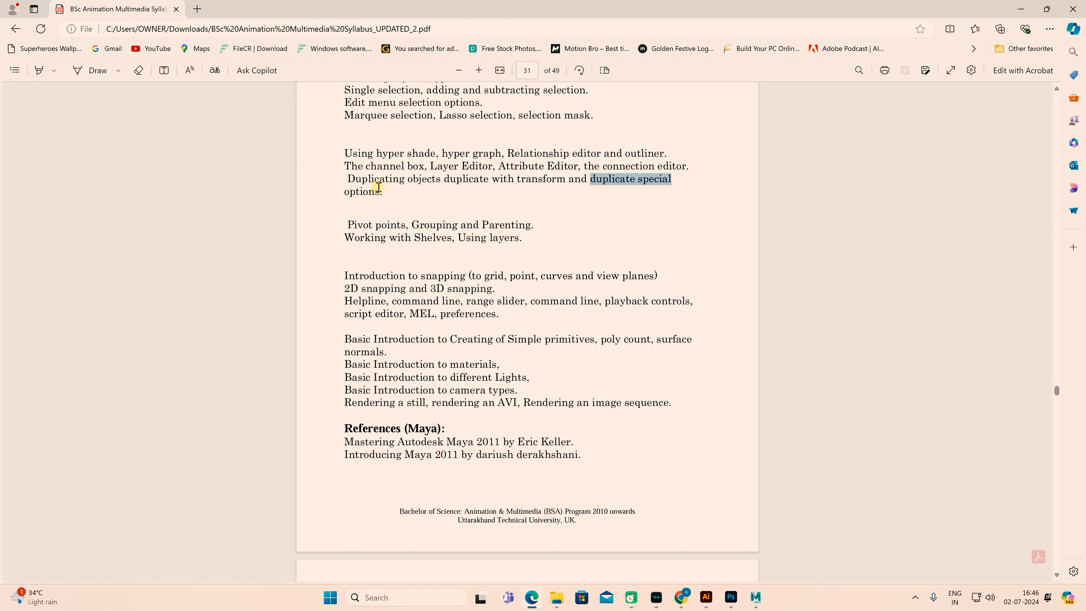
# In Autodesk Maya, create a polygon sphere at the origin and scale it uniformly to about 2.54
pyautogui.click(1021, 9)
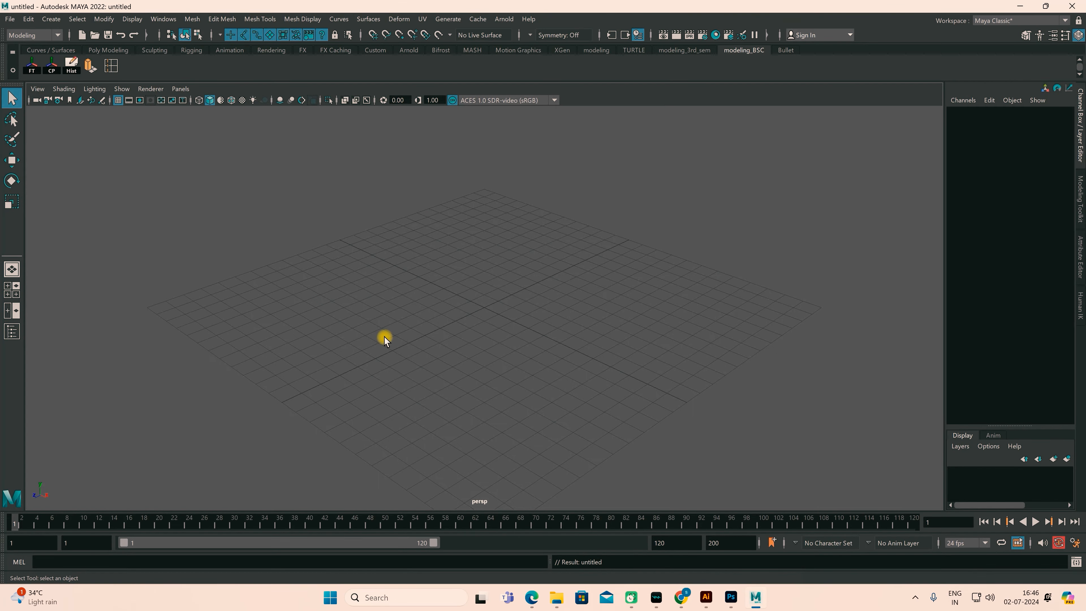
pyautogui.keyDown('alt'); pyautogui.moveTo(401, 341); pyautogui.dragTo(436, 335); pyautogui.keyUp('alt')
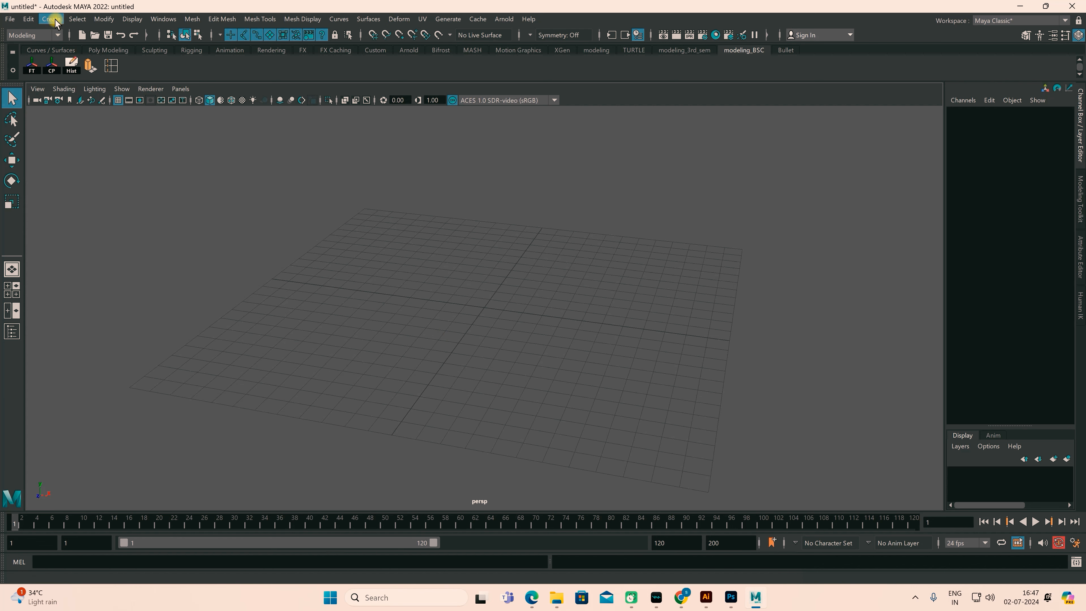
pyautogui.click(108, 50)
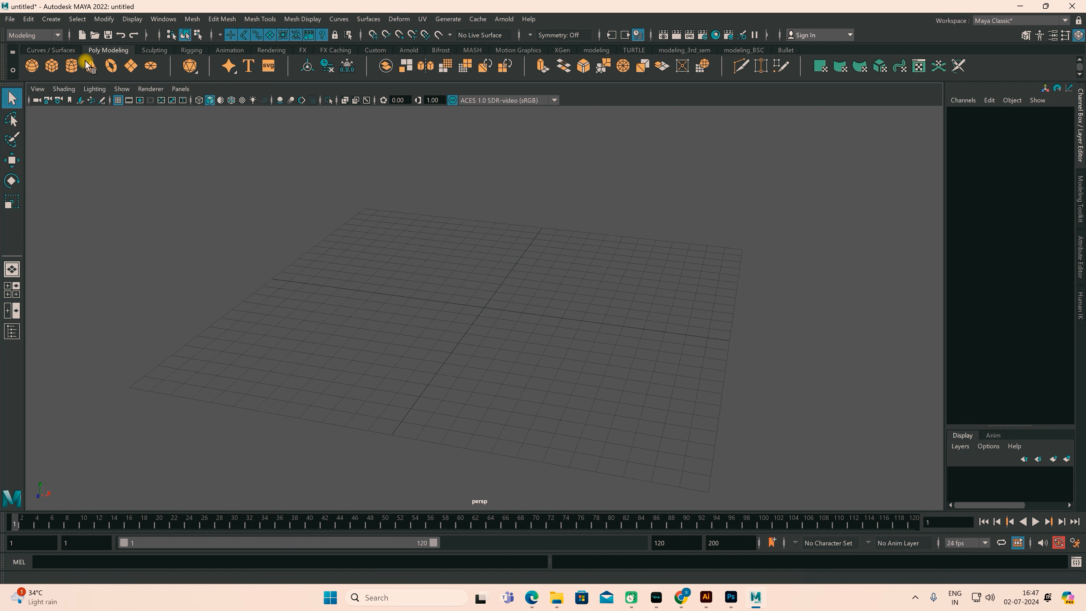
pyautogui.click(34, 68)
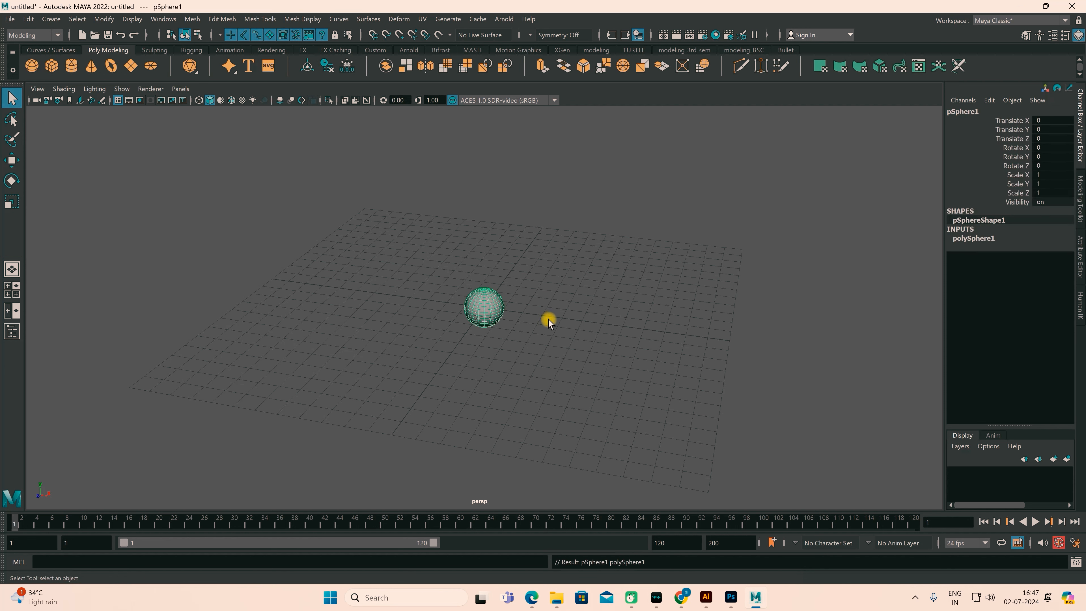
pyautogui.press('r')
pyautogui.moveTo(484, 307); pyautogui.dragTo(541, 338)
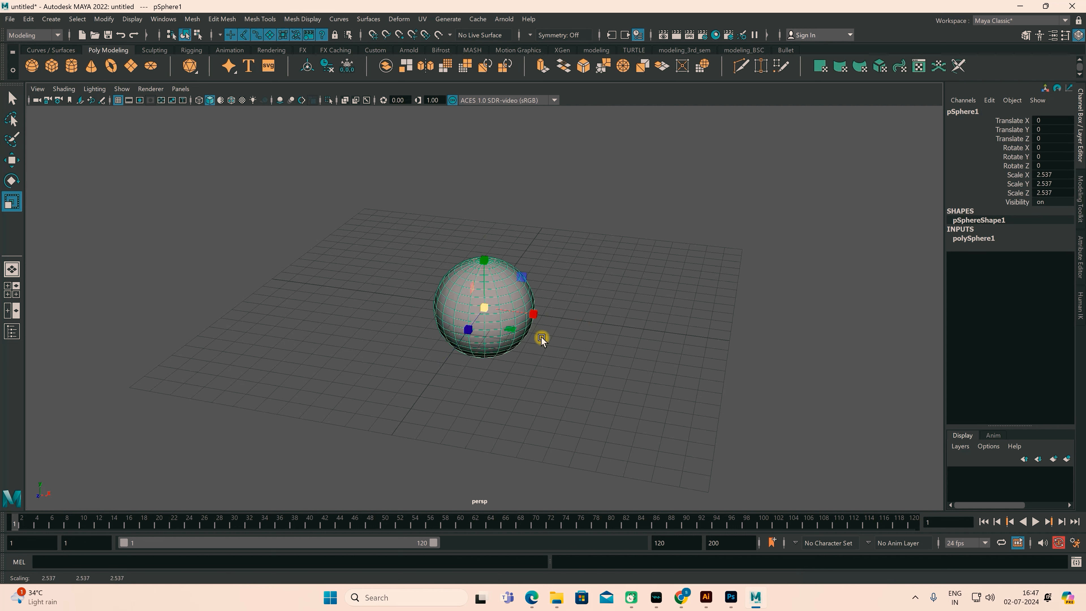
# Raise the sphere above the grid to about 2.6 on the Y axis
pyautogui.press('w')
pyautogui.moveTo(485, 255); pyautogui.dragTo(496, 207)
pyautogui.keyDown('alt'); pyautogui.moveTo(606, 351); pyautogui.dragTo(585, 362); pyautogui.keyUp('alt')
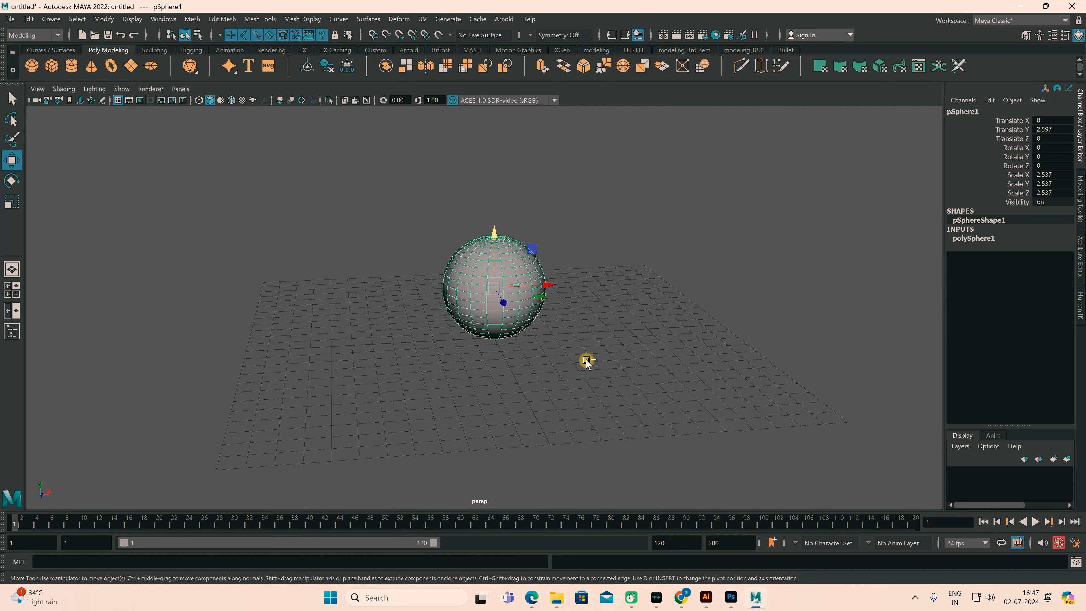
# Duplicate the original sphere twice, placing one copy at about X 7.9 and the other at about X -6.8
pyautogui.hotkey('ctrl', 'd')
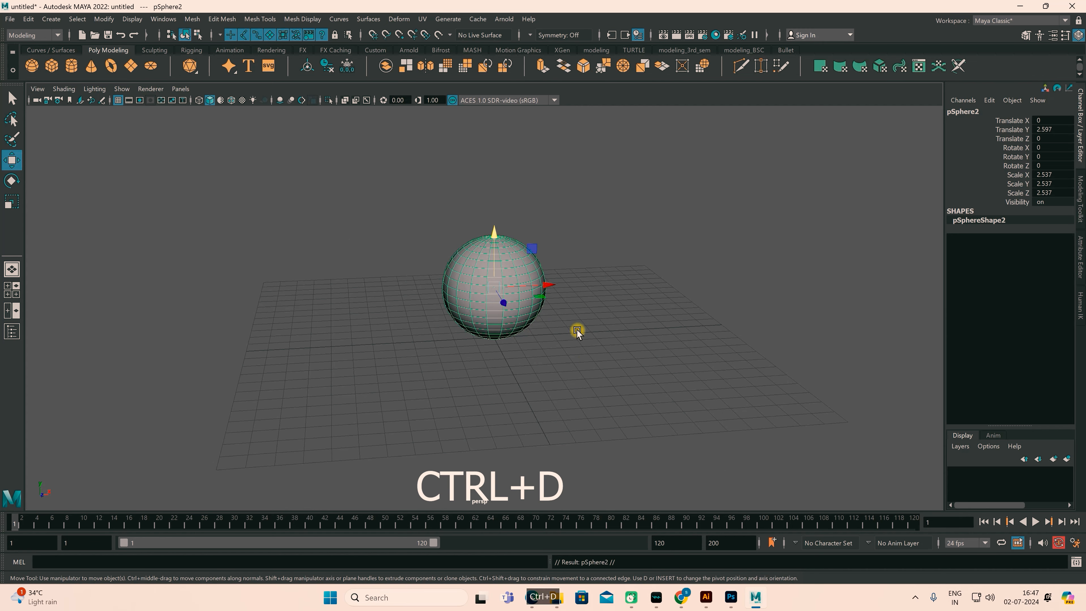
pyautogui.moveTo(552, 285); pyautogui.dragTo(702, 284)
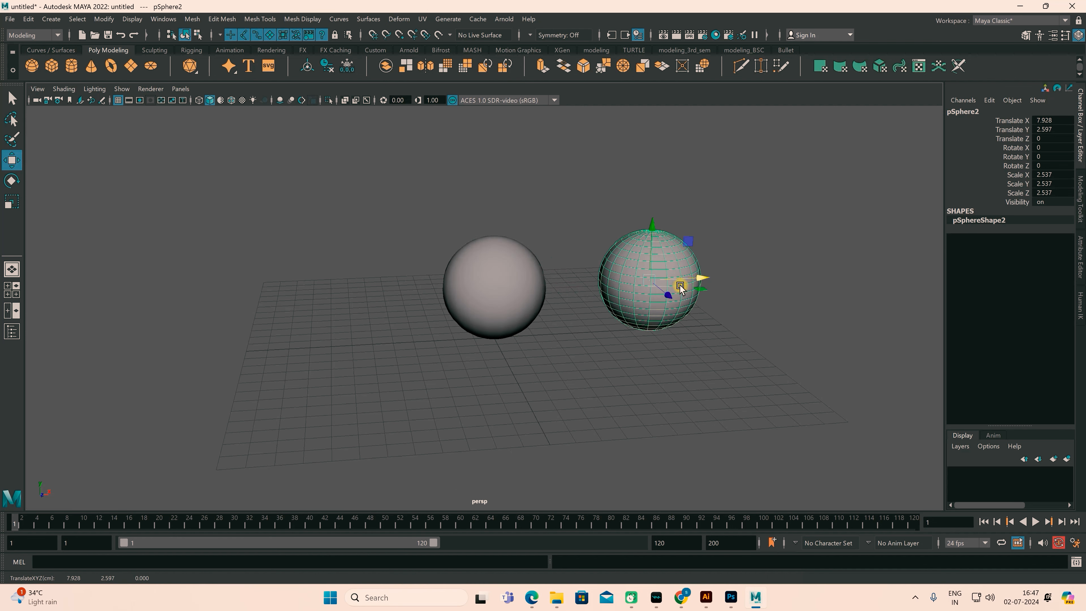
pyautogui.click(491, 281)
pyautogui.hotkey('ctrl', 'd')
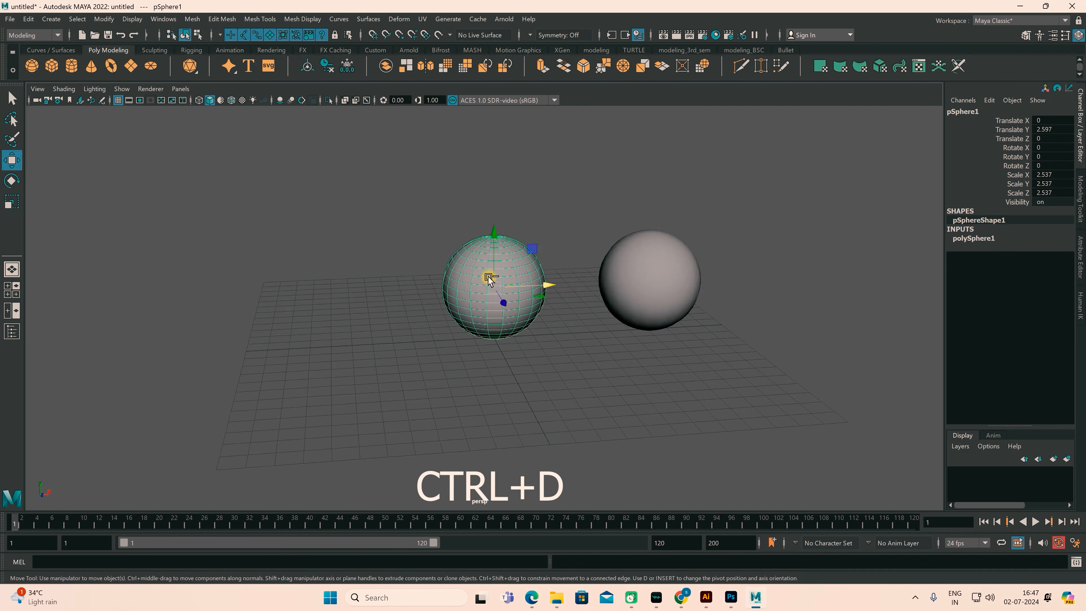
pyautogui.moveTo(551, 285); pyautogui.dragTo(414, 299)
# Delete both duplicated spheres, keeping only the original sphere
pyautogui.moveTo(510, 385)
pyautogui.keyDown('alt'); pyautogui.mouseDown()
pyautogui.moveTo(477, 385)
pyautogui.moveTo(478, 395)
pyautogui.moveTo(616, 378)
pyautogui.moveTo(614, 365)
pyautogui.moveTo(579, 351)
pyautogui.moveTo(504, 356)
pyautogui.moveTo(551, 393)
pyautogui.moveTo(498, 383)
pyautogui.mouseUp(); pyautogui.keyUp('alt')
pyautogui.moveTo(384, 405)
pyautogui.keyDown('alt'); pyautogui.mouseDown()
pyautogui.moveTo(415, 413)
pyautogui.moveTo(400, 395)
pyautogui.mouseUp(); pyautogui.keyUp('alt')
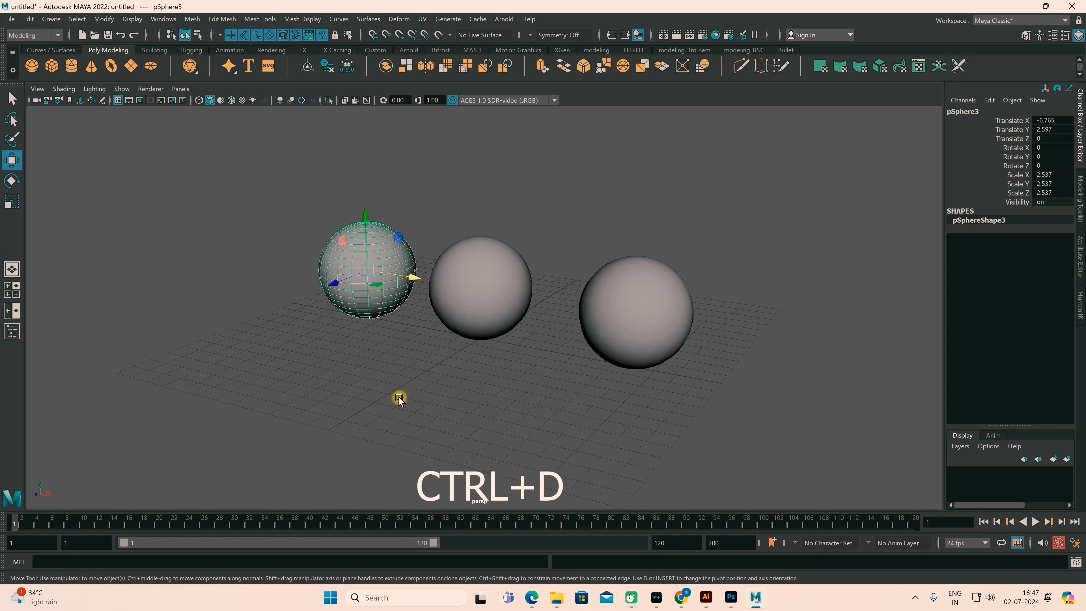
pyautogui.press('Delete')
pyautogui.click(615, 323)
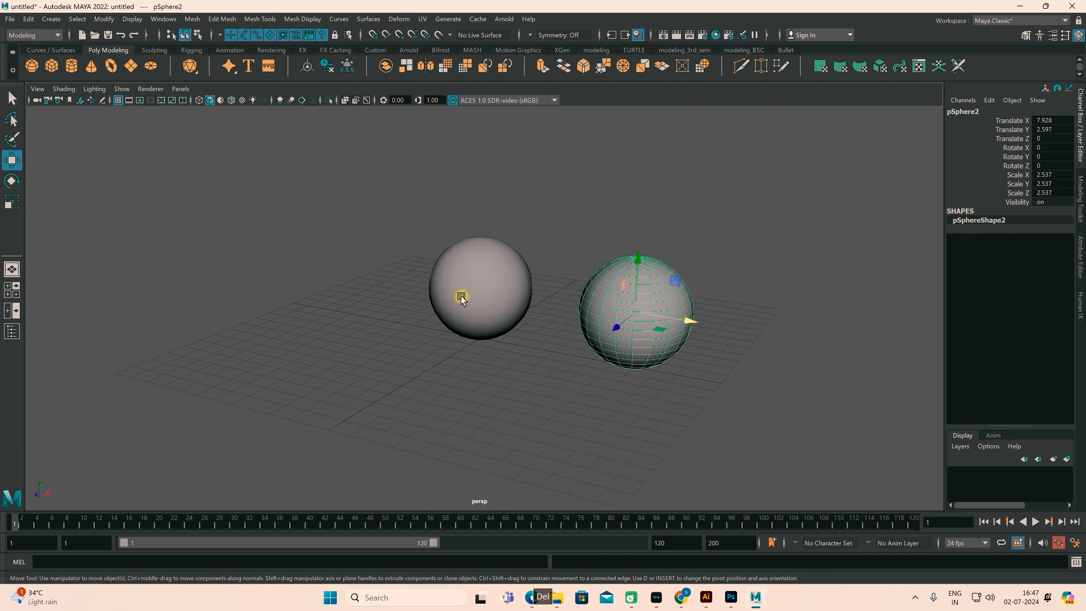
pyautogui.press('Delete')
# Duplicate the original sphere and move the copy to about -6.9 on the X axis
pyautogui.keyDown('alt'); pyautogui.moveTo(494, 320); pyautogui.dragTo(522, 337); pyautogui.keyUp('alt')
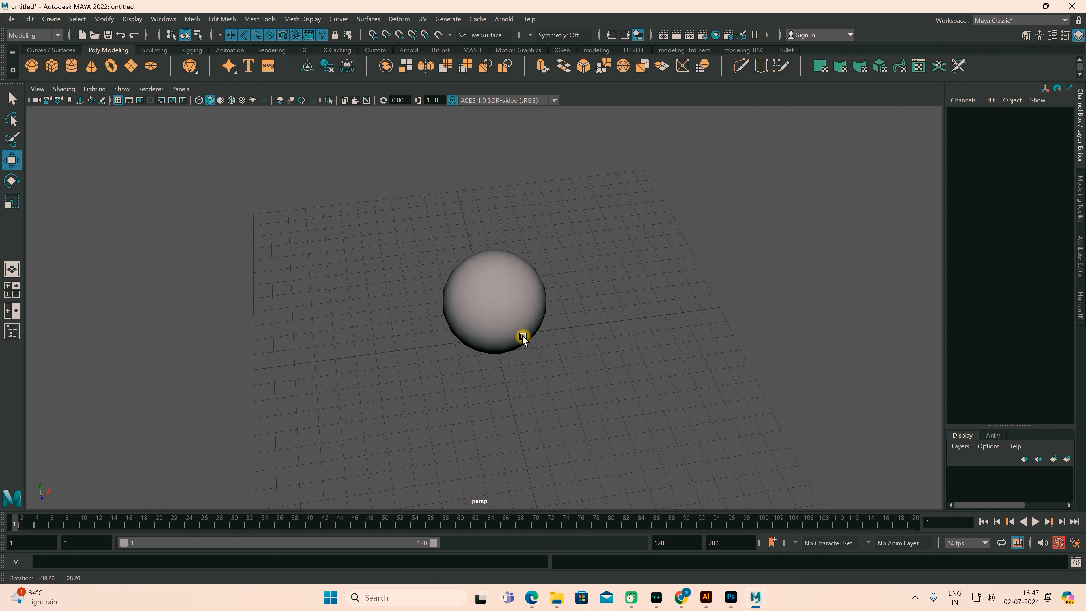
pyautogui.click(29, 20)
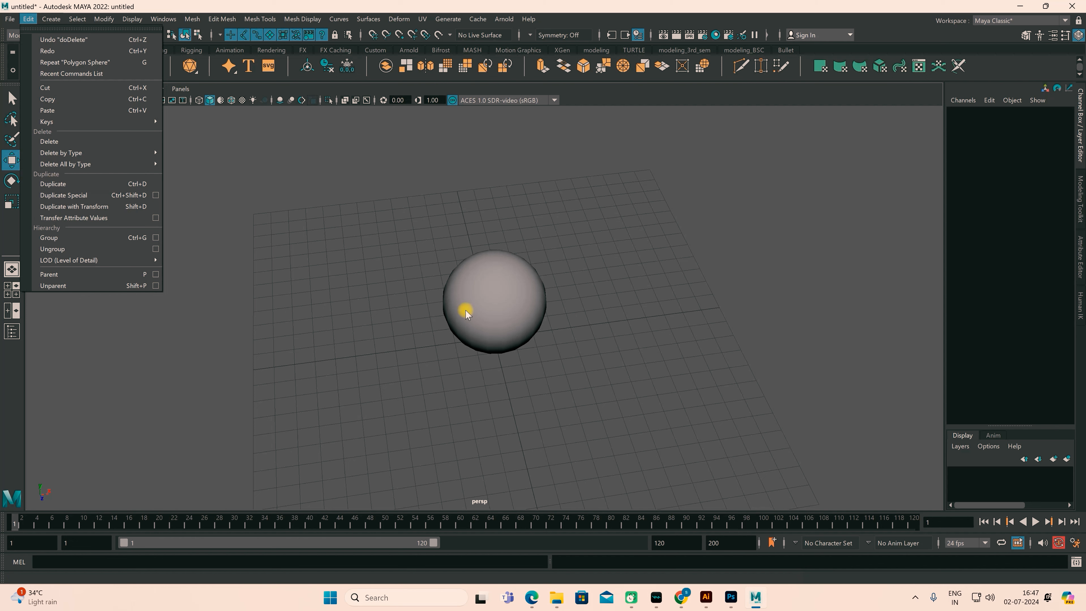
pyautogui.click(492, 302)
pyautogui.click(492, 301)
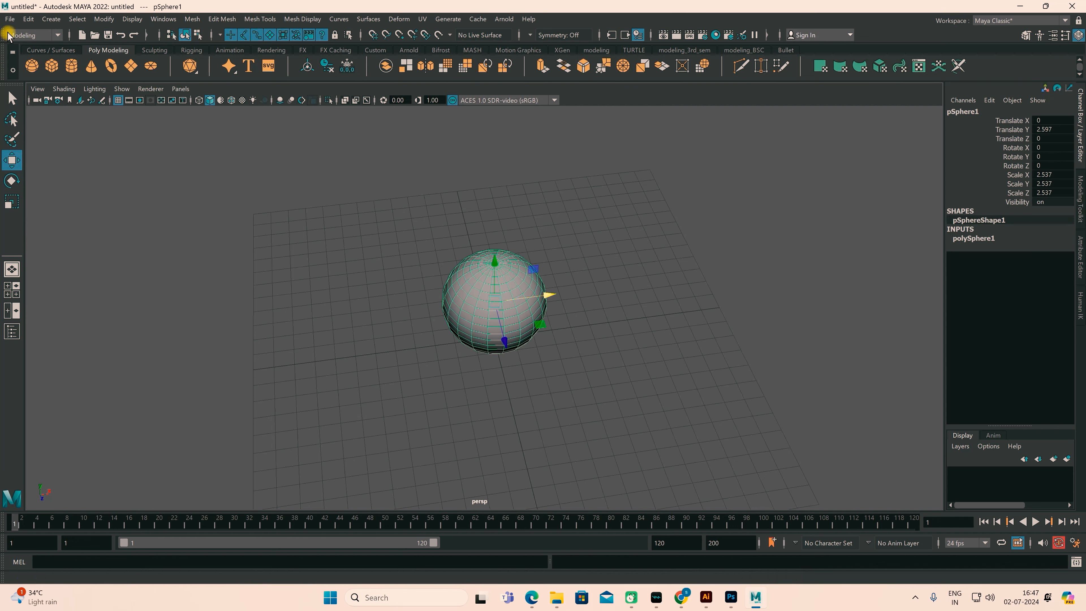
pyautogui.click(28, 19)
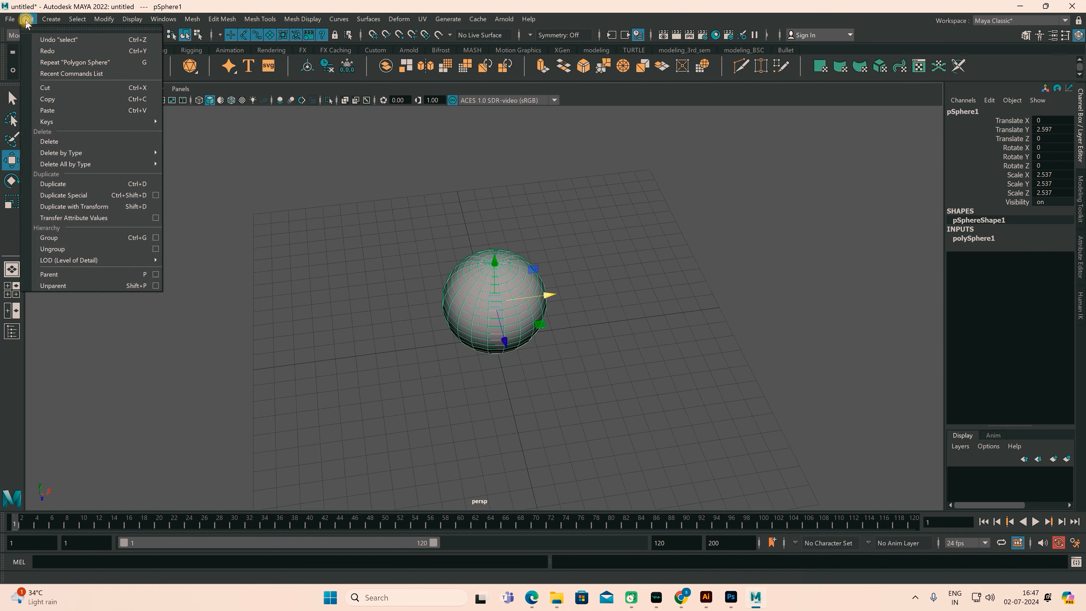
pyautogui.click(57, 184)
pyautogui.moveTo(544, 293); pyautogui.dragTo(407, 324)
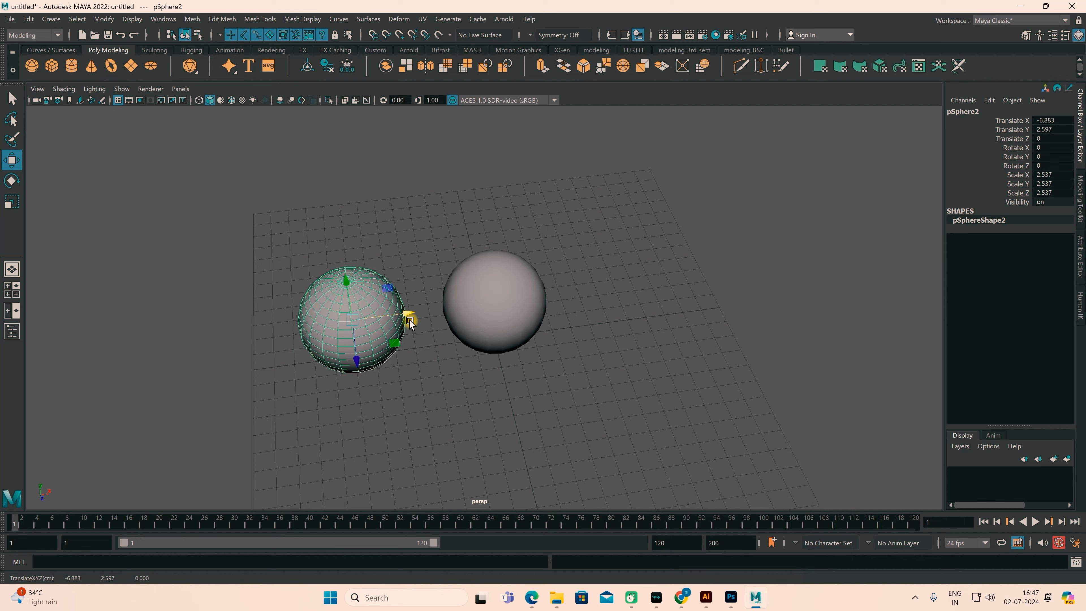
# Duplicate the original sphere again and move the new copy to about 6.8 on the X axis
pyautogui.keyDown('alt'); pyautogui.moveTo(444, 354); pyautogui.dragTo(554, 348); pyautogui.keyUp('alt')
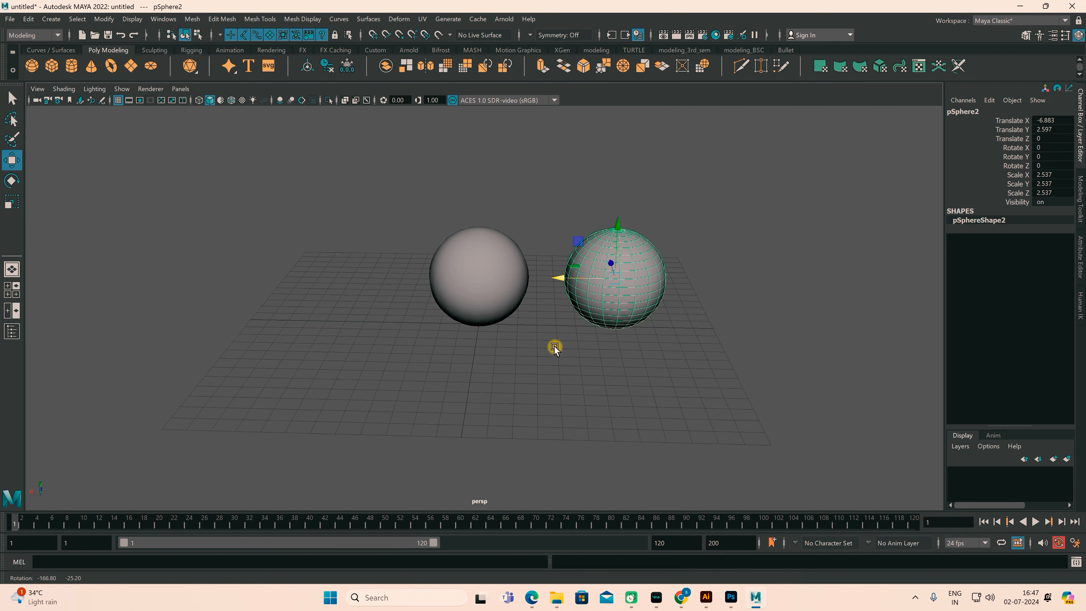
pyautogui.click(483, 263)
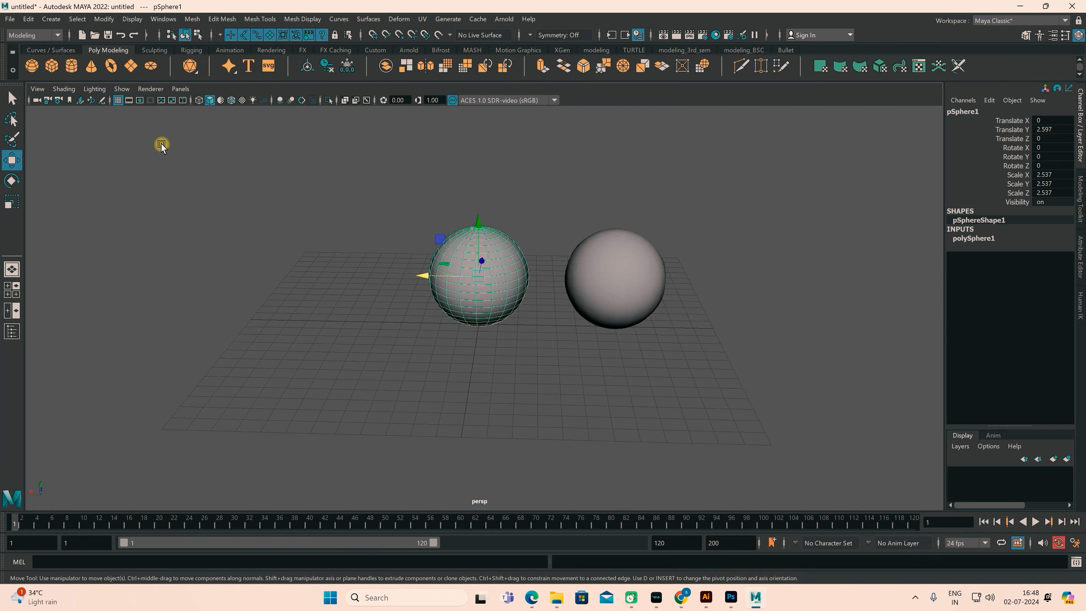
pyautogui.click(28, 19)
pyautogui.click(56, 184)
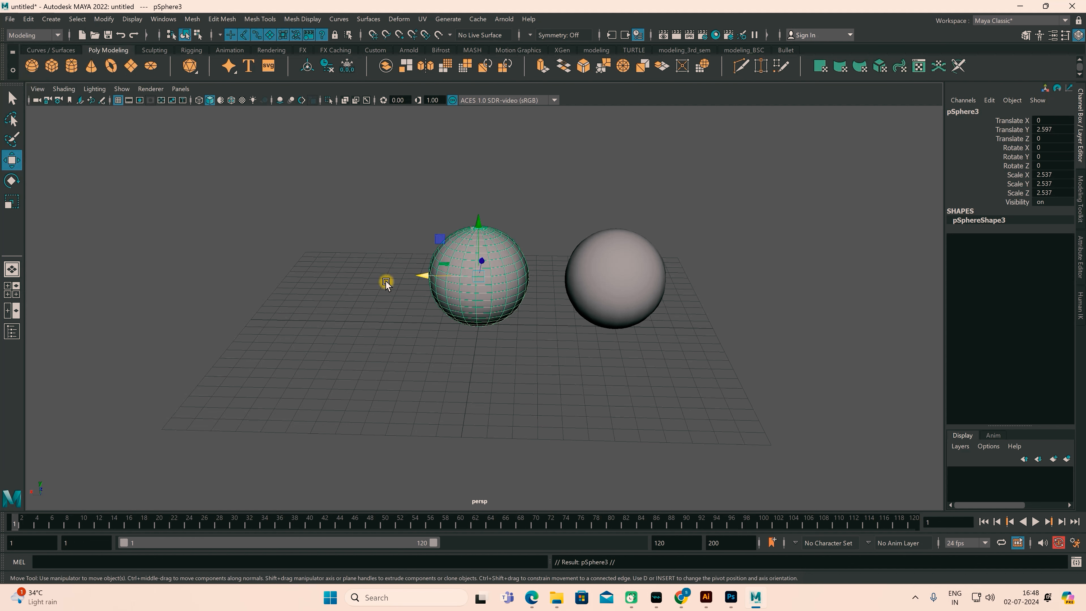
pyautogui.moveTo(424, 276); pyautogui.dragTo(291, 277)
# Undo the second duplicate and the first copy's move along X
pyautogui.hotkey('ctrl', 'z')
pyautogui.hotkey('ctrl', 'z')
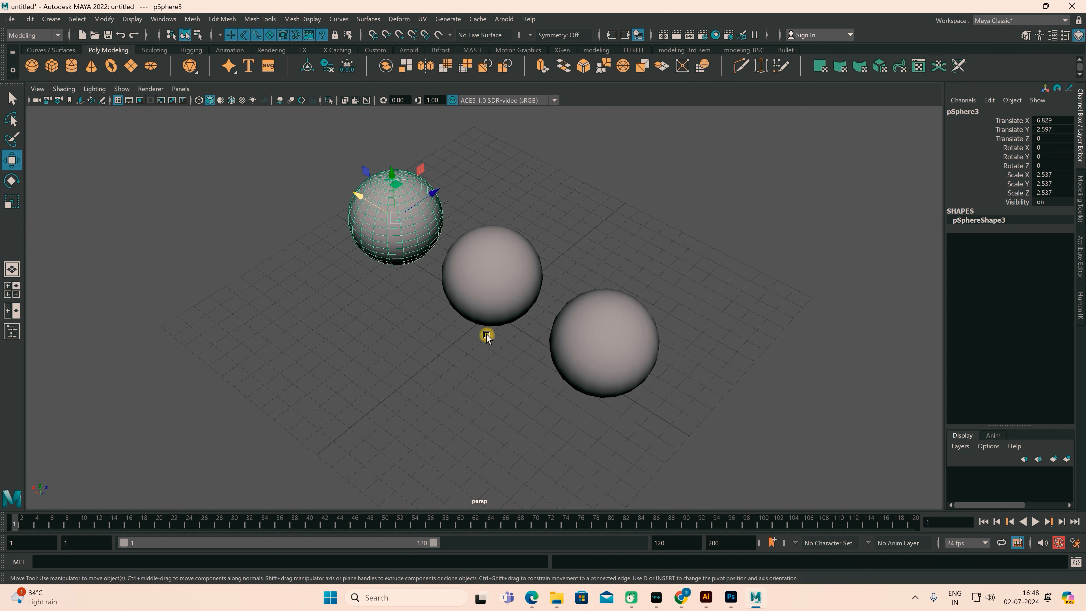
pyautogui.hotkey('ctrl', 'z')
pyautogui.hotkey('ctrl', 'z')
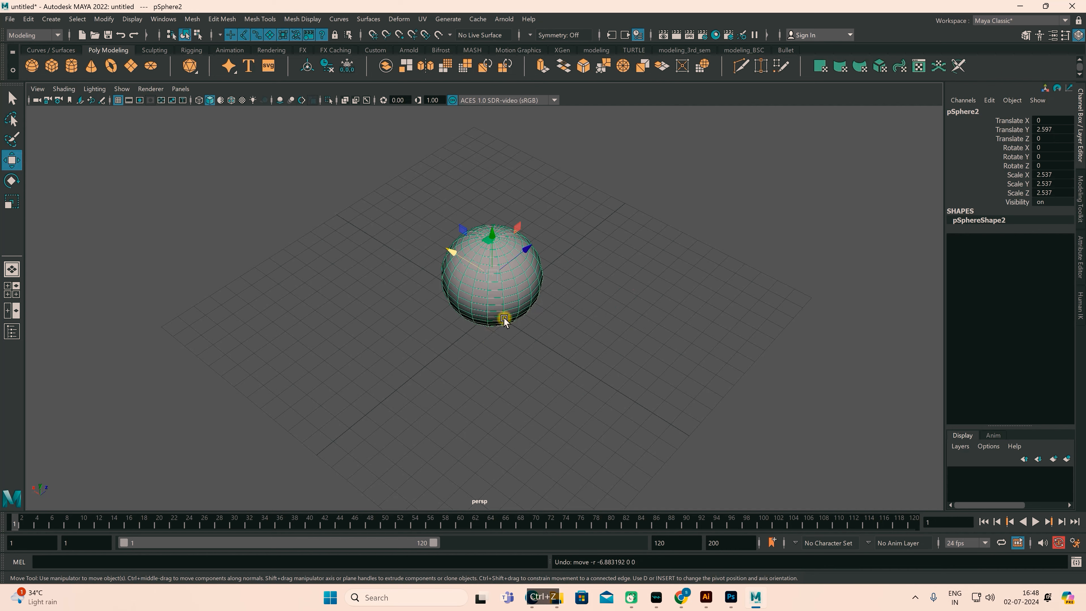
pyautogui.keyDown('alt'); pyautogui.moveTo(474, 296); pyautogui.dragTo(482, 284); pyautogui.keyUp('alt')
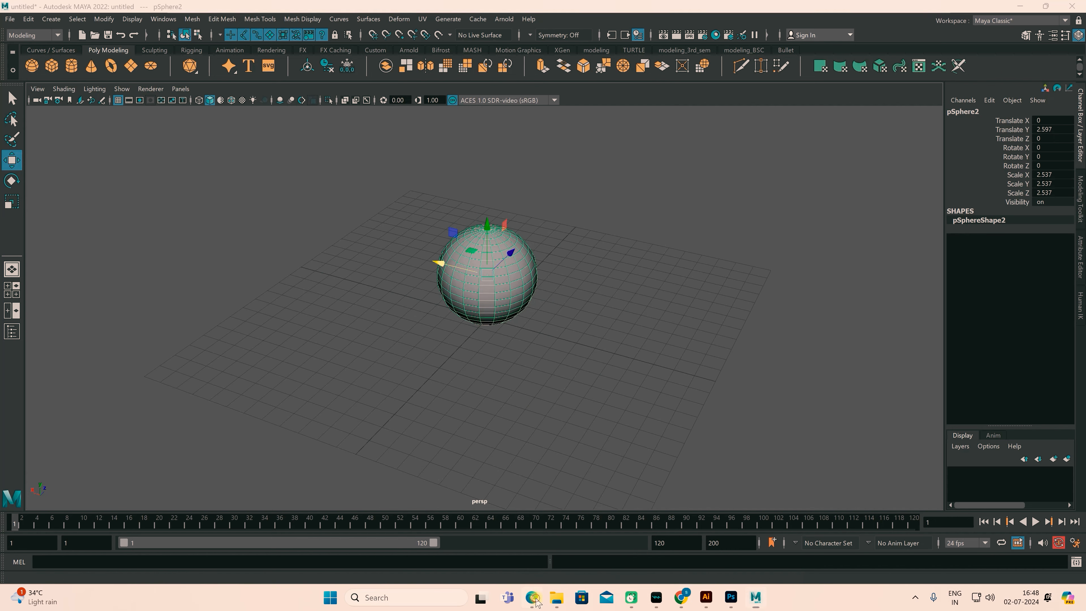
# Switch to the syllabus PDF in the browser to check the duplicating topics, and return to Maya
pyautogui.click(532, 597)
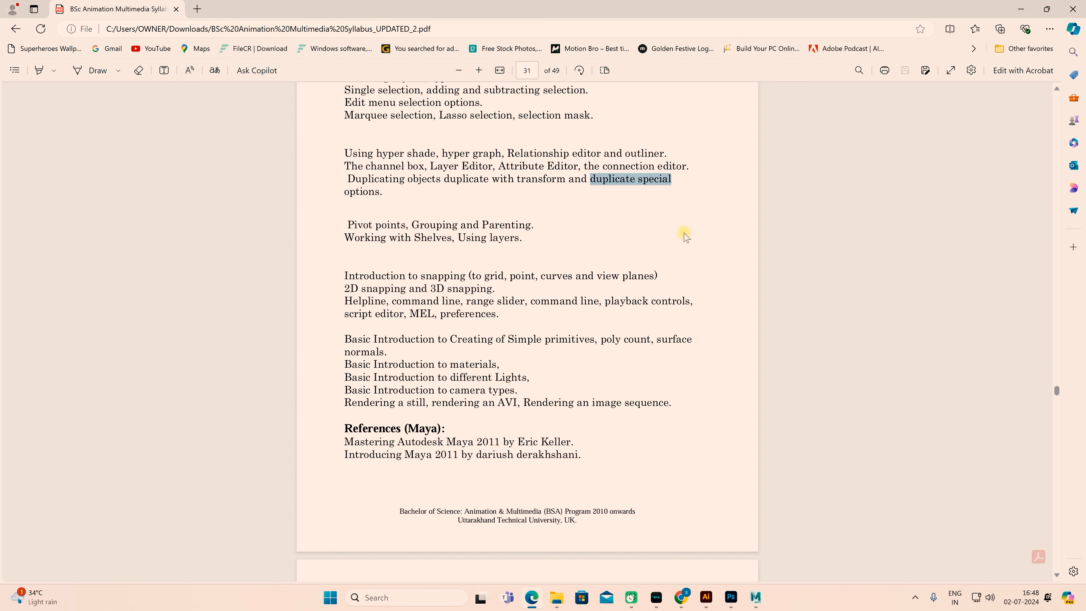
pyautogui.click(1021, 9)
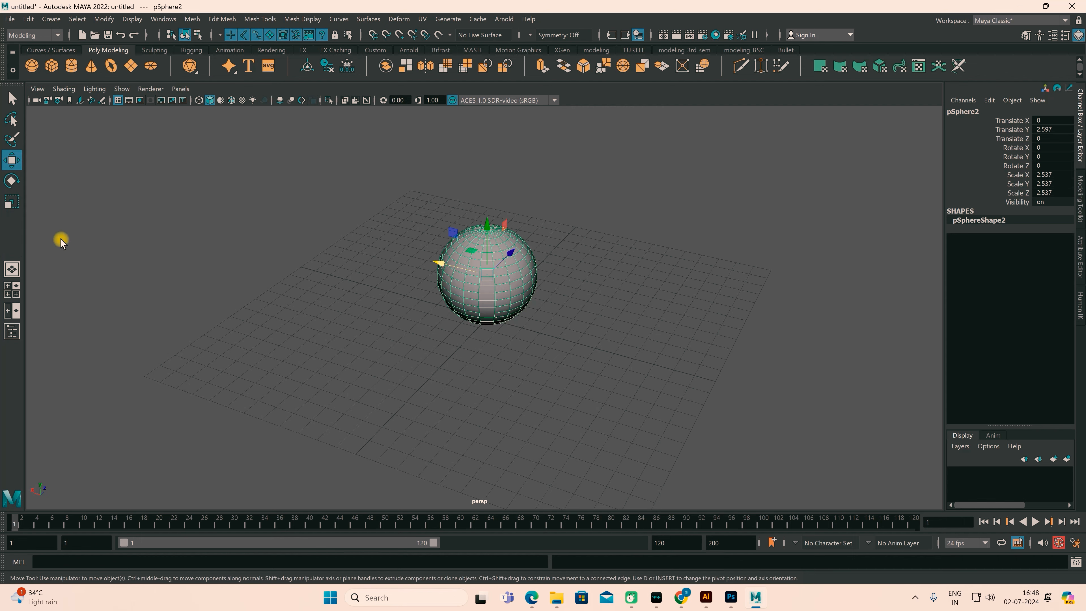
# Duplicate the selected sphere and move the copy to about 6.6 on the Z axis
pyautogui.keyDown('alt'); pyautogui.moveTo(448, 293); pyautogui.dragTo(524, 308); pyautogui.keyUp('alt')
pyautogui.scroll(-8, 523, 309)
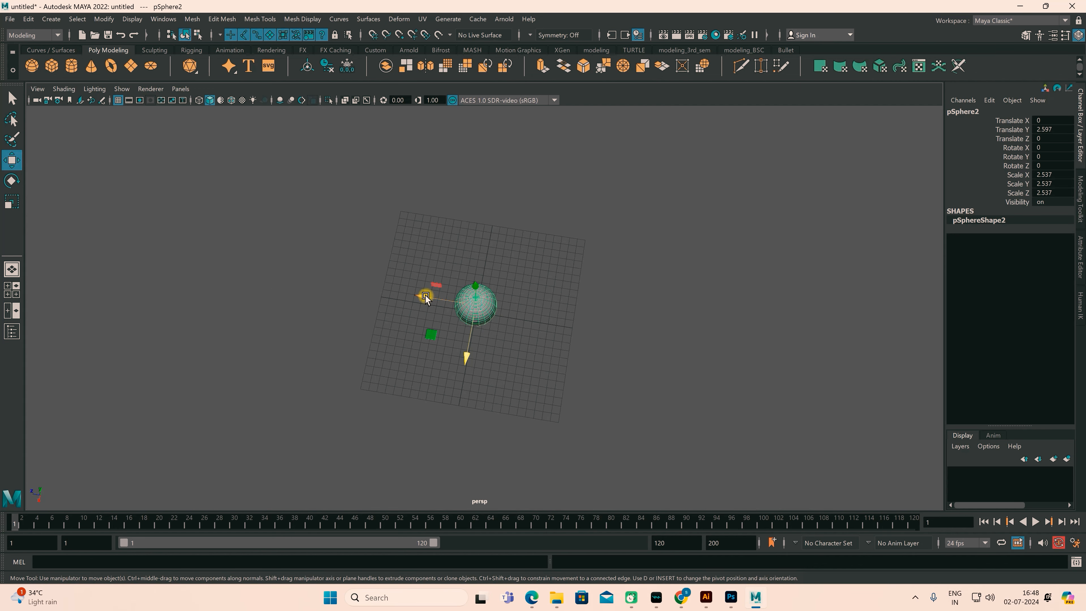
pyautogui.hotkey('ctrl', 'd')
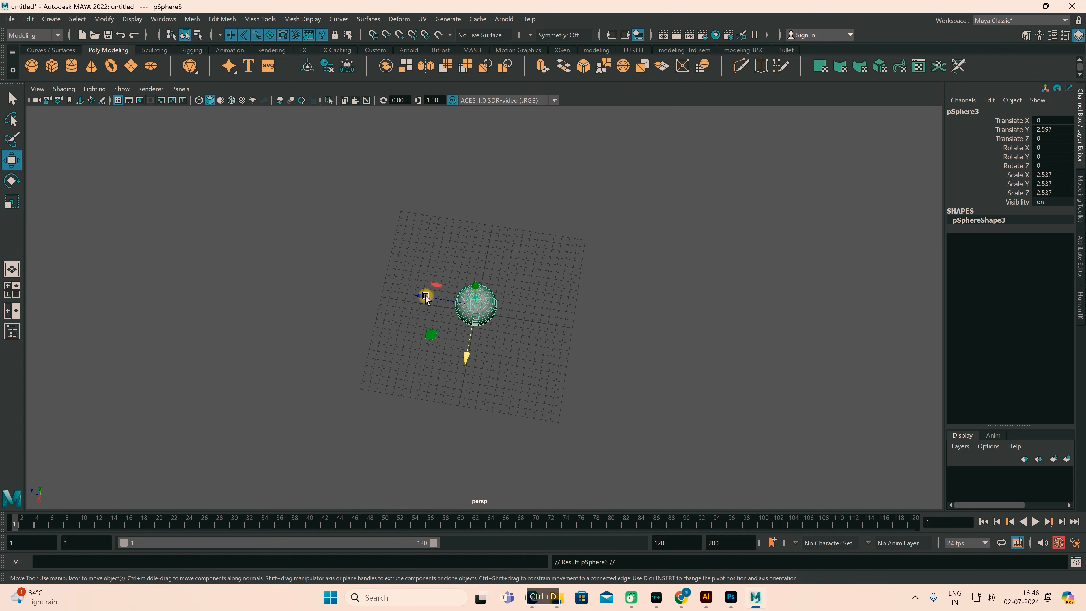
pyautogui.moveTo(425, 296); pyautogui.dragTo(370, 302)
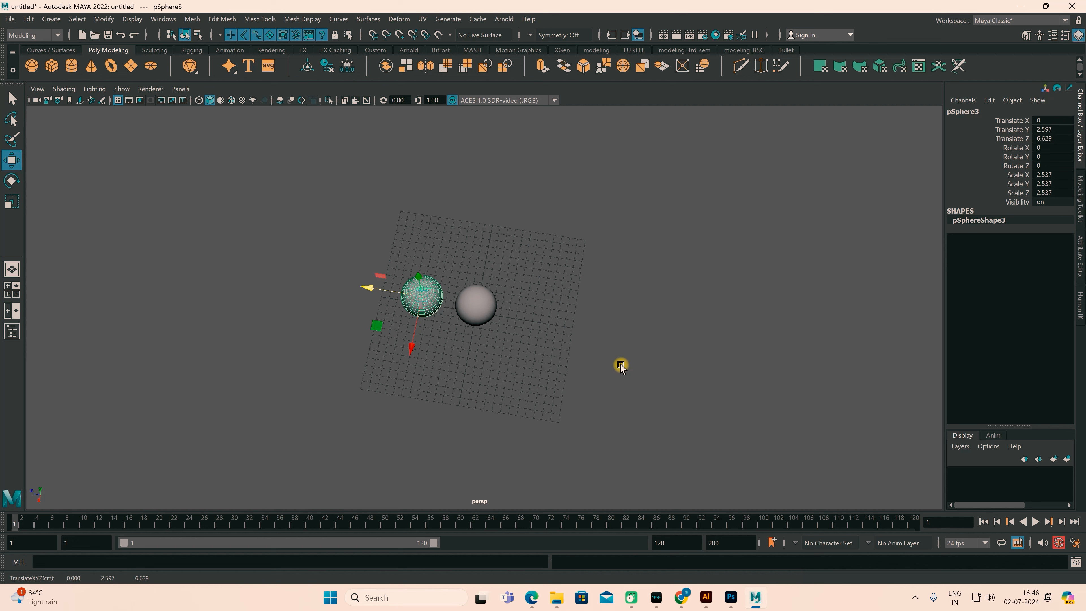
# Duplicate the moved copy with its transform five times to extend an evenly spaced row along Z
pyautogui.hotkey('shift', 'd')
pyautogui.hotkey('shift', 'd')
pyautogui.hotkey('shift', 'd')
pyautogui.hotkey('shift', 'd')
pyautogui.hotkey('shift', 'd')
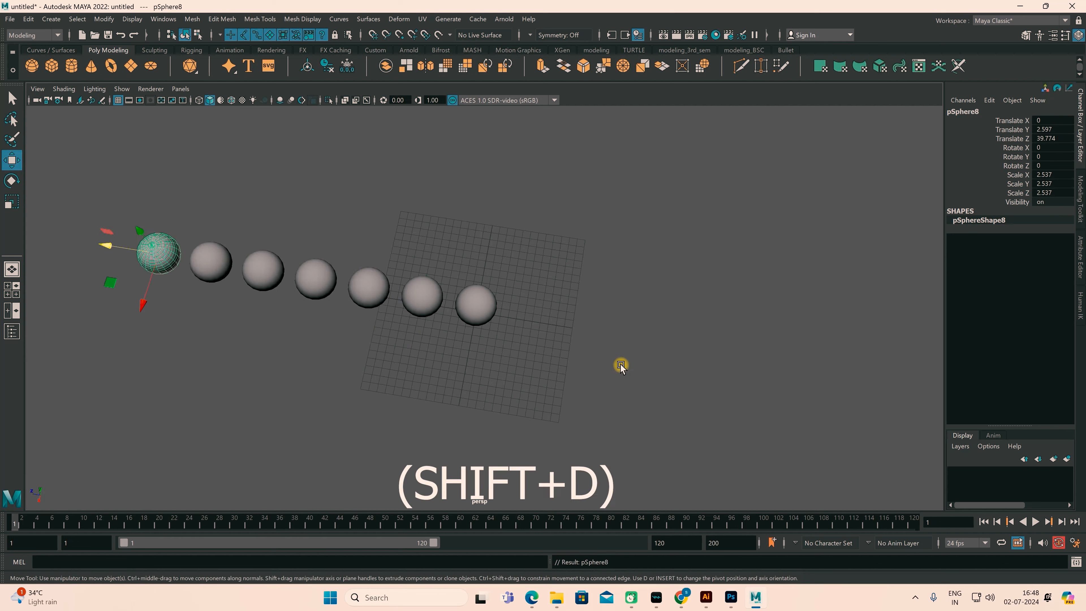
pyautogui.keyDown('alt'); pyautogui.moveTo(521, 363); pyautogui.dragTo(618, 335); pyautogui.keyUp('alt')
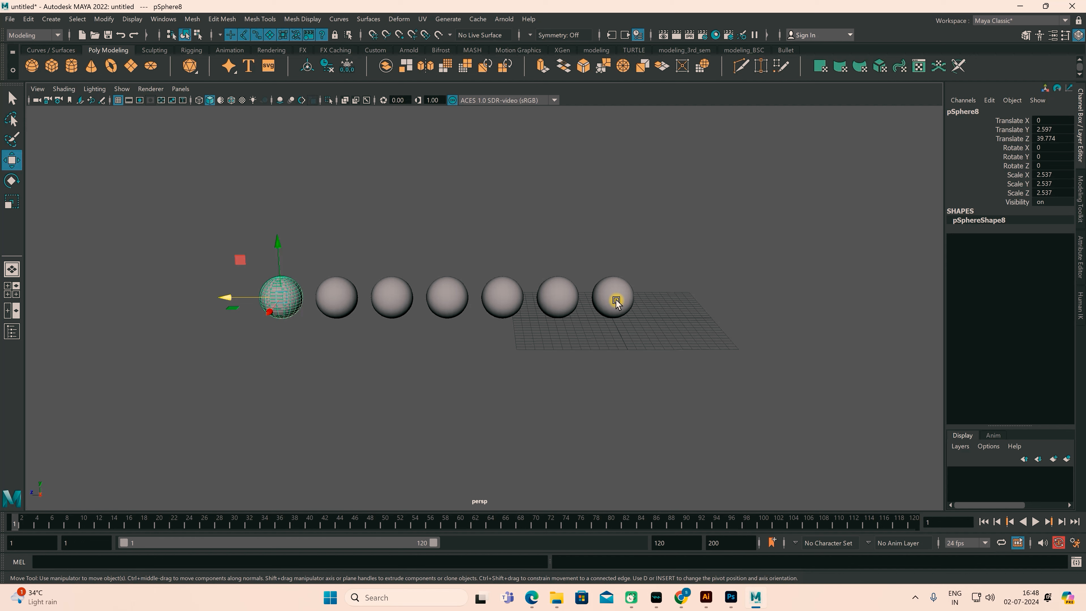
# Undo the five transform duplicates and the copy's move along Z
pyautogui.hotkey('ctrl', 'z')
pyautogui.hotkey('ctrl', 'z')
pyautogui.hotkey('ctrl', 'z')
pyautogui.hotkey('ctrl', 'z')
pyautogui.hotkey('ctrl', 'z')
pyautogui.hotkey('ctrl', 'z')
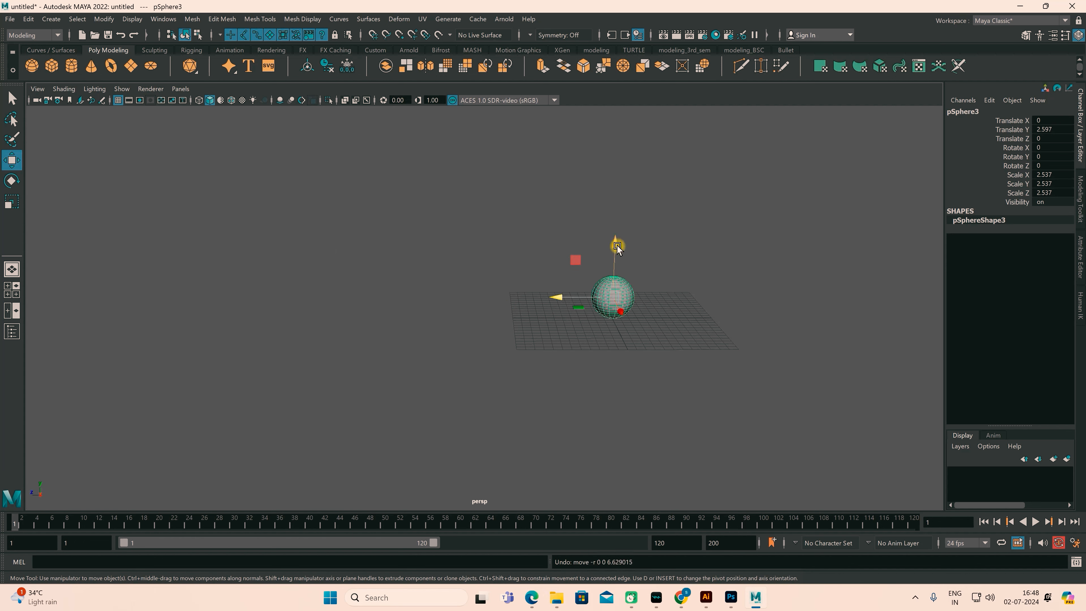
# Raise the duplicated sphere to about 8.8 on Y and try Duplicate with Transform to stack another above it
pyautogui.moveTo(618, 248); pyautogui.dragTo(622, 197)
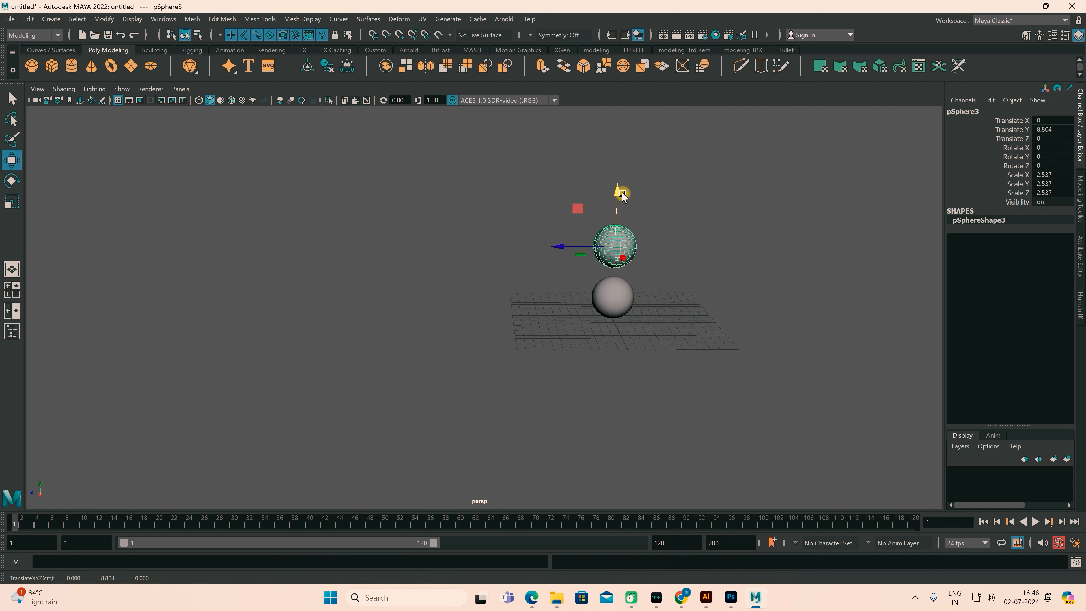
pyautogui.keyDown('alt'); pyautogui.moveTo(752, 347); pyautogui.dragTo(644, 383, button='middle'); pyautogui.keyUp('alt')
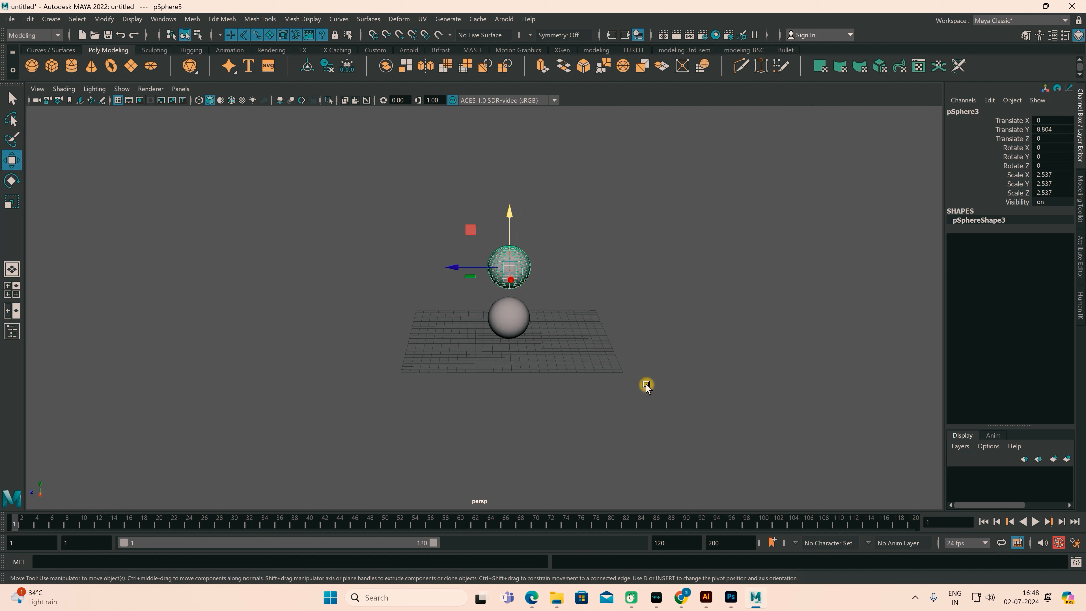
pyautogui.hotkey('shift', 'd')
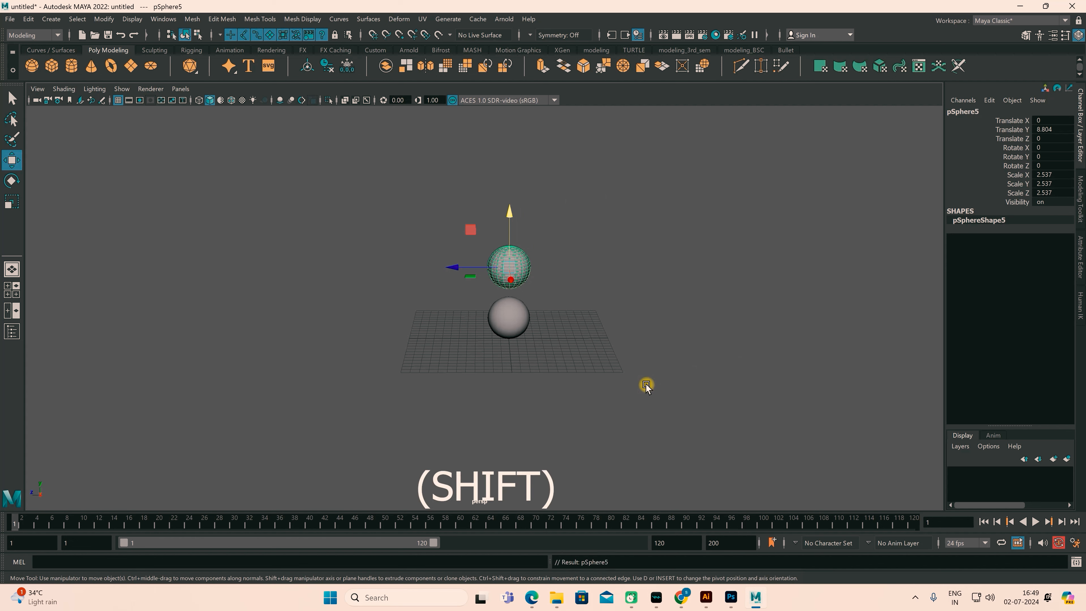
# Delete all the overlapping spheres above the one resting on the grid
pyautogui.press('Delete')
pyautogui.click(511, 270)
pyautogui.press('Delete')
pyautogui.click(511, 269)
pyautogui.press('Delete')
pyautogui.click(509, 316)
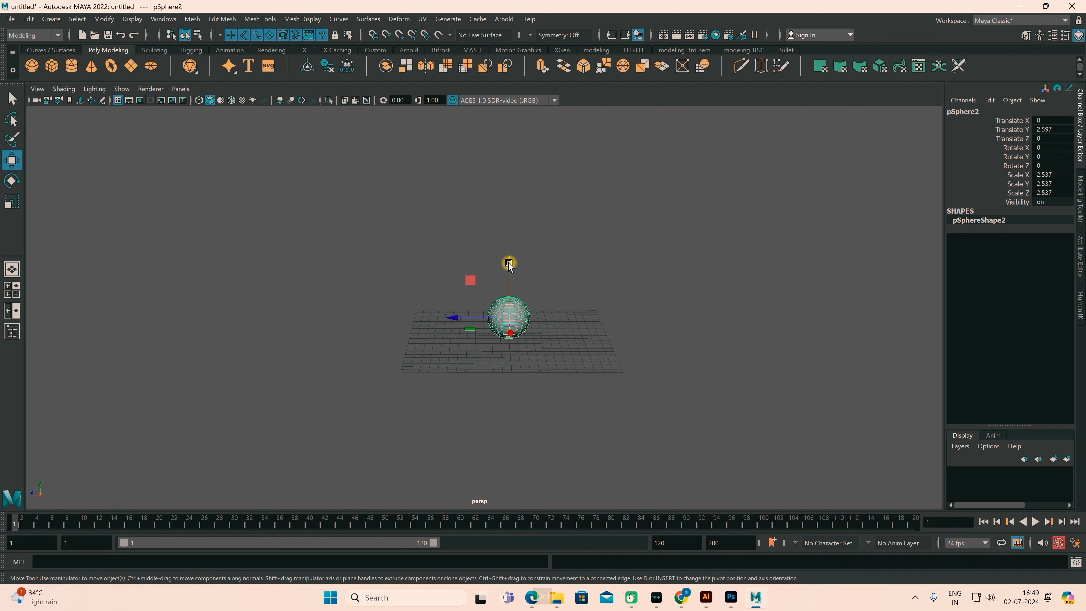
pyautogui.moveTo(509, 264); pyautogui.dragTo(511, 218)
pyautogui.hotkey('ctrl', 'z')
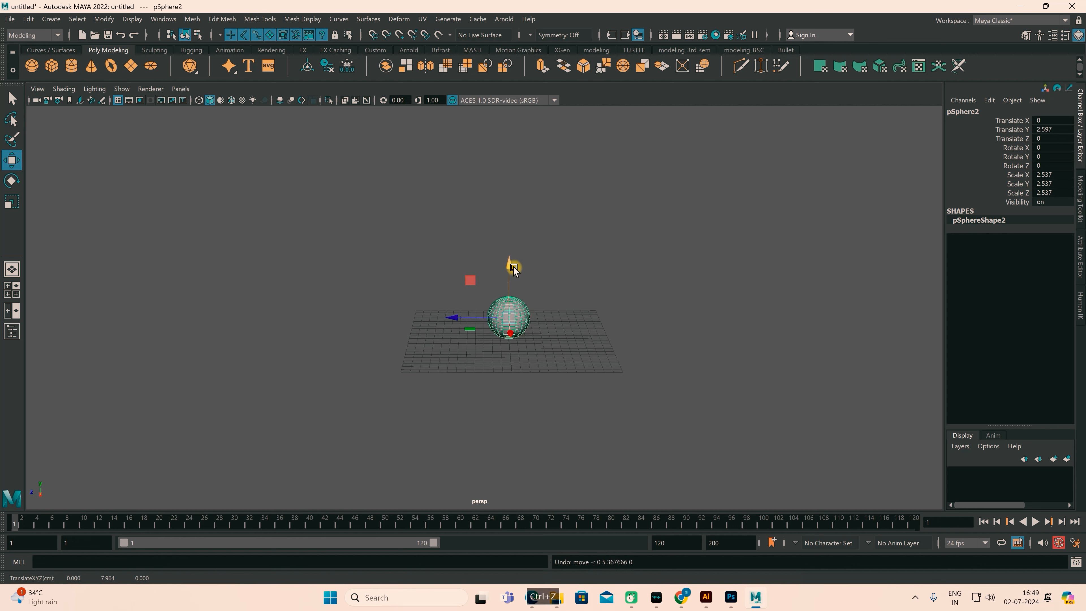
# Duplicate the sphere, raise the copy to about 8.5 on Y, and repeat Duplicate with Transform four times to extend the vertical stack
pyautogui.hotkey('ctrl', 'd')
pyautogui.moveTo(508, 268); pyautogui.dragTo(510, 219)
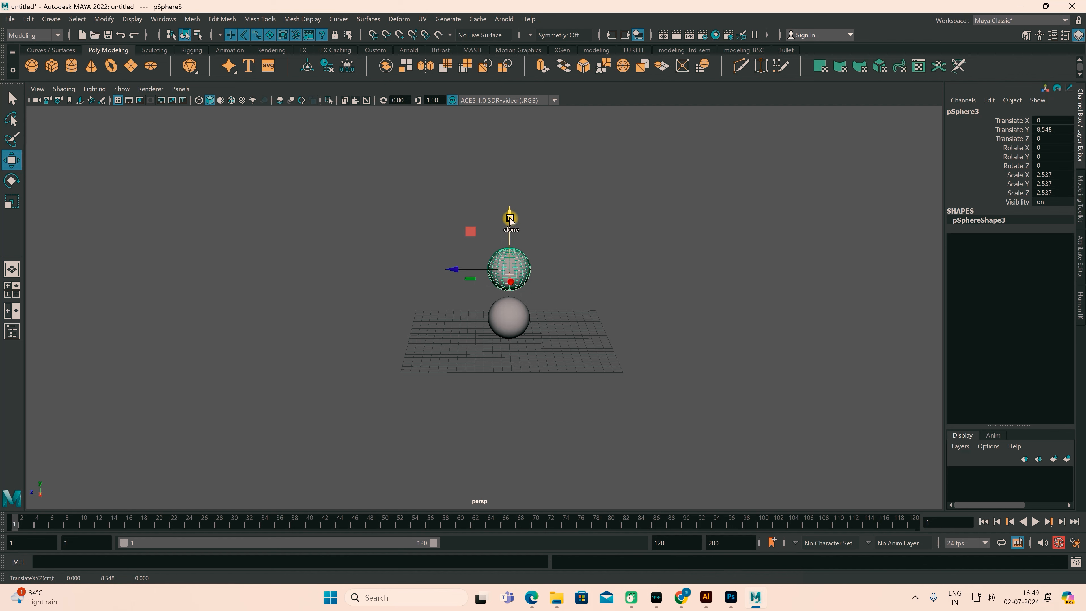
pyautogui.hotkey('shift', 'd')
pyautogui.hotkey('shift', 'd')
pyautogui.hotkey('shift', 'd')
pyautogui.hotkey('shift', 'd')
pyautogui.scroll(-3, 579, 366)
pyautogui.moveTo(550, 380)
pyautogui.keyDown('alt'); pyautogui.mouseDown()
pyautogui.moveTo(526, 369)
pyautogui.moveTo(539, 373)
pyautogui.mouseUp(); pyautogui.keyUp('alt')
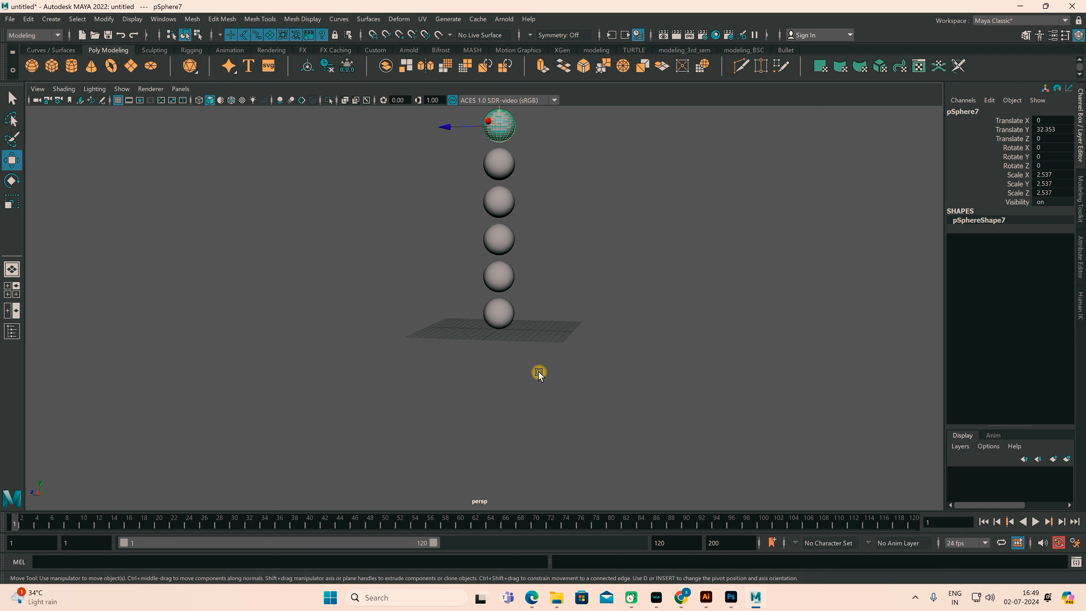
# Delete the five stacked copies above the sphere resting on the grid
pyautogui.moveTo(405, 121); pyautogui.dragTo(569, 276)
pyautogui.press('Delete')
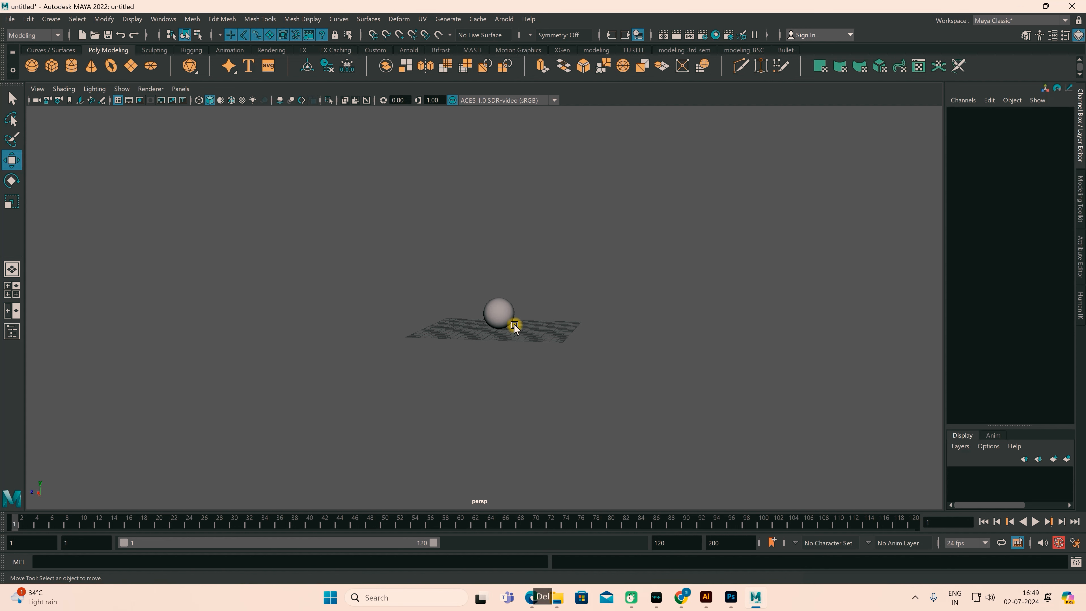
# Create a NURBS circle at the origin and scale it uniformly to about 12
pyautogui.keyDown('alt'); pyautogui.moveTo(514, 326); pyautogui.dragTo(522, 356); pyautogui.keyUp('alt')
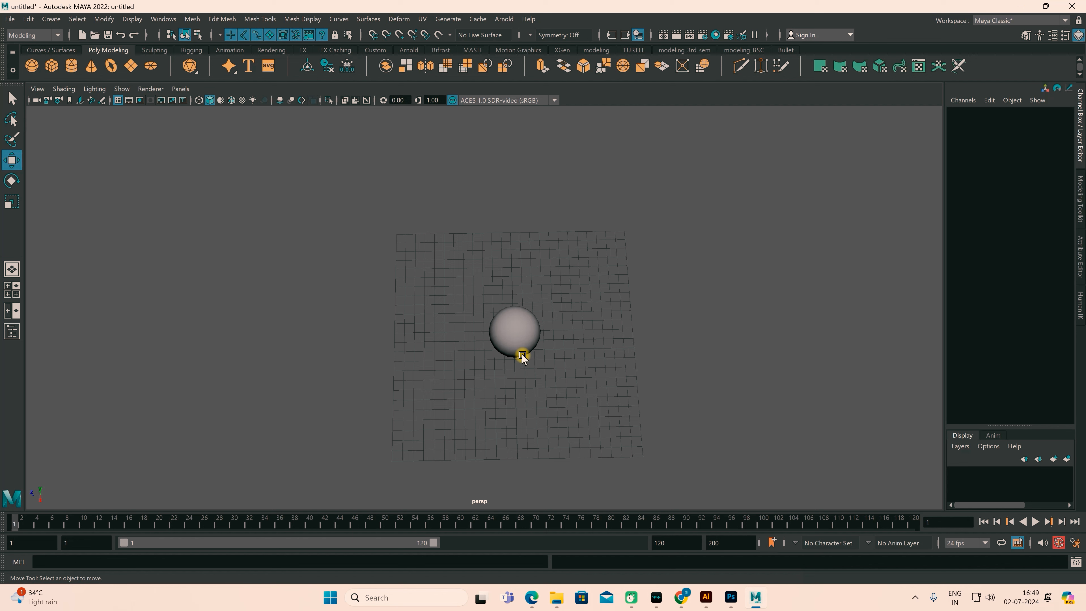
pyautogui.click(58, 50)
pyautogui.click(32, 66)
pyautogui.press('r')
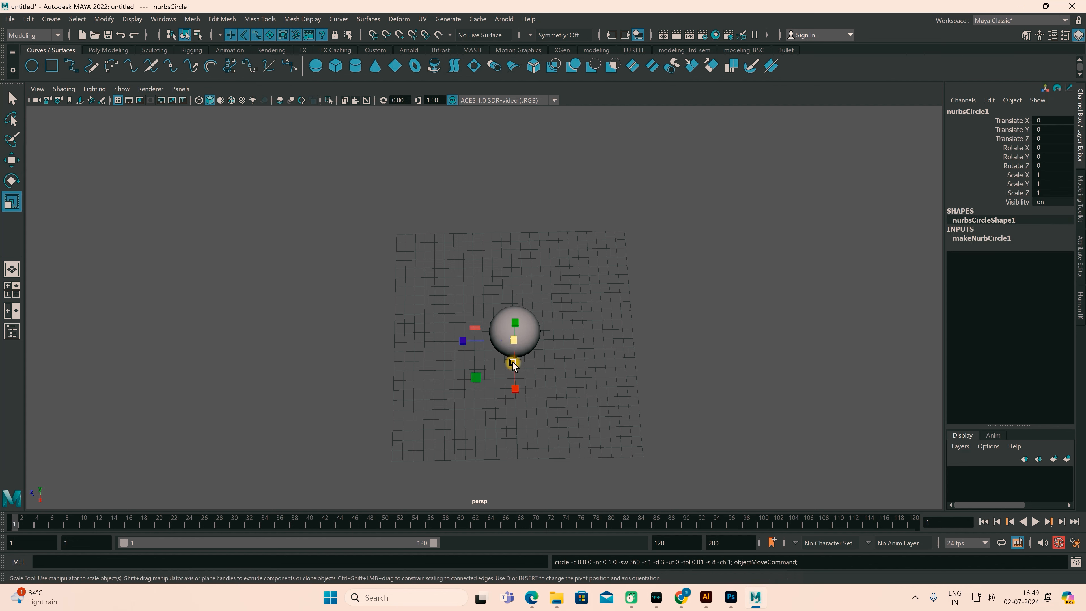
pyautogui.moveTo(513, 341); pyautogui.dragTo(686, 457)
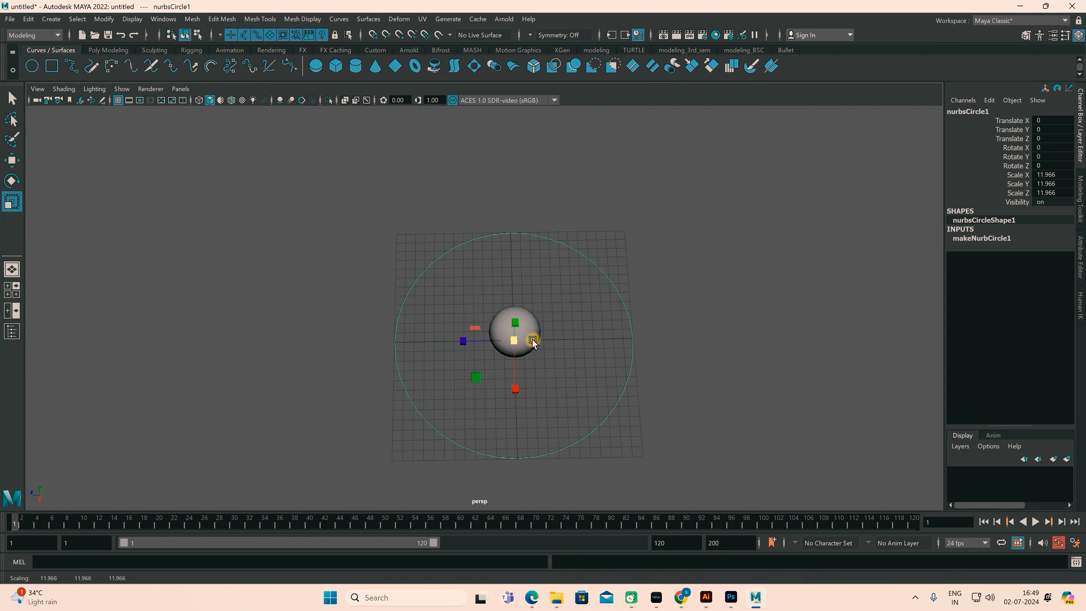
pyautogui.press('w')
# Scale the sphere at the centre of the circle down uniformly to about 1.7
pyautogui.click(526, 328)
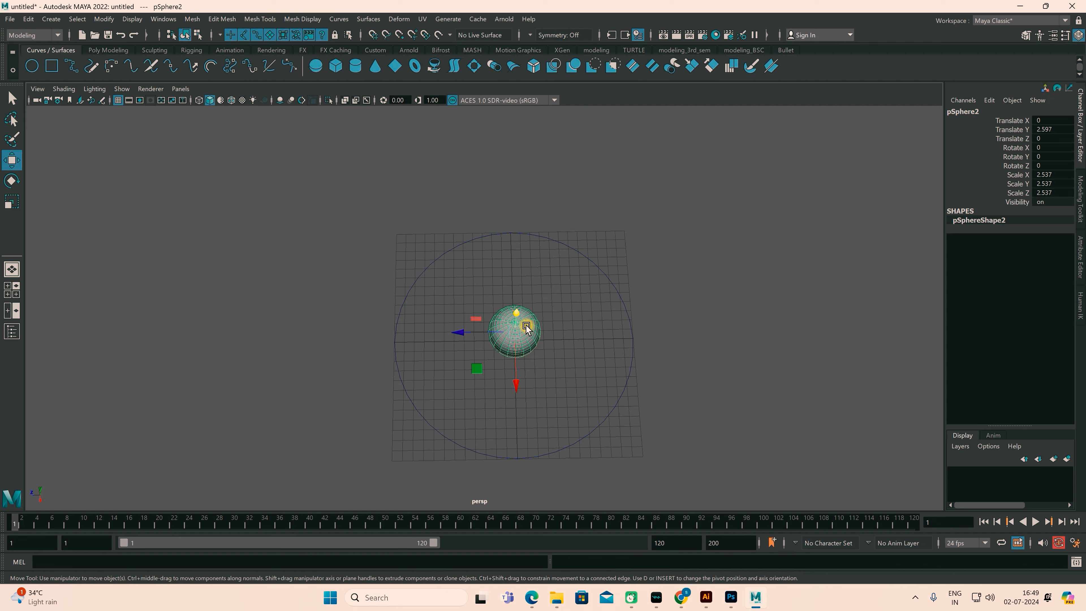
pyautogui.press('r')
pyautogui.moveTo(518, 334); pyautogui.dragTo(346, 355)
pyautogui.press('w')
# In the top view, move the sphere to about 12.2 on Z so it sits on the circle's edge
pyautogui.keyDown('alt'); pyautogui.moveTo(443, 381); pyautogui.dragTo(457, 393); pyautogui.keyUp('alt')
pyautogui.press('space')
pyautogui.press('space')
pyautogui.scroll(-3, 477, 488)
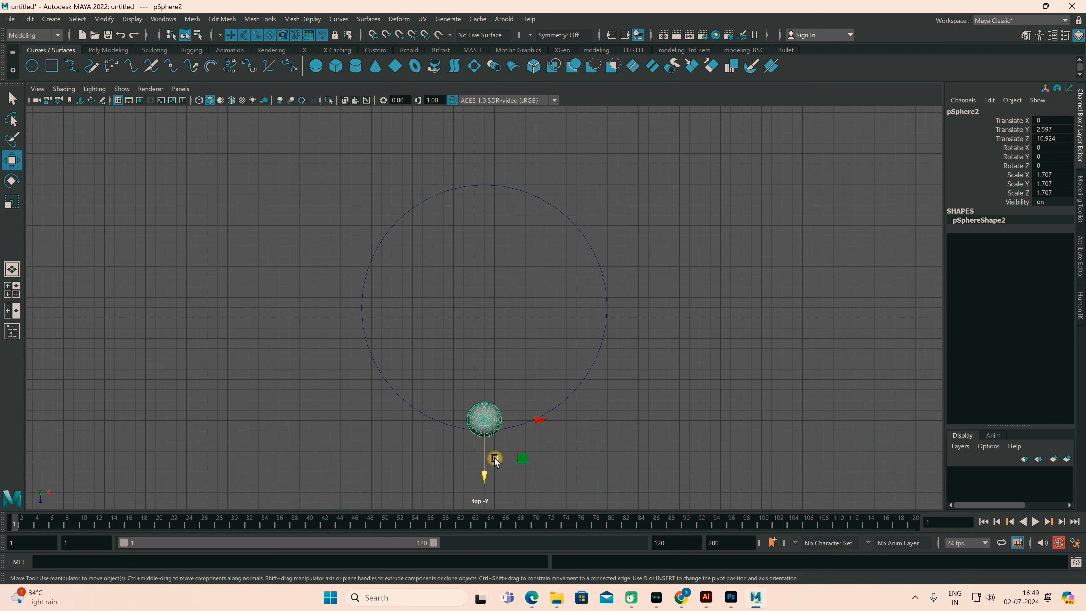
pyautogui.moveTo(485, 475); pyautogui.dragTo(490, 495)
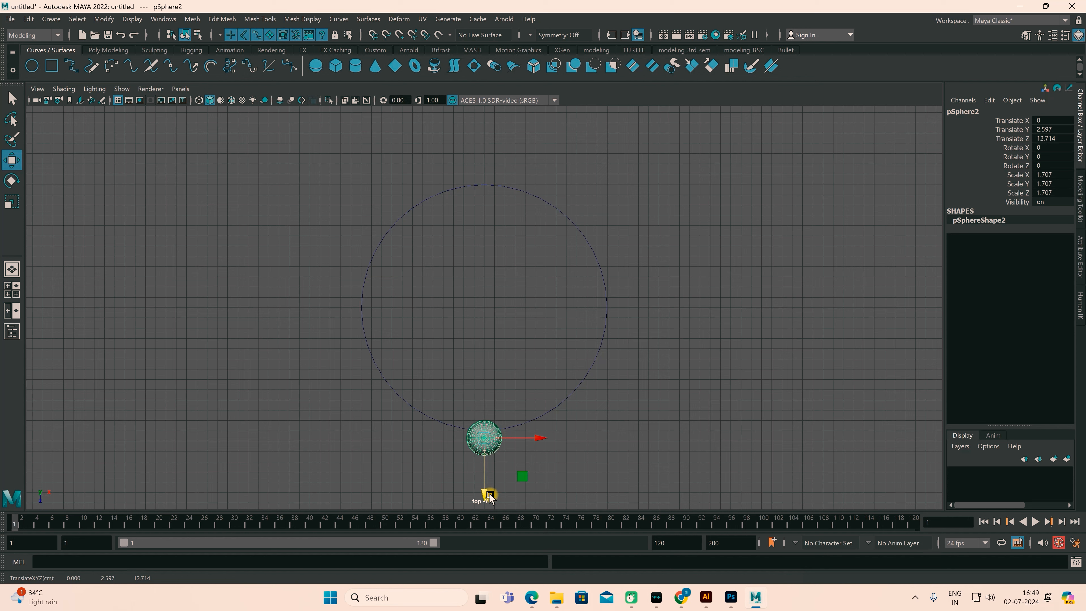
pyautogui.moveTo(487, 492); pyautogui.dragTo(487, 490)
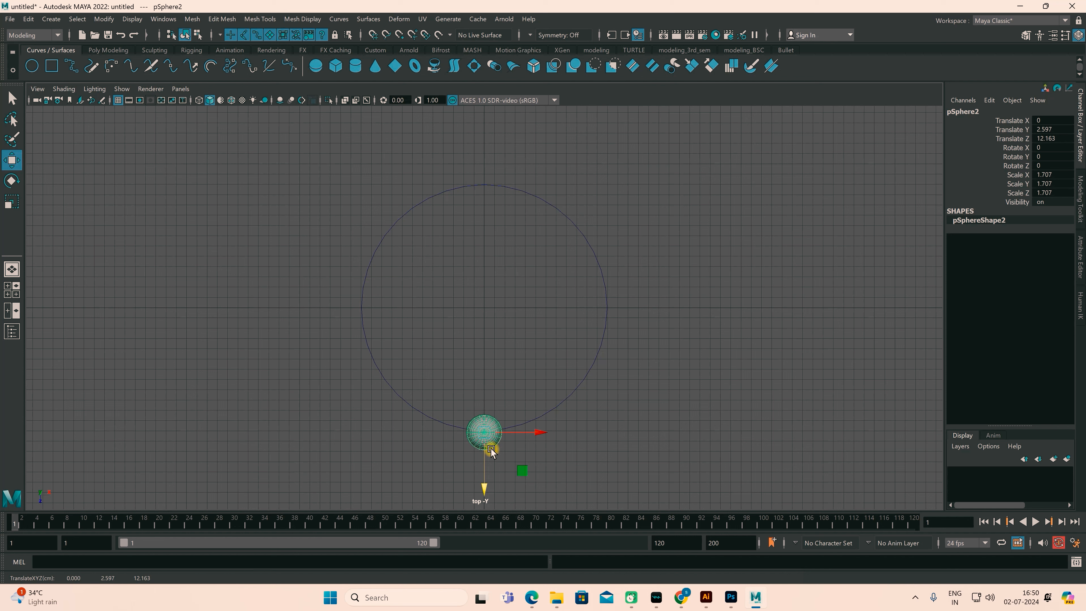
# Move the sphere's pivot point to the centre of the circle
pyautogui.press('Insert')
pyautogui.moveTo(488, 474); pyautogui.dragTo(510, 364)
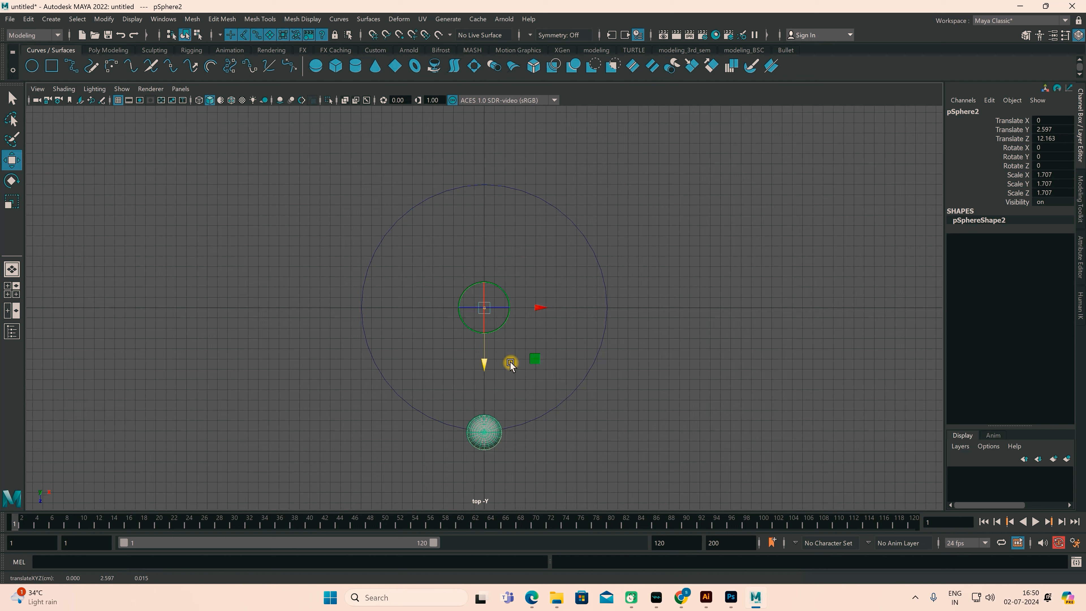
pyautogui.press('Insert')
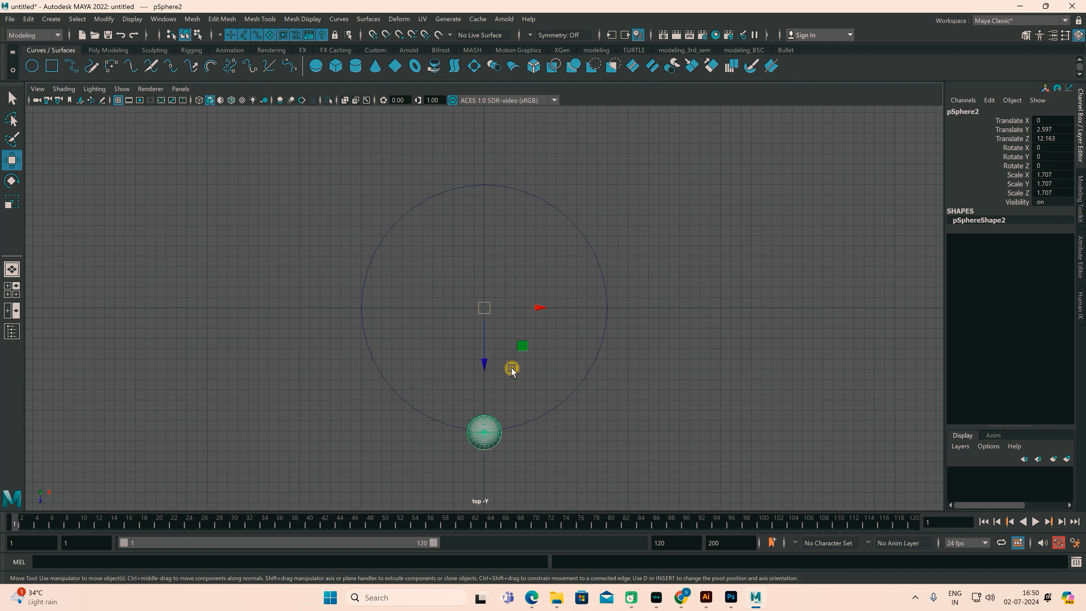
# Duplicate the sphere and rotate the copy about 21 degrees around Y along the circle
pyautogui.press('e')
pyautogui.moveTo(512, 363)
pyautogui.mouseDown()
pyautogui.moveTo(552, 345)
pyautogui.moveTo(512, 357)
pyautogui.mouseUp()
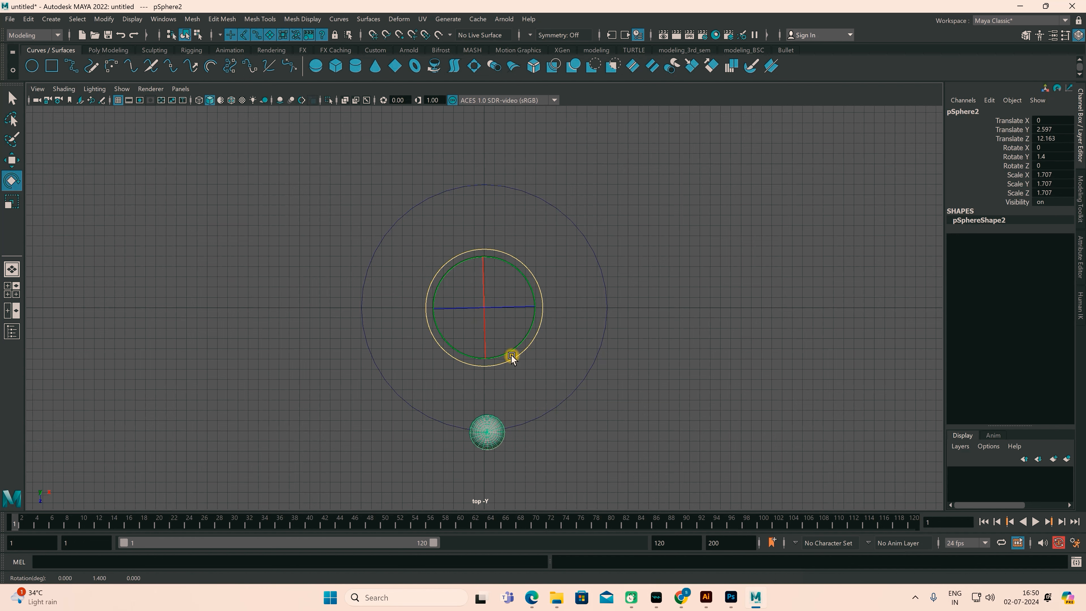
pyautogui.hotkey('ctrl', 'z')
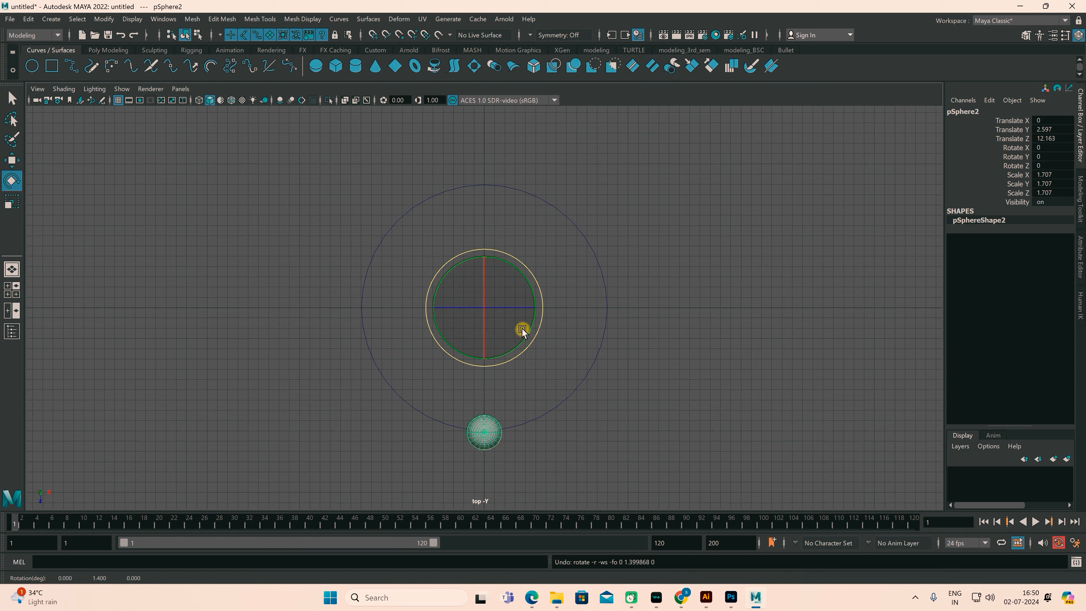
pyautogui.hotkey('ctrl', 'd')
pyautogui.moveTo(497, 366); pyautogui.dragTo(520, 365)
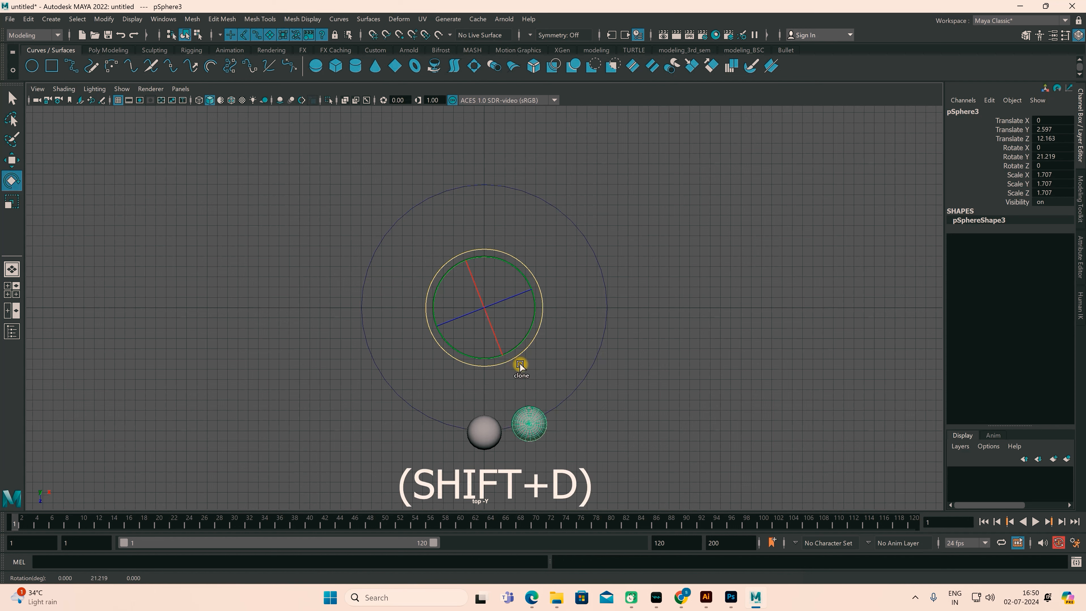
# Repeat Duplicate with Transform fifteen times to complete the ring of spheres around the circle
pyautogui.hotkey('shift', 'd')
pyautogui.hotkey('shift', 'd')
pyautogui.hotkey('shift', 'd')
pyautogui.hotkey('shift', 'd')
pyautogui.hotkey('shift', 'd')
pyautogui.hotkey('shift', 'd')
pyautogui.hotkey('shift', 'd')
pyautogui.hotkey('shift', 'd')
pyautogui.hotkey('shift', 'd')
pyautogui.hotkey('shift', 'd')
pyautogui.hotkey('shift', 'd')
pyautogui.hotkey('shift', 'd')
pyautogui.hotkey('shift', 'd')
pyautogui.hotkey('shift', 'd')
pyautogui.hotkey('shift', 'd')
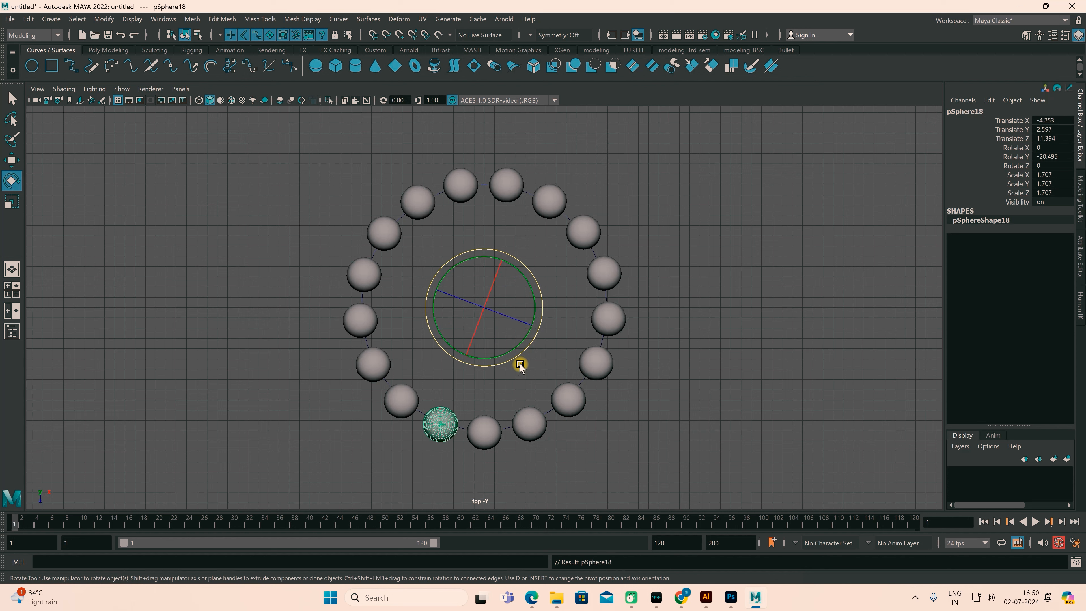
# Delete the whole ring of spheres together with the guide circle from the perspective view
pyautogui.press('w')
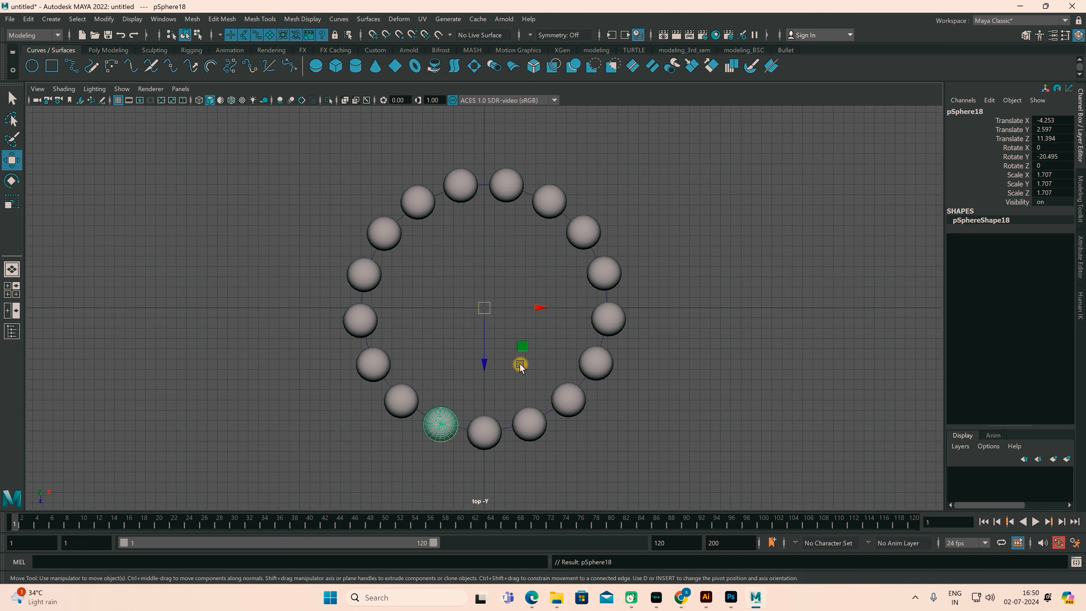
pyautogui.press('space')
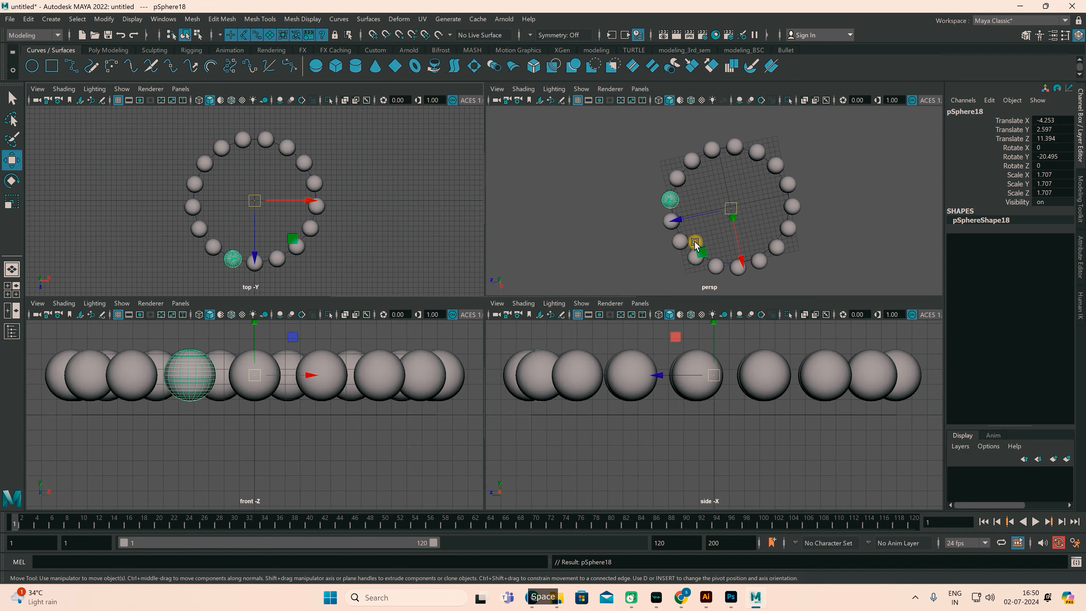
pyautogui.keyDown('alt'); pyautogui.moveTo(642, 240); pyautogui.dragTo(674, 203); pyautogui.keyUp('alt')
pyautogui.moveTo(616, 155); pyautogui.dragTo(820, 268)
pyautogui.press('Delete')
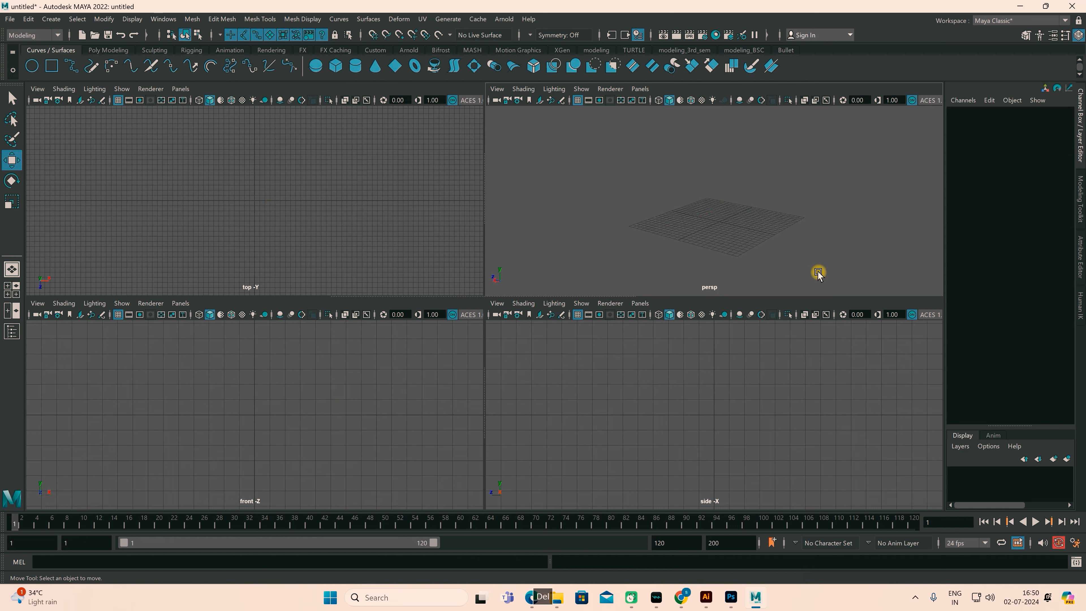
# Create a new polygon sphere at the origin and scale it uniformly to about 2.2
pyautogui.press('space')
pyautogui.keyDown('alt'); pyautogui.moveTo(774, 338); pyautogui.dragTo(620, 397); pyautogui.keyUp('alt')
pyautogui.click(79, 64)
pyautogui.click(108, 50)
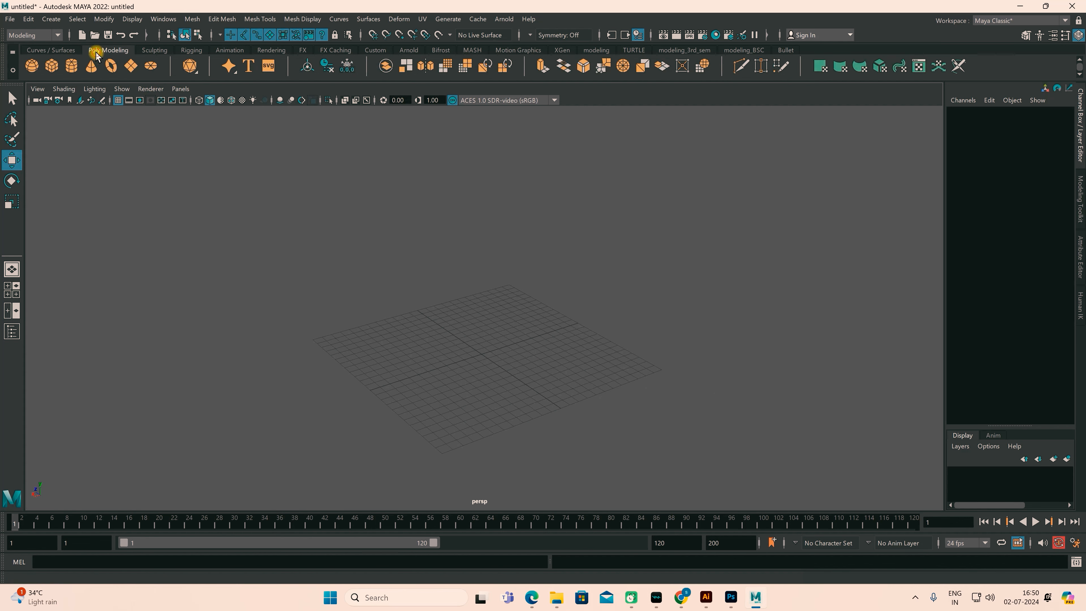
pyautogui.click(32, 66)
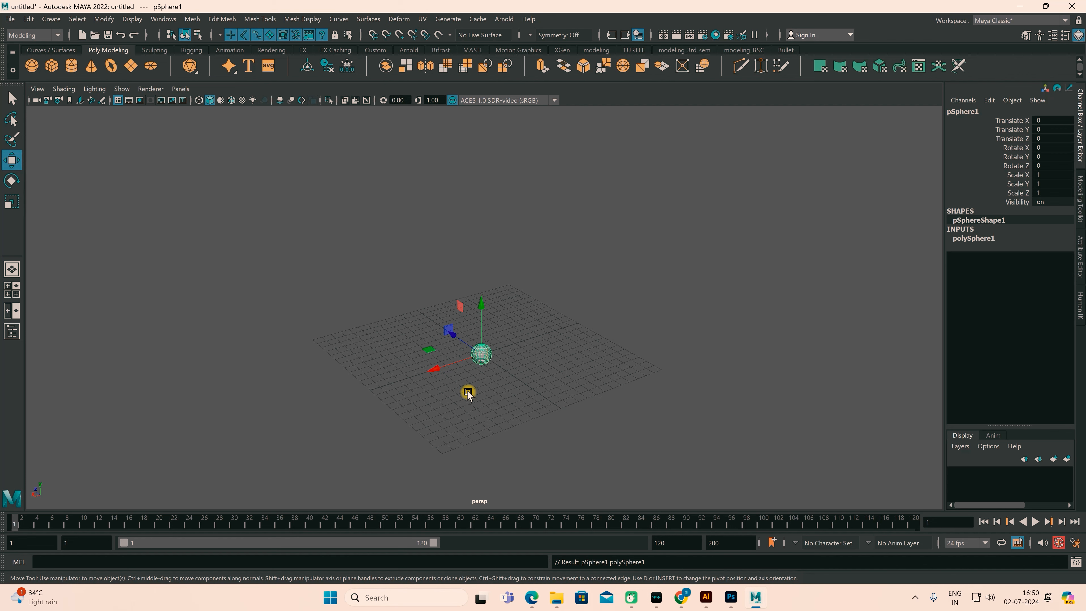
pyautogui.press('r')
pyautogui.moveTo(481, 354); pyautogui.dragTo(503, 373)
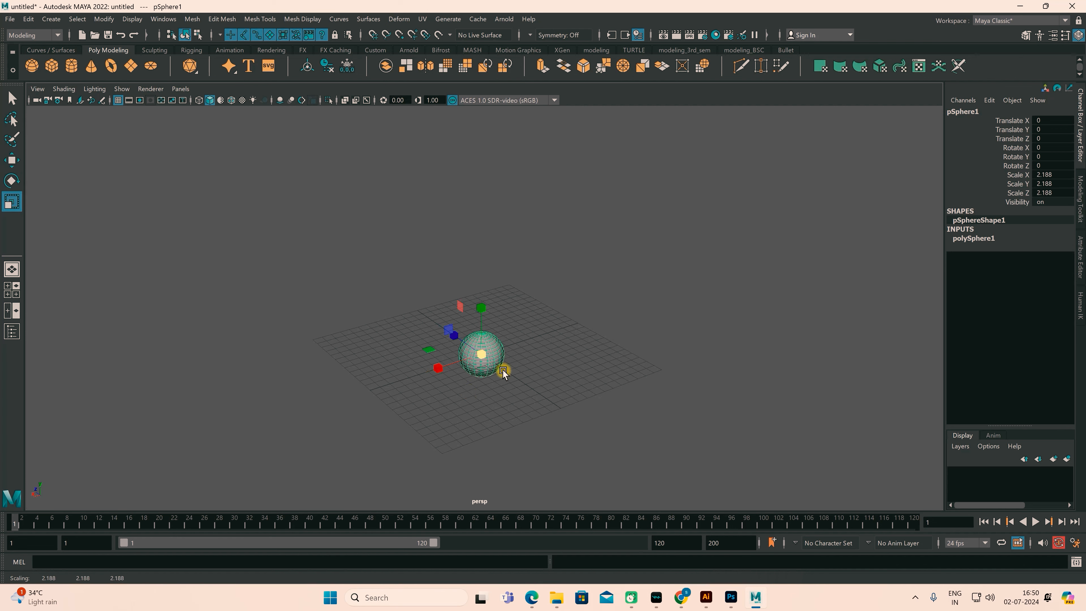
# Raise the new sphere to about 2.3 on Y so it rests on the grid
pyautogui.press('w')
pyautogui.moveTo(487, 304); pyautogui.dragTo(488, 281)
pyautogui.scroll(6, 524, 336)
pyautogui.keyDown('alt'); pyautogui.moveTo(553, 359); pyautogui.dragTo(526, 347); pyautogui.keyUp('alt')
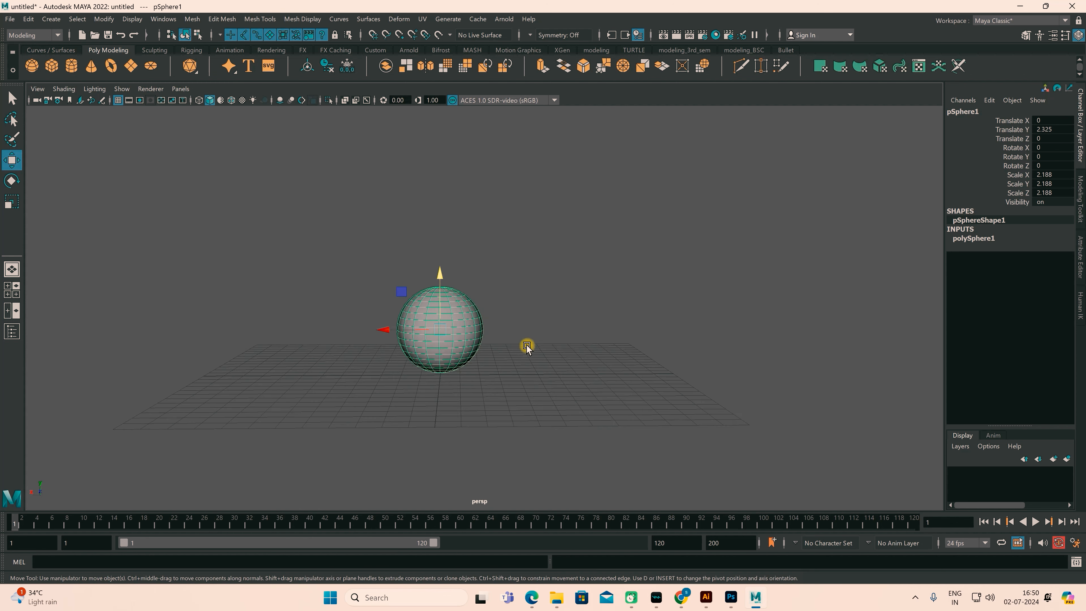
pyautogui.keyDown('alt'); pyautogui.moveTo(526, 346); pyautogui.dragTo(606, 303, button='middle'); pyautogui.keyUp('alt')
pyautogui.scroll(3, 607, 308)
pyautogui.keyDown('alt'); pyautogui.moveTo(611, 310); pyautogui.dragTo(568, 326); pyautogui.keyUp('alt')
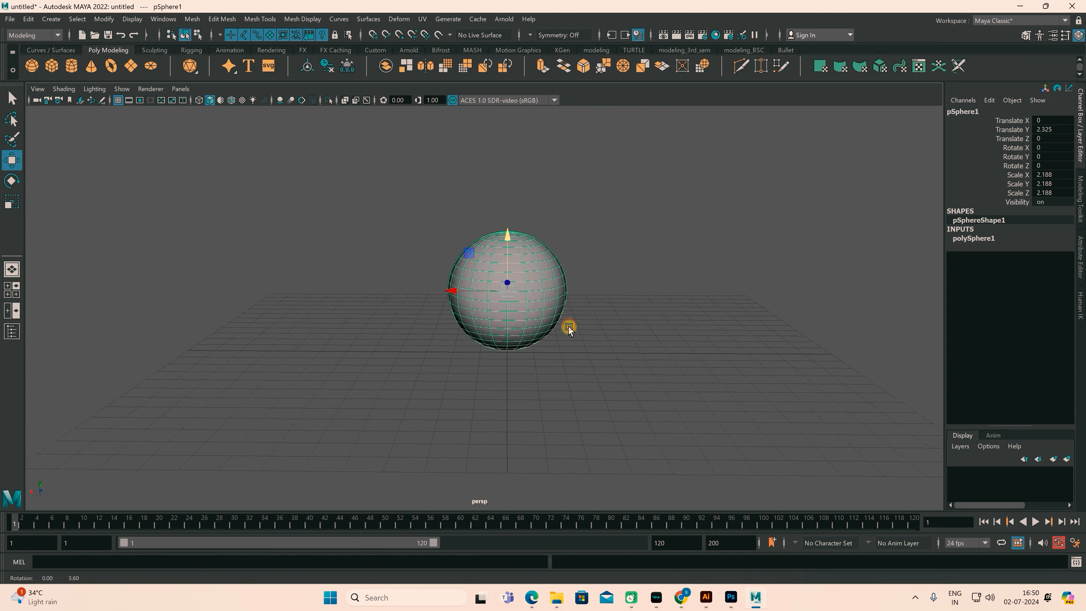
pyautogui.scroll(-1, 568, 327)
pyautogui.scroll(-4, 589, 343)
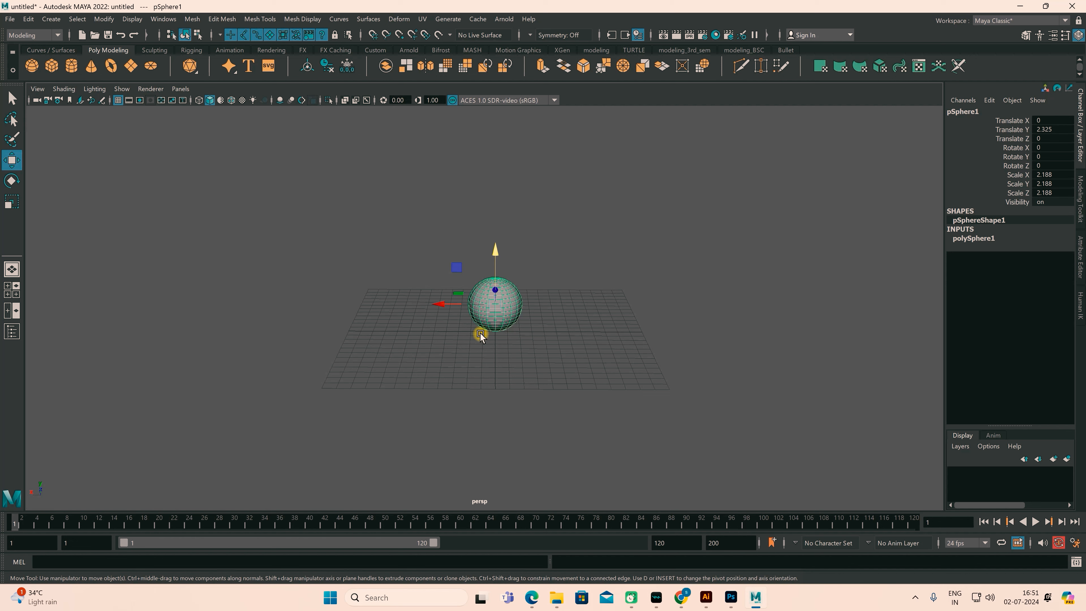
# Duplicate the sphere in place and scale the copy uniformly to about 3.7
pyautogui.hotkey('ctrl', 'd')
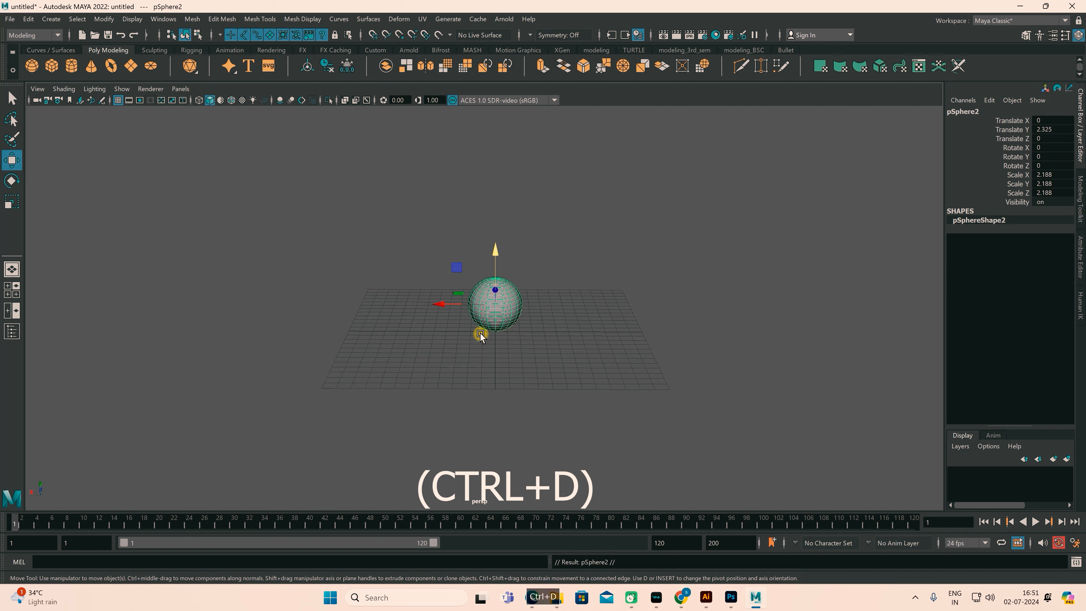
pyautogui.press('r')
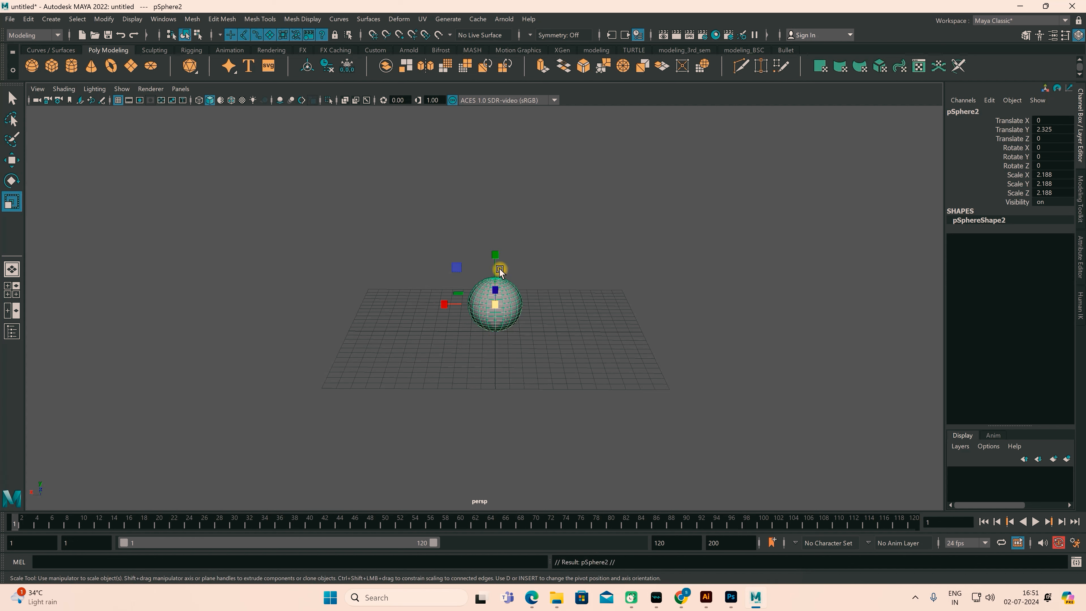
pyautogui.moveTo(496, 305); pyautogui.dragTo(525, 322)
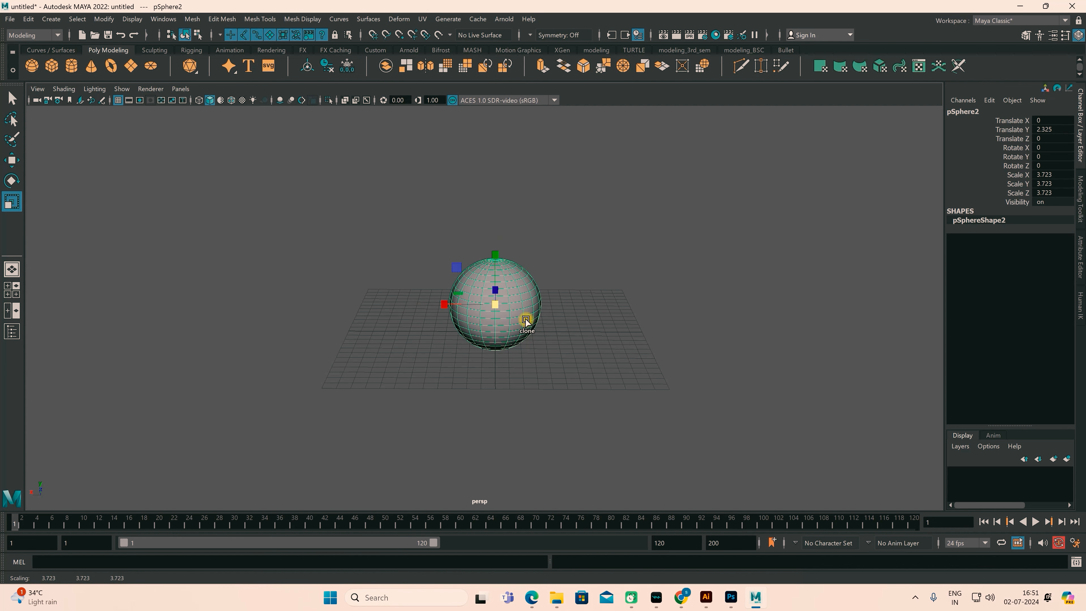
# Repeat Duplicate with Transform three times to produce progressively larger concentric spheres
pyautogui.hotkey('shift', 'd')
pyautogui.hotkey('shift', 'd')
pyautogui.hotkey('shift', 'd')
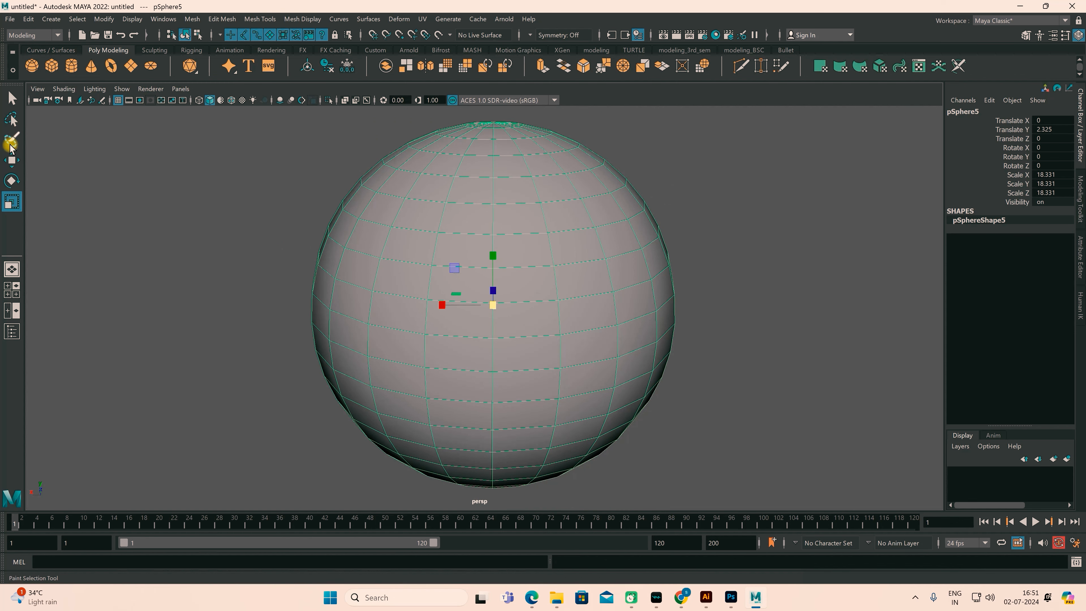
# Switch the viewport to wireframe display and select the nested spheres one by one, out to the largest, to examine them
pyautogui.click(10, 162)
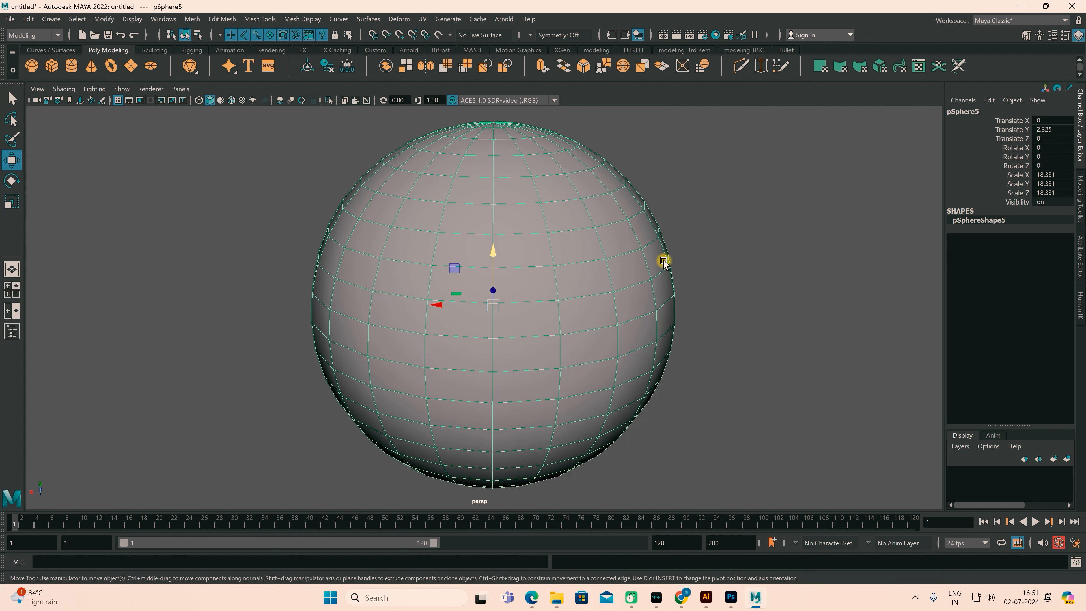
pyautogui.click(729, 264)
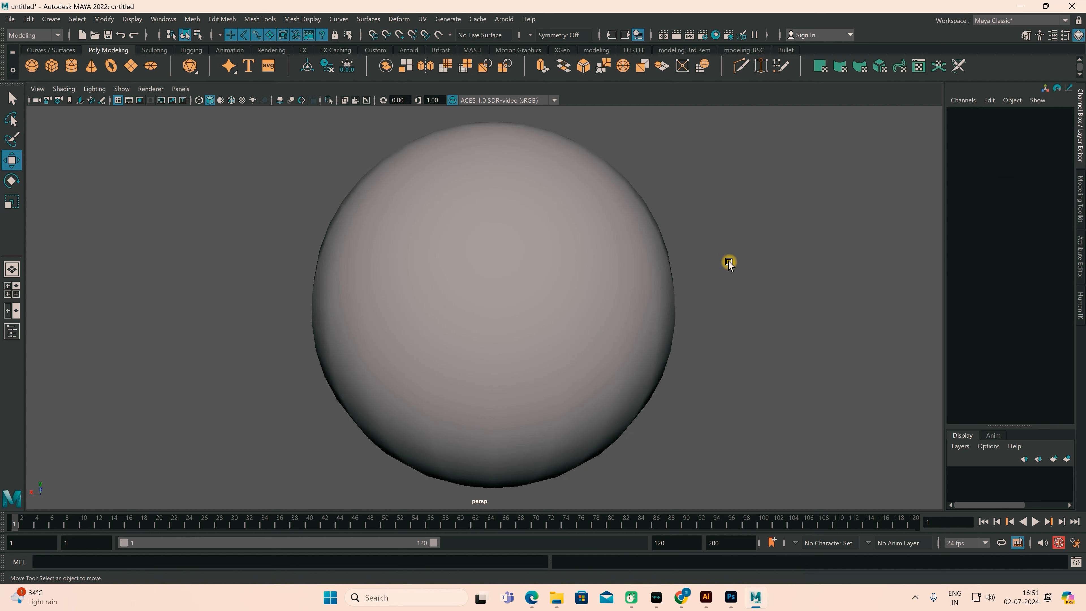
pyautogui.press('4')
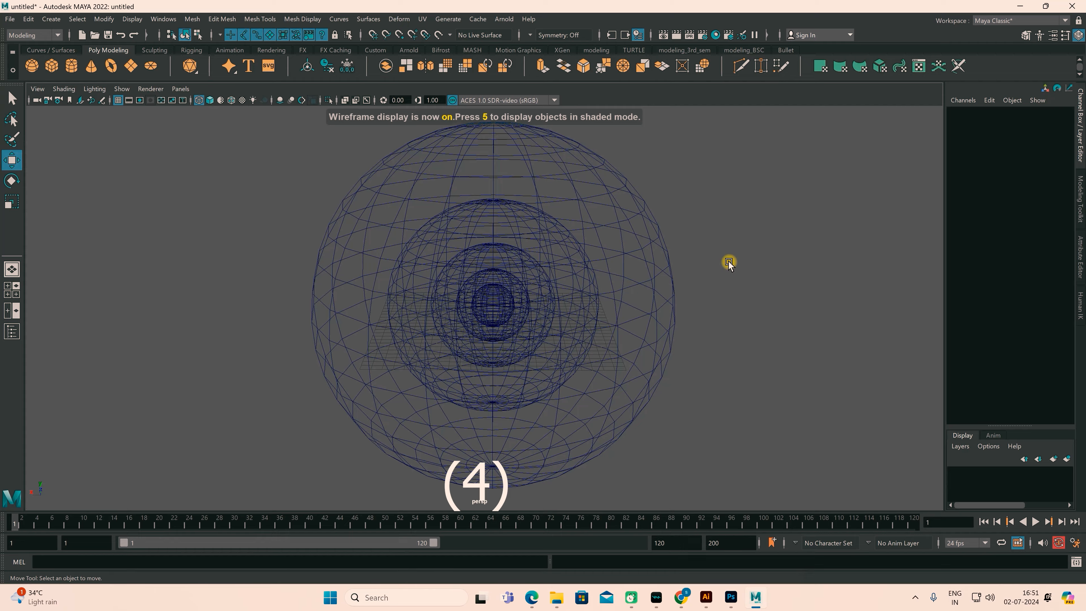
pyautogui.keyDown('alt'); pyautogui.moveTo(675, 315); pyautogui.dragTo(496, 300); pyautogui.keyUp('alt')
pyautogui.scroll(5, 565, 313)
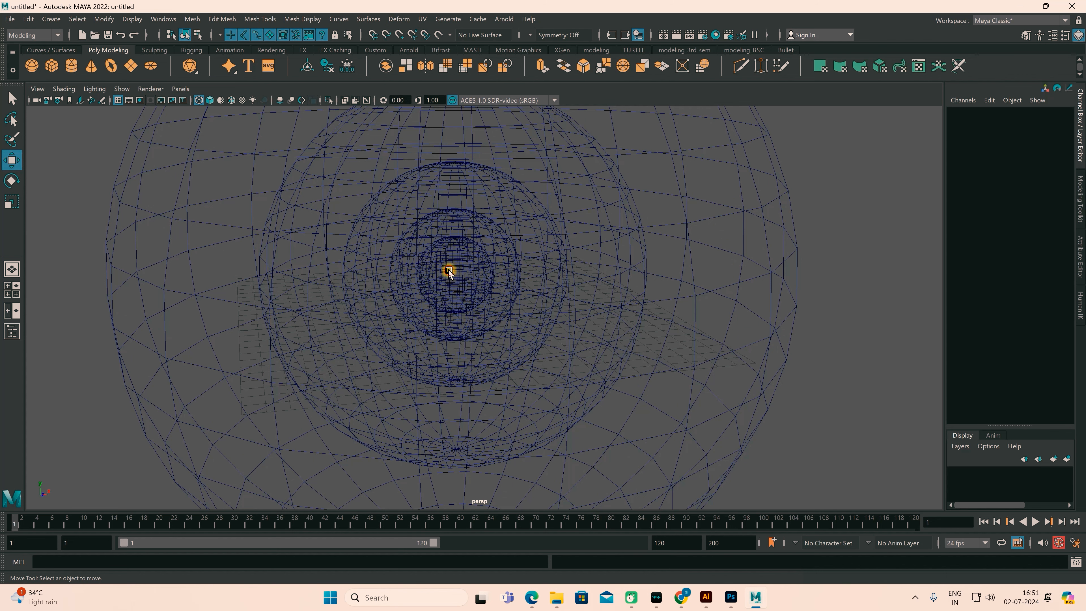
pyautogui.click(448, 272)
pyautogui.click(356, 254)
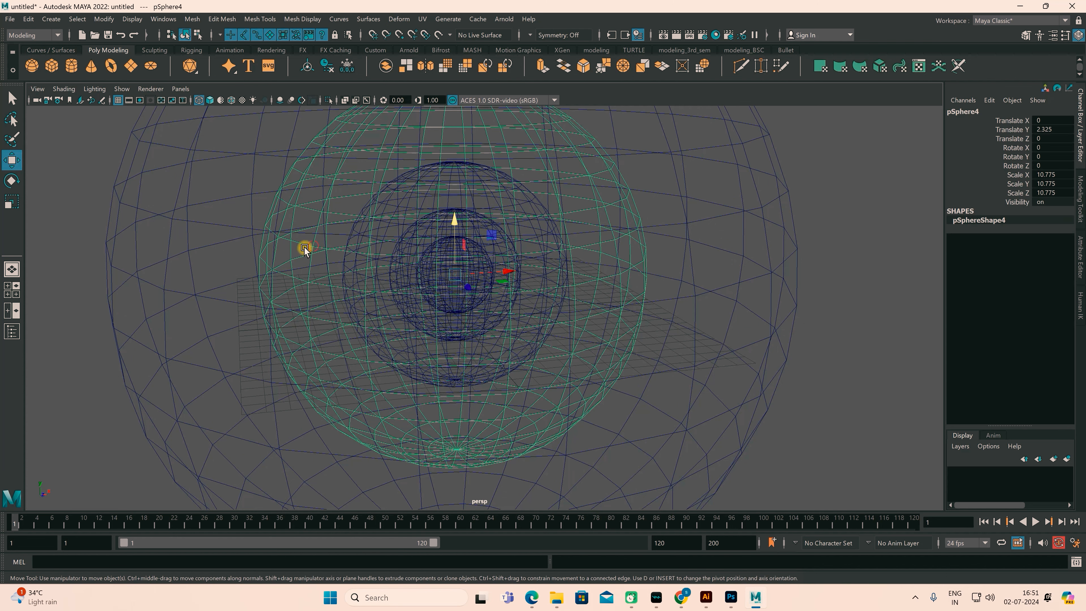
pyautogui.click(246, 267)
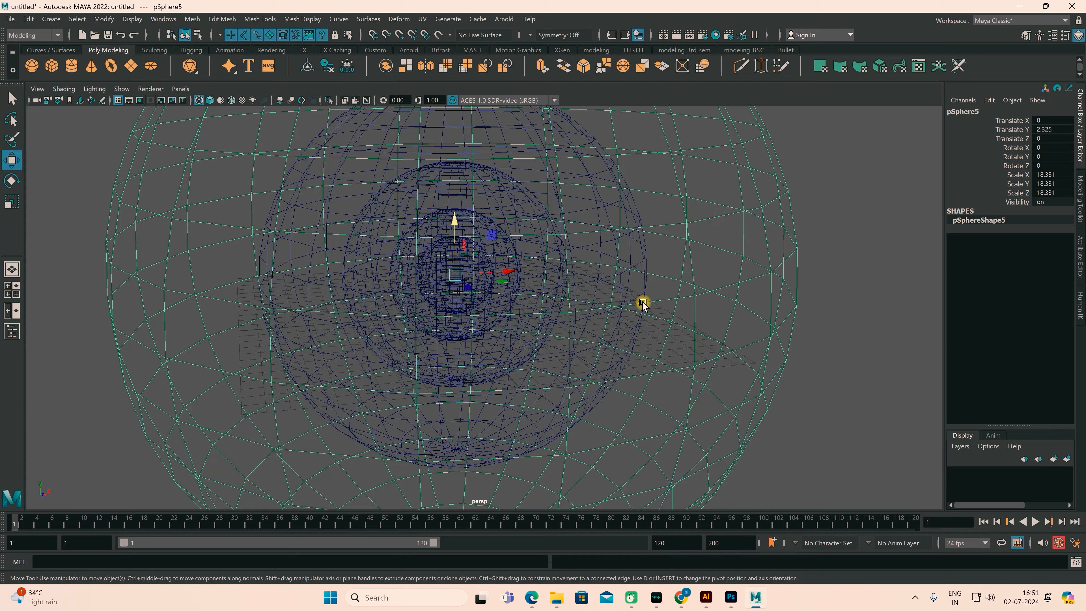
pyautogui.scroll(-2, 552, 312)
pyautogui.scroll(-2, 551, 312)
pyautogui.keyDown('alt'); pyautogui.moveTo(538, 347); pyautogui.dragTo(560, 352); pyautogui.keyUp('alt')
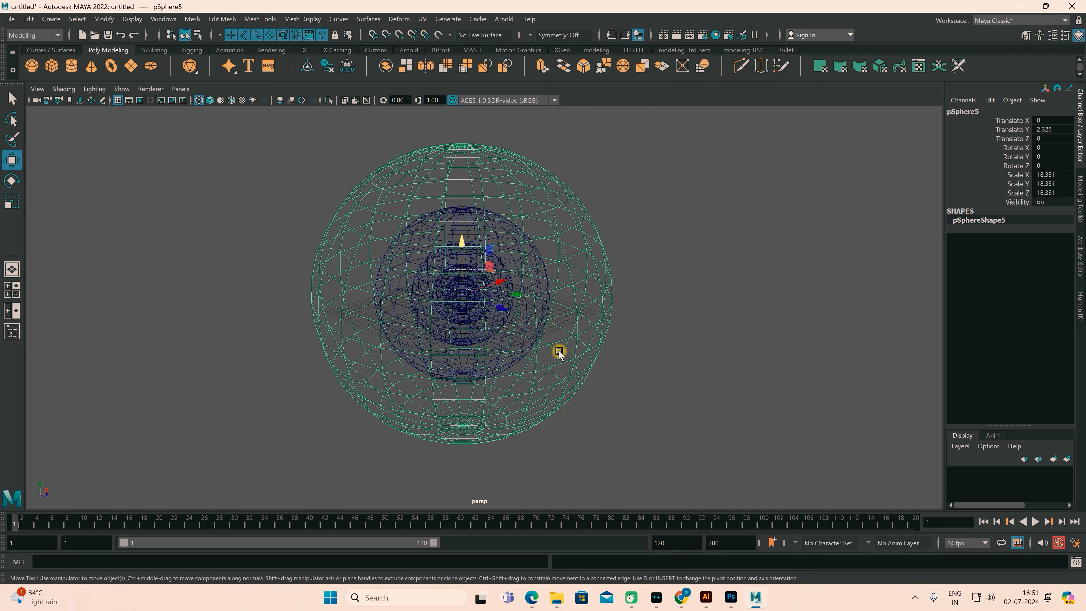
pyautogui.scroll(-1, 559, 351)
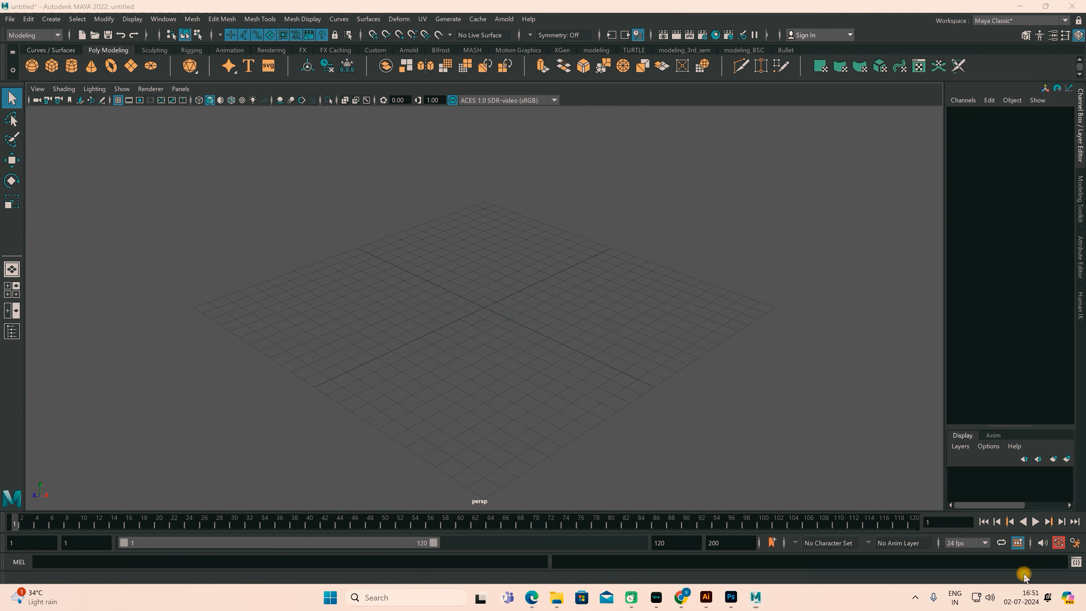
# Switch to Edge to consult the duplicate special topic in the syllabus PDF, and return to the empty Maya scene
pyautogui.click(538, 598)
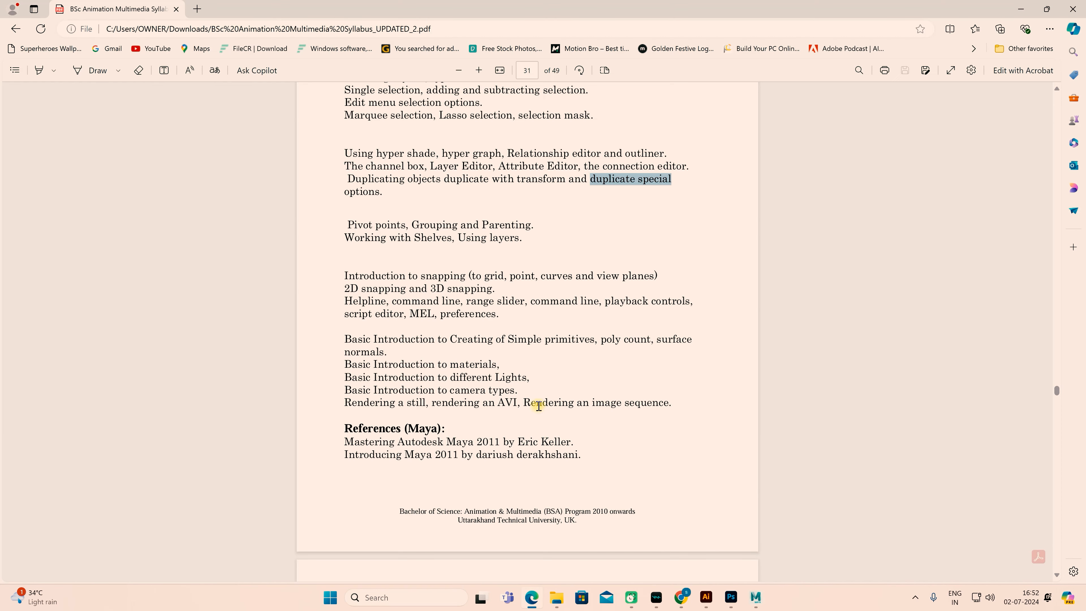
pyautogui.click(599, 199)
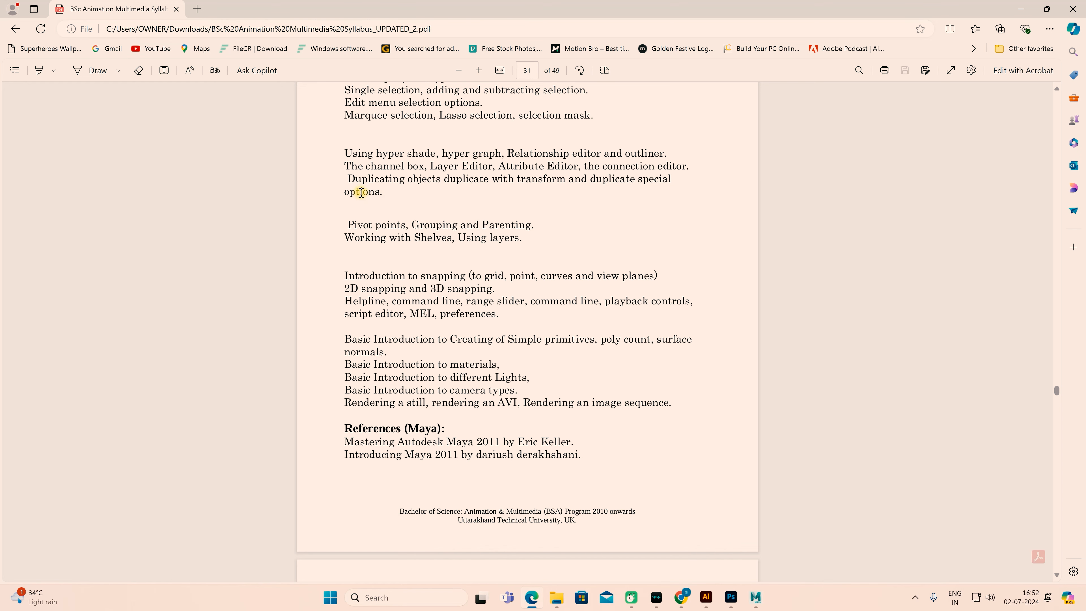
pyautogui.click(1020, 9)
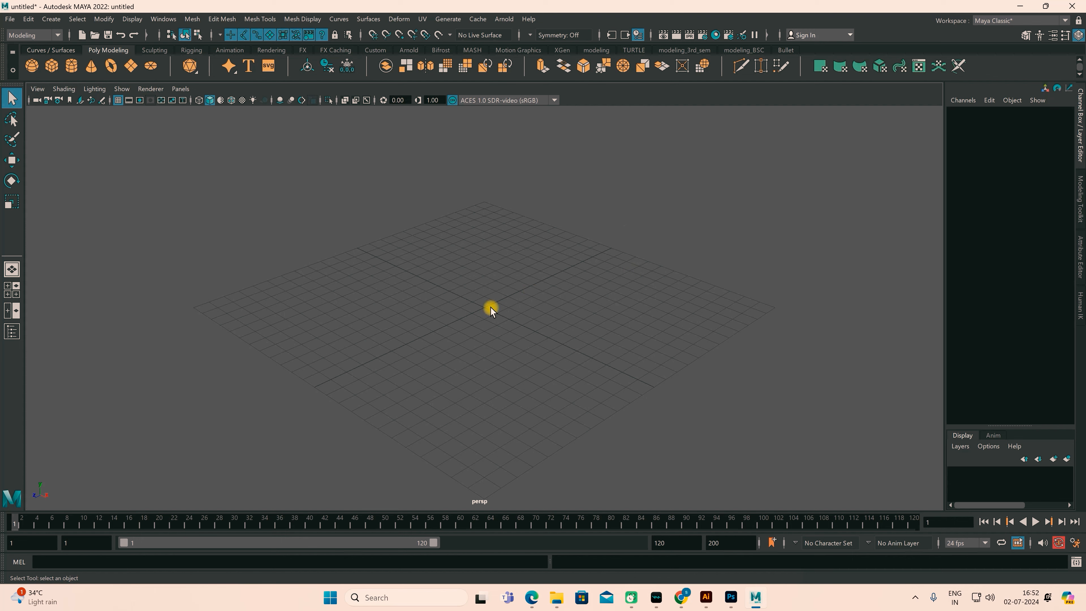
# Create a polygon sphere, scale it uniformly to about 4.36, and place it at about 4.39 on Y so it rests on the grid
pyautogui.keyDown('alt'); pyautogui.moveTo(486, 340); pyautogui.dragTo(530, 340); pyautogui.keyUp('alt')
pyautogui.click(32, 65)
pyautogui.press('r')
pyautogui.moveTo(483, 308); pyautogui.dragTo(582, 379)
pyautogui.press('w')
pyautogui.moveTo(484, 255); pyautogui.dragTo(575, 301)
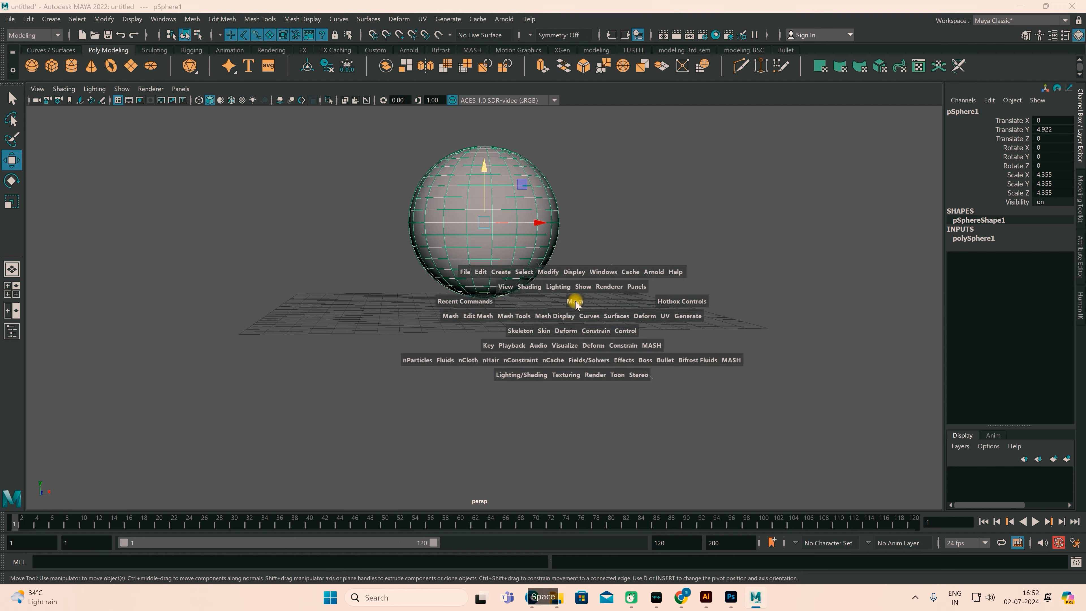
pyautogui.press('space')
pyautogui.press('space')
pyautogui.press('f')
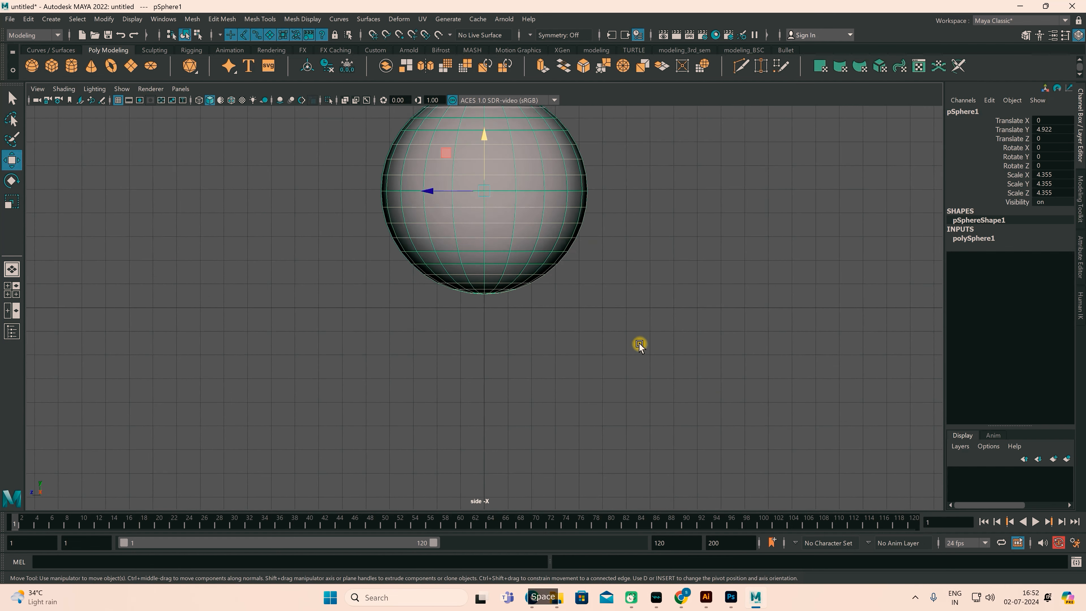
pyautogui.moveTo(498, 220); pyautogui.dragTo(513, 234)
# Delete the faces of the sphere's negative-Z half in the side view, including the stray faces left along the cut
pyautogui.moveTo(517, 240); pyautogui.dragTo(519, 273, button='right')
pyautogui.moveTo(737, 135); pyautogui.dragTo(501, 433)
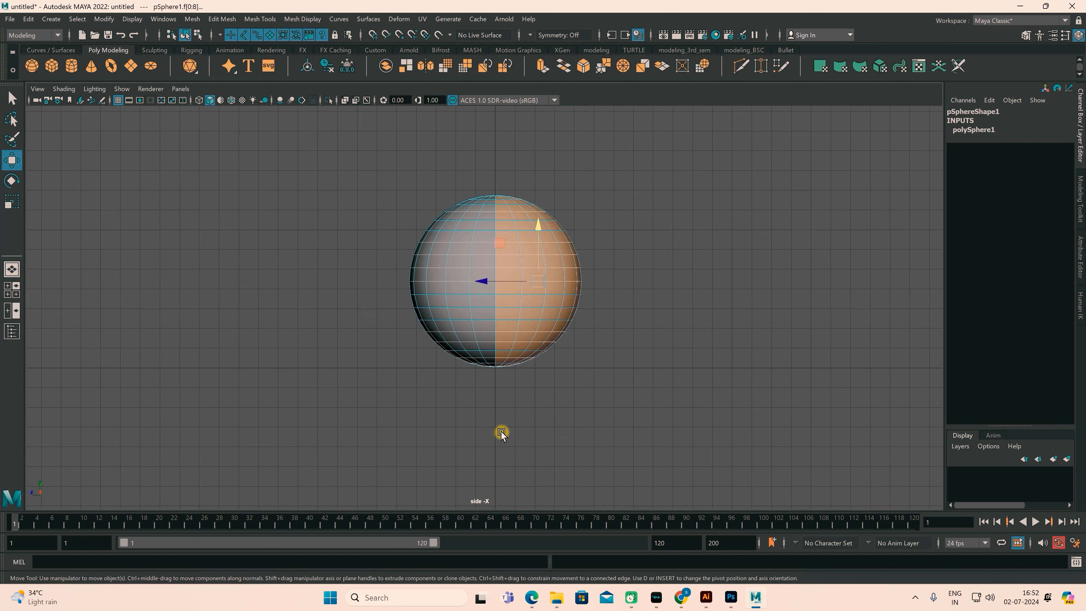
pyautogui.press('Delete')
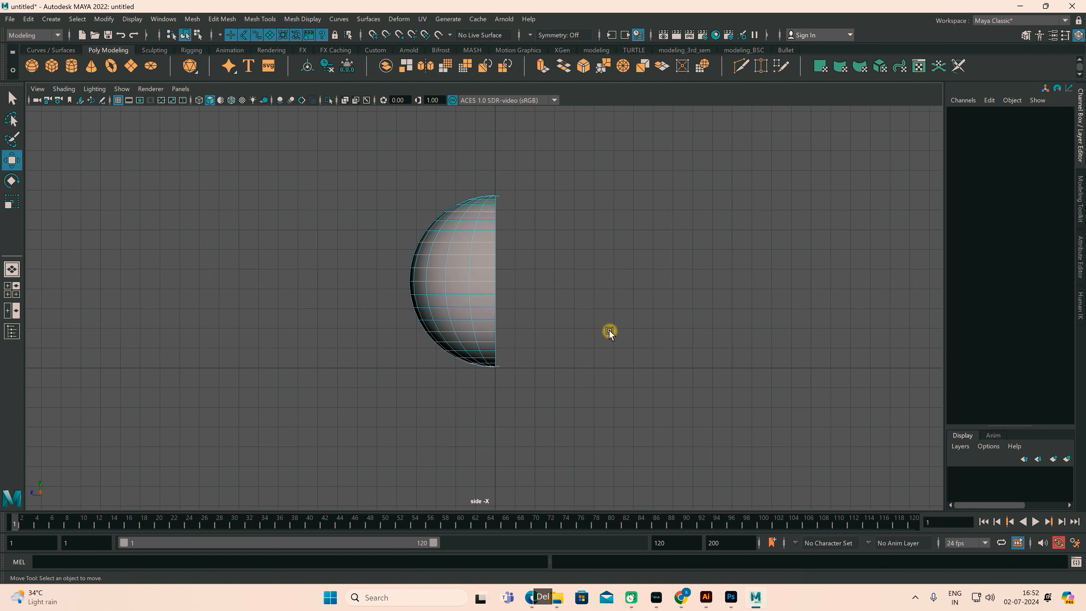
pyautogui.moveTo(543, 338); pyautogui.dragTo(497, 413)
pyautogui.click(496, 412)
pyautogui.moveTo(542, 159); pyautogui.dragTo(497, 247)
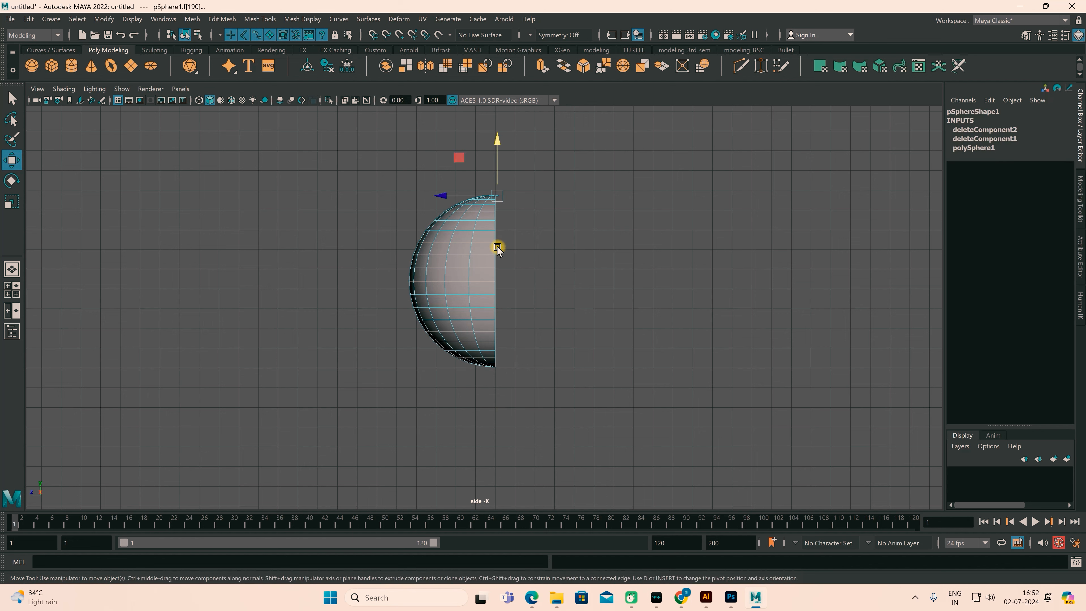
pyautogui.press('Delete')
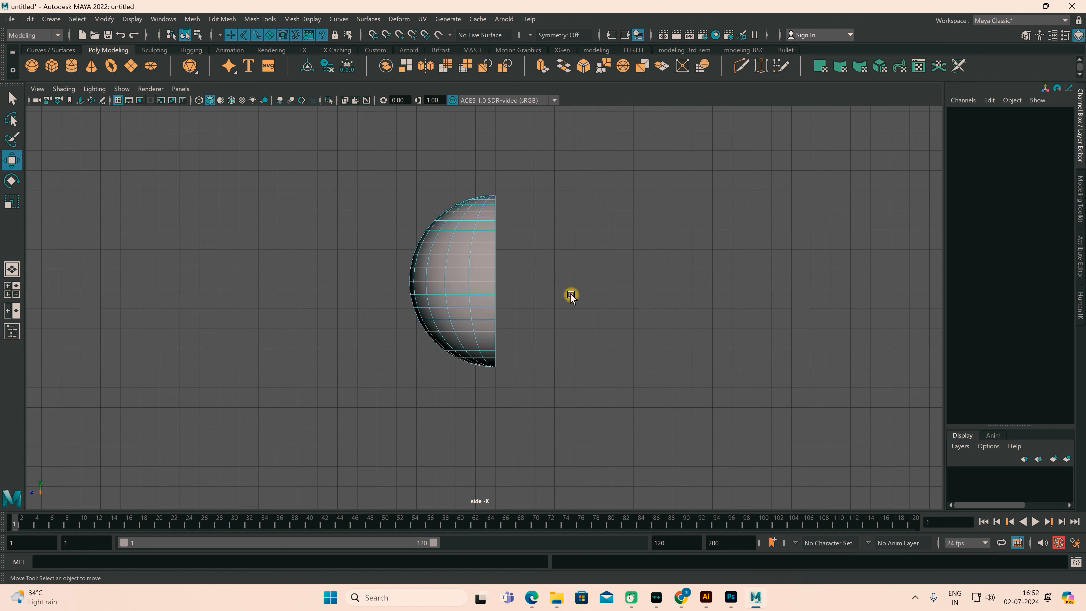
# Select the half sphere as an object in perspective, freeze its transformations, center its pivot and delete its history
pyautogui.press('space')
pyautogui.press('space')
pyautogui.keyDown('alt'); pyautogui.moveTo(495, 334); pyautogui.dragTo(686, 340); pyautogui.keyUp('alt')
pyautogui.moveTo(477, 247); pyautogui.dragTo(522, 223, button='right')
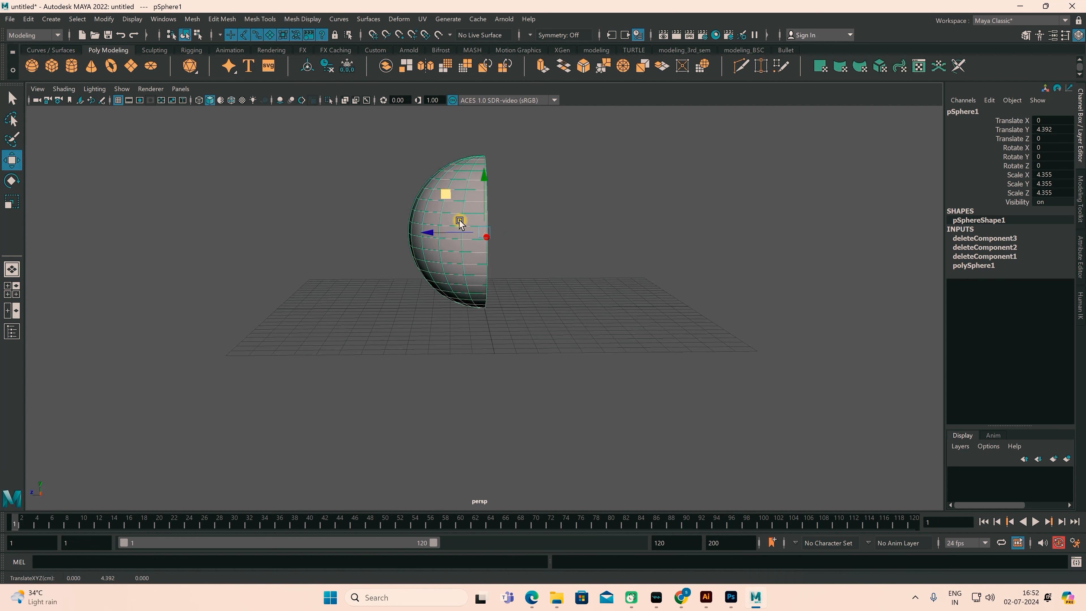
pyautogui.keyDown('alt'); pyautogui.moveTo(601, 272); pyautogui.dragTo(581, 313, button='middle'); pyautogui.keyUp('alt')
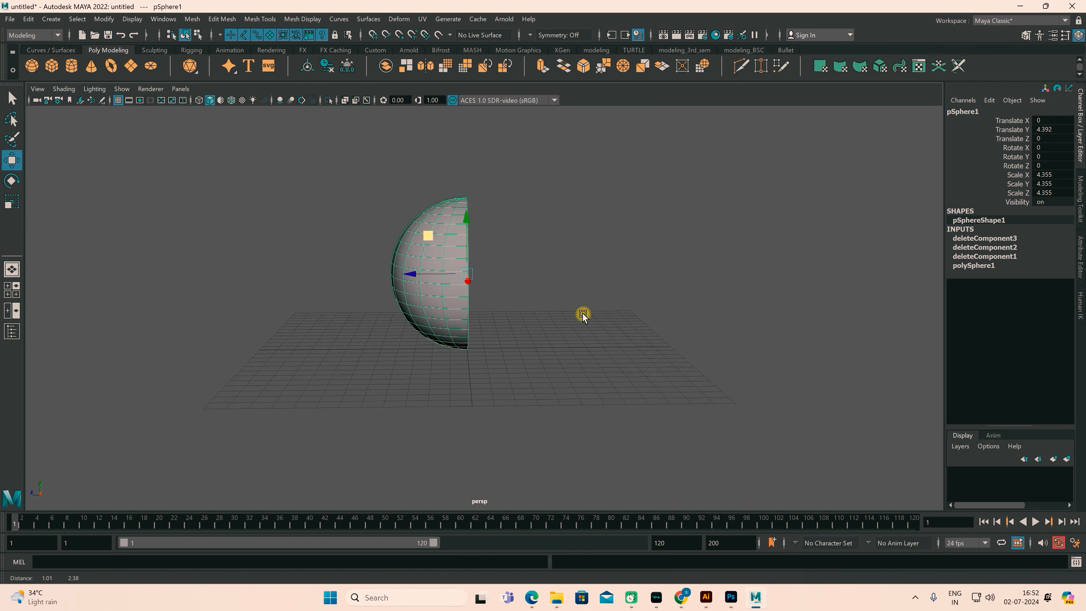
pyautogui.click(684, 50)
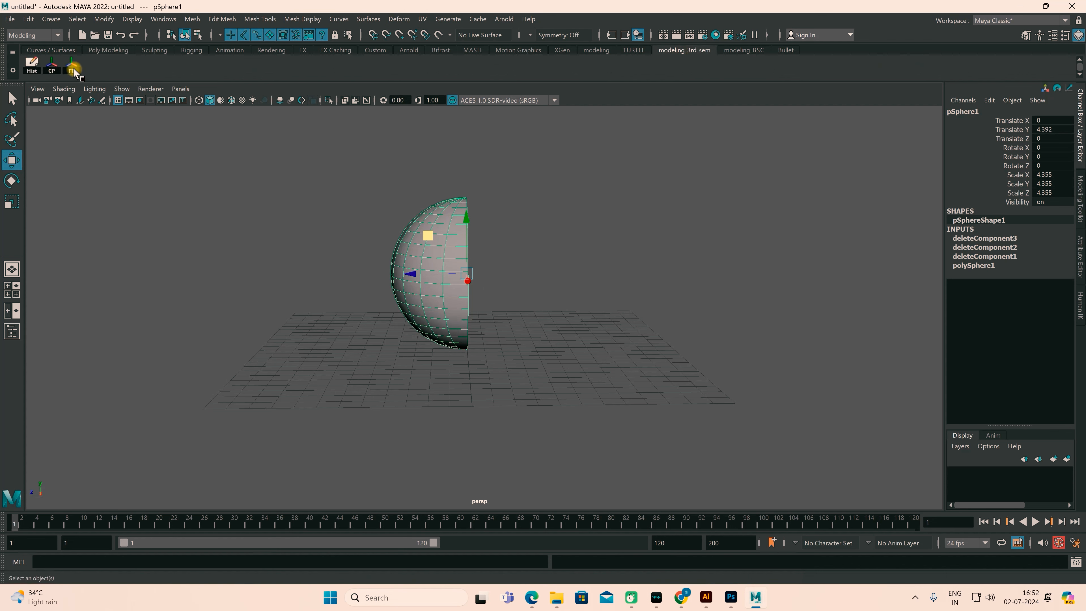
pyautogui.click(73, 70)
pyautogui.click(51, 72)
pyautogui.click(32, 65)
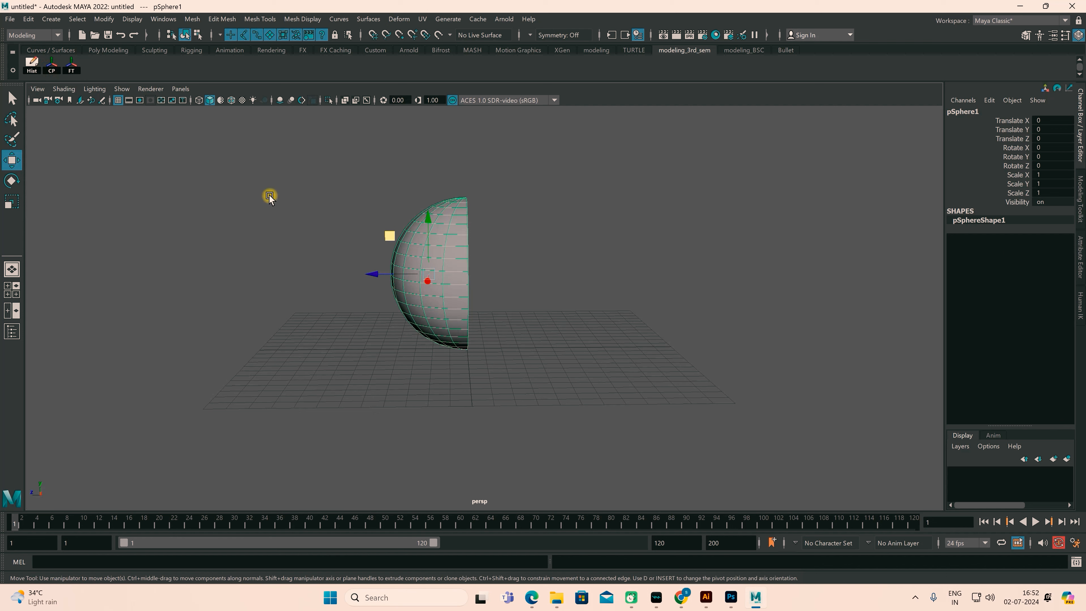
# Duplicate the half sphere in the side view, try shifting the copy along Z, and undo that shift
pyautogui.keyDown('alt'); pyautogui.moveTo(529, 303); pyautogui.dragTo(511, 301); pyautogui.keyUp('alt')
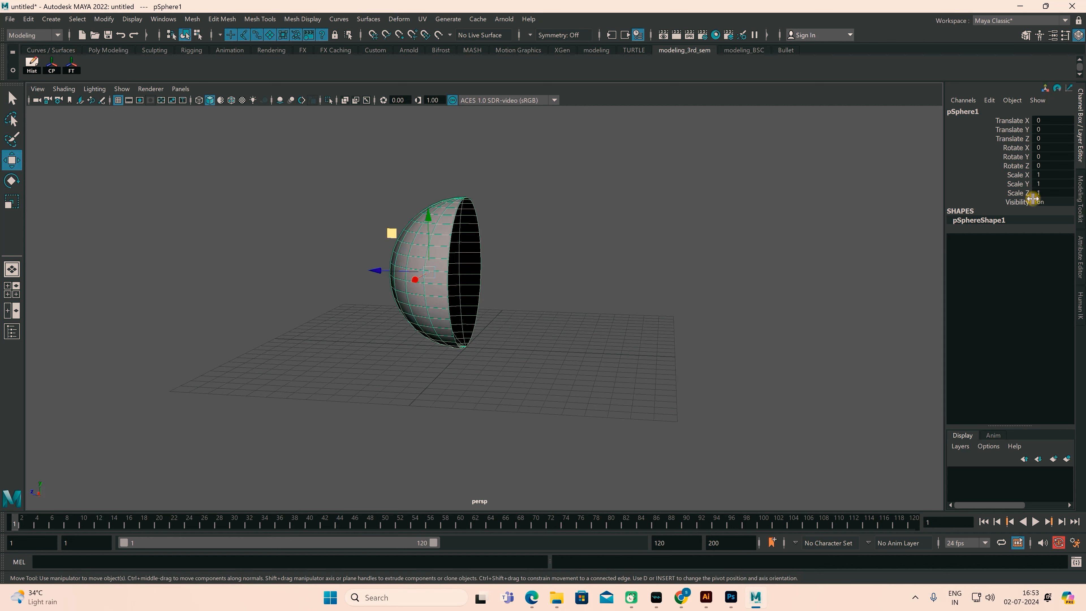
pyautogui.press('space')
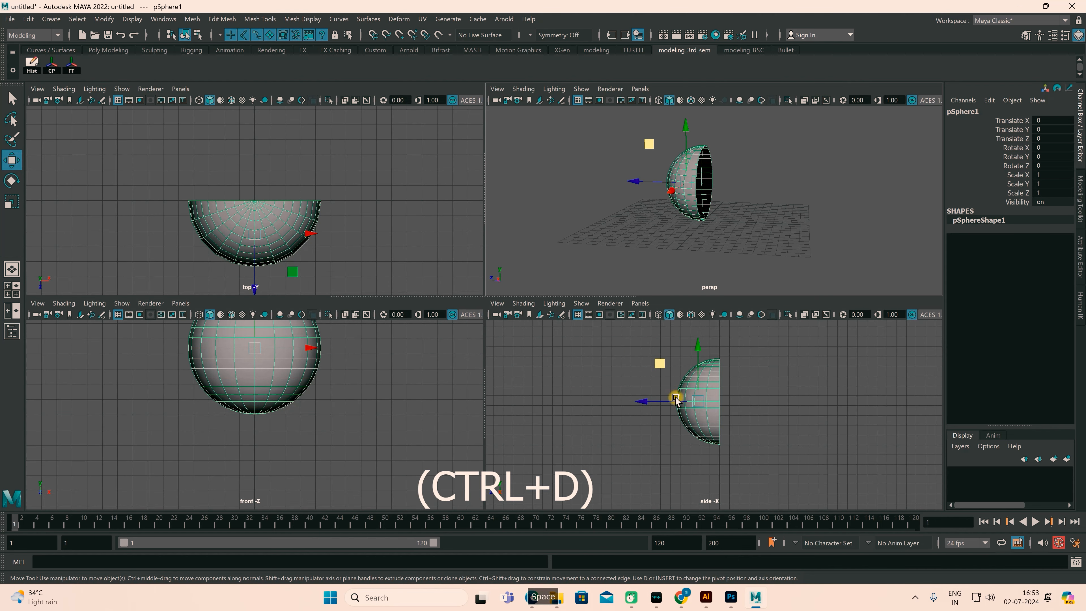
pyautogui.press('space')
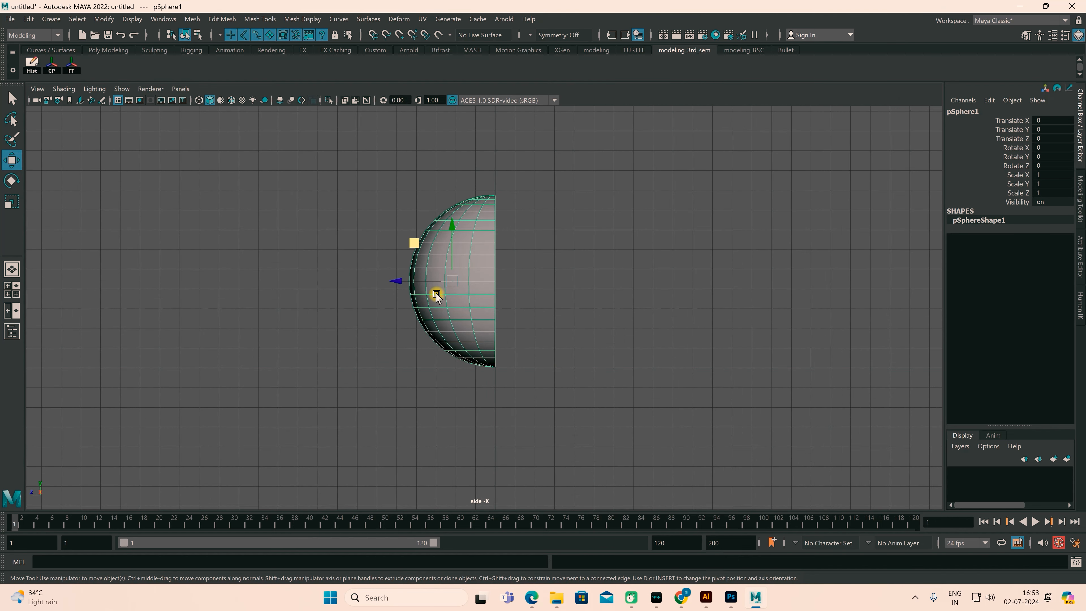
pyautogui.hotkey('ctrl', 'd')
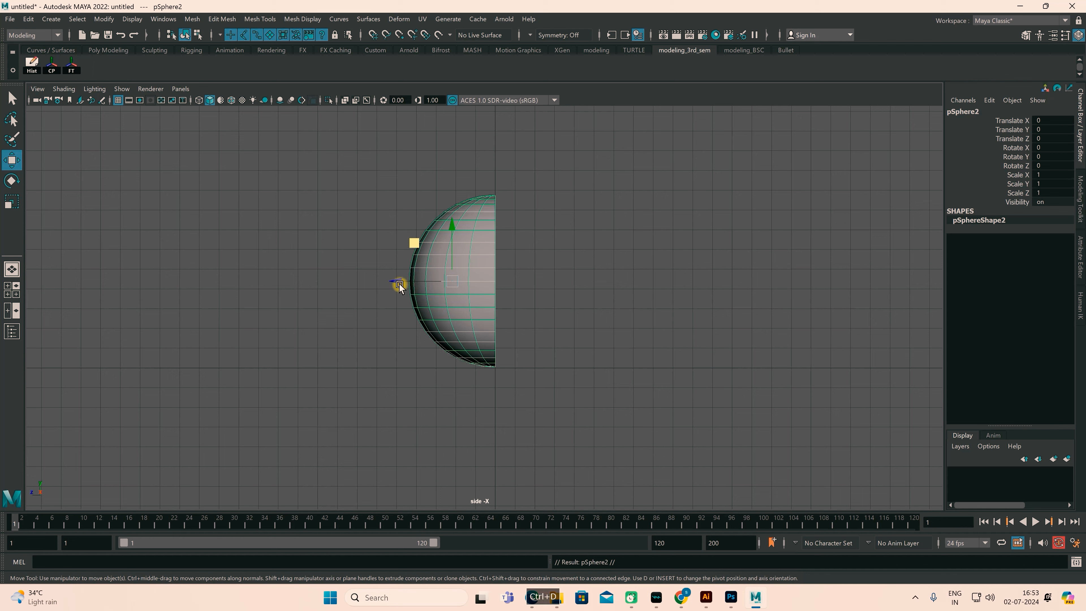
pyautogui.moveTo(398, 282); pyautogui.dragTo(451, 282)
pyautogui.hotkey('ctrl', 'z')
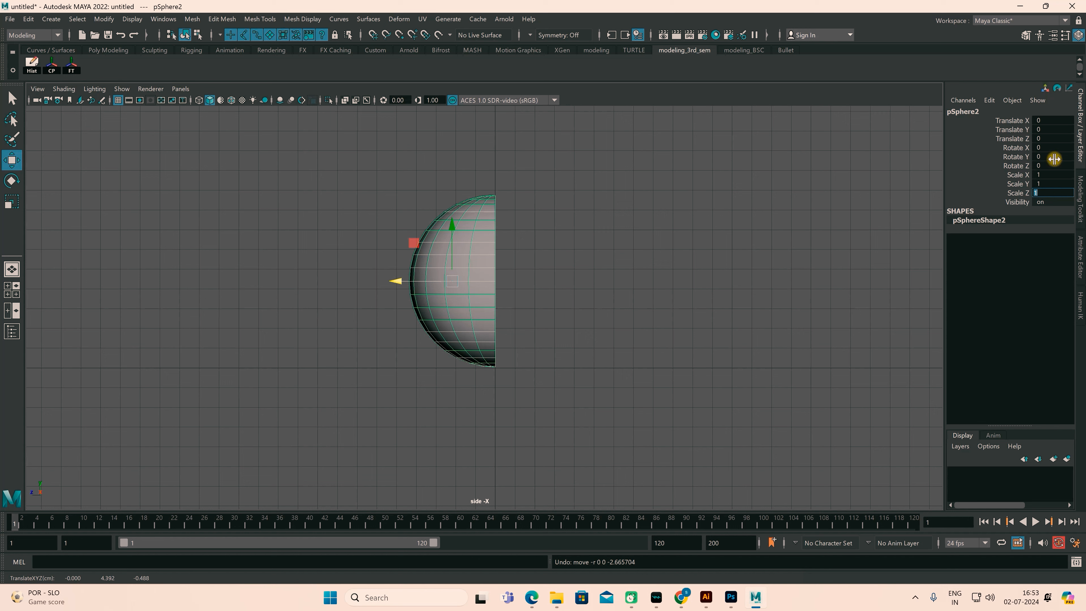
# Try mirroring the copy with a Scale X of -1, and restore Scale X to 1
pyautogui.click(1054, 174)
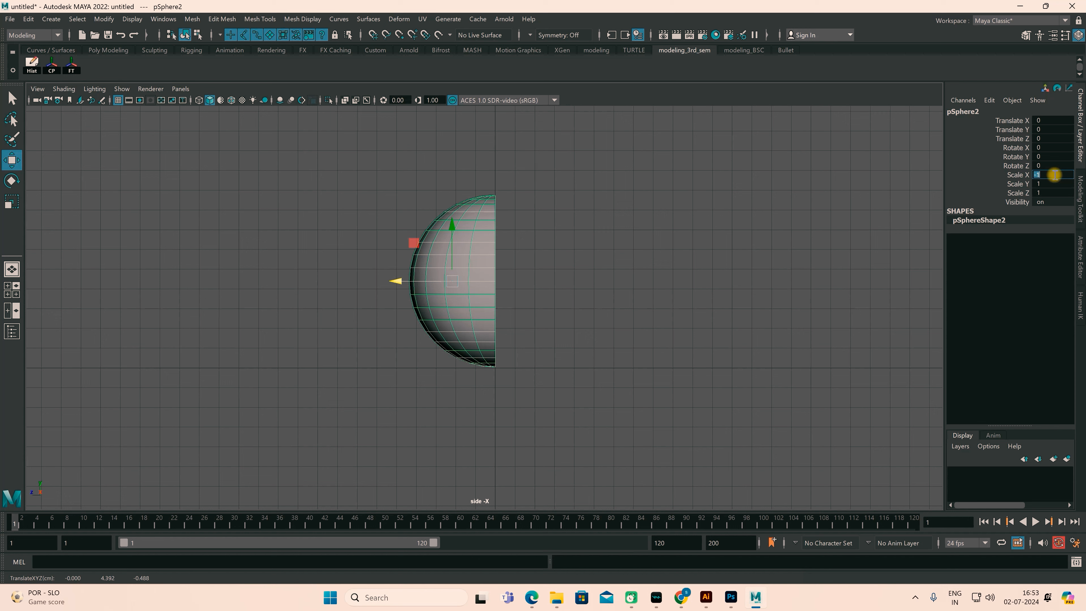
pyautogui.click(1005, 175)
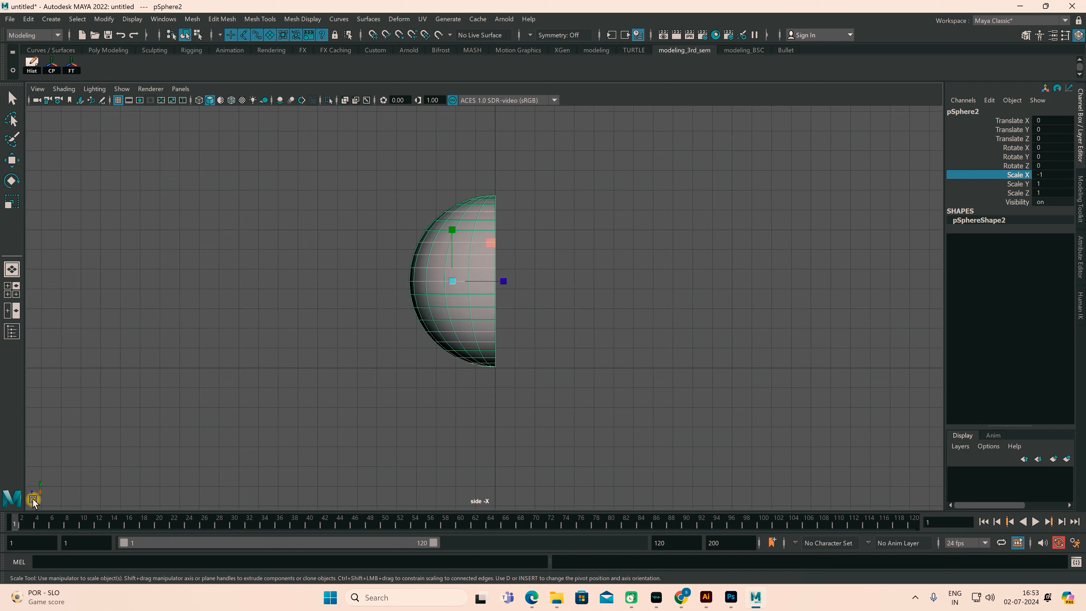
pyautogui.click(1058, 176)
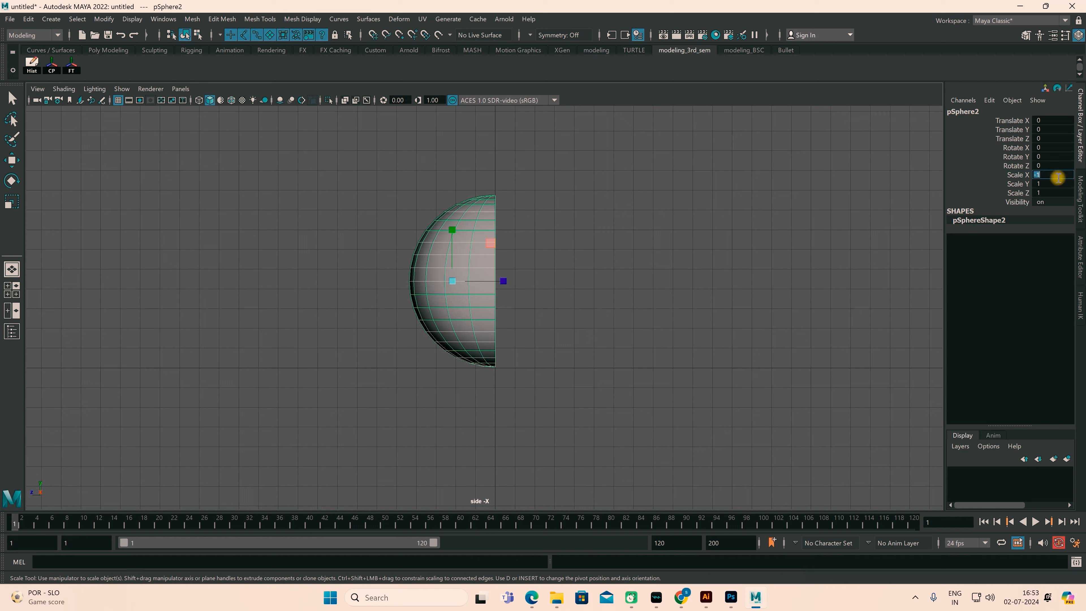
pyautogui.moveTo(1044, 175); pyautogui.dragTo(1030, 177)
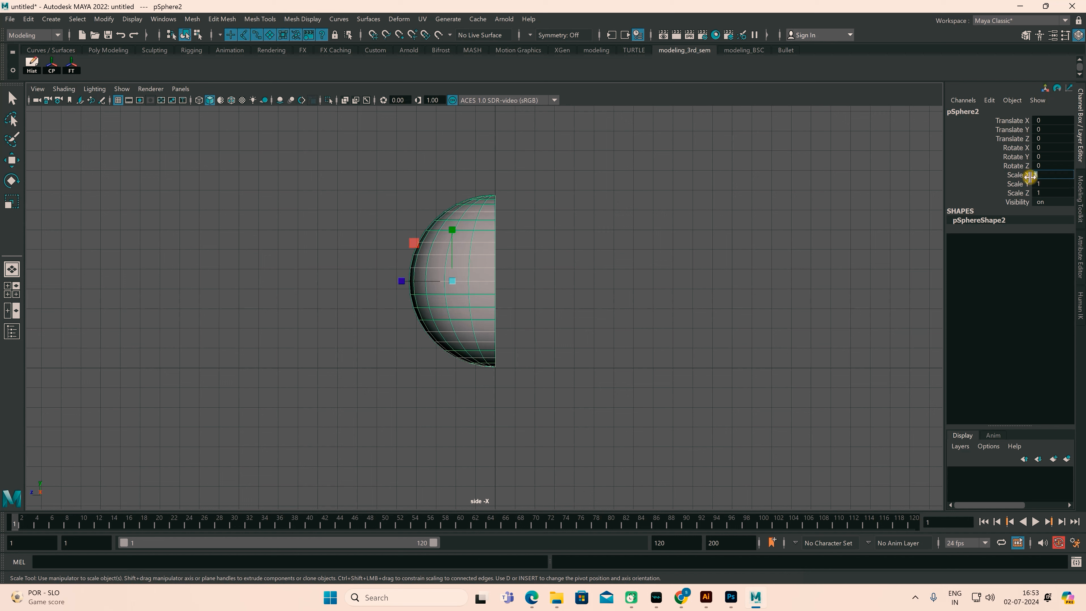
# Set the copy's Scale Z to -1 and move it to about -4.33 on Z so the two halves meet
pyautogui.click(1051, 193)
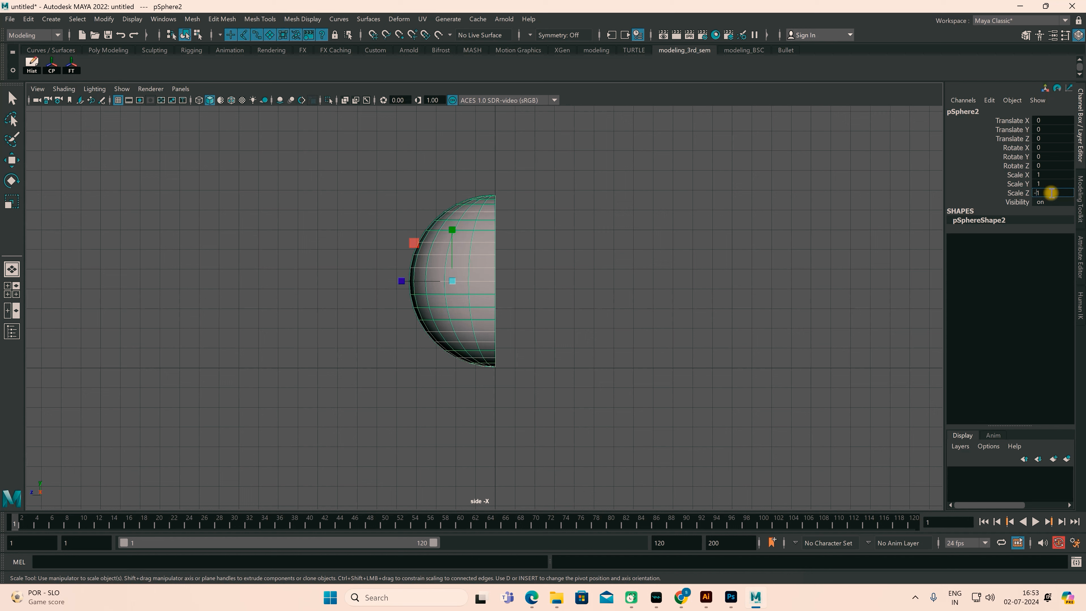
pyautogui.press('Return')
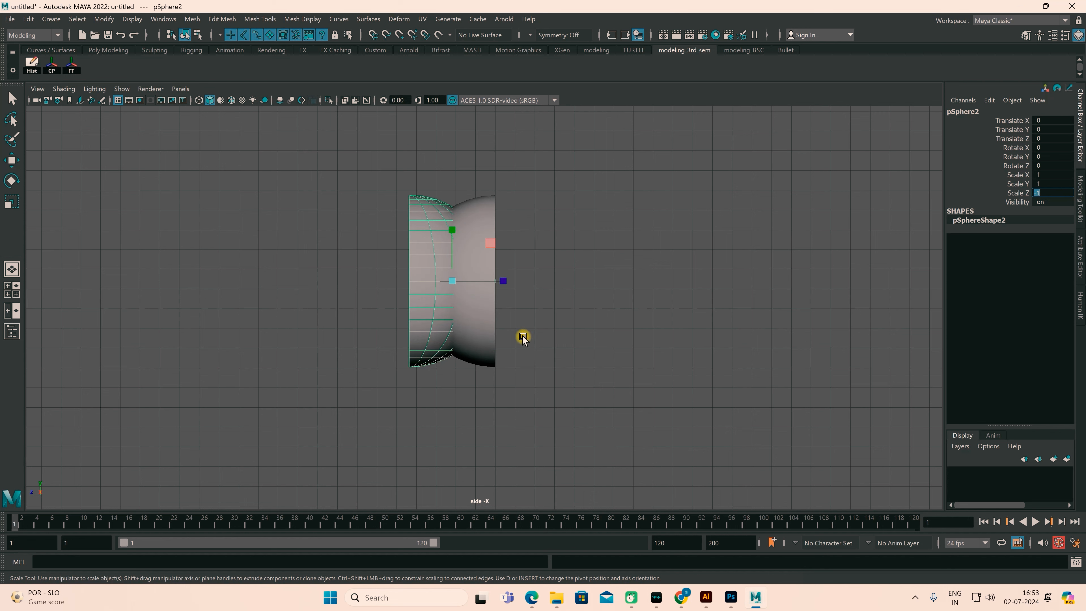
pyautogui.press('w')
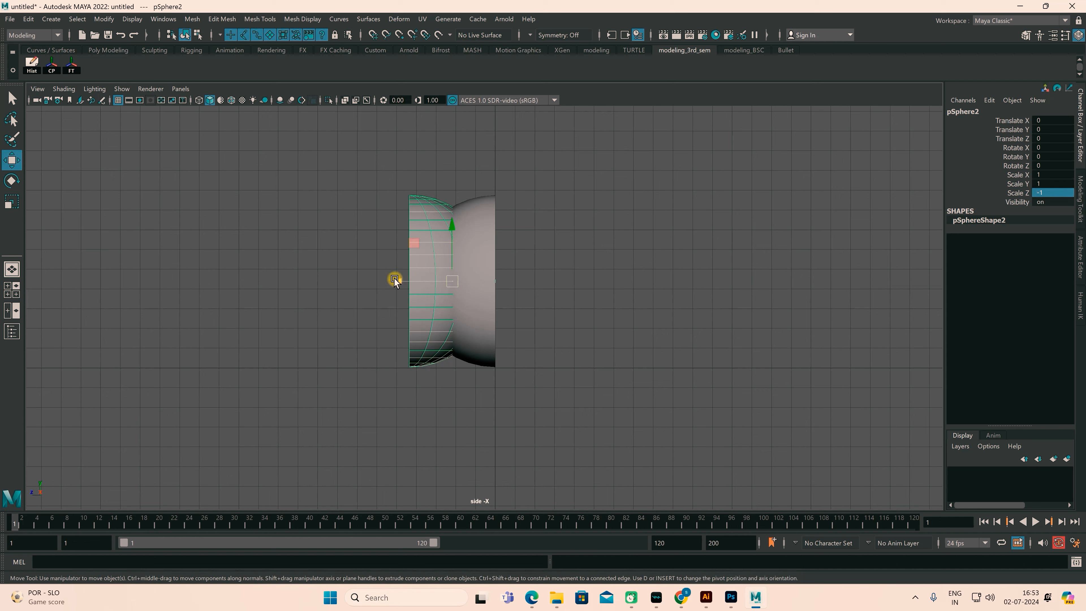
pyautogui.moveTo(395, 281); pyautogui.dragTo(462, 290)
pyautogui.moveTo(496, 297); pyautogui.dragTo(483, 303)
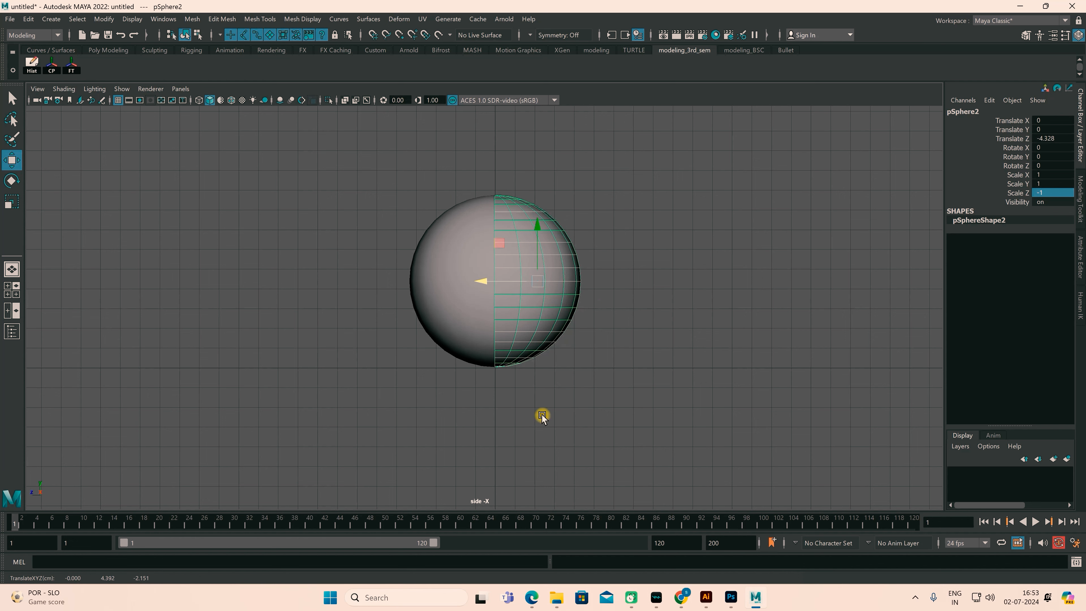
# Delete both half spheres to clear the scene
pyautogui.click(503, 373)
pyautogui.click(513, 281)
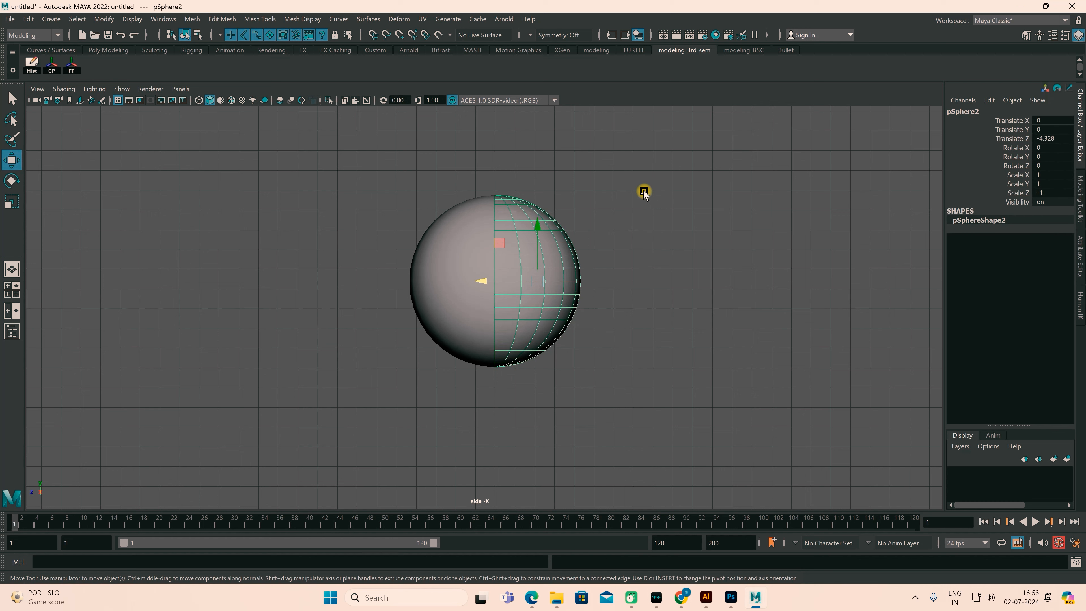
pyautogui.moveTo(669, 184); pyautogui.dragTo(322, 423)
pyautogui.press('Delete')
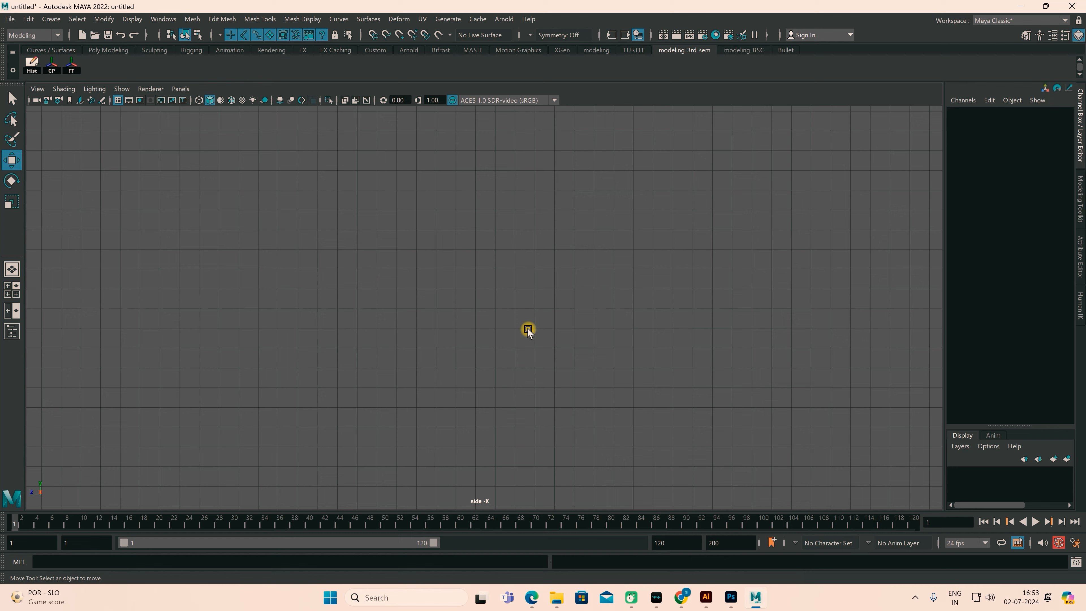
# Create a polygon sphere in the front view, scale it uniformly to about 3.56, and raise it along Y to rest on the grid
pyautogui.press('space')
pyautogui.press('space')
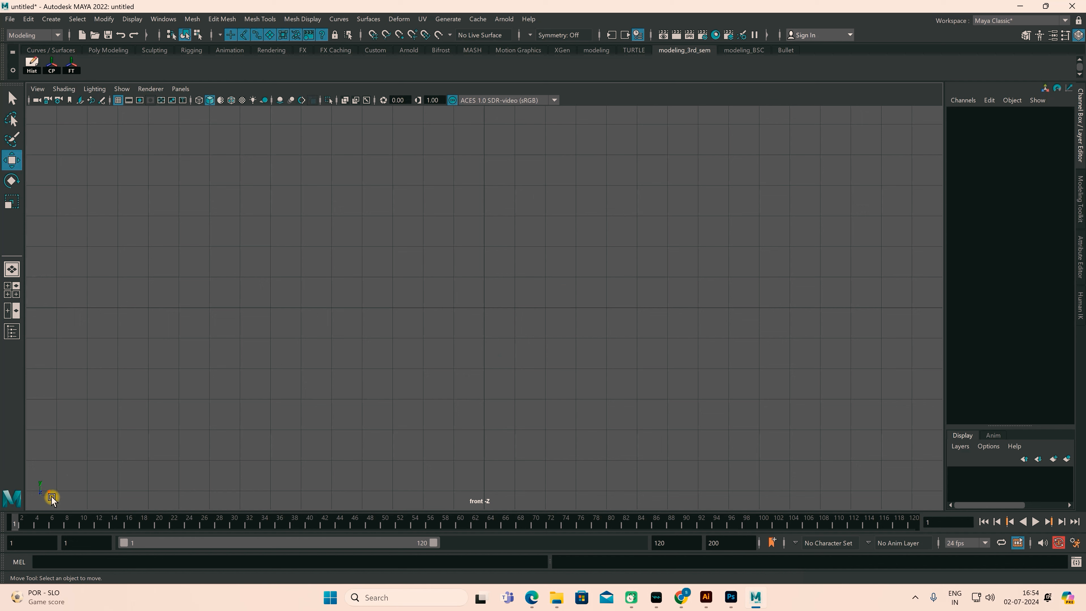
pyautogui.click(106, 51)
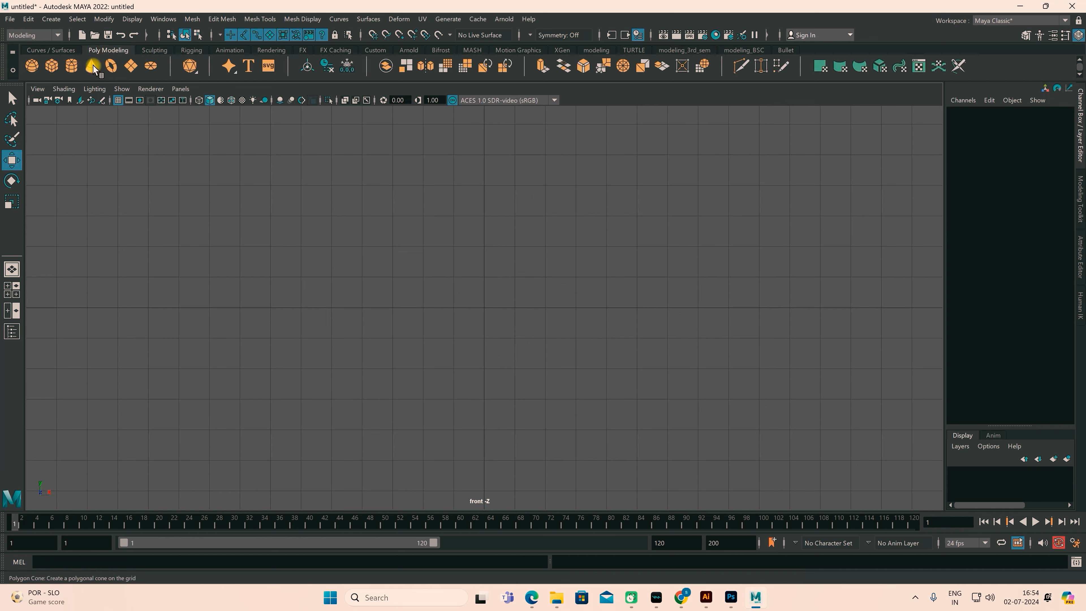
pyautogui.click(32, 65)
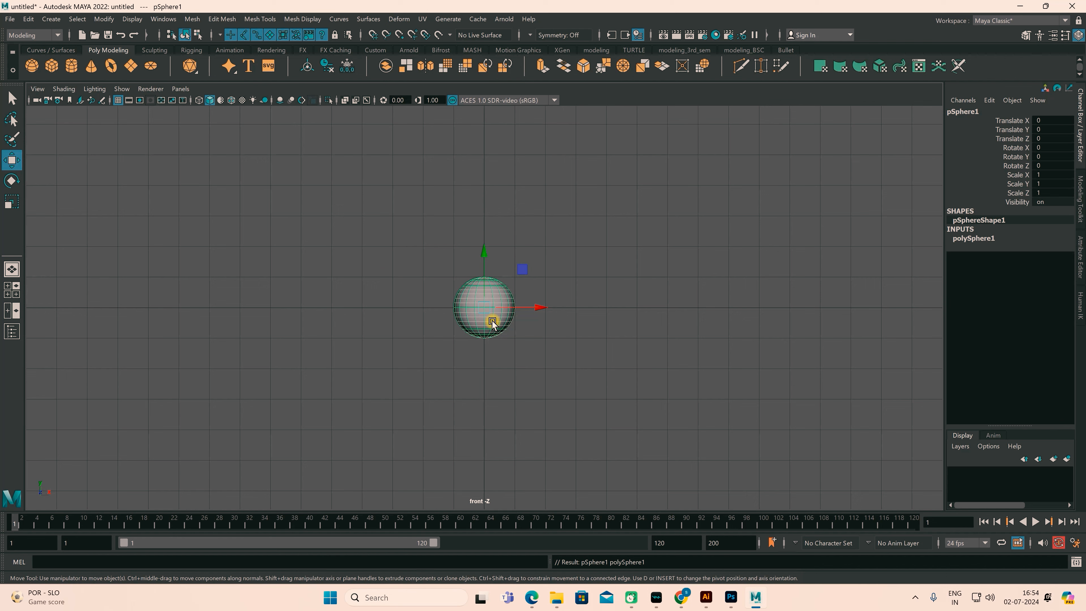
pyautogui.press('r')
pyautogui.moveTo(486, 311); pyautogui.dragTo(618, 422)
pyautogui.press('w')
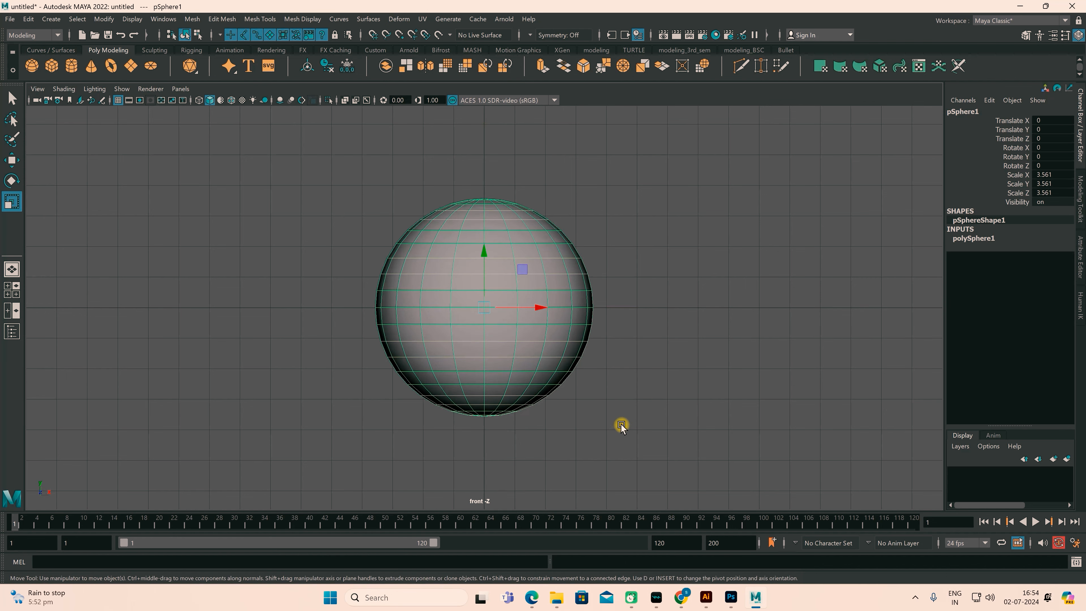
pyautogui.moveTo(485, 244); pyautogui.dragTo(492, 142)
# Delete the sphere's faces on the +X side, including the leftover faces at both poles, and inspect the half sphere in object mode
pyautogui.keyDown('alt'); pyautogui.moveTo(590, 266); pyautogui.dragTo(587, 332, button='middle'); pyautogui.keyUp('alt')
pyautogui.moveTo(546, 215); pyautogui.dragTo(546, 252, button='right')
pyautogui.moveTo(648, 165); pyautogui.dragTo(495, 406)
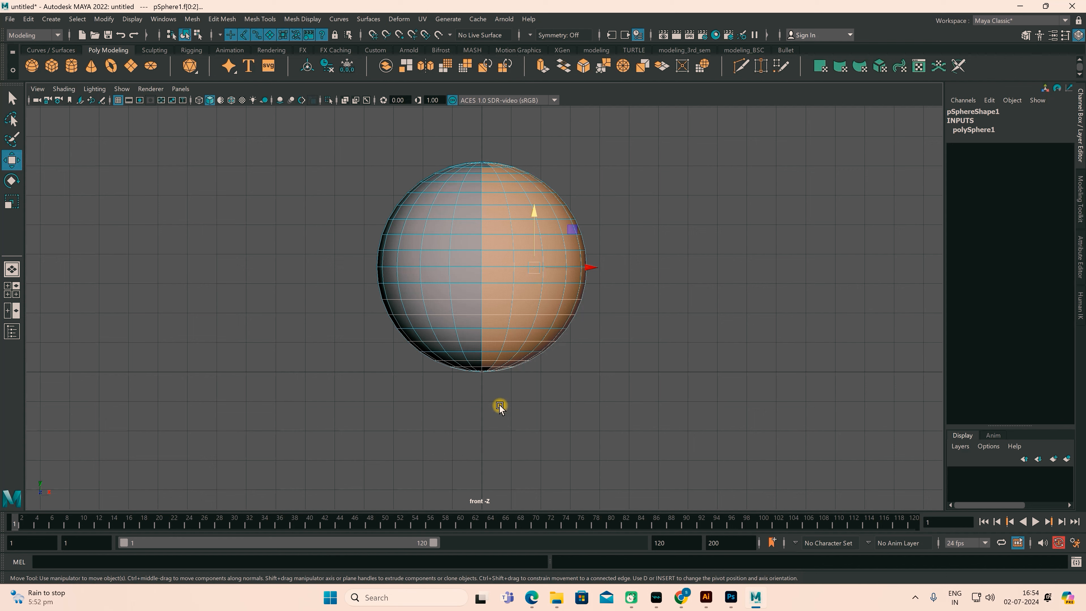
pyautogui.press('Delete')
pyautogui.moveTo(557, 133); pyautogui.dragTo(484, 220)
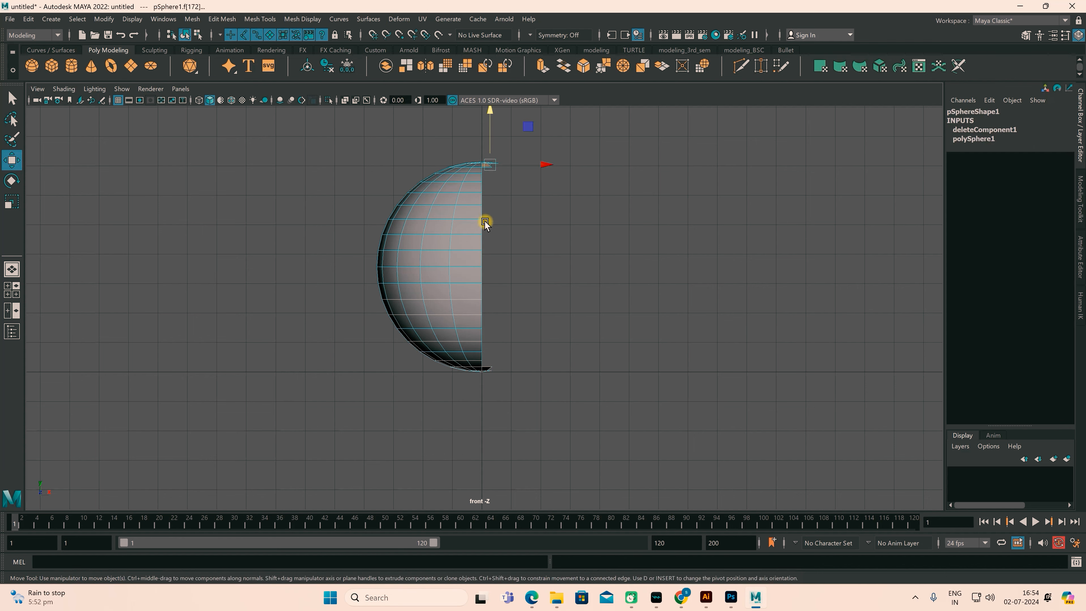
pyautogui.press('Delete')
pyautogui.moveTo(541, 279); pyautogui.dragTo(485, 400)
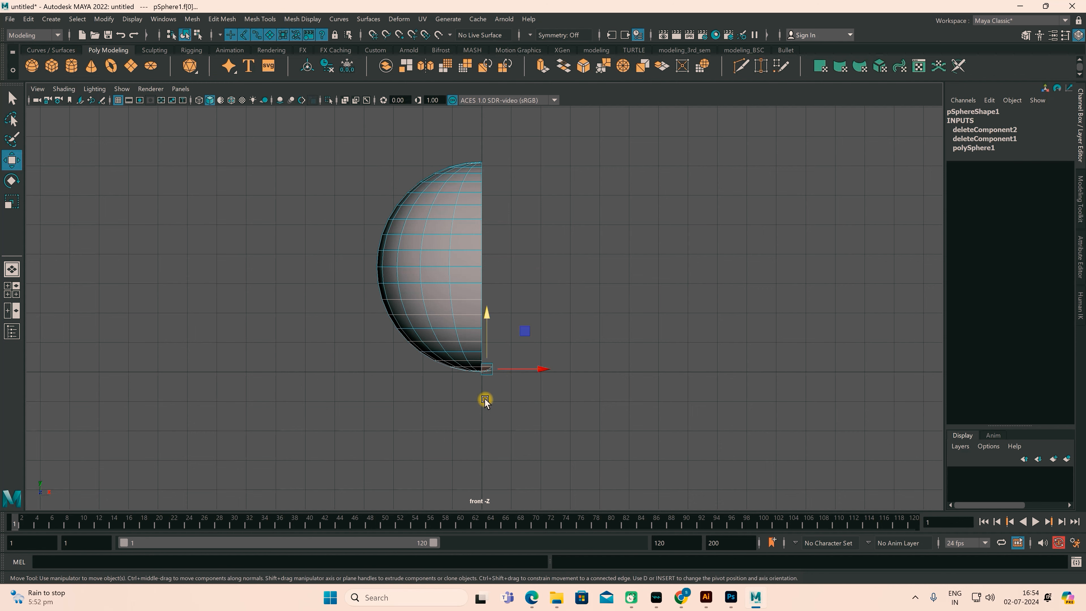
pyautogui.press('Delete')
pyautogui.moveTo(449, 281); pyautogui.dragTo(503, 264, button='right')
pyautogui.click(602, 273)
pyautogui.press('space')
pyautogui.keyDown('alt'); pyautogui.moveTo(706, 201); pyautogui.dragTo(768, 221); pyautogui.keyUp('alt')
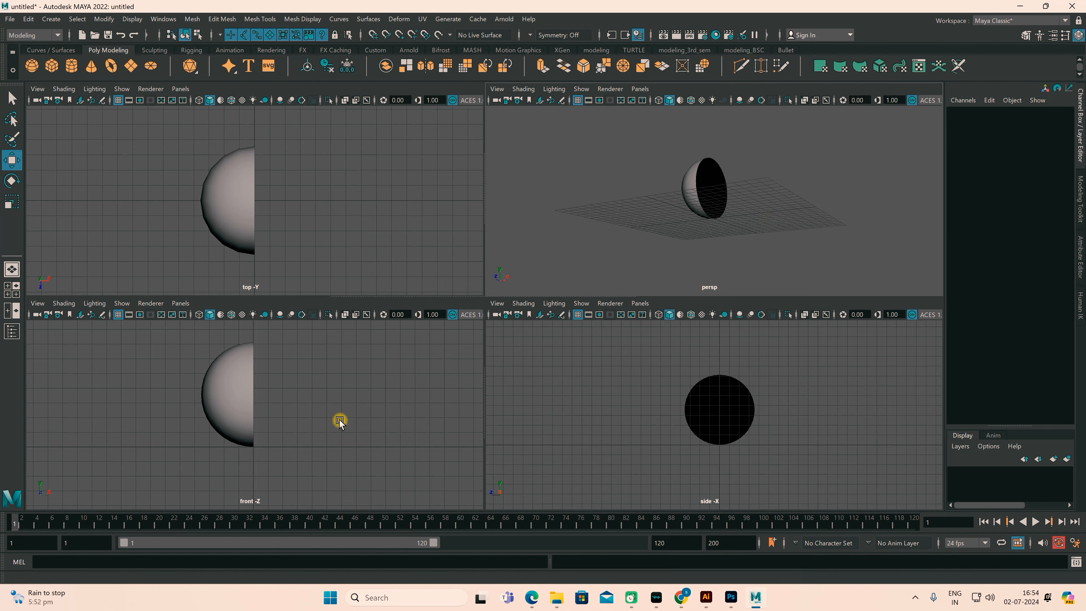
# Select the half sphere in the front view and reset the Duplicate Special options to their defaults
pyautogui.press('space')
pyautogui.click(450, 243)
pyautogui.moveTo(450, 243); pyautogui.dragTo(487, 231, button='right')
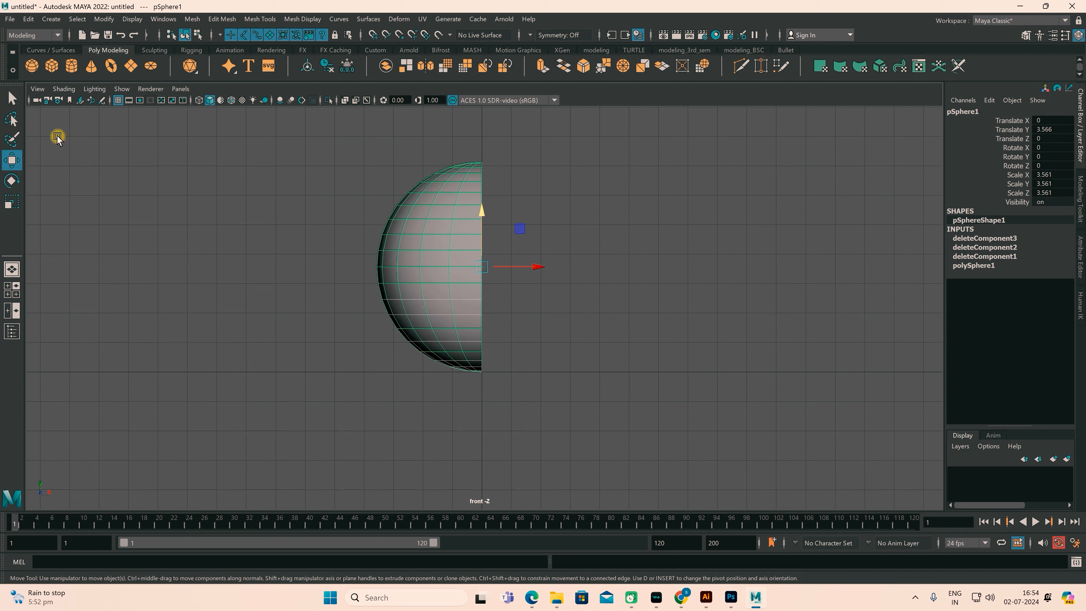
pyautogui.click(26, 20)
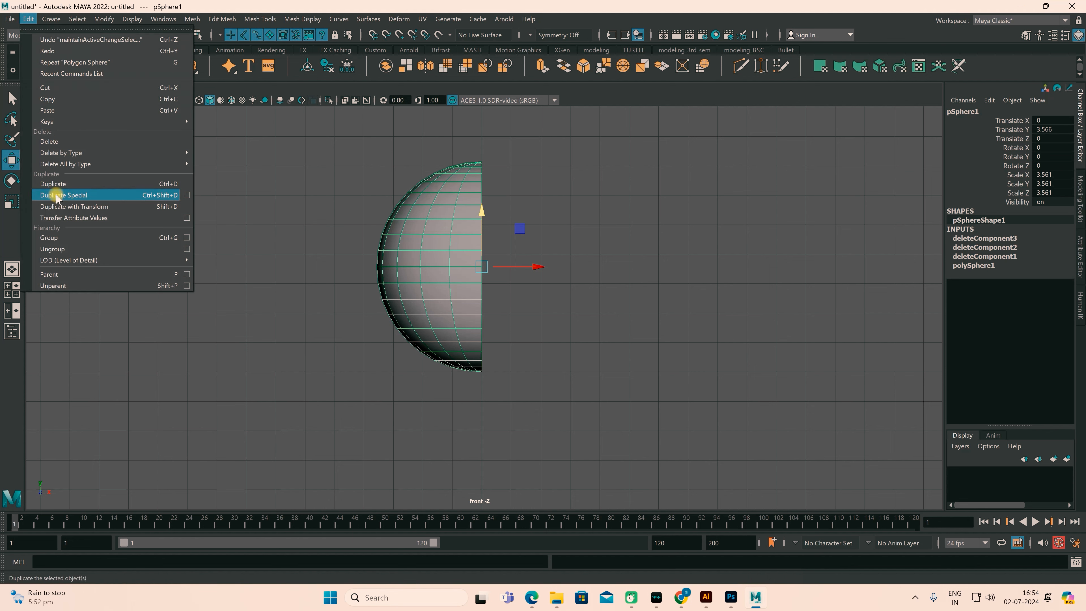
pyautogui.click(186, 195)
pyautogui.moveTo(659, 180); pyautogui.dragTo(646, 64)
pyautogui.click(557, 74)
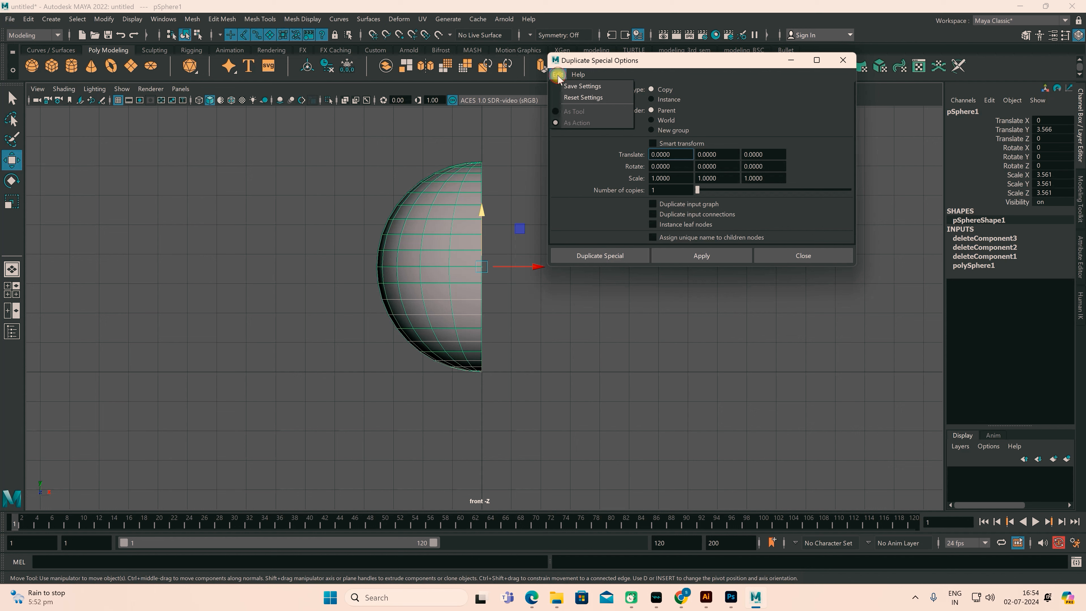
pyautogui.click(584, 98)
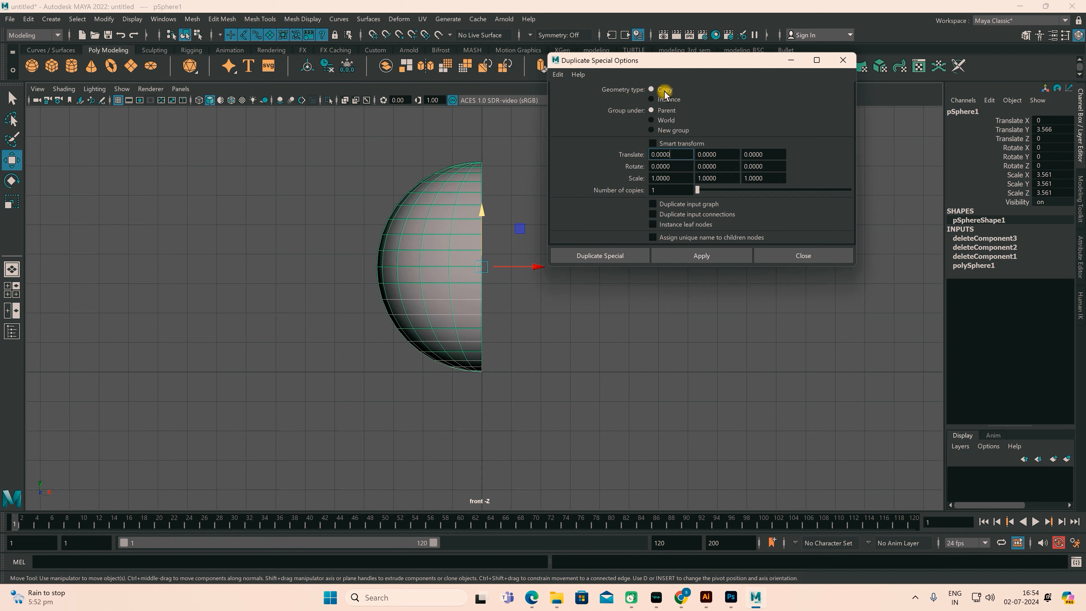
pyautogui.moveTo(677, 68); pyautogui.dragTo(802, 127)
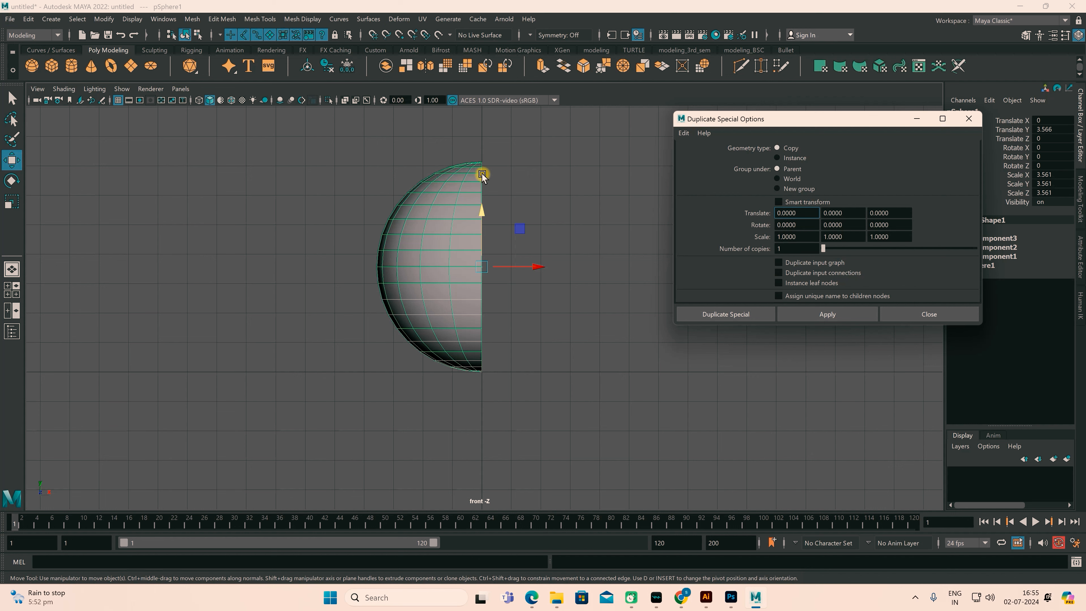
# Mirror the half sphere with Duplicate Special as a single copy with Scale X set to -1
pyautogui.click(798, 249)
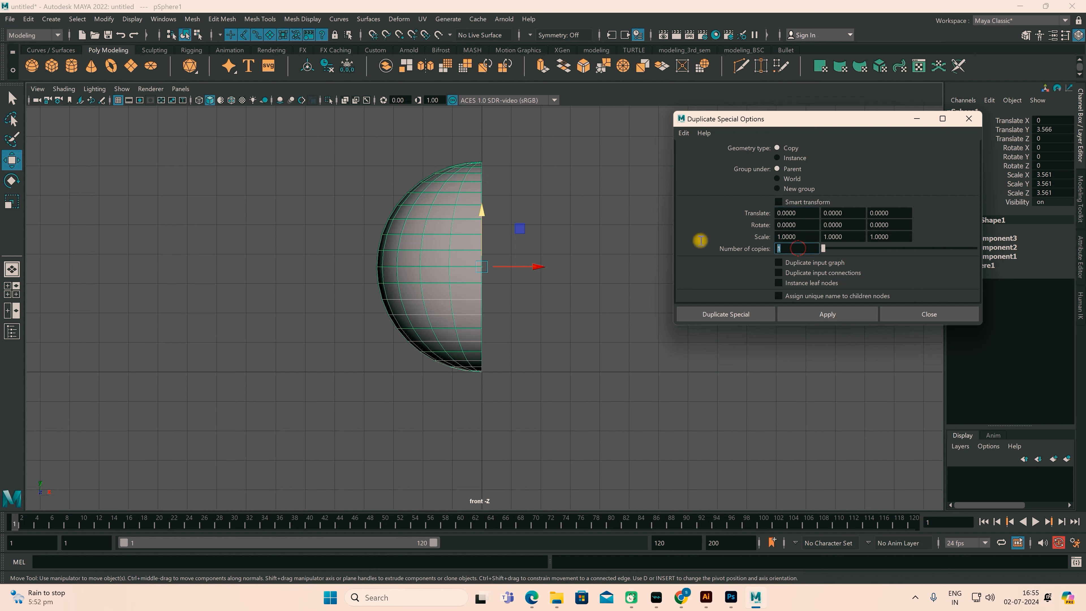
pyautogui.moveTo(824, 248); pyautogui.dragTo(646, 237)
pyautogui.click(779, 236)
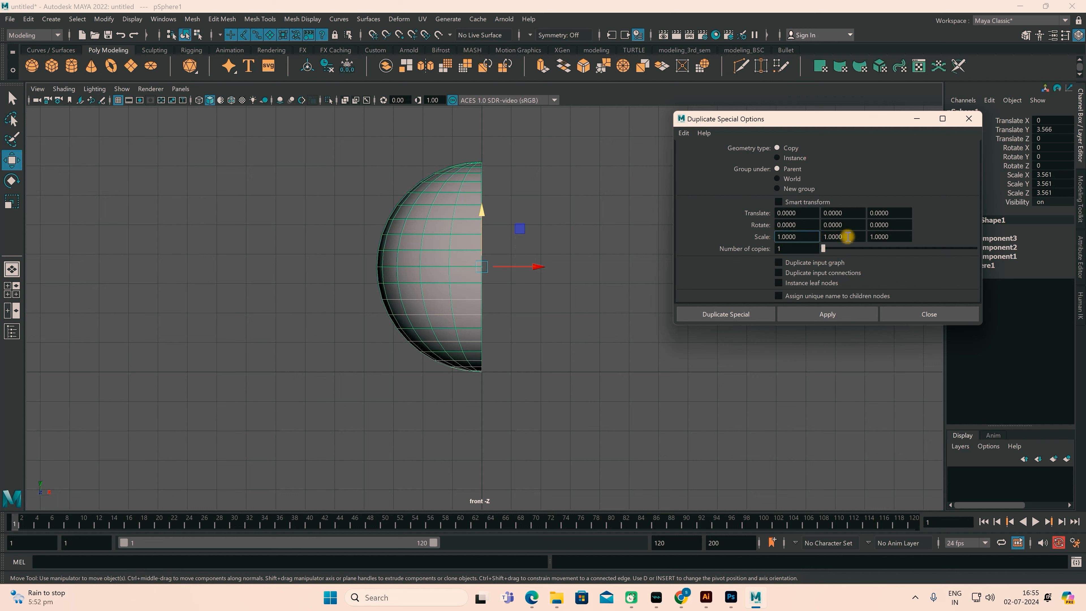
pyautogui.click(847, 236)
pyautogui.click(870, 237)
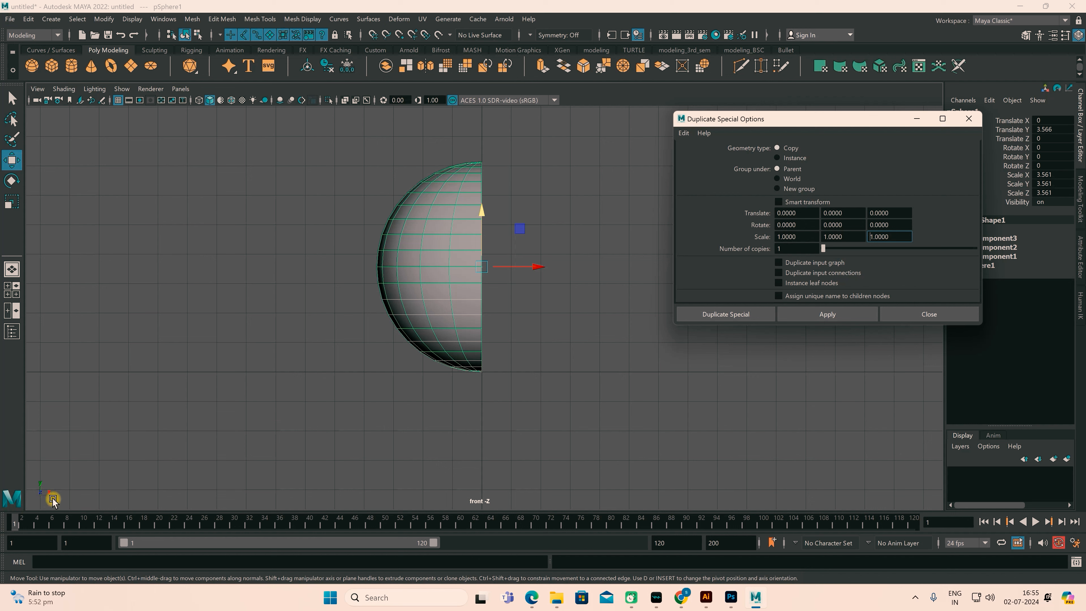
pyautogui.click(778, 238)
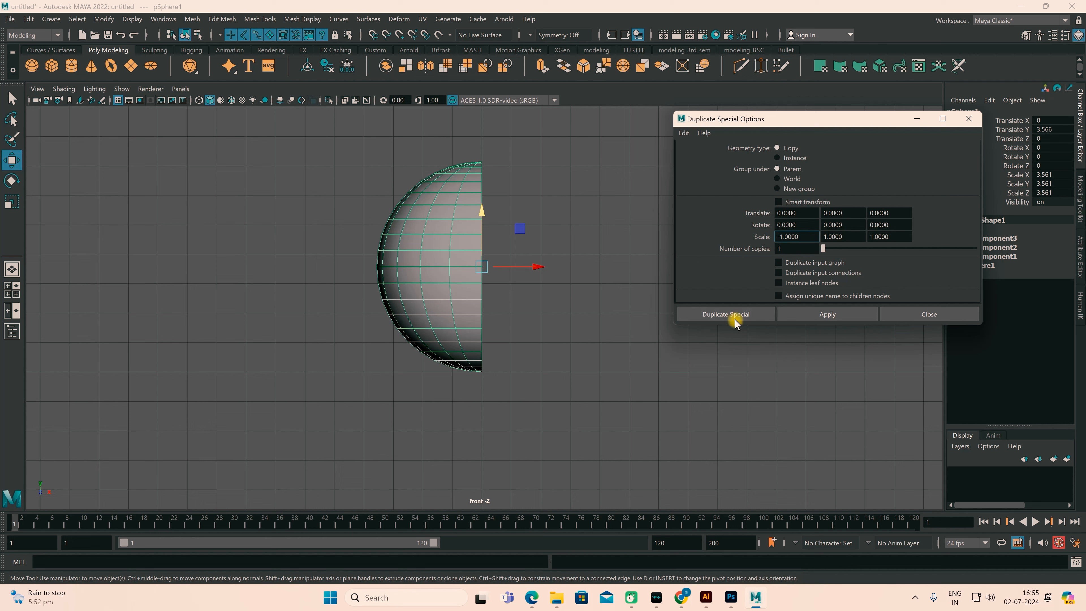
pyautogui.click(729, 314)
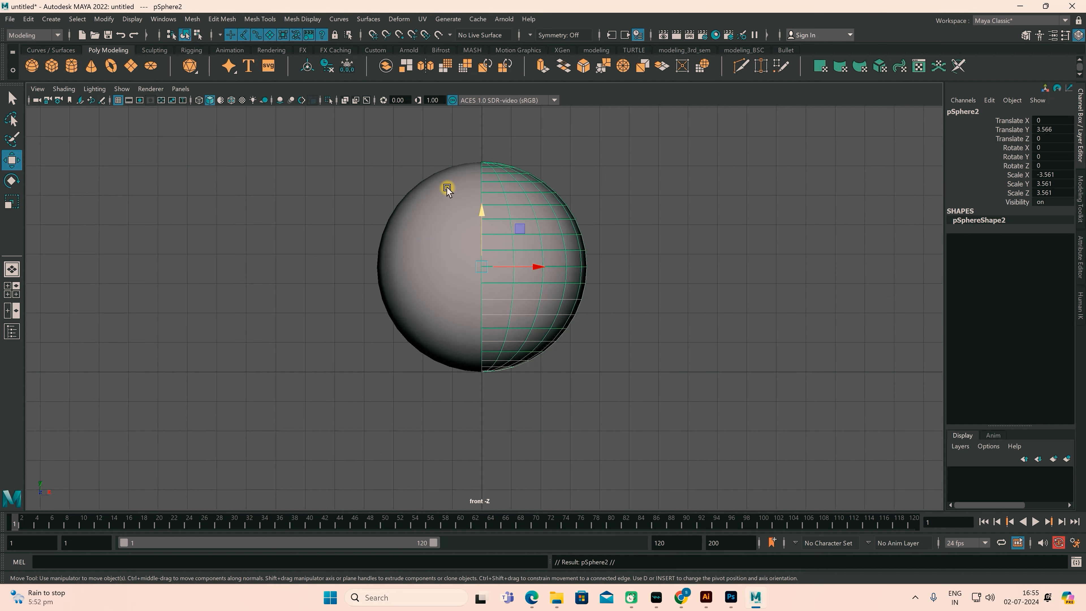
# Move the mirrored copy to about 1.31 on X, delete it, and select the original half sphere
pyautogui.moveTo(538, 266); pyautogui.dragTo(579, 274)
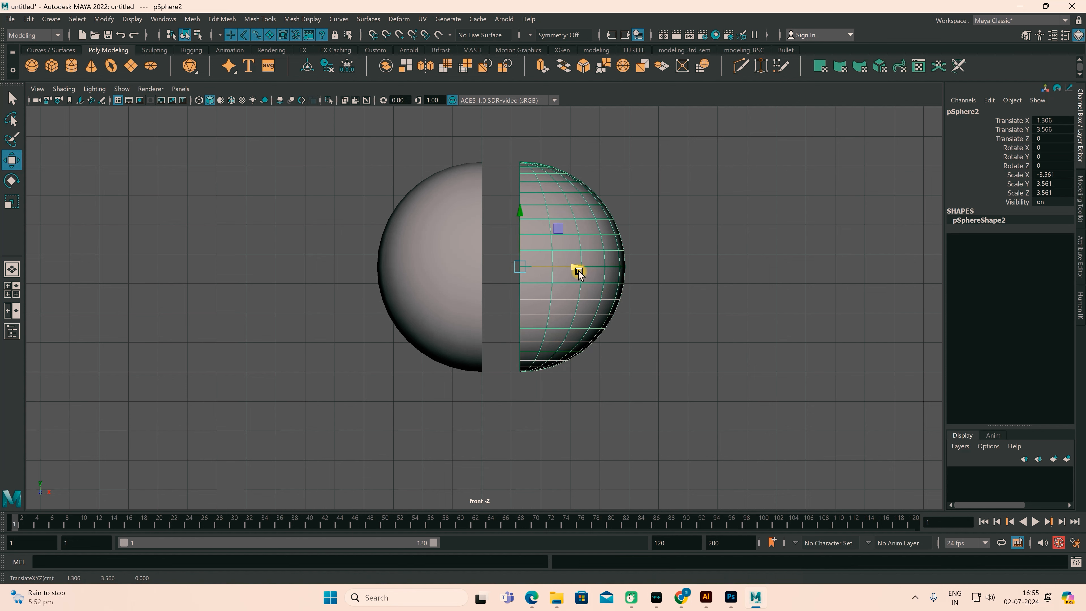
pyautogui.press('Delete')
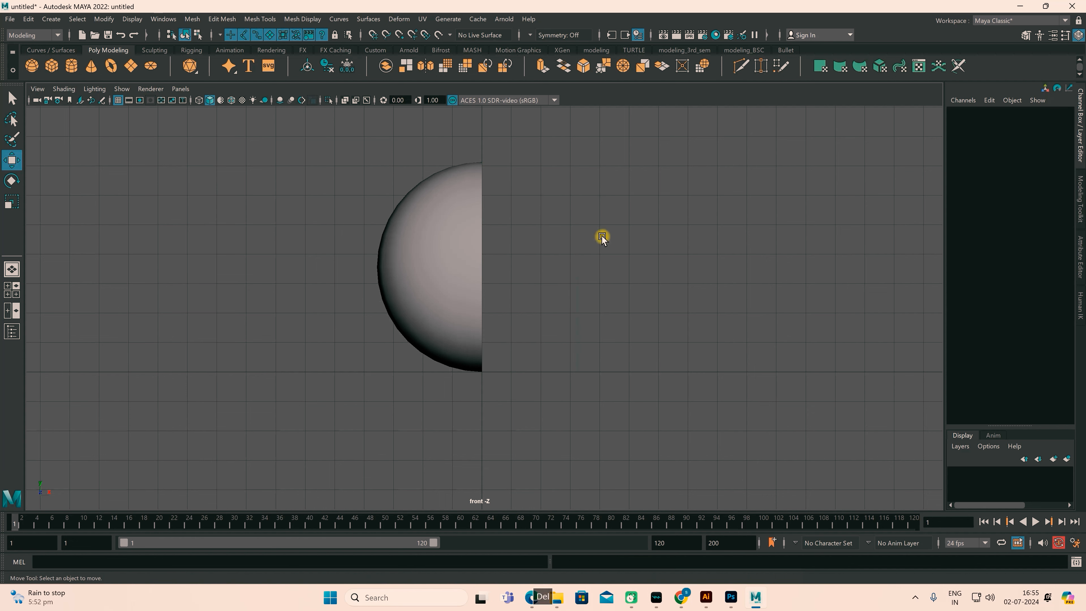
pyautogui.click(465, 233)
pyautogui.click(29, 19)
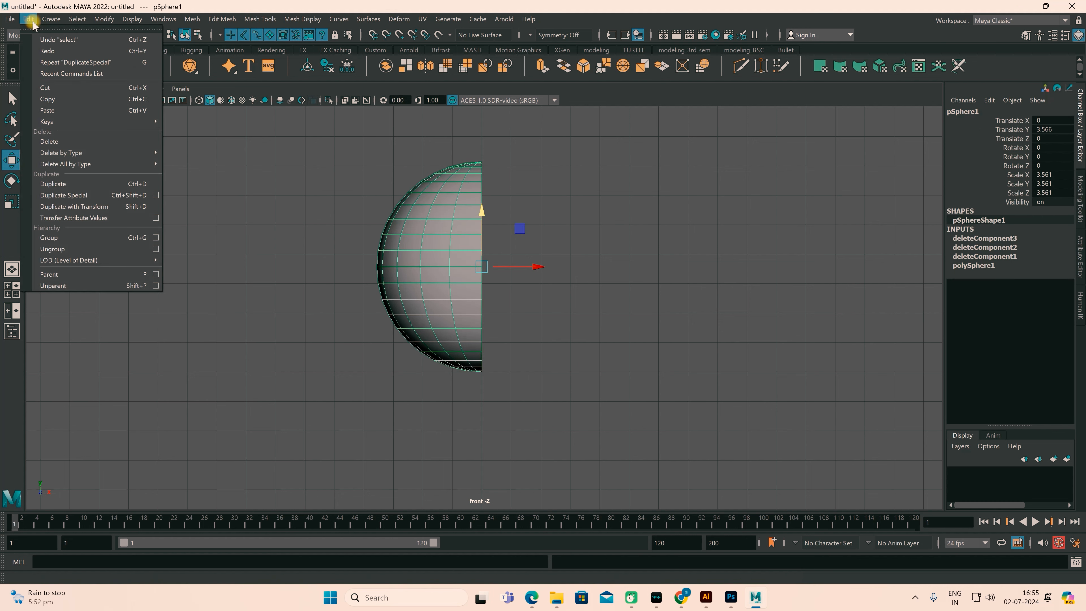
pyautogui.click(62, 196)
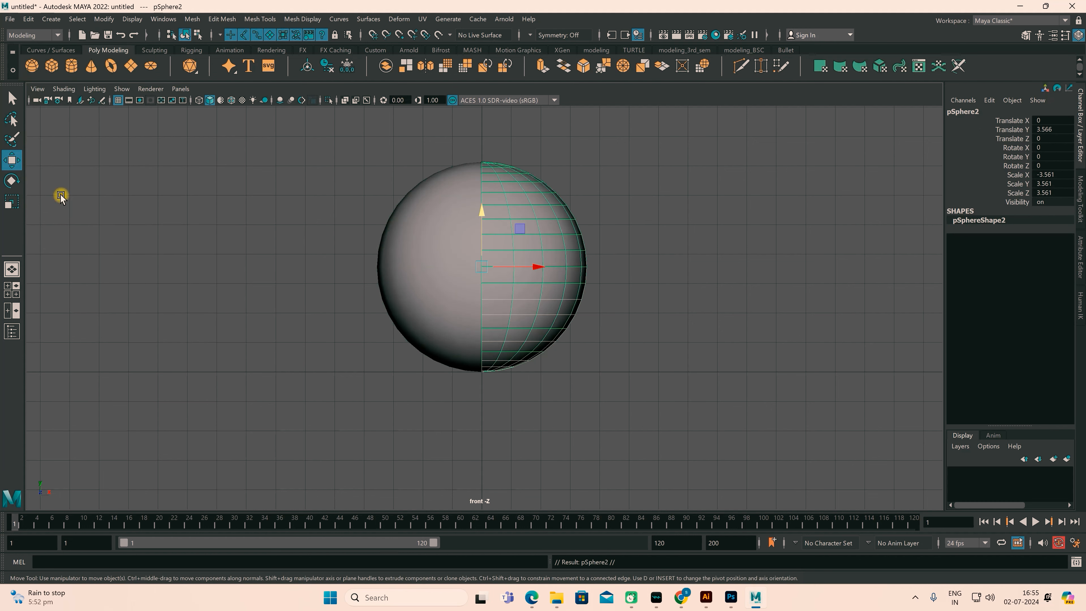
pyautogui.hotkey('ctrl', 'z')
# Mirror the half sphere with Duplicate Special using geometry type Instance and a Scale X of -1
pyautogui.click(28, 18)
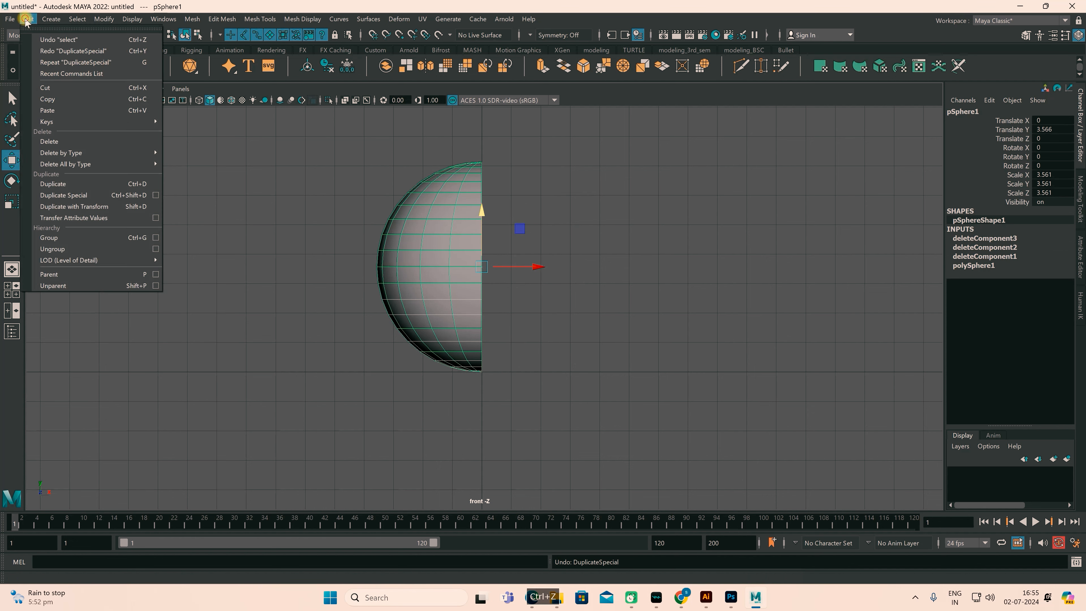
pyautogui.click(155, 195)
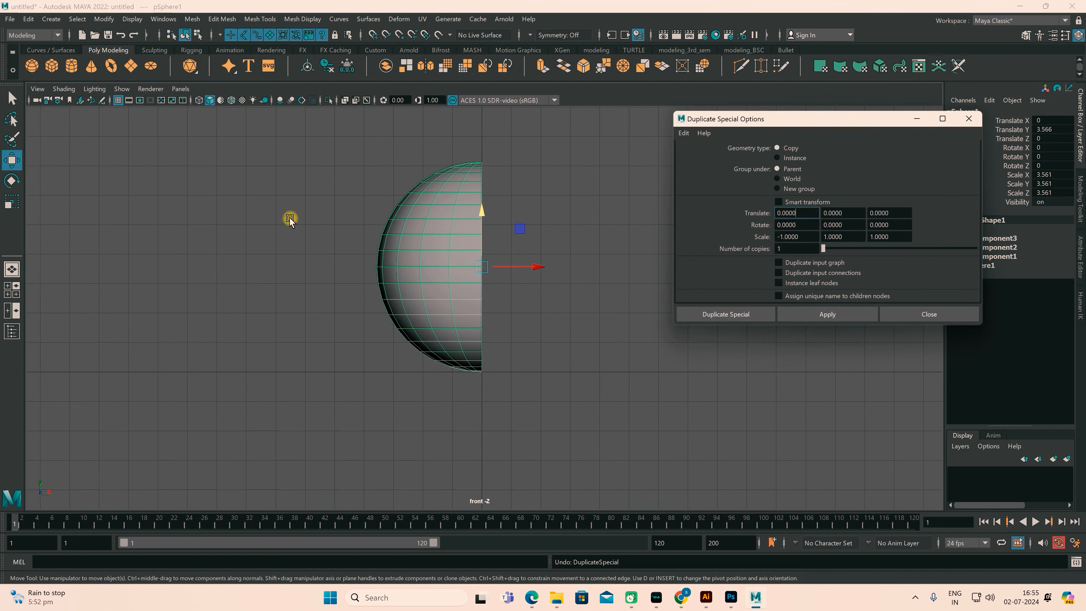
pyautogui.moveTo(797, 114); pyautogui.dragTo(697, 76)
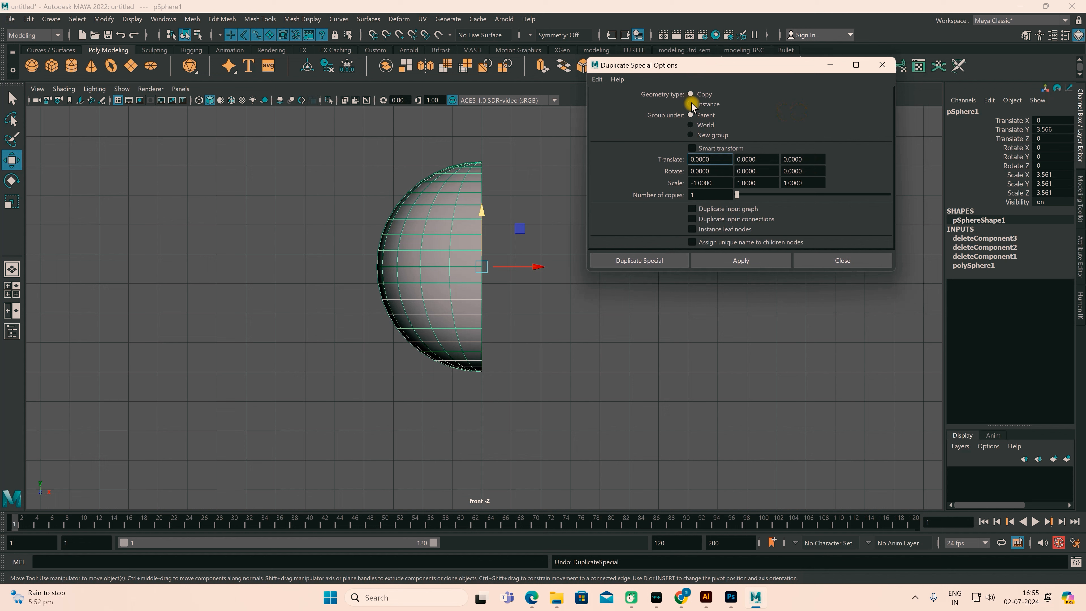
pyautogui.click(690, 105)
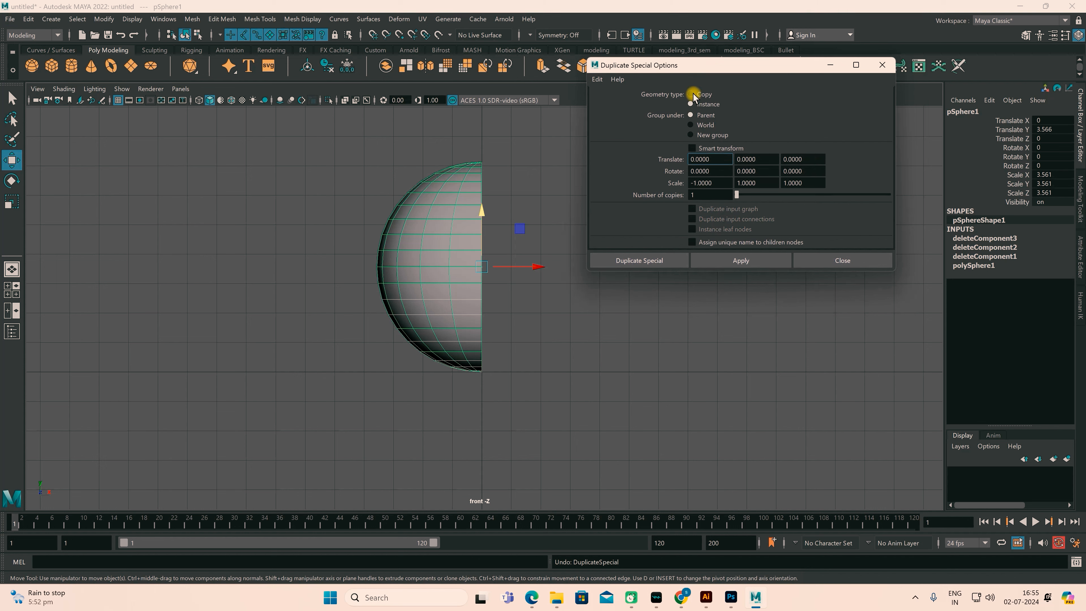
pyautogui.moveTo(745, 65); pyautogui.dragTo(778, 167)
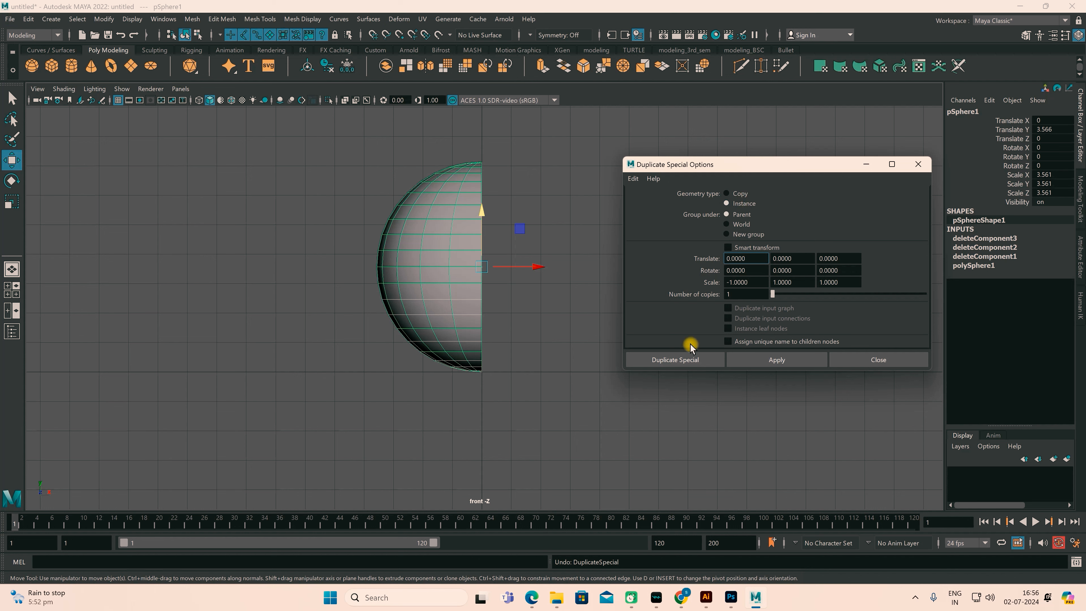
pyautogui.click(669, 361)
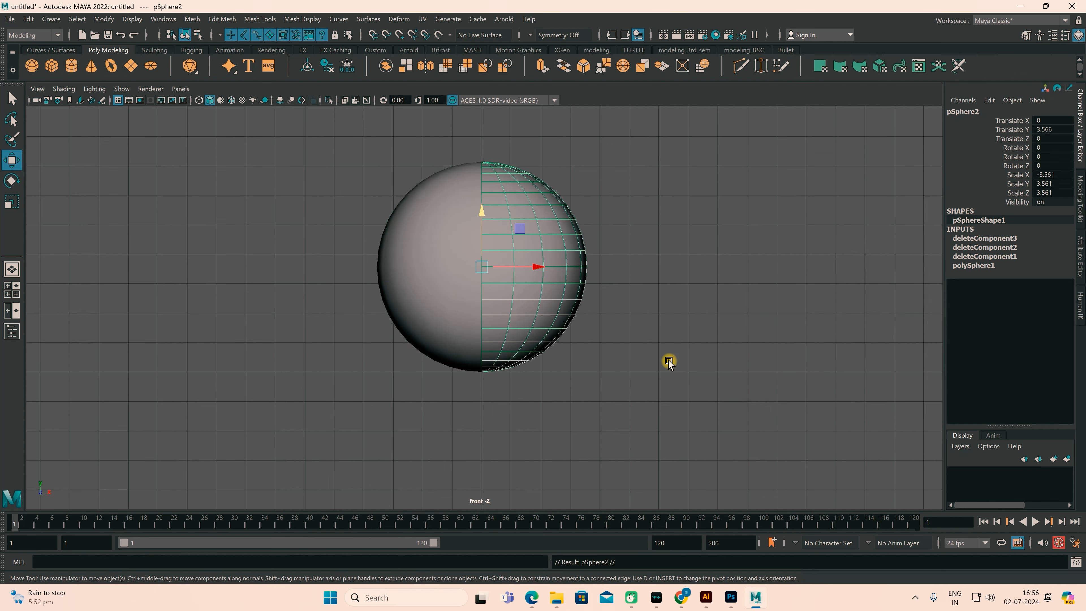
# Pull six vertex spots along the original half's outer edge outward into spikes, and return to object mode
pyautogui.click(459, 209)
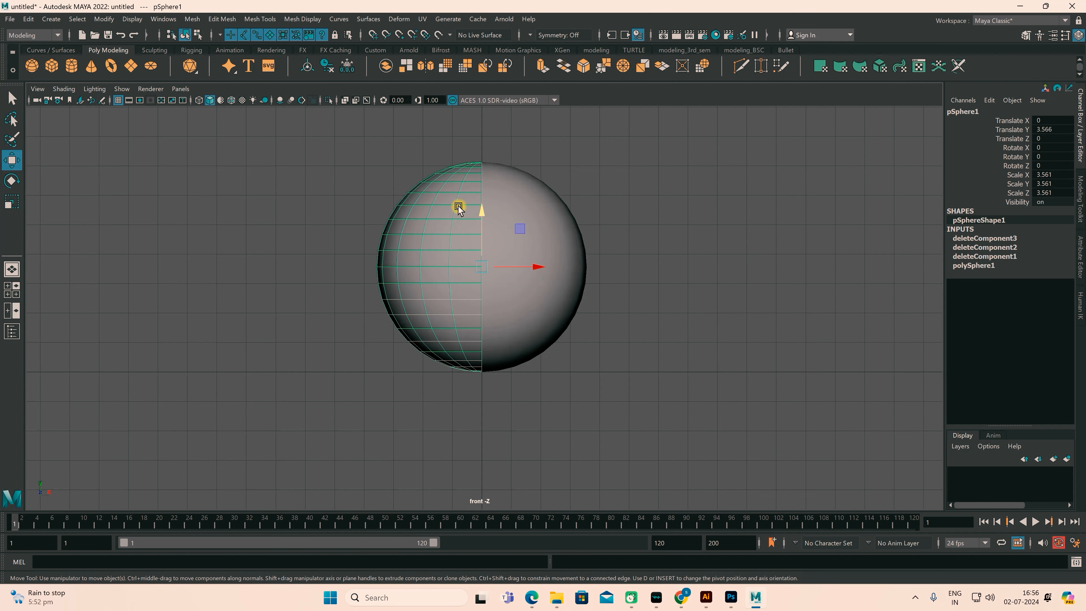
pyautogui.moveTo(459, 209); pyautogui.dragTo(406, 207, button='right')
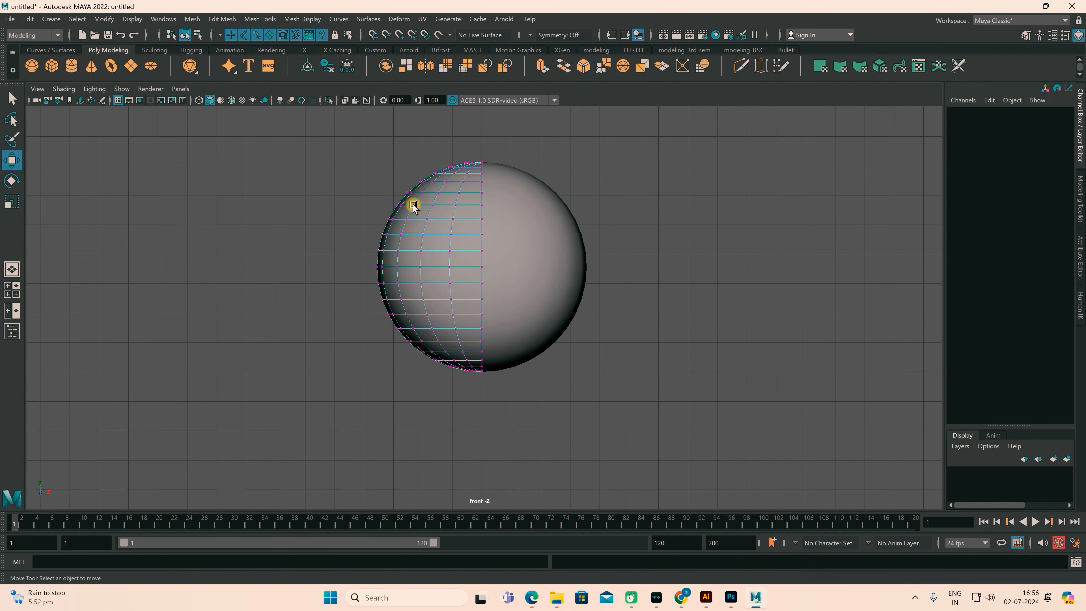
pyautogui.moveTo(367, 168)
pyautogui.mouseDown()
pyautogui.moveTo(404, 209)
pyautogui.moveTo(368, 175)
pyautogui.mouseUp()
pyautogui.moveTo(367, 226); pyautogui.dragTo(345, 270)
pyautogui.moveTo(368, 305); pyautogui.dragTo(361, 349)
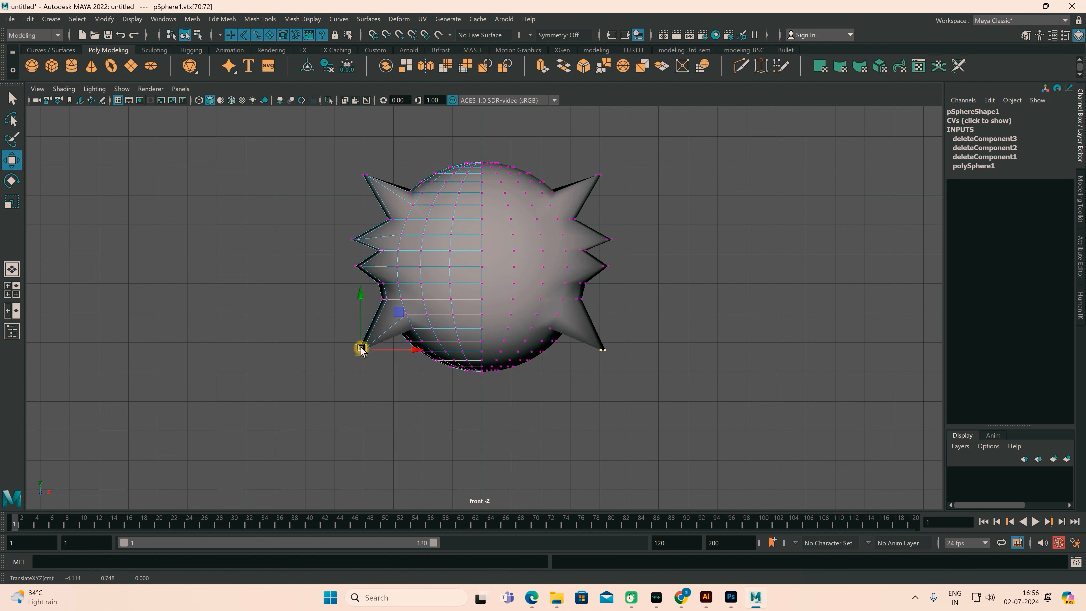
pyautogui.moveTo(422, 156)
pyautogui.mouseDown()
pyautogui.moveTo(445, 183)
pyautogui.moveTo(420, 161)
pyautogui.mouseUp()
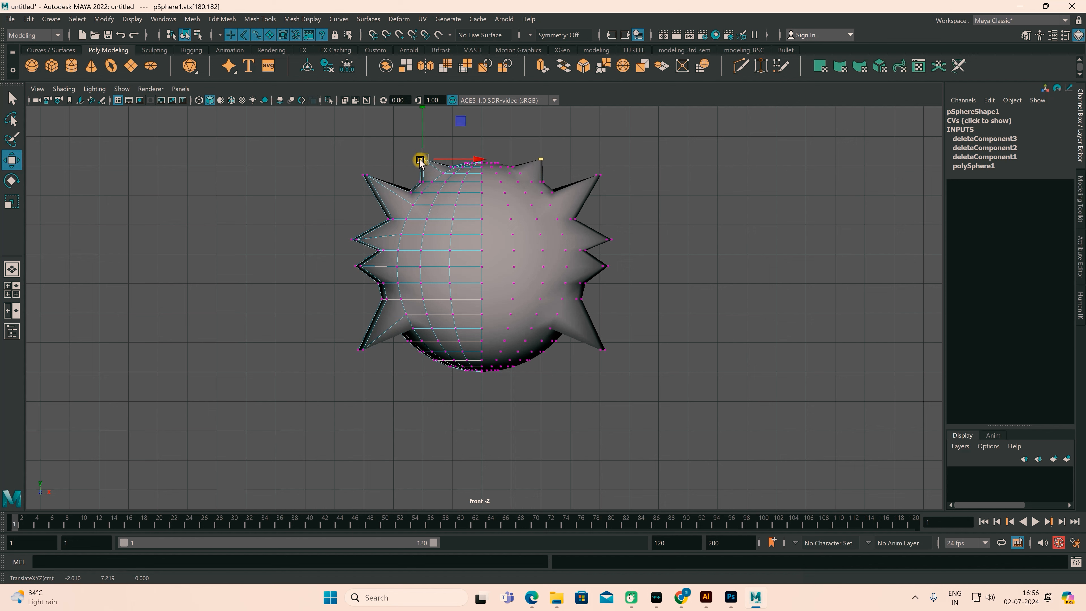
pyautogui.moveTo(413, 353)
pyautogui.mouseDown()
pyautogui.moveTo(425, 366)
pyautogui.moveTo(406, 370)
pyautogui.mouseUp()
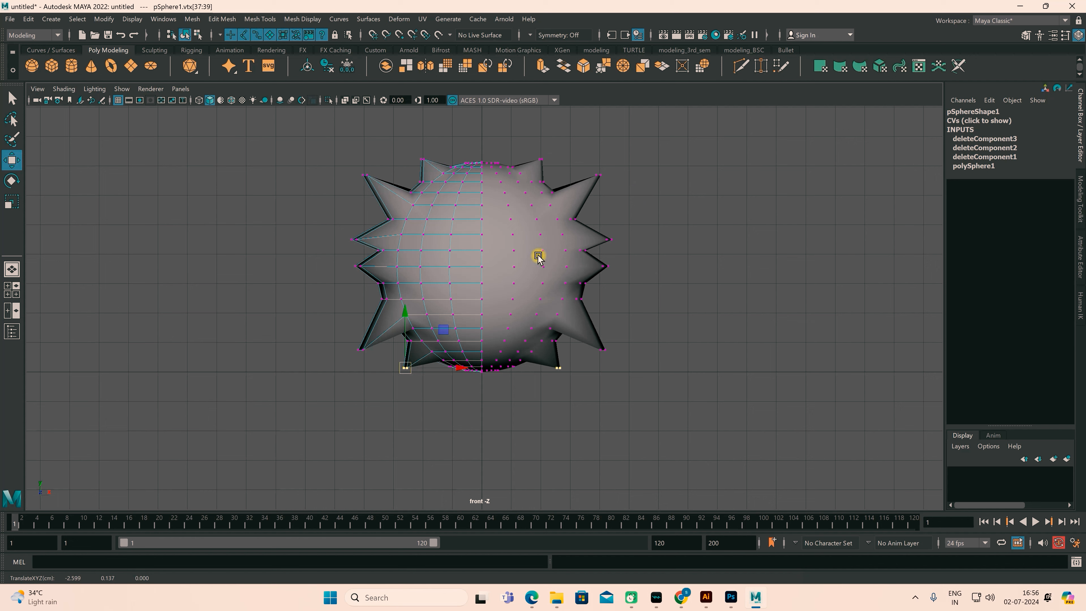
pyautogui.moveTo(508, 251); pyautogui.dragTo(560, 231, button='right')
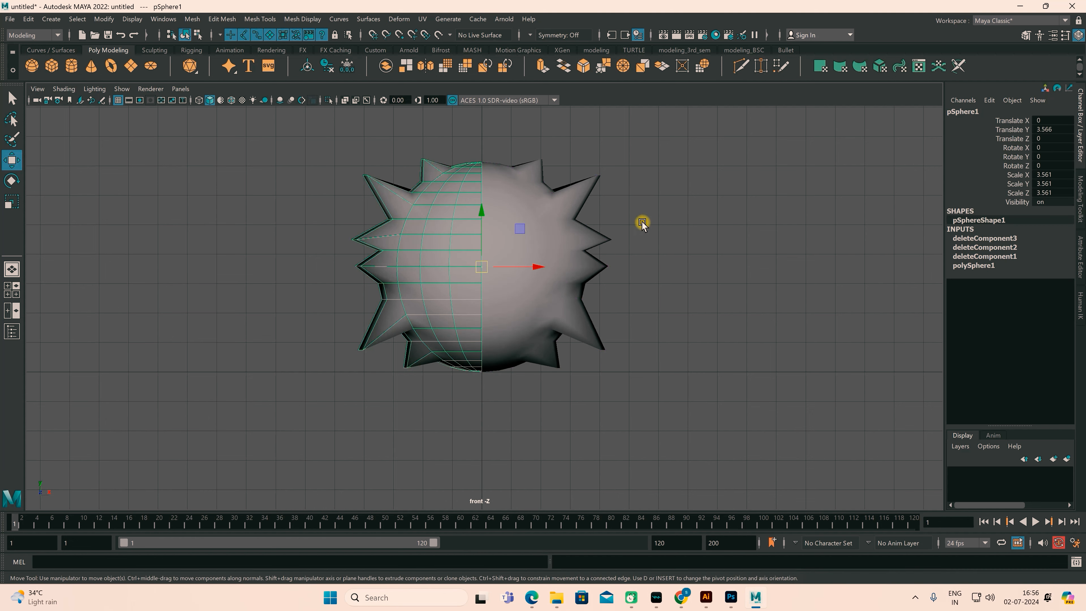
# Undo all the vertex spikes on the original half sphere, back to the smooth mirrored pair
pyautogui.hotkey('ctrl', 'z')
pyautogui.hotkey('ctrl', 'z')
pyautogui.hotkey('ctrl', 'z')
pyautogui.hotkey('ctrl', 'z')
pyautogui.hotkey('ctrl', 'z')
pyautogui.hotkey('ctrl', 'z')
pyautogui.hotkey('ctrl', 'z')
pyautogui.hotkey('ctrl', 'z')
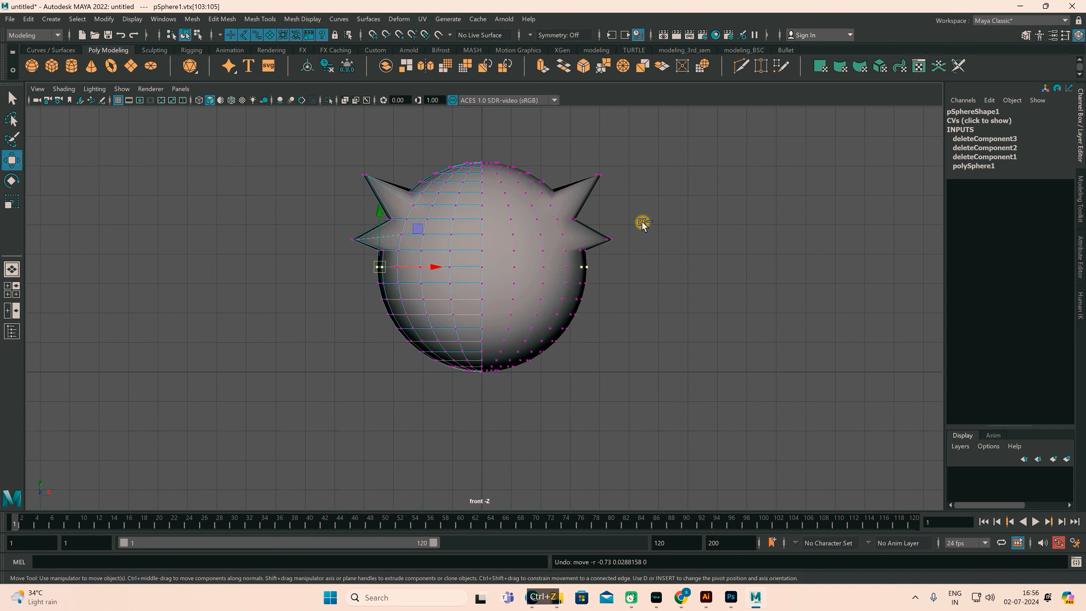
pyautogui.hotkey('ctrl', 'z')
pyautogui.hotkey('ctrl', 'z')
pyautogui.hotkey('ctrl', 'z')
pyautogui.hotkey('ctrl', 'z')
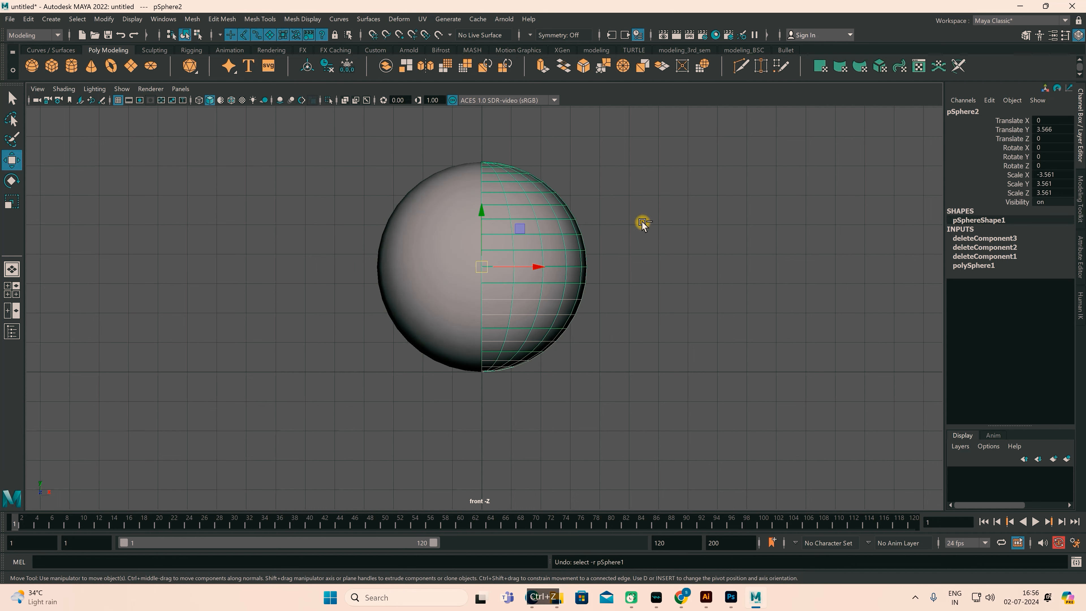
# Replace the mirrored instance with a Duplicate Special of geometry type Copy at a Scale X of -1
pyautogui.click(28, 19)
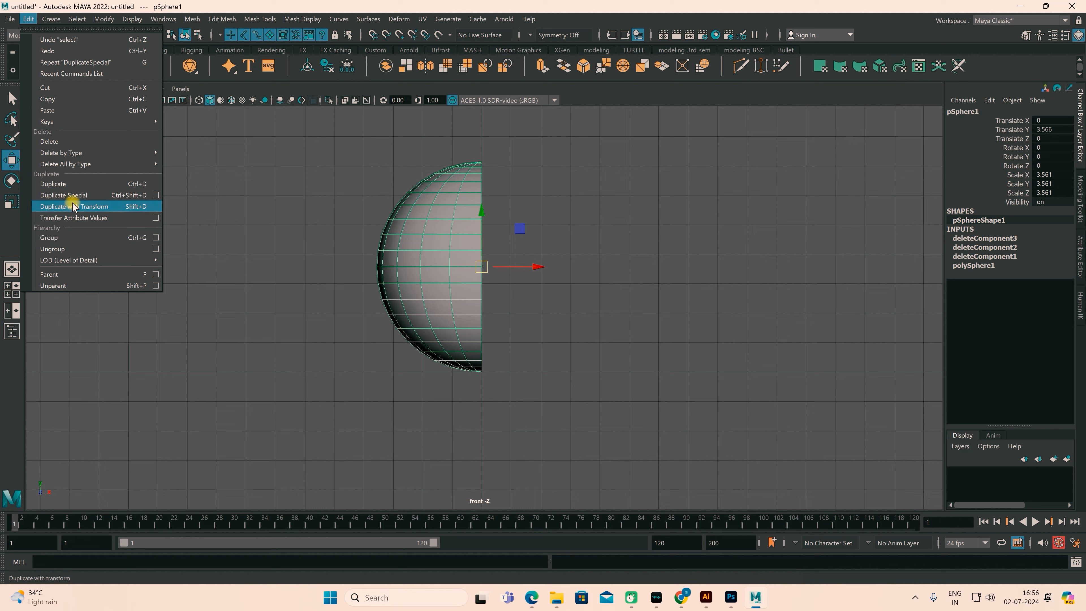
pyautogui.click(156, 195)
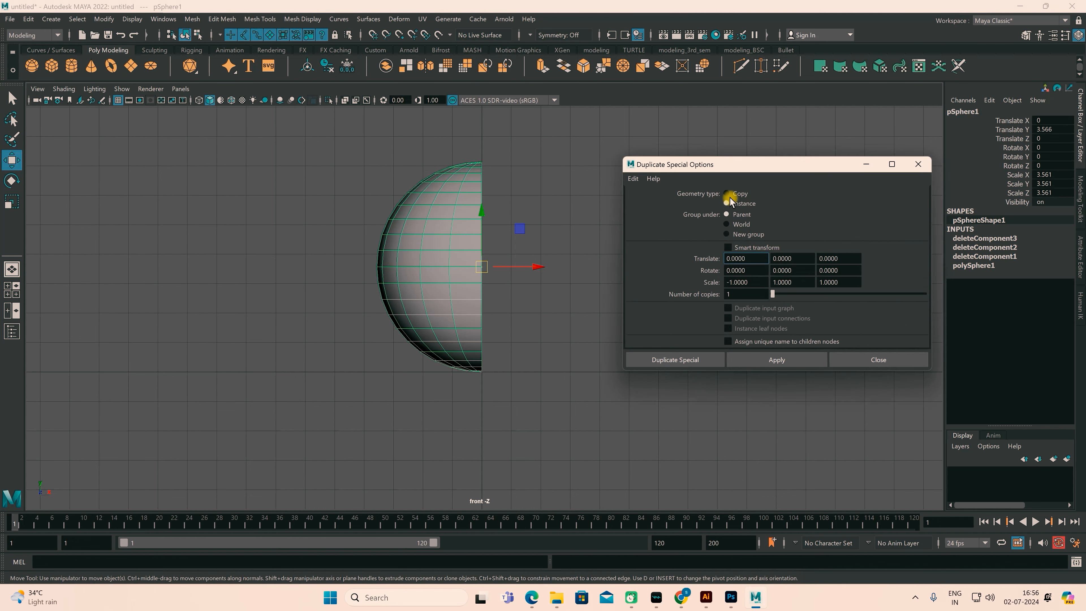
pyautogui.click(698, 362)
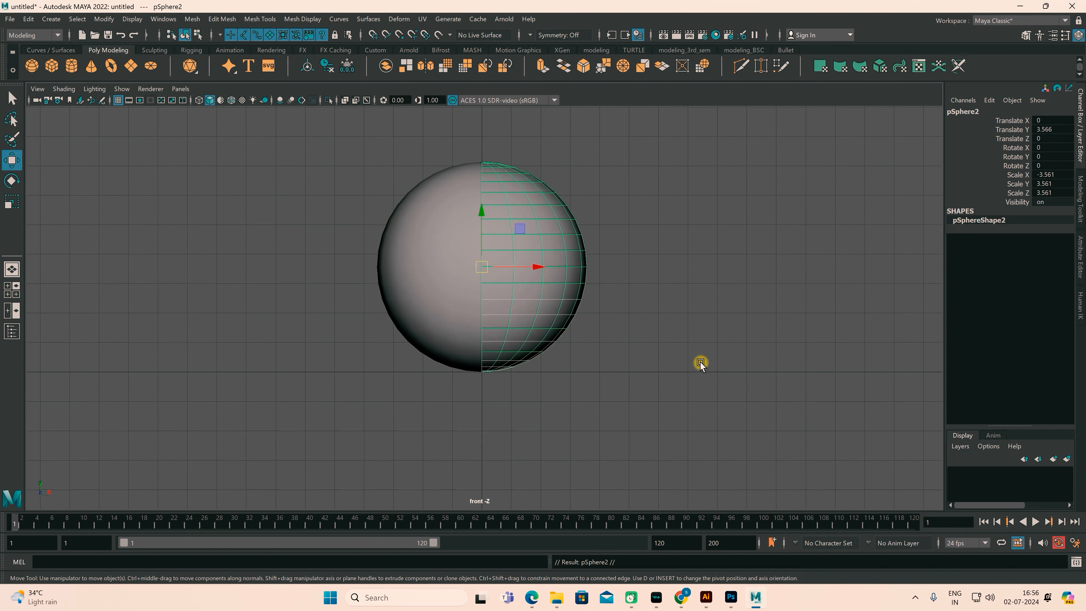
# Try pulling a few vertices on the original half sphere's upper outer edge outward into a spike, and undo it
pyautogui.click(416, 210)
pyautogui.moveTo(414, 209); pyautogui.dragTo(365, 211, button='right')
pyautogui.moveTo(371, 206); pyautogui.dragTo(332, 198)
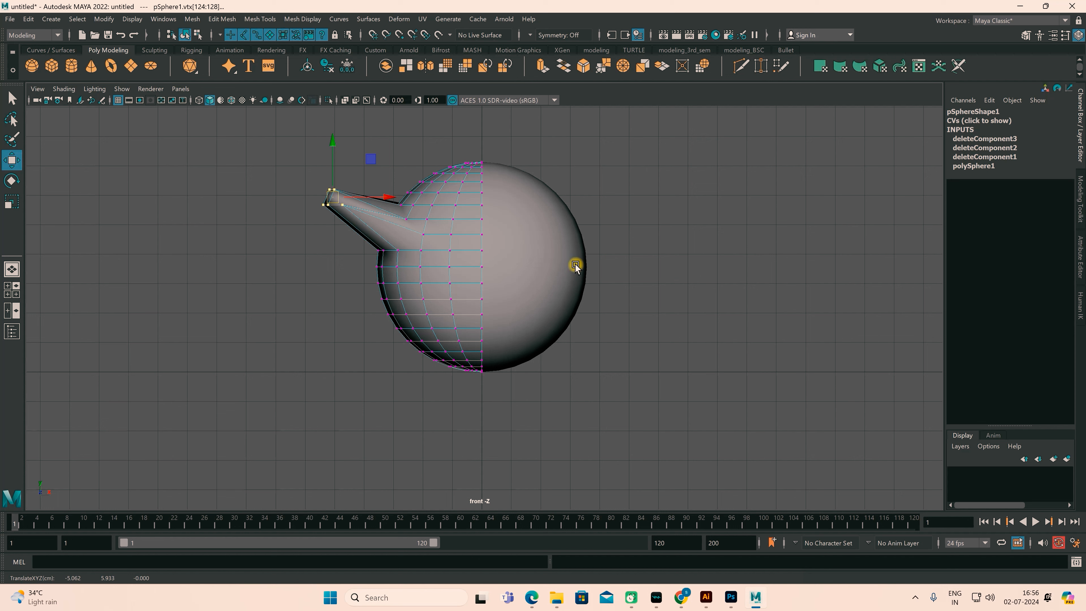
pyautogui.hotkey('ctrl', 'z')
pyautogui.hotkey('ctrl', 'z')
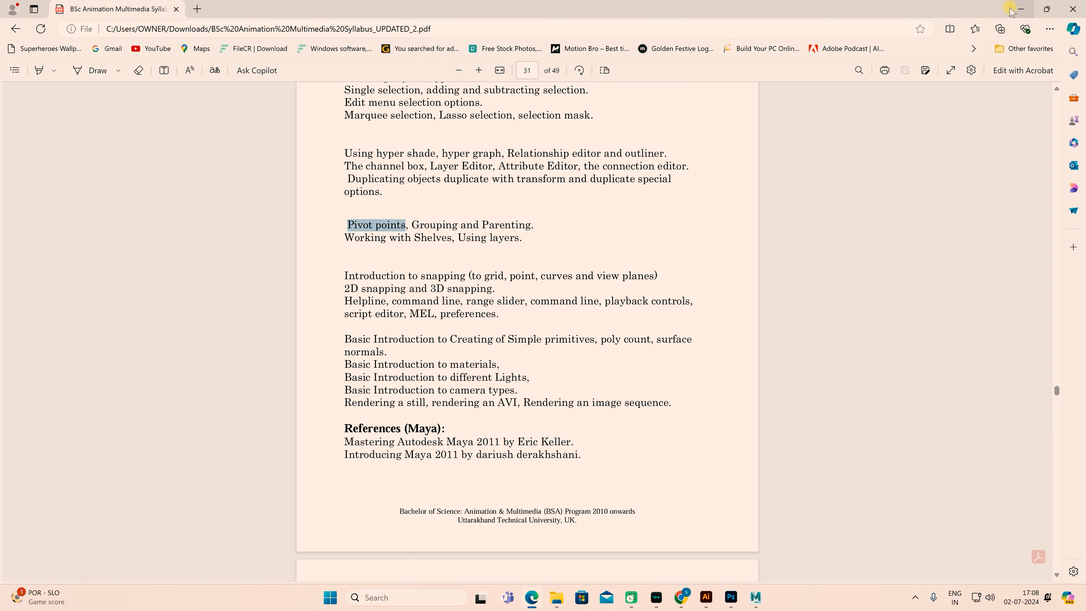
# Switch from the syllabus PDF back to Maya, create a polygon sphere, scale it uniformly to about 2.5 and raise it to about 1.97 in Y
pyautogui.click(1020, 9)
pyautogui.click(32, 72)
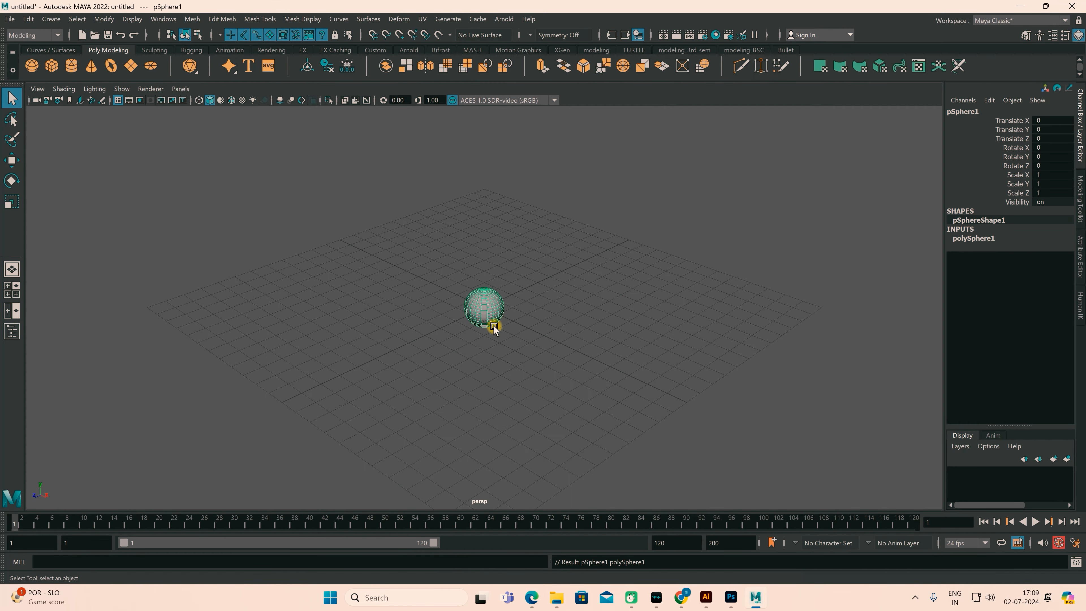
pyautogui.press('w')
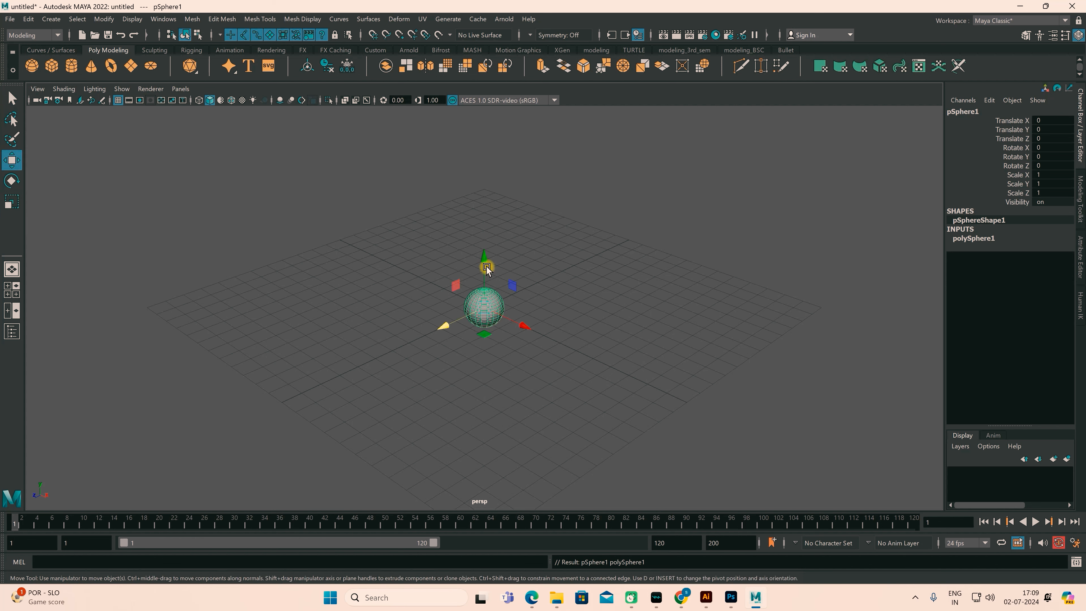
pyautogui.press('r')
pyautogui.moveTo(483, 304); pyautogui.dragTo(536, 351)
pyautogui.press('w')
pyautogui.moveTo(484, 257); pyautogui.dragTo(520, 310)
# Try rotating the sphere freely and scaling it uniformly to about 3.08 around its center pivot, and undo both changes
pyautogui.press('e')
pyautogui.press('r')
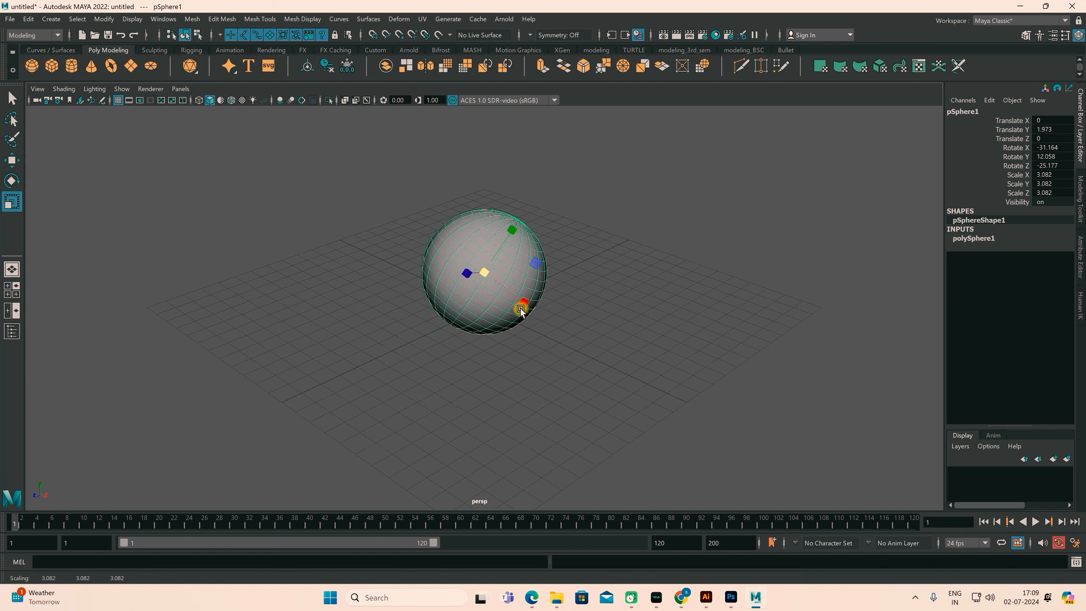
pyautogui.hotkey('ctrl', 'z')
pyautogui.hotkey('ctrl', 'z')
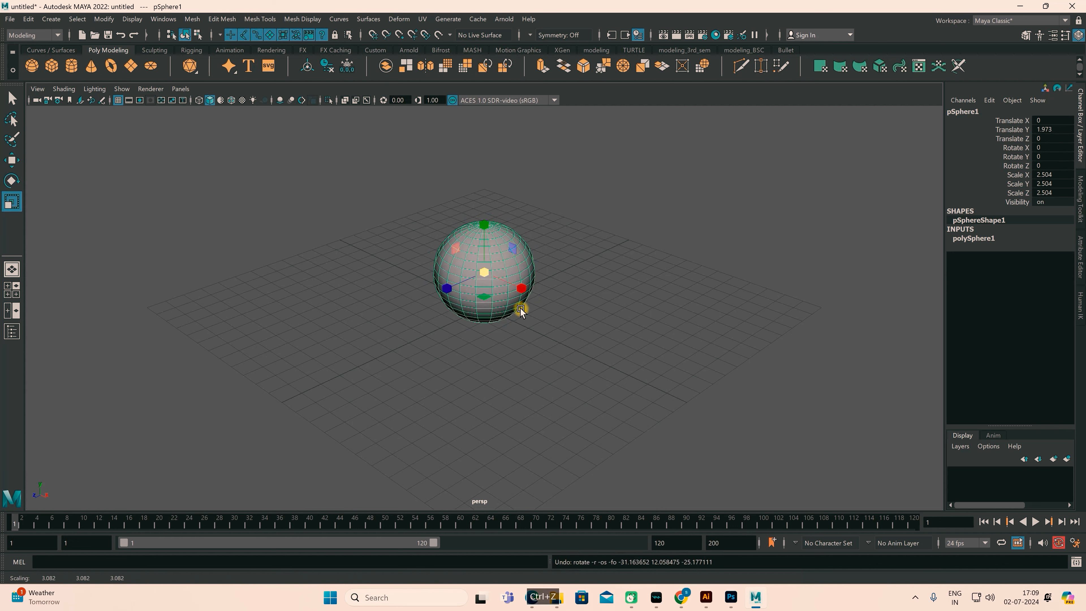
pyautogui.press('w')
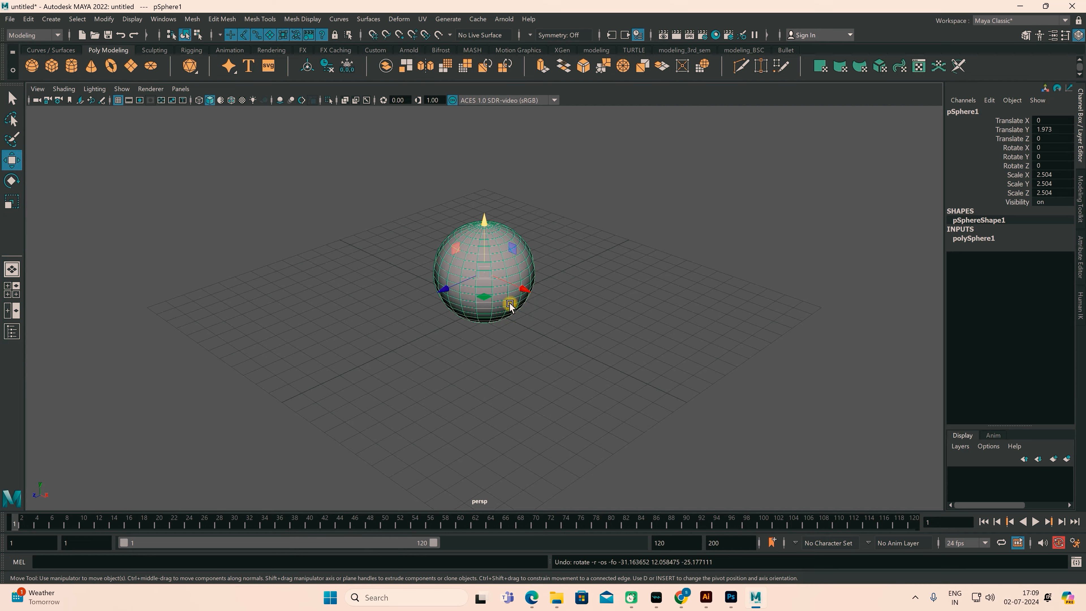
# Compare the move, rotate and scale manipulators at the sphere's center, try a slight X scale to about 2.51, and undo it
pyautogui.scroll(3, 510, 304)
pyautogui.keyDown('alt'); pyautogui.moveTo(550, 312); pyautogui.dragTo(529, 286); pyautogui.keyUp('alt')
pyautogui.scroll(-1, 528, 287)
pyautogui.moveTo(491, 350)
pyautogui.keyDown('alt'); pyautogui.mouseDown()
pyautogui.moveTo(376, 325)
pyautogui.moveTo(386, 345)
pyautogui.moveTo(478, 341)
pyautogui.mouseUp(); pyautogui.keyUp('alt')
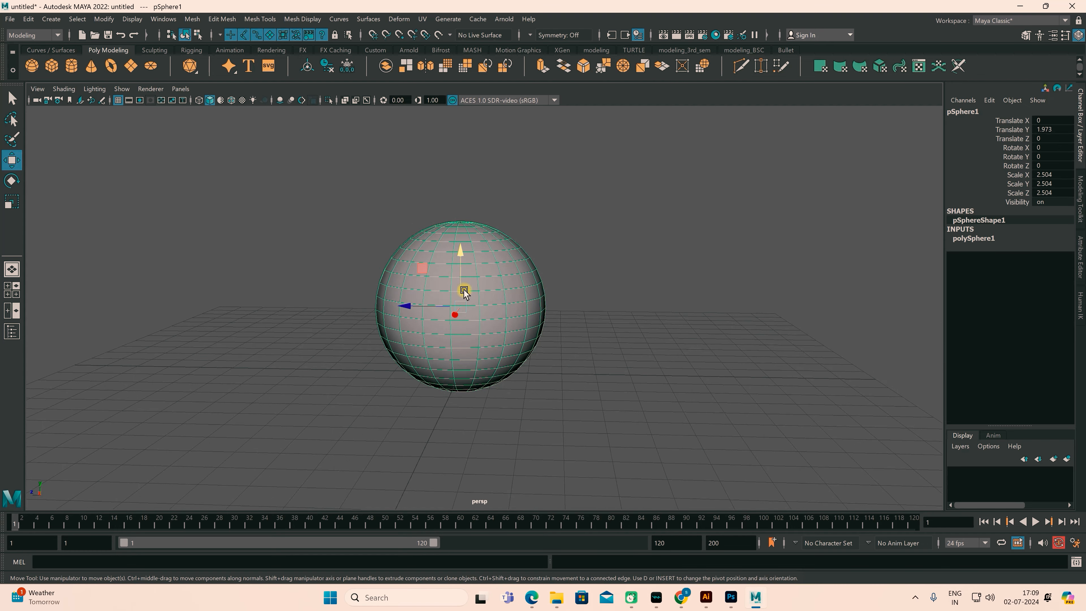
pyautogui.press('e')
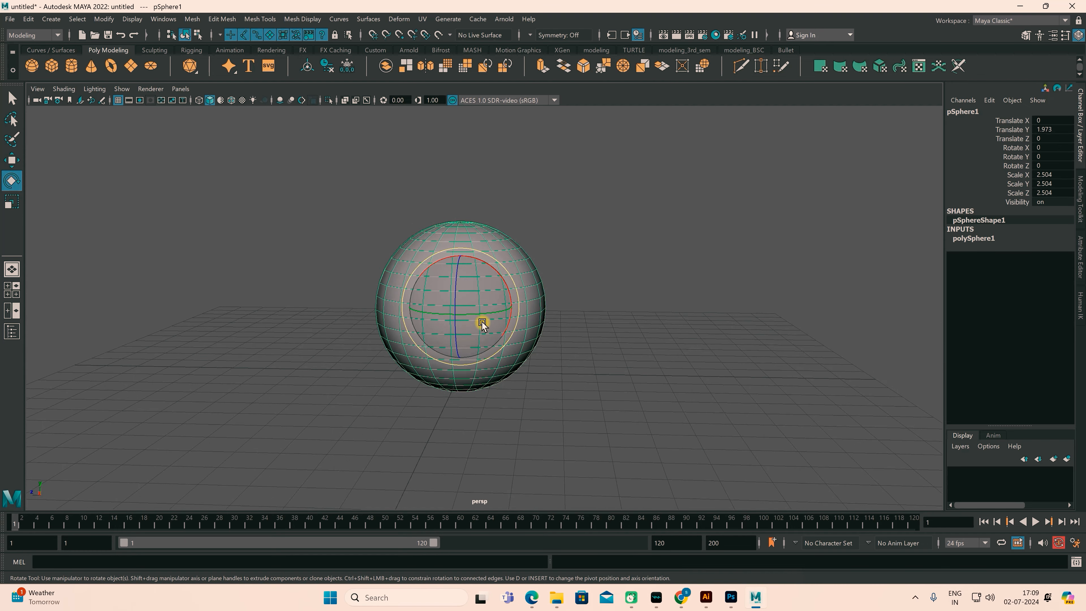
pyautogui.press('r')
pyautogui.moveTo(454, 316); pyautogui.dragTo(466, 326)
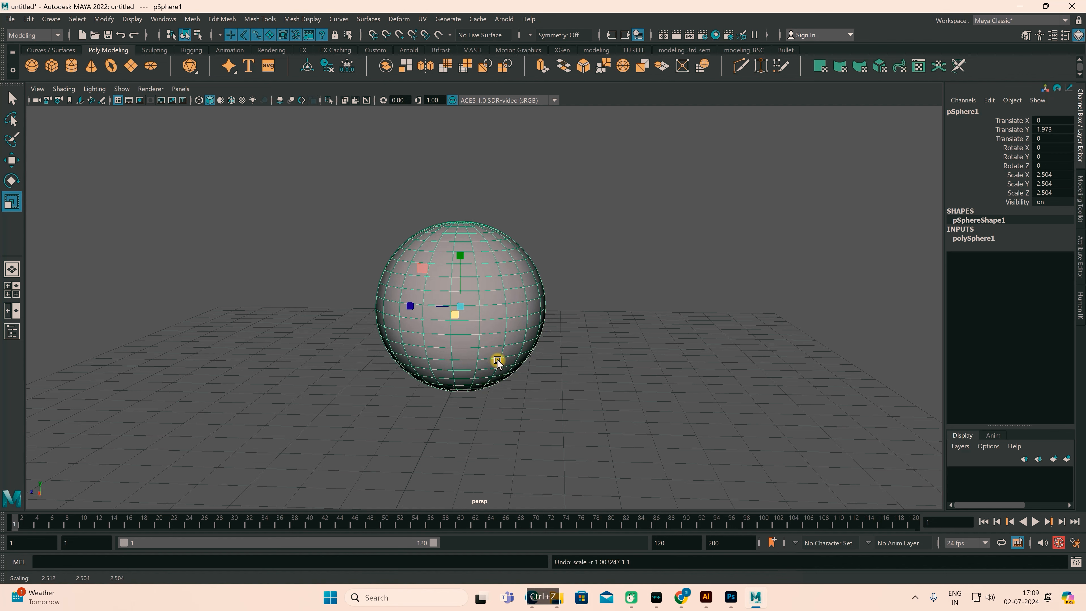
pyautogui.keyDown('alt'); pyautogui.moveTo(499, 359); pyautogui.dragTo(524, 367); pyautogui.keyUp('alt')
pyautogui.hotkey('ctrl', 'z')
# Try squeezing the sphere narrow in X and Z, then enlarging it uniformly to about 3.92, undoing each scaling
pyautogui.moveTo(479, 317)
pyautogui.mouseDown()
pyautogui.moveTo(599, 389)
pyautogui.moveTo(481, 354)
pyautogui.moveTo(491, 323)
pyautogui.moveTo(454, 328)
pyautogui.moveTo(477, 328)
pyautogui.mouseUp()
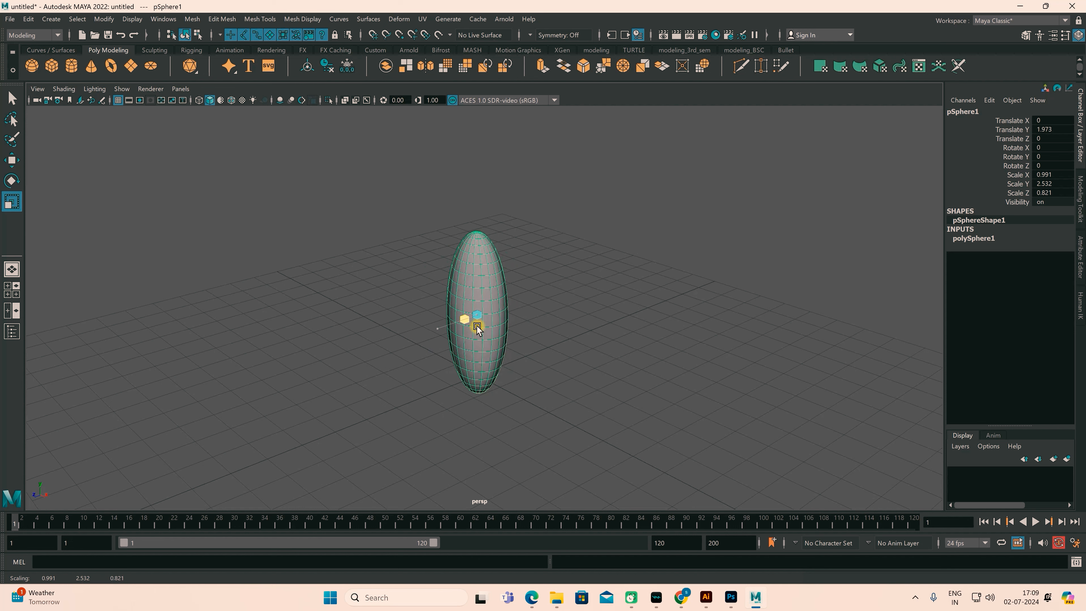
pyautogui.hotkey('ctrl', 'z')
pyautogui.moveTo(478, 326); pyautogui.dragTo(560, 424)
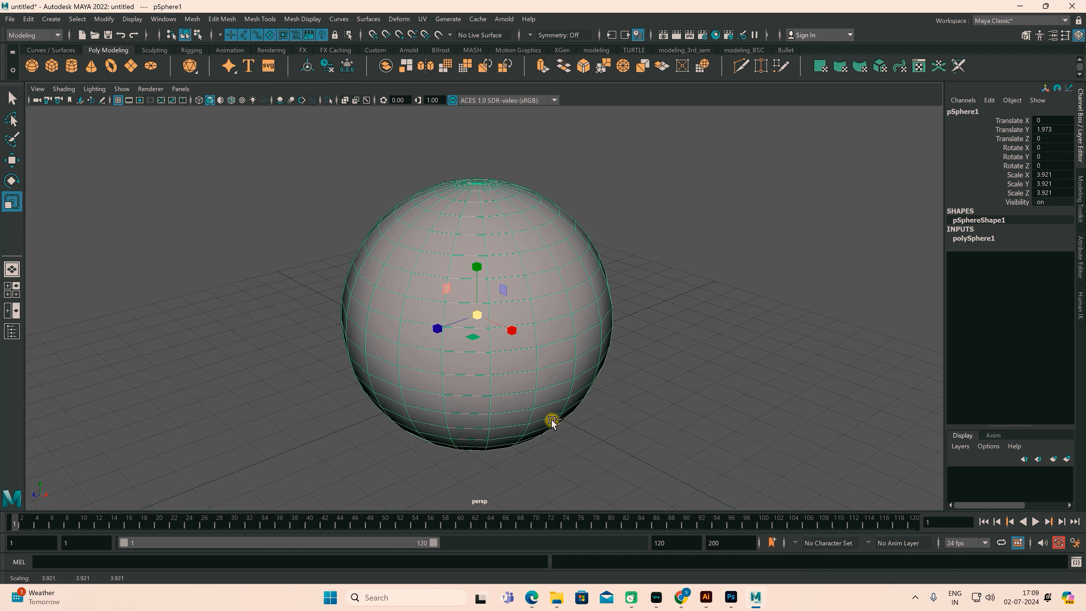
pyautogui.hotkey('ctrl', 'z')
pyautogui.keyDown('alt'); pyautogui.moveTo(480, 337); pyautogui.dragTo(478, 312); pyautogui.keyUp('alt')
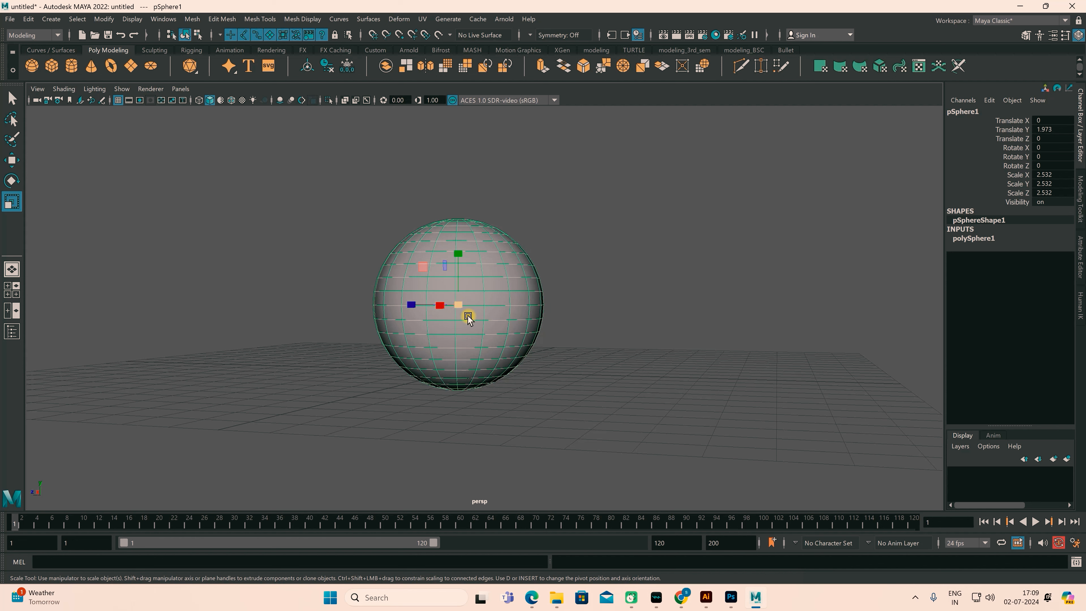
# Move the sphere's pivot along X to about 10.65, near the grid's edge, and shift the sphere about 0.48 along Z
pyautogui.press('w')
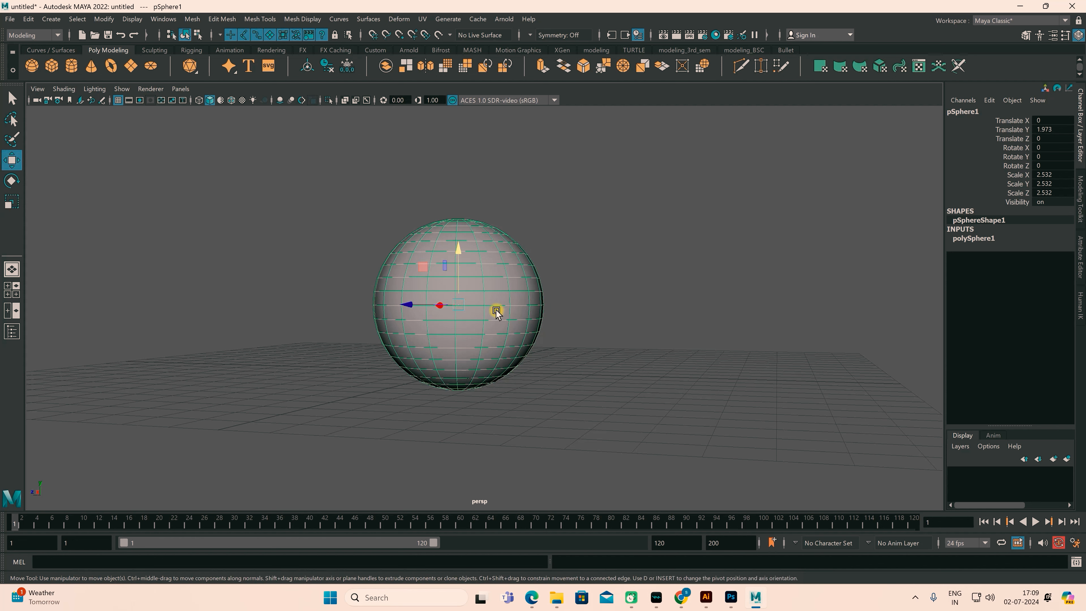
pyautogui.keyDown('alt'); pyautogui.moveTo(469, 320); pyautogui.dragTo(471, 346); pyautogui.keyUp('alt')
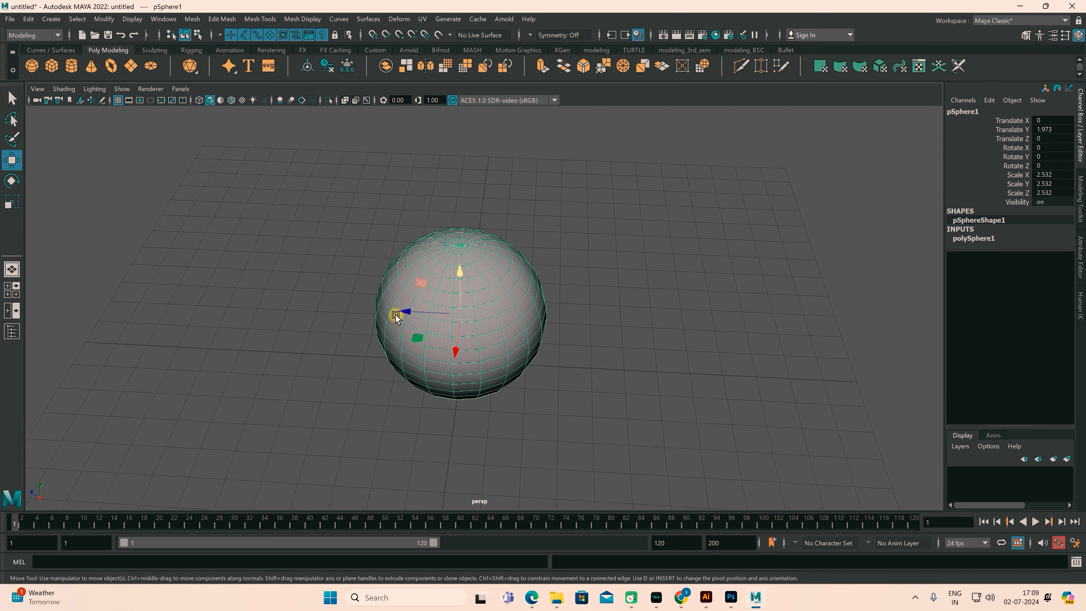
pyautogui.keyDown('alt'); pyautogui.moveTo(503, 337); pyautogui.dragTo(542, 323); pyautogui.keyUp('alt')
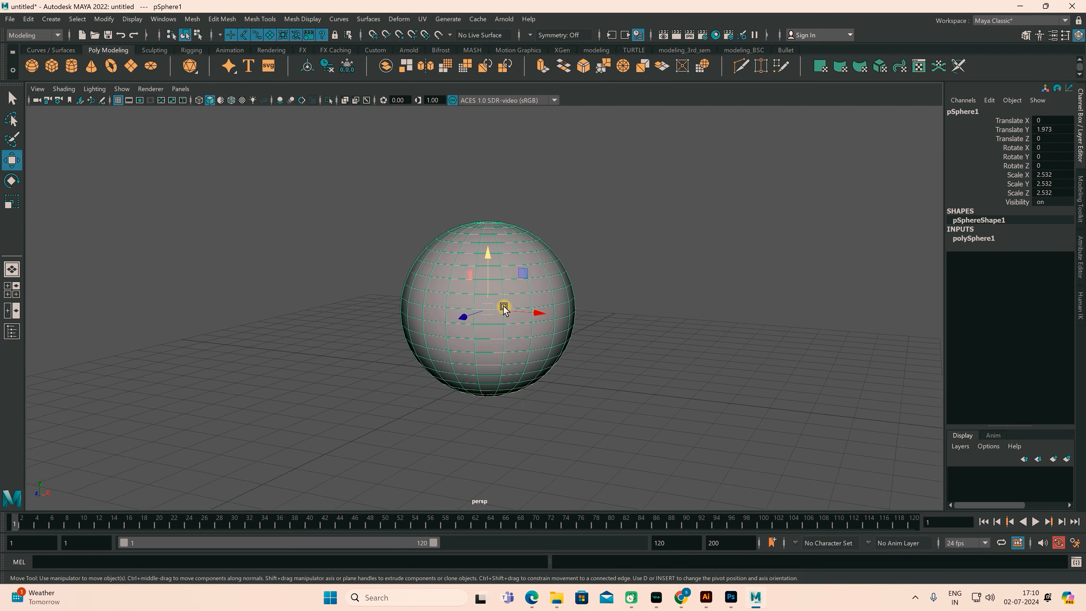
pyautogui.keyDown('alt'); pyautogui.moveTo(547, 329); pyautogui.dragTo(504, 373); pyautogui.keyUp('alt')
pyautogui.scroll(-3, 528, 351)
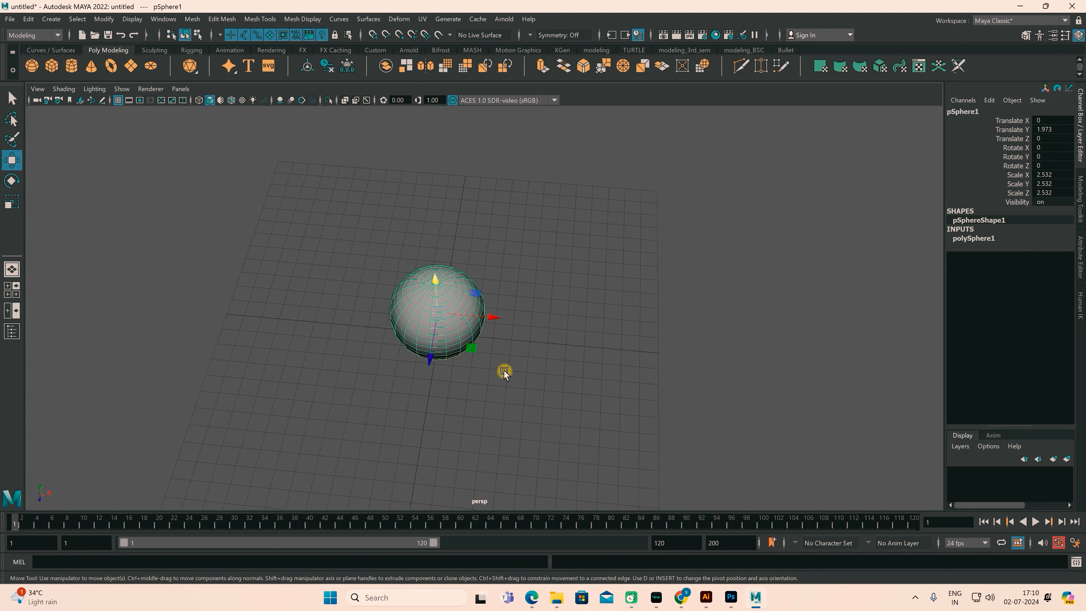
pyautogui.press('d')
pyautogui.moveTo(492, 316); pyautogui.dragTo(695, 345)
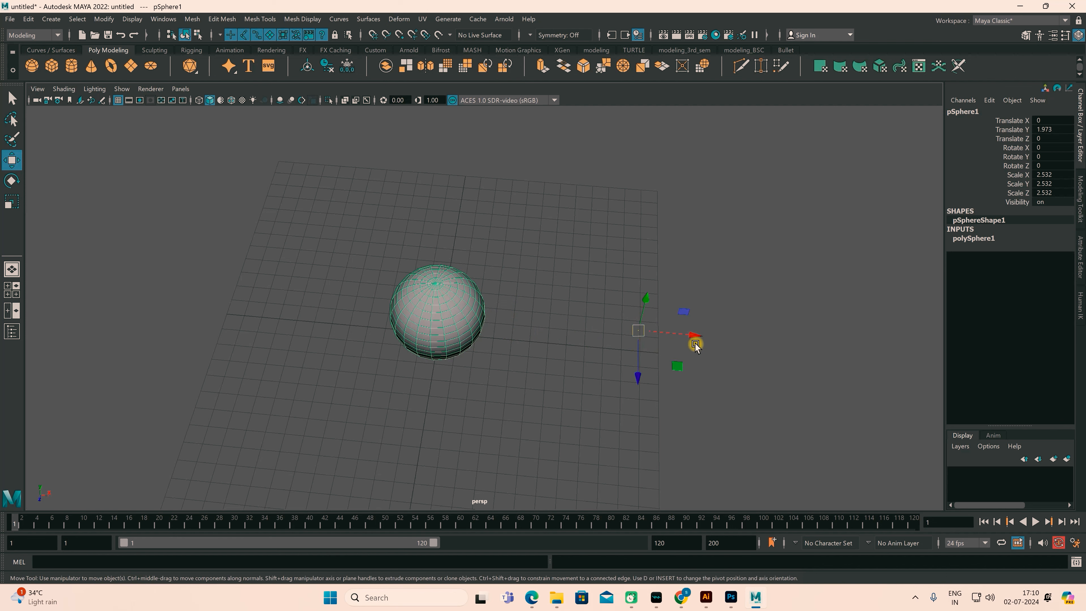
pyautogui.click(668, 398)
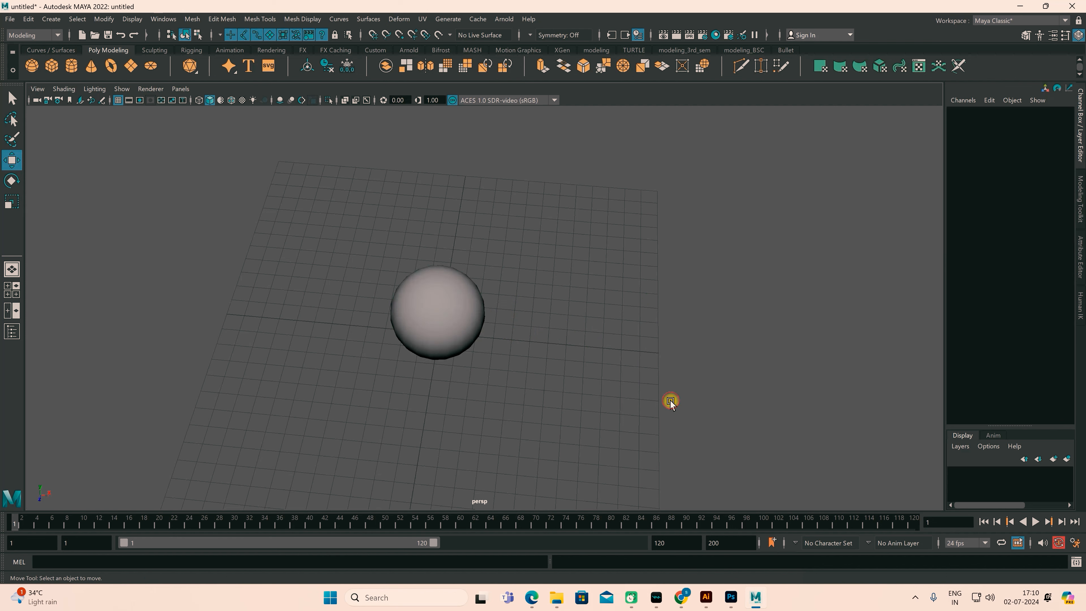
pyautogui.click(447, 303)
pyautogui.moveTo(637, 377); pyautogui.dragTo(598, 385)
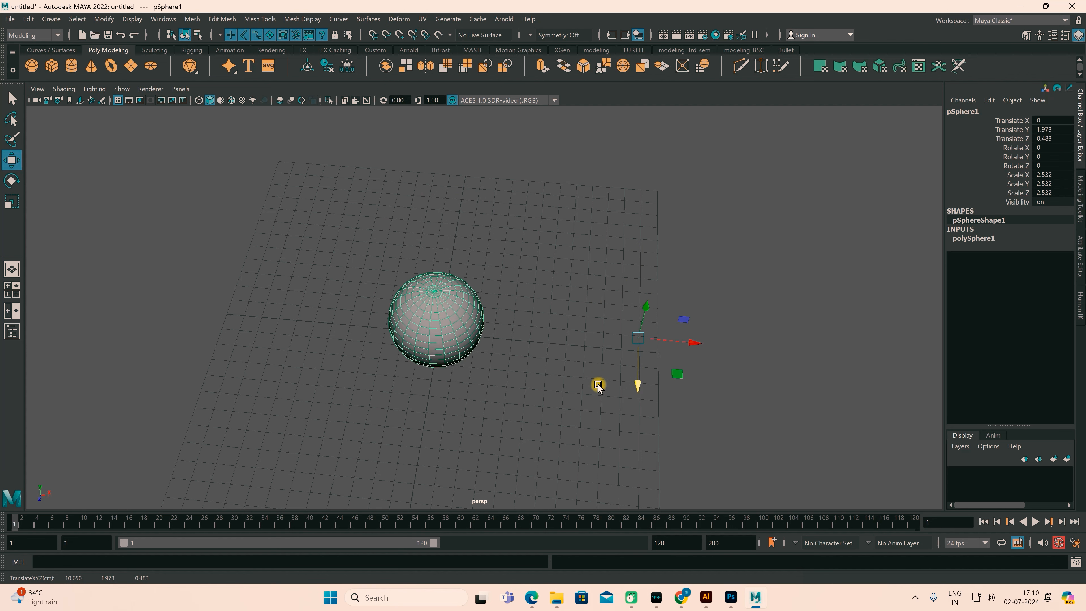
# Try rotating the sphere around its offset pivot and scaling it to about 2.41, and undo both transforms
pyautogui.press('e')
pyautogui.moveTo(623, 320)
pyautogui.mouseDown()
pyautogui.moveTo(672, 350)
pyautogui.moveTo(607, 319)
pyautogui.moveTo(623, 330)
pyautogui.mouseUp()
pyautogui.press('r')
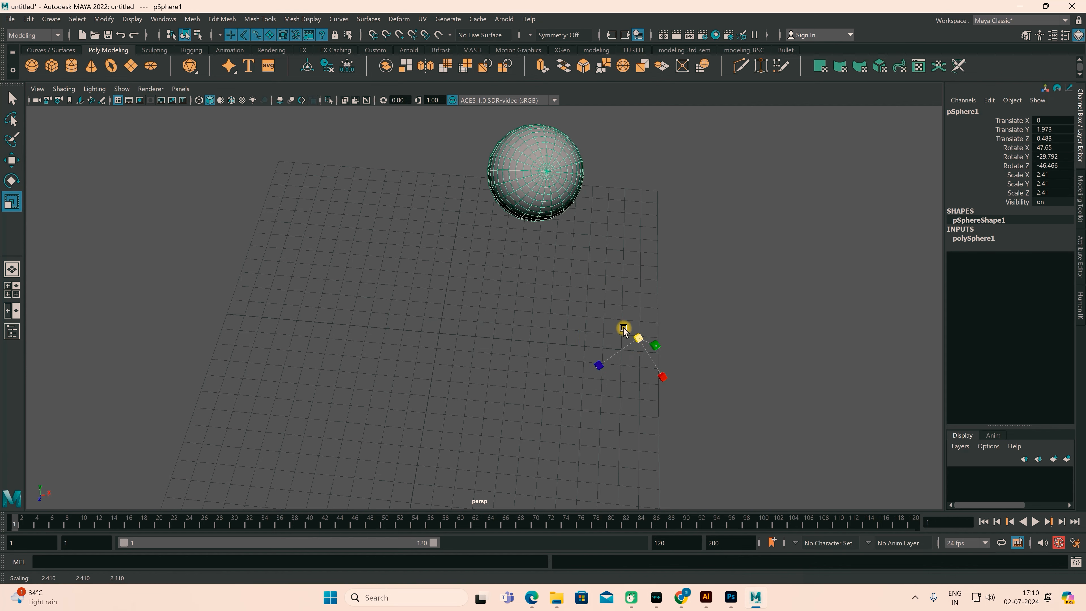
pyautogui.hotkey('ctrl', 'z')
pyautogui.hotkey('ctrl', 'z')
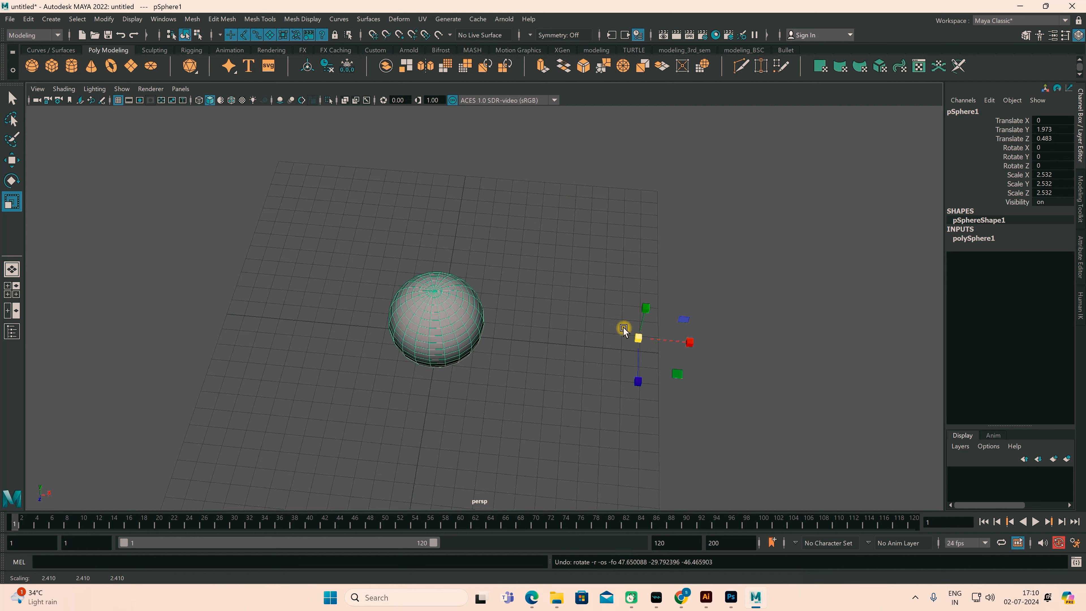
pyautogui.press('w')
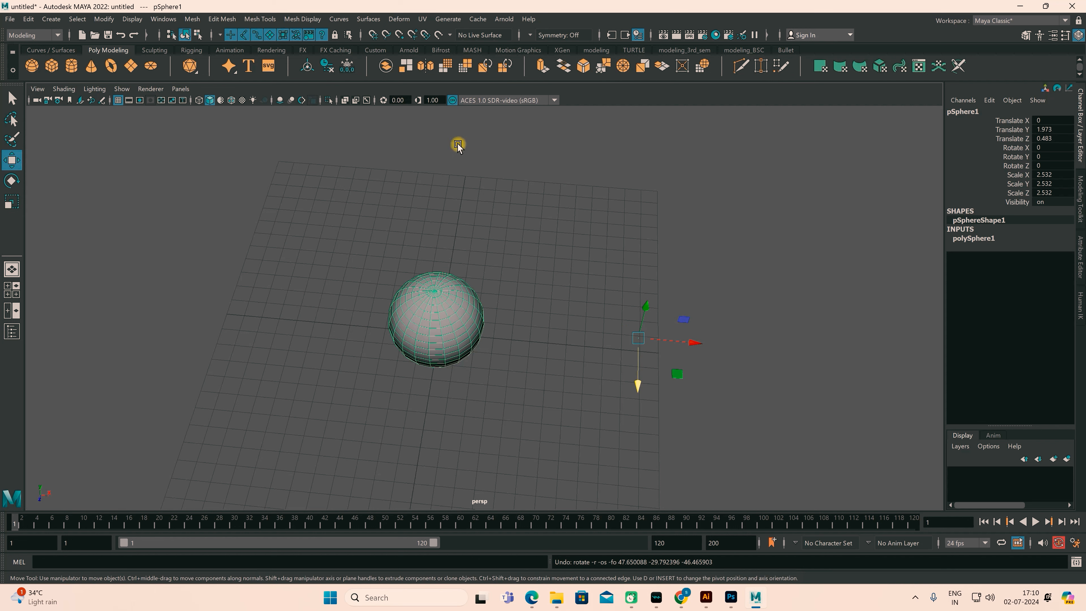
# Center the sphere's pivot, test a free rotation around it, and undo the rotation
pyautogui.click(101, 19)
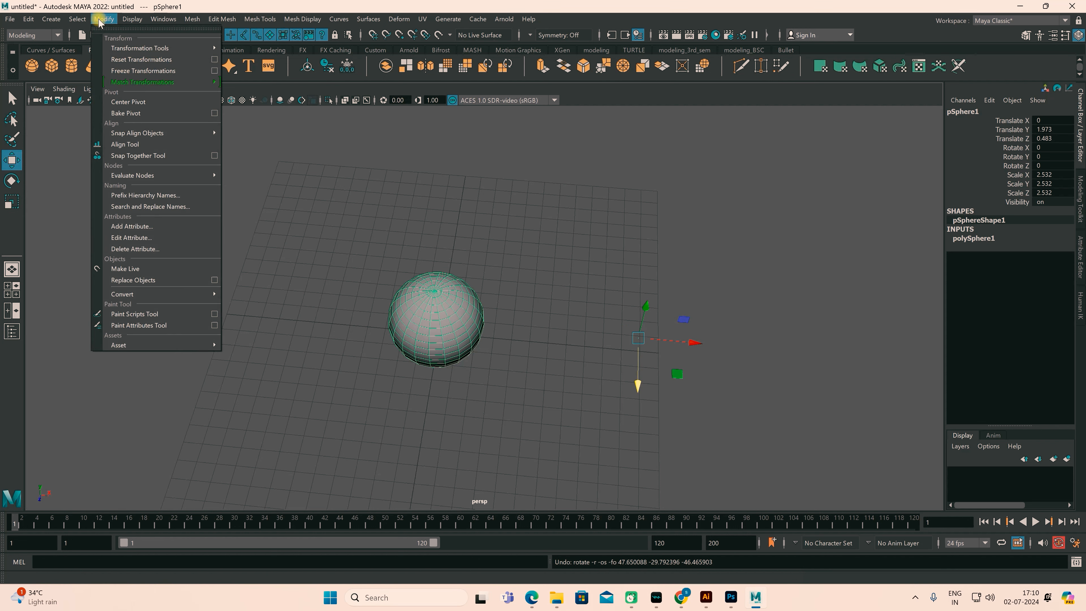
pyautogui.click(128, 103)
pyautogui.press('e')
pyautogui.moveTo(426, 325); pyautogui.dragTo(428, 297)
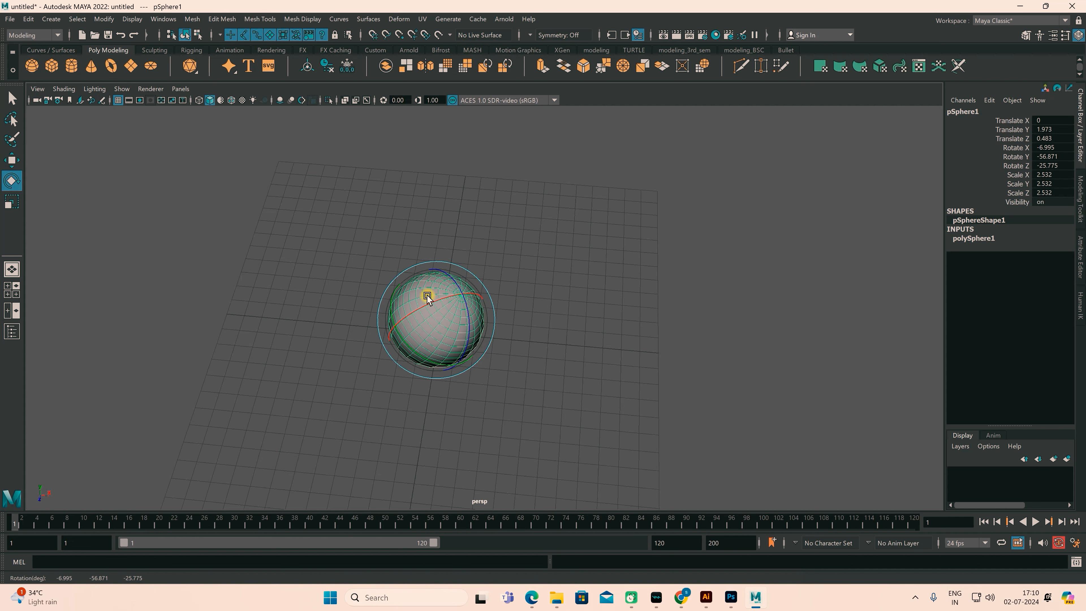
pyautogui.hotkey('ctrl', 'z')
pyautogui.press('w')
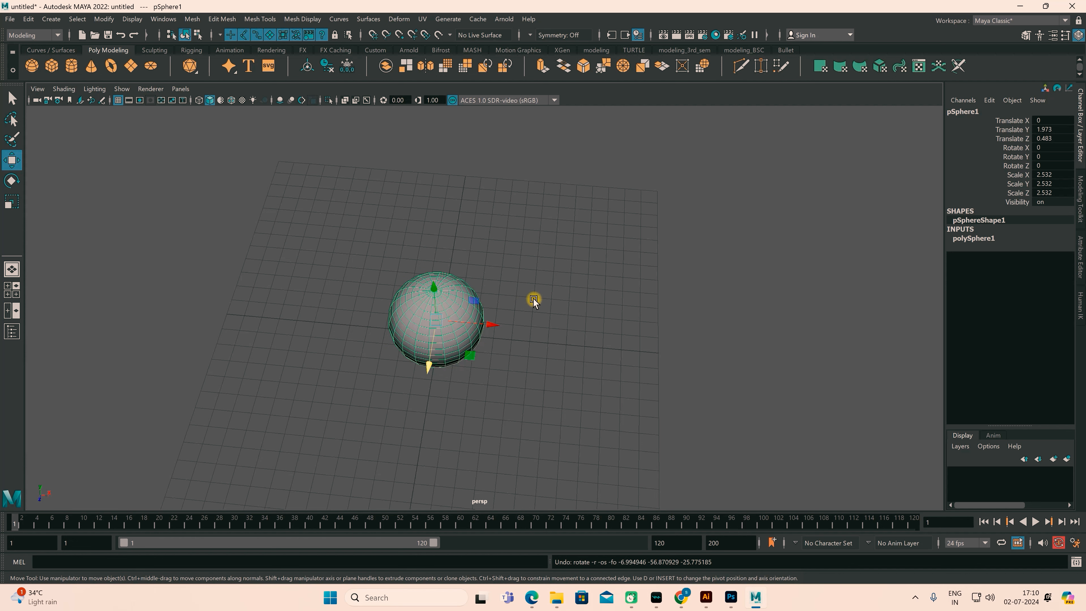
# Enter pivot editing, move the sphere's pivot along X out near the grid's edge again, and leave pivot editing
pyautogui.press('d')
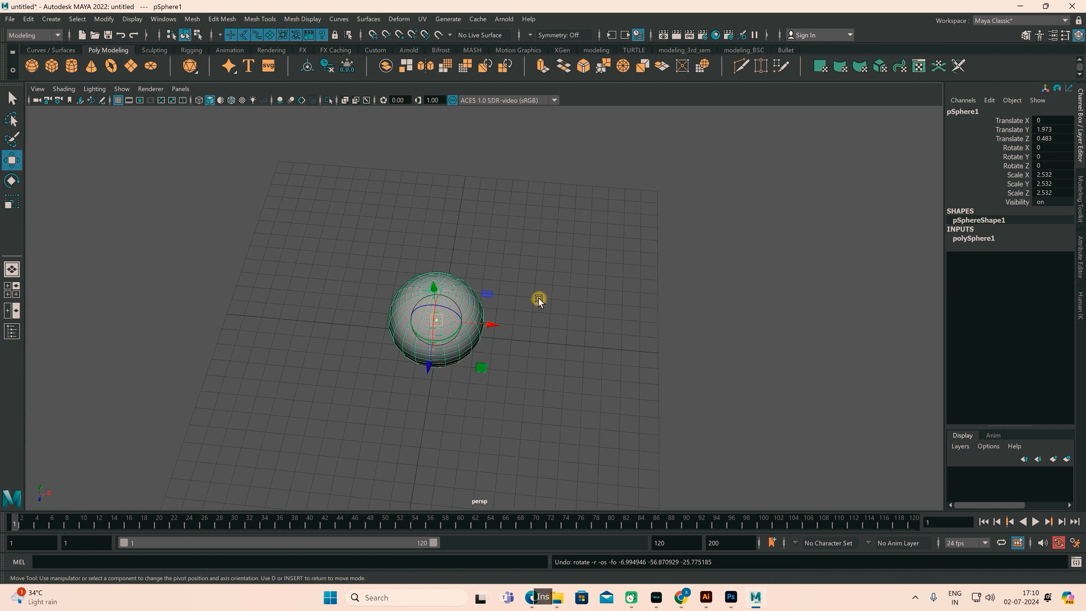
pyautogui.moveTo(492, 325); pyautogui.dragTo(688, 339)
pyautogui.press('d')
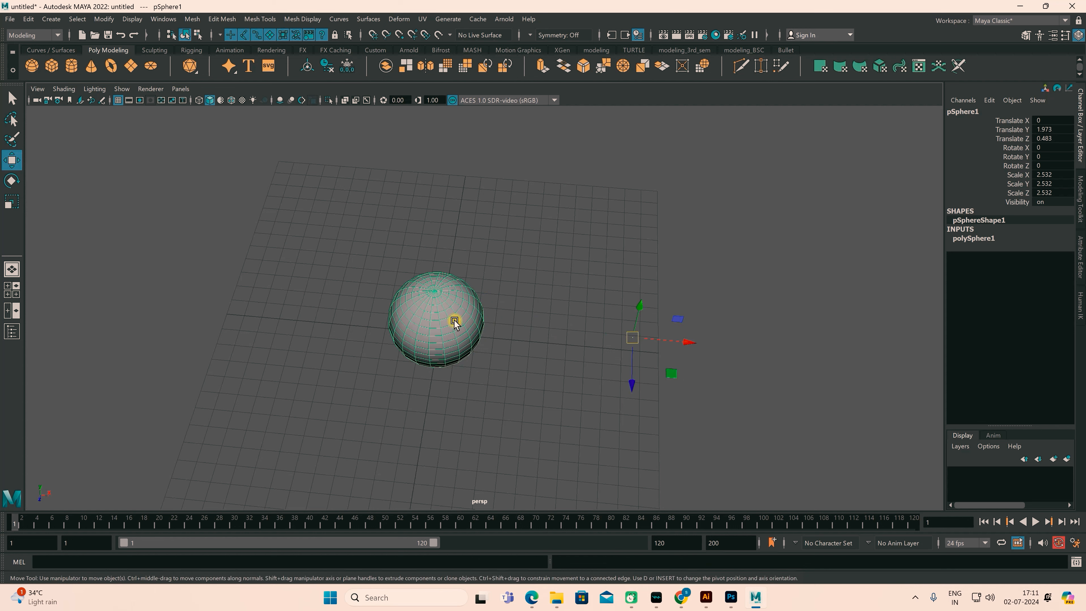
# Test a free rotation and a uniform scale to about 2.41 around the relocated pivot, undoing each one
pyautogui.press('e')
pyautogui.moveTo(554, 337); pyautogui.dragTo(608, 345)
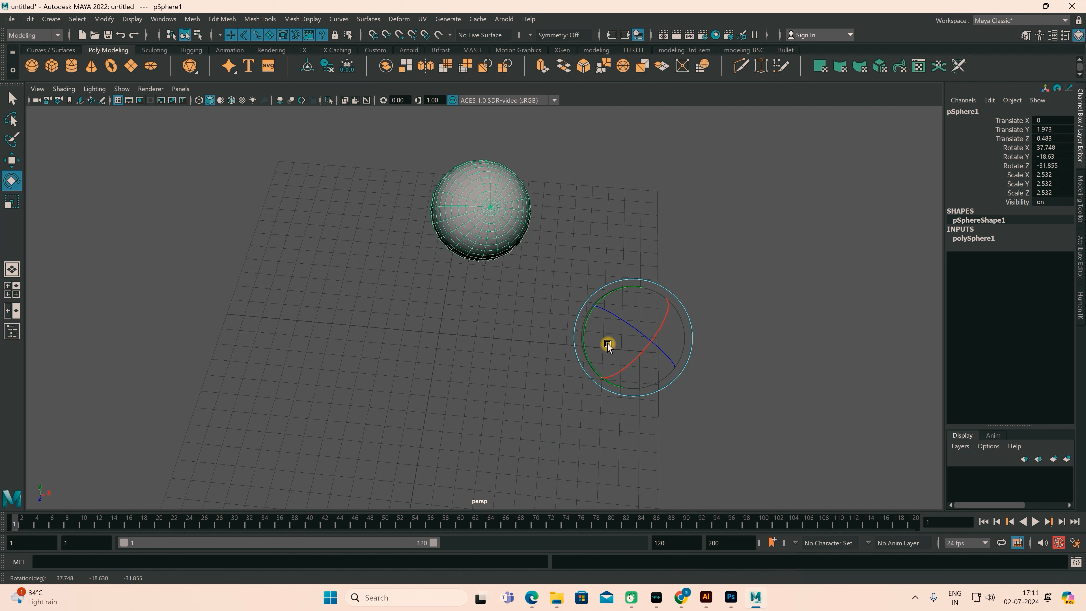
pyautogui.hotkey('ctrl', 'z')
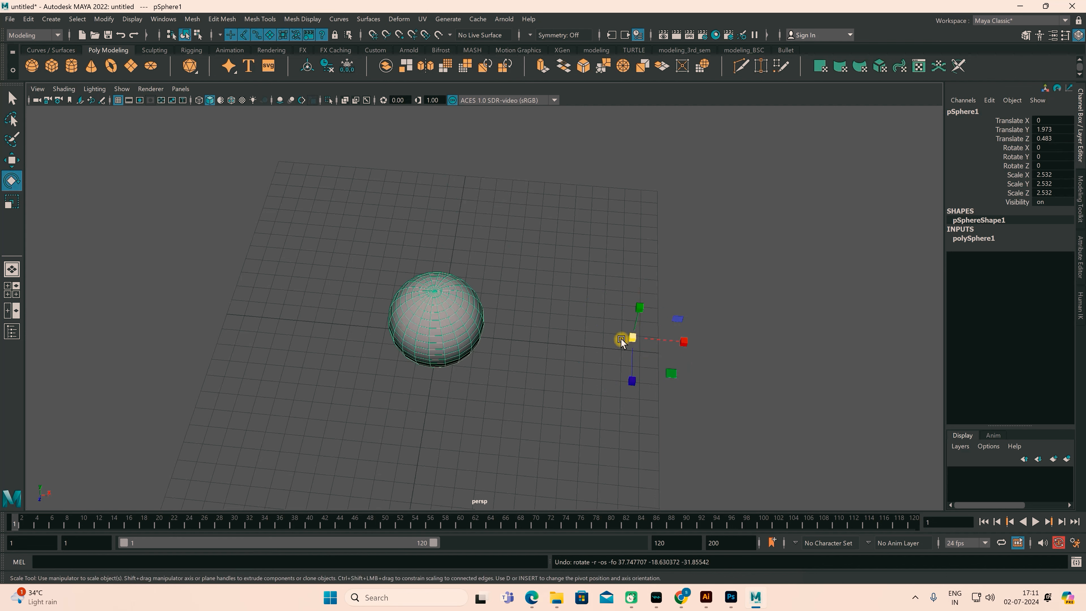
pyautogui.press('r')
pyautogui.moveTo(629, 344)
pyautogui.mouseDown()
pyautogui.moveTo(608, 327)
pyautogui.moveTo(626, 335)
pyautogui.mouseUp()
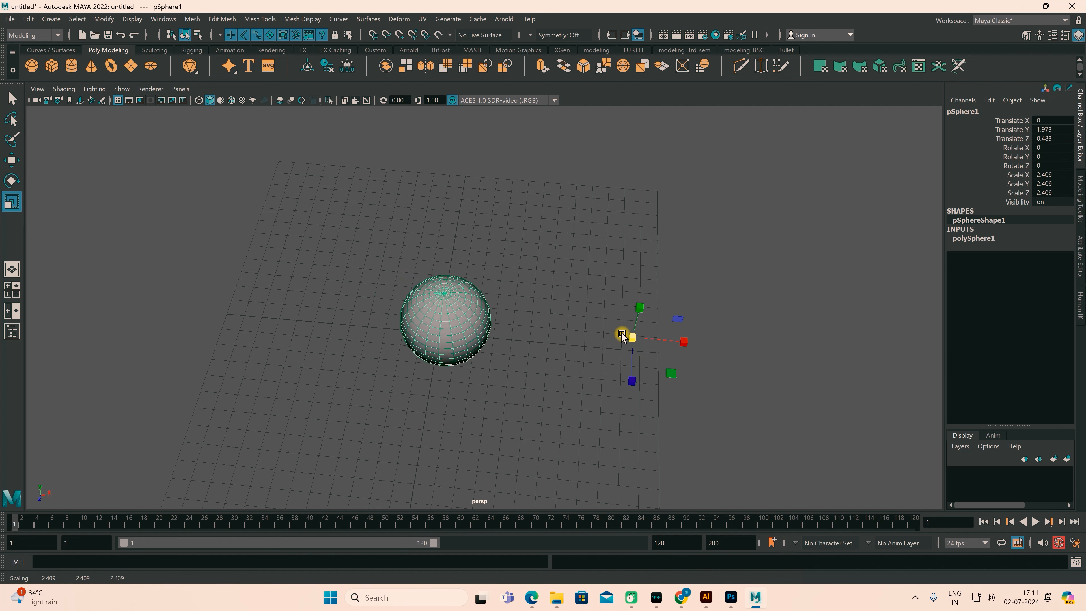
pyautogui.hotkey('ctrl', 'z')
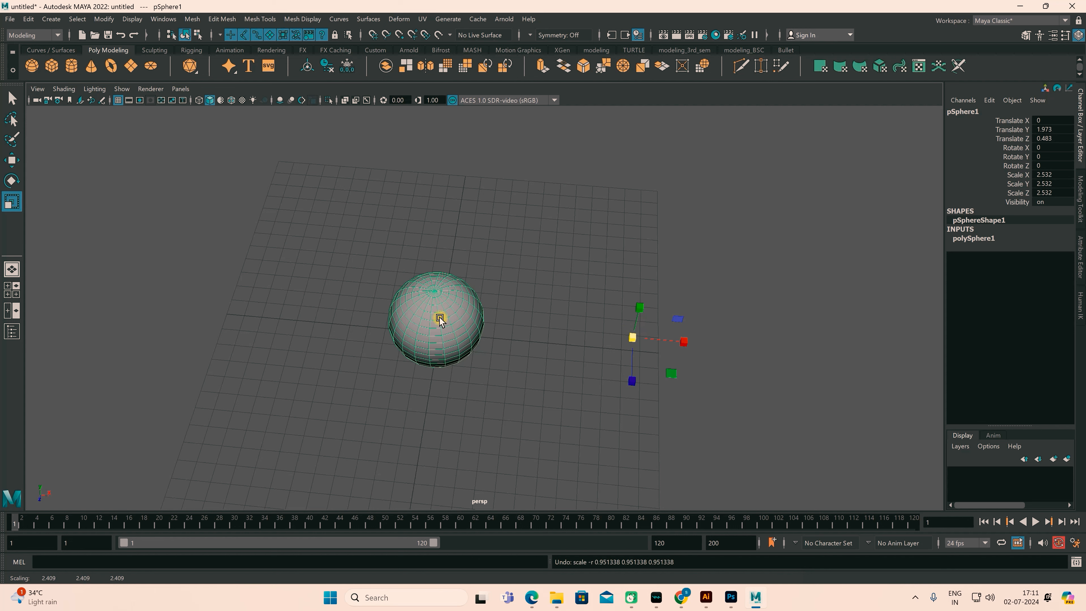
# Bring the sphere's pivot back to its center with the custom CP command from the modeling_BSC set
pyautogui.press('w')
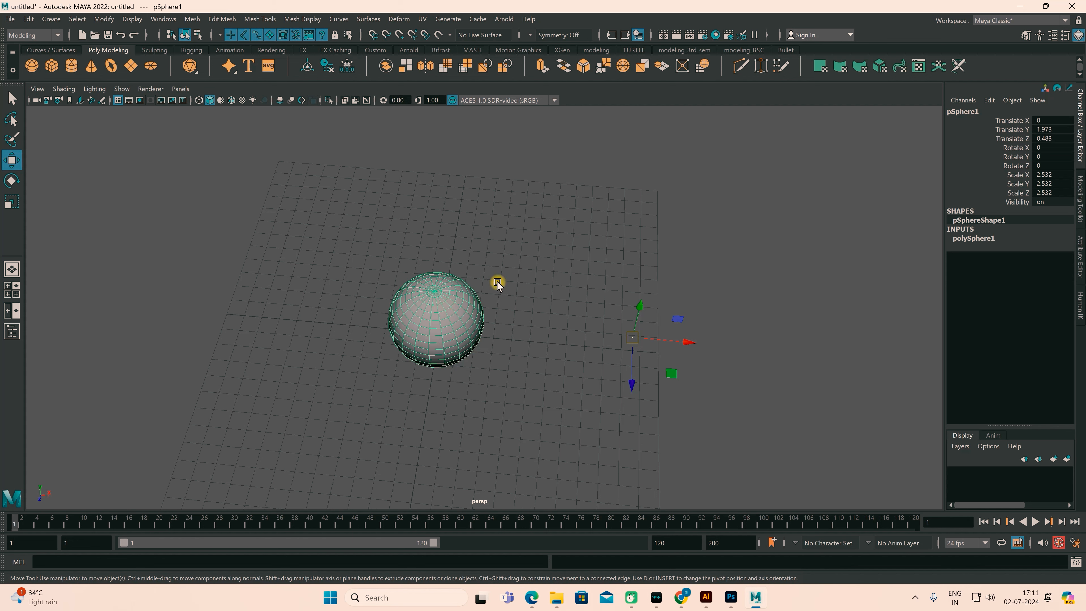
pyautogui.click(744, 50)
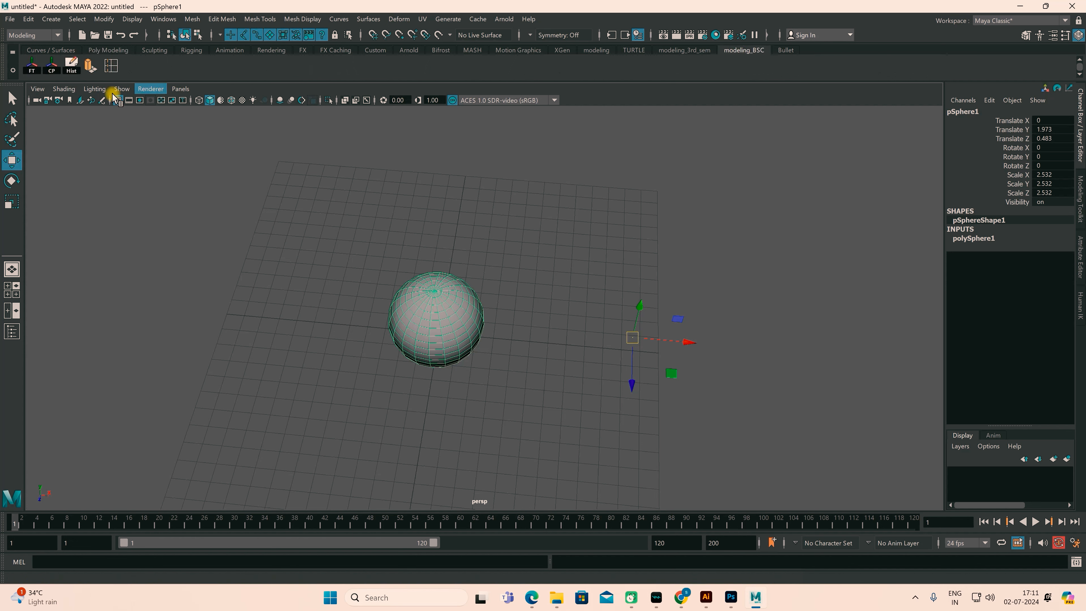
pyautogui.click(53, 69)
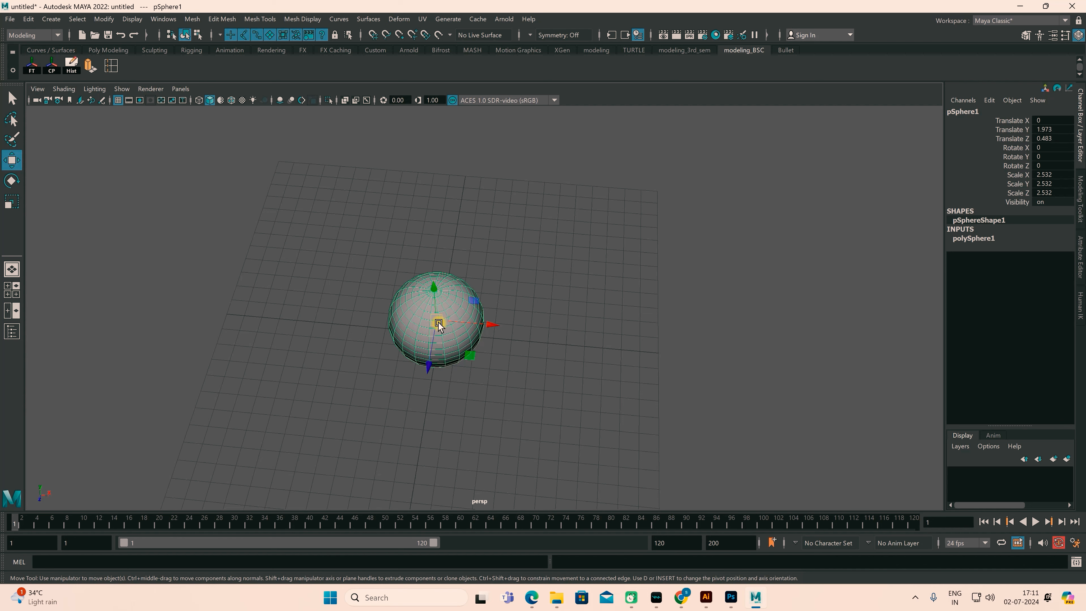
# Start a new empty scene, discarding the sphere used for the pivot tests
pyautogui.moveTo(521, 374)
pyautogui.keyDown('alt'); pyautogui.mouseDown()
pyautogui.moveTo(487, 351)
pyautogui.moveTo(519, 360)
pyautogui.mouseUp(); pyautogui.keyUp('alt')
pyautogui.keyDown('alt'); pyautogui.moveTo(428, 357); pyautogui.dragTo(378, 346); pyautogui.keyUp('alt')
pyautogui.hotkey('ctrl', 'n')
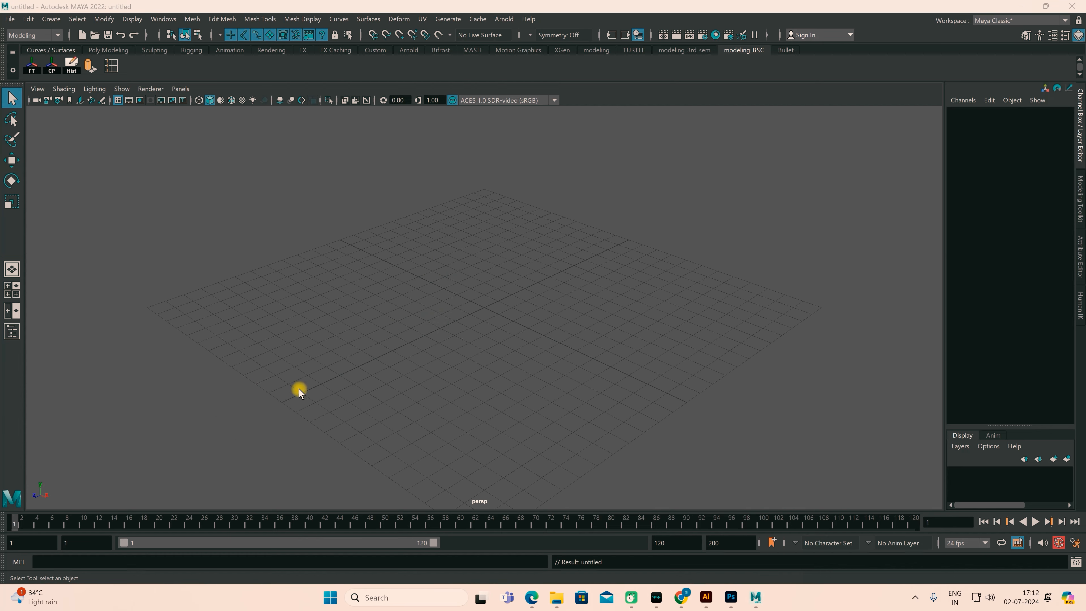
# Switch to the syllabus PDF in Edge, highlight the topic "Grouping", and return to Maya
pyautogui.click(532, 597)
pyautogui.moveTo(412, 227); pyautogui.dragTo(460, 227)
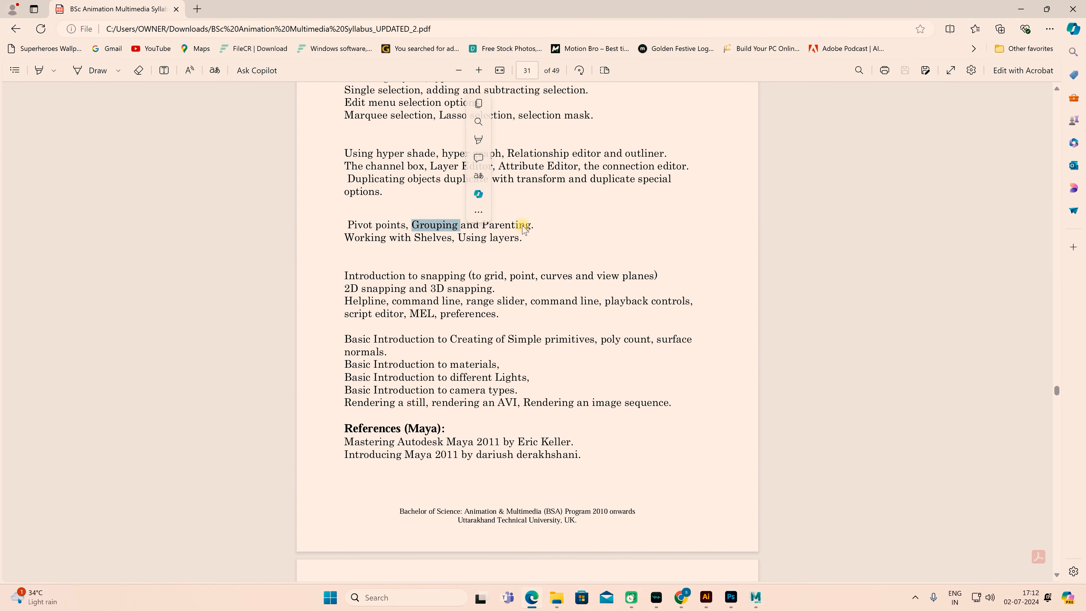
pyautogui.click(1021, 9)
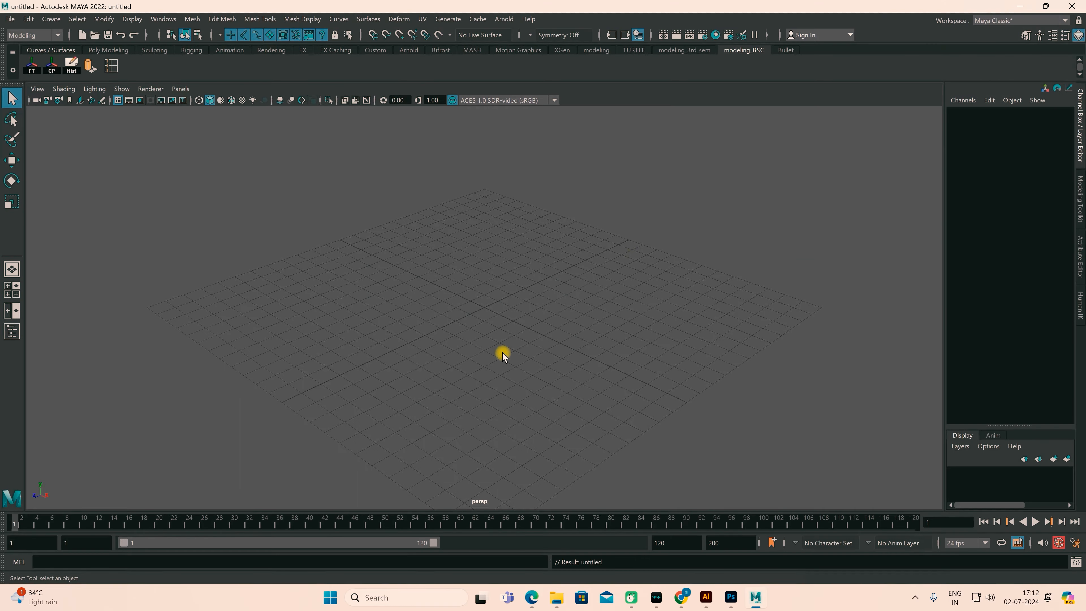
# Create a polygon sphere at the origin and move it along Z to about 5.78
pyautogui.scroll(3, 464, 337)
pyautogui.keyDown('alt'); pyautogui.moveTo(505, 363); pyautogui.dragTo(453, 407); pyautogui.keyUp('alt')
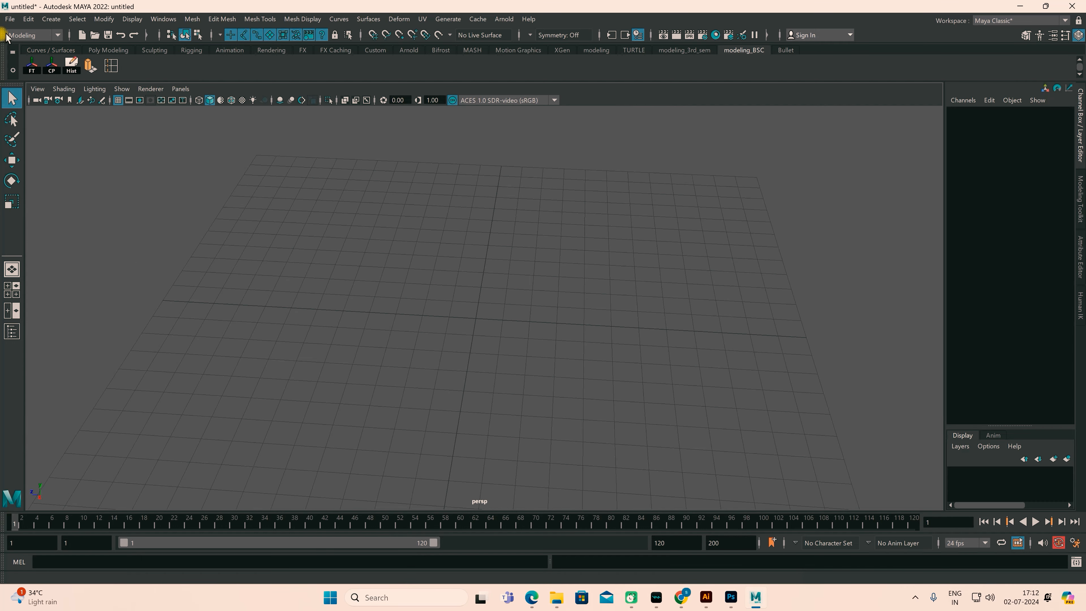
pyautogui.click(112, 51)
pyautogui.click(32, 65)
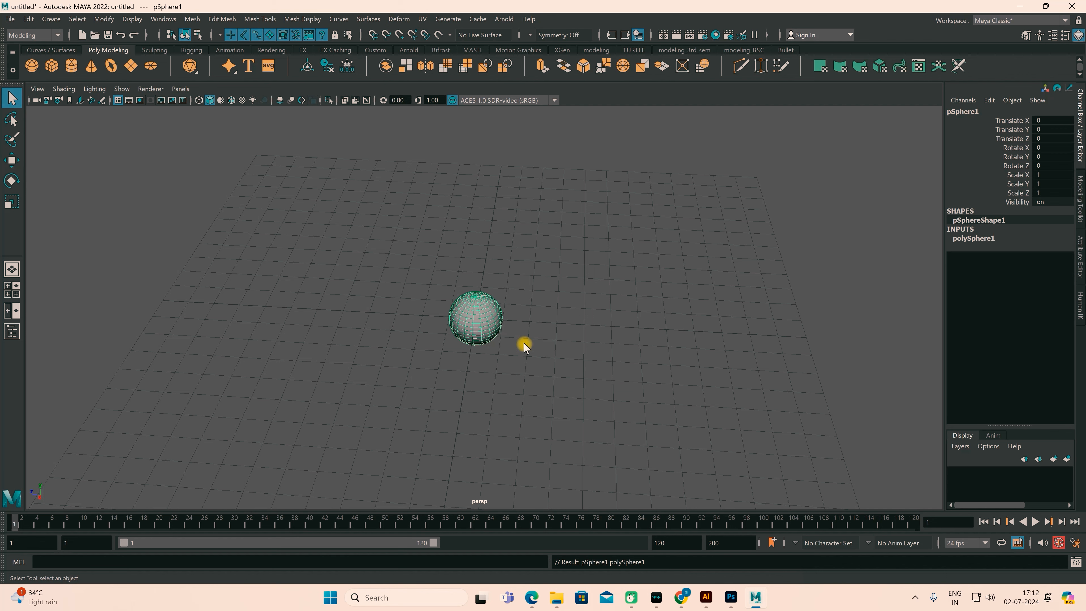
pyautogui.press('w')
pyautogui.moveTo(425, 326); pyautogui.dragTo(274, 328)
# Duplicate the sphere and move the copy along Z to about 2.9, cancelling any save prompt
pyautogui.hotkey('ctrl', 'd')
pyautogui.hotkey('ctrl', 's')
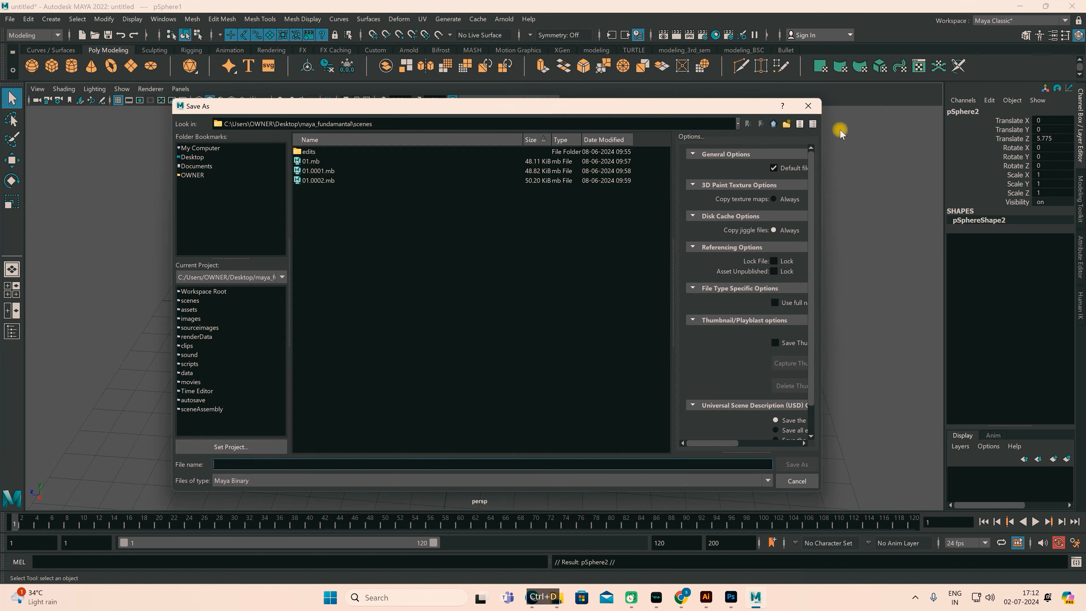
pyautogui.press('Escape')
pyautogui.moveTo(274, 307); pyautogui.dragTo(350, 318)
# Duplicate twice more, placing the copies at about X -7.5, Z 2.9 and X -7.5, Z -1.02
pyautogui.hotkey('ctrl', 'd')
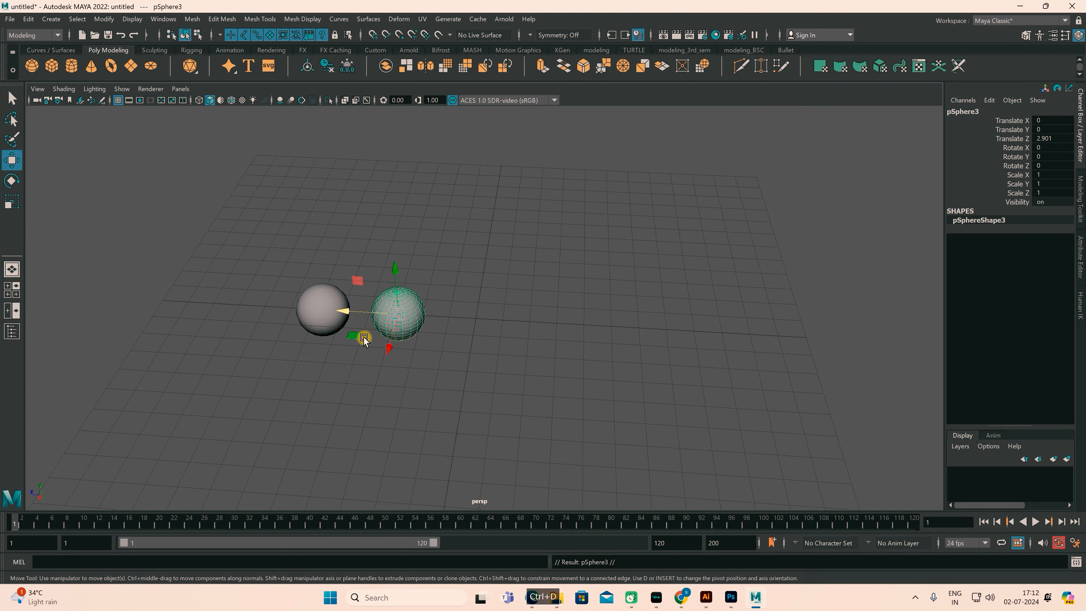
pyautogui.moveTo(384, 347); pyautogui.dragTo(461, 213)
pyautogui.hotkey('ctrl', 'd')
pyautogui.keyDown('alt'); pyautogui.moveTo(529, 301); pyautogui.dragTo(473, 349); pyautogui.keyUp('alt')
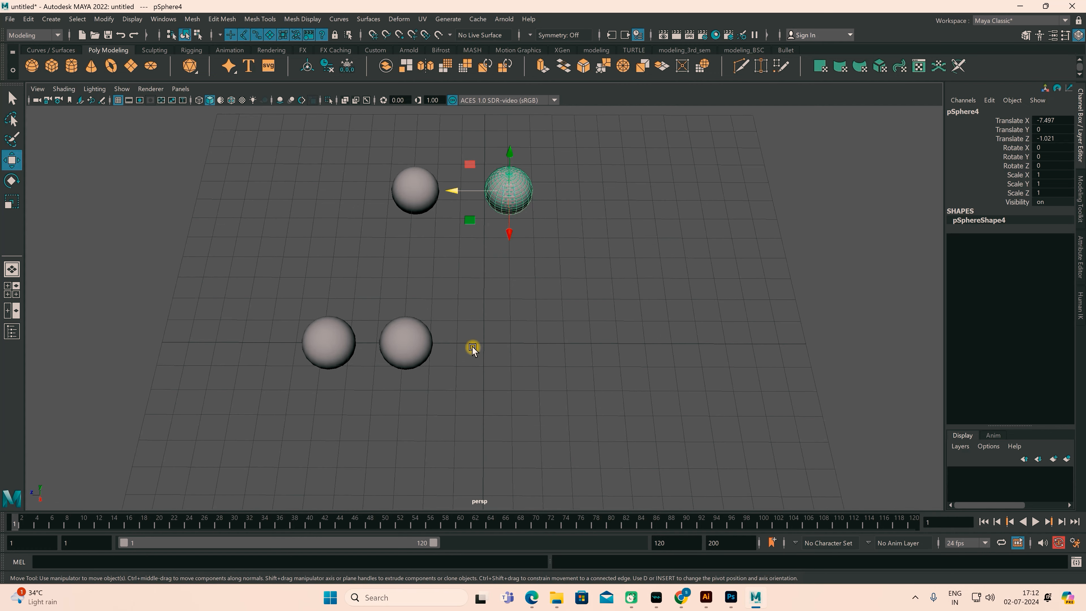
# Adjust the spacing by moving pSphere2 to about Z 1.66 and pSphere3 to about Z 3.5
pyautogui.click(401, 337)
pyautogui.moveTo(357, 347); pyautogui.dragTo(383, 348)
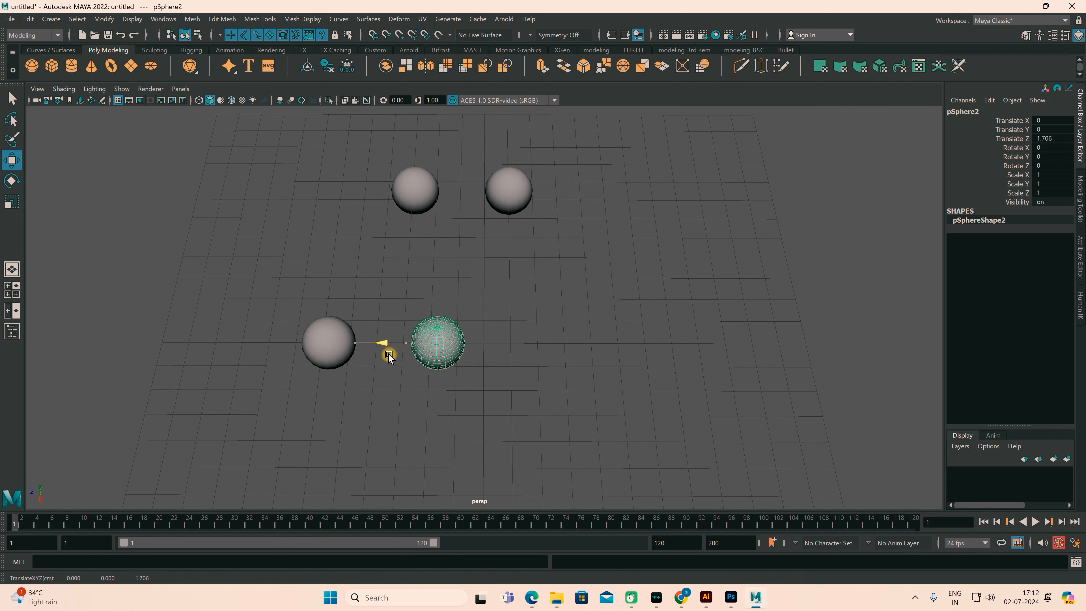
pyautogui.click(405, 192)
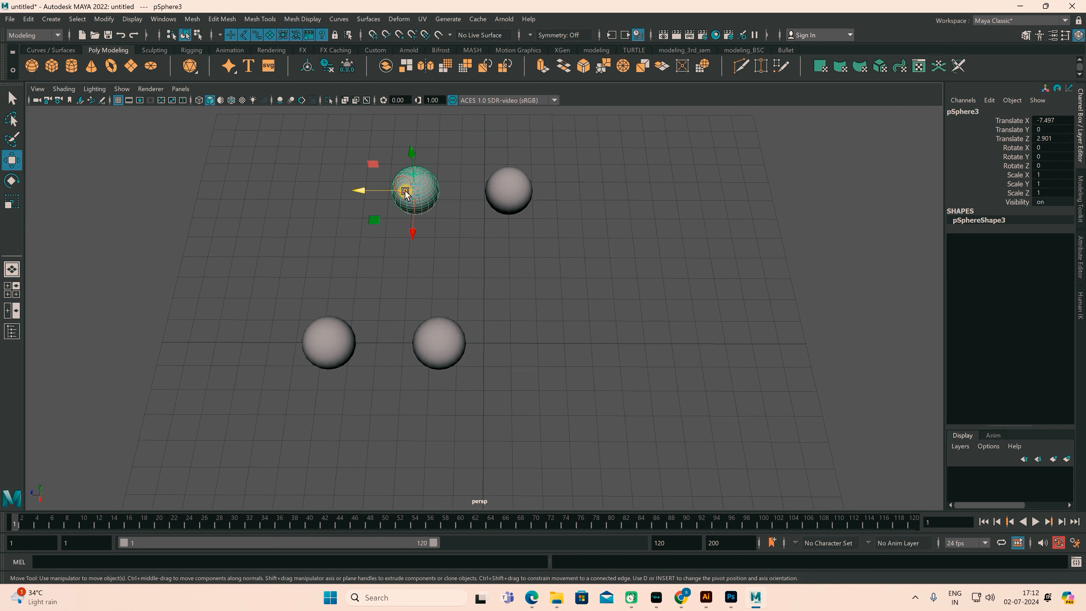
pyautogui.moveTo(361, 198); pyautogui.dragTo(325, 198)
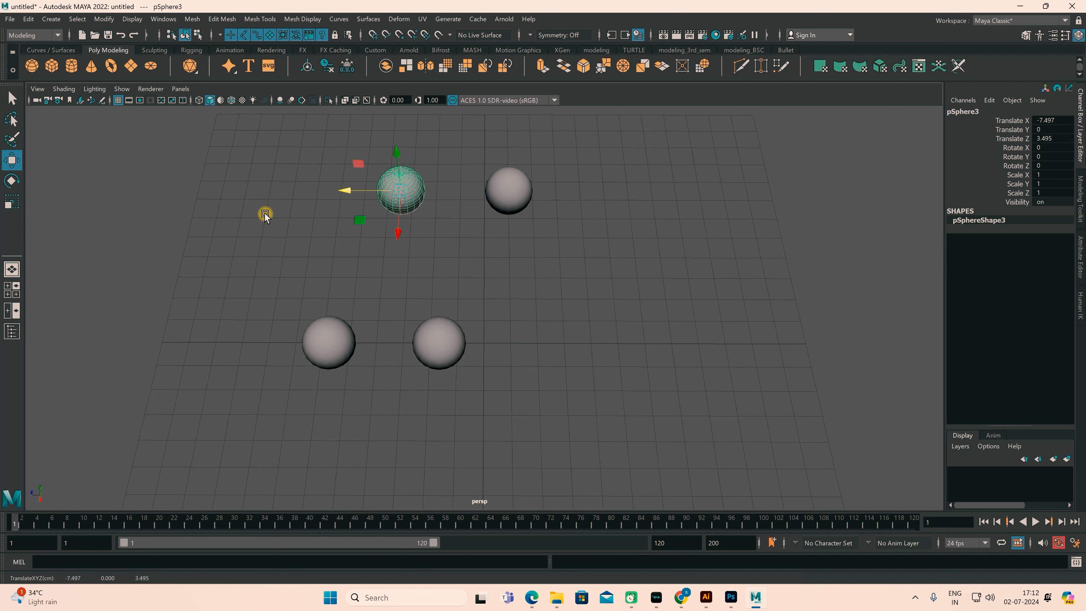
# Show the Outliner beside the viewport and select pSphere1 through pSphere4 one at a time to identify each
pyautogui.click(12, 332)
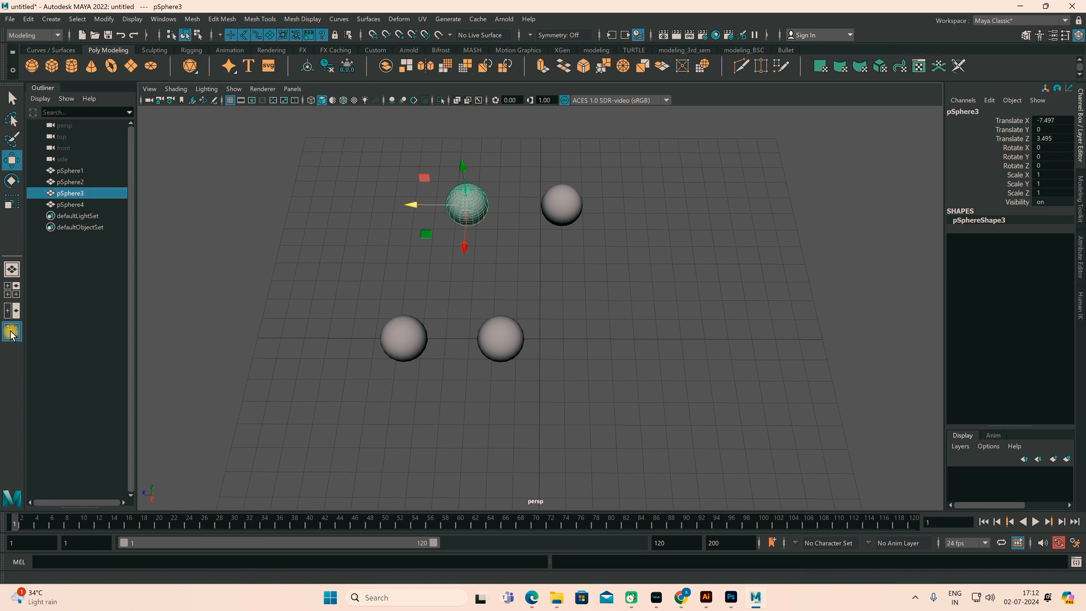
pyautogui.click(70, 170)
pyautogui.click(71, 182)
pyautogui.click(70, 192)
pyautogui.click(72, 204)
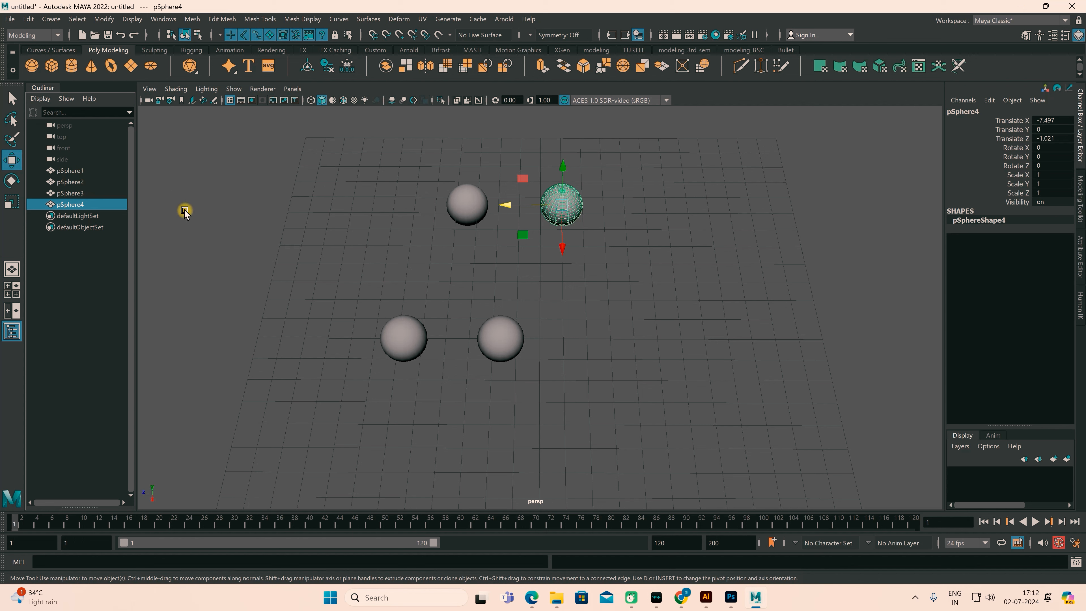
# Try selecting all four spheres in the Outliner and with a marquee in the viewport, and clear the selection
pyautogui.click(70, 171)
pyautogui.keyDown('shift'); pyautogui.click(70, 182); pyautogui.keyUp('shift')
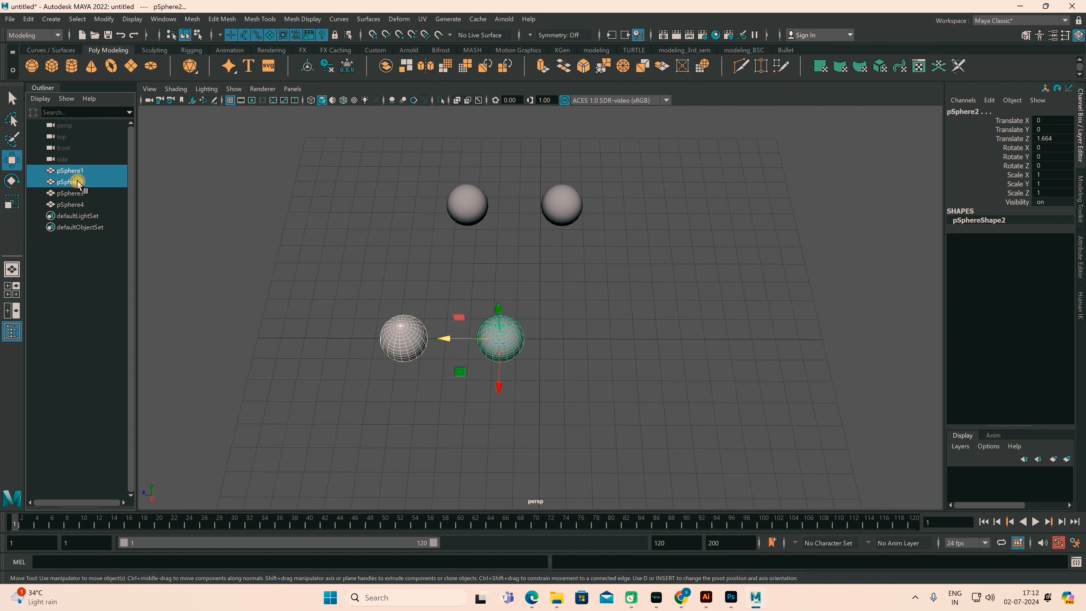
pyautogui.keyDown('shift'); pyautogui.click(71, 193); pyautogui.keyUp('shift')
pyautogui.keyDown('shift'); pyautogui.click(69, 204); pyautogui.keyUp('shift')
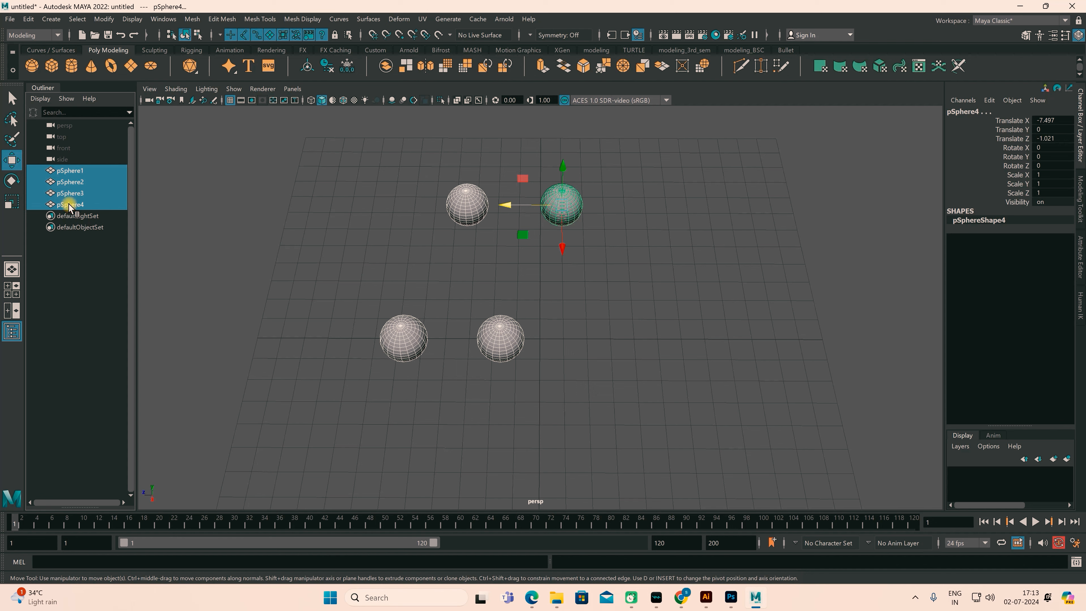
pyautogui.moveTo(338, 147); pyautogui.dragTo(722, 432)
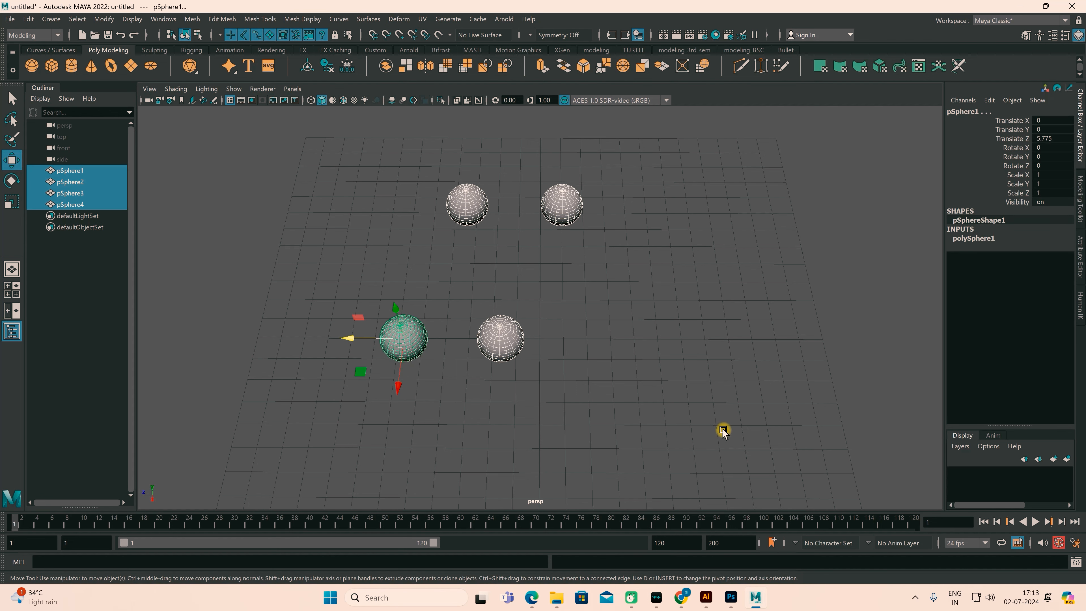
pyautogui.click(97, 287)
# Group pSphere1 through pSphere4, and briefly expand the group in the Outliner to check its members
pyautogui.click(71, 170)
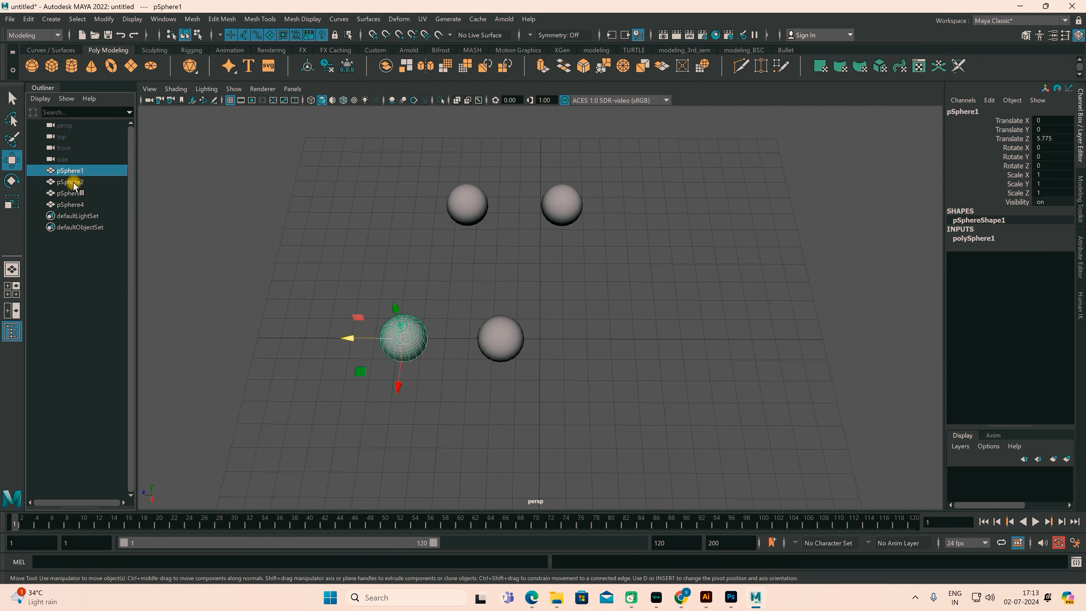
pyautogui.keyDown('shift'); pyautogui.click(71, 182); pyautogui.keyUp('shift')
pyautogui.keyDown('shift'); pyautogui.click(71, 194); pyautogui.keyUp('shift')
pyautogui.keyDown('shift'); pyautogui.click(71, 205); pyautogui.keyUp('shift')
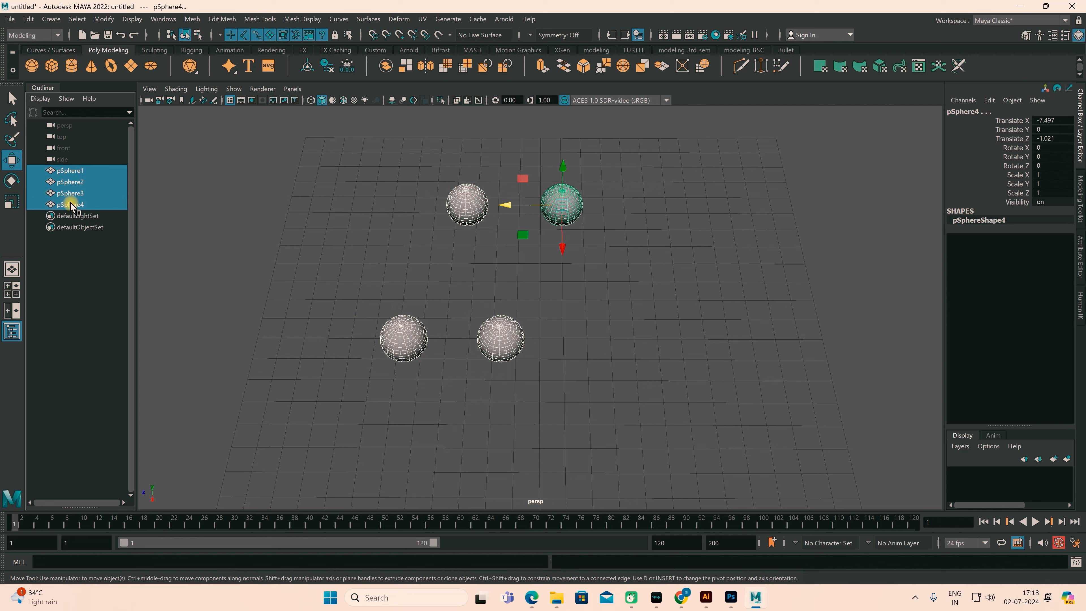
pyautogui.click(28, 19)
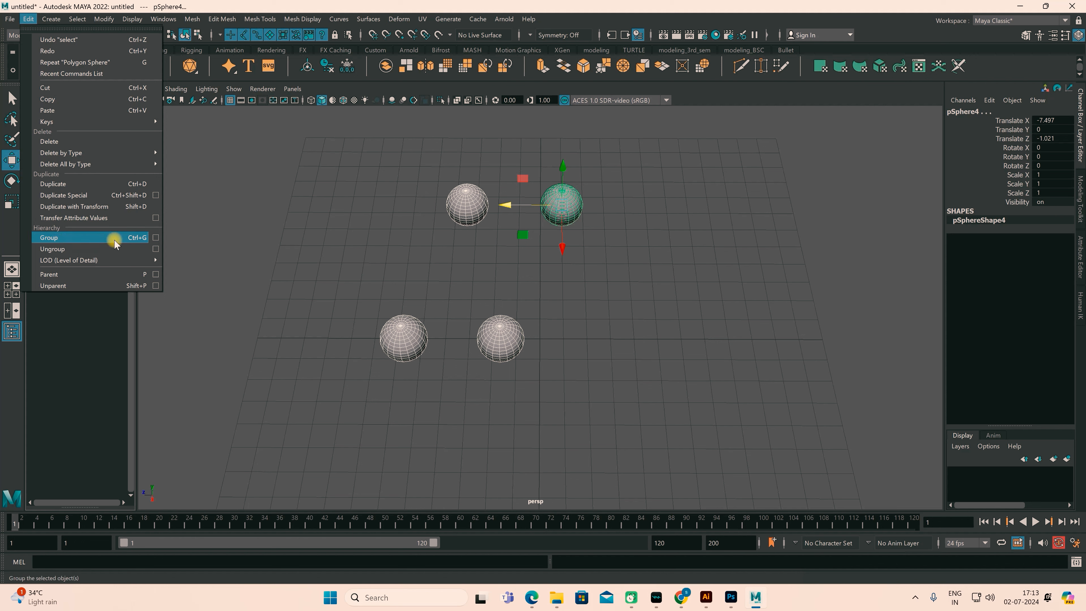
pyautogui.click(95, 238)
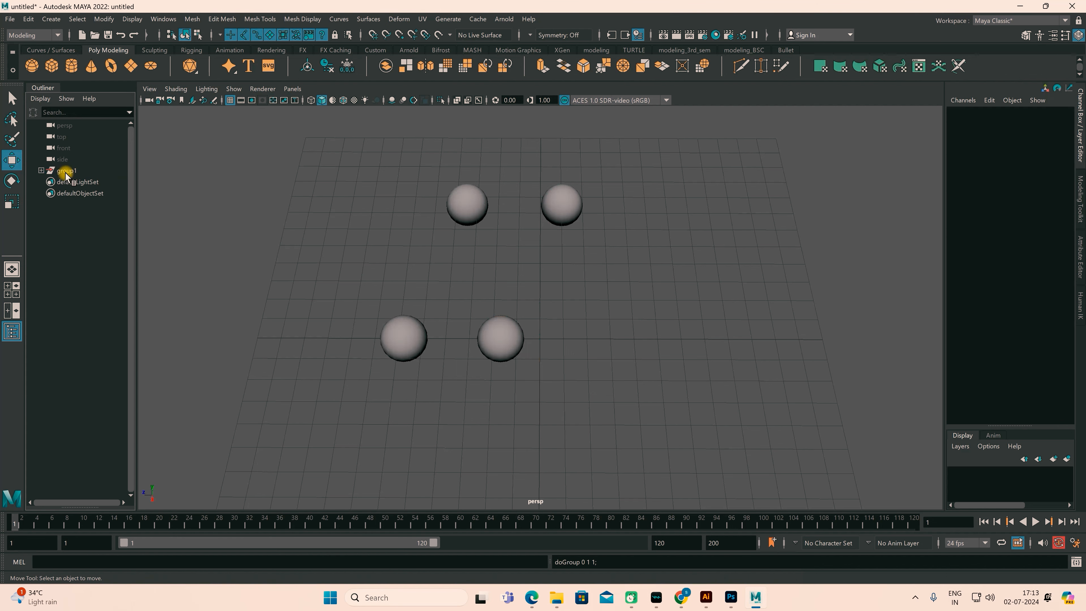
pyautogui.click(41, 170)
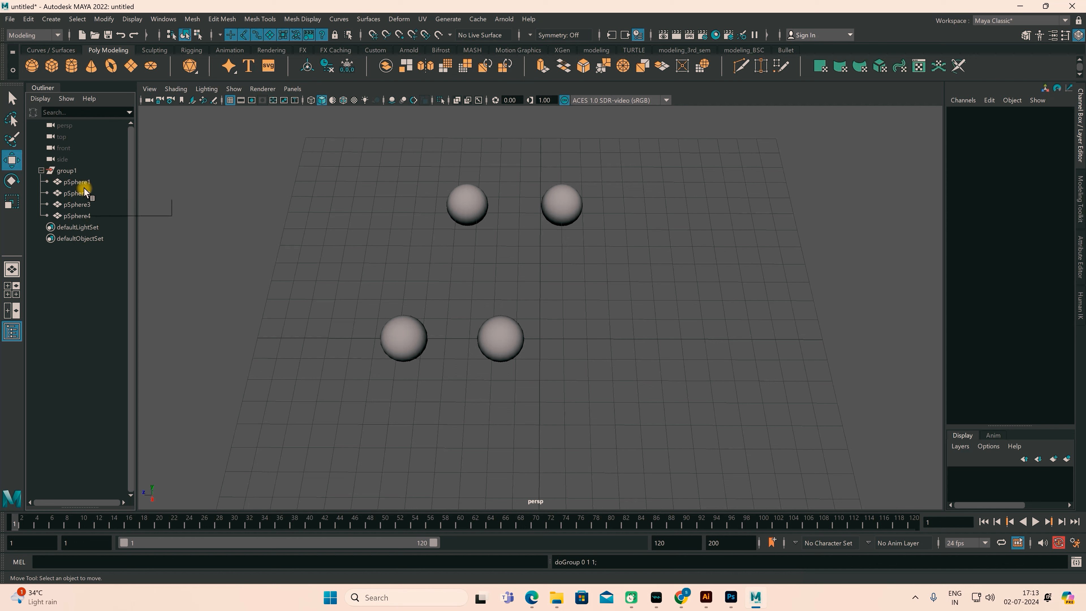
pyautogui.click(41, 170)
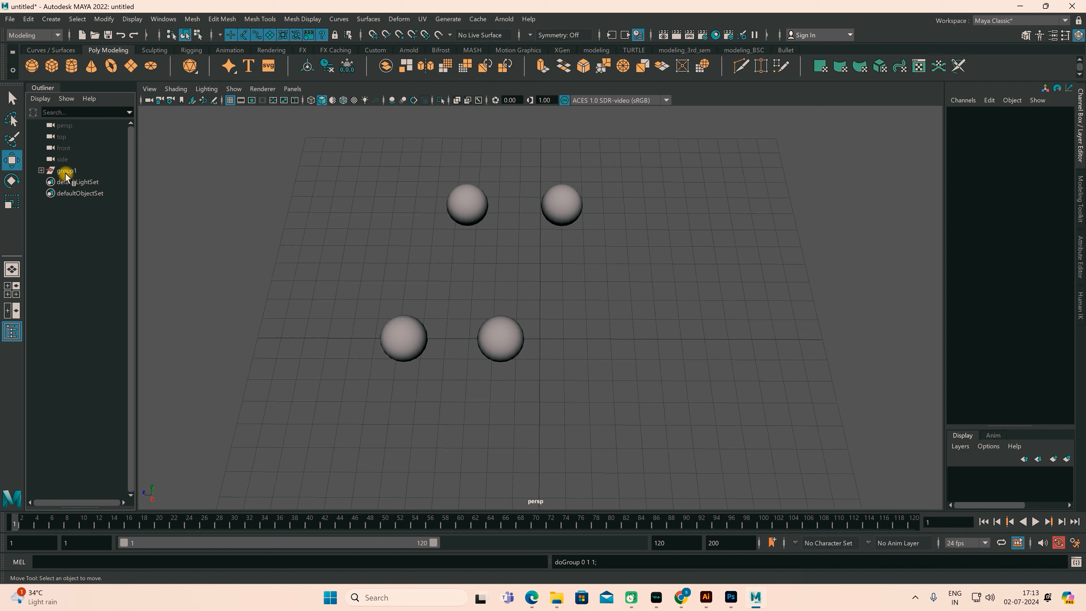
# Move the whole group along Z to about -2.55, selecting it first through a member sphere and again from the Outliner
pyautogui.click(401, 339)
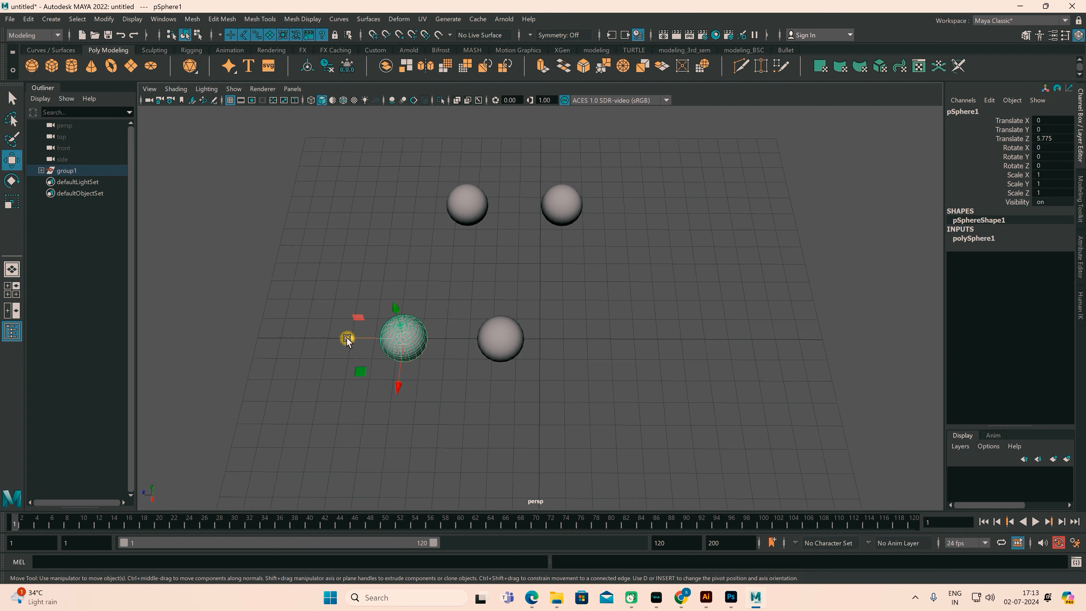
pyautogui.press('Up')
pyautogui.moveTo(484, 340); pyautogui.dragTo(561, 338)
pyautogui.click(44, 249)
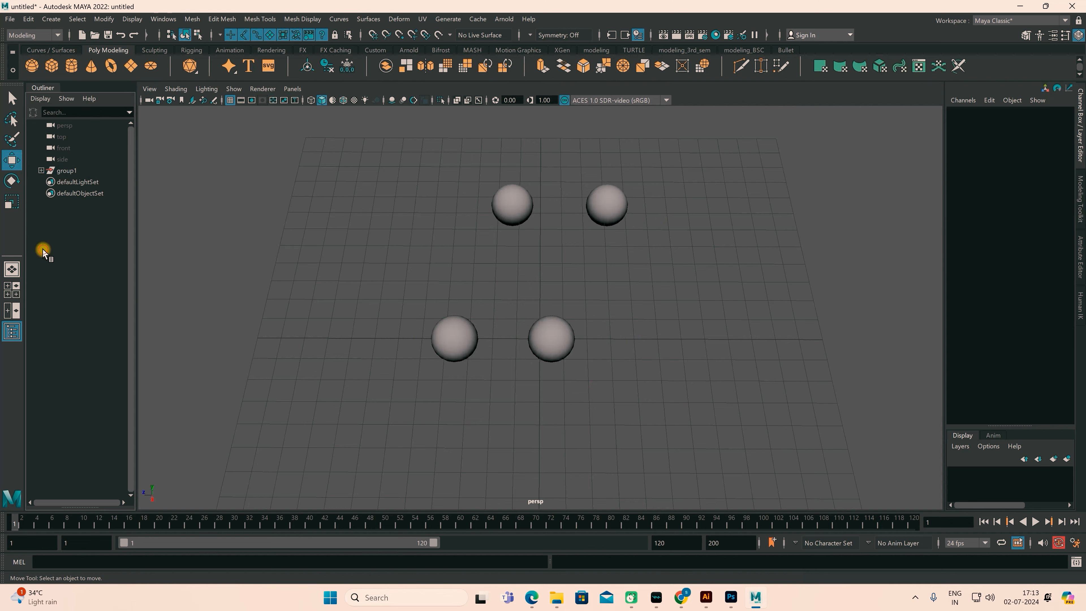
pyautogui.click(66, 171)
pyautogui.moveTo(541, 342)
pyautogui.mouseDown()
pyautogui.moveTo(625, 335)
pyautogui.moveTo(547, 359)
pyautogui.mouseUp()
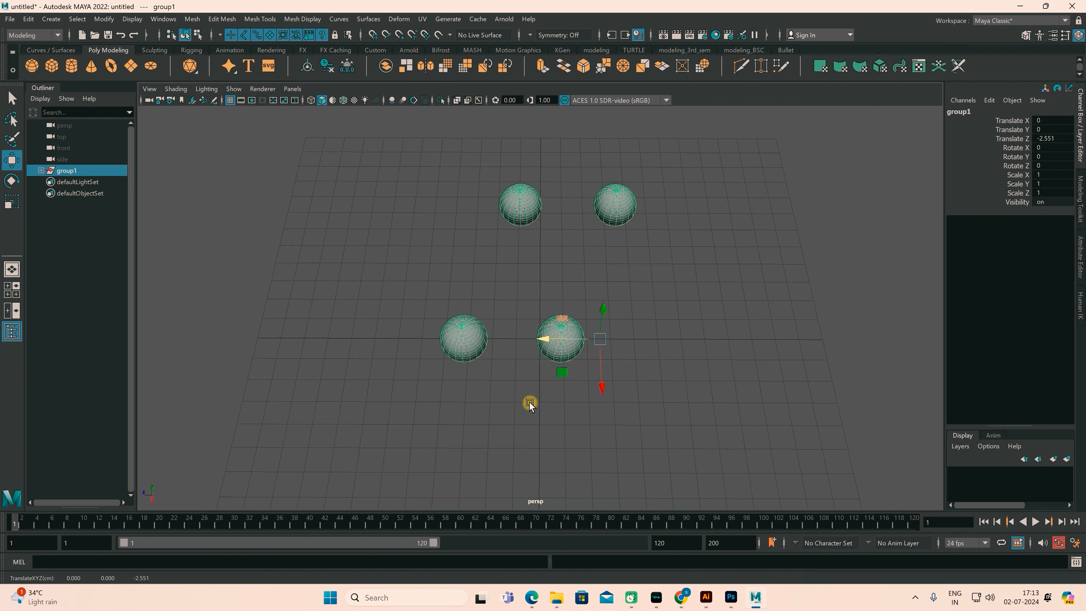
# Move pSphere1 alone along Z to about 5.74, and select its parent group and move that to about Z -3.39
pyautogui.click(464, 394)
pyautogui.click(463, 345)
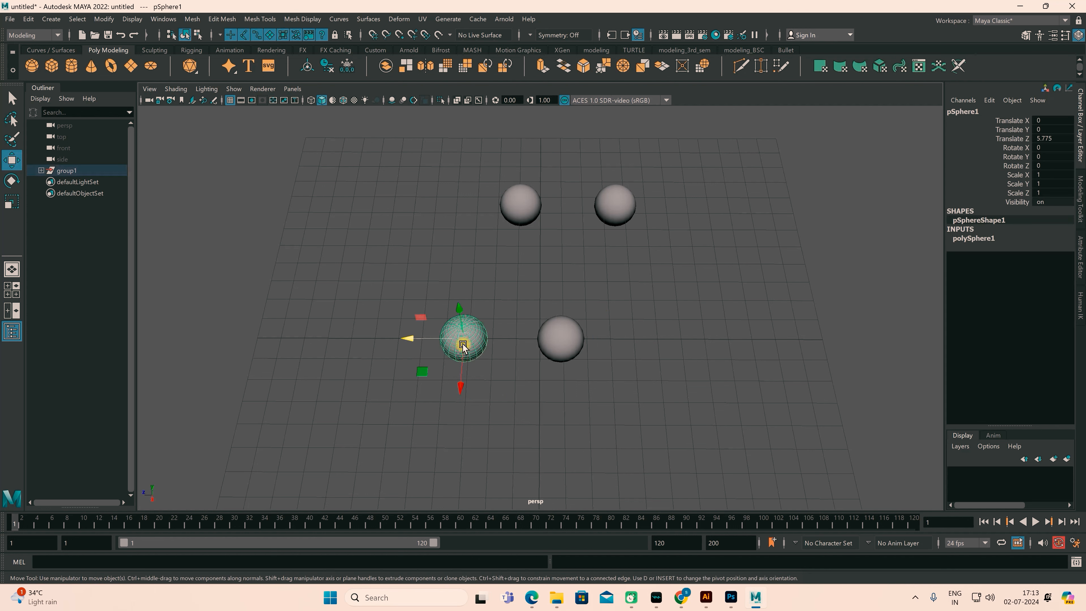
pyautogui.moveTo(406, 337); pyautogui.dragTo(402, 347)
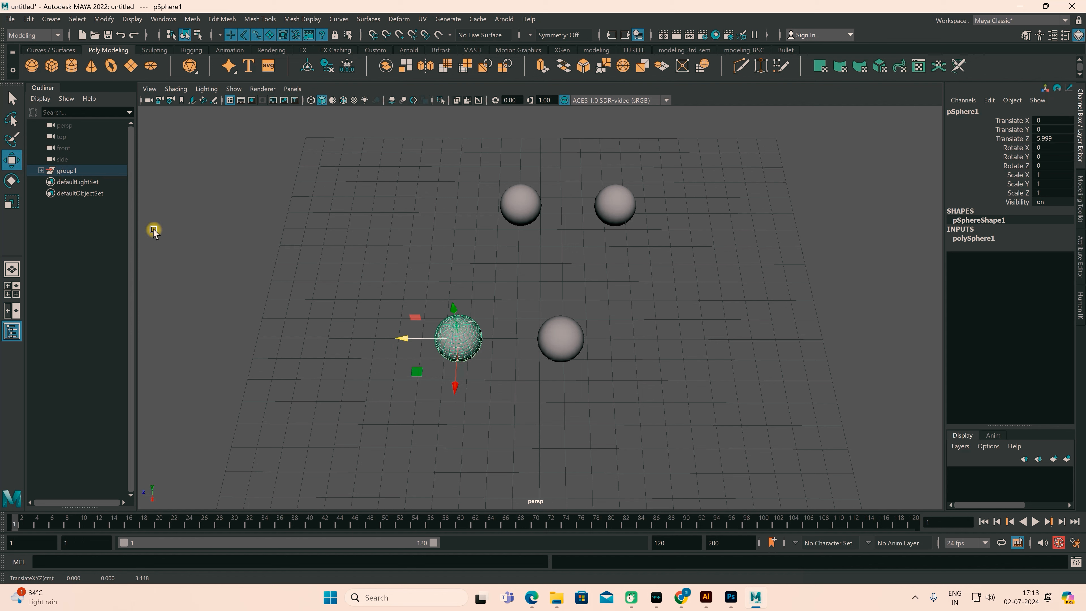
pyautogui.moveTo(405, 343); pyautogui.dragTo(410, 339)
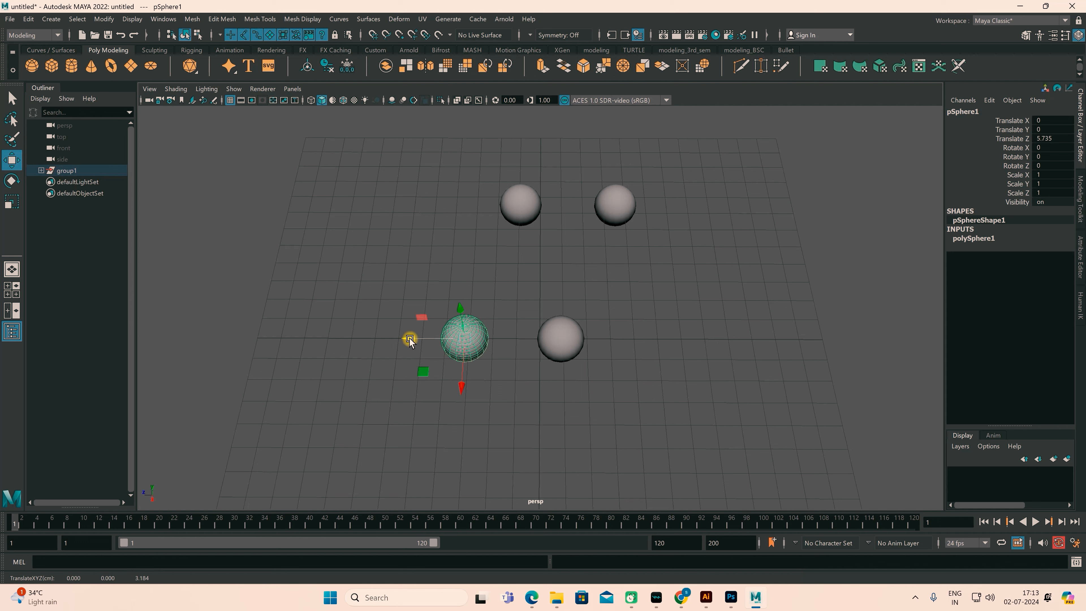
pyautogui.press('Up')
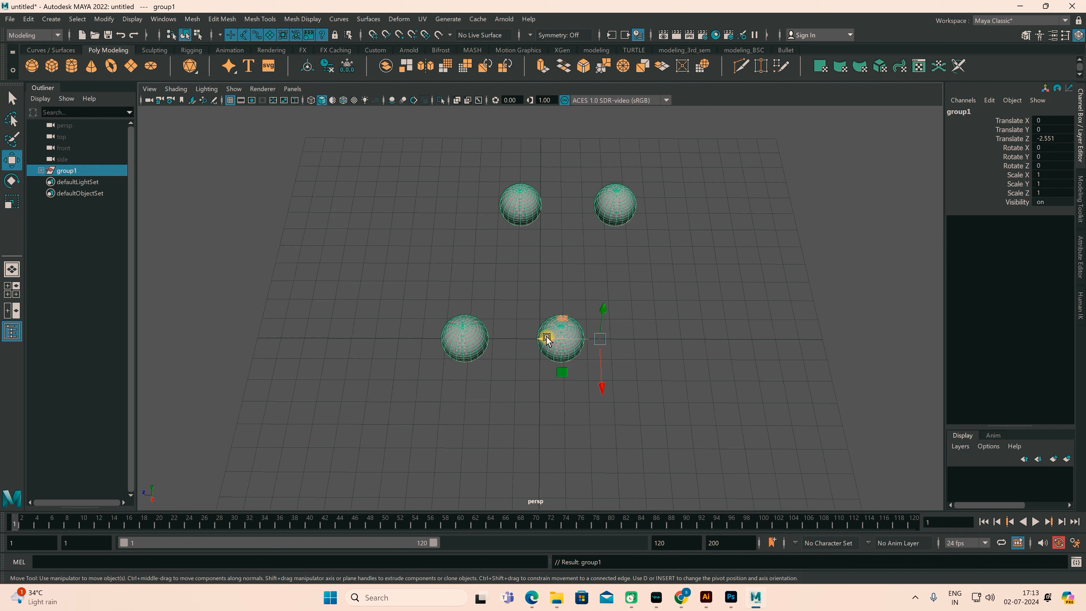
pyautogui.moveTo(546, 338)
pyautogui.mouseDown()
pyautogui.moveTo(406, 333)
pyautogui.moveTo(566, 337)
pyautogui.mouseUp()
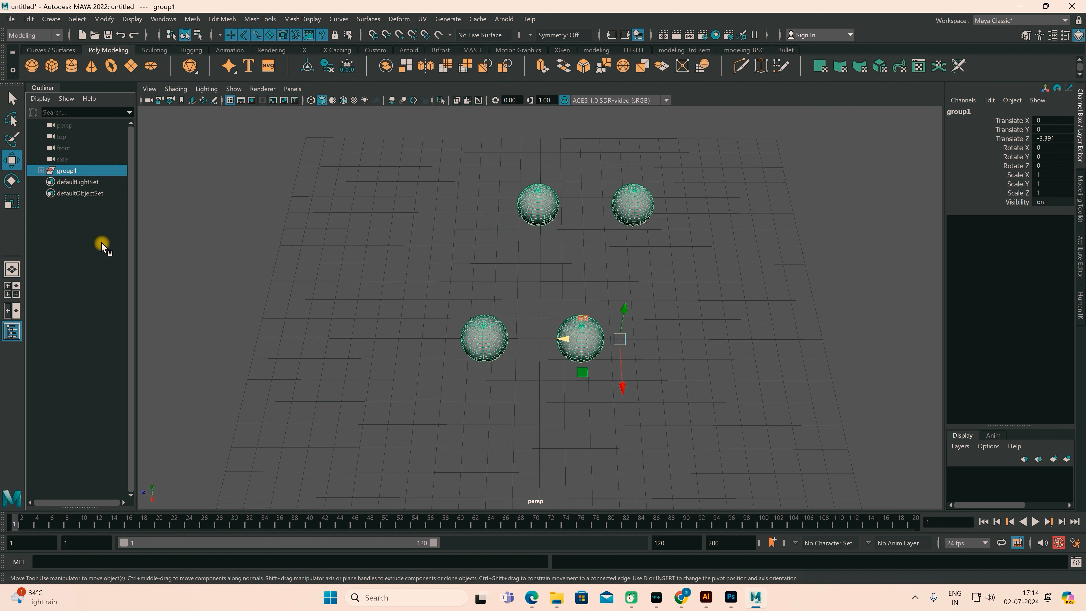
# Ungroup the four spheres and clear the selection
pyautogui.click(28, 19)
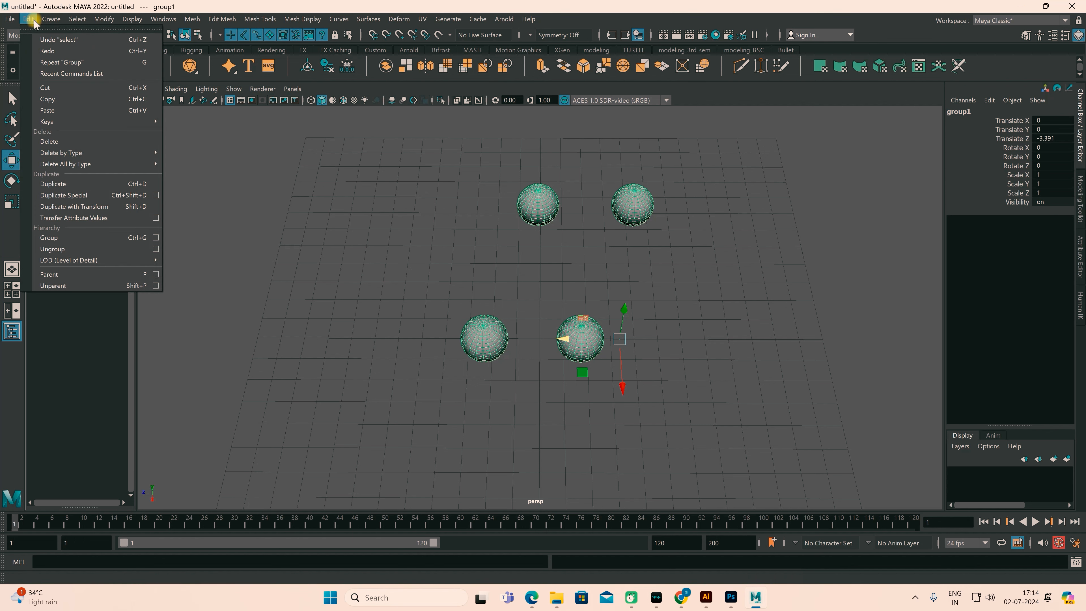
pyautogui.click(55, 250)
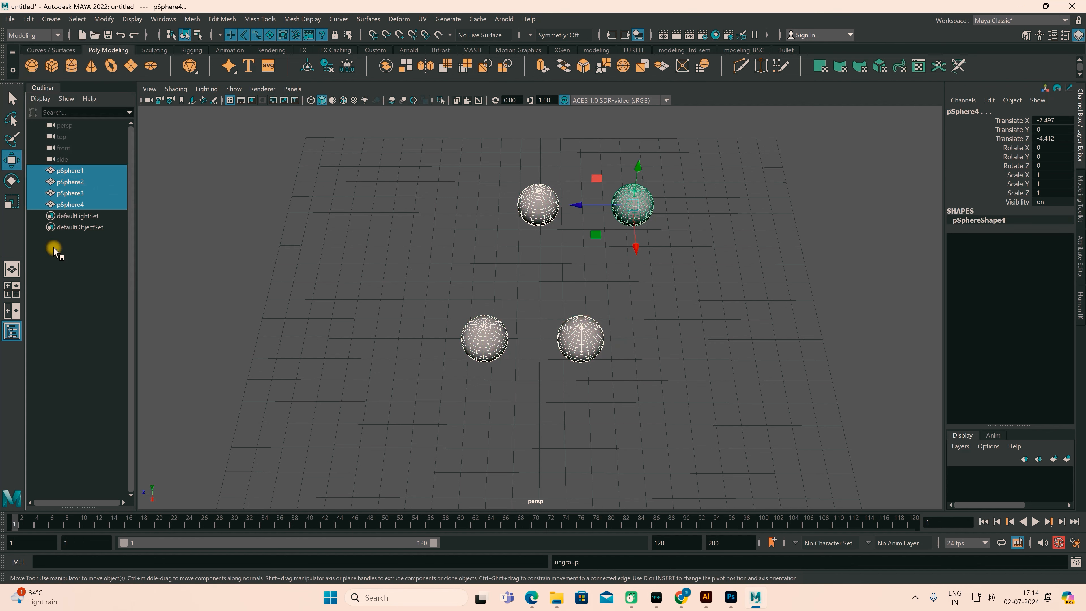
pyautogui.click(74, 298)
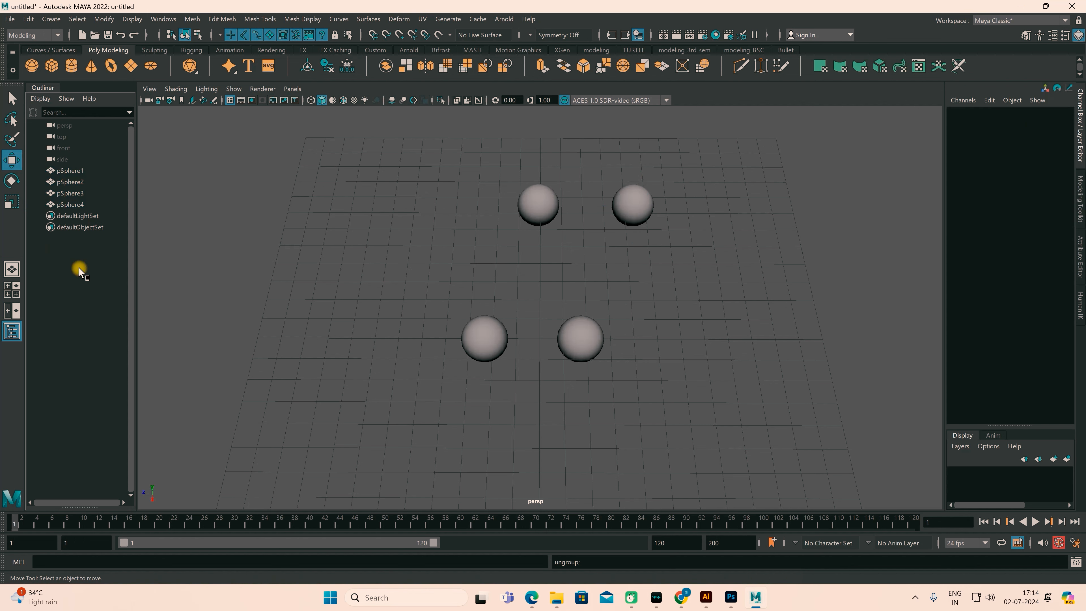
# Select pSphere1 through pSphere4 one by one to check that they are separate objects, and deselect everything
pyautogui.click(69, 171)
pyautogui.click(69, 182)
pyautogui.click(70, 194)
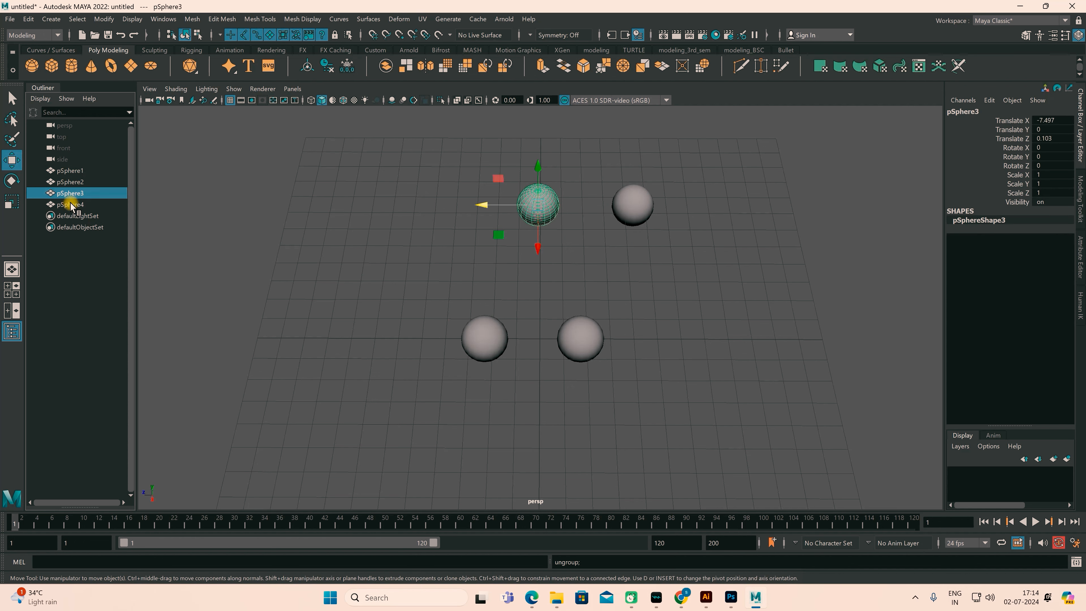
pyautogui.click(69, 204)
pyautogui.click(62, 342)
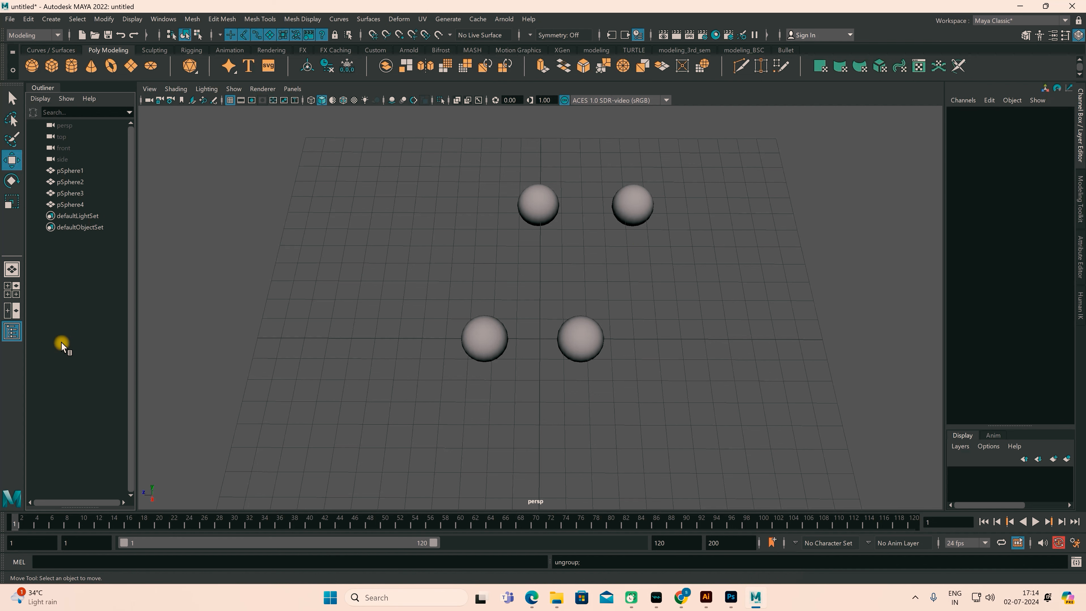
# Move pSphere3, pSphere1 and pSphere2 independently along Z, placing pSphere1 at about Z 4.76 and pSphere2 at about Z -2.98
pyautogui.click(525, 202)
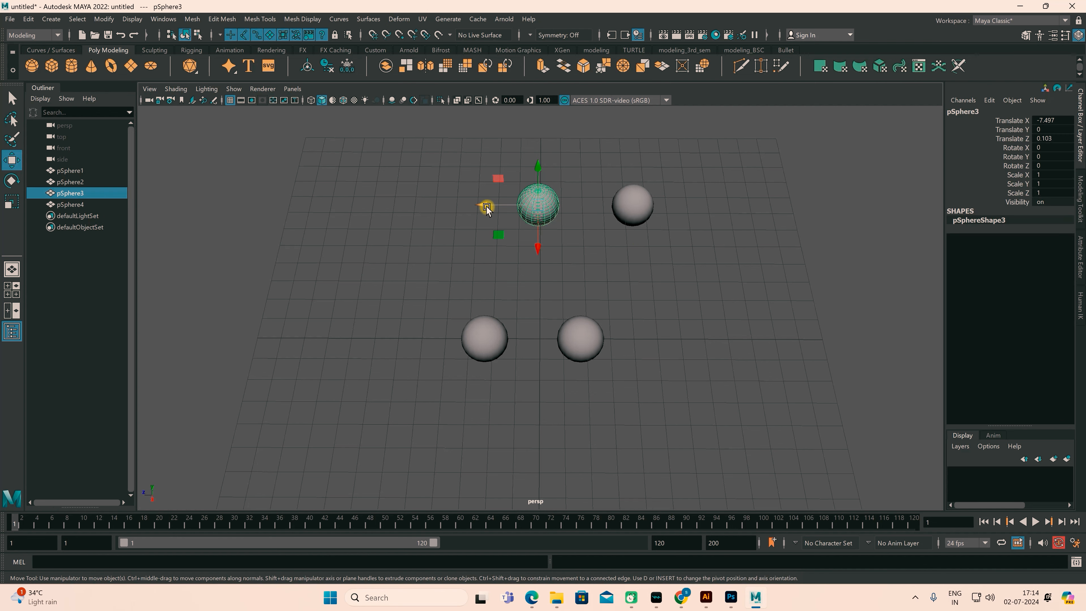
pyautogui.moveTo(487, 209); pyautogui.dragTo(407, 208)
pyautogui.click(484, 331)
pyautogui.moveTo(429, 339); pyautogui.dragTo(370, 338)
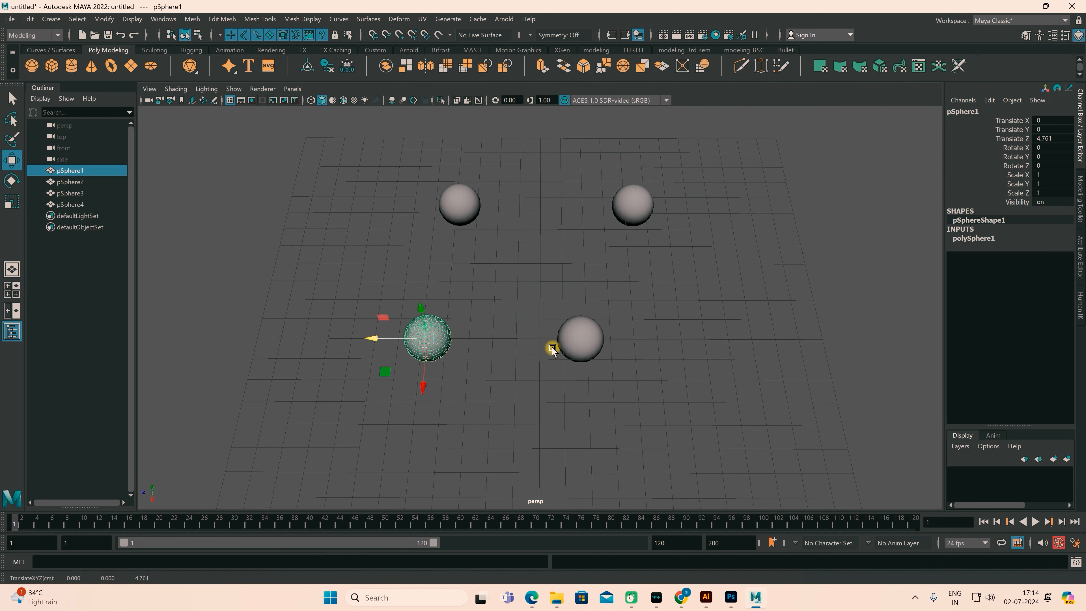
pyautogui.click(574, 343)
pyautogui.moveTo(526, 338); pyautogui.dragTo(555, 345)
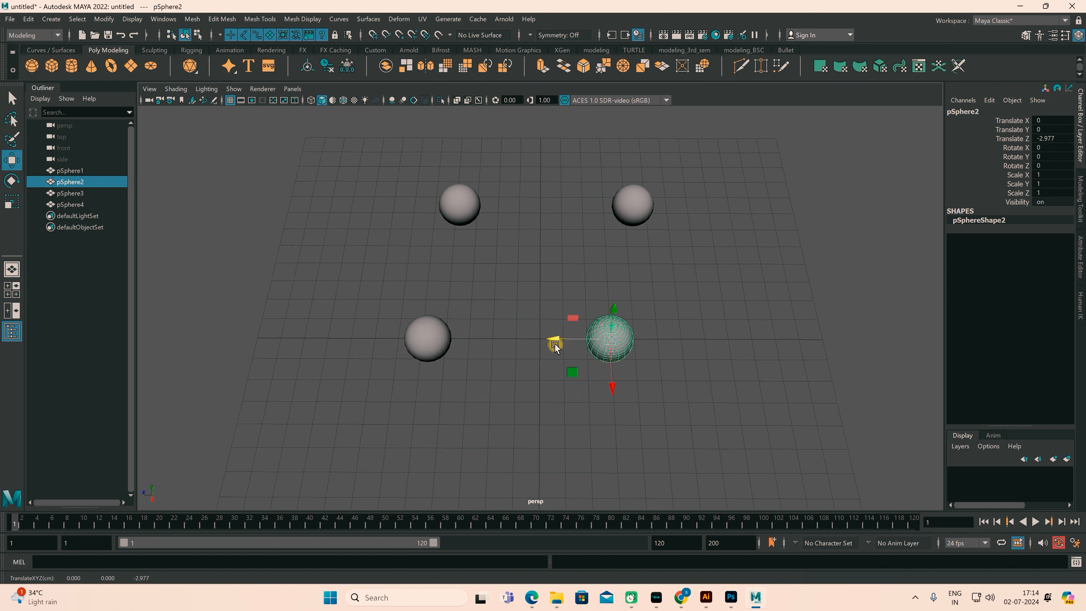
# Bring pSphere4 closer to pSphere2 and delete both of these spheres
pyautogui.click(629, 211)
pyautogui.moveTo(634, 207); pyautogui.dragTo(565, 273)
pyautogui.moveTo(551, 229); pyautogui.dragTo(676, 415)
pyautogui.press('Delete')
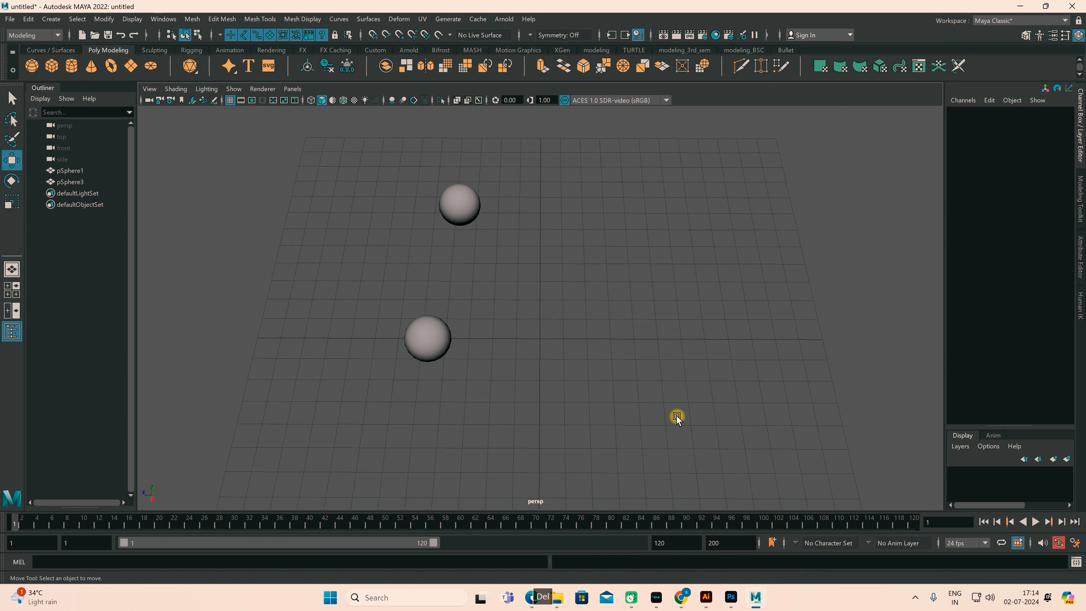
# Move pSphere1 along Z to about -1.5 and bring pSphere3 in line with it at about X -0.09, Z 3.86
pyautogui.click(448, 325)
pyautogui.moveTo(378, 338); pyautogui.dragTo(521, 342)
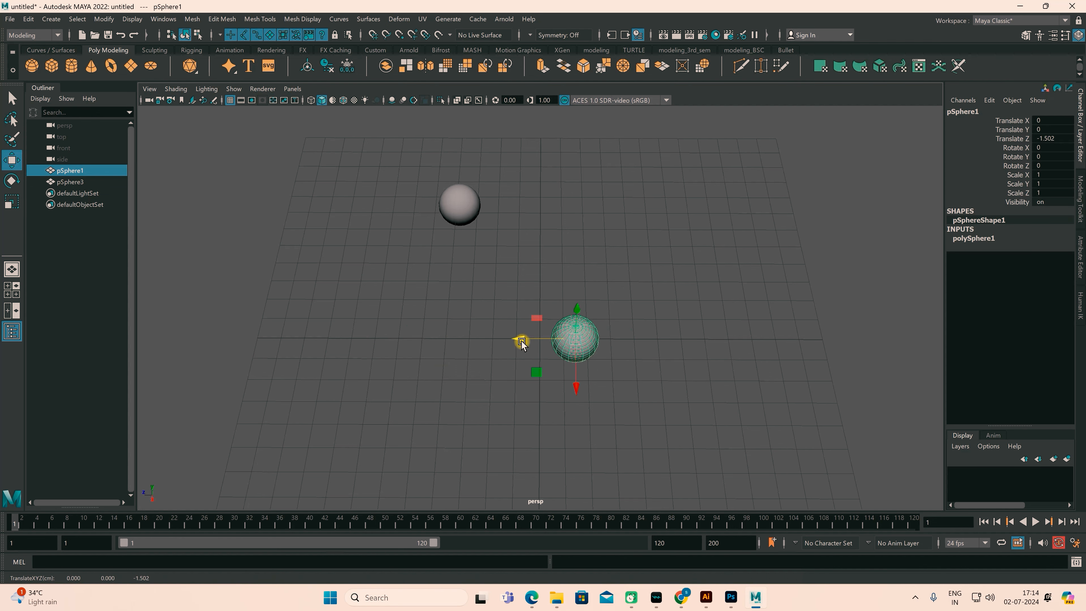
pyautogui.click(455, 199)
pyautogui.moveTo(449, 243); pyautogui.dragTo(482, 383)
# Raise both spheres together to about Y 1.07 and move pSphere1 alone along Z to about -3.35
pyautogui.moveTo(395, 285); pyautogui.dragTo(637, 389)
pyautogui.moveTo(448, 282); pyautogui.dragTo(446, 256)
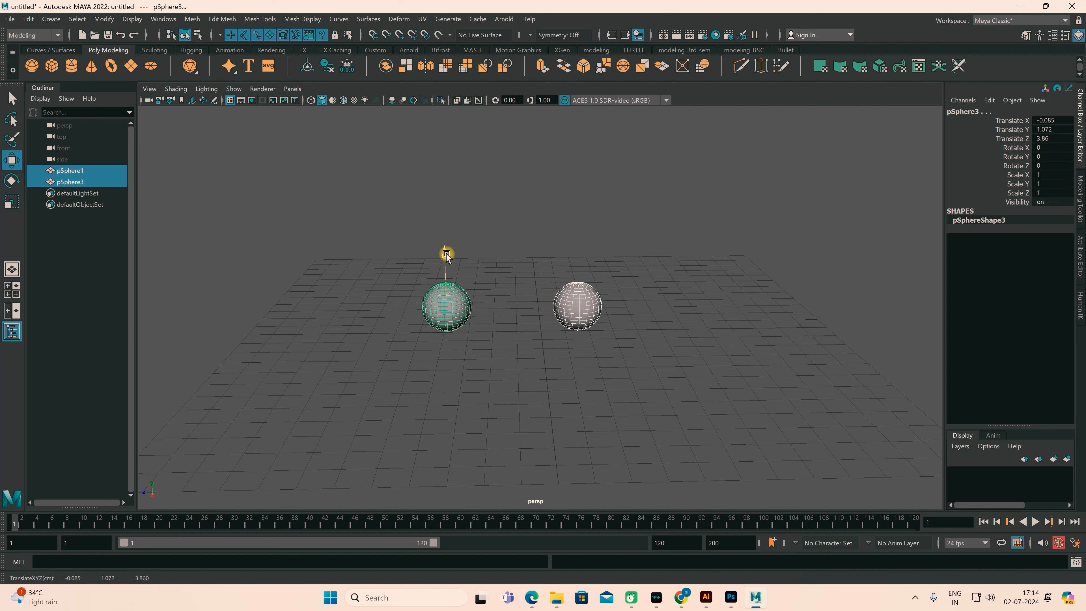
pyautogui.click(581, 389)
pyautogui.keyDown('alt'); pyautogui.moveTo(610, 392); pyautogui.dragTo(578, 404); pyautogui.keyUp('alt')
pyautogui.click(574, 327)
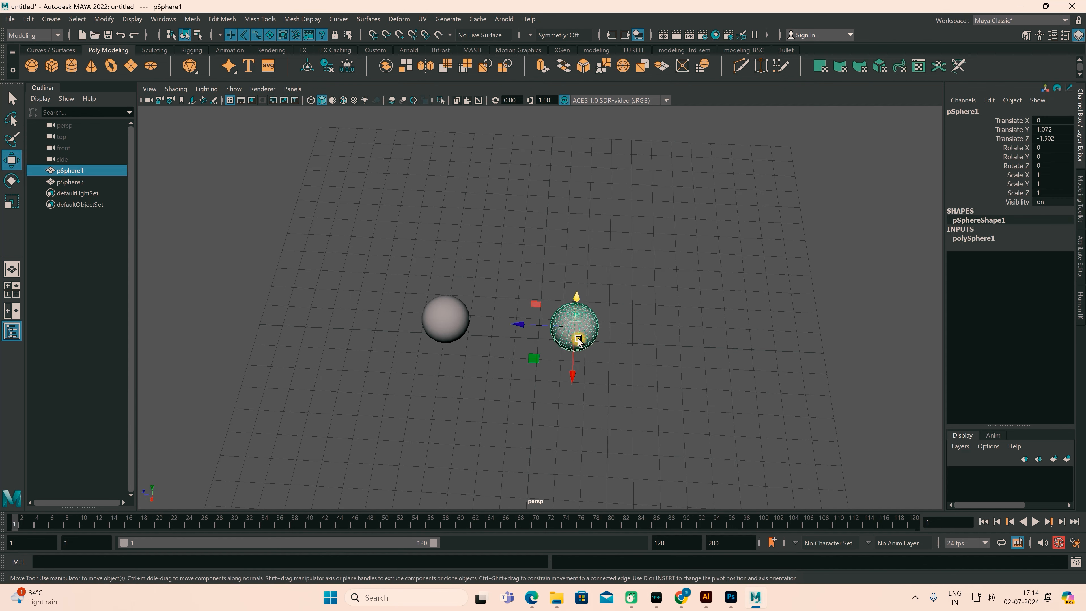
pyautogui.moveTo(523, 325); pyautogui.dragTo(567, 326, button='middle')
pyautogui.keyDown('alt'); pyautogui.moveTo(511, 380); pyautogui.dragTo(455, 290); pyautogui.keyUp('alt')
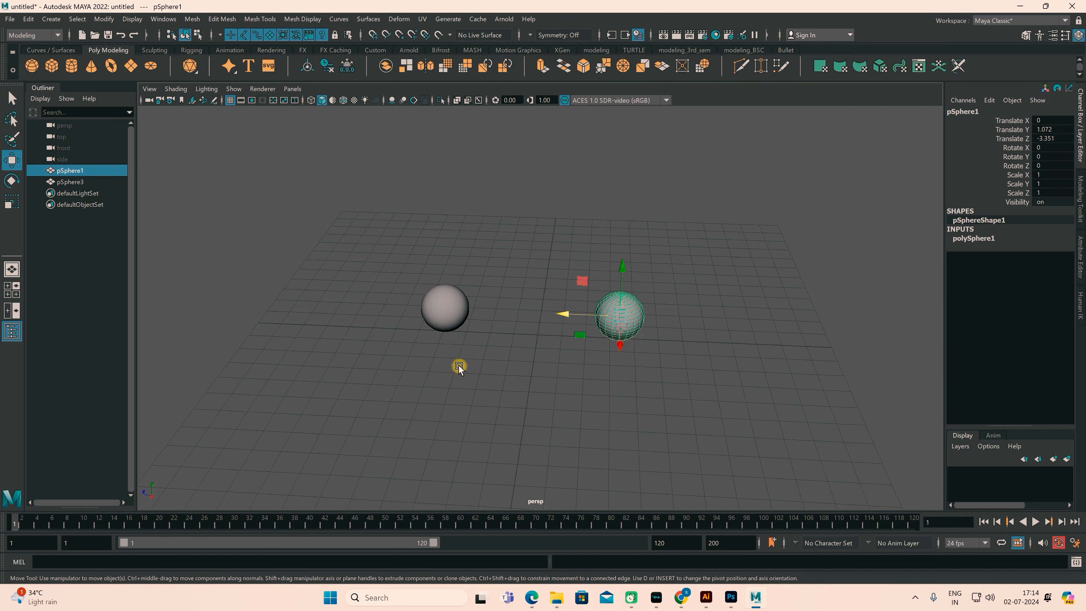
# Parent pSphere3 under pSphere1, selecting the child first and the parent last
pyautogui.click(444, 305)
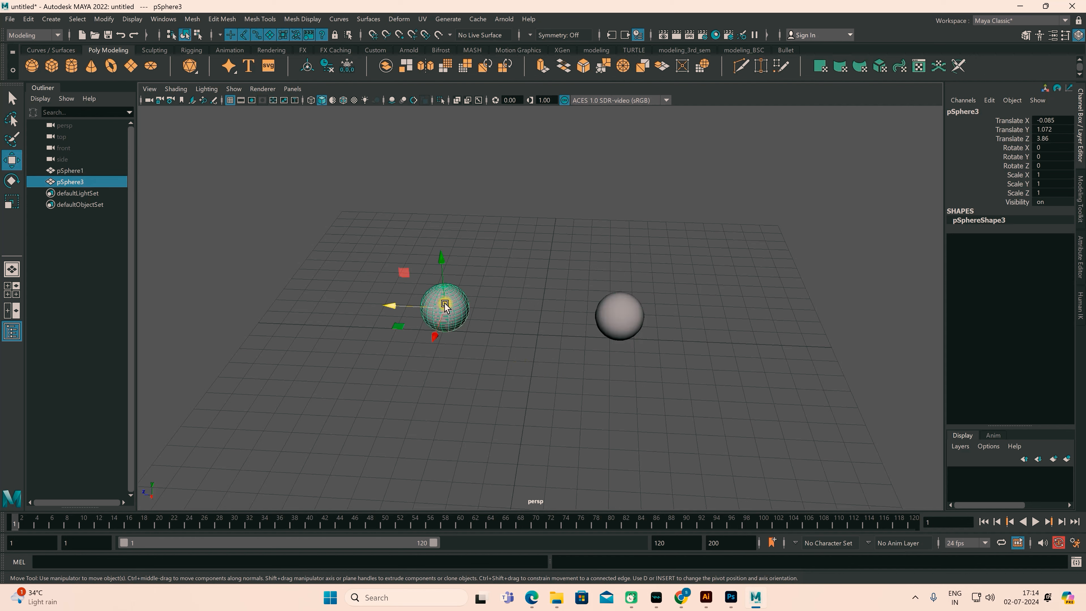
pyautogui.keyDown('shift'); pyautogui.click(633, 321); pyautogui.keyUp('shift')
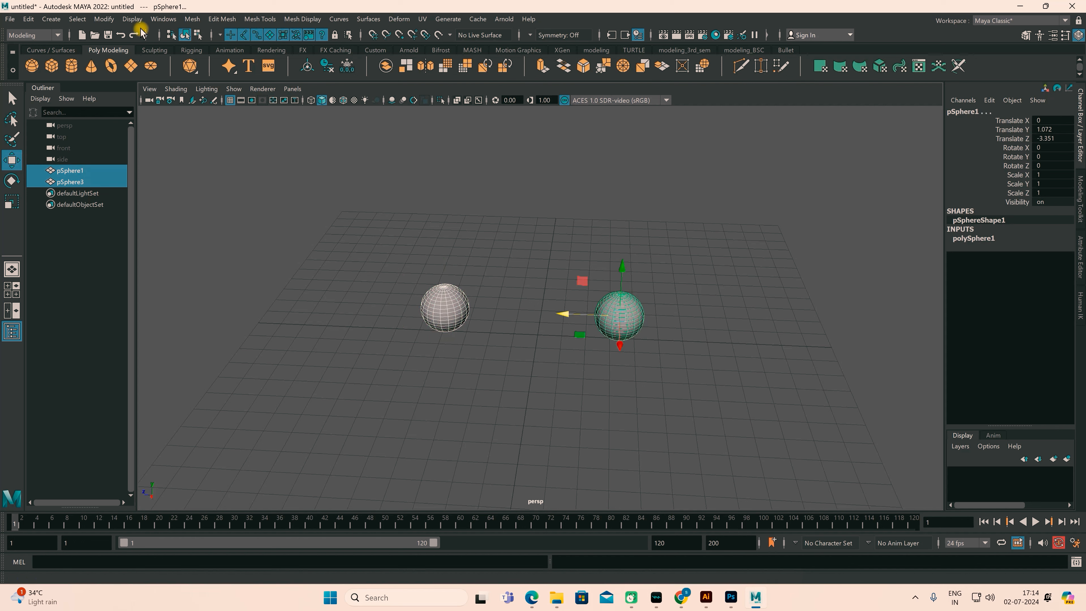
pyautogui.click(29, 19)
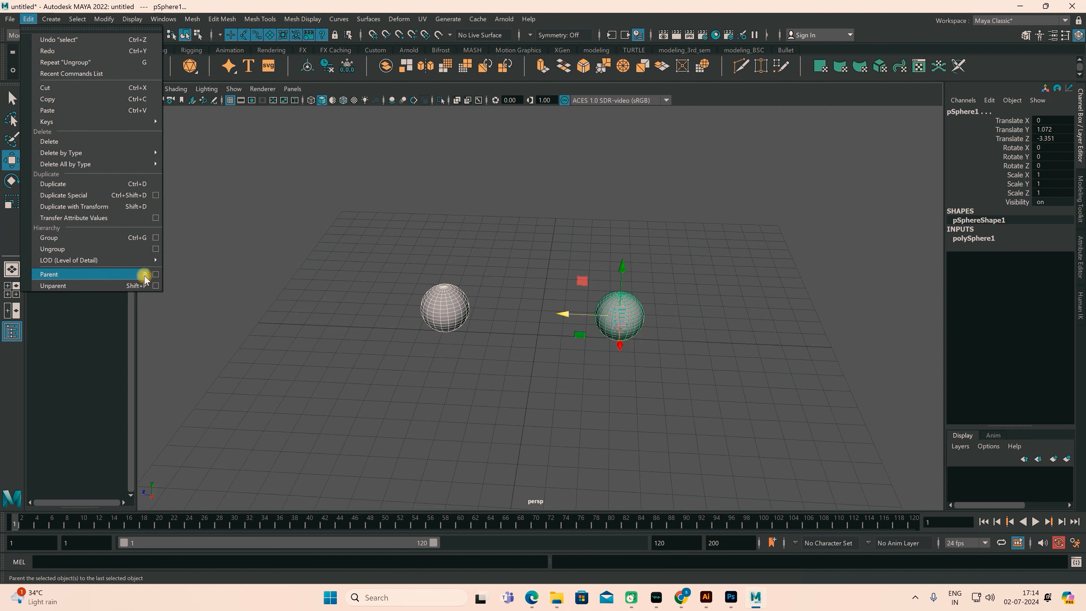
pyautogui.click(68, 276)
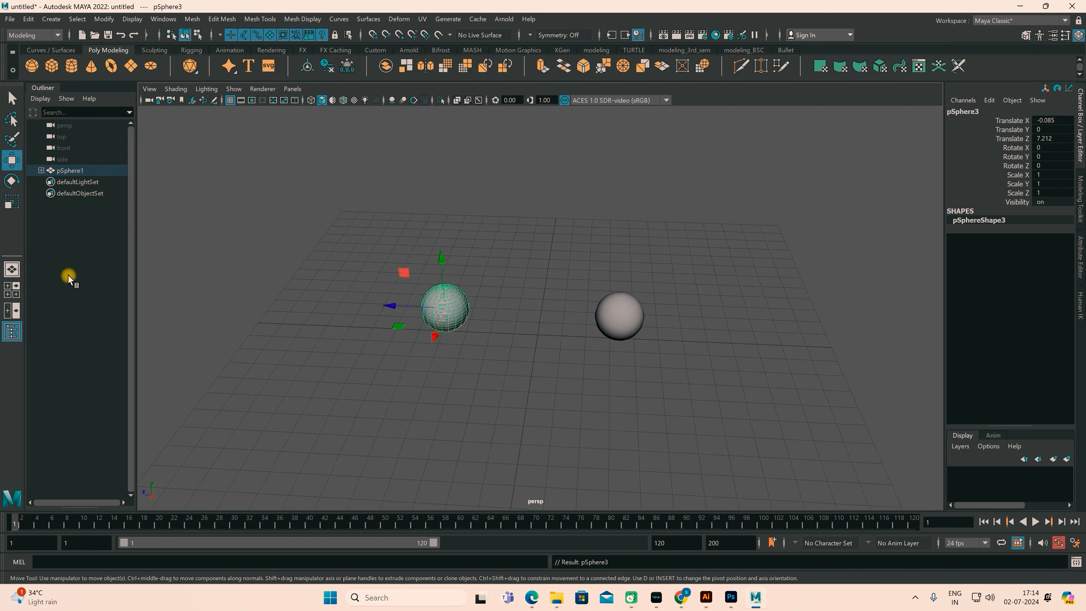
# Expand the pSphere1 hierarchy in the Outliner and select the parent and its child in turn to compare what gets highlighted
pyautogui.click(39, 171)
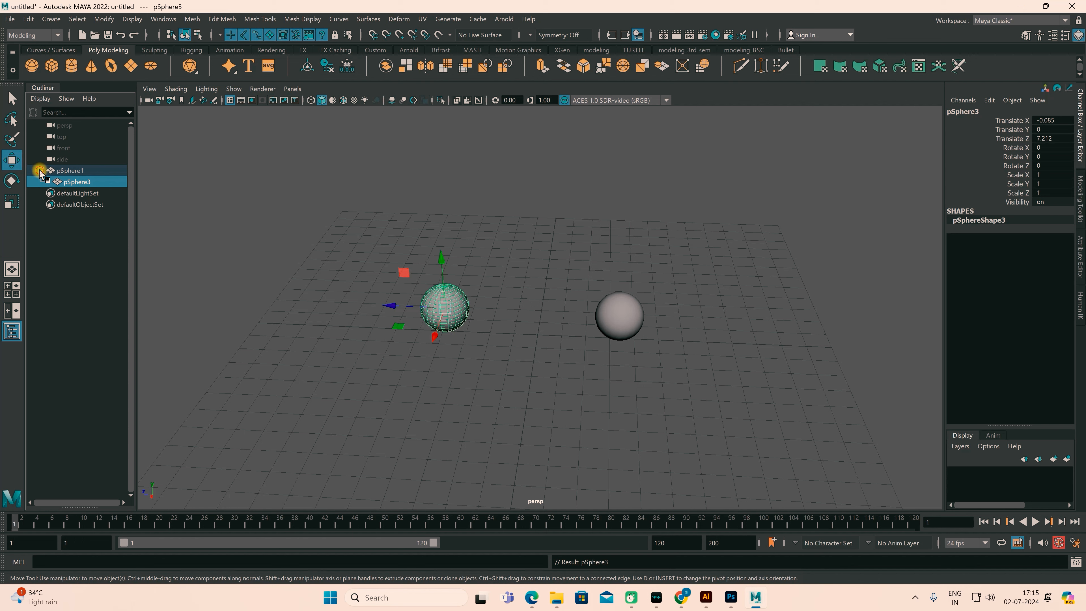
pyautogui.click(39, 171)
pyautogui.click(76, 171)
pyautogui.click(41, 170)
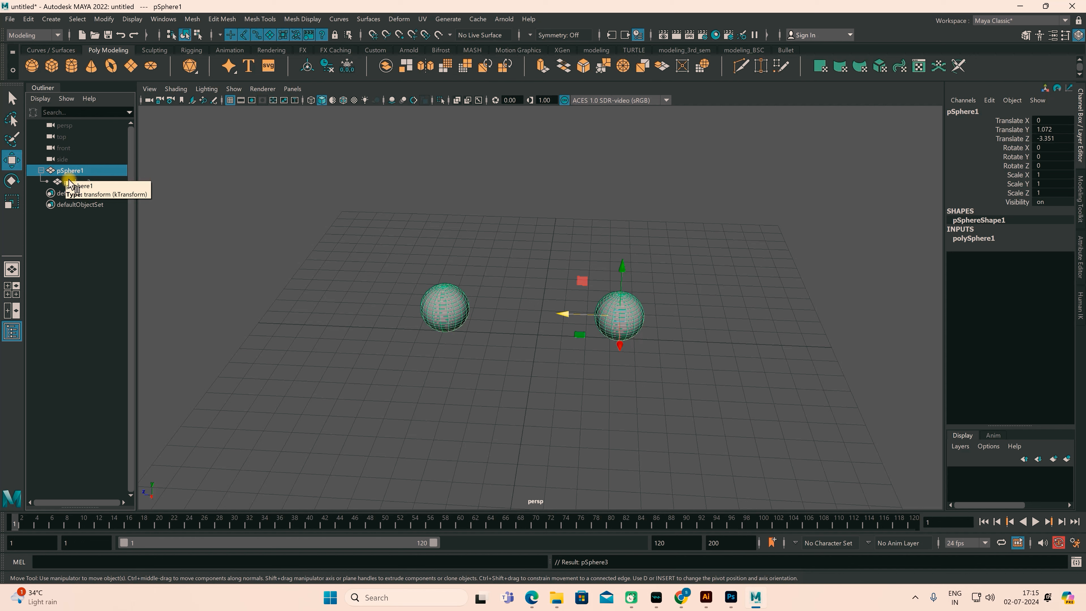
pyautogui.click(87, 182)
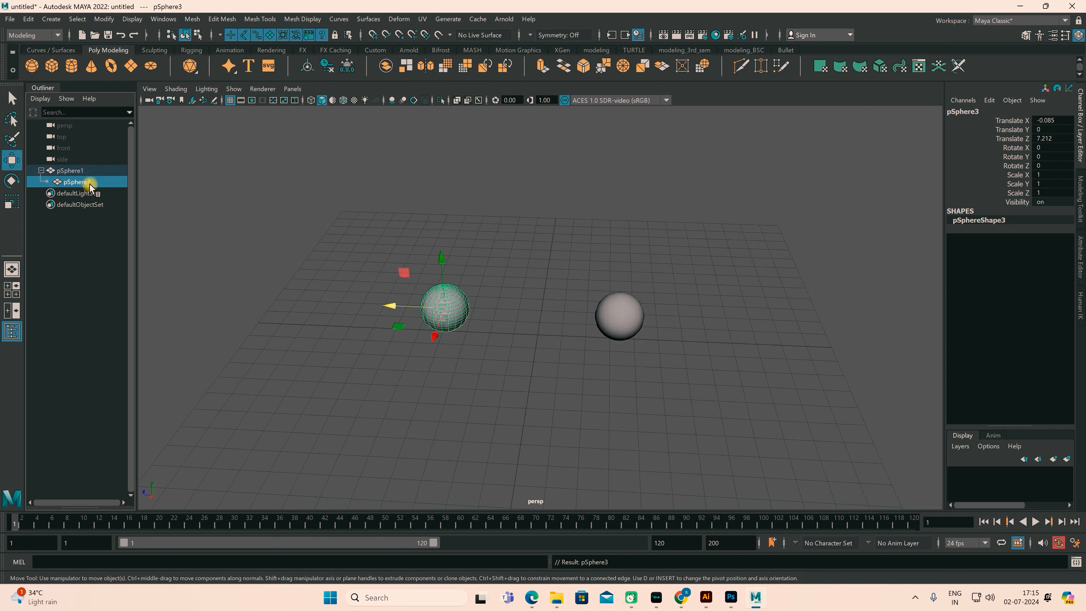
# Rotate the parent pSphere1, then its child pSphere3 alone, and pSphere1 again to about -24.3, 15.4, -5.3 degrees
pyautogui.click(77, 171)
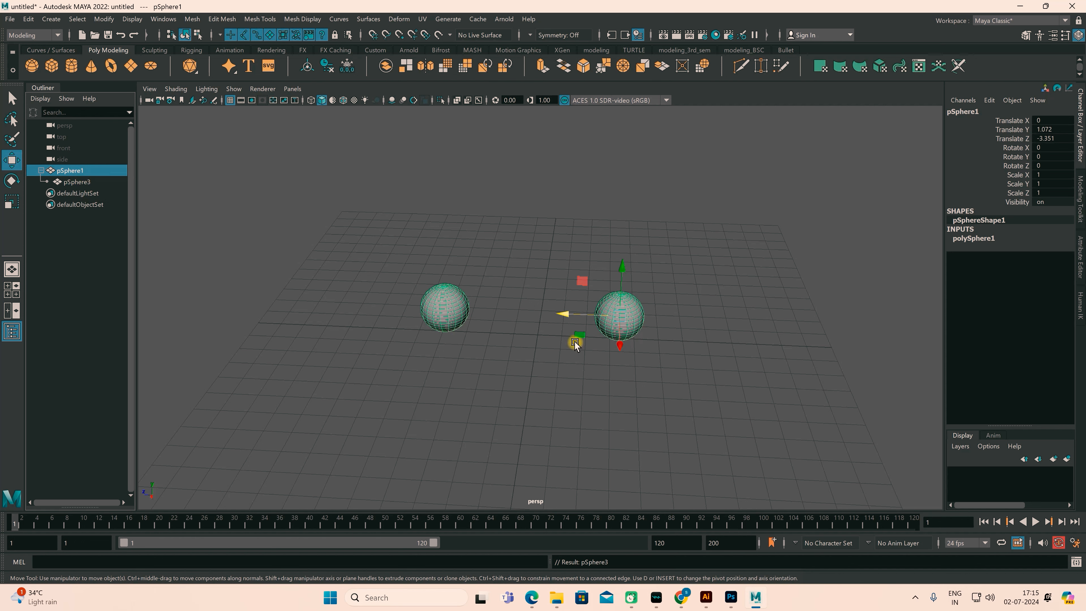
pyautogui.press('e')
pyautogui.moveTo(623, 310); pyautogui.dragTo(577, 269)
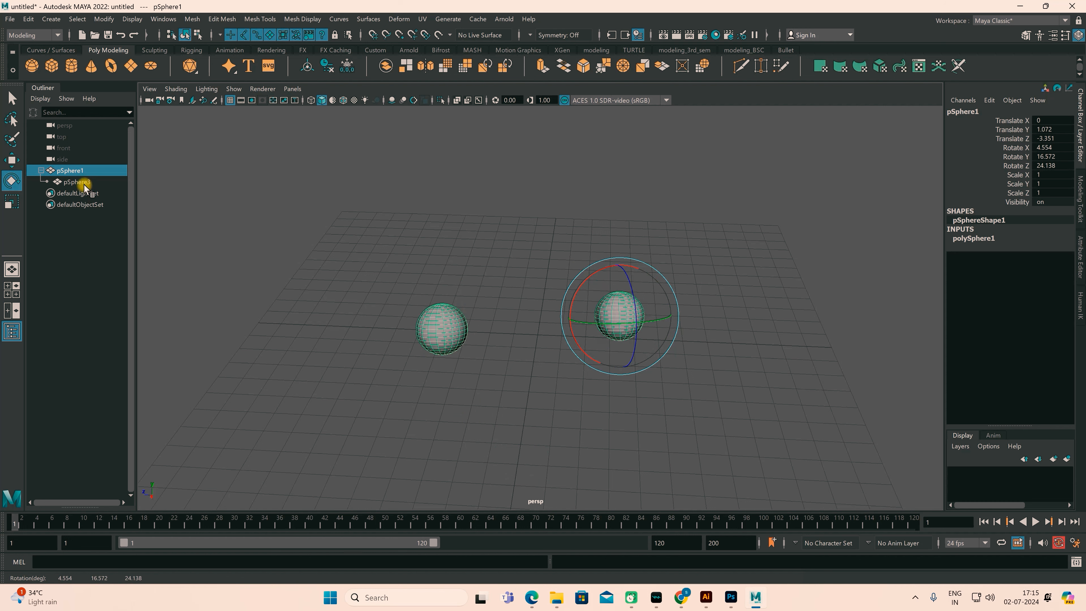
pyautogui.click(77, 182)
pyautogui.moveTo(458, 318)
pyautogui.mouseDown()
pyautogui.moveTo(422, 344)
pyautogui.moveTo(475, 300)
pyautogui.moveTo(405, 313)
pyautogui.moveTo(463, 338)
pyautogui.moveTo(431, 293)
pyautogui.moveTo(448, 316)
pyautogui.mouseUp()
pyautogui.click(87, 171)
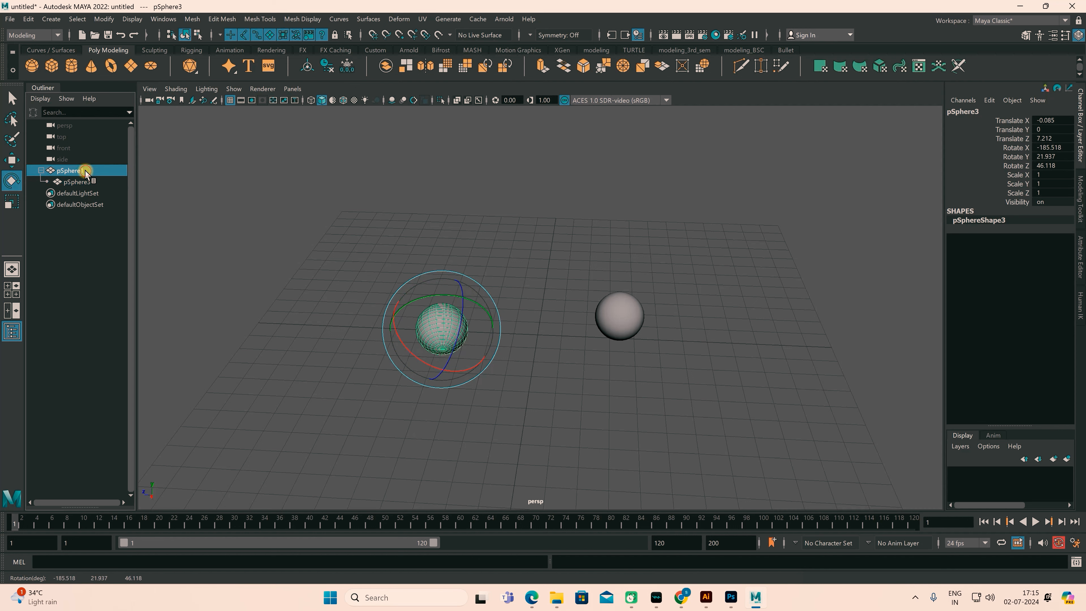
pyautogui.moveTo(603, 287); pyautogui.dragTo(534, 289)
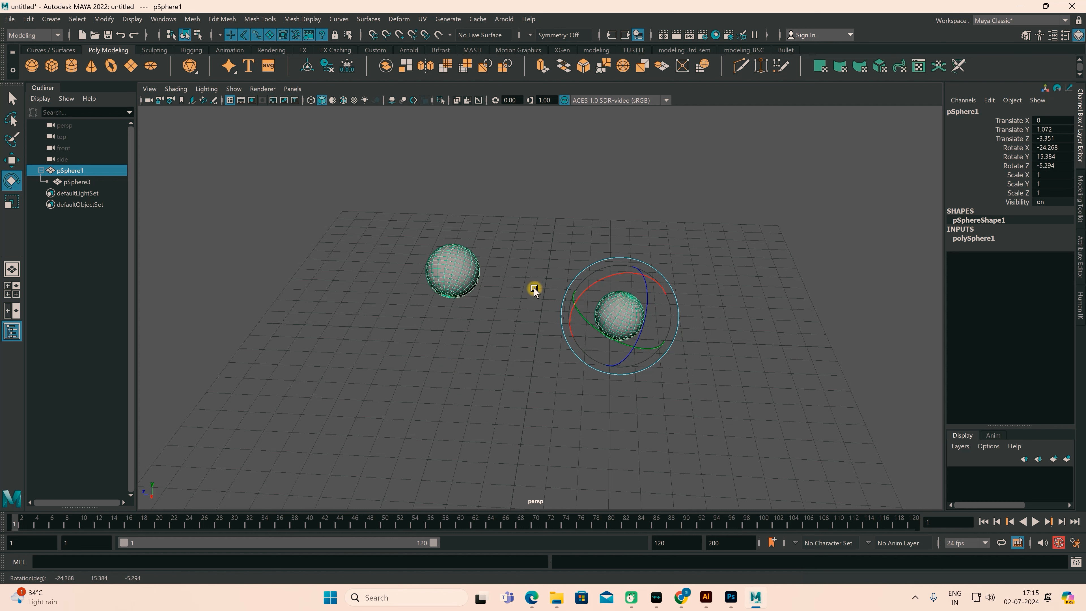
# Rotate the child pSphere3 to about -93.5, -16.5, 76.4 degrees and lower it to about Y -1.52
pyautogui.click(86, 182)
pyautogui.moveTo(465, 252)
pyautogui.mouseDown()
pyautogui.moveTo(467, 313)
pyautogui.moveTo(429, 252)
pyautogui.moveTo(461, 258)
pyautogui.moveTo(446, 262)
pyautogui.mouseUp()
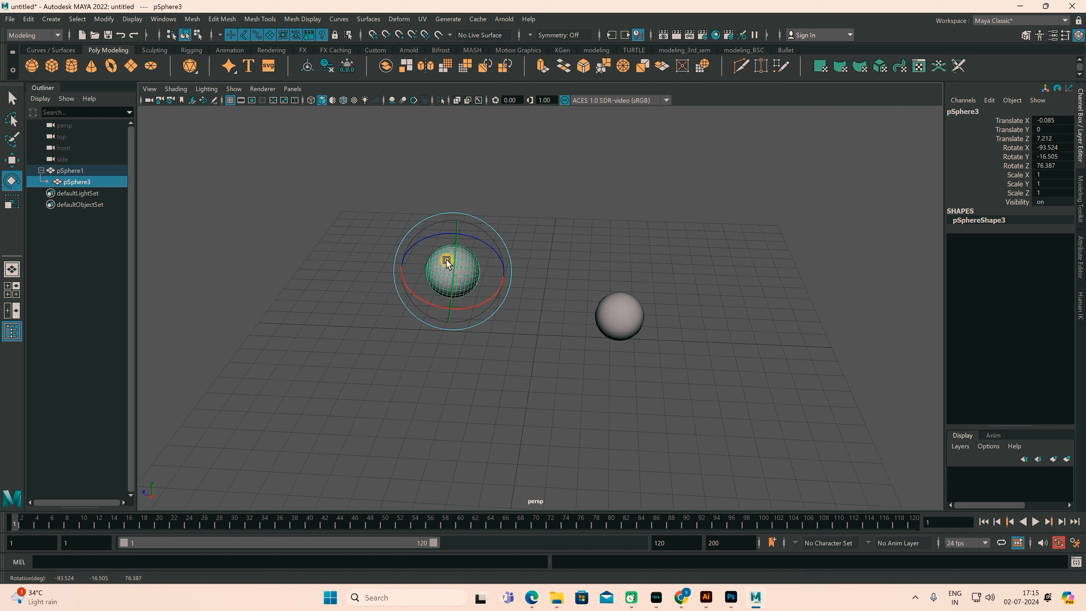
pyautogui.press('w')
pyautogui.moveTo(452, 225); pyautogui.dragTo(464, 266)
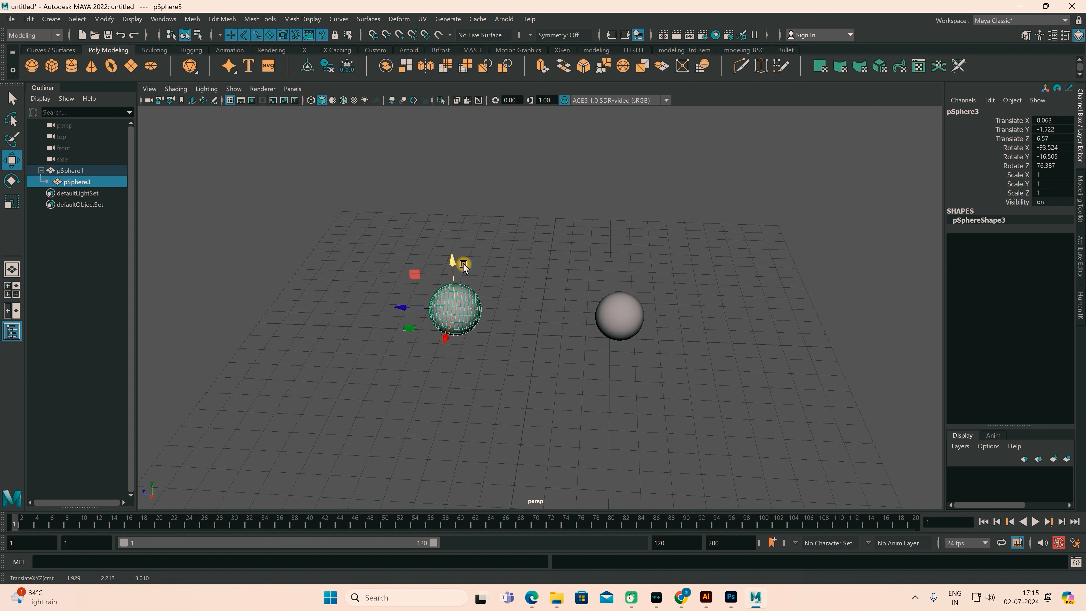
# Try to unparent the hierarchy with the parent pSphere1 selected
pyautogui.click(616, 312)
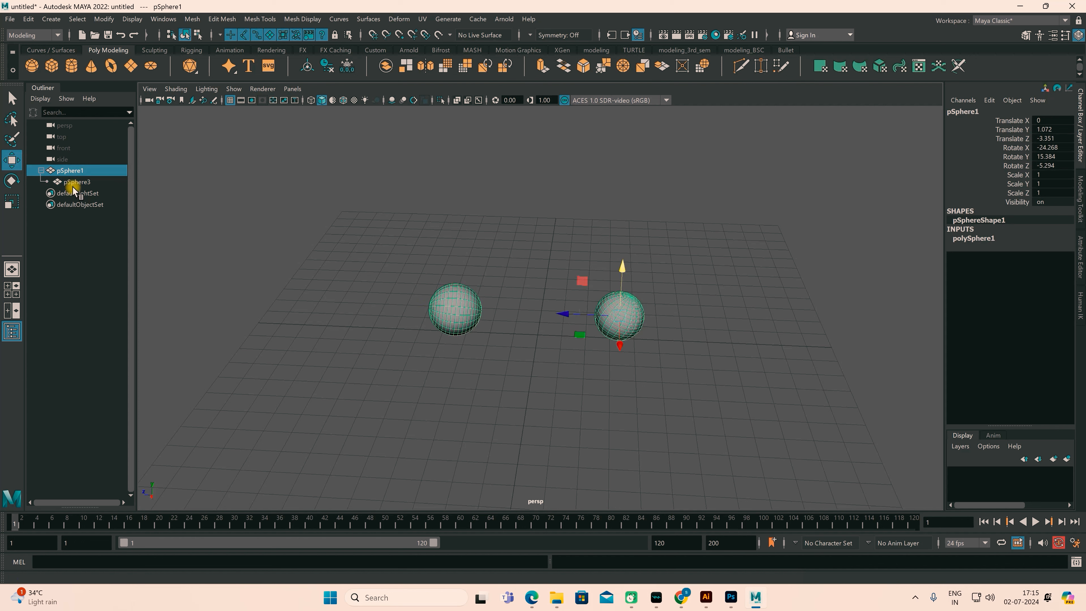
pyautogui.click(29, 20)
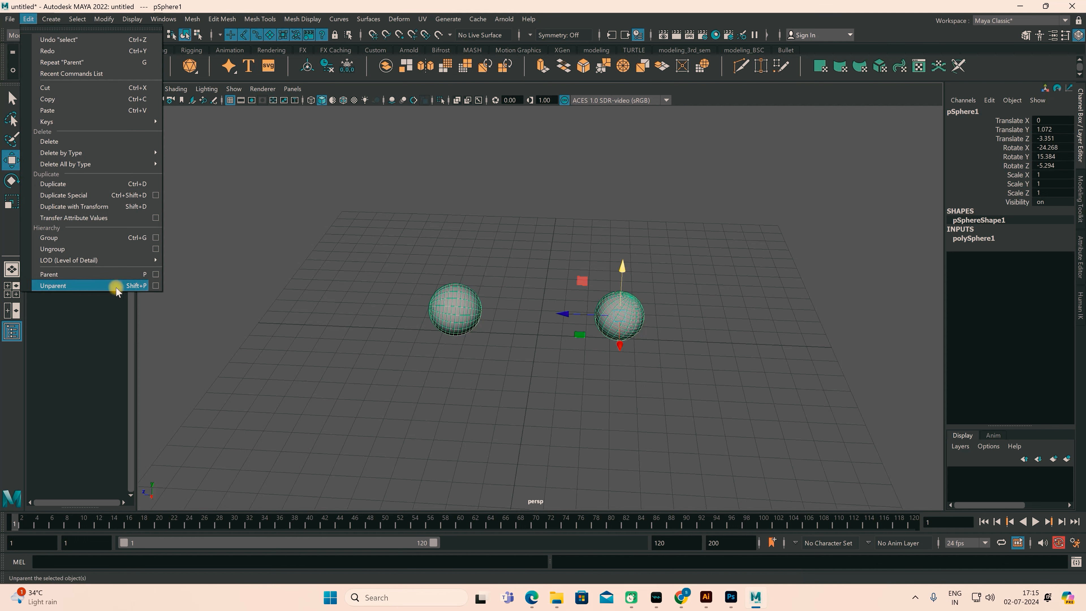
pyautogui.click(64, 286)
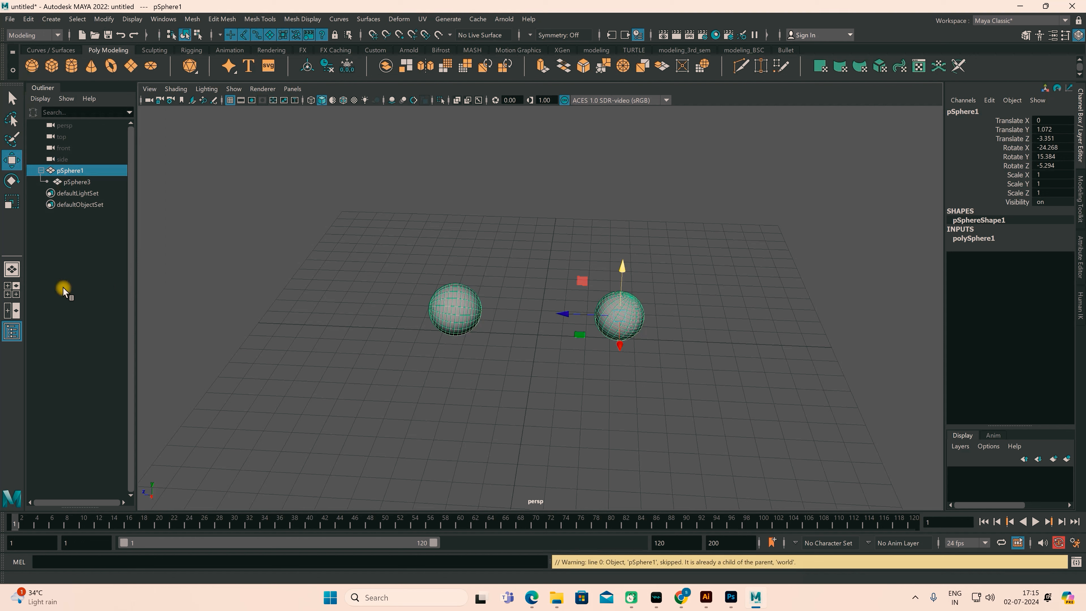
# Unparent the child pSphere3 from pSphere1
pyautogui.click(446, 317)
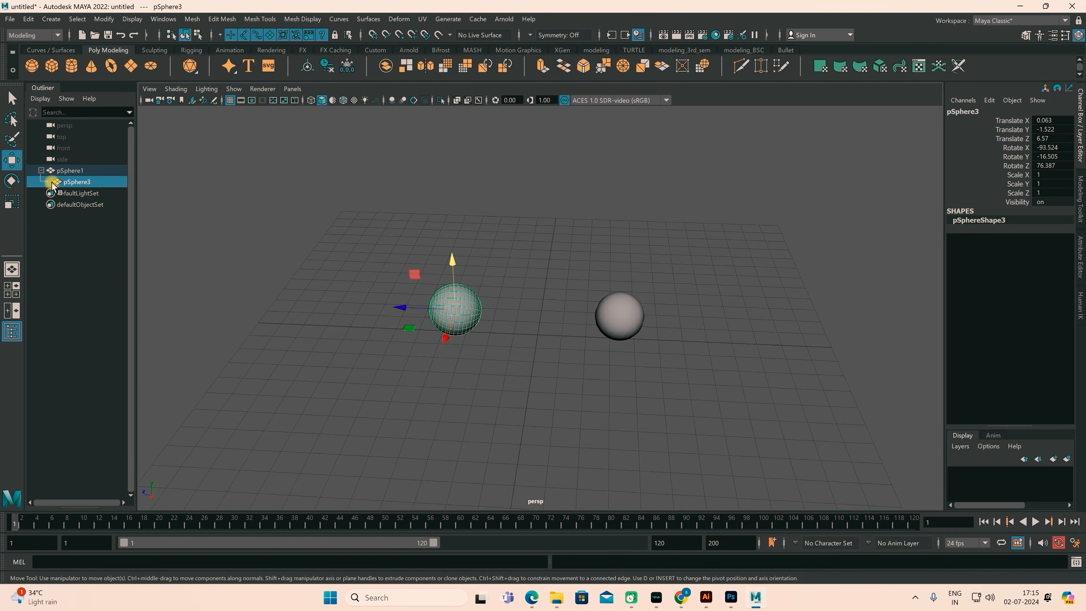
pyautogui.click(29, 19)
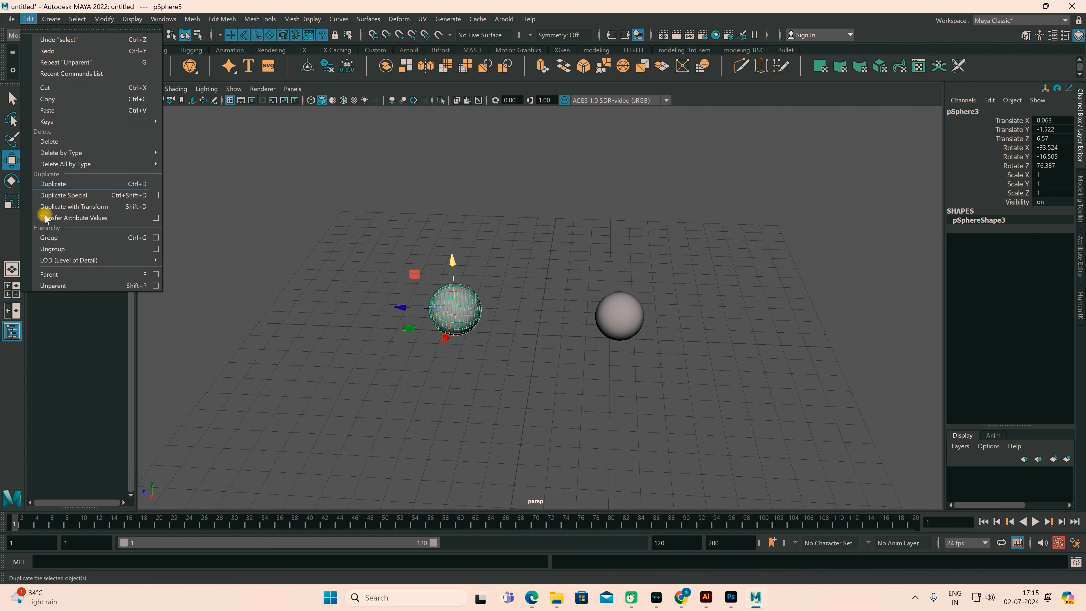
pyautogui.click(72, 285)
pyautogui.click(71, 282)
# Move the separated spheres independently, pSphere1 to about Y 1.32, Z -0.81 and pSphere3 to about Z 3.85
pyautogui.click(429, 311)
pyautogui.moveTo(430, 311)
pyautogui.mouseDown()
pyautogui.moveTo(363, 308)
pyautogui.moveTo(444, 309)
pyautogui.mouseUp()
pyautogui.click(621, 310)
pyautogui.moveTo(627, 298); pyautogui.dragTo(607, 242)
pyautogui.moveTo(565, 276); pyautogui.dragTo(509, 281)
pyautogui.click(569, 247)
pyautogui.click(552, 285)
pyautogui.moveTo(565, 256); pyautogui.dragTo(568, 262)
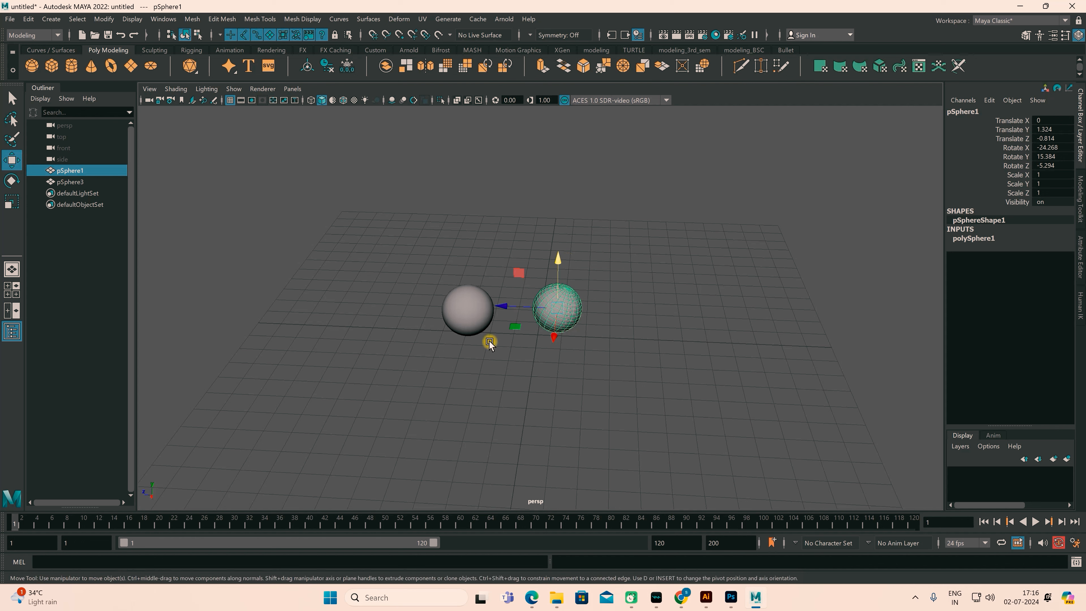
pyautogui.click(462, 314)
pyautogui.moveTo(414, 307); pyautogui.dragTo(381, 308)
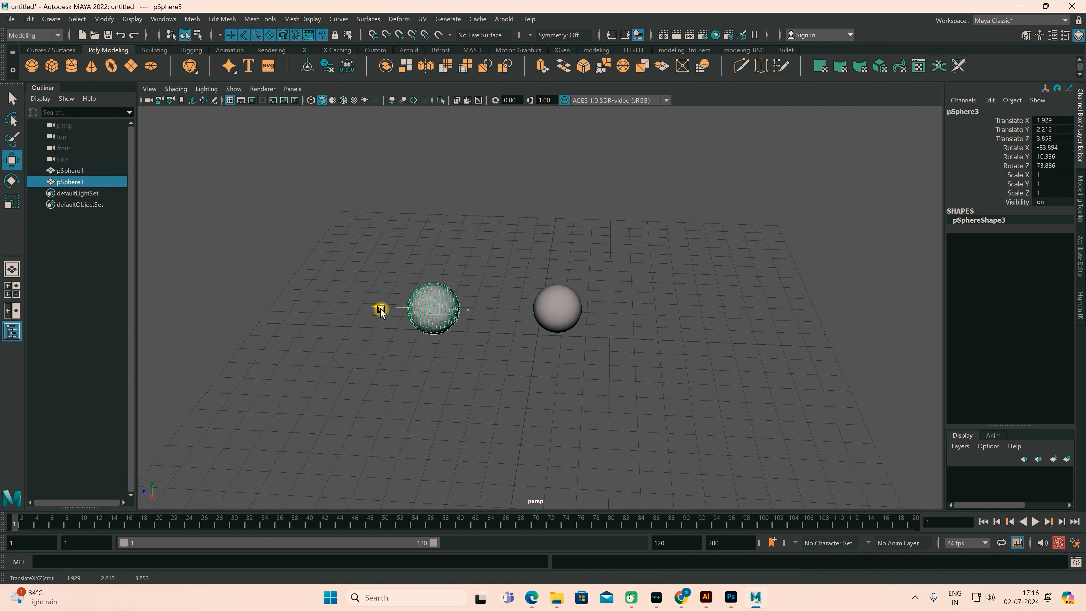
# Create an empty group with nothing selected, and clear the selection
pyautogui.click(555, 376)
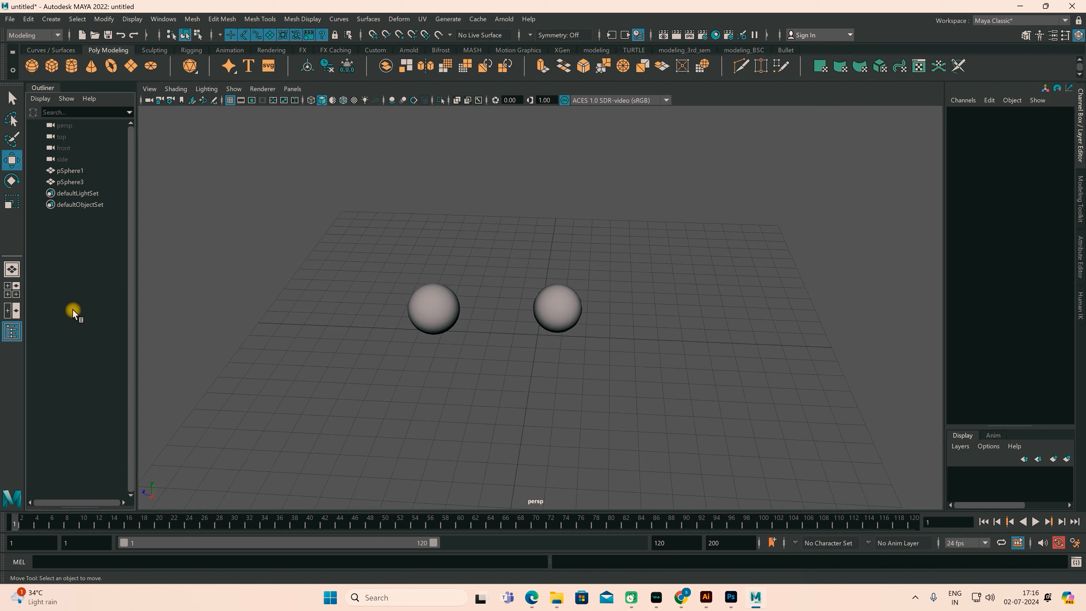
pyautogui.click(28, 19)
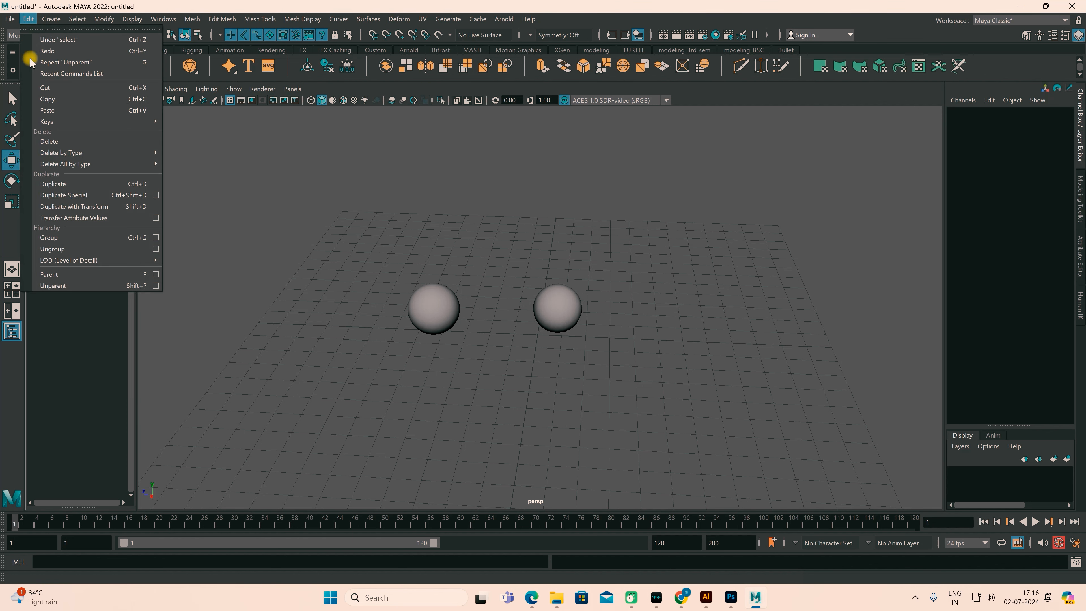
pyautogui.click(49, 237)
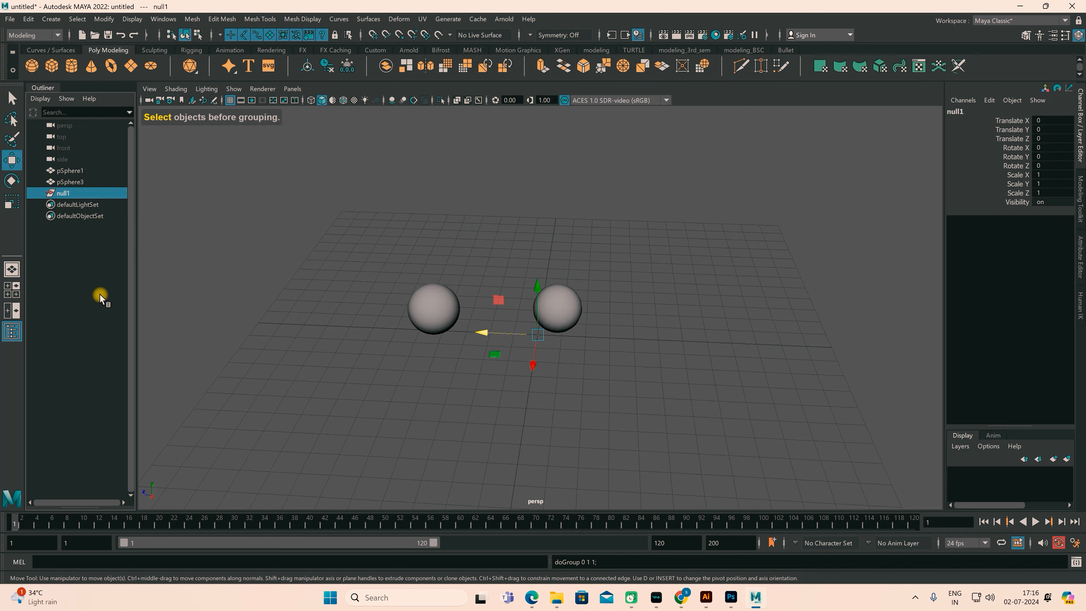
pyautogui.click(61, 286)
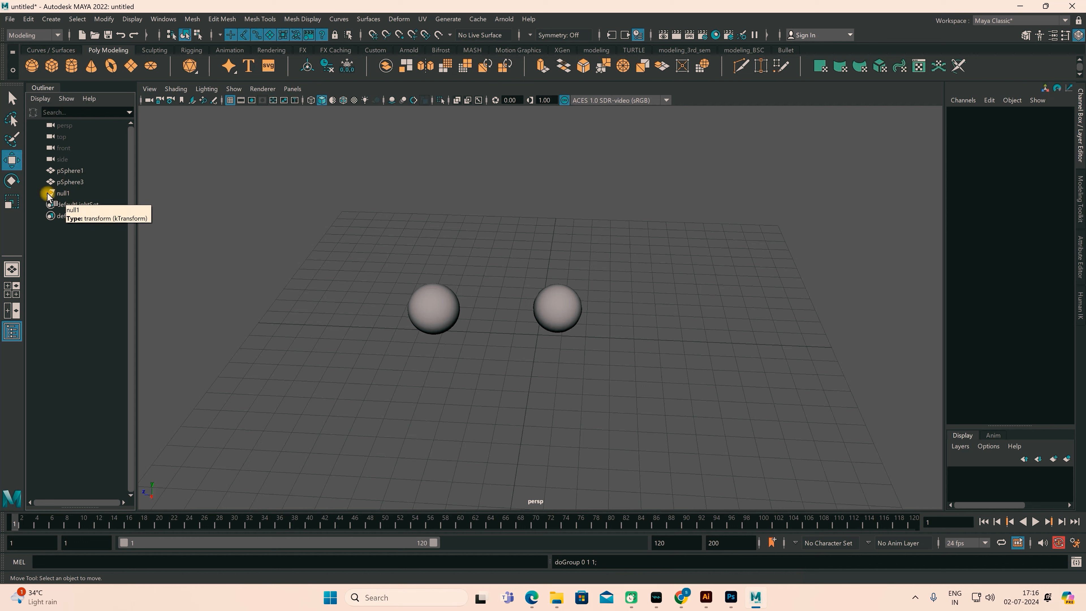
# Select the empty group and each sphere separately to compare them, and move the empty group along X to about -8.53
pyautogui.click(64, 194)
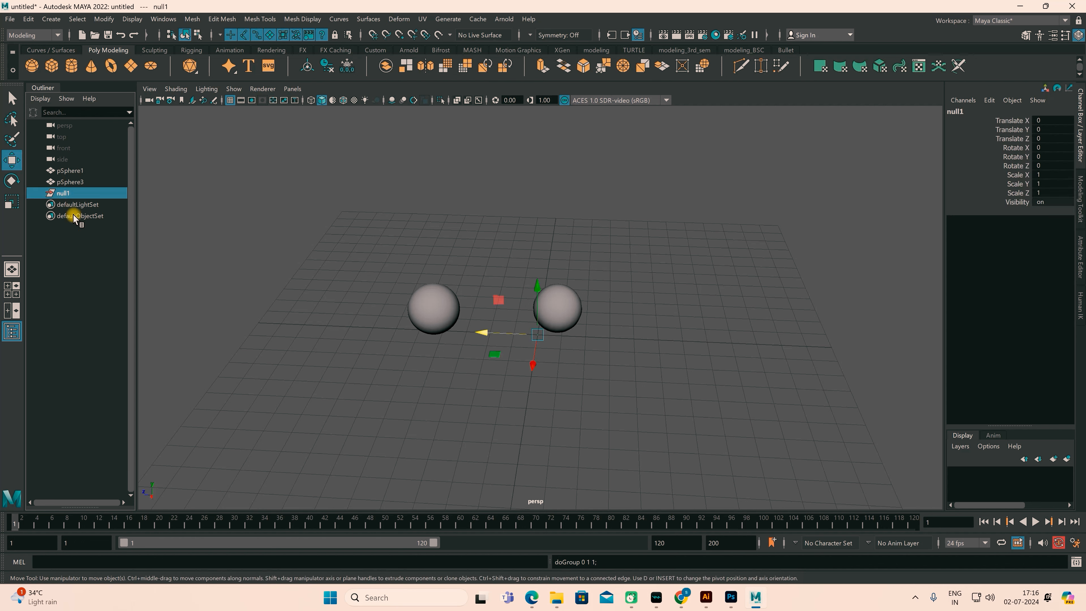
pyautogui.click(68, 308)
pyautogui.click(438, 304)
pyautogui.click(553, 308)
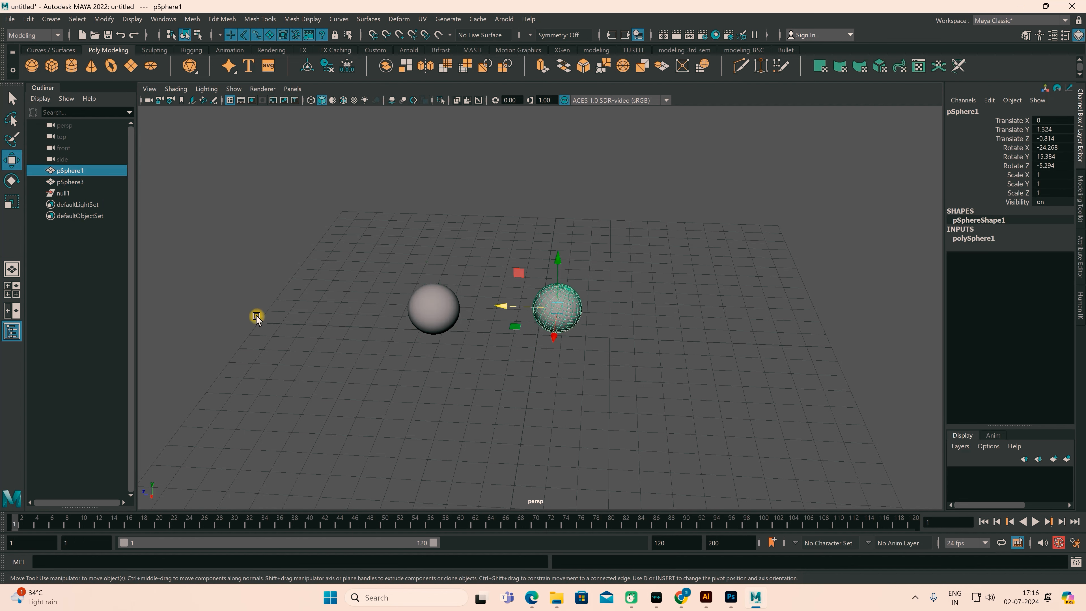
pyautogui.click(68, 194)
pyautogui.moveTo(532, 366); pyautogui.dragTo(546, 268)
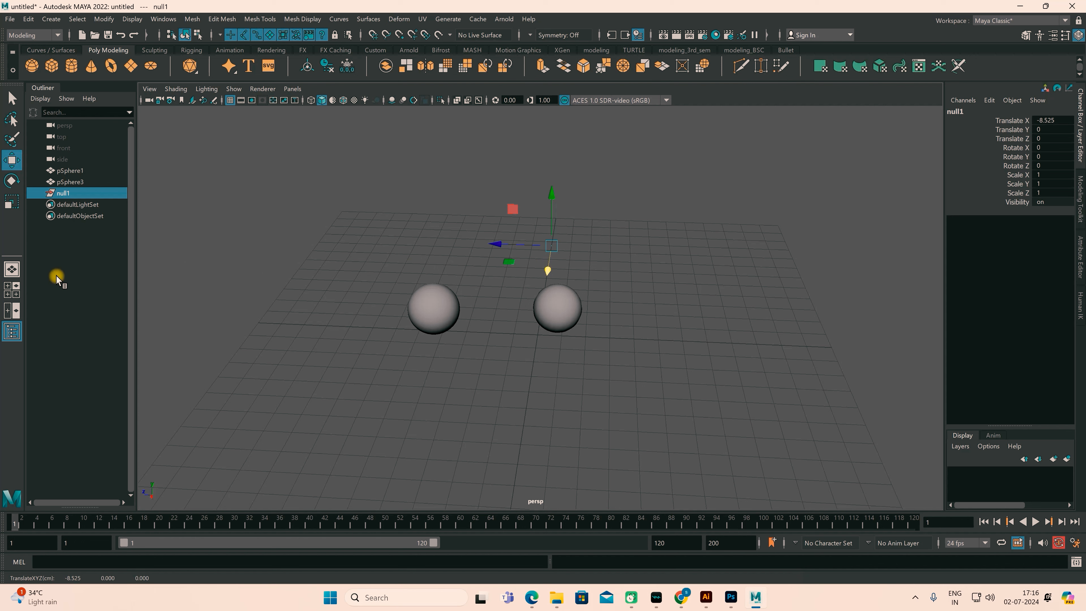
# Parent pSphere3 and pSphere1 under the empty group null1 in the Outliner
pyautogui.click(71, 183)
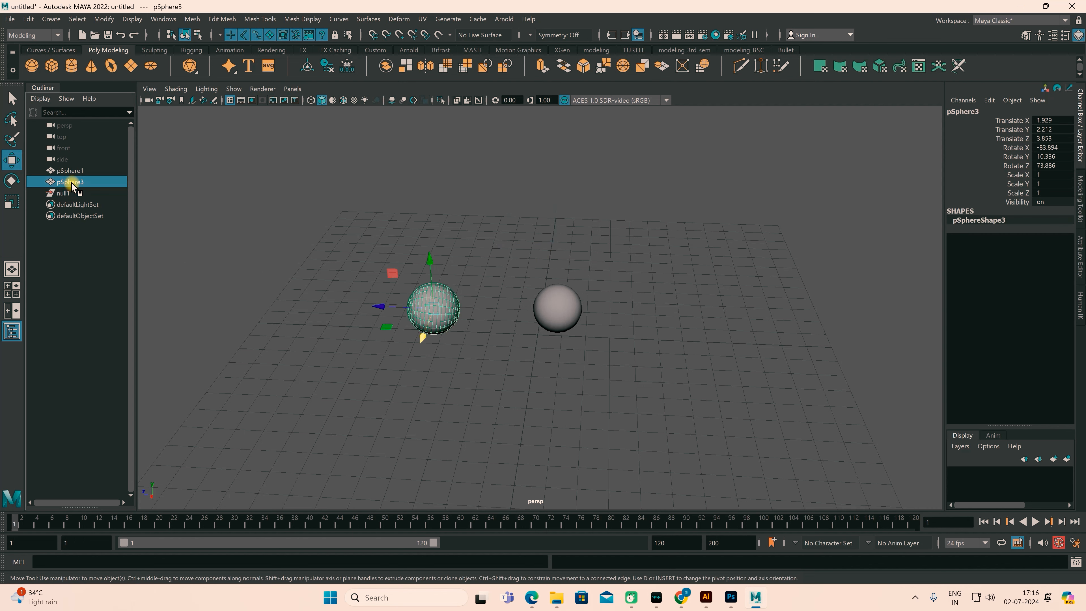
pyautogui.moveTo(73, 184); pyautogui.dragTo(73, 195, button='middle')
pyautogui.click(70, 171)
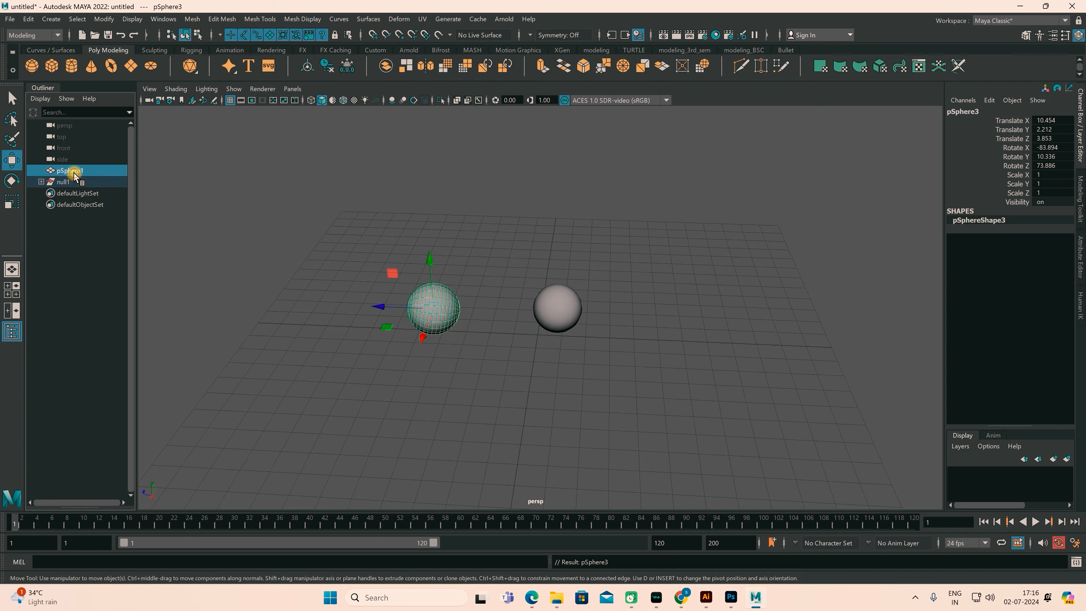
pyautogui.moveTo(77, 185); pyautogui.dragTo(77, 186, button='middle')
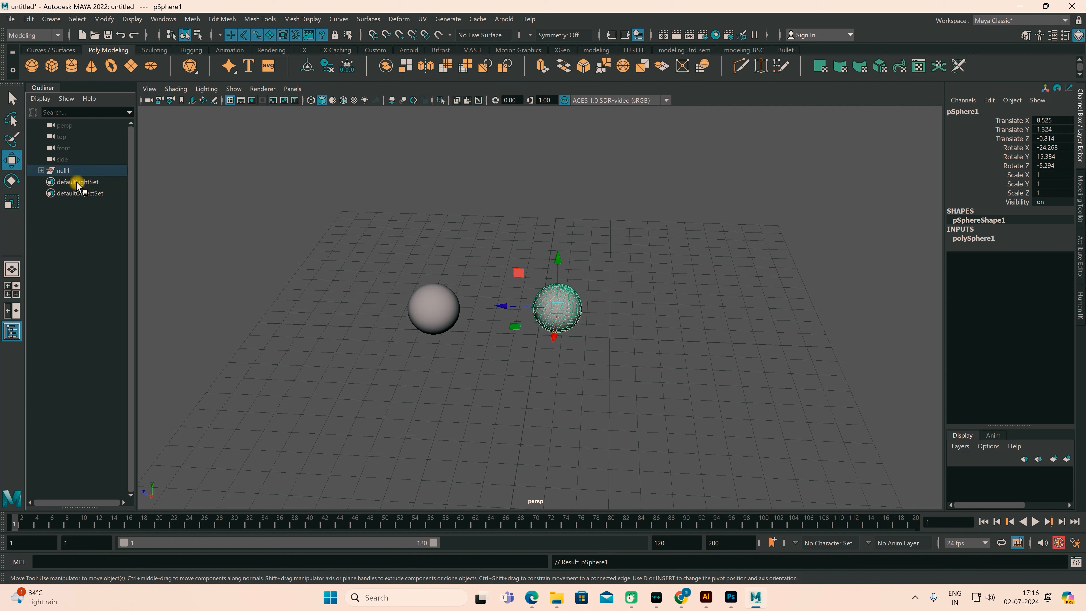
# Move the null1 group with both spheres along Z to about -1.66
pyautogui.click(60, 172)
pyautogui.moveTo(495, 244); pyautogui.dragTo(527, 292)
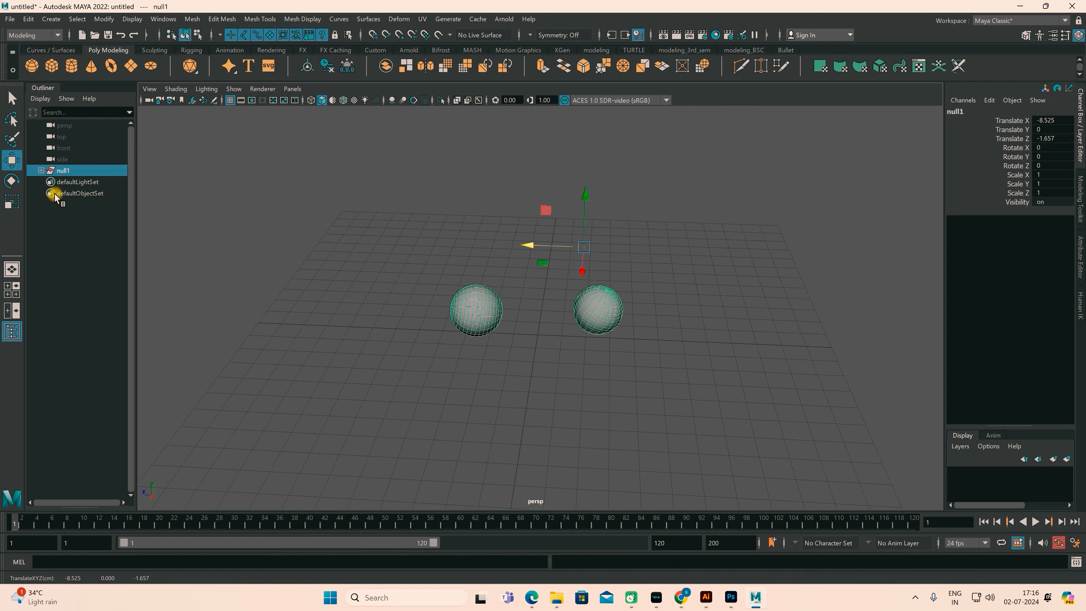
pyautogui.click(40, 171)
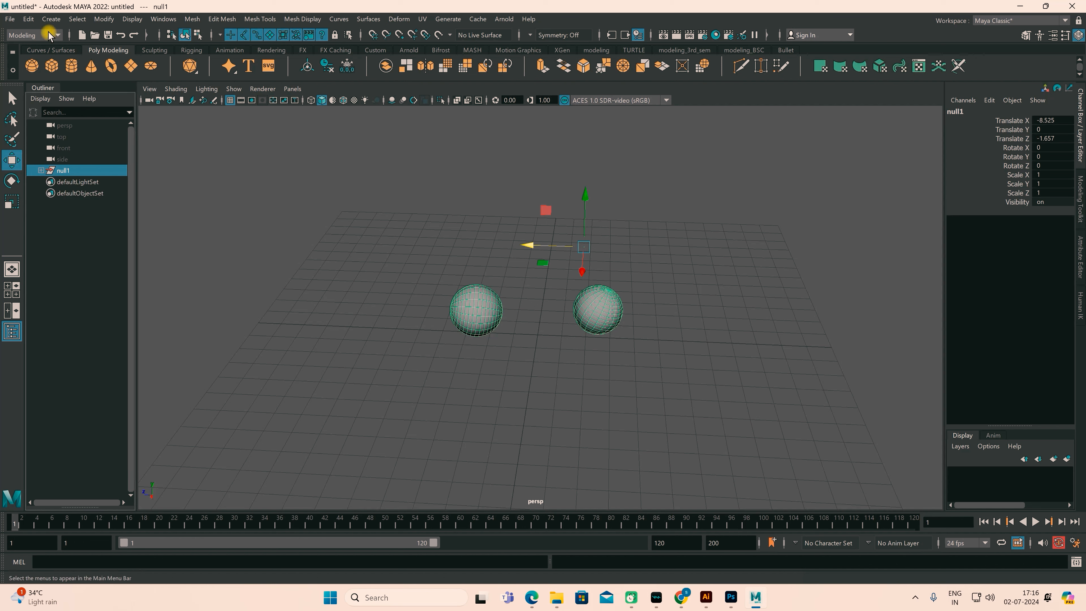
# Ungroup null1 to release the two spheres from the group
pyautogui.click(29, 19)
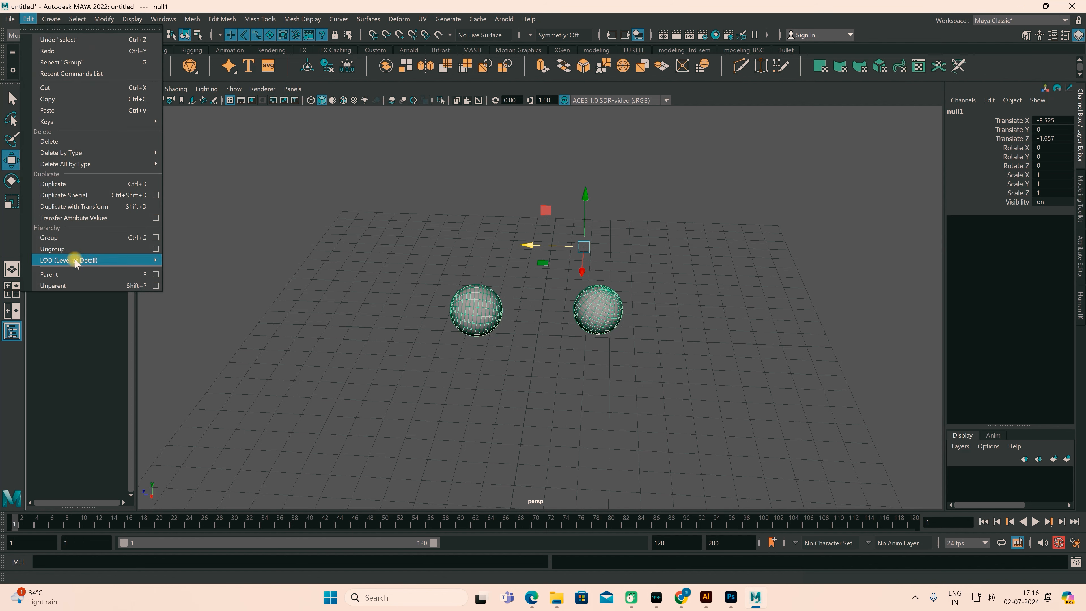
pyautogui.click(67, 249)
pyautogui.click(67, 249)
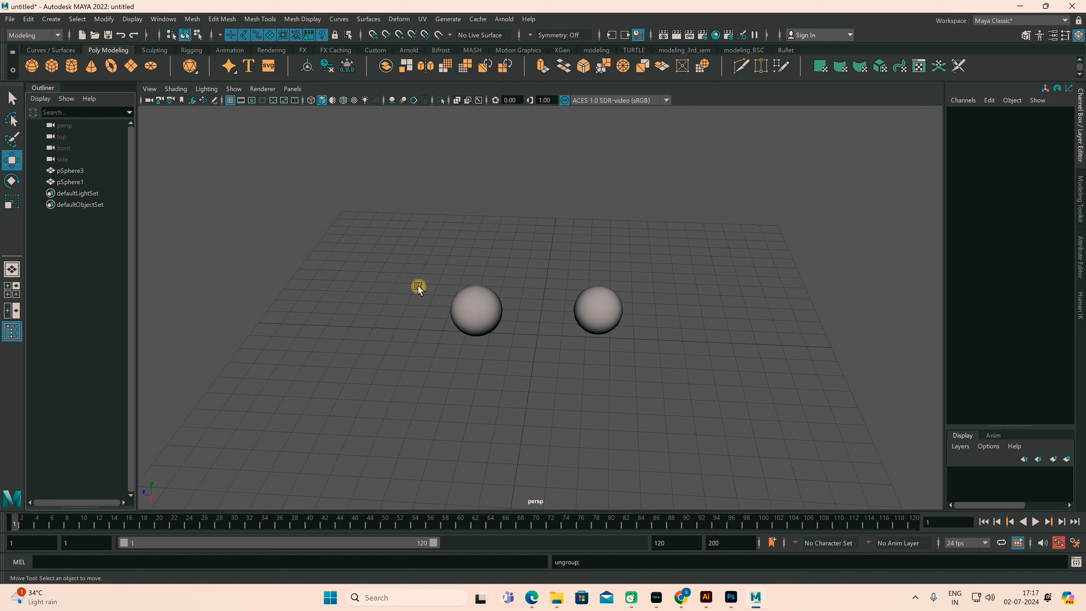
# Parent pSphere3 under pSphere1 in the Outliner and select the parent sphere
pyautogui.click(72, 172)
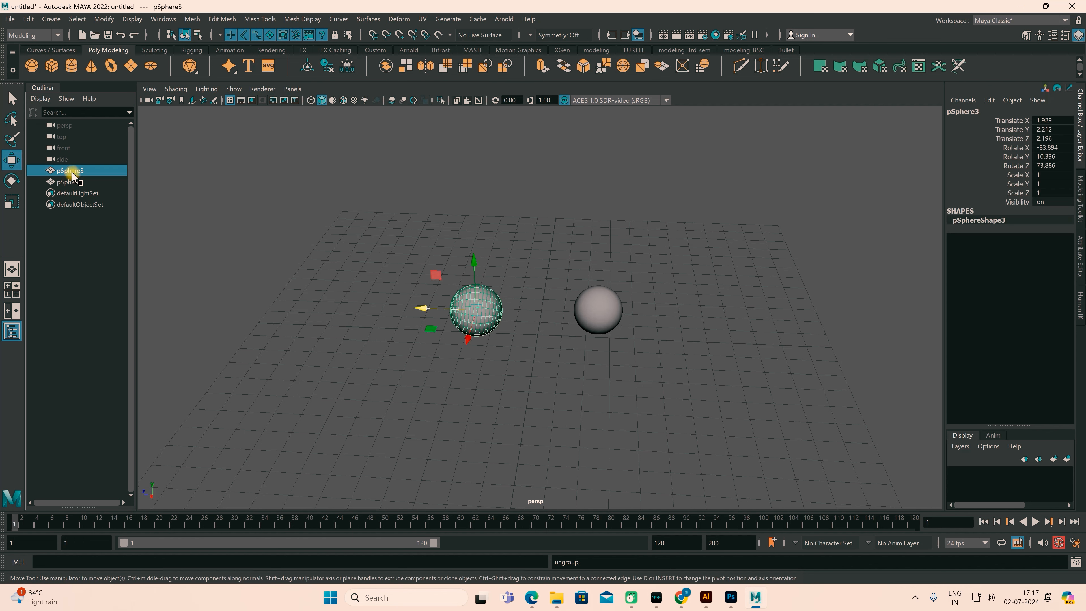
pyautogui.moveTo(72, 173); pyautogui.dragTo(78, 182, button='middle')
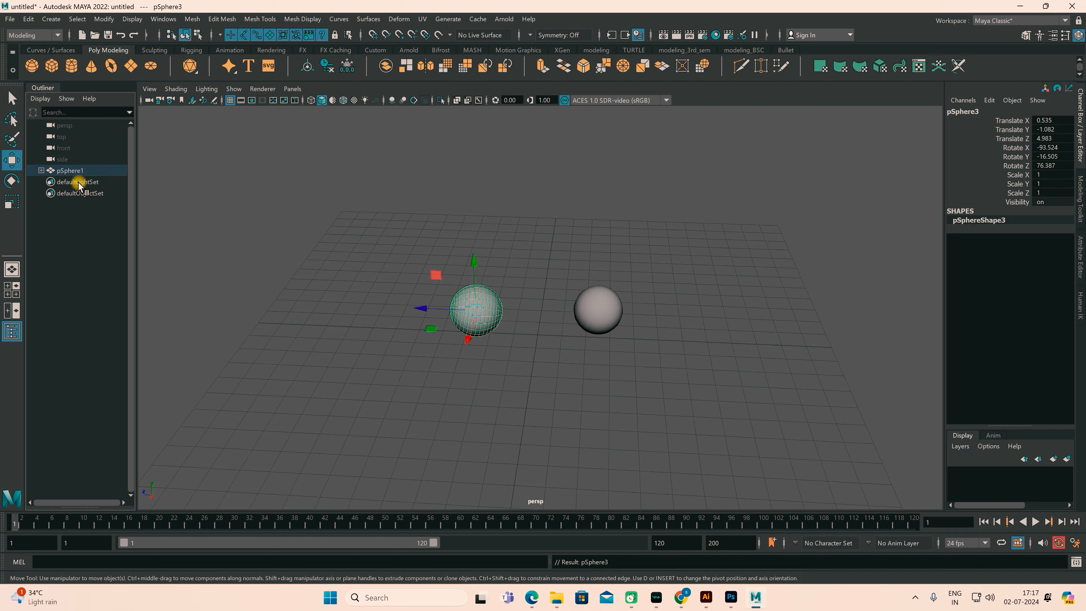
pyautogui.click(75, 171)
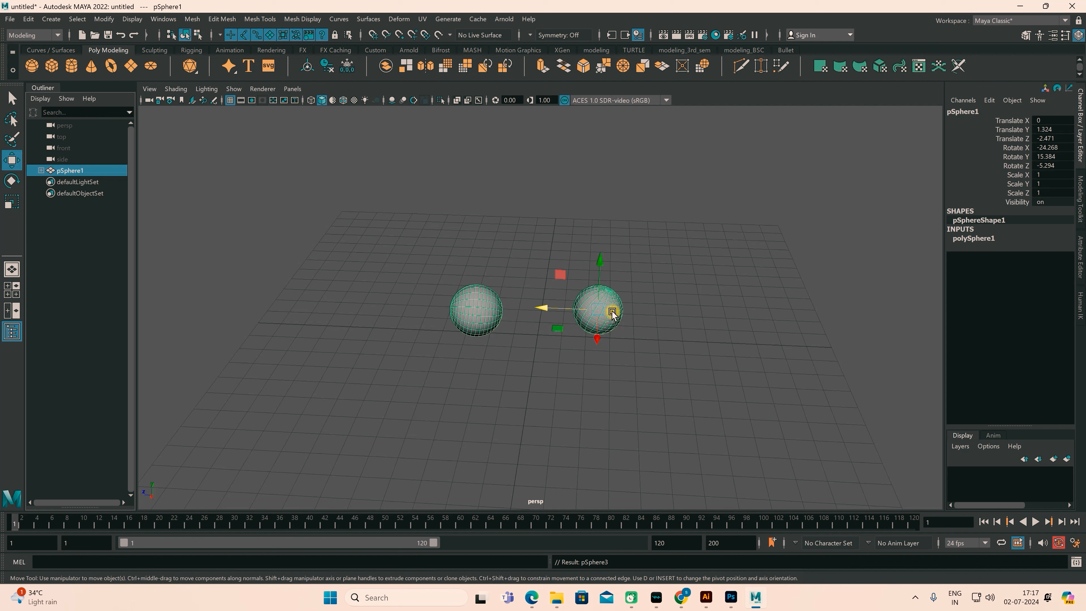
# Rotate pSphere1 to about -25.3, -4.8, -20.2, and the child pSphere3 separately to about -87.2, -14.8, 108.0
pyautogui.click(612, 306)
pyautogui.press('e')
pyautogui.moveTo(594, 310)
pyautogui.mouseDown()
pyautogui.moveTo(586, 296)
pyautogui.moveTo(575, 303)
pyautogui.moveTo(583, 296)
pyautogui.mouseUp()
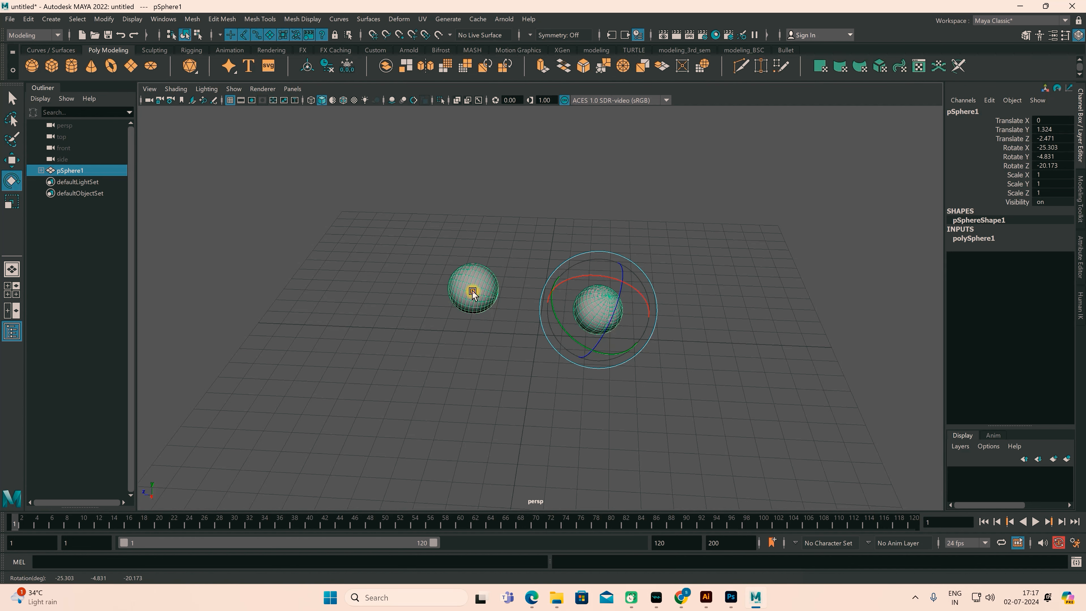
pyautogui.click(473, 287)
pyautogui.moveTo(494, 271); pyautogui.dragTo(517, 276)
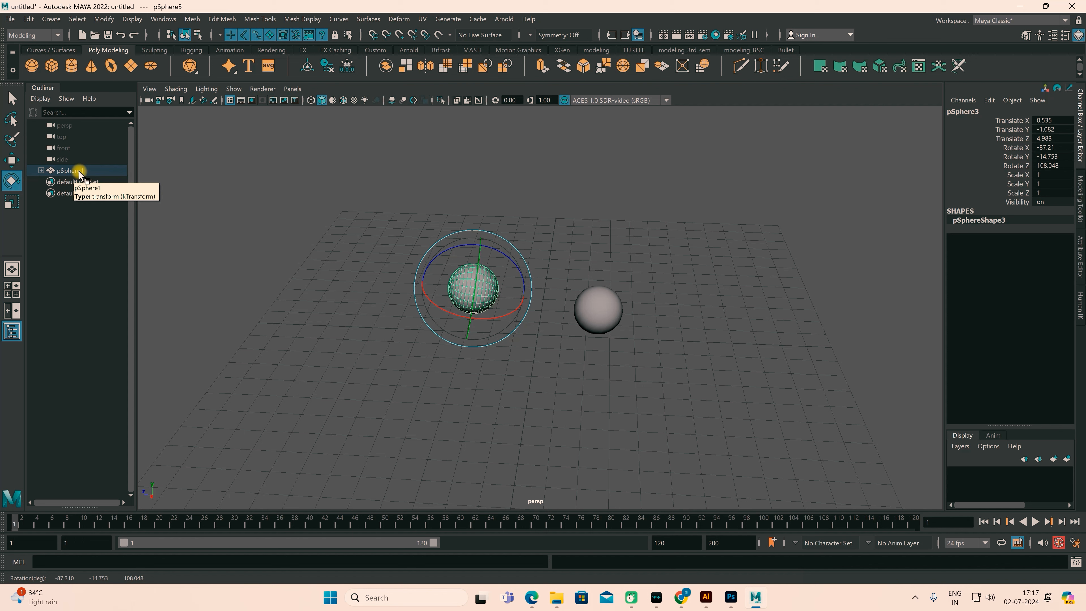
# Expand the pSphere1 hierarchy and rotate the child pSphere3 and the parent pSphere1 separately to compare them
pyautogui.click(41, 170)
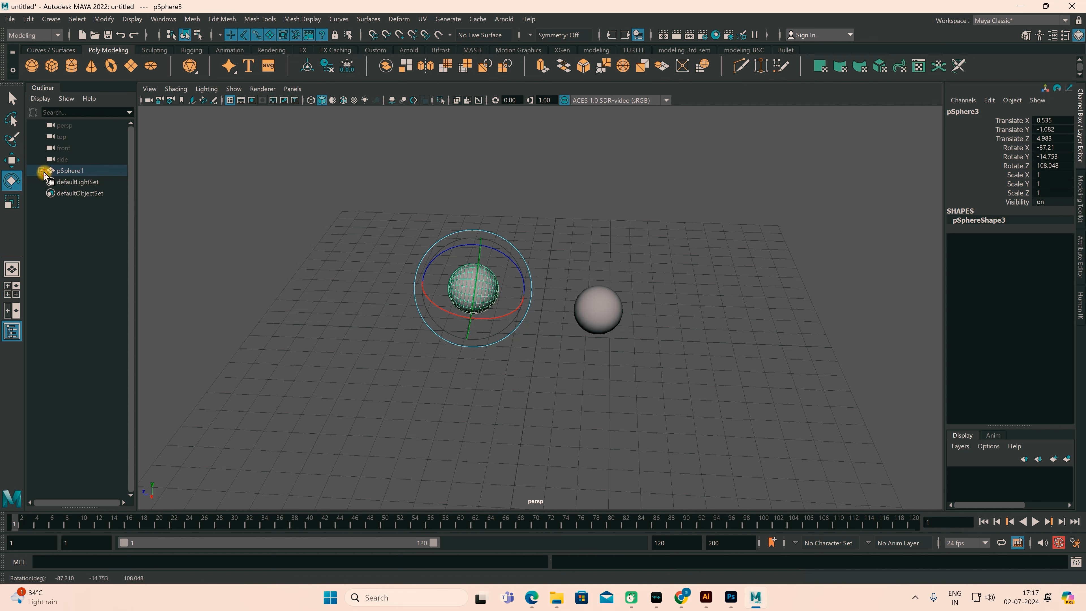
pyautogui.click(77, 182)
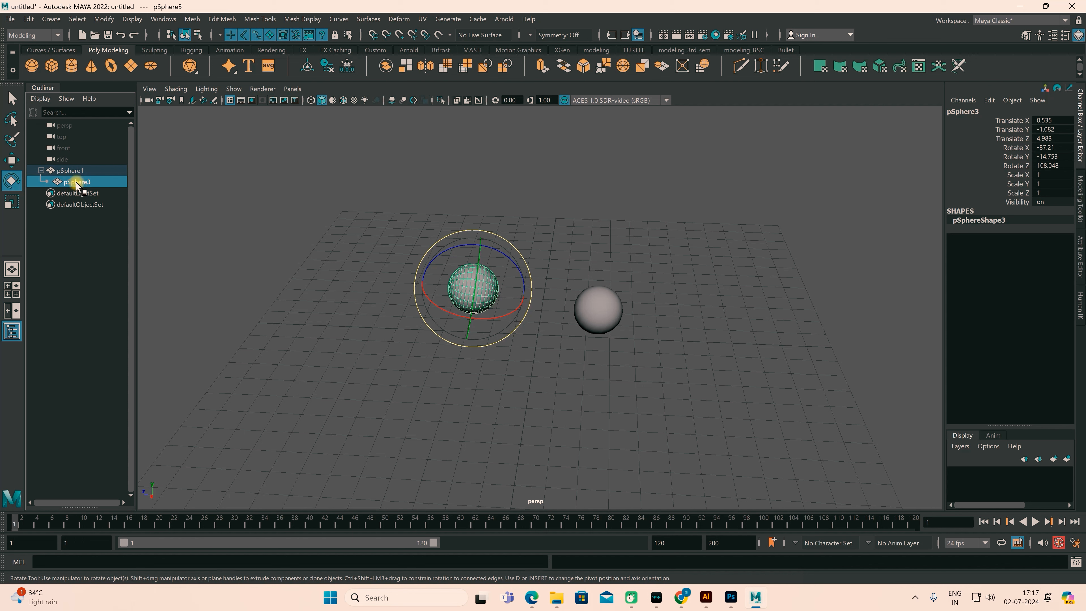
pyautogui.click(72, 171)
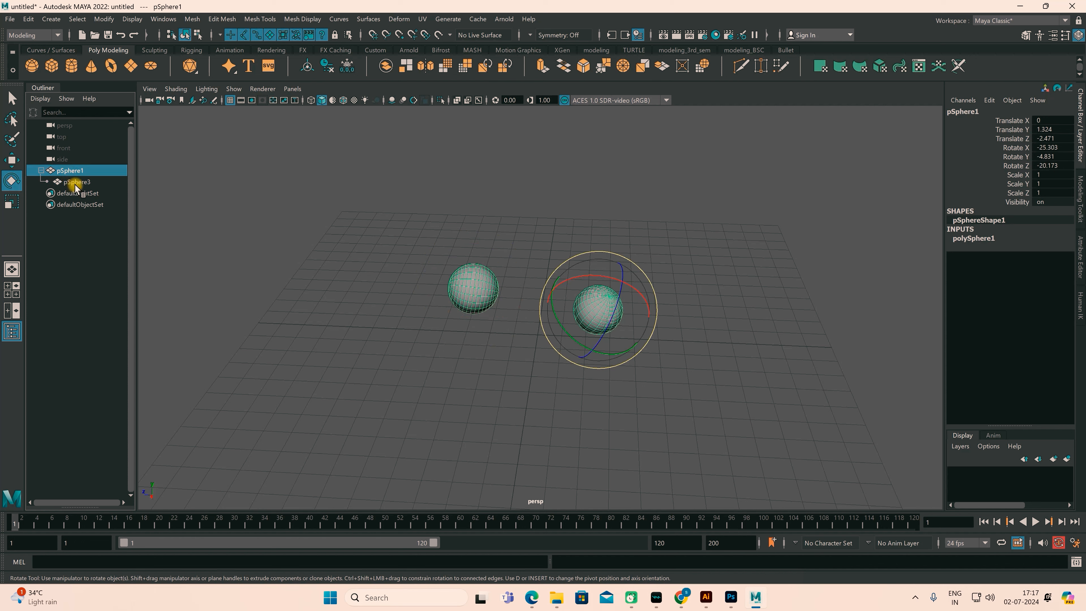
pyautogui.click(75, 182)
pyautogui.moveTo(451, 272); pyautogui.dragTo(437, 300)
pyautogui.click(76, 171)
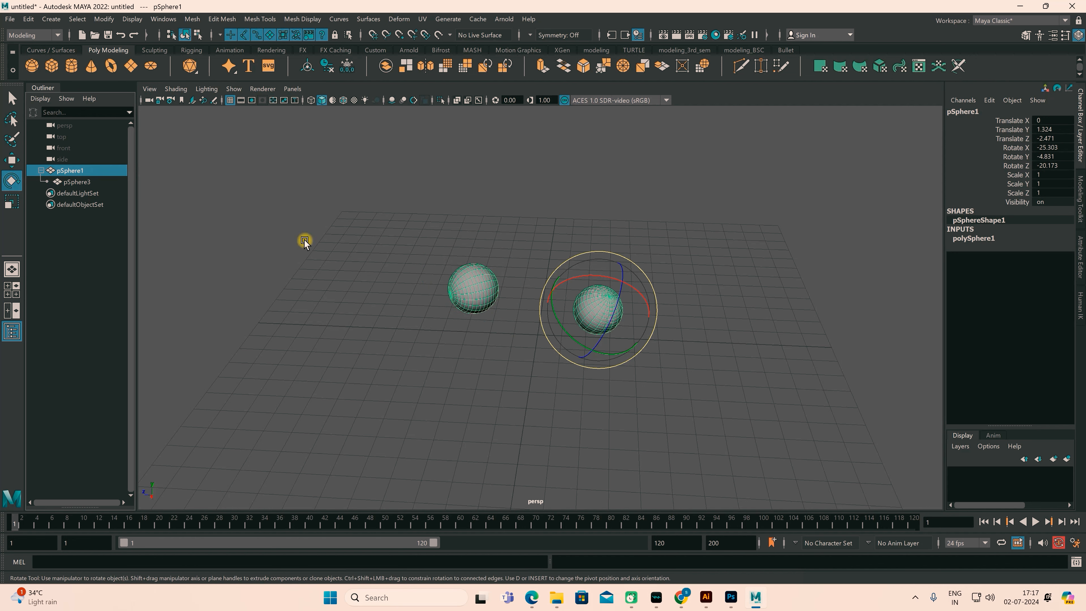
pyautogui.moveTo(591, 301); pyautogui.dragTo(594, 257)
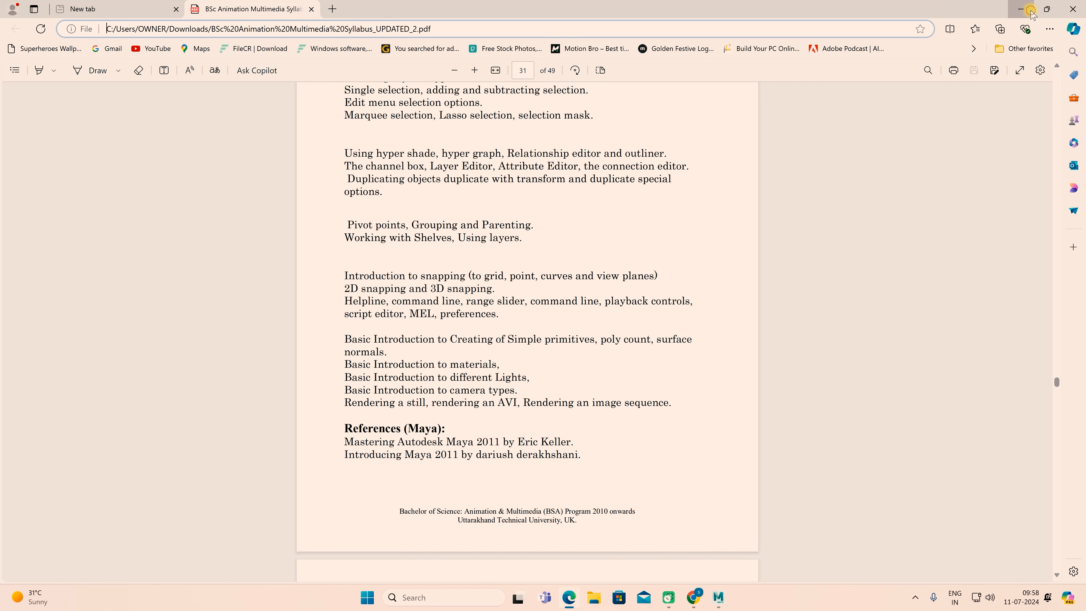
# Switch from the syllabus PDF to Maya, create a polygon cube and scale it uniformly to about 2.75
pyautogui.click(1020, 9)
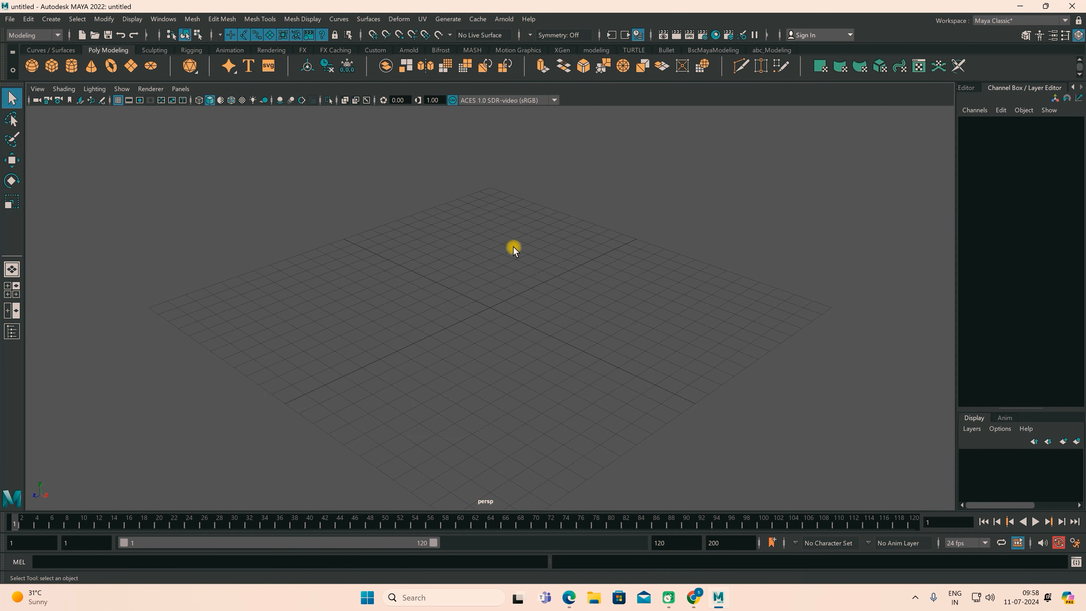
pyautogui.keyDown('alt'); pyautogui.moveTo(406, 306); pyautogui.dragTo(457, 362); pyautogui.keyUp('alt')
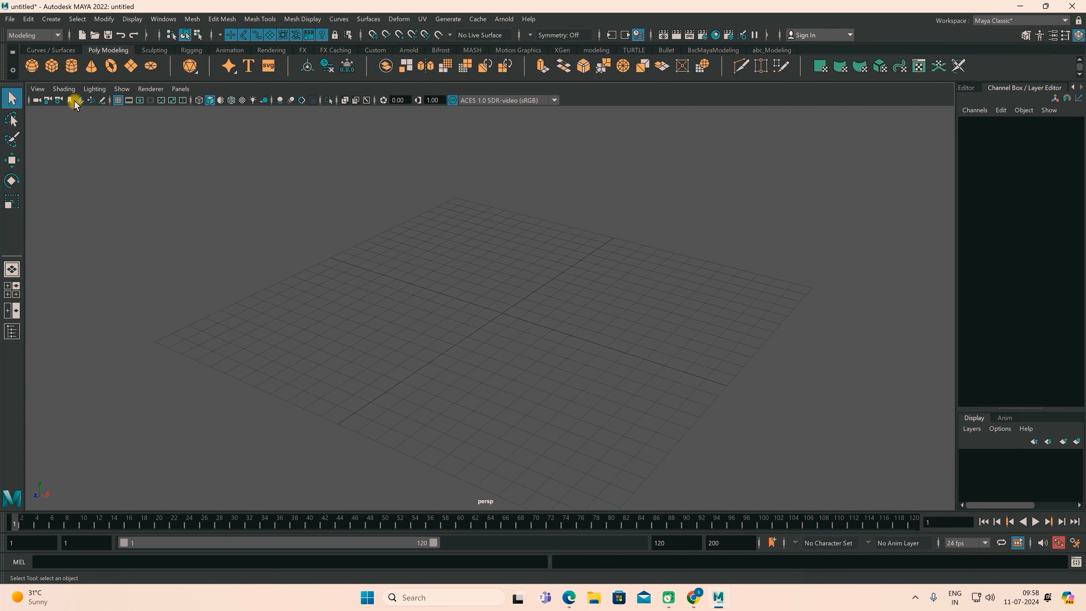
pyautogui.click(48, 71)
pyautogui.press('r')
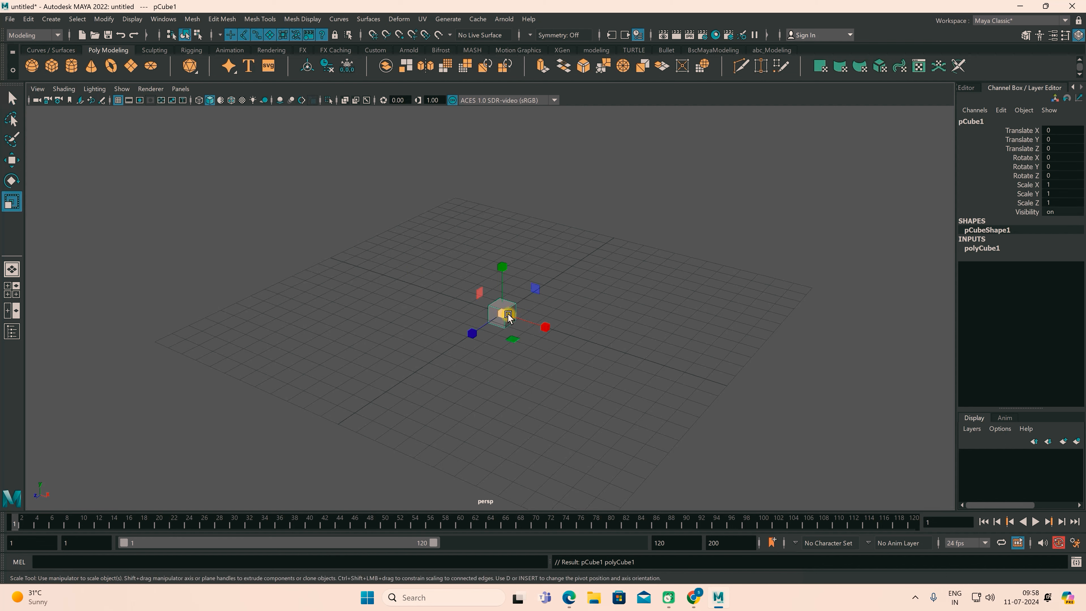
pyautogui.moveTo(499, 310); pyautogui.dragTo(538, 332)
# Move the cube above the grid to about X -2.47, Y 2.21, Z 0.19
pyautogui.press('e')
pyautogui.press('w')
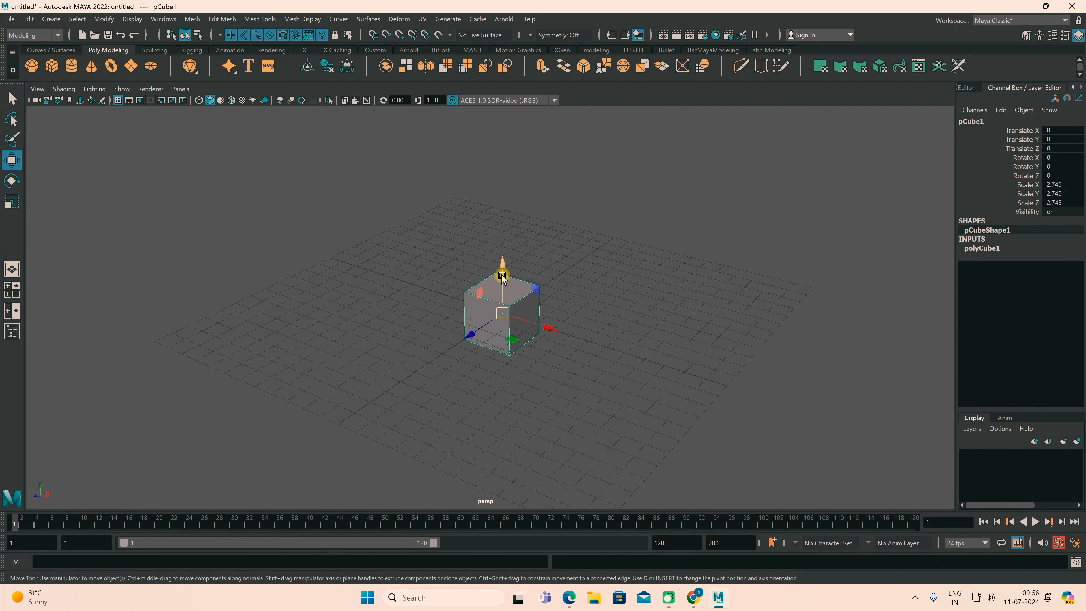
pyautogui.moveTo(499, 263); pyautogui.dragTo(523, 299)
pyautogui.keyDown('alt'); pyautogui.moveTo(439, 230); pyautogui.dragTo(526, 270); pyautogui.keyUp('alt')
pyautogui.moveTo(598, 223); pyautogui.dragTo(500, 238)
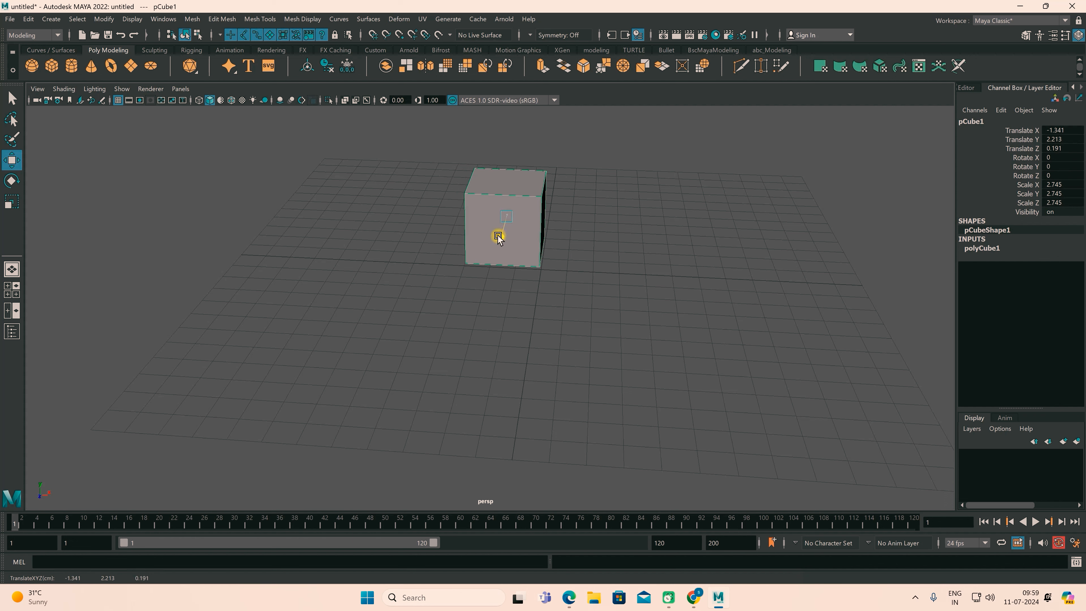
pyautogui.moveTo(559, 222); pyautogui.dragTo(526, 268)
# Switch to the top view and move the cube freely to about X 1.42, Z 0.44
pyautogui.press('space')
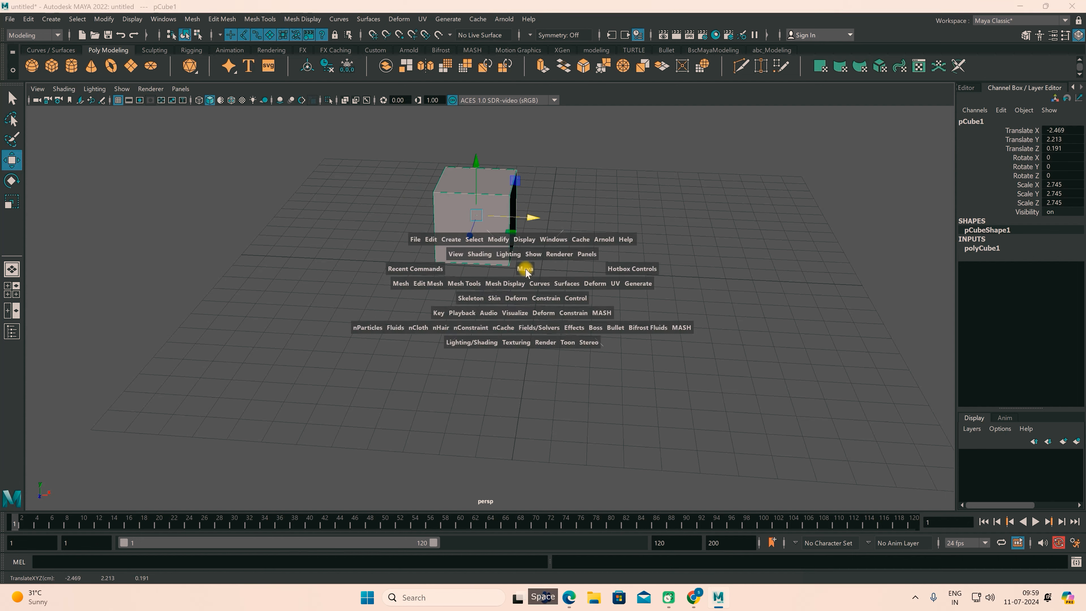
pyautogui.press('space')
pyautogui.moveTo(475, 316); pyautogui.dragTo(584, 318)
pyautogui.moveTo(534, 367)
pyautogui.mouseDown()
pyautogui.moveTo(536, 400)
pyautogui.moveTo(537, 380)
pyautogui.mouseUp()
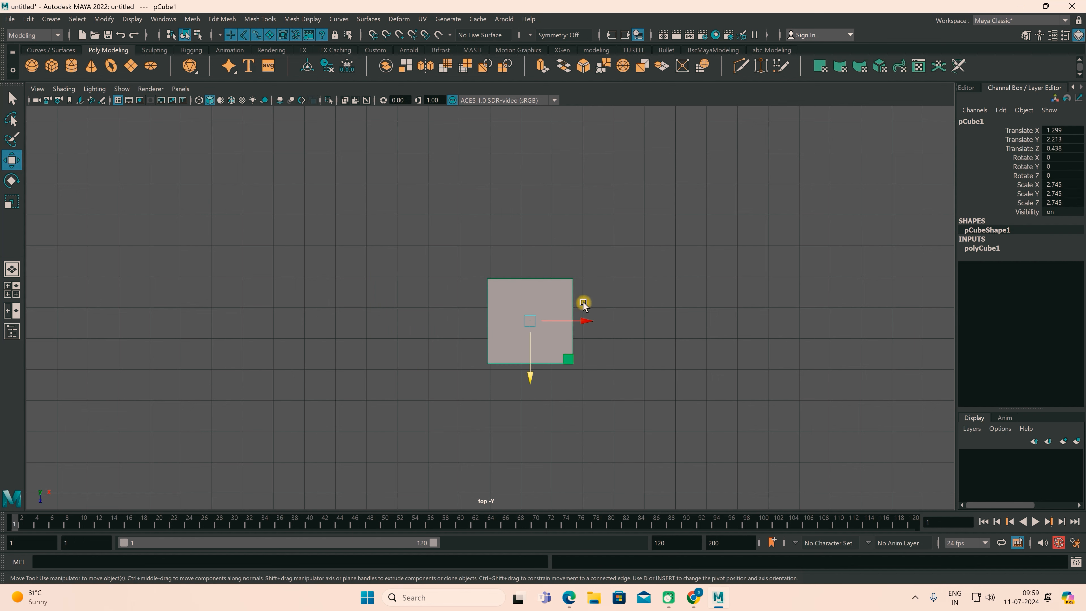
pyautogui.moveTo(588, 320); pyautogui.dragTo(590, 322)
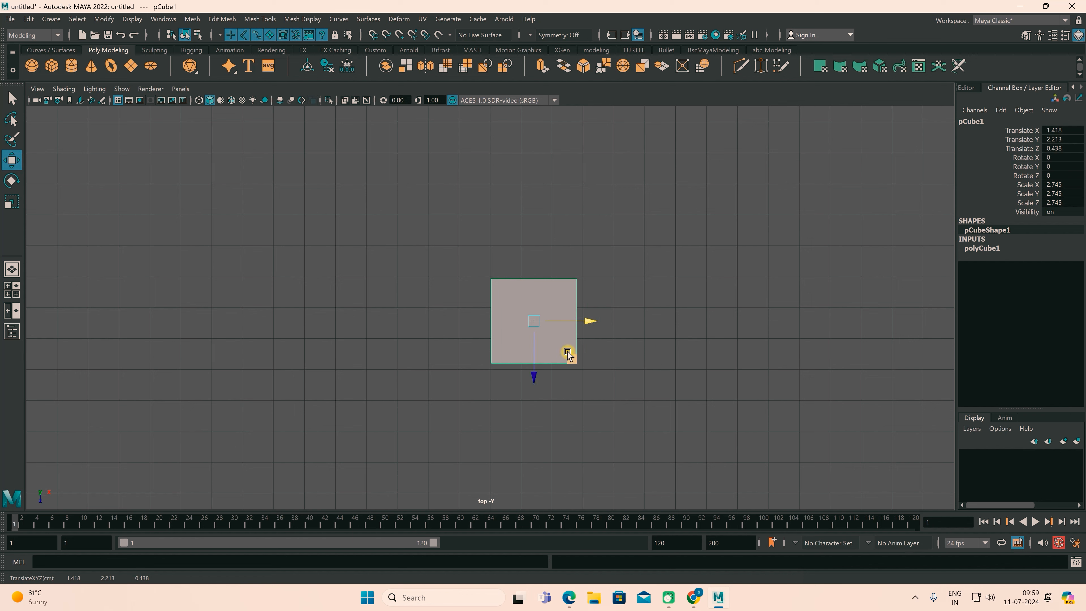
# Move the cube back and forth without snapping in the top view, ending at about X 1.40, Z -2.64
pyautogui.moveTo(534, 381); pyautogui.dragTo(540, 299)
pyautogui.moveTo(583, 242); pyautogui.dragTo(434, 237)
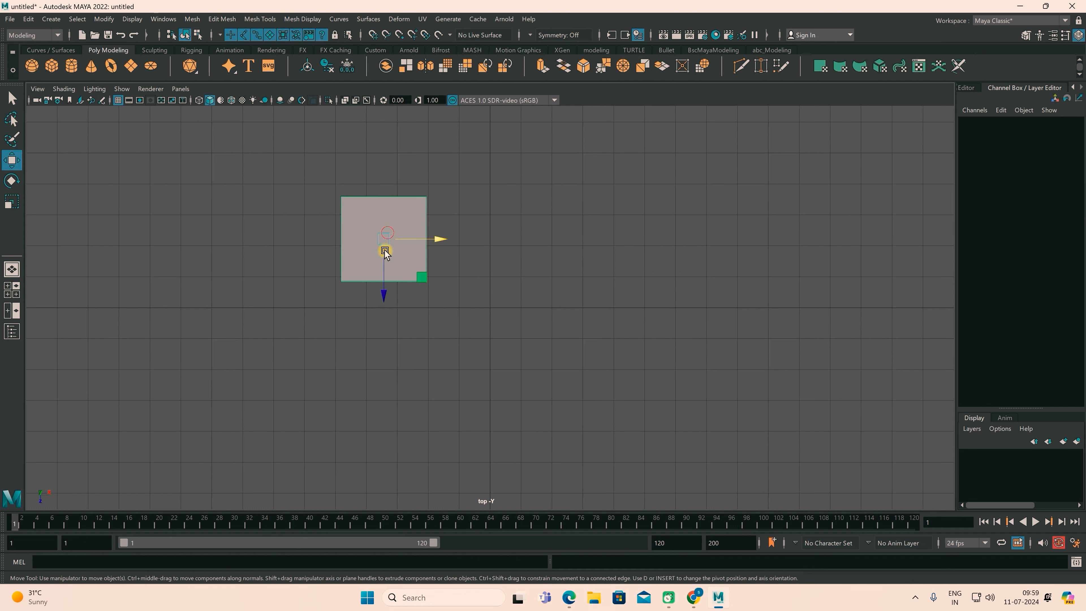
pyautogui.moveTo(380, 293); pyautogui.dragTo(380, 283)
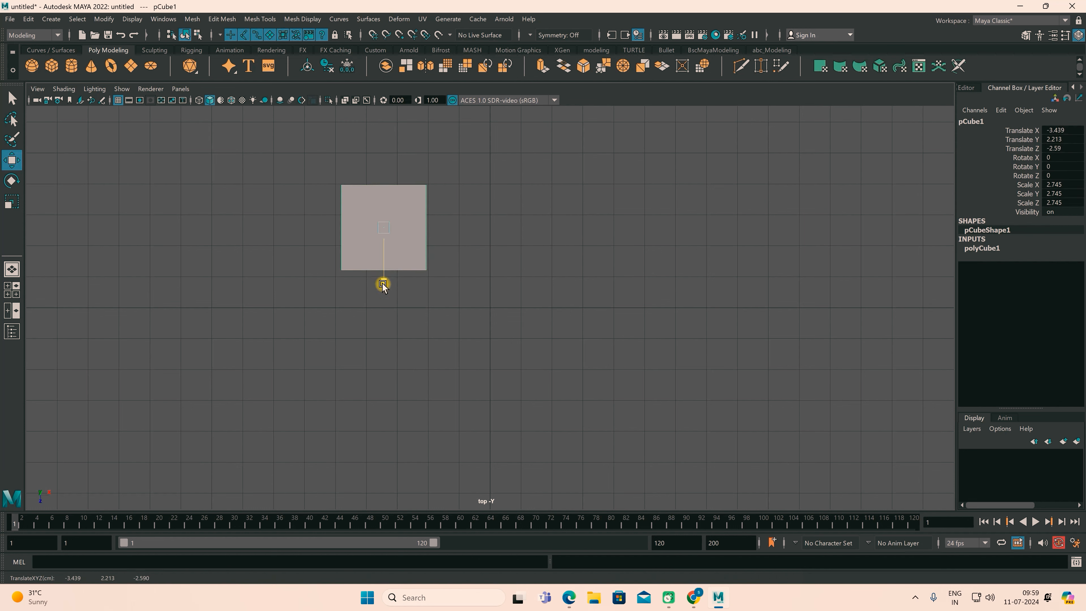
pyautogui.click(440, 230)
pyautogui.moveTo(386, 284); pyautogui.dragTo(387, 283)
pyautogui.moveTo(442, 225); pyautogui.dragTo(592, 228)
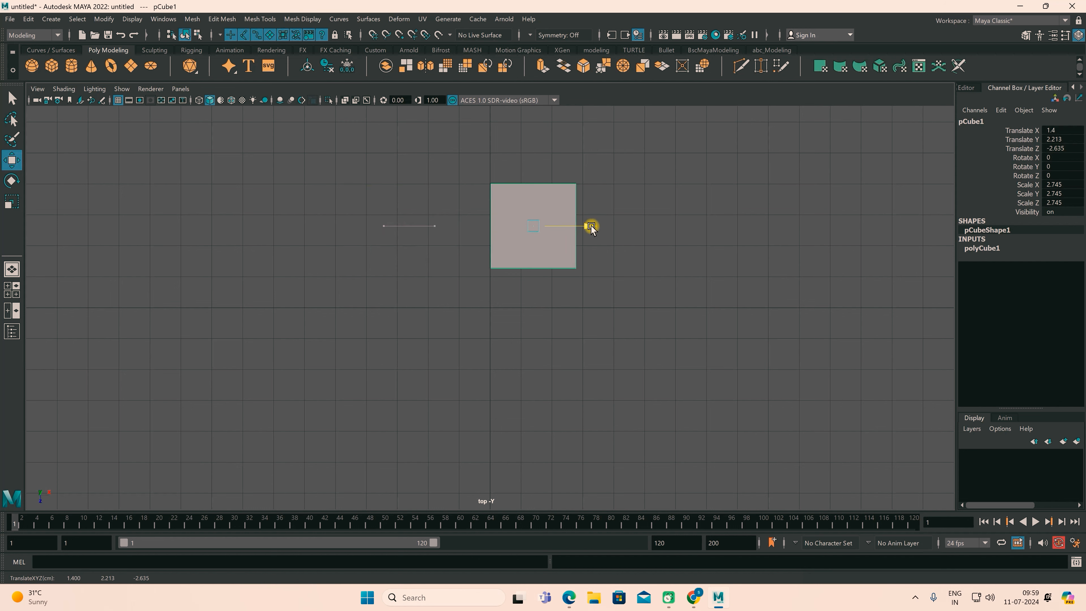
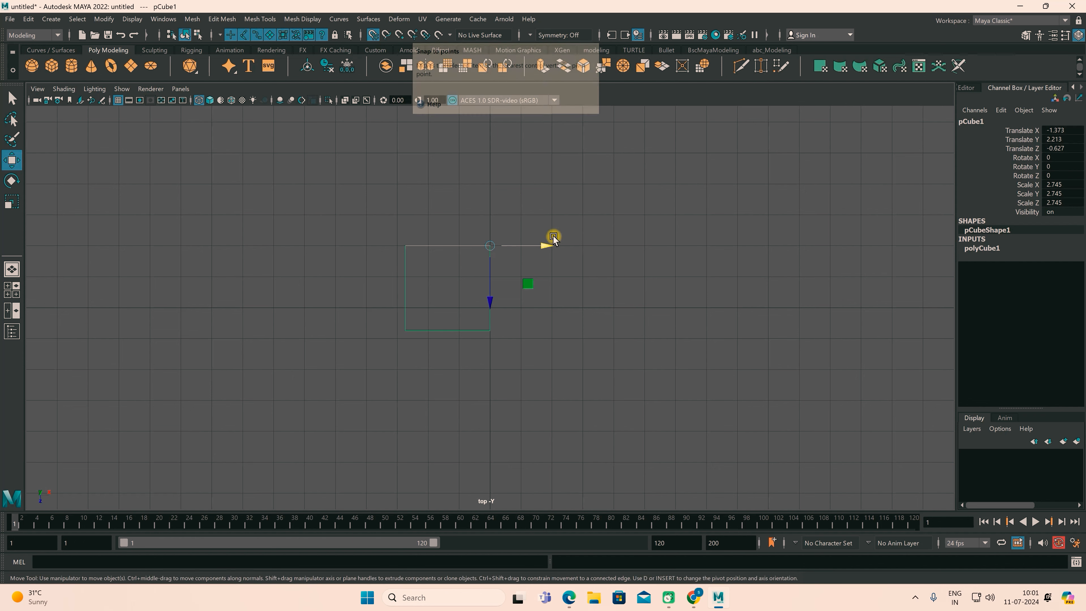
# Return to the perspective view, move the cube along X with grid snapping to about -3.37, and turn grid snapping off
pyautogui.moveTo(451, 255); pyautogui.dragTo(487, 238, button='right')
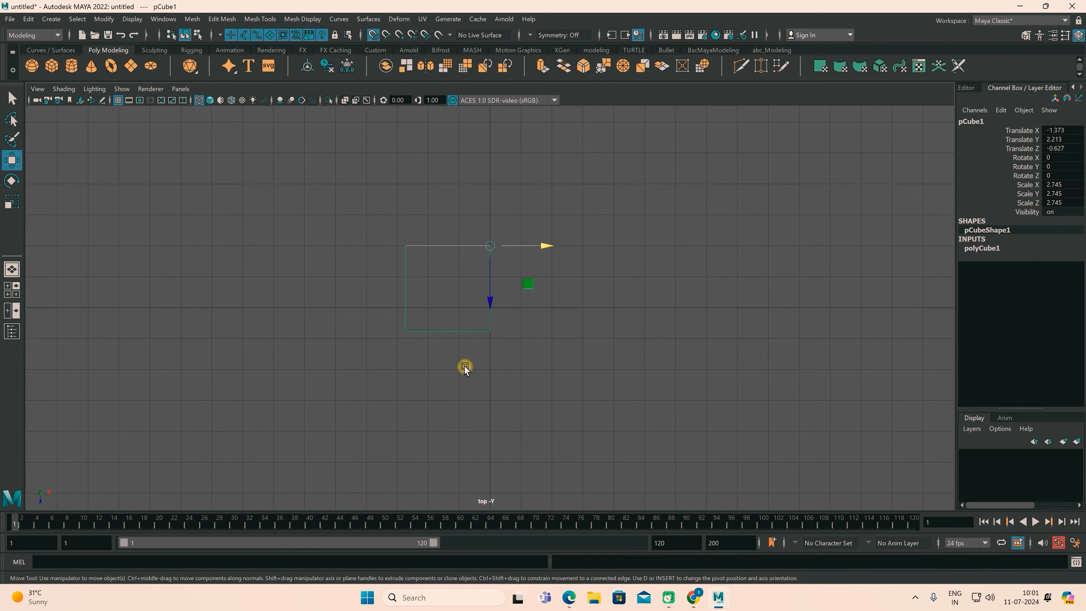
pyautogui.press('space')
pyautogui.press('space')
pyautogui.keyDown('alt'); pyautogui.moveTo(562, 313); pyautogui.dragTo(581, 265); pyautogui.keyUp('alt')
pyautogui.moveTo(636, 182); pyautogui.dragTo(584, 166)
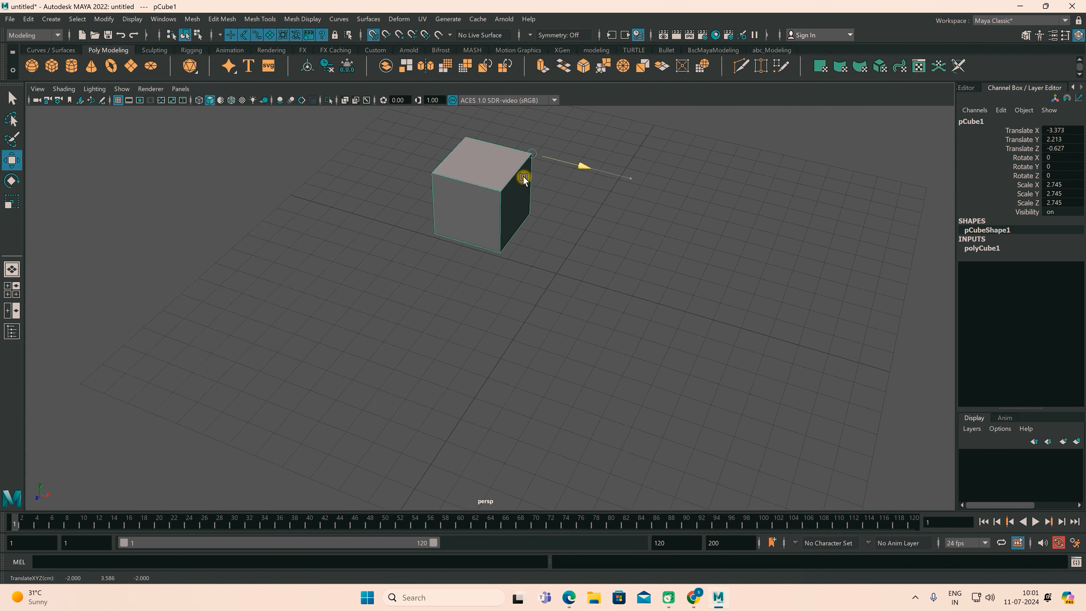
pyautogui.click(373, 35)
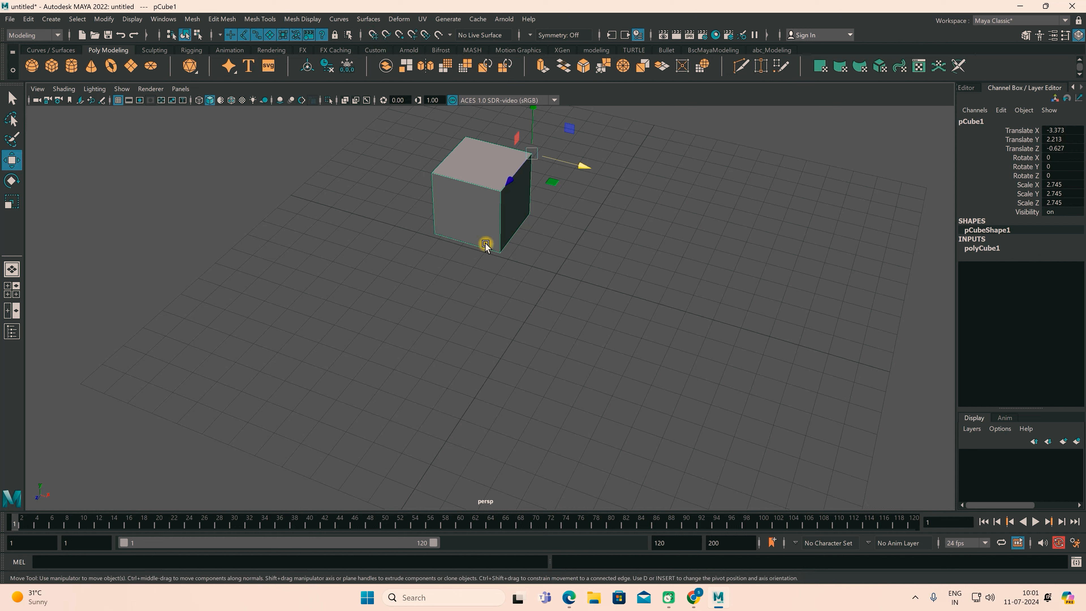
# Create a second polygon cube, scale it uniformly to 3.36, and move it along X to about 3.93
pyautogui.click(51, 71)
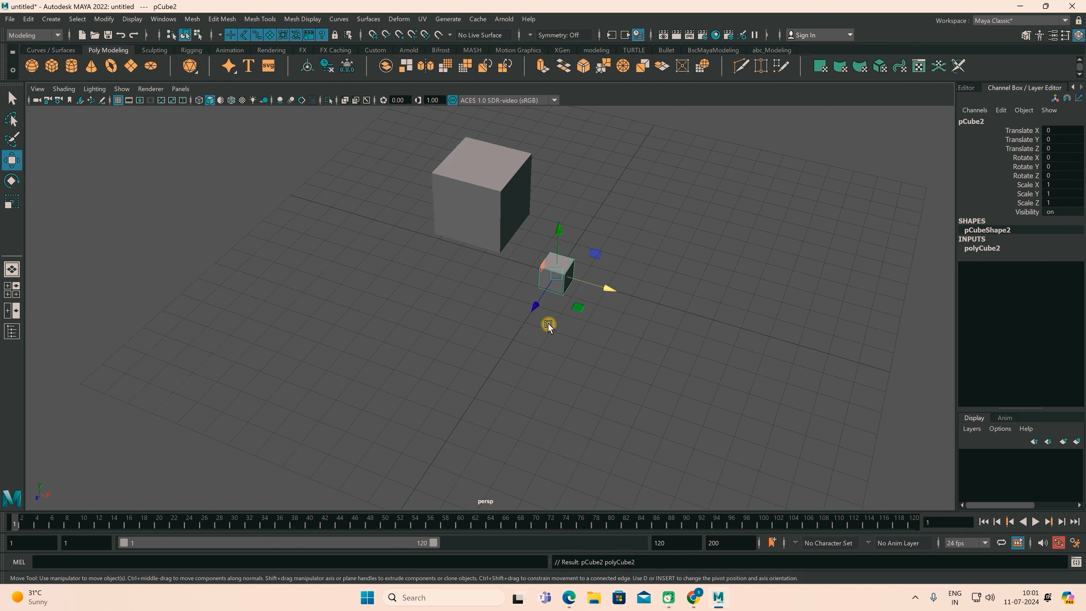
pyautogui.press('r')
pyautogui.moveTo(557, 274); pyautogui.dragTo(715, 314)
pyautogui.press('w')
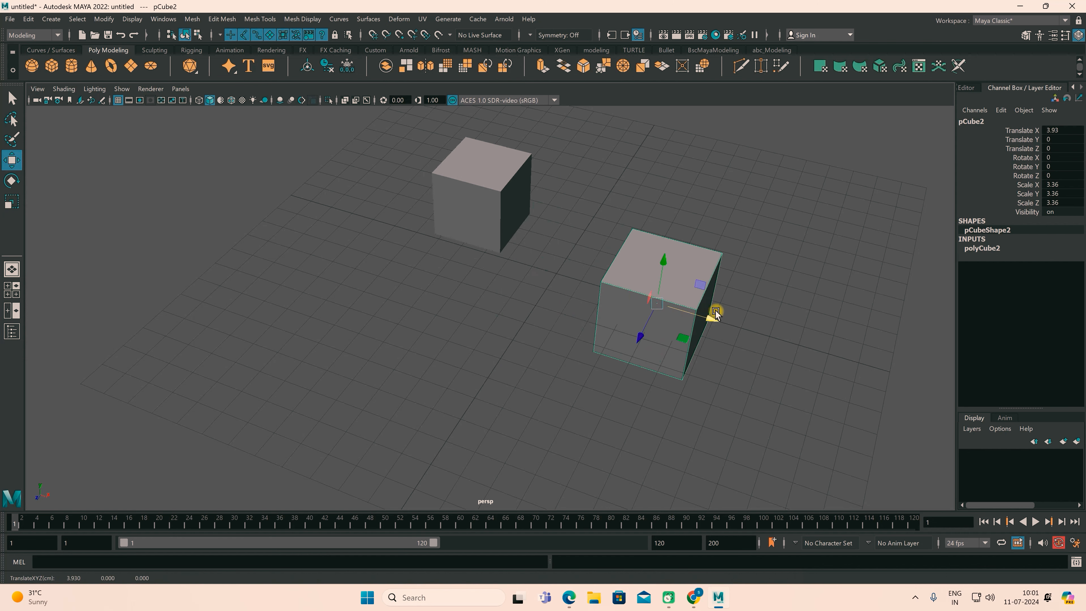
# Raise the second cube along Y to about 1.92
pyautogui.moveTo(664, 258); pyautogui.dragTo(669, 187)
pyautogui.keyDown('alt'); pyautogui.moveTo(625, 290); pyautogui.dragTo(650, 206); pyautogui.keyUp('alt')
pyautogui.moveTo(654, 151); pyautogui.dragTo(669, 182)
pyautogui.keyDown('alt'); pyautogui.moveTo(620, 267); pyautogui.dragTo(646, 291); pyautogui.keyUp('alt')
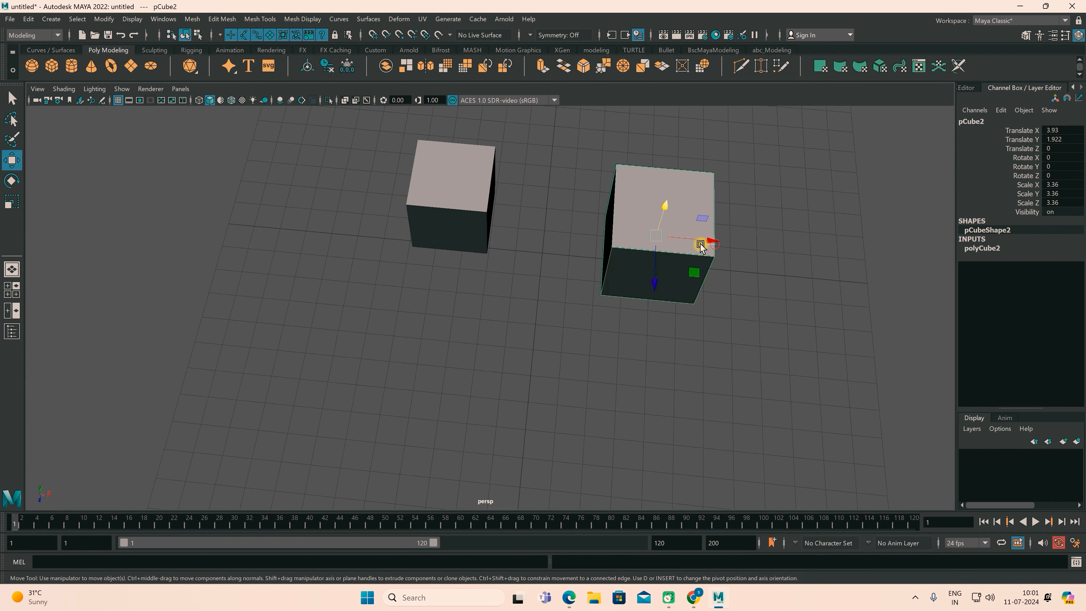
# Move the second cube to about X 1.64, Z -1.46, and the first cube along X to about -6.96
pyautogui.moveTo(705, 237); pyautogui.dragTo(643, 236)
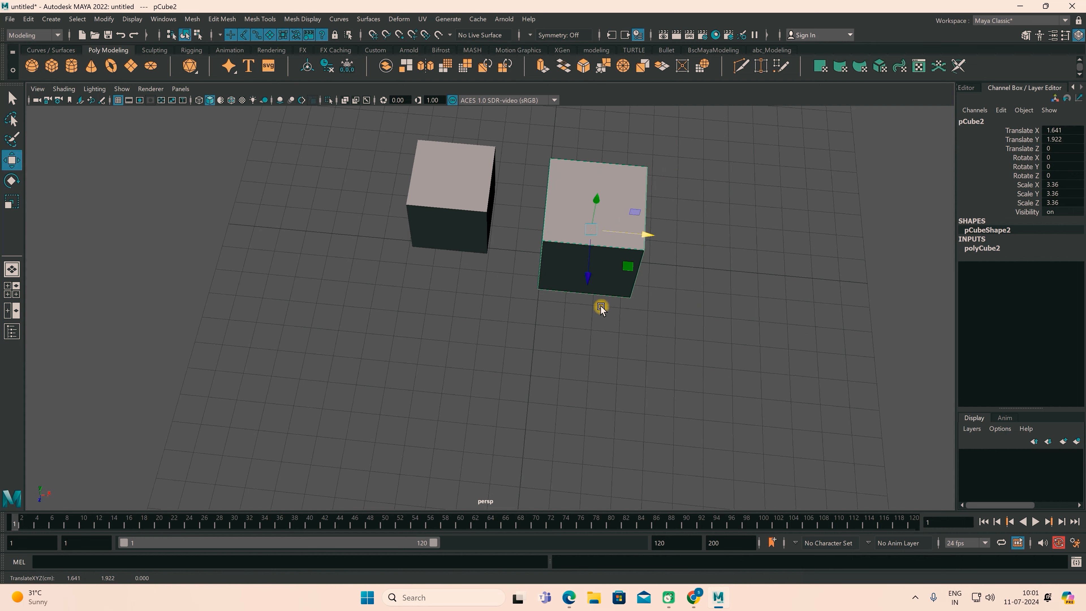
pyautogui.moveTo(582, 281); pyautogui.dragTo(591, 245)
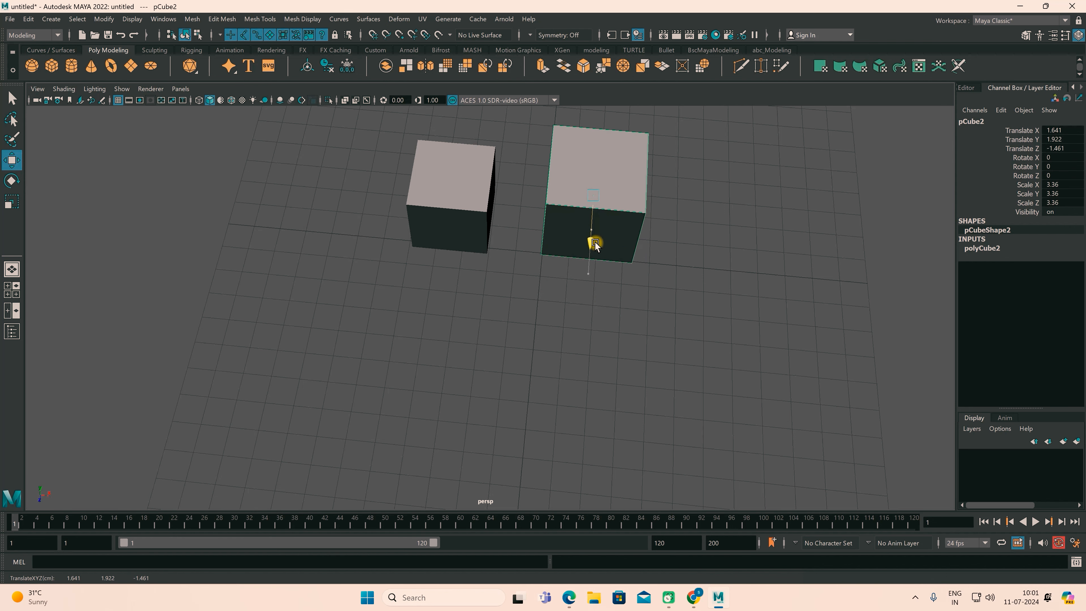
pyautogui.click(480, 201)
pyautogui.moveTo(553, 150); pyautogui.dragTo(524, 67)
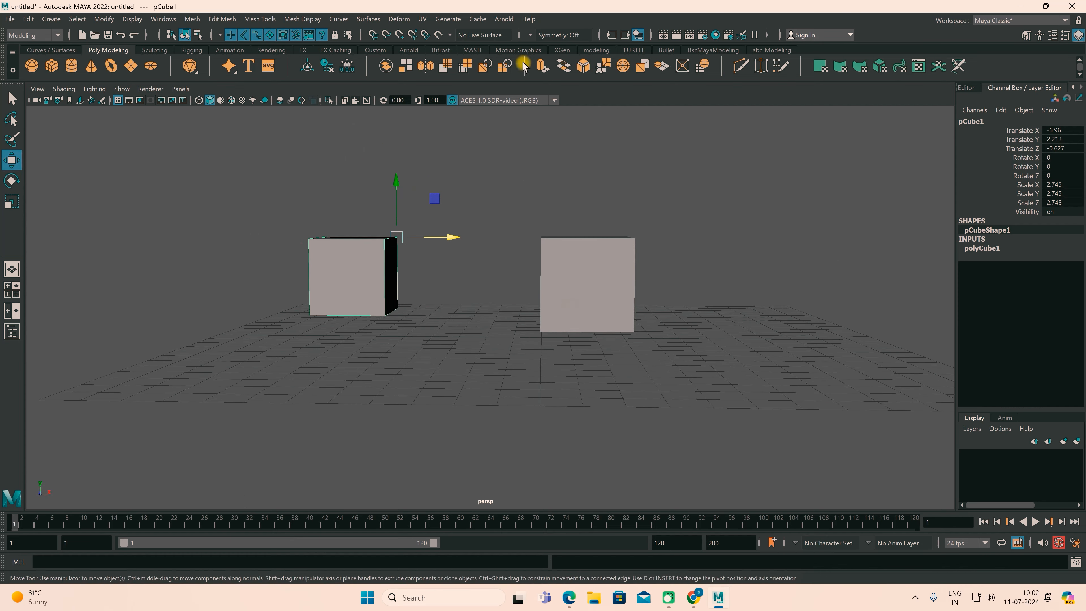
# Turn on point snapping and snap the first cube's pivot corner to the larger cube's near upper corner
pyautogui.click(399, 35)
pyautogui.keyDown('alt'); pyautogui.moveTo(389, 308); pyautogui.dragTo(400, 327); pyautogui.keyUp('alt')
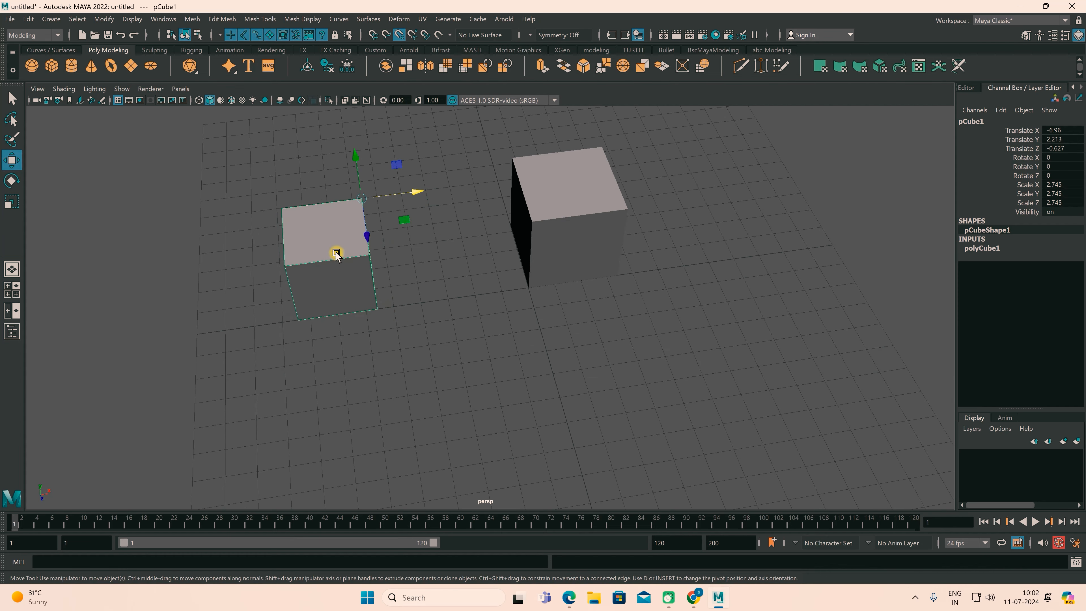
pyautogui.moveTo(363, 199); pyautogui.dragTo(545, 217)
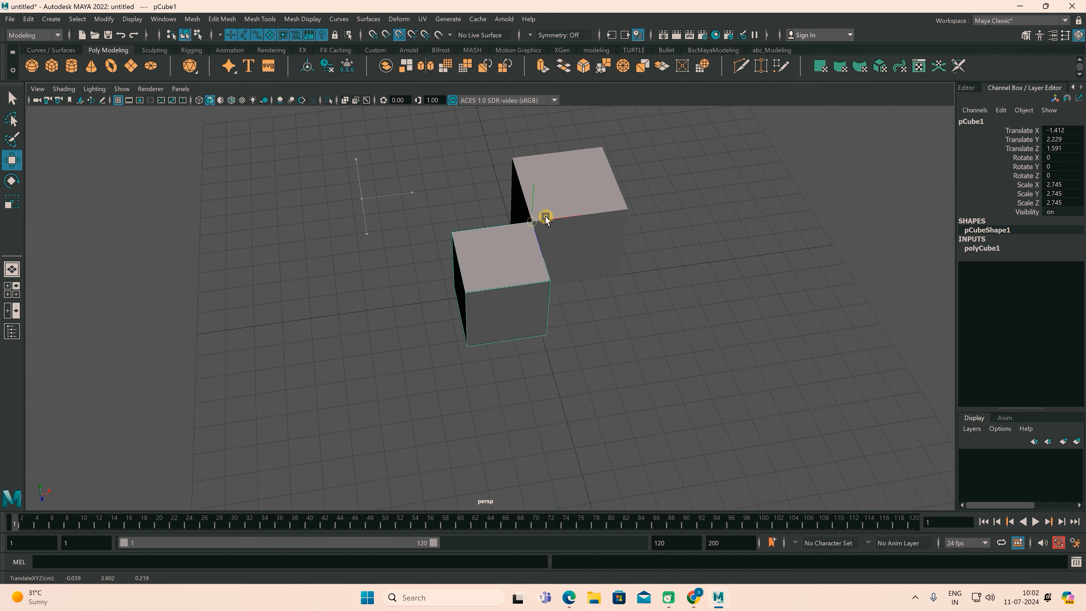
# Snap the first cube along Y and Z to the larger cube's lower rear corner, and turn off point snapping
pyautogui.keyDown('alt'); pyautogui.moveTo(461, 306); pyautogui.dragTo(575, 296); pyautogui.keyUp('alt')
pyautogui.moveTo(418, 243); pyautogui.dragTo(442, 302)
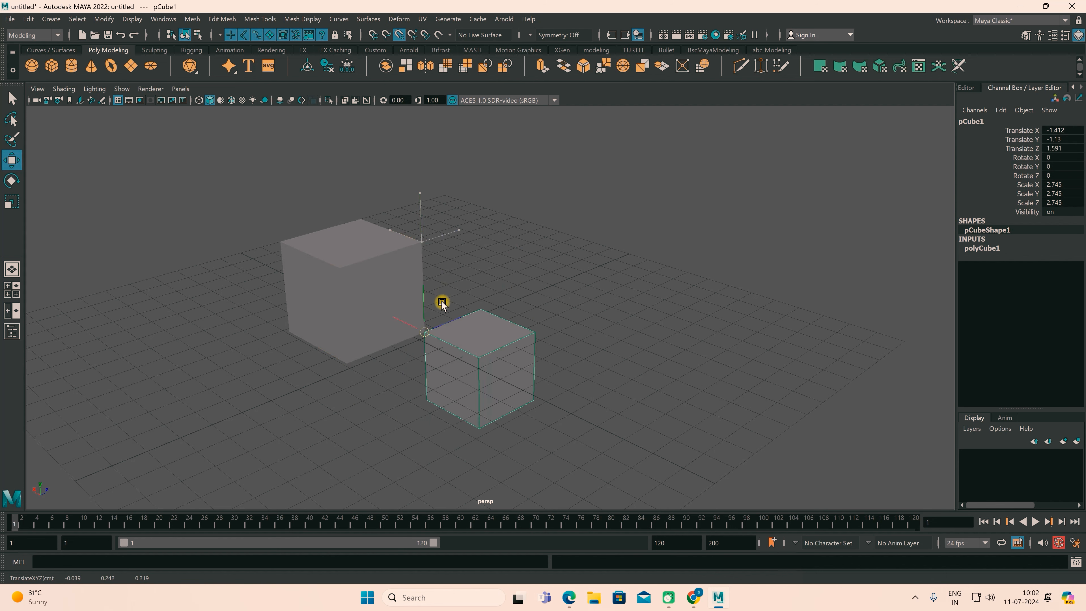
pyautogui.hotkey('ctrl', 'z')
pyautogui.keyDown('alt'); pyautogui.moveTo(364, 344); pyautogui.dragTo(502, 347); pyautogui.keyUp('alt')
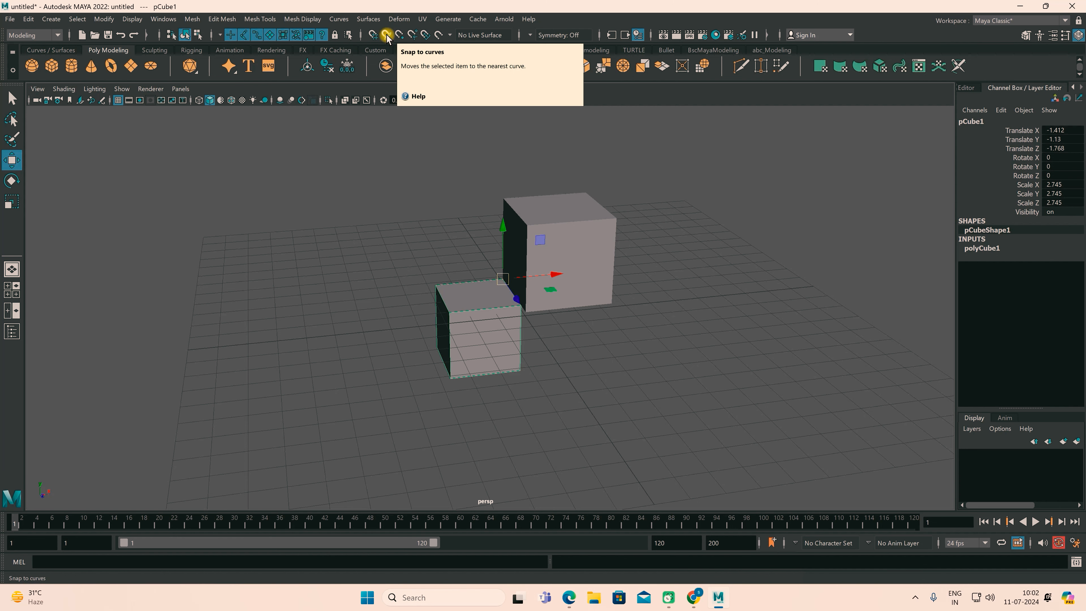
pyautogui.keyDown('alt'); pyautogui.moveTo(601, 304); pyautogui.dragTo(606, 359); pyautogui.keyUp('alt')
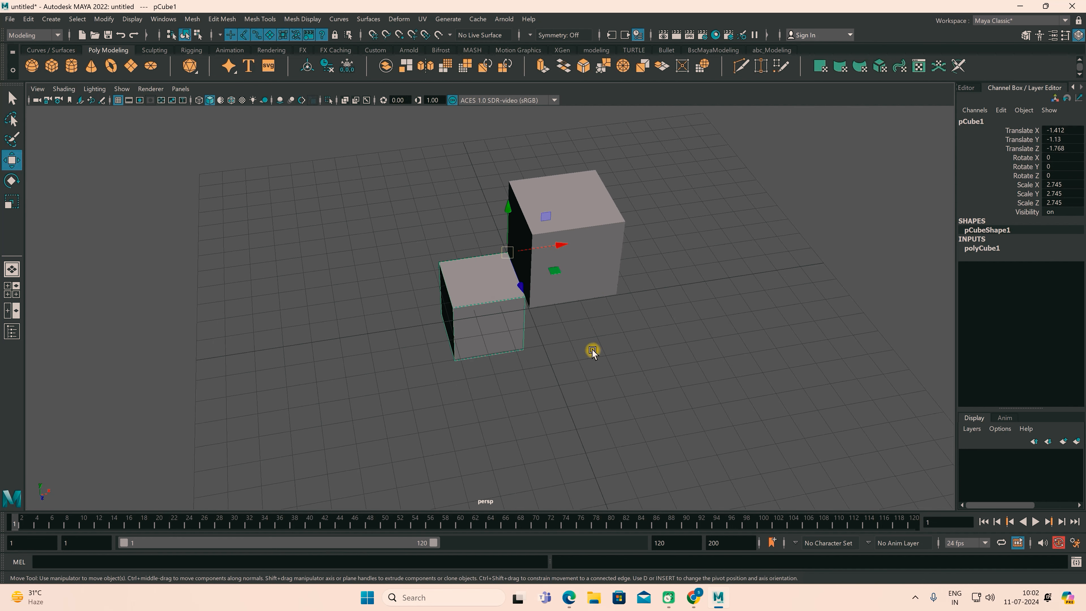
# Delete both cubes from the scene
pyautogui.moveTo(357, 150); pyautogui.dragTo(659, 388)
pyautogui.press('Delete')
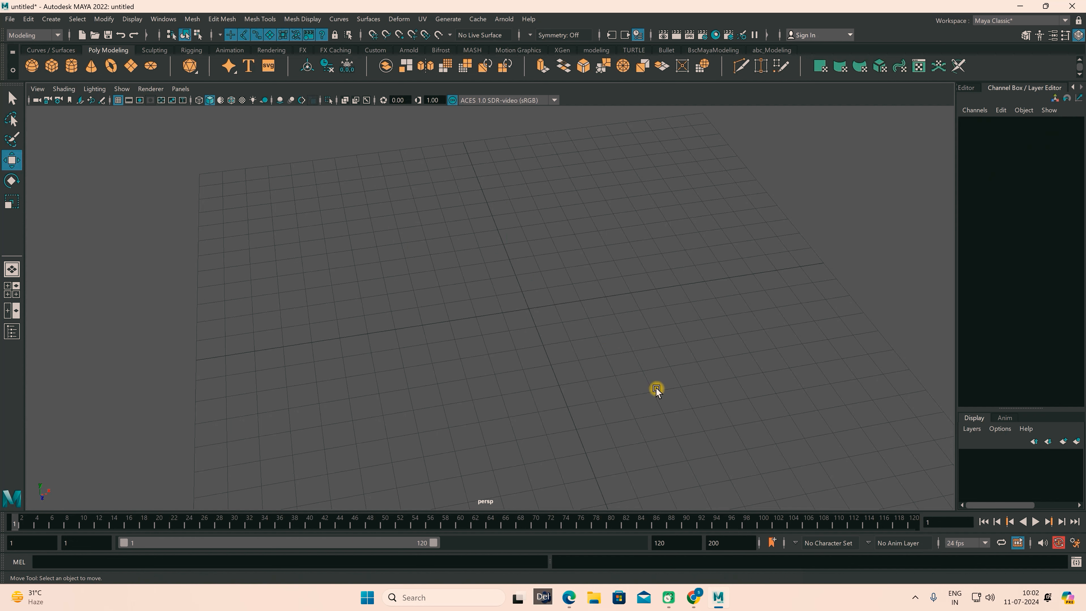
pyautogui.keyDown('alt'); pyautogui.moveTo(498, 355); pyautogui.dragTo(532, 330); pyautogui.keyUp('alt')
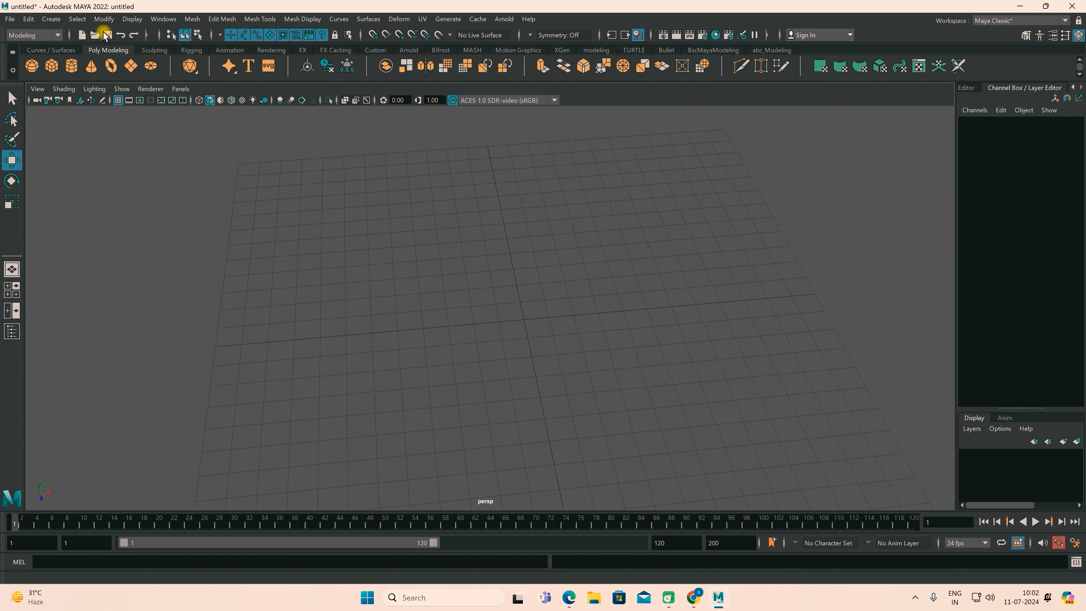
pyautogui.click(57, 20)
pyautogui.moveTo(70, 22)
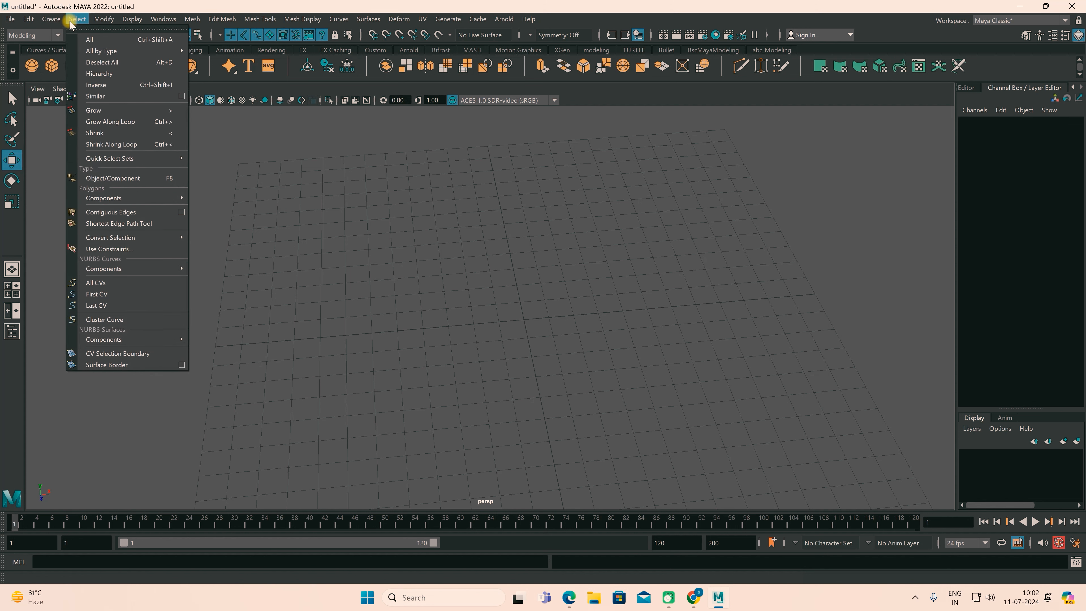
pyautogui.click(137, 6)
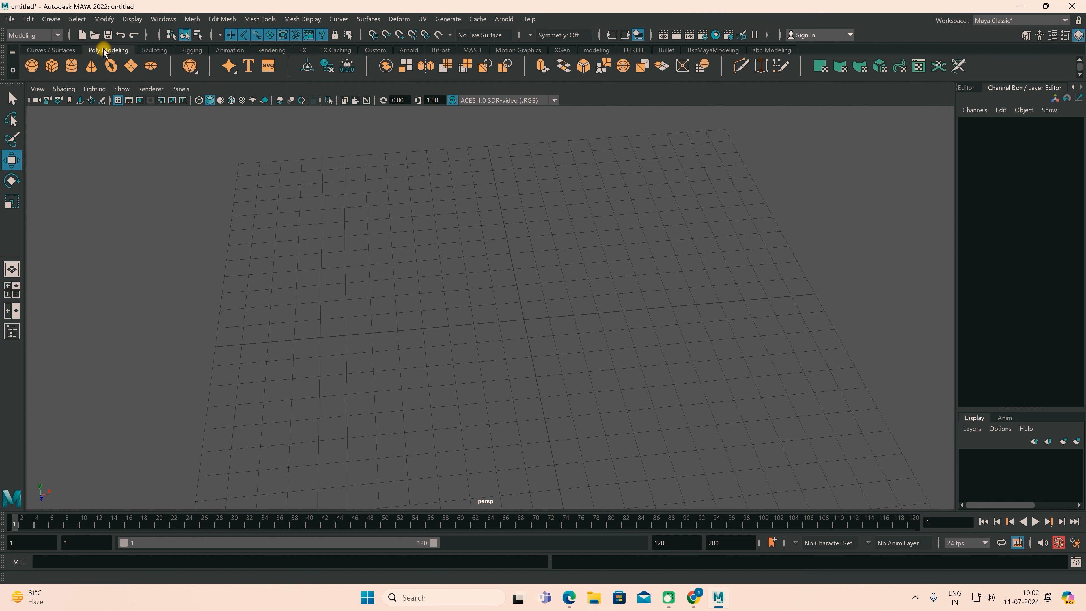
# Draw an open, straight-segmented EP curve around the grid centre and delete it
pyautogui.click(66, 53)
pyautogui.click(72, 65)
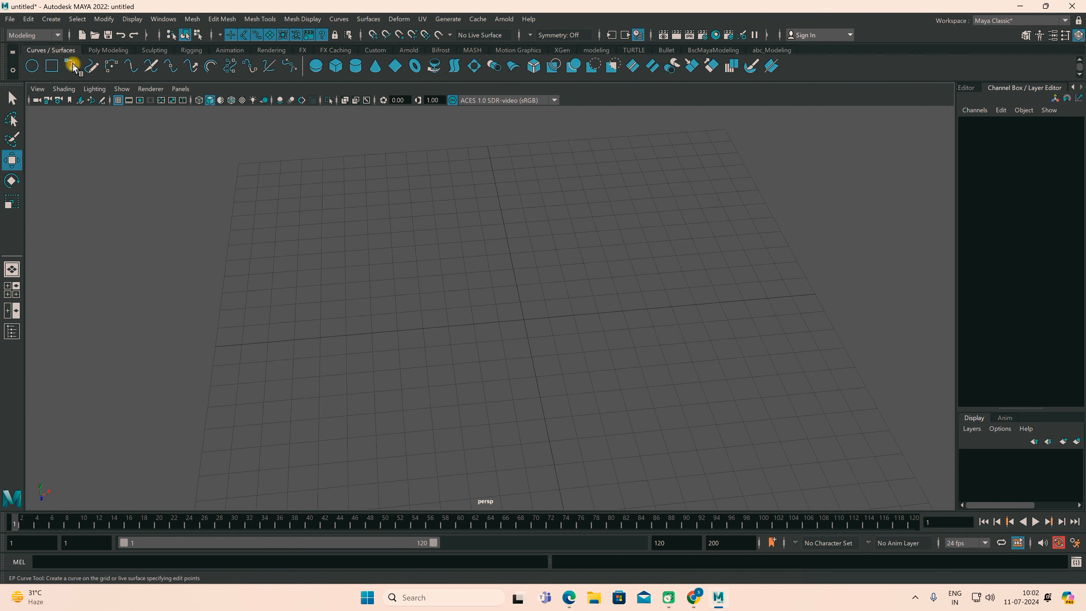
pyautogui.click(579, 195)
pyautogui.click(472, 193)
pyautogui.click(417, 223)
pyautogui.click(363, 302)
pyautogui.click(390, 417)
pyautogui.click(607, 414)
pyautogui.click(658, 356)
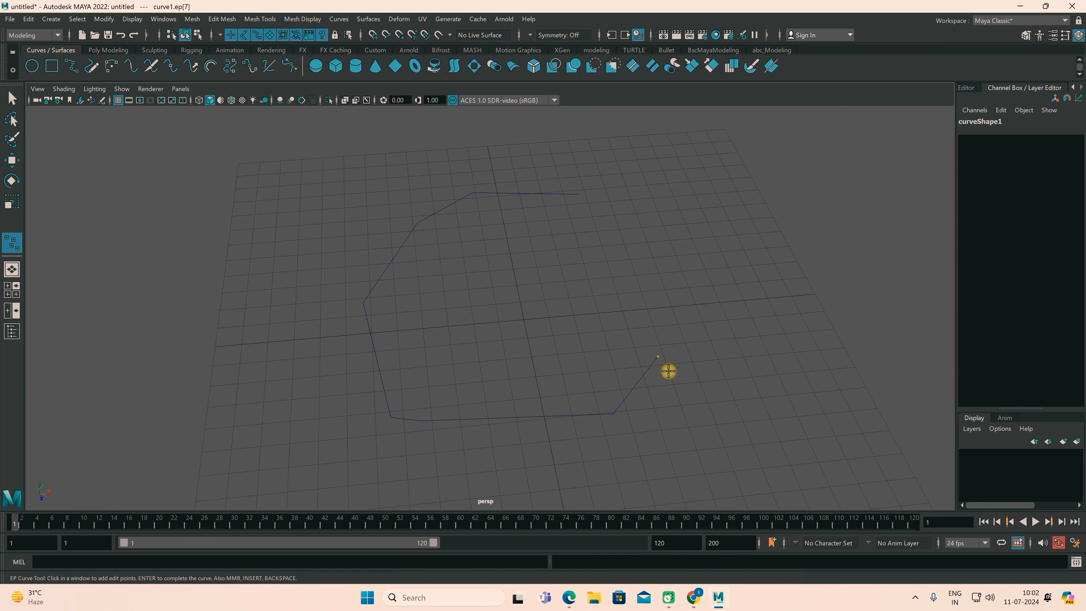
pyautogui.press('Return')
pyautogui.press('w')
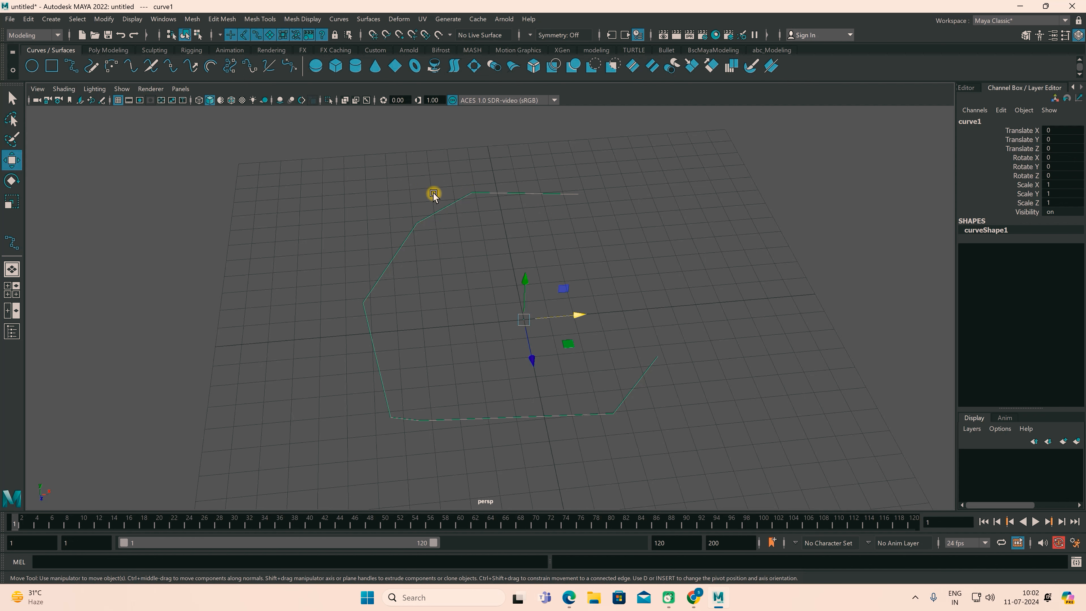
pyautogui.press('Delete')
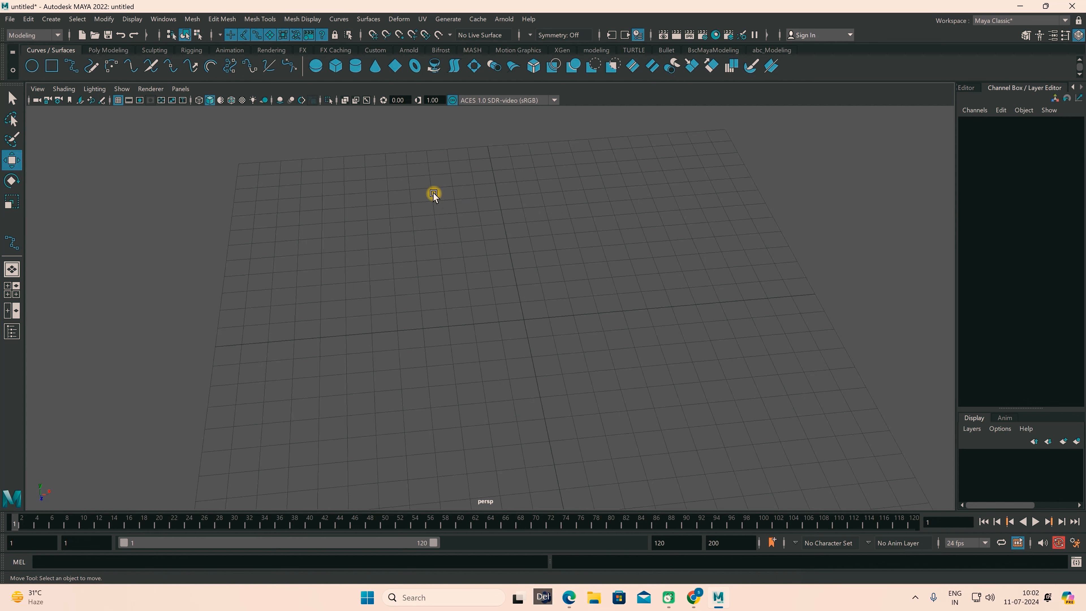
# Reset the EP Curve Tool to a 3 Cubic curve degree and draw an open, rounded curve around the grid centre
pyautogui.doubleClick(11, 247)
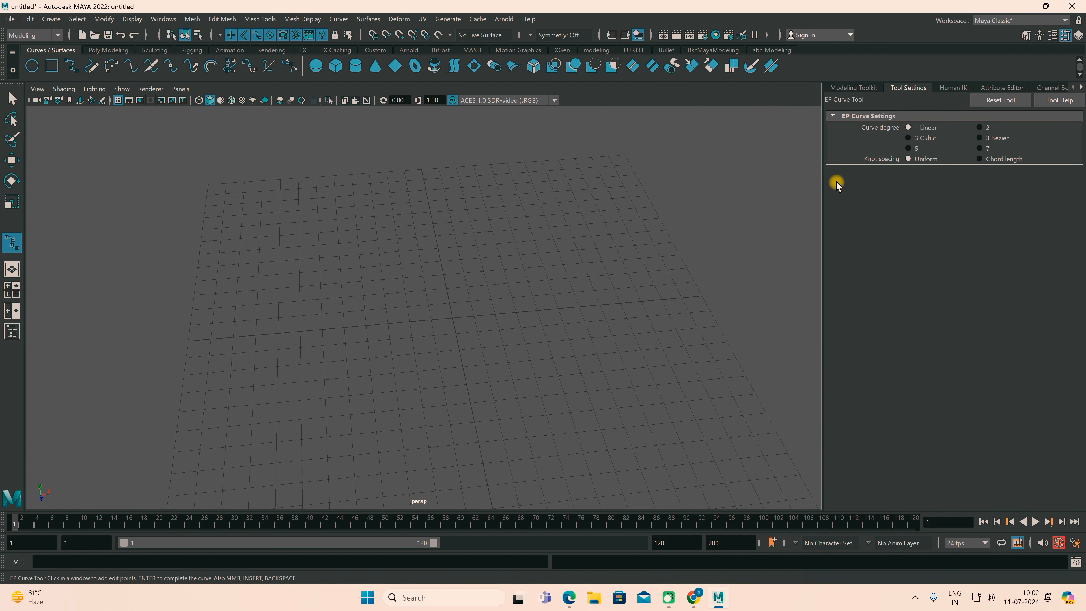
pyautogui.click(1000, 101)
pyautogui.click(444, 193)
pyautogui.click(308, 226)
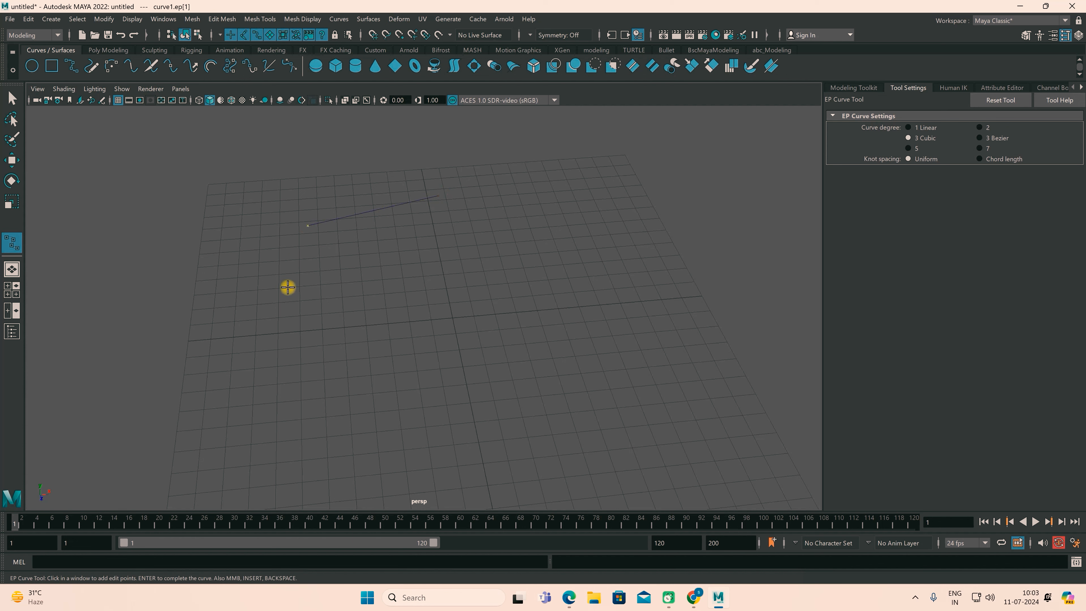
pyautogui.click(286, 296)
pyautogui.click(275, 392)
pyautogui.click(335, 435)
pyautogui.click(438, 428)
pyautogui.click(541, 389)
pyautogui.click(552, 308)
pyautogui.moveTo(557, 281); pyautogui.dragTo(566, 262, button='middle')
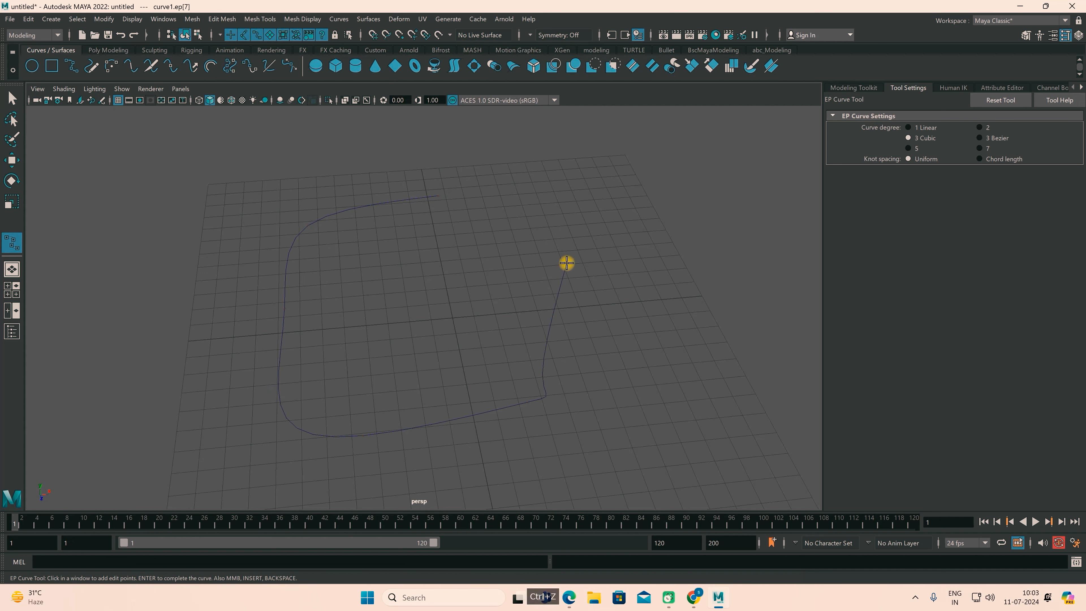
pyautogui.hotkey('ctrl', 'z')
pyautogui.click(564, 230)
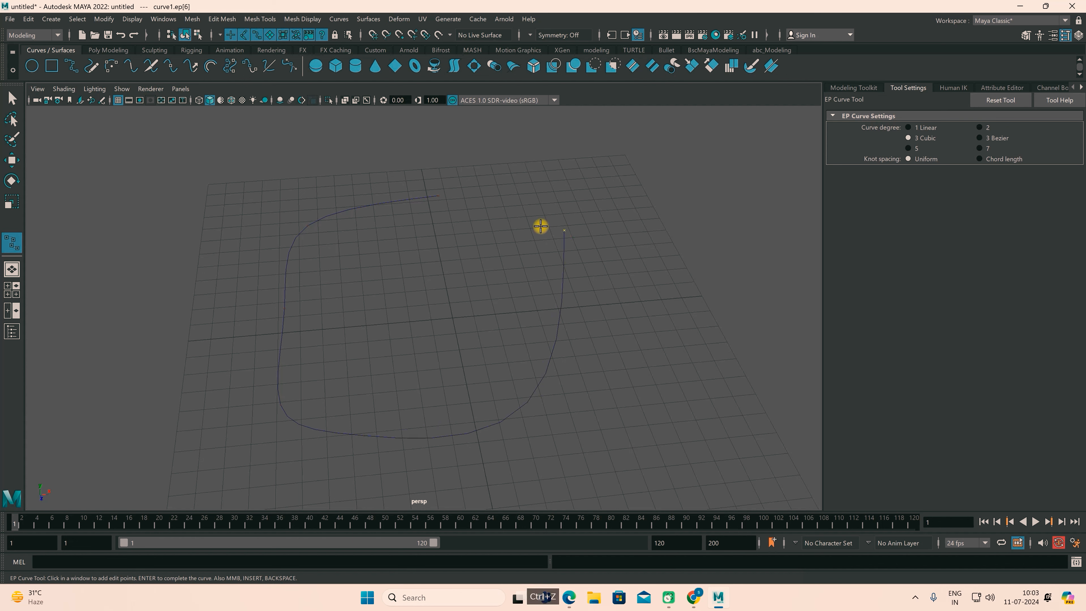
pyautogui.press('w')
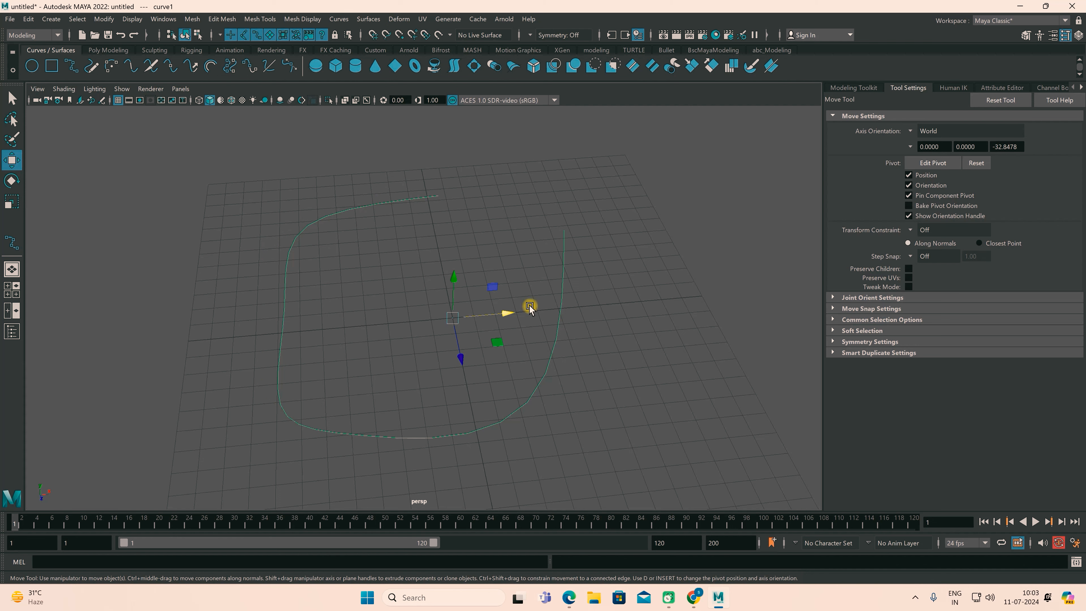
pyautogui.moveTo(404, 340)
pyautogui.keyDown('alt'); pyautogui.mouseDown()
pyautogui.moveTo(449, 315)
pyautogui.moveTo(421, 337)
pyautogui.moveTo(395, 337)
pyautogui.moveTo(409, 338)
pyautogui.mouseUp(); pyautogui.keyUp('alt')
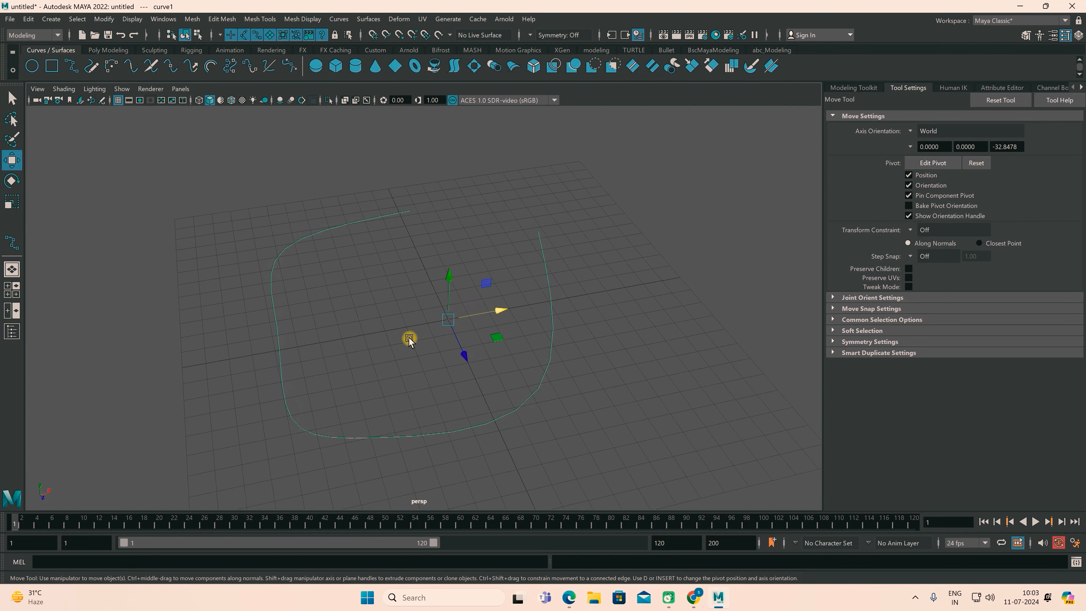
# Turn on curve snapping and draw a second EP curve that starts on the first curve and runs inside it
pyautogui.click(386, 36)
pyautogui.click(12, 243)
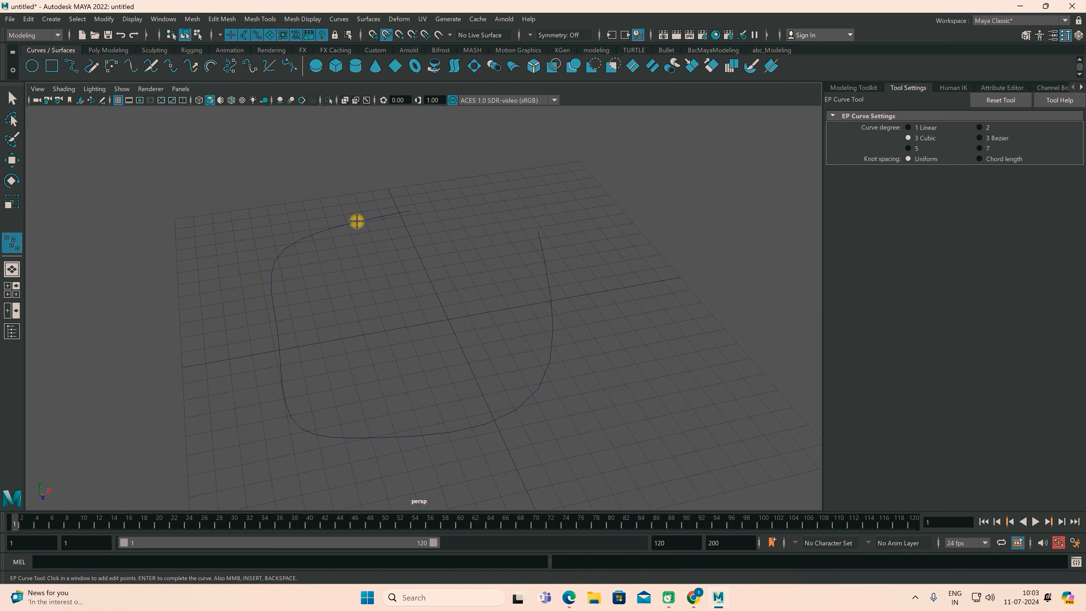
pyautogui.moveTo(357, 221); pyautogui.dragTo(340, 312)
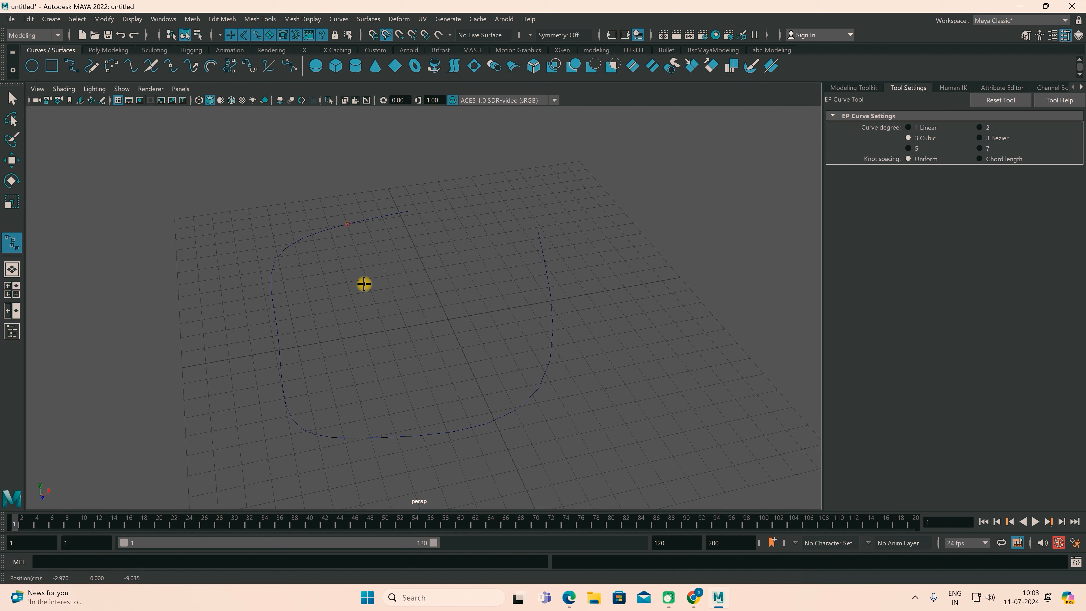
pyautogui.moveTo(389, 279); pyautogui.dragTo(336, 296)
pyautogui.moveTo(372, 377); pyautogui.dragTo(441, 377)
pyautogui.moveTo(496, 329); pyautogui.dragTo(348, 248)
pyautogui.click(298, 318)
pyautogui.click(317, 374)
pyautogui.click(345, 385)
pyautogui.click(419, 384)
pyautogui.click(426, 327)
pyautogui.click(423, 268)
pyautogui.press('Return')
pyautogui.press('w')
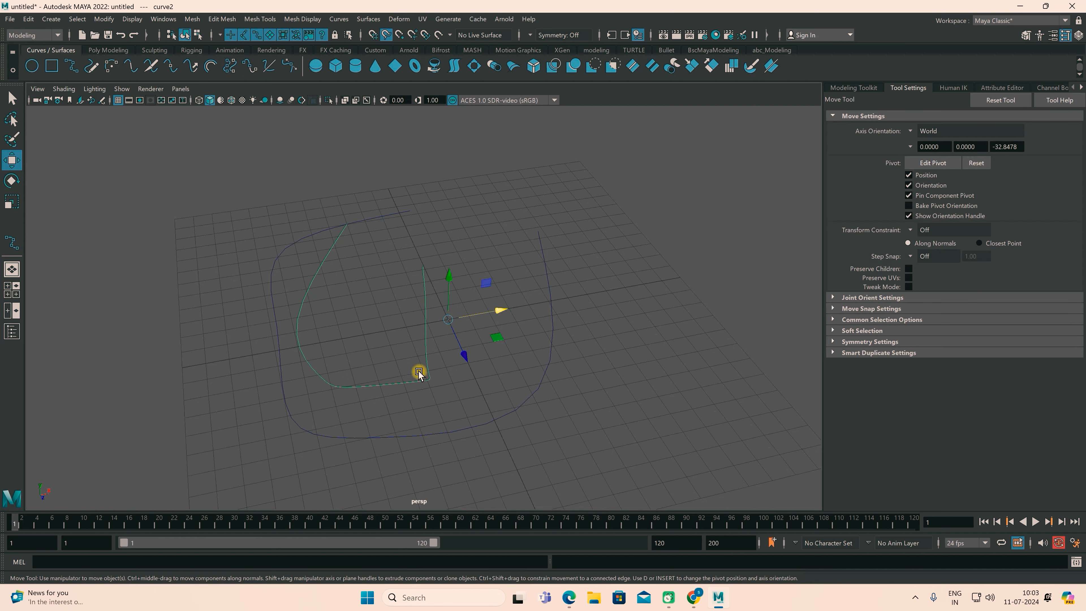
# Move the inner curve slightly, delete it, and select the remaining outer curve
pyautogui.moveTo(450, 316)
pyautogui.mouseDown()
pyautogui.moveTo(475, 315)
pyautogui.moveTo(451, 323)
pyautogui.mouseUp()
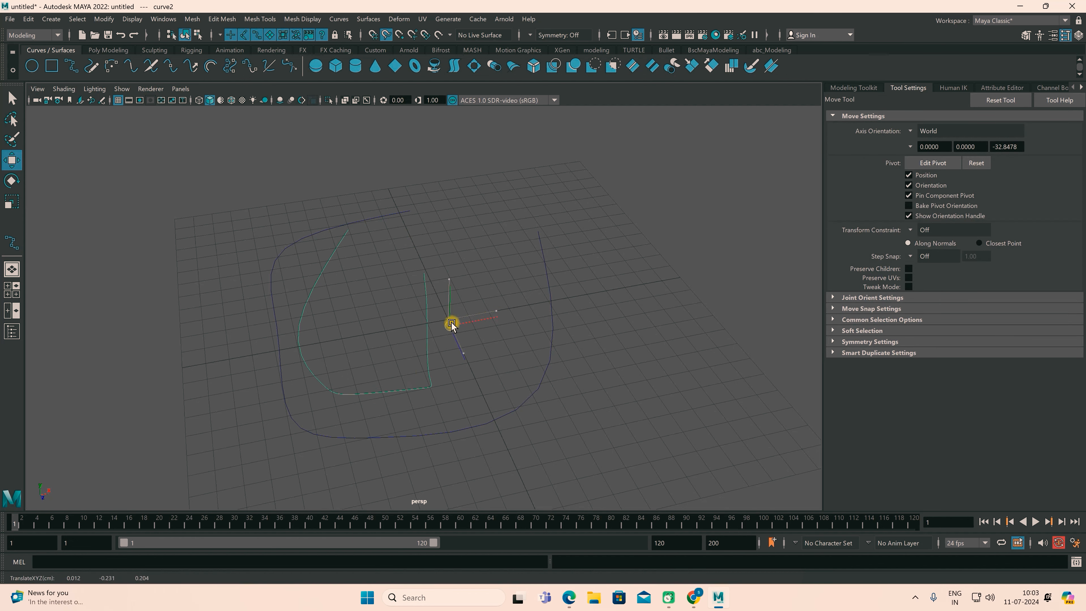
pyautogui.press('Delete')
pyautogui.moveTo(363, 197); pyautogui.dragTo(421, 317)
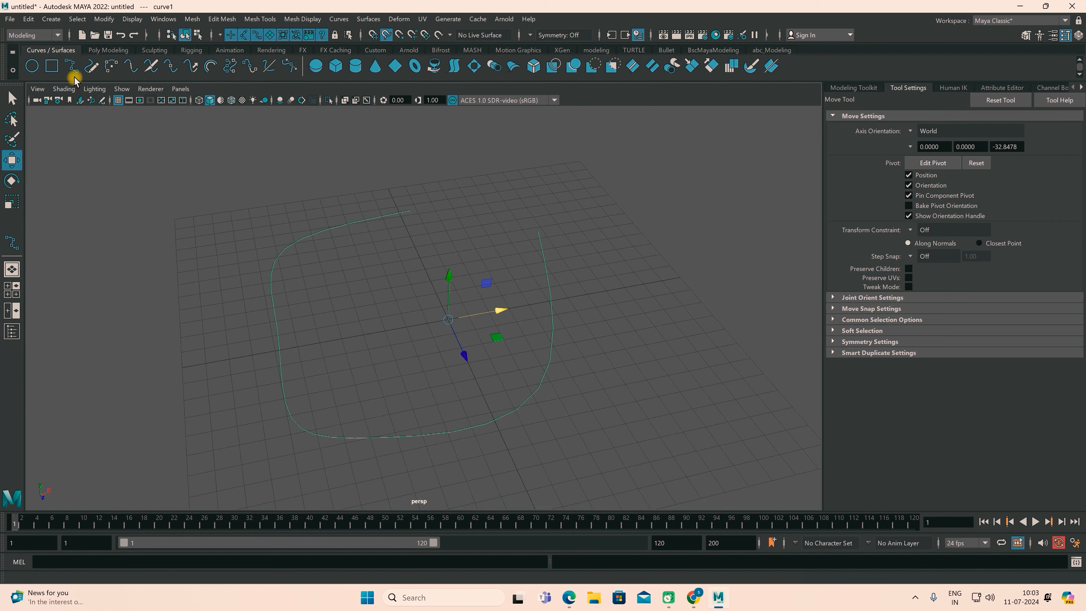
pyautogui.click(387, 36)
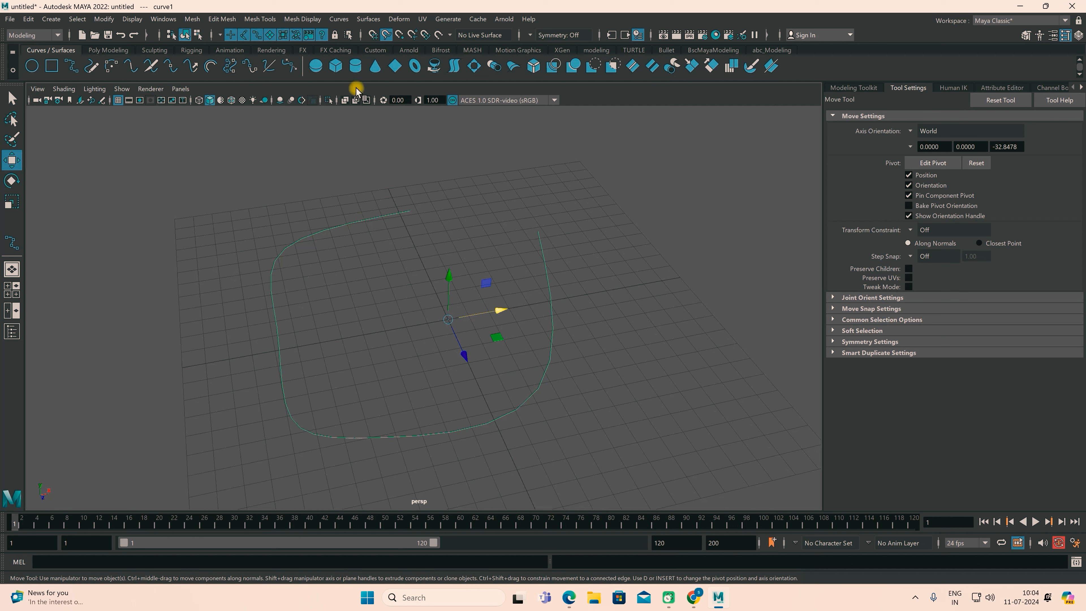
pyautogui.click(71, 66)
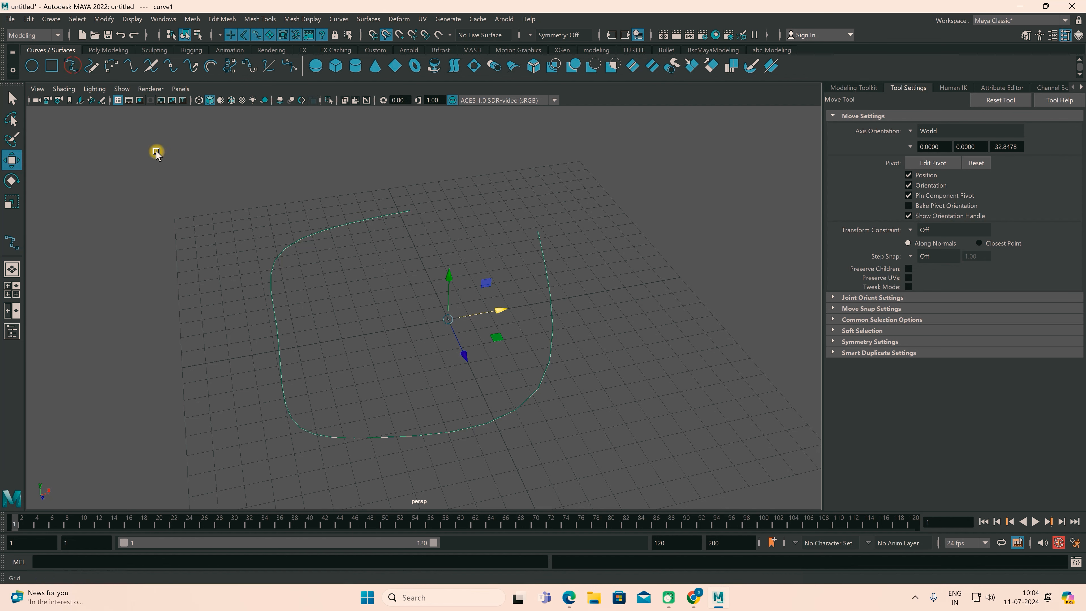
pyautogui.click(340, 236)
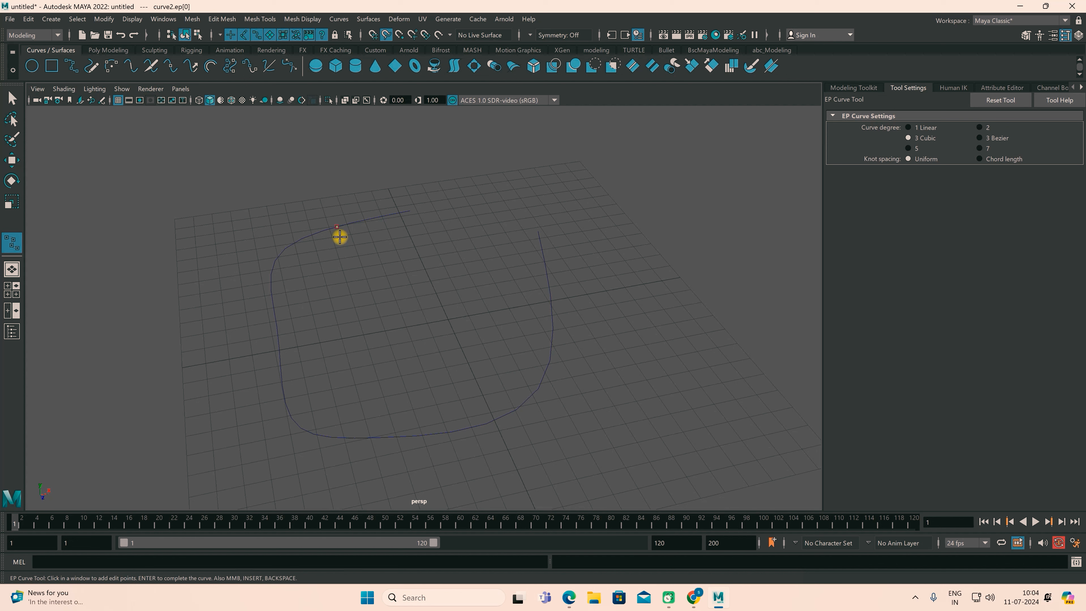
pyautogui.hotkey('ctrl', 'z')
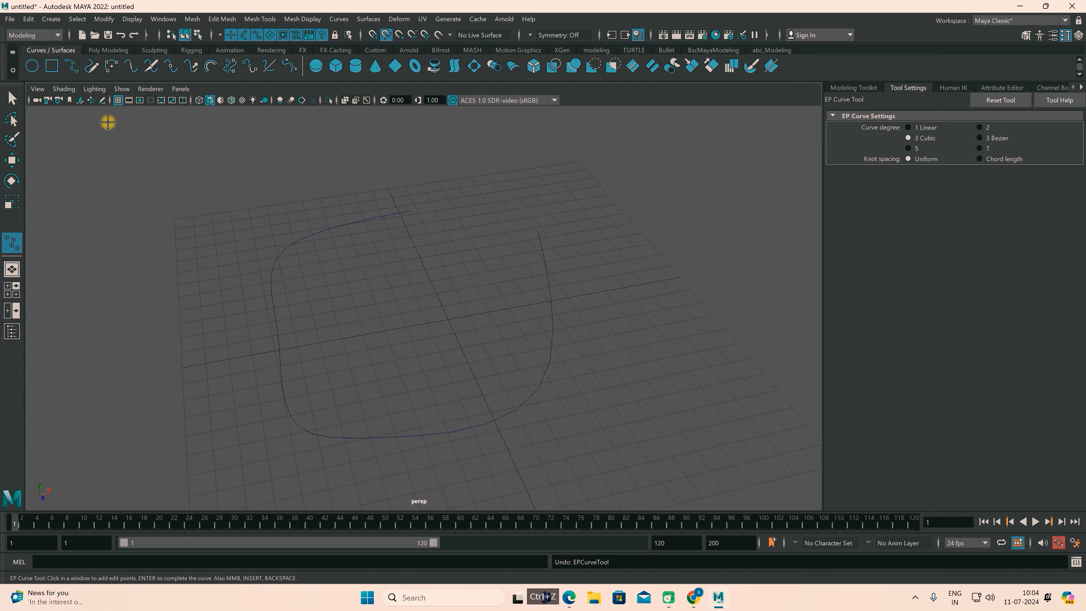
# Create a polygon sphere and move it off the origin to about X -0.86, Y -0.33, Z 0.05
pyautogui.click(107, 49)
pyautogui.click(33, 66)
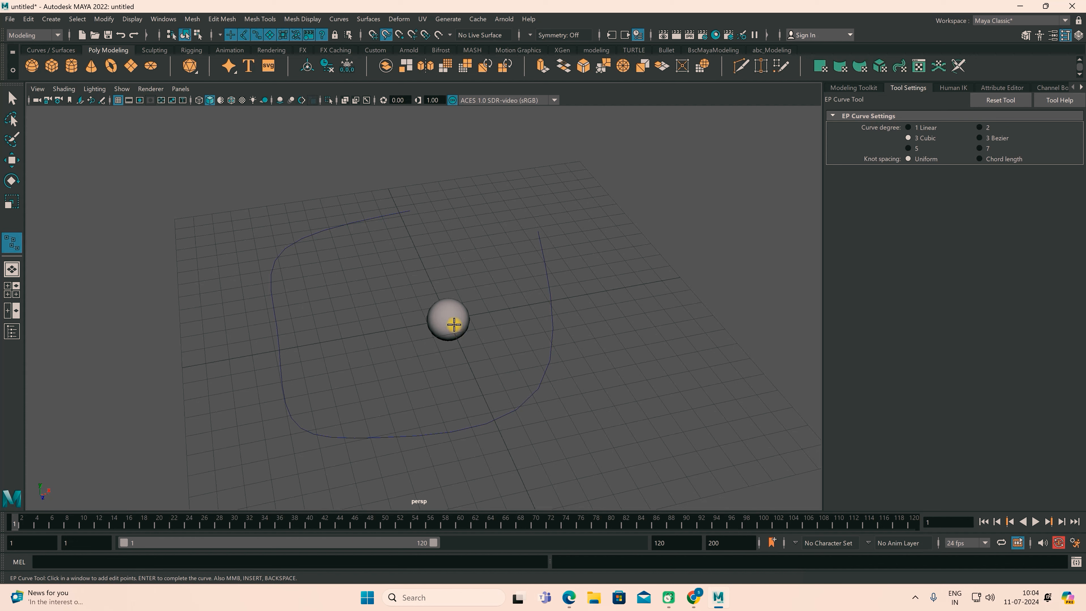
pyautogui.click(12, 160)
pyautogui.click(444, 319)
pyautogui.moveTo(454, 318); pyautogui.dragTo(436, 332)
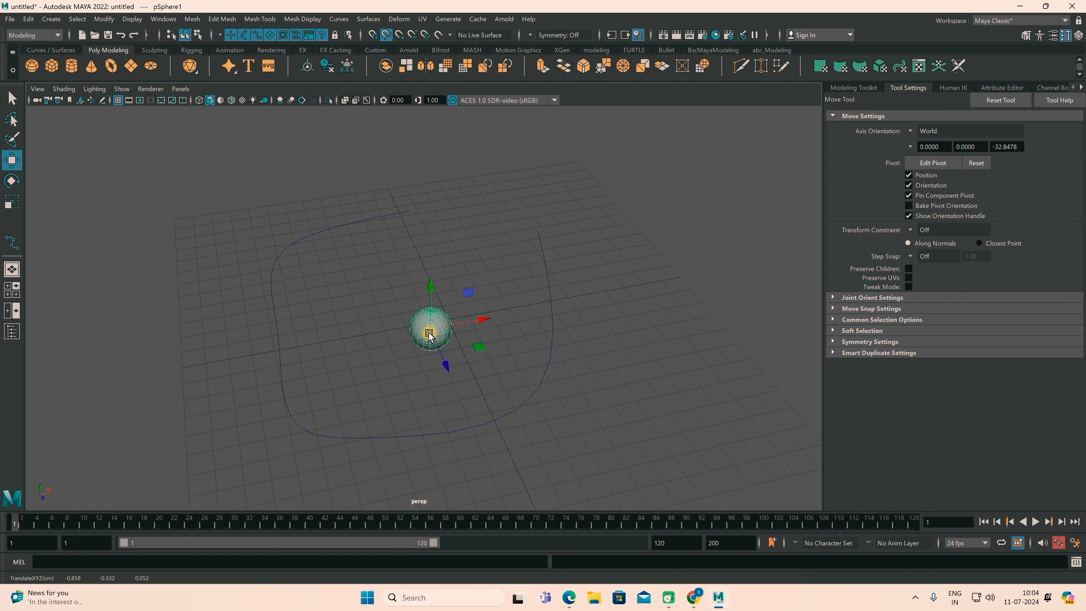
# With curve snapping, slide the sphere along the curve and leave it on the upper stretch at about X -3.76, Y 2.82, Z -4.88
pyautogui.moveTo(429, 335); pyautogui.dragTo(360, 236)
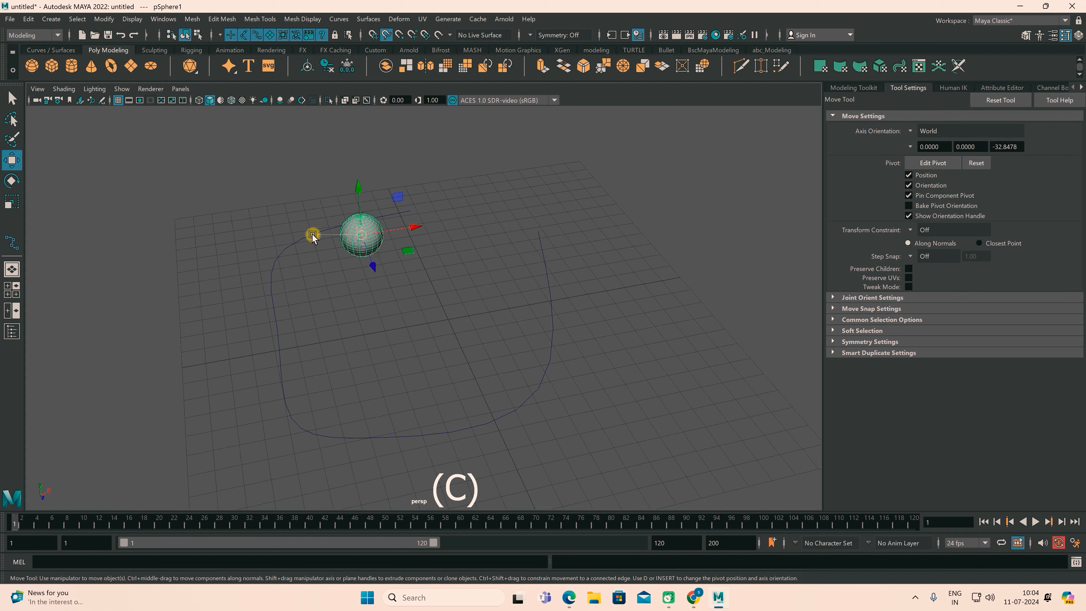
pyautogui.moveTo(311, 237); pyautogui.dragTo(369, 241)
pyautogui.press('c')
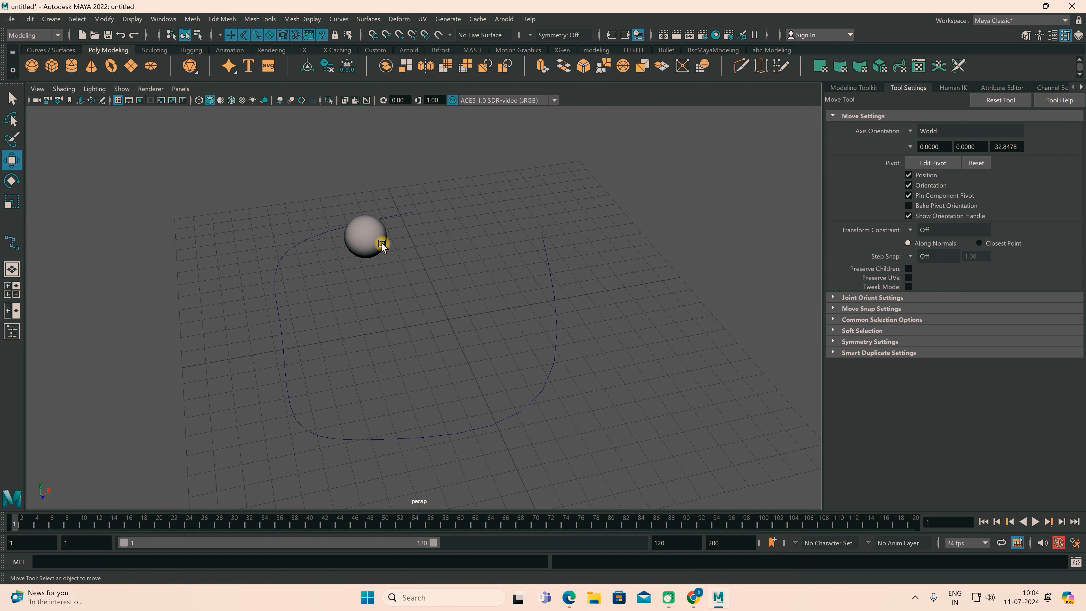
pyautogui.moveTo(370, 240); pyautogui.dragTo(327, 240)
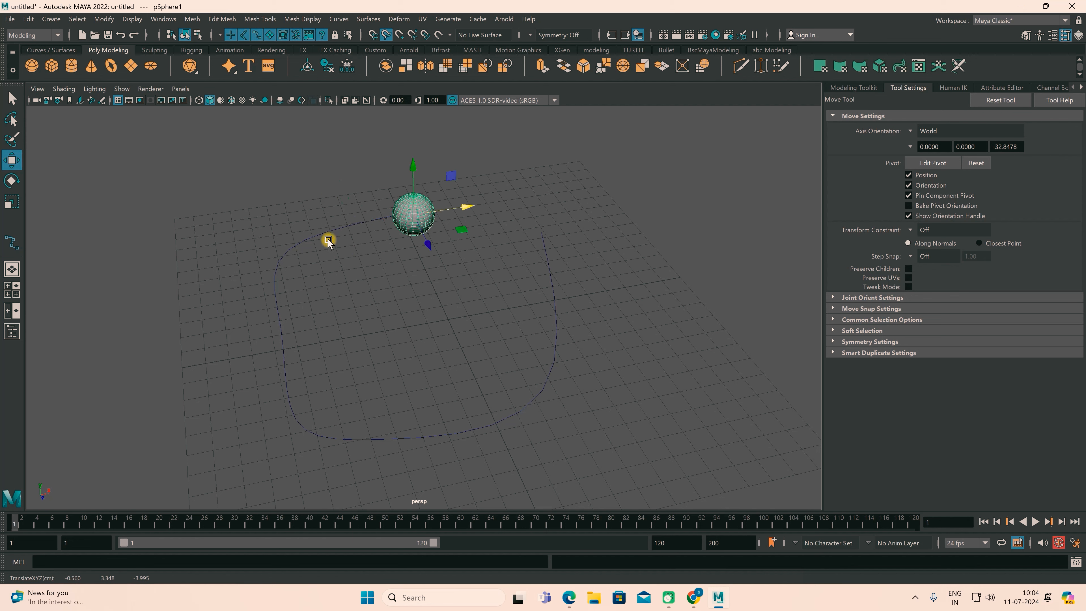
pyautogui.moveTo(413, 219); pyautogui.dragTo(288, 296)
pyautogui.moveTo(309, 386); pyautogui.dragTo(293, 368)
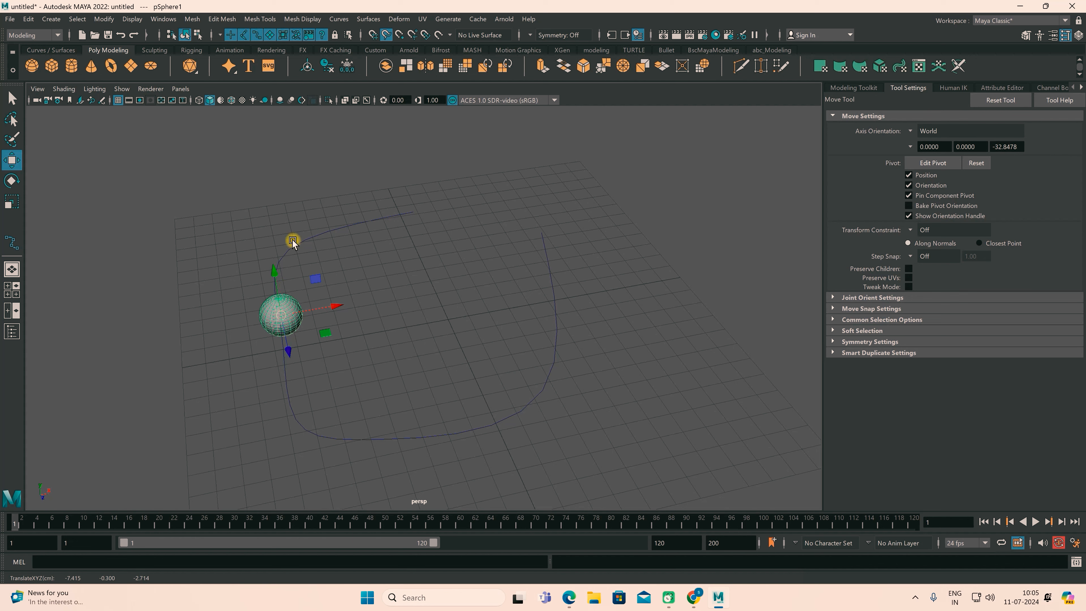
pyautogui.moveTo(279, 319); pyautogui.dragTo(357, 253)
pyautogui.click(373, 223)
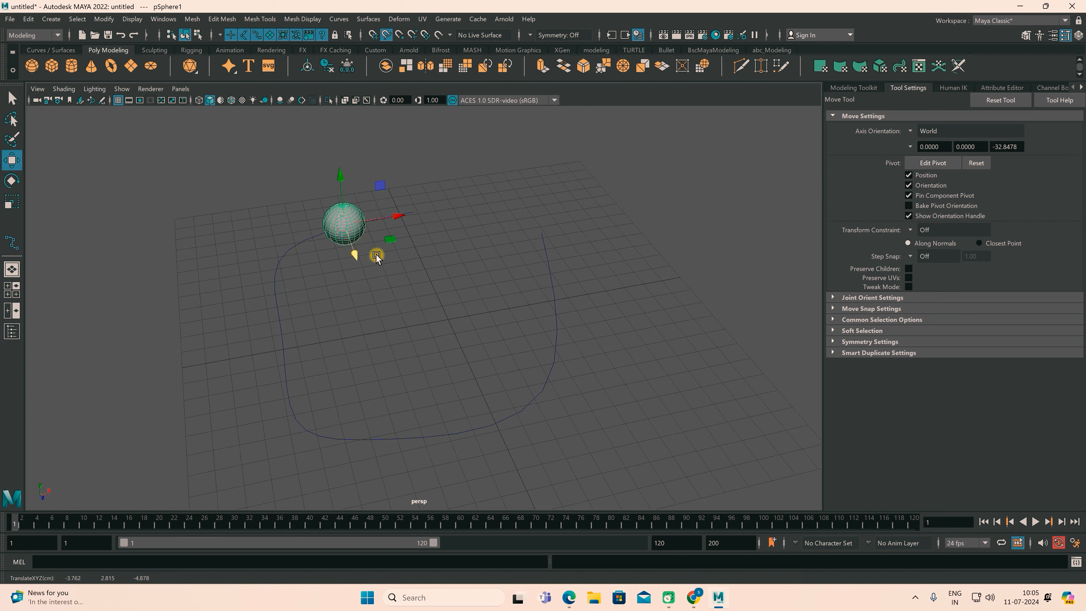
# In the top view, move the curve to about Z -8.04 and curve-snap the sphere to its bend at about X 2.69, Z -3.19
pyautogui.keyDown('alt'); pyautogui.moveTo(456, 312); pyautogui.dragTo(439, 296); pyautogui.keyUp('alt')
pyautogui.press('space')
pyautogui.press('space')
pyautogui.press('space')
pyautogui.press('space')
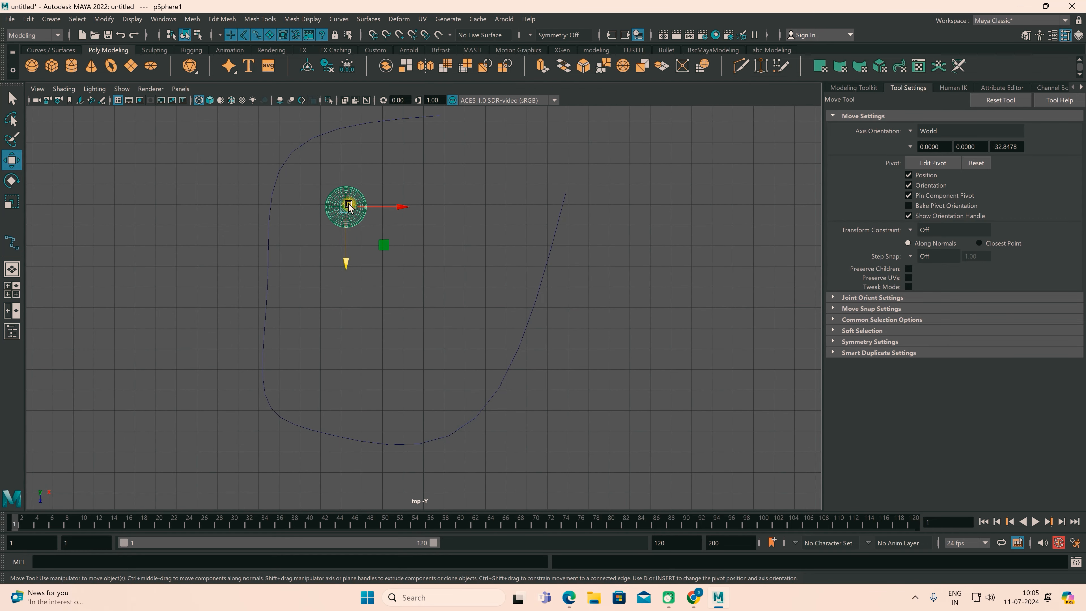
pyautogui.moveTo(377, 216); pyautogui.dragTo(356, 162, button='middle')
pyautogui.click(321, 139)
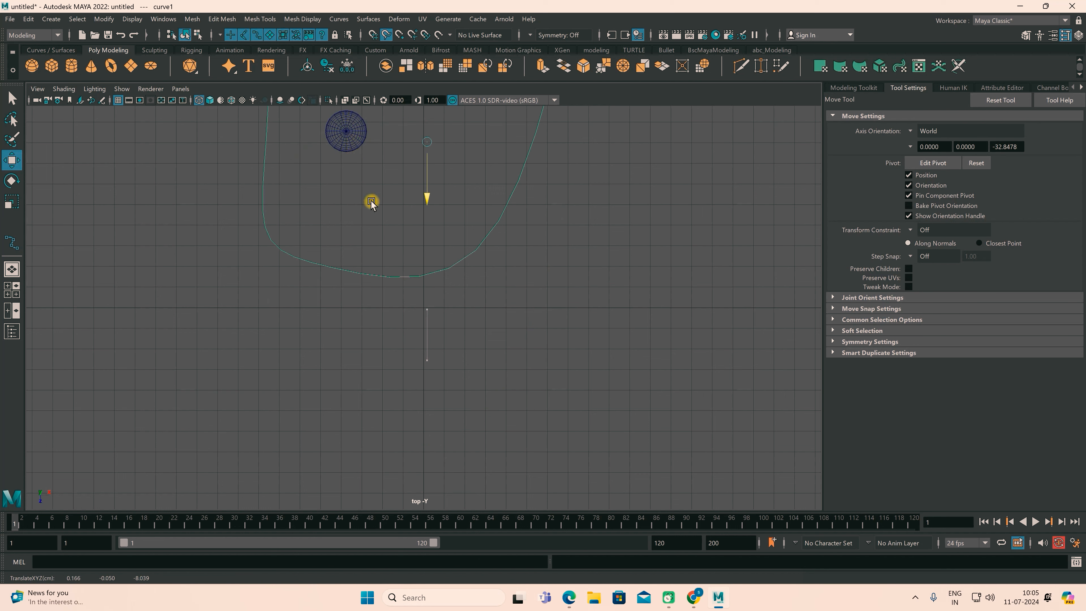
pyautogui.click(350, 144)
pyautogui.moveTo(348, 137); pyautogui.dragTo(479, 247)
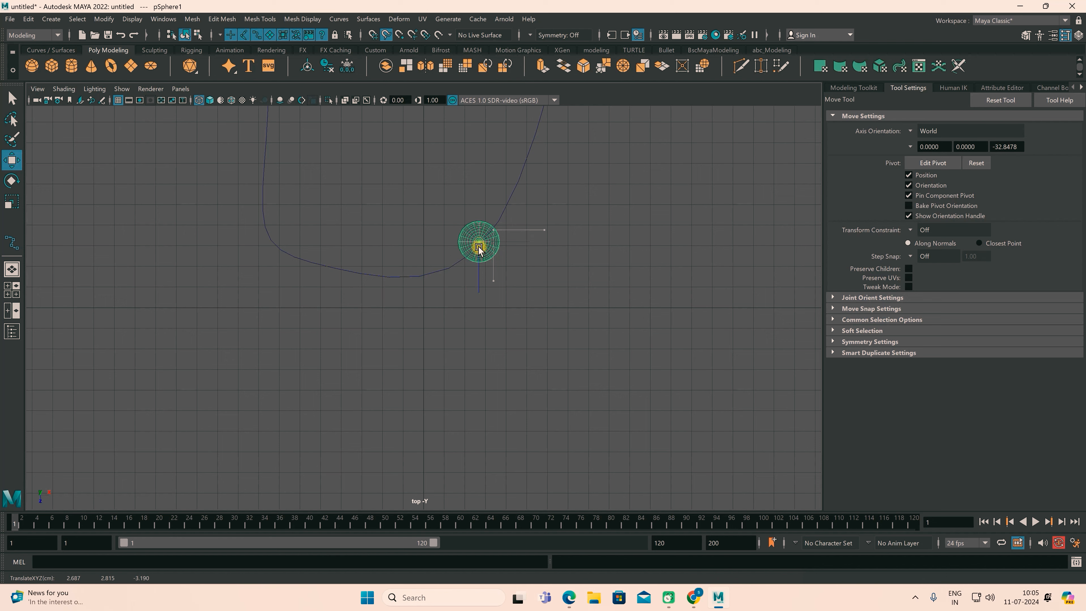
# Delete the sphere and the curve together, and return to the perspective view
pyautogui.keyDown('alt'); pyautogui.moveTo(545, 280); pyautogui.dragTo(501, 427, button='middle'); pyautogui.keyUp('alt')
pyautogui.moveTo(343, 231); pyautogui.dragTo(543, 483)
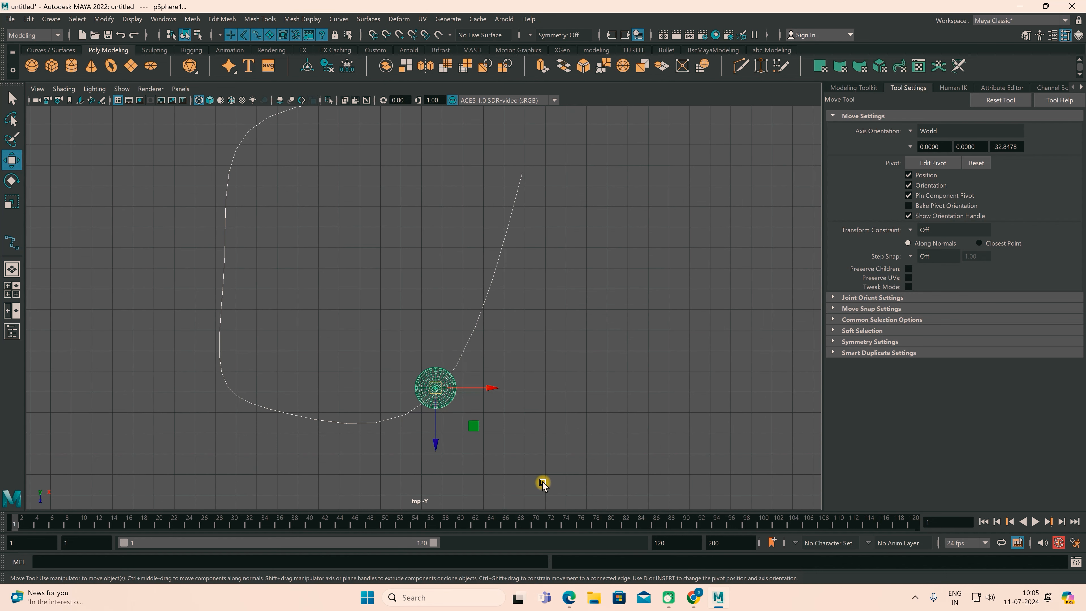
pyautogui.press('Delete')
pyautogui.press('space')
pyautogui.press('space')
pyautogui.moveTo(489, 354)
pyautogui.keyDown('alt'); pyautogui.mouseDown()
pyautogui.moveTo(449, 355)
pyautogui.moveTo(519, 352)
pyautogui.moveTo(498, 363)
pyautogui.mouseUp(); pyautogui.keyUp('alt')
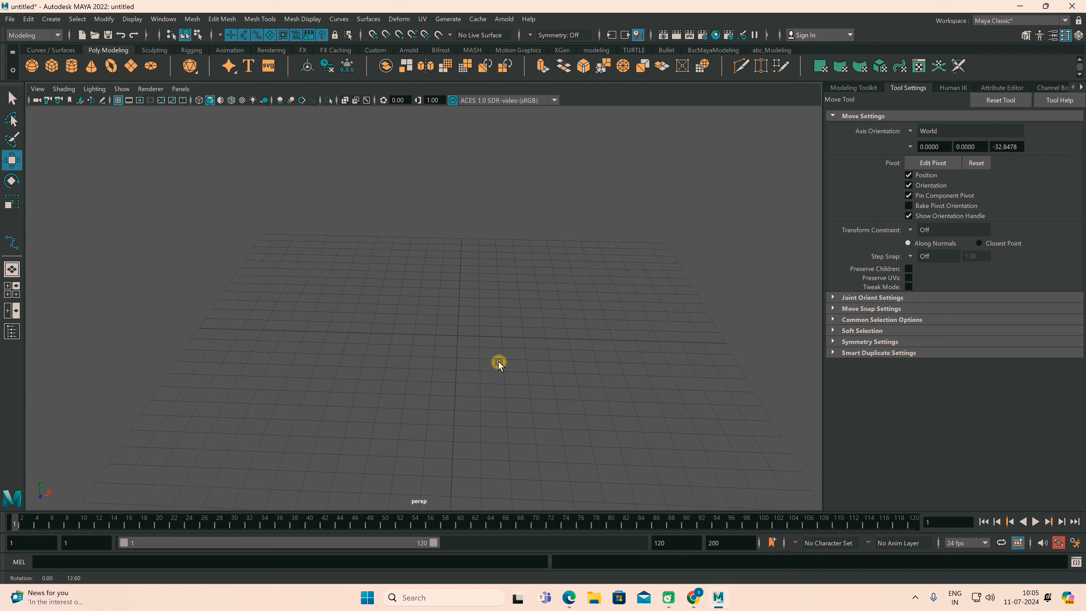
# Create a polygon cube and a polygon plane at the origin, and scale the plane uniformly until it covers the whole grid
pyautogui.click(51, 65)
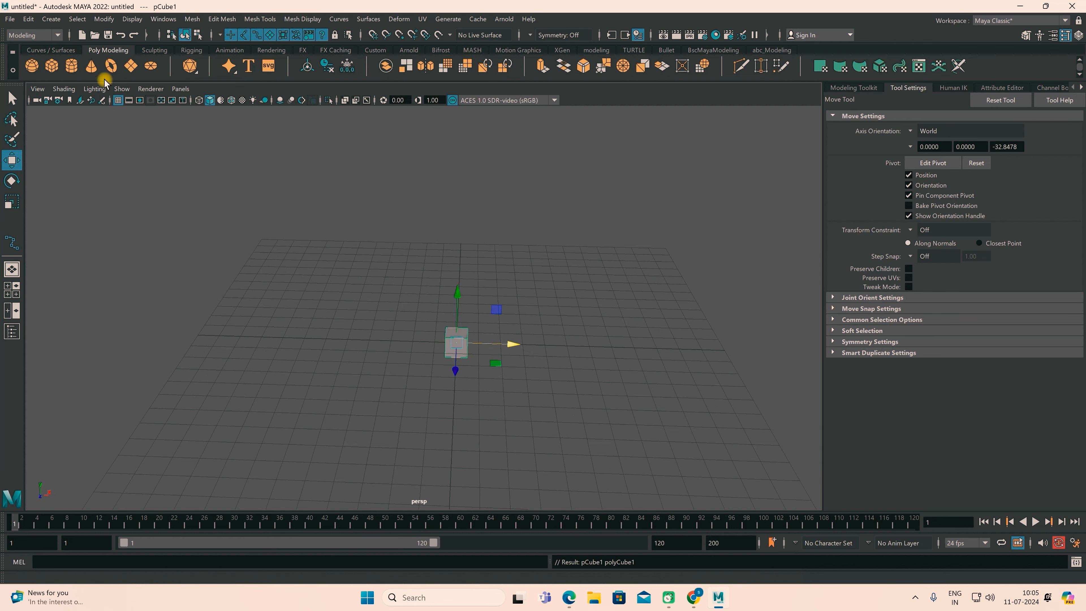
pyautogui.click(131, 66)
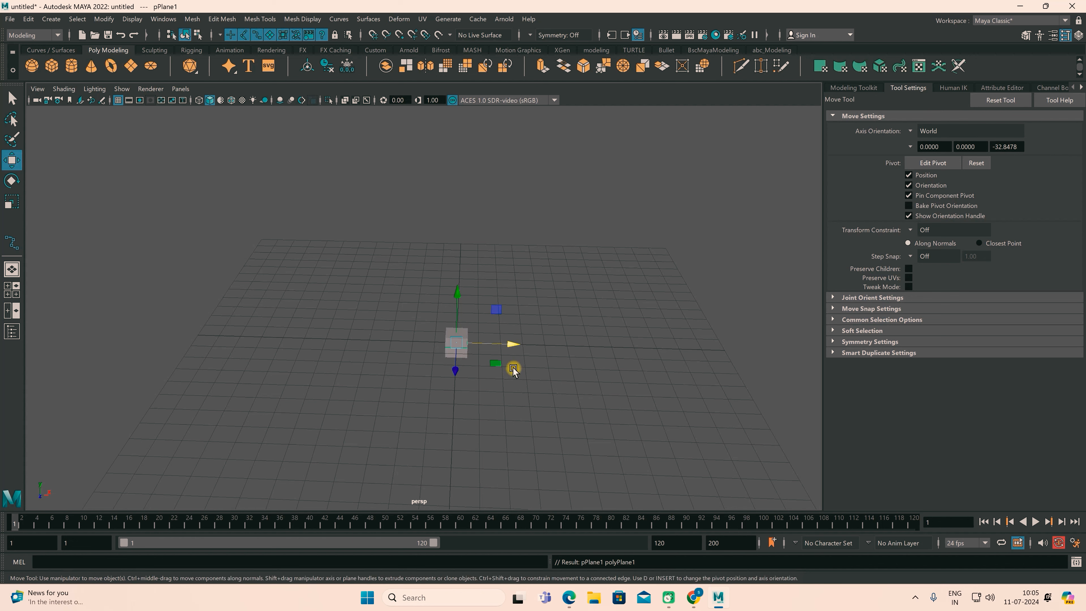
pyautogui.press('r')
pyautogui.moveTo(452, 344); pyautogui.dragTo(452, 286)
# Lower the large plane slightly beneath the grid to about Y -0.285
pyautogui.press('w')
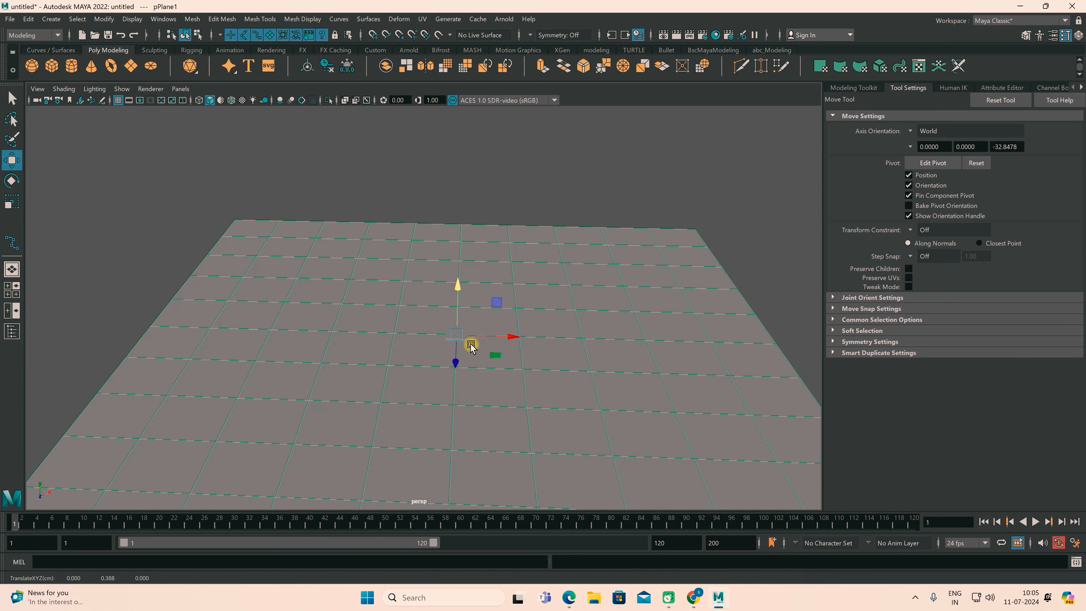
pyautogui.click(496, 302)
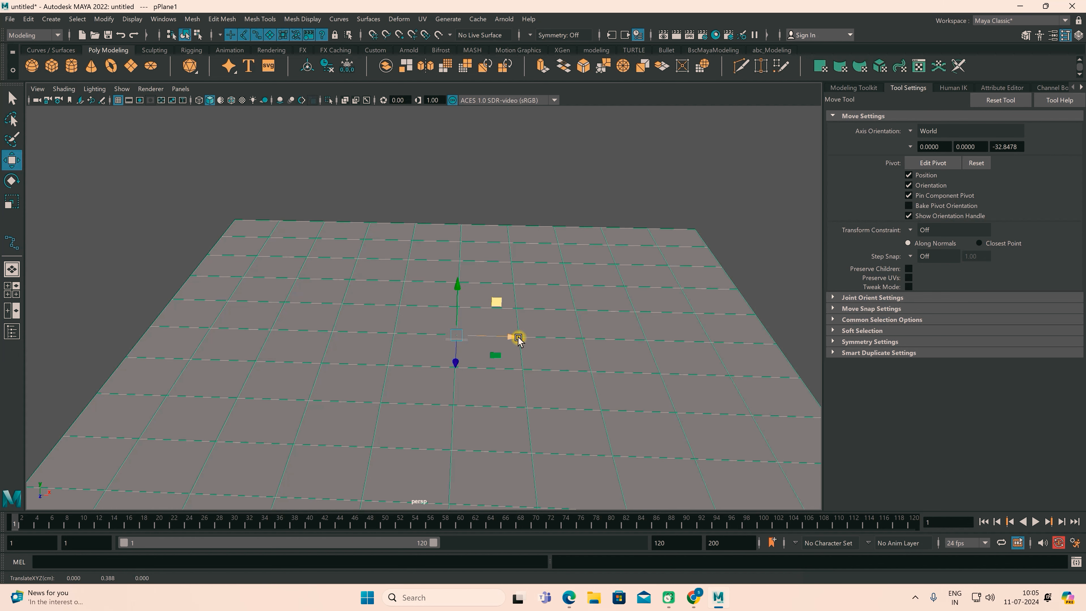
pyautogui.moveTo(457, 280); pyautogui.dragTo(461, 296)
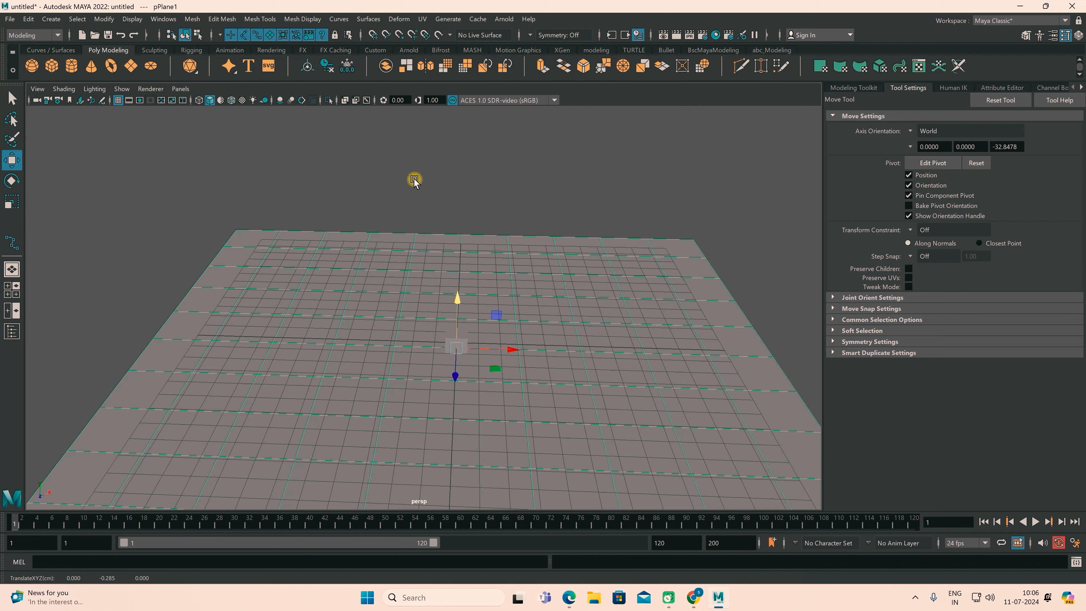
# Select the cube and raise it above the plane to about Y 2.70
pyautogui.click(466, 347)
pyautogui.moveTo(458, 297); pyautogui.dragTo(460, 243)
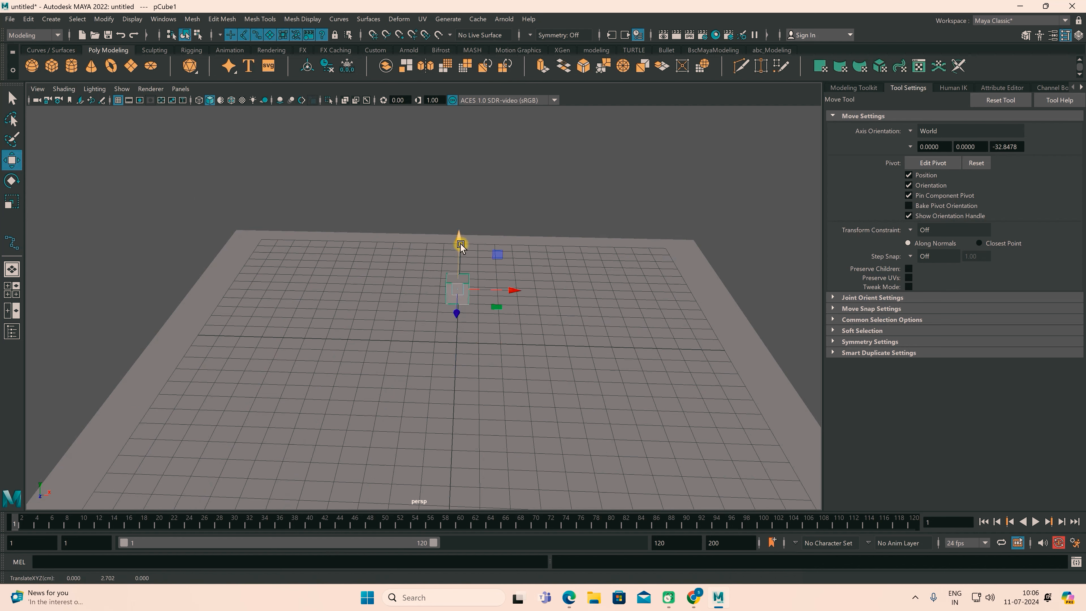
pyautogui.click(436, 286)
pyautogui.moveTo(461, 298); pyautogui.dragTo(461, 296)
pyautogui.scroll(1, 465, 291)
pyautogui.keyDown('alt'); pyautogui.moveTo(508, 325); pyautogui.dragTo(473, 330); pyautogui.keyUp('alt')
pyautogui.click(471, 277)
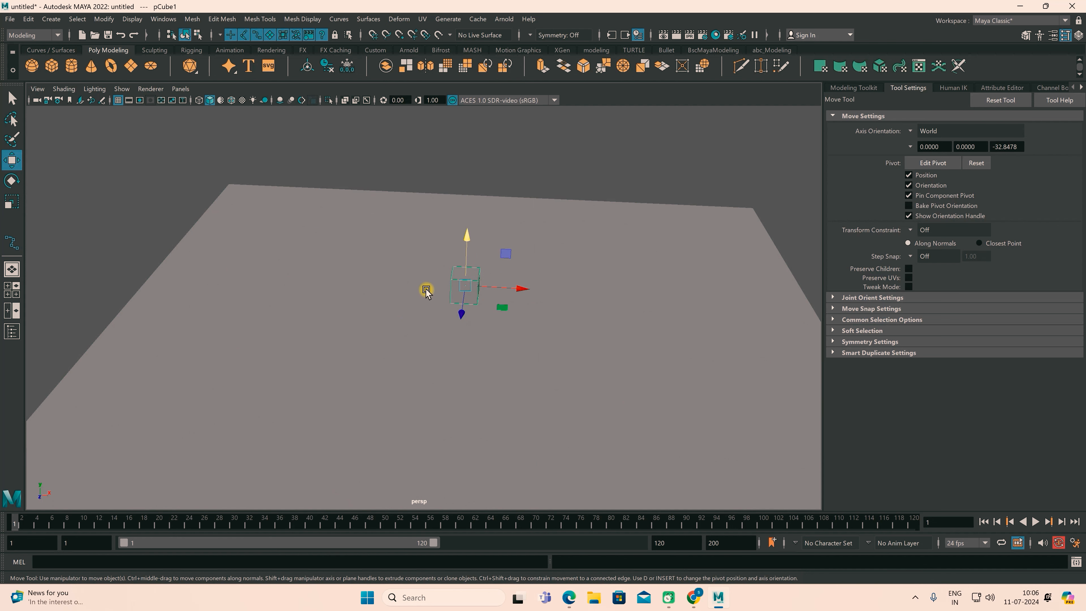
# In the top view, move the cube past the plane's edge along X and snap it to the grid at X -16, Z 0
pyautogui.press('space')
pyautogui.press('space')
pyautogui.keyDown('alt'); pyautogui.moveTo(441, 340); pyautogui.dragTo(628, 143, button='middle'); pyautogui.keyUp('alt')
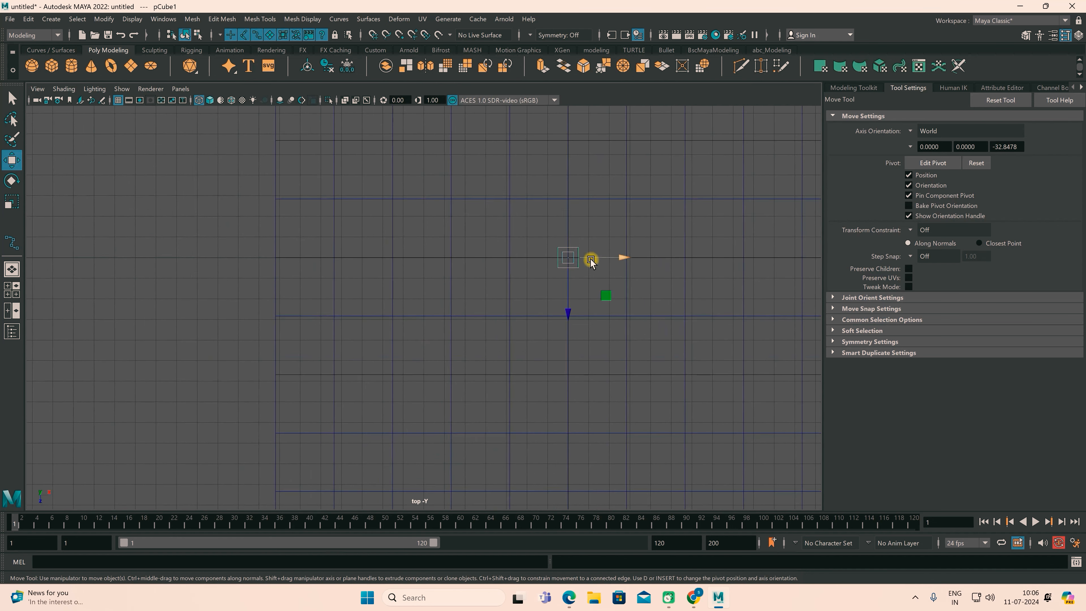
pyautogui.moveTo(621, 259); pyautogui.dragTo(272, 262)
pyautogui.keyDown('alt'); pyautogui.moveTo(281, 280); pyautogui.dragTo(282, 317, button='middle'); pyautogui.keyUp('alt')
pyautogui.scroll(2, 722, 313)
pyautogui.scroll(3, 722, 313)
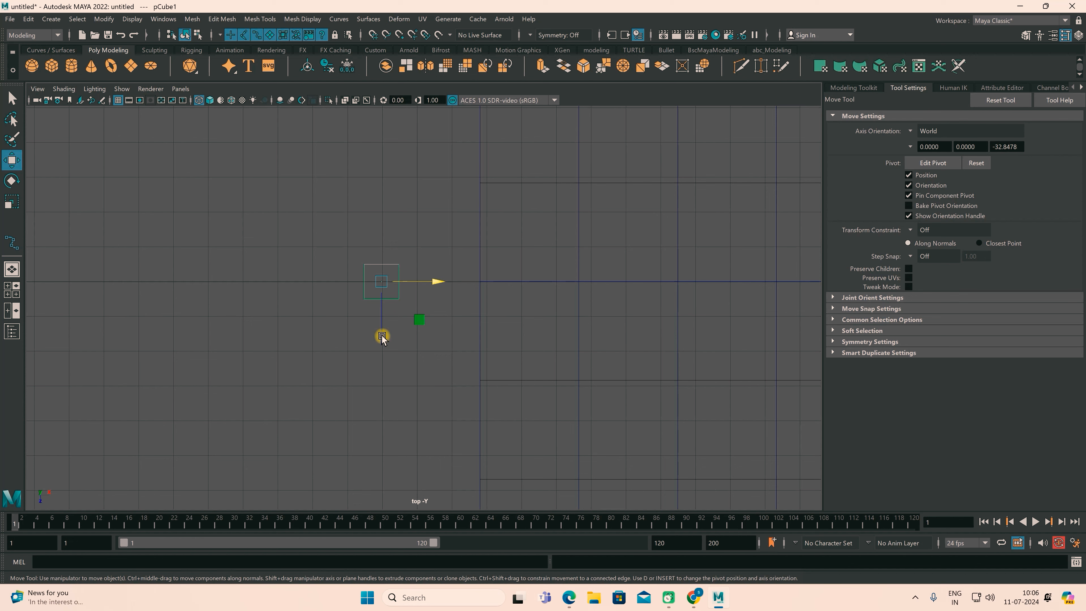
pyautogui.moveTo(381, 282); pyautogui.dragTo(419, 282)
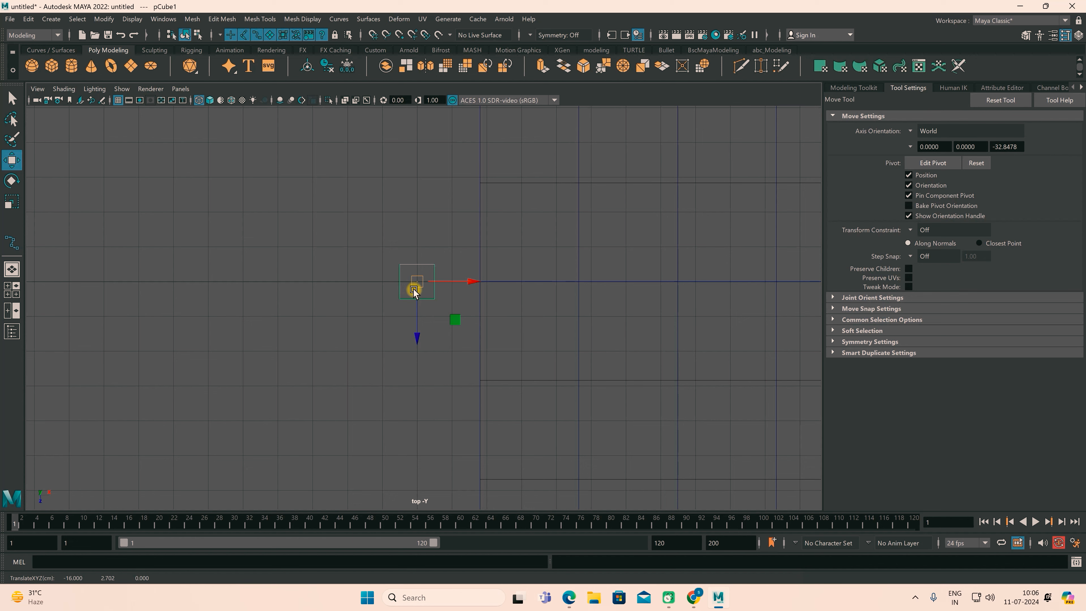
# Create a second polygon cube, move it beside the first outside the plane, and scale it uniformly to about 5.3
pyautogui.click(51, 65)
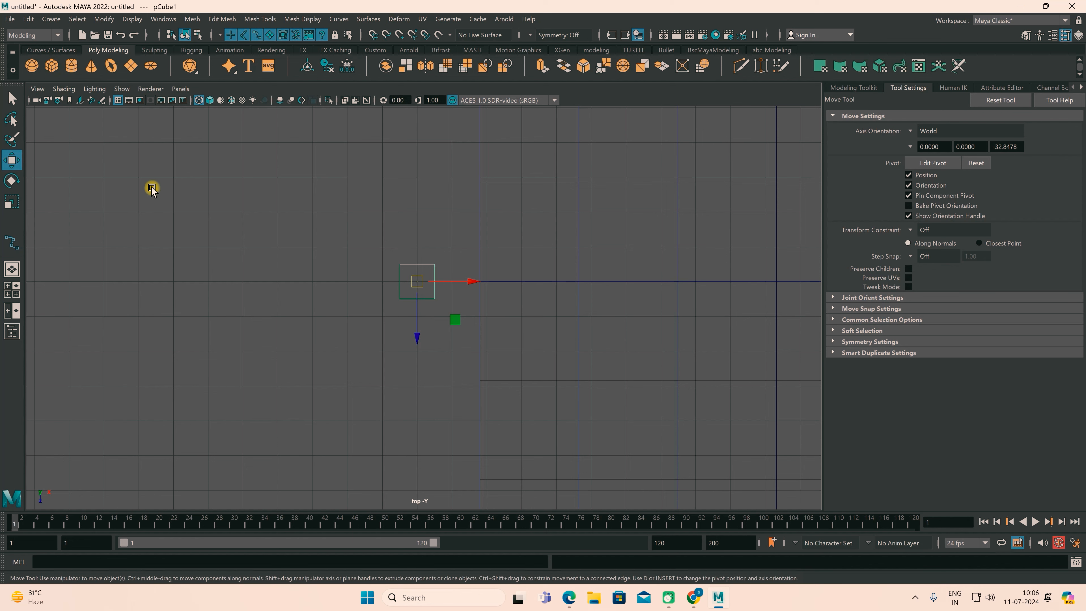
pyautogui.scroll(-3, 614, 337)
pyautogui.moveTo(803, 289); pyautogui.dragTo(405, 387)
pyautogui.press('r')
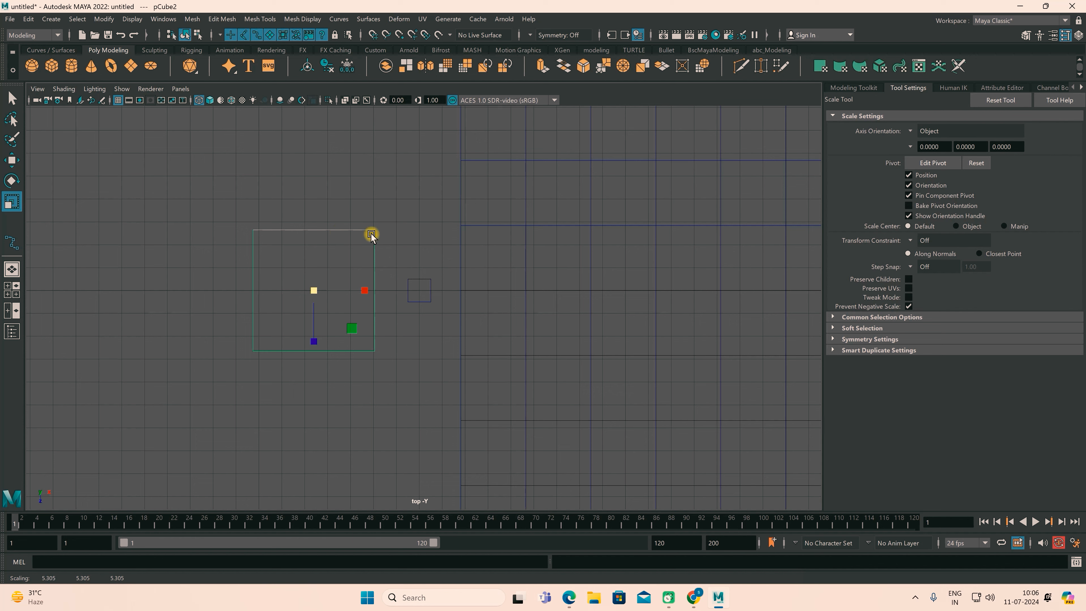
# Switch the large cube to vertex selection and select its four corners one after another
pyautogui.moveTo(371, 233); pyautogui.dragTo(362, 210, button='right')
pyautogui.moveTo(363, 210); pyautogui.dragTo(387, 250)
pyautogui.moveTo(233, 209); pyautogui.dragTo(272, 253)
pyautogui.moveTo(241, 319); pyautogui.dragTo(274, 372)
pyautogui.moveTo(350, 327); pyautogui.dragTo(410, 394)
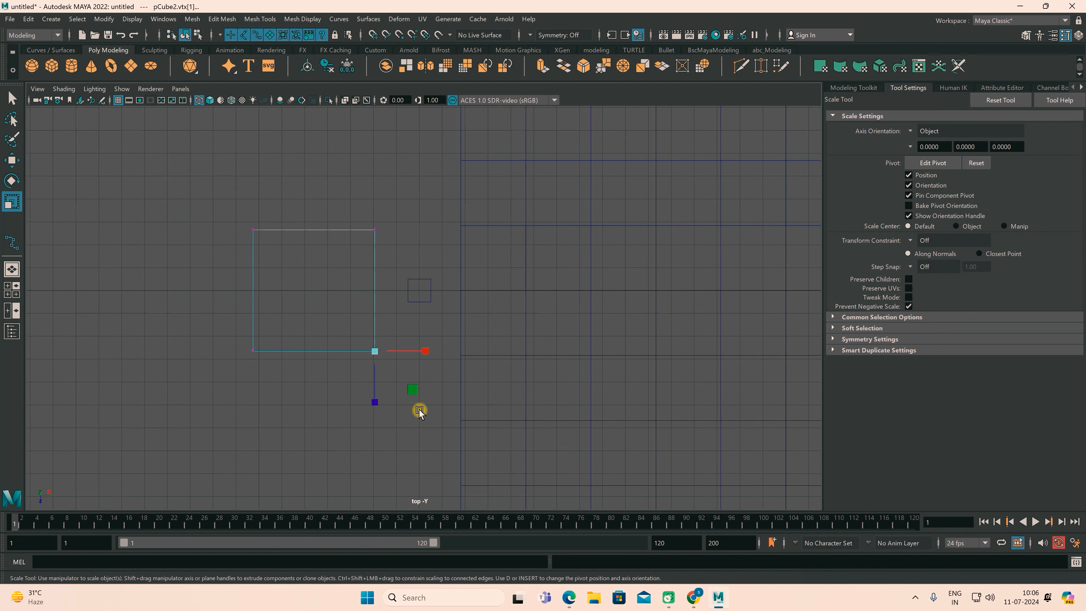
# With point snapping, move the small cube between the large cube's corners, leaving it on the corner at about X -23.26, Z 2.65
pyautogui.press('w')
pyautogui.click(420, 278)
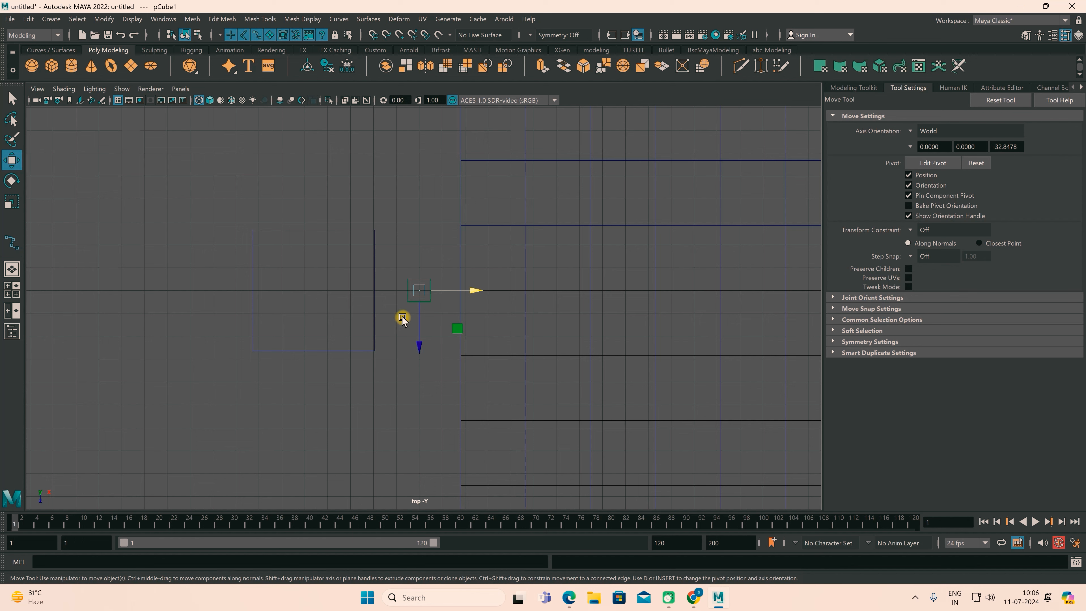
pyautogui.press('v')
pyautogui.moveTo(418, 296); pyautogui.dragTo(286, 318)
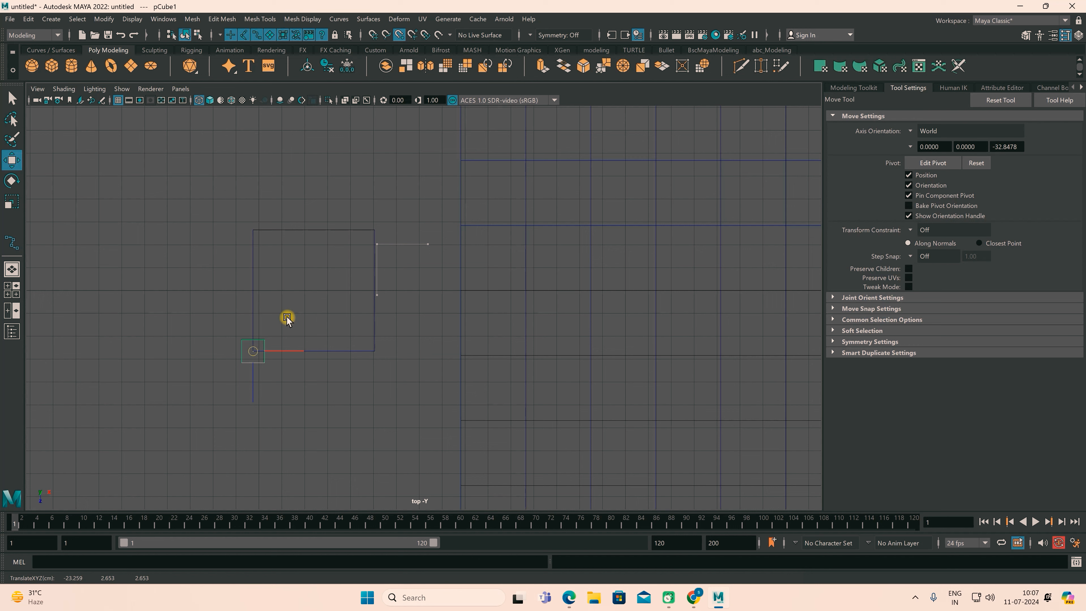
pyautogui.moveTo(287, 319); pyautogui.dragTo(253, 237)
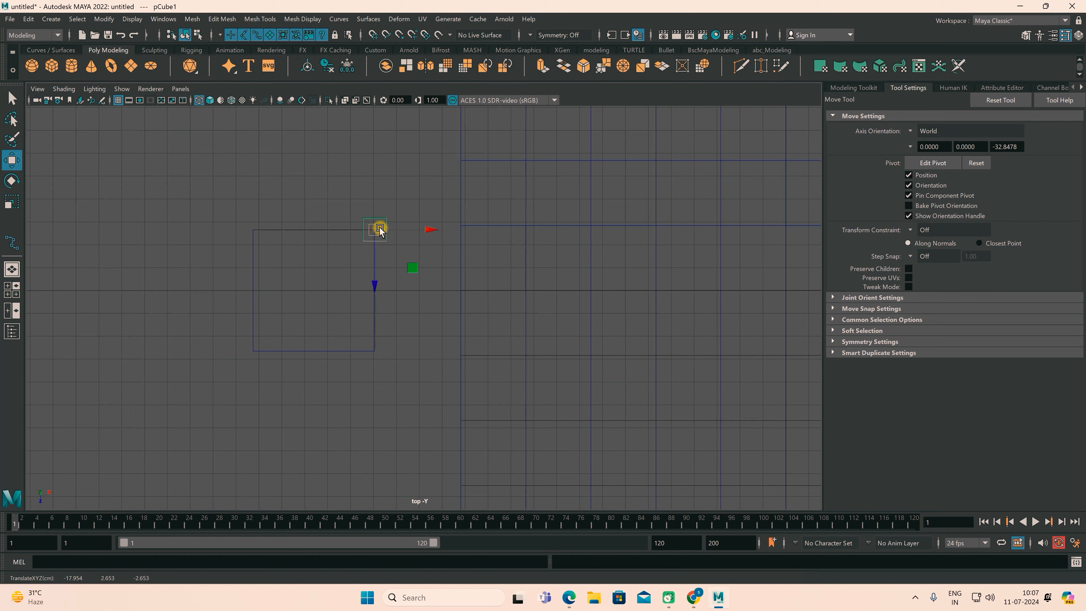
pyautogui.moveTo(374, 233); pyautogui.dragTo(280, 347)
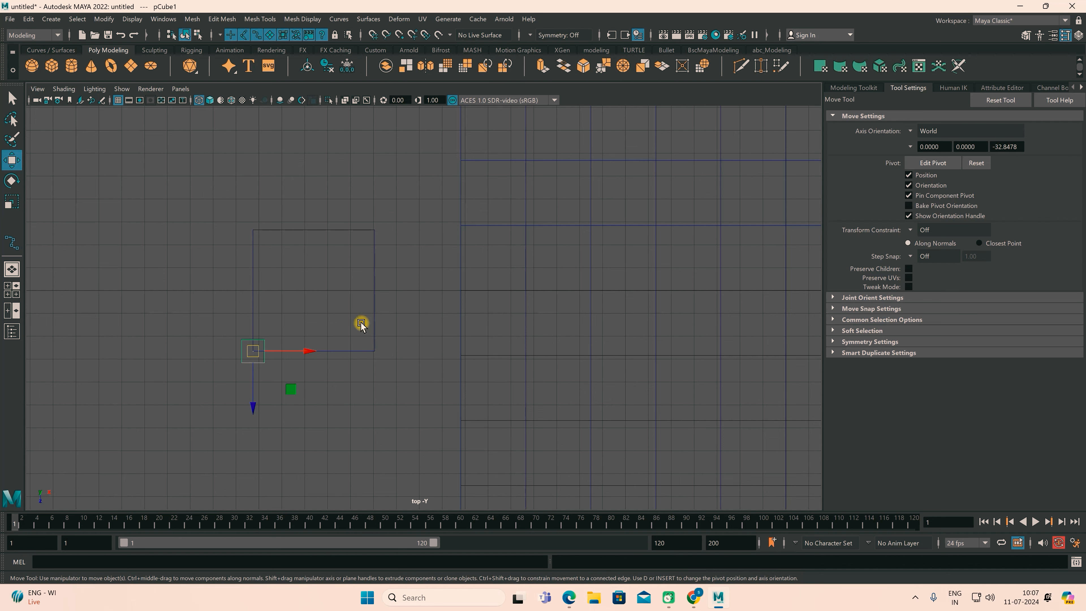
# Draw an open C-shaped EP curve with six points beside the cubes, on the side away from the plane
pyautogui.scroll(-5, 472, 358)
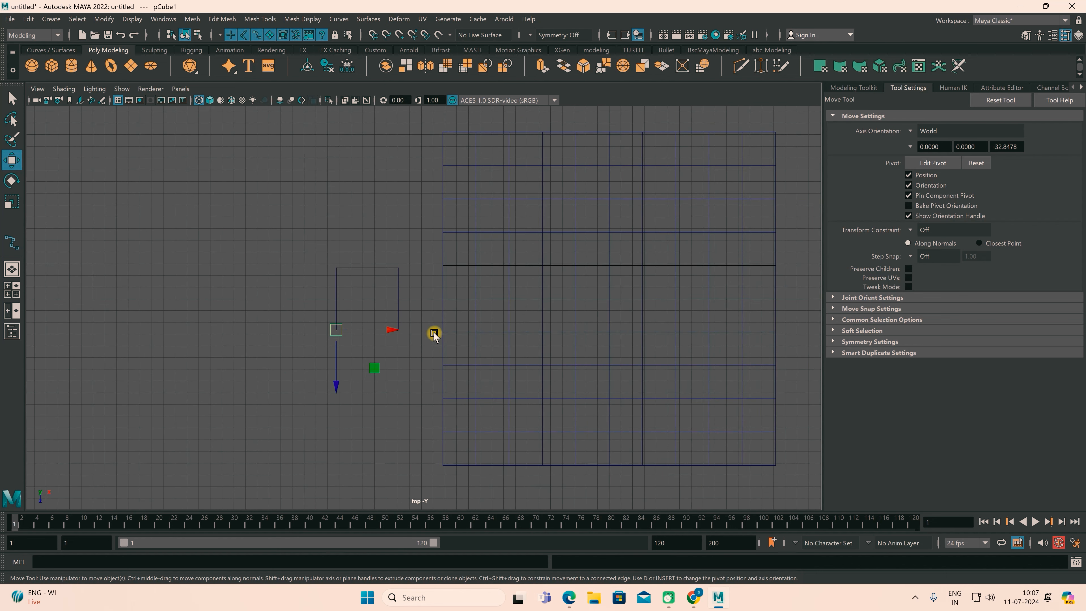
pyautogui.click(55, 50)
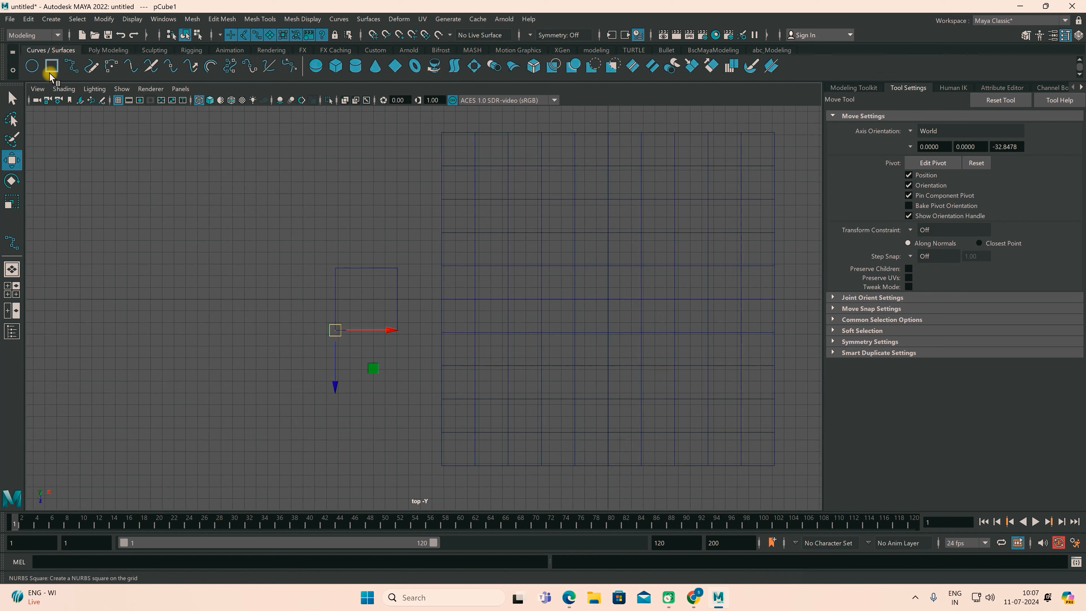
pyautogui.click(72, 69)
pyautogui.click(244, 178)
pyautogui.click(172, 201)
pyautogui.click(137, 272)
pyautogui.moveTo(124, 307); pyautogui.dragTo(132, 337)
pyautogui.click(220, 404)
pyautogui.click(284, 400)
pyautogui.press('Return')
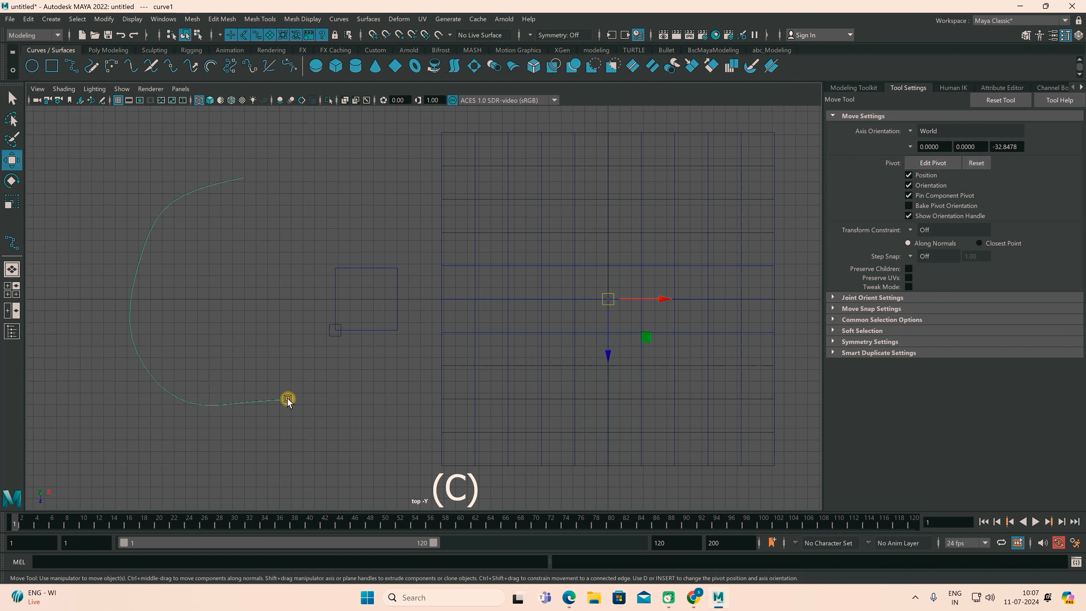
# Draw a second EP curve that snaps its start point onto the first curve's upper stretch and runs down inside it
pyautogui.click(80, 69)
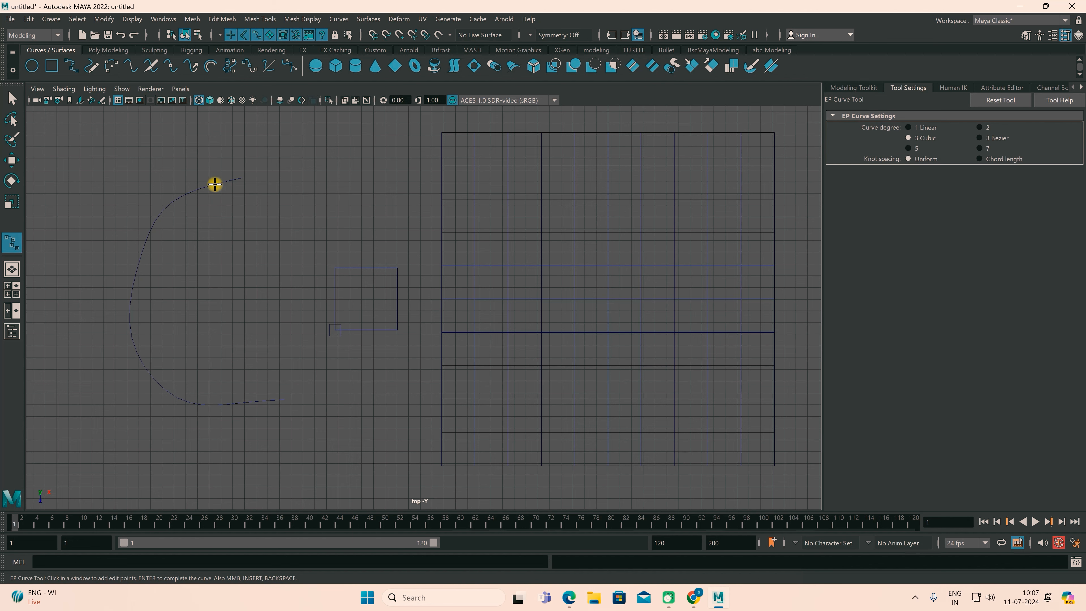
pyautogui.moveTo(215, 184); pyautogui.dragTo(194, 192)
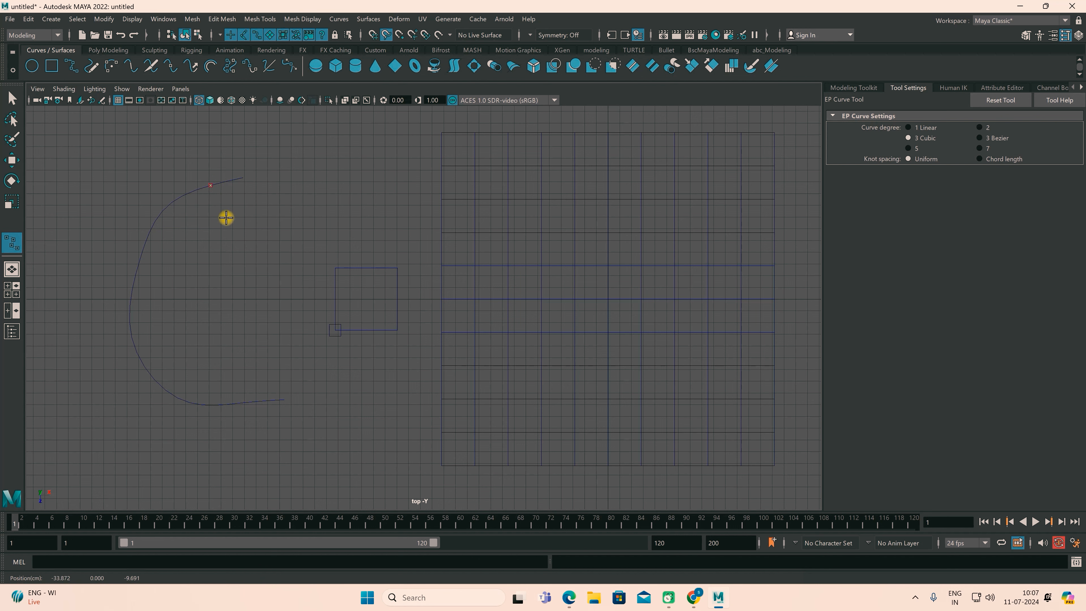
pyautogui.moveTo(224, 230)
pyautogui.mouseDown()
pyautogui.moveTo(163, 331)
pyautogui.moveTo(223, 232)
pyautogui.moveTo(185, 318)
pyautogui.mouseUp()
pyautogui.moveTo(210, 239); pyautogui.dragTo(209, 239)
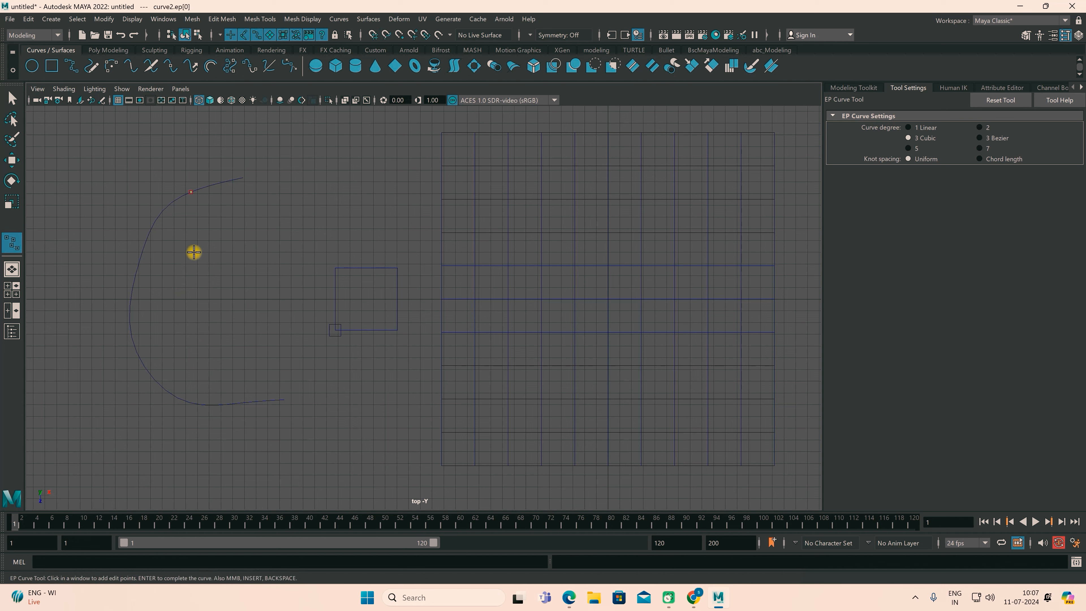
pyautogui.click(166, 269)
pyautogui.click(187, 314)
pyautogui.click(226, 325)
pyautogui.click(231, 333)
pyautogui.press('Return')
# Delete both curves, both cubes and the plane, and return to the perspective view of the empty scene
pyautogui.moveTo(96, 154); pyautogui.dragTo(417, 413)
pyautogui.press('Delete')
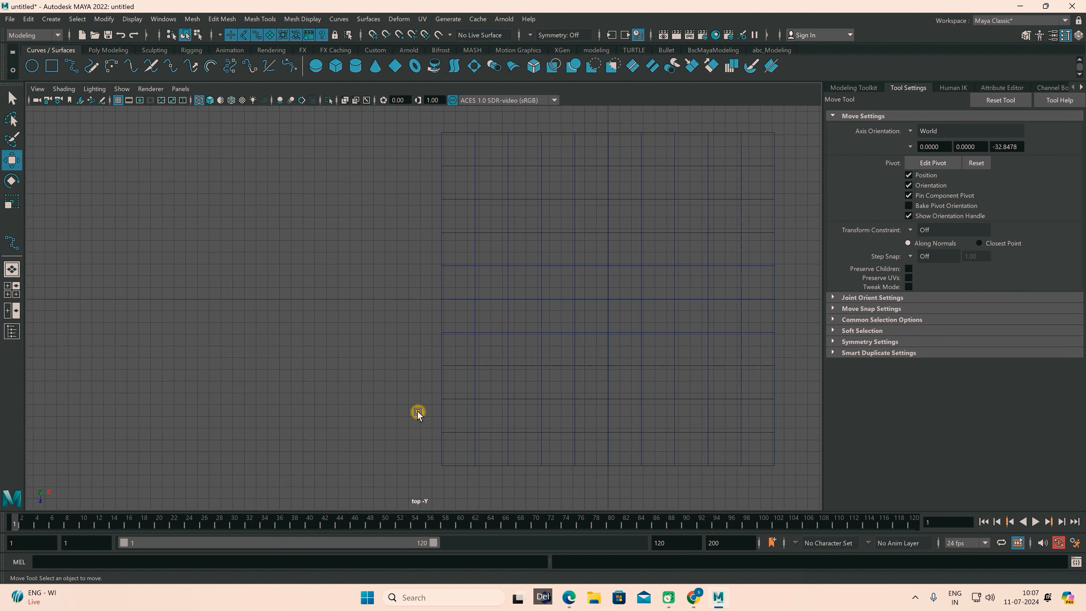
pyautogui.press('Delete')
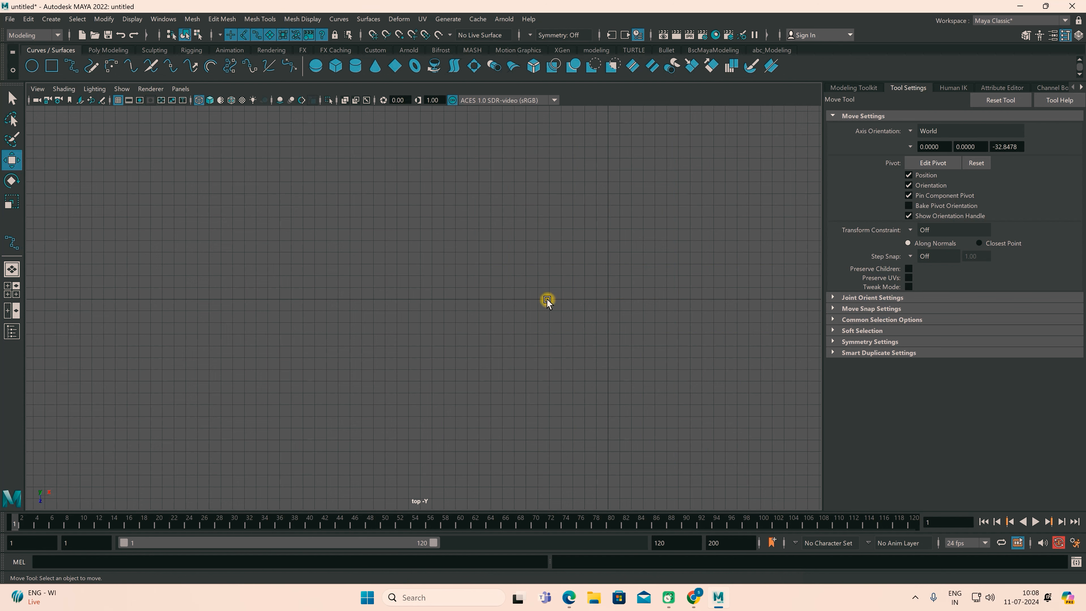
pyautogui.press('space')
pyautogui.press('space')
pyautogui.keyDown('alt'); pyautogui.moveTo(527, 394); pyautogui.dragTo(529, 392); pyautogui.keyUp('alt')
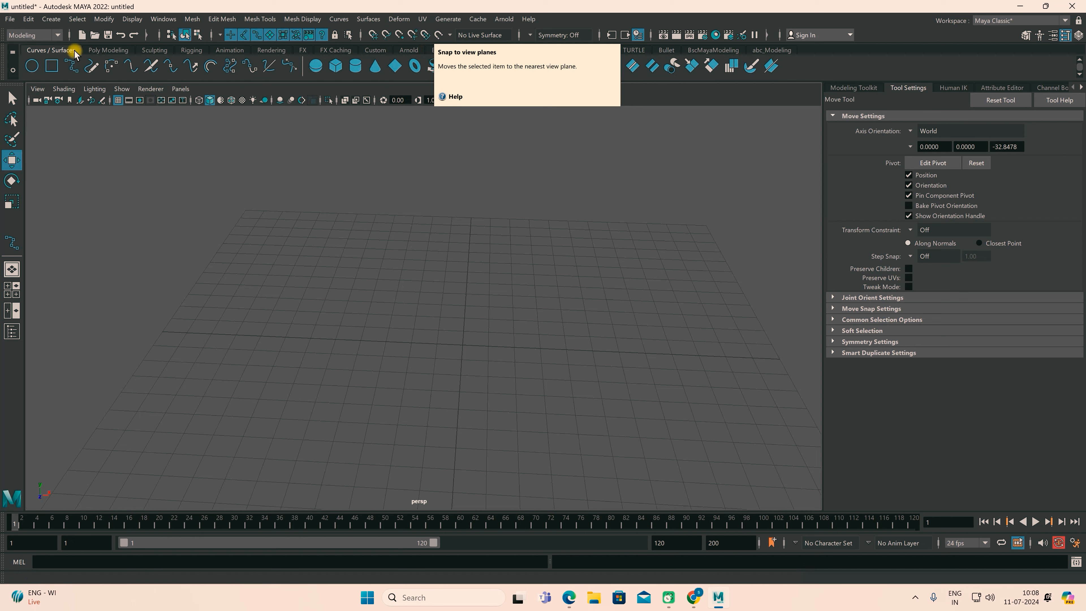
# Create a polygon sphere at the grid's center and scale it up uniformly
pyautogui.click(106, 51)
pyautogui.click(31, 65)
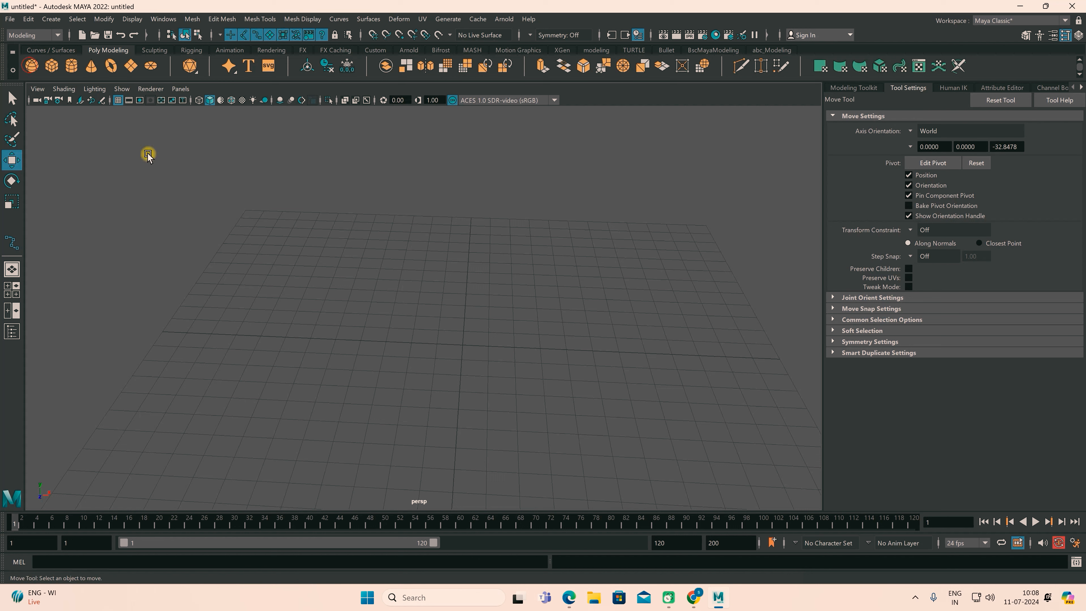
pyautogui.press('r')
pyautogui.moveTo(465, 353); pyautogui.dragTo(570, 384)
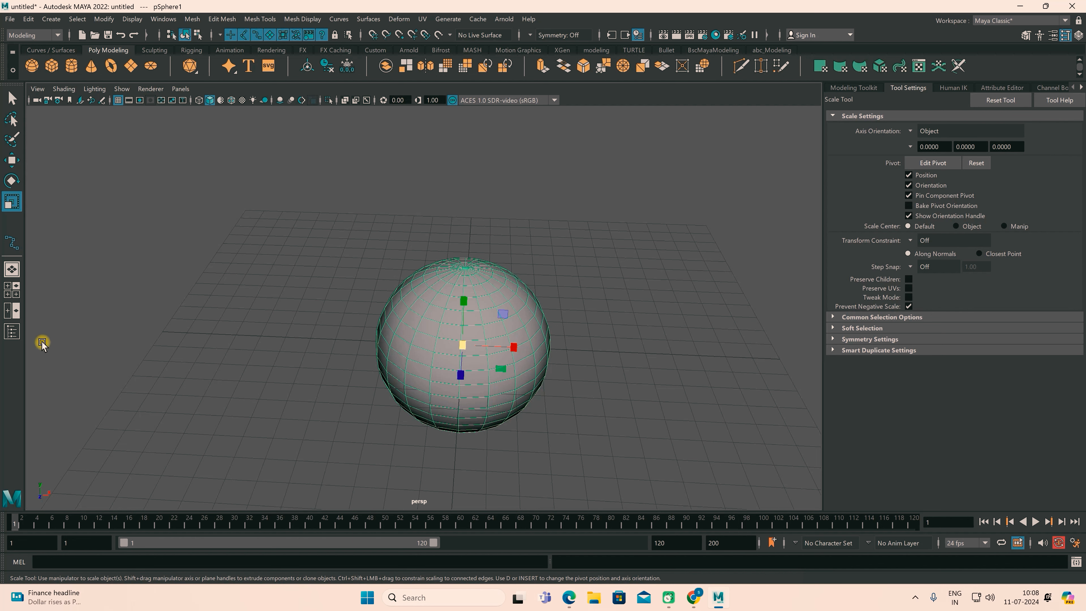
# Check the scene's objects in a widened Outliner and hide it again
pyautogui.click(12, 330)
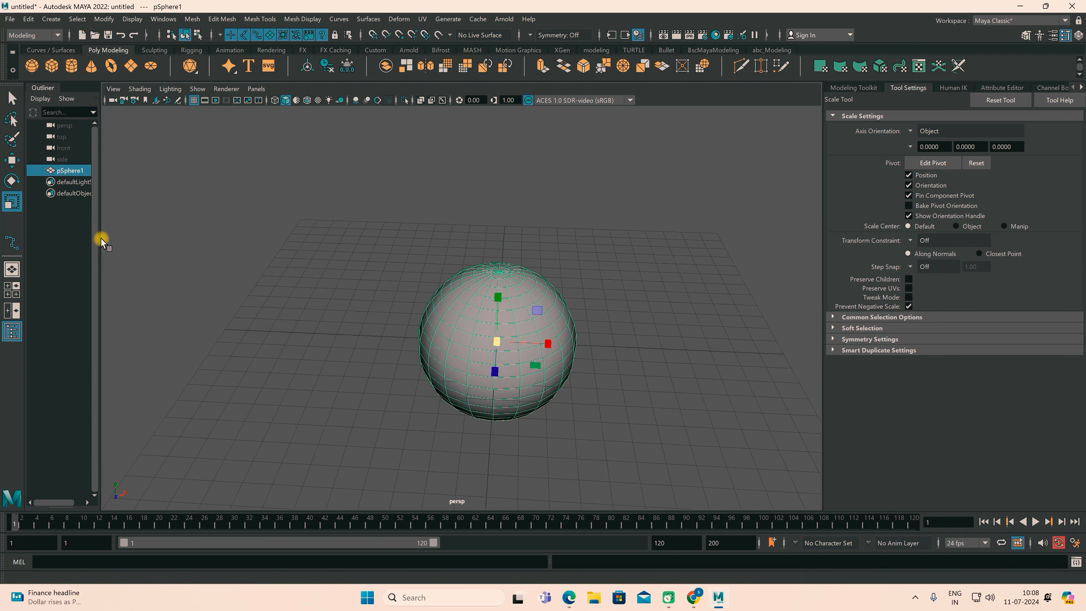
pyautogui.moveTo(100, 239); pyautogui.dragTo(174, 240)
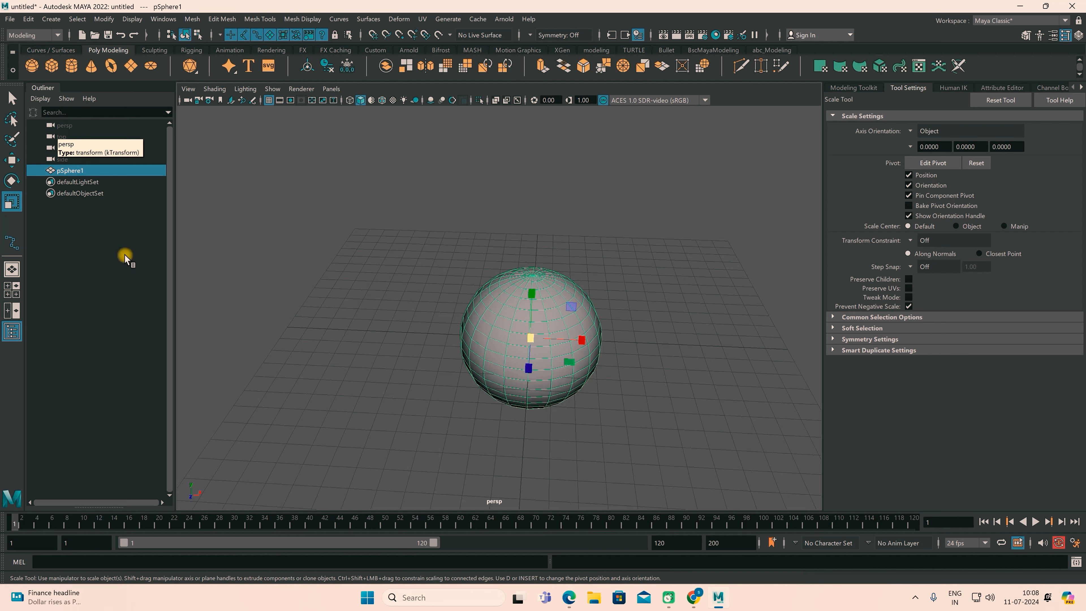
pyautogui.click(12, 331)
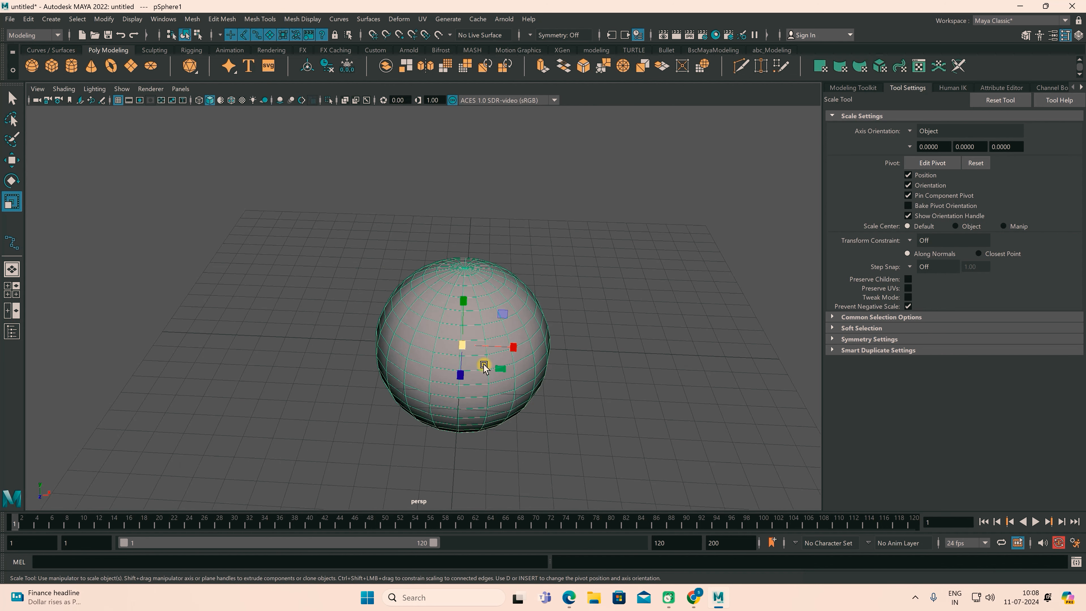
# Move the sphere about 2 units in the negative X direction in the top view
pyautogui.press('w')
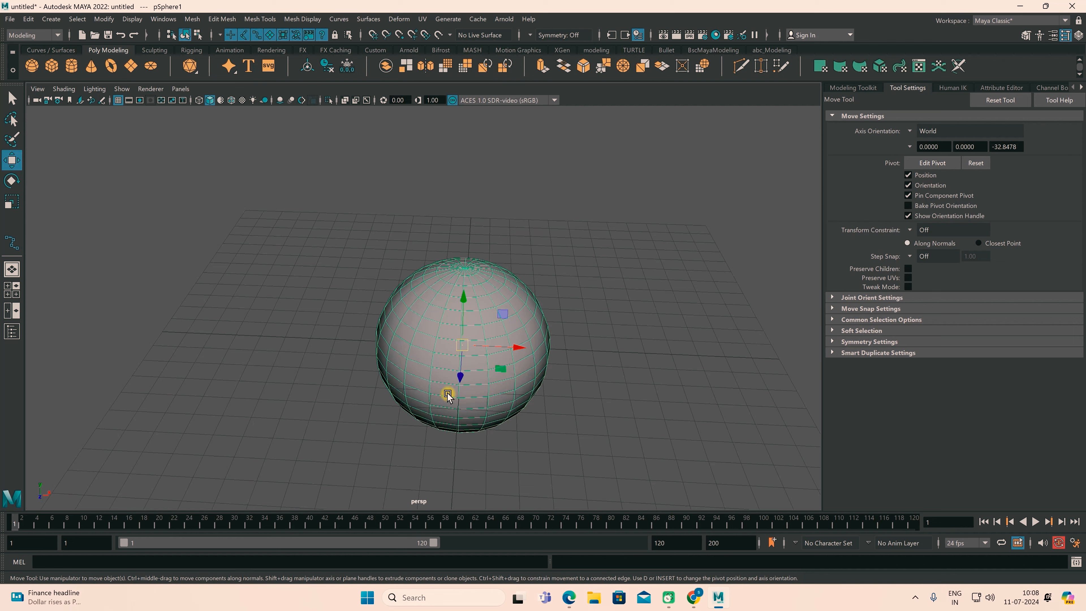
pyautogui.scroll(6, 465, 358)
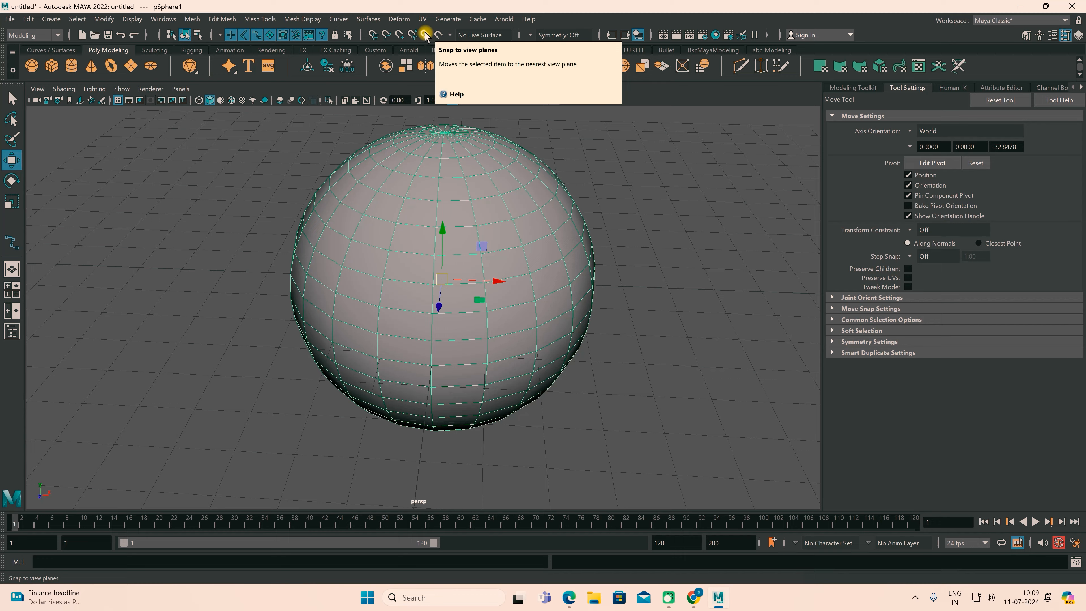
pyautogui.keyDown('alt'); pyautogui.moveTo(457, 294); pyautogui.dragTo(439, 307); pyautogui.keyUp('alt')
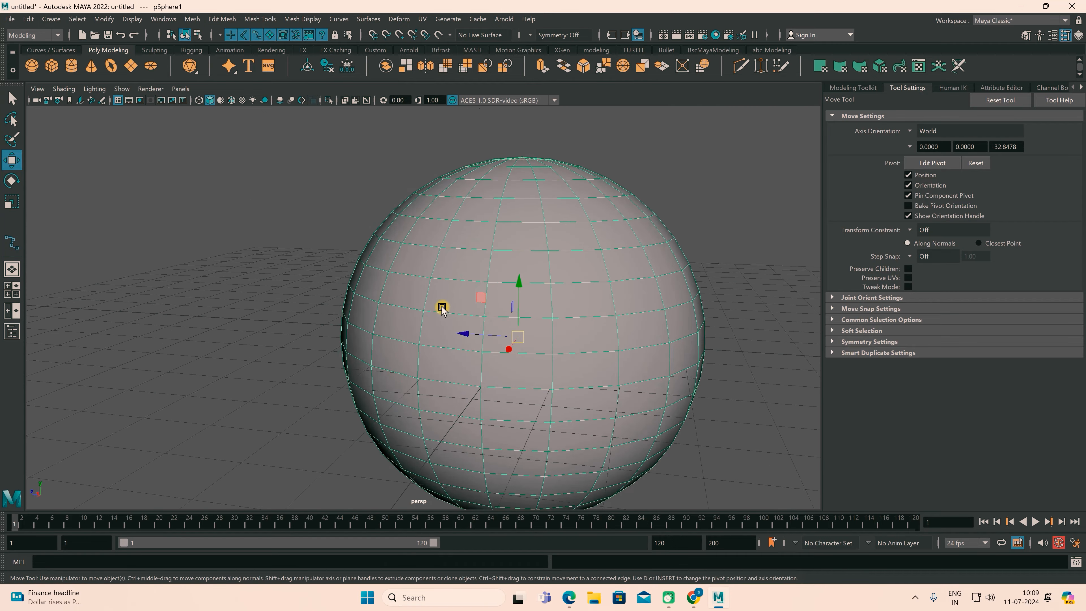
pyautogui.press('space')
pyautogui.press('space')
pyautogui.scroll(3, 604, 277)
pyautogui.keyDown('alt'); pyautogui.moveTo(604, 276); pyautogui.dragTo(390, 308, button='middle'); pyautogui.keyUp('alt')
pyautogui.scroll(2, 430, 308)
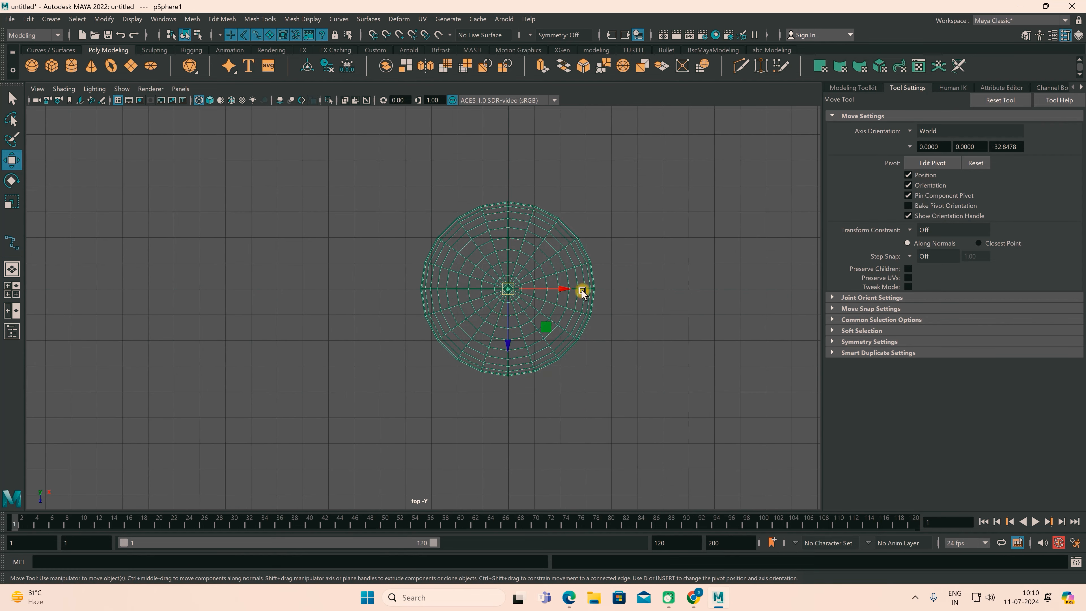
pyautogui.moveTo(563, 292); pyautogui.dragTo(462, 286)
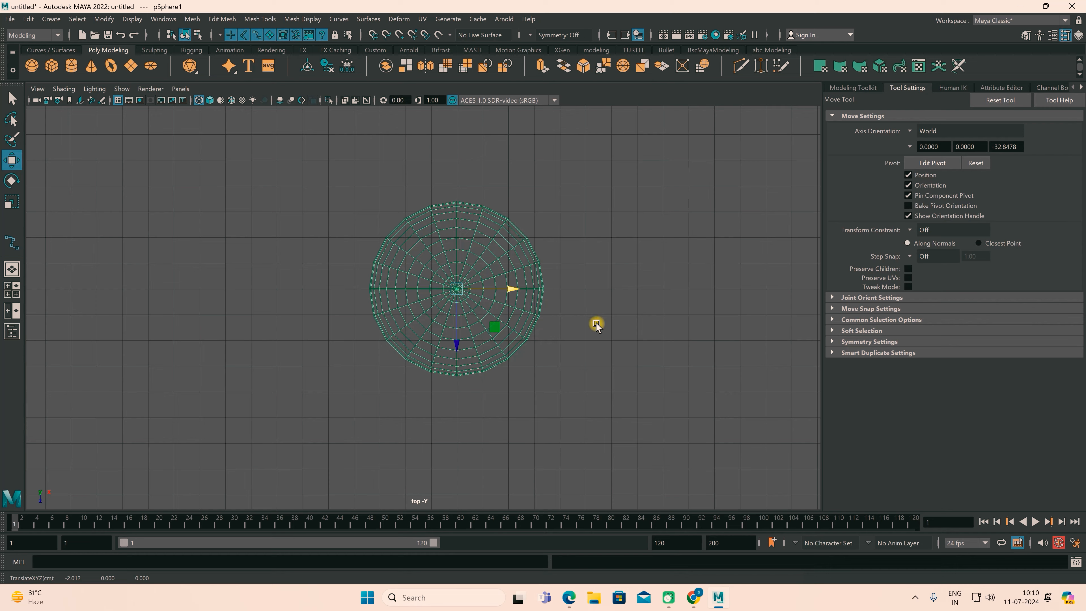
# Examine the moved sphere in the front, side and perspective views
pyautogui.press('space')
pyautogui.press('space')
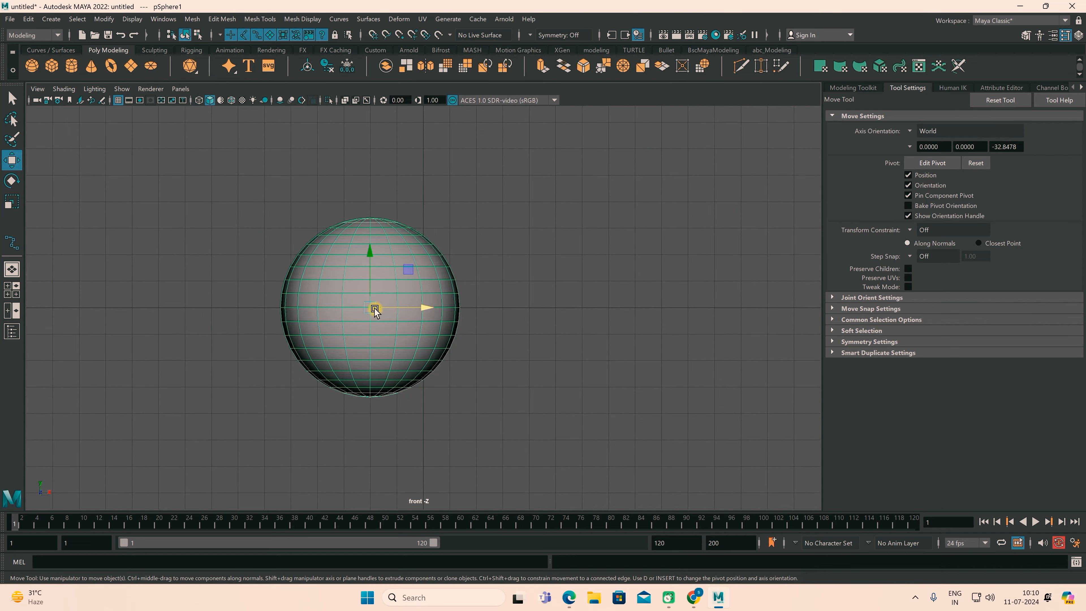
pyautogui.press('space')
pyautogui.press('space')
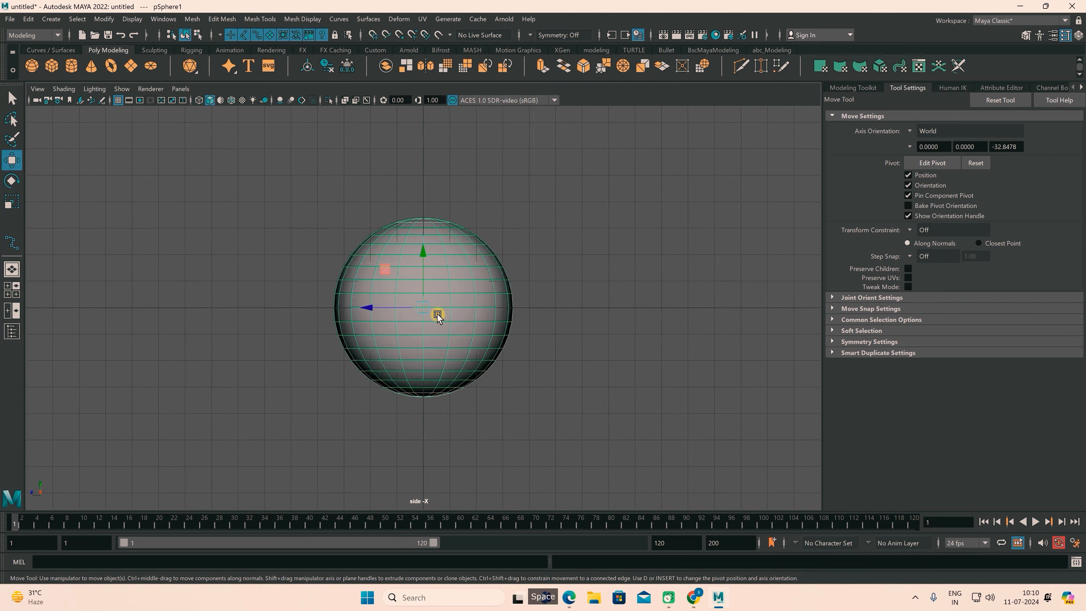
pyautogui.scroll(3, 436, 315)
pyautogui.press('space')
pyautogui.press('space')
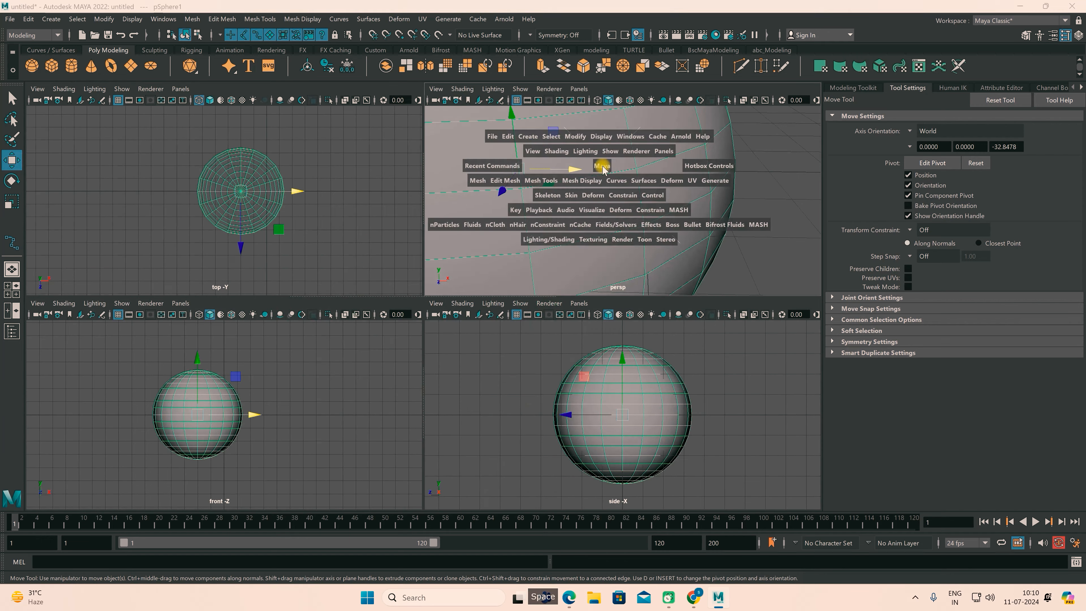
pyautogui.keyDown('alt'); pyautogui.moveTo(543, 270); pyautogui.dragTo(375, 268); pyautogui.keyUp('alt')
pyautogui.keyDown('alt'); pyautogui.moveTo(375, 268); pyautogui.dragTo(503, 284, button='middle'); pyautogui.keyUp('alt')
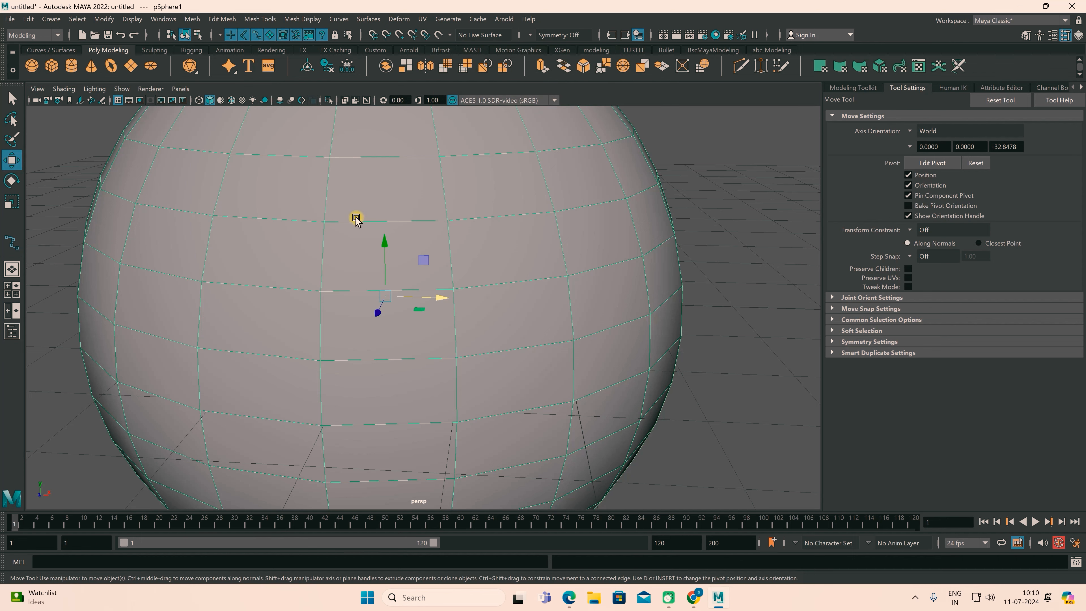
pyautogui.keyDown('alt'); pyautogui.moveTo(218, 301); pyautogui.dragTo(275, 314); pyautogui.keyUp('alt')
pyautogui.keyDown('alt'); pyautogui.moveTo(324, 349); pyautogui.dragTo(283, 347); pyautogui.keyUp('alt')
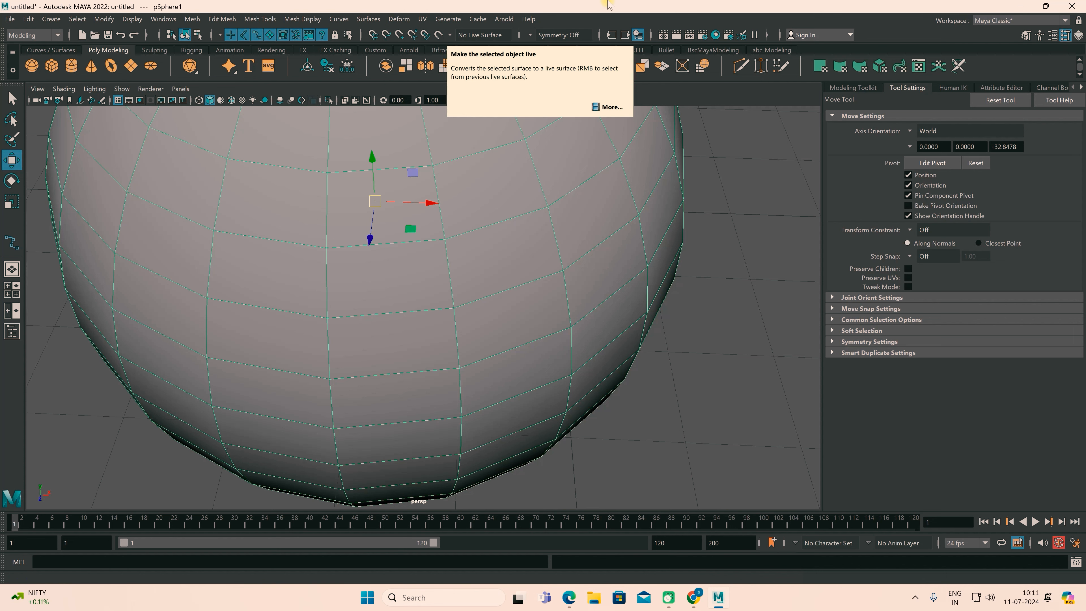
pyautogui.keyDown('alt'); pyautogui.moveTo(463, 257); pyautogui.dragTo(464, 248); pyautogui.keyUp('alt')
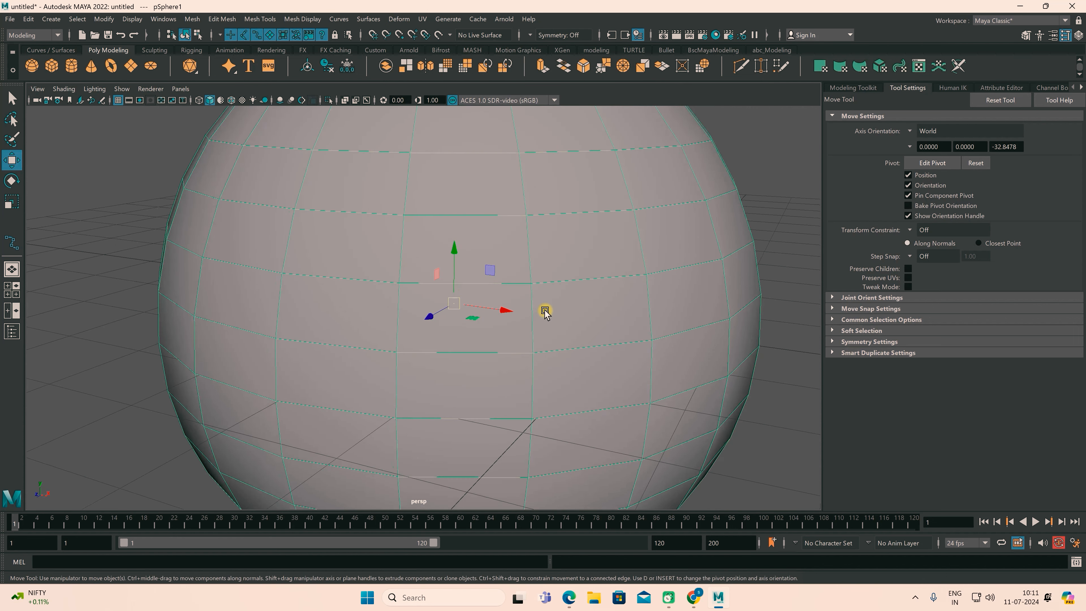
# Raise the sphere vertically until it rests on the grid
pyautogui.scroll(-8, 544, 312)
pyautogui.keyDown('alt'); pyautogui.moveTo(424, 265); pyautogui.dragTo(508, 339); pyautogui.keyUp('alt')
pyautogui.click(522, 336)
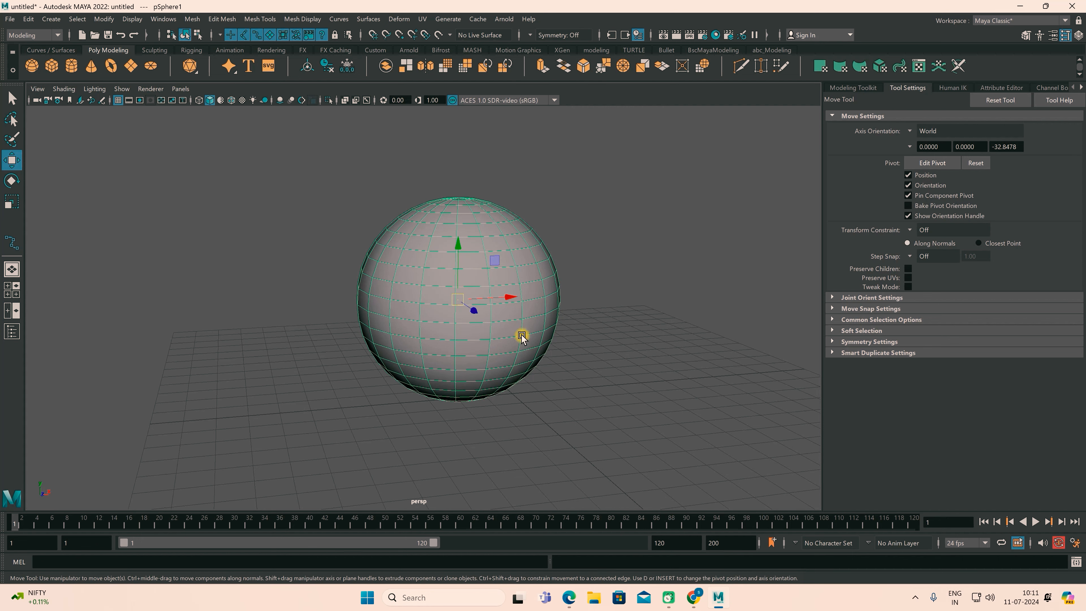
pyautogui.keyDown('alt'); pyautogui.moveTo(433, 342); pyautogui.dragTo(433, 280); pyautogui.keyUp('alt')
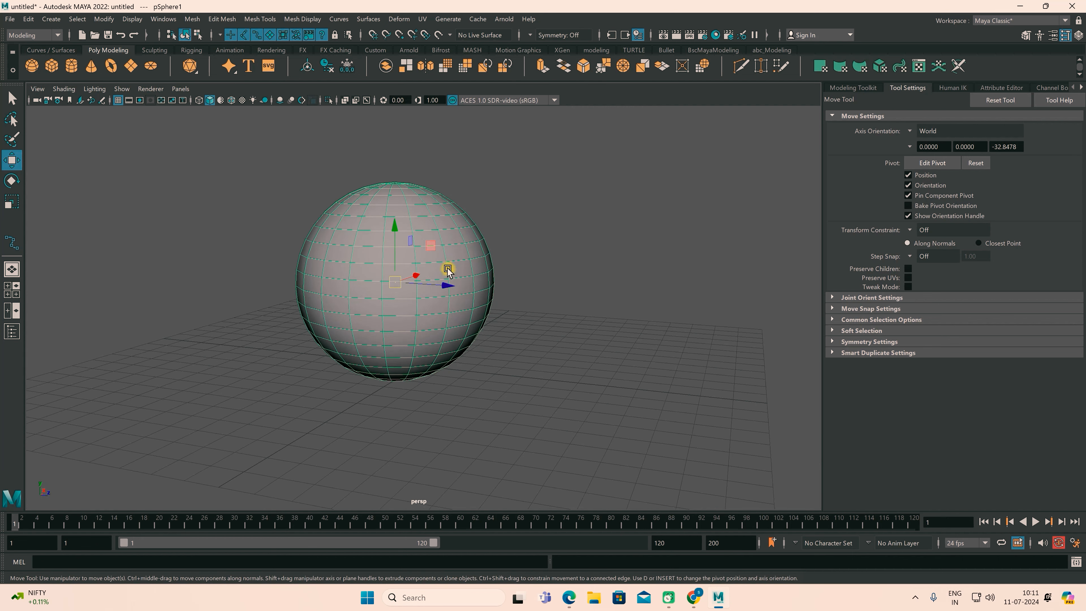
# Switch the top view to shaded display and return to the maximized perspective view
pyautogui.press('space')
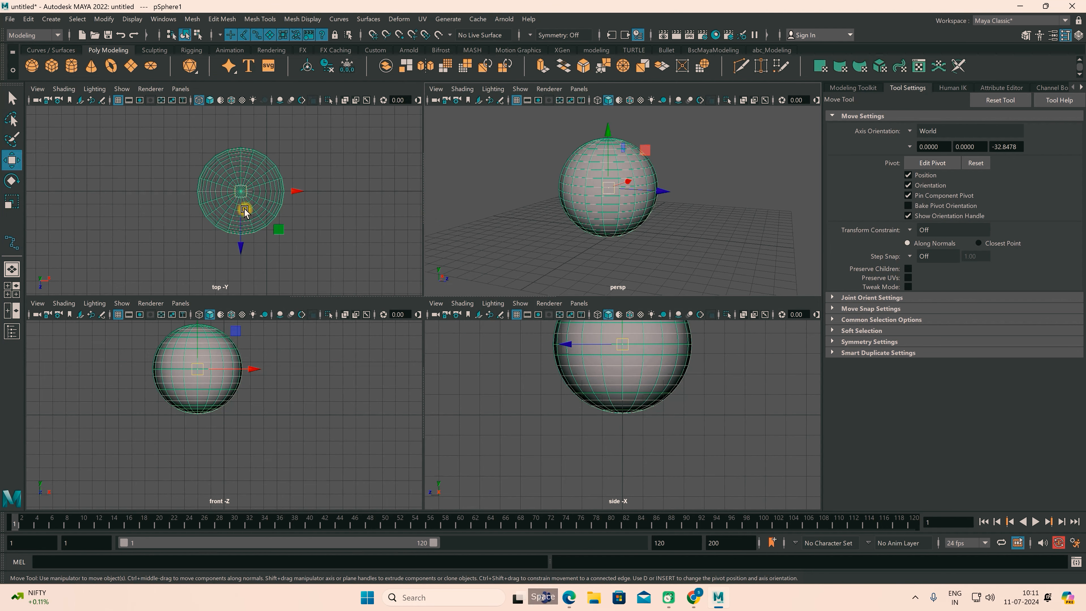
pyautogui.press('space')
pyautogui.press('5')
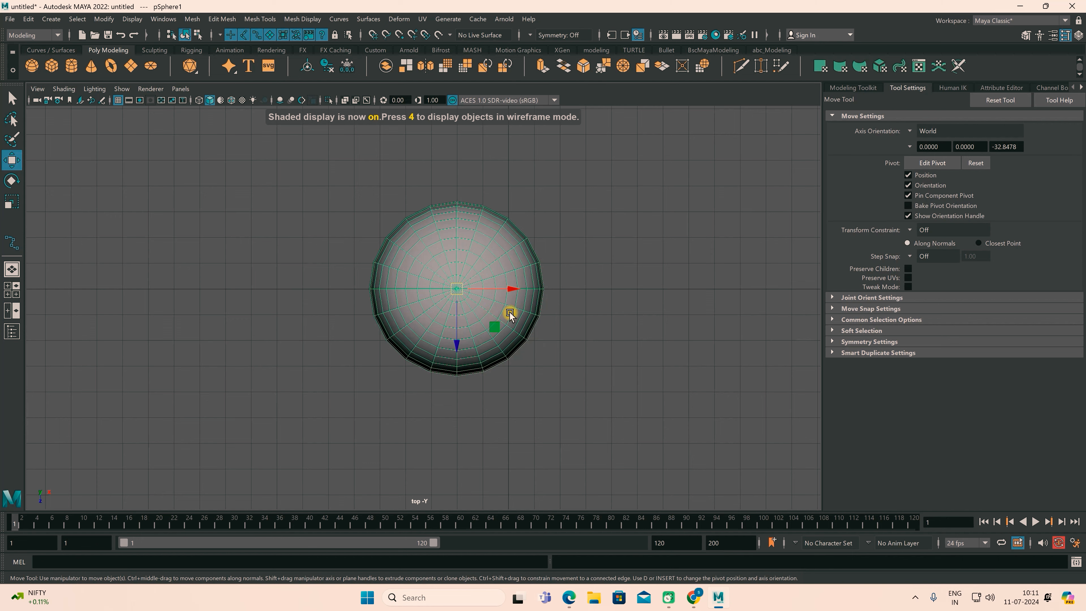
pyautogui.press('space')
pyautogui.press('space')
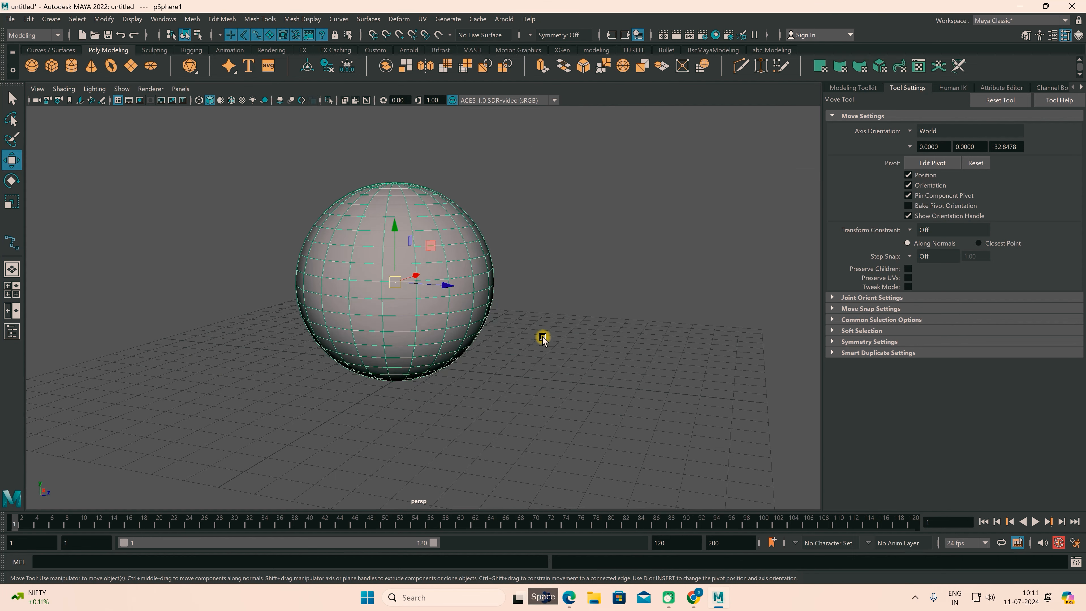
# Make the sphere a live surface and draw a cubic EP curve with five points across it
pyautogui.keyDown('alt'); pyautogui.moveTo(501, 324); pyautogui.dragTo(480, 318); pyautogui.keyUp('alt')
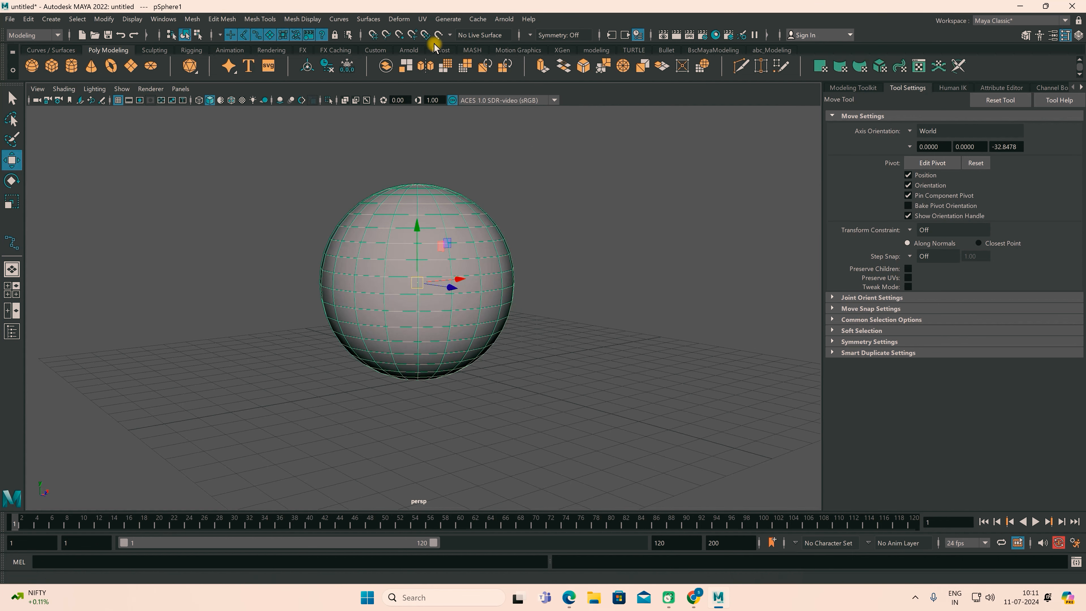
pyautogui.click(437, 35)
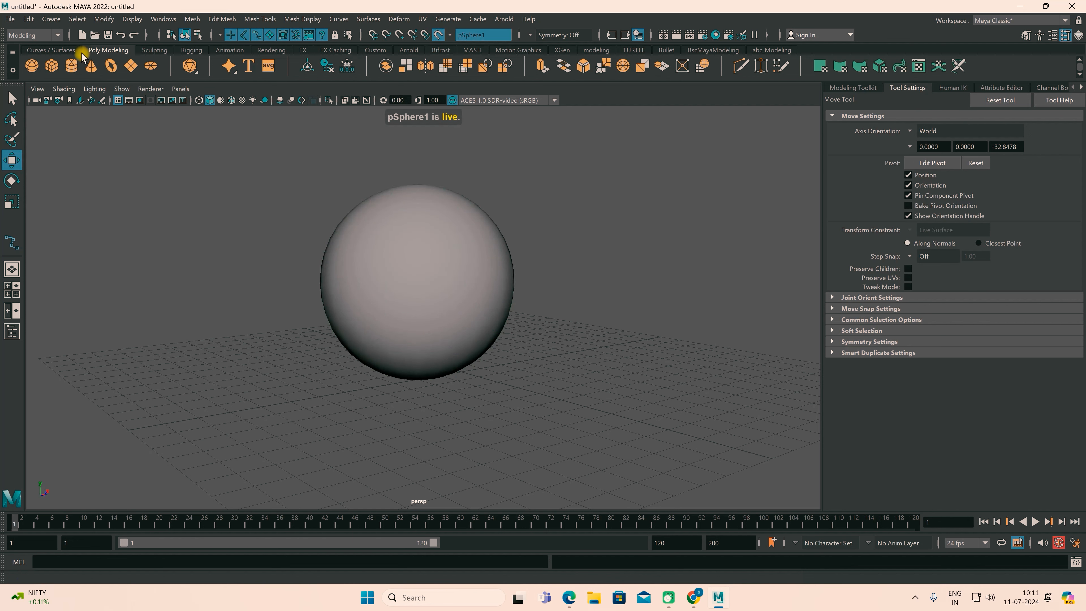
pyautogui.click(73, 50)
pyautogui.click(71, 66)
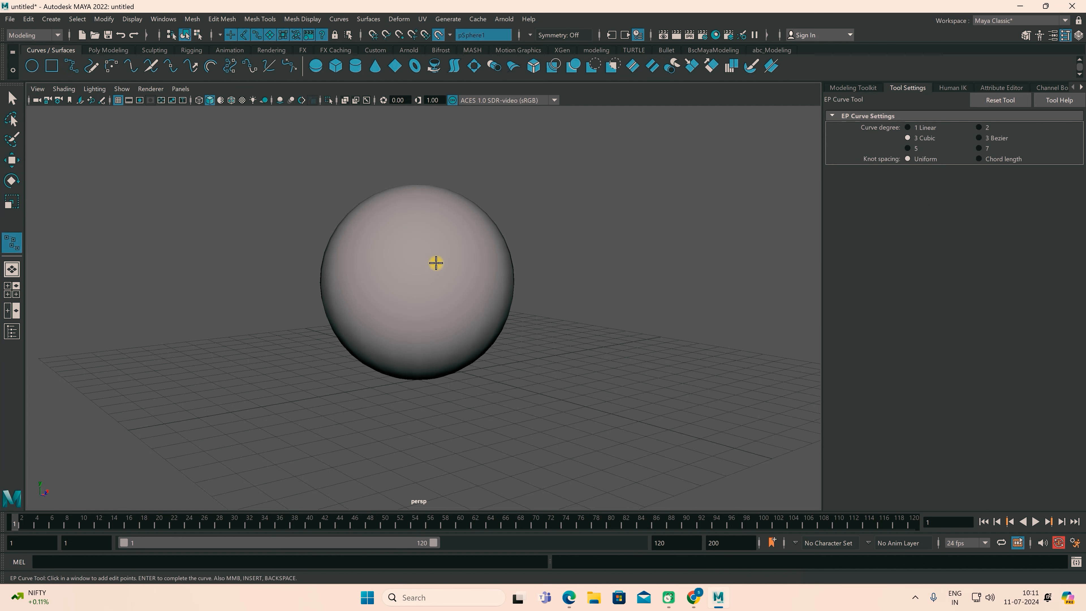
pyautogui.click(421, 231)
pyautogui.click(371, 240)
pyautogui.click(373, 271)
pyautogui.click(385, 276)
pyautogui.click(444, 327)
pyautogui.press('w')
pyautogui.keyDown('alt'); pyautogui.moveTo(462, 406); pyautogui.dragTo(477, 363); pyautogui.keyUp('alt')
pyautogui.hotkey('ctrl', 'z')
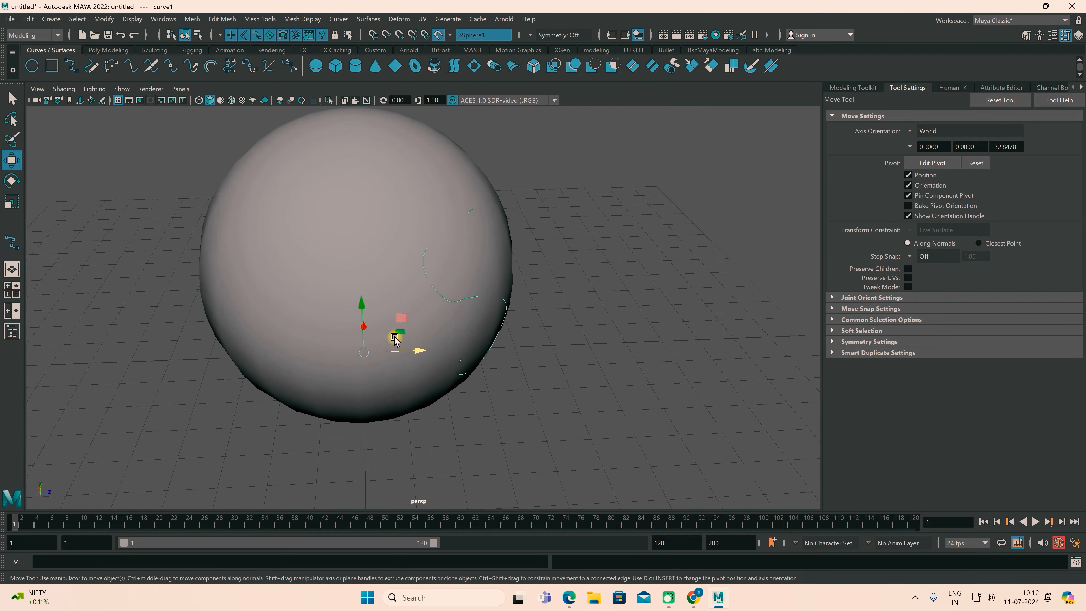
# Try adding a second polygon sphere near the live sphere and delete it
pyautogui.click(96, 50)
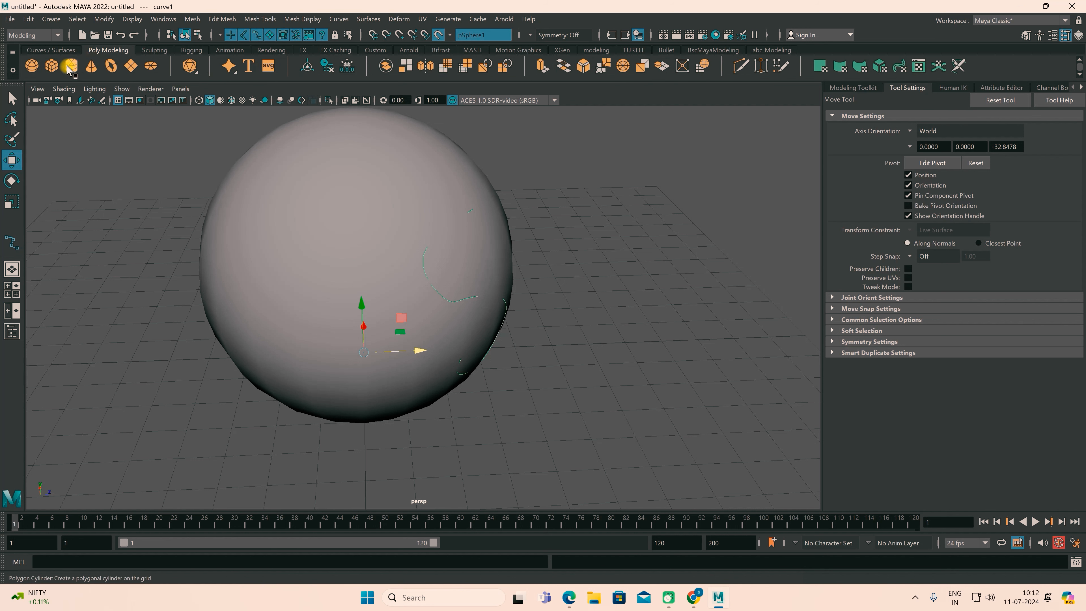
pyautogui.click(31, 70)
pyautogui.scroll(-5, 373, 265)
pyautogui.keyDown('alt'); pyautogui.moveTo(372, 265); pyautogui.dragTo(383, 140); pyautogui.keyUp('alt')
pyautogui.keyDown('alt'); pyautogui.moveTo(410, 219); pyautogui.dragTo(439, 209); pyautogui.keyUp('alt')
pyautogui.keyDown('alt'); pyautogui.moveTo(399, 188); pyautogui.dragTo(393, 335, button='middle'); pyautogui.keyUp('alt')
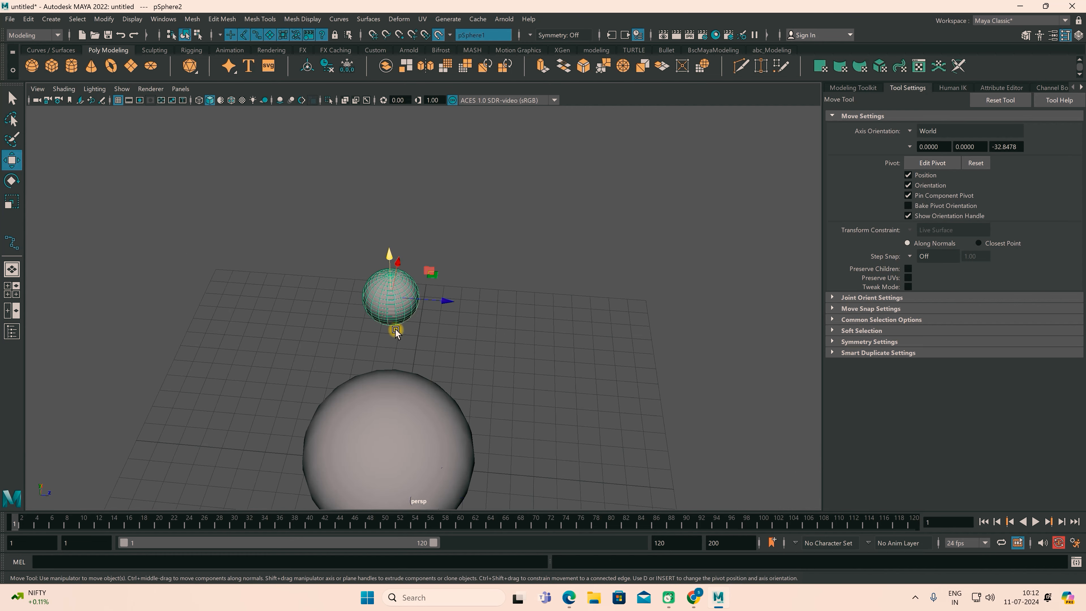
pyautogui.press('Delete')
# Enable Interactive Creation for polygon primitives and draw a small sphere on the live sphere's surface
pyautogui.click(51, 19)
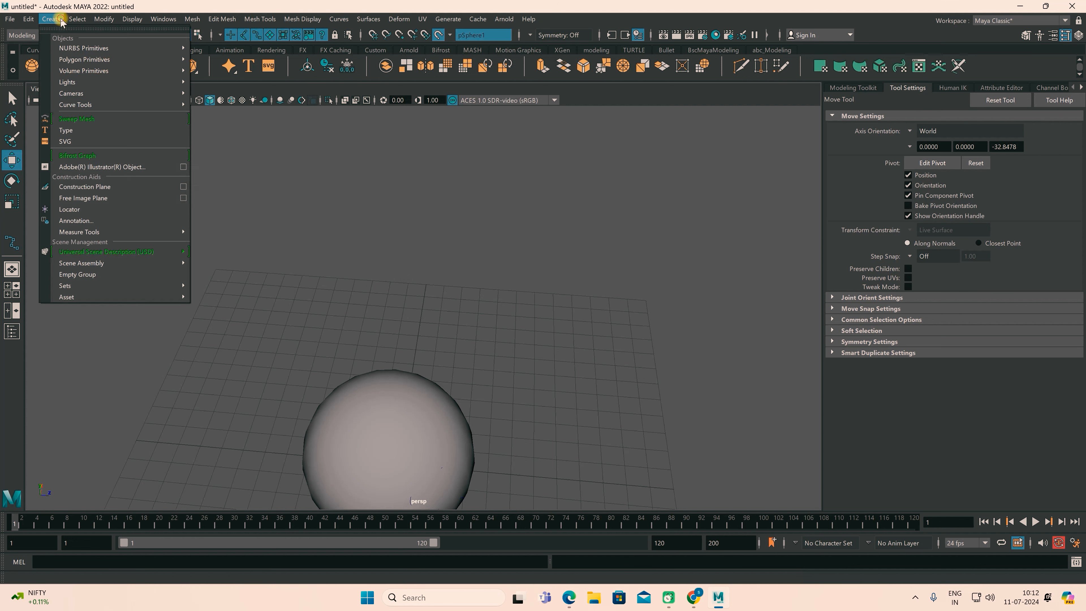
pyautogui.moveTo(95, 59)
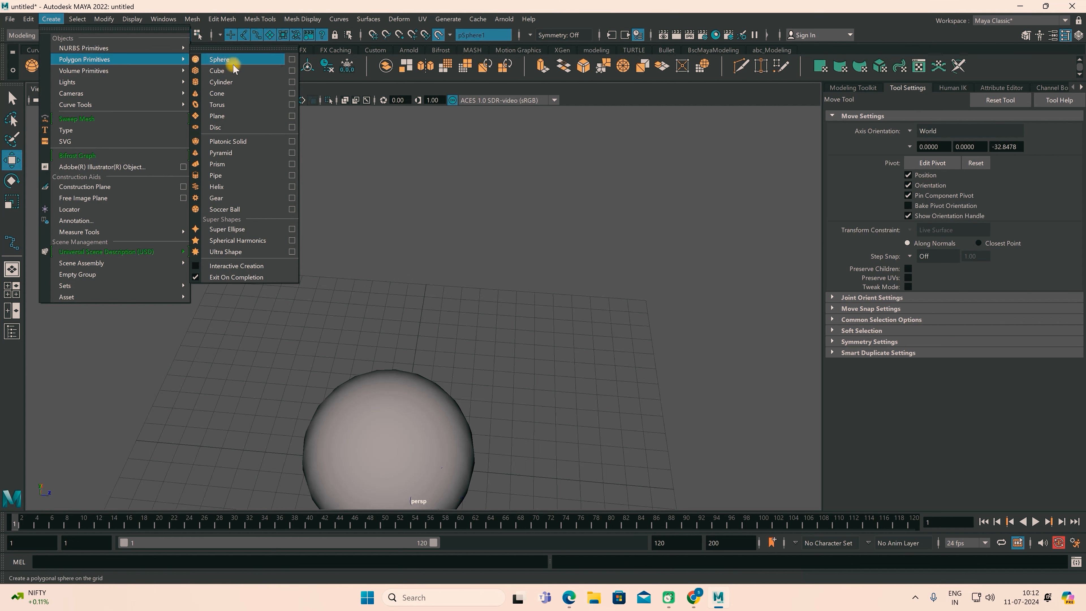
pyautogui.click(221, 265)
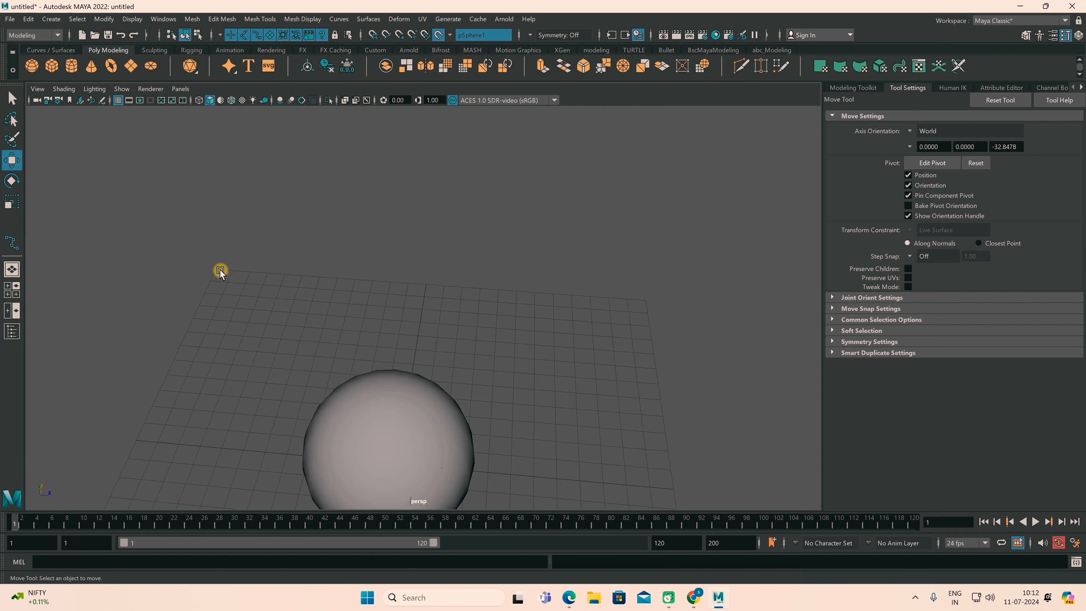
pyautogui.click(32, 65)
pyautogui.moveTo(407, 460); pyautogui.dragTo(402, 443)
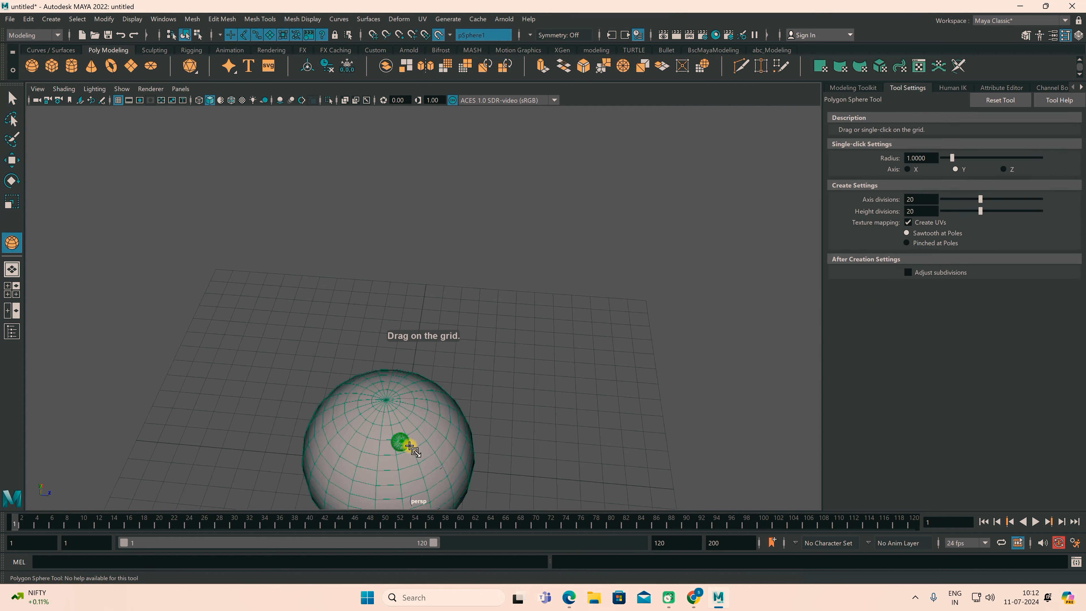
# Slide the small sphere along the live surface to the upper part of the large sphere
pyautogui.press('w')
pyautogui.keyDown('alt'); pyautogui.moveTo(448, 455); pyautogui.dragTo(443, 359); pyautogui.keyUp('alt')
pyautogui.moveTo(431, 293); pyautogui.dragTo(453, 274)
pyautogui.press('e')
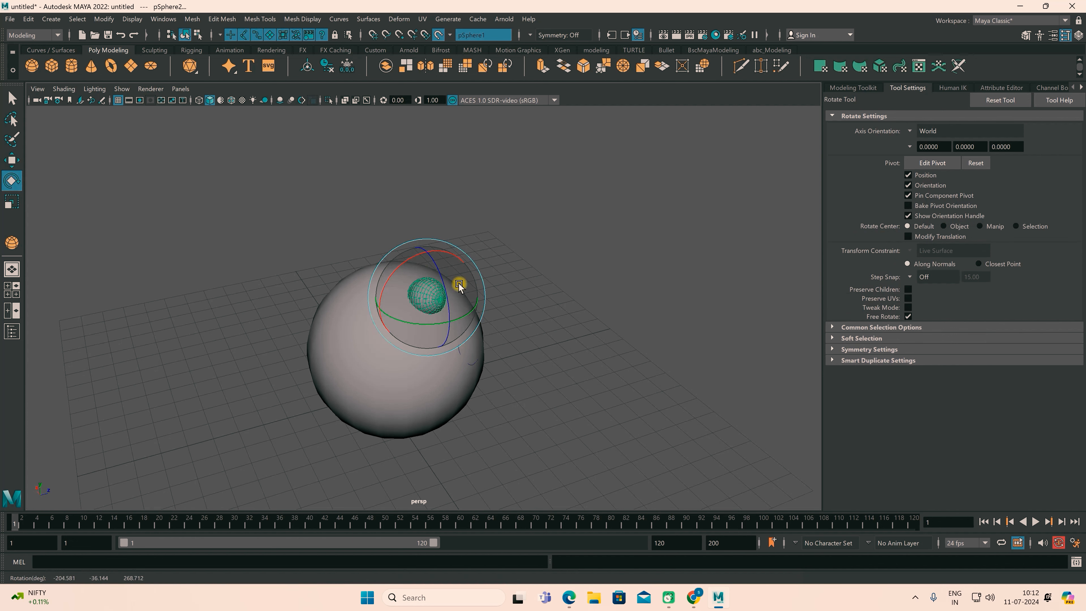
pyautogui.press('w')
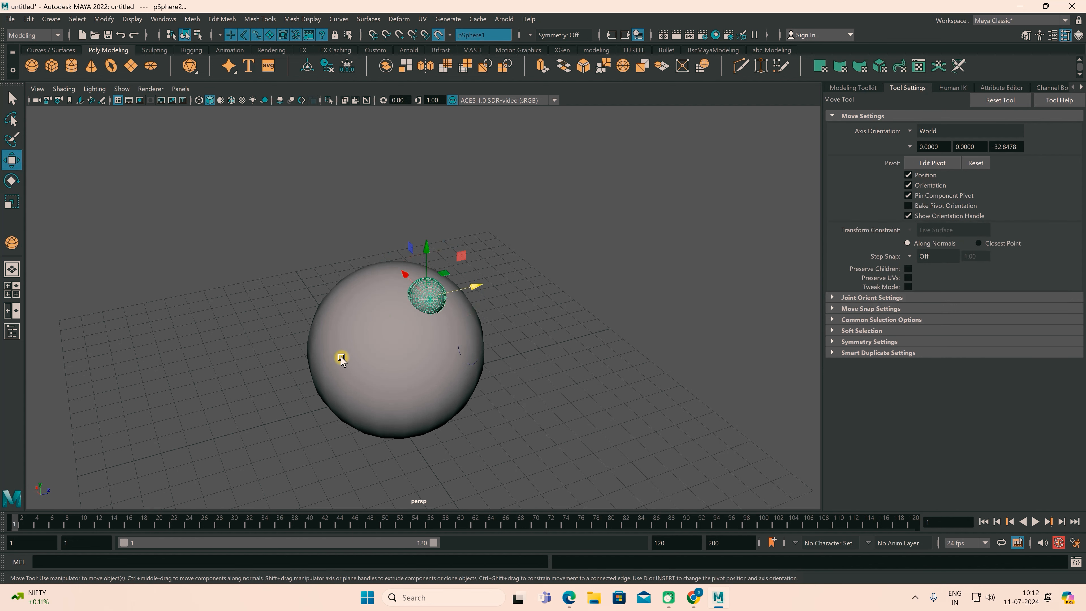
# Draw a polygon torus interactively on the live sphere's surface
pyautogui.click(110, 66)
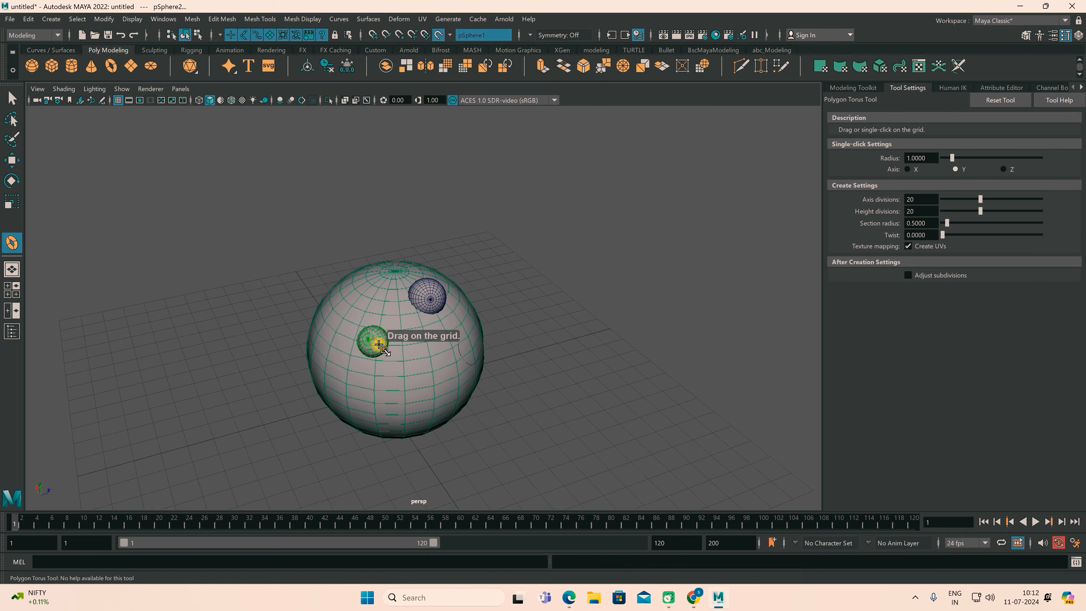
pyautogui.moveTo(387, 352); pyautogui.dragTo(483, 349)
pyautogui.keyDown('alt'); pyautogui.moveTo(401, 348); pyautogui.dragTo(550, 370); pyautogui.keyUp('alt')
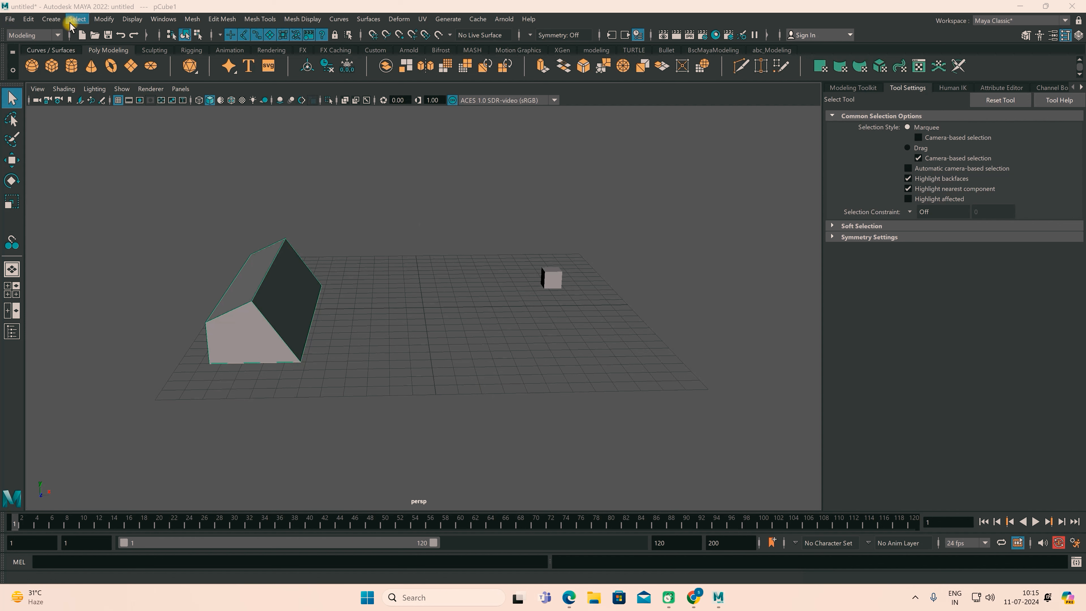
# Snap the small cube onto the sloping roof face of the house-shaped block with the Snap Together Tool
pyautogui.click(112, 21)
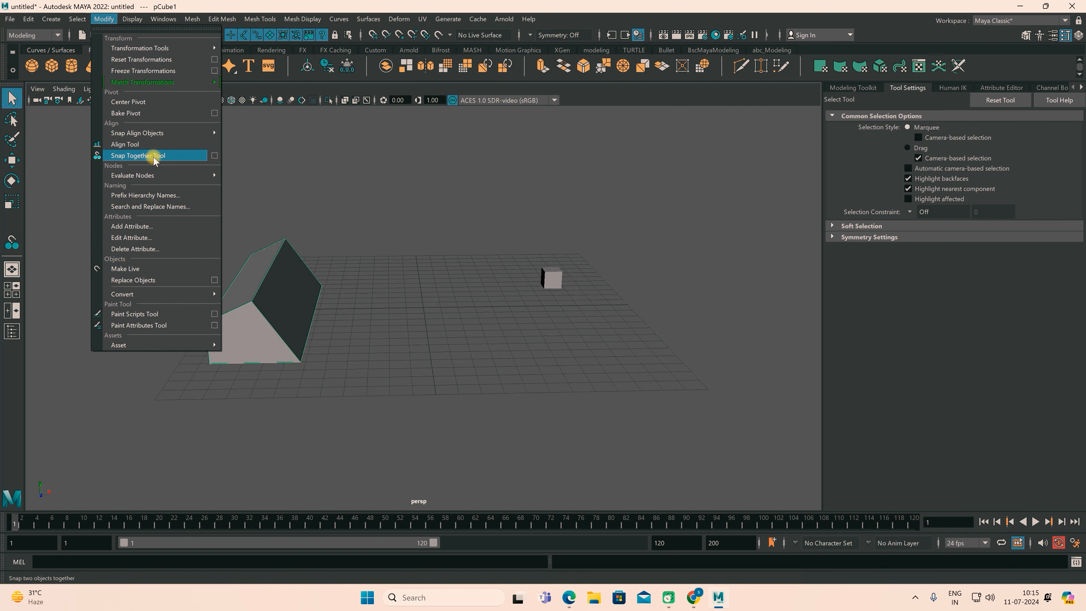
pyautogui.click(552, 277)
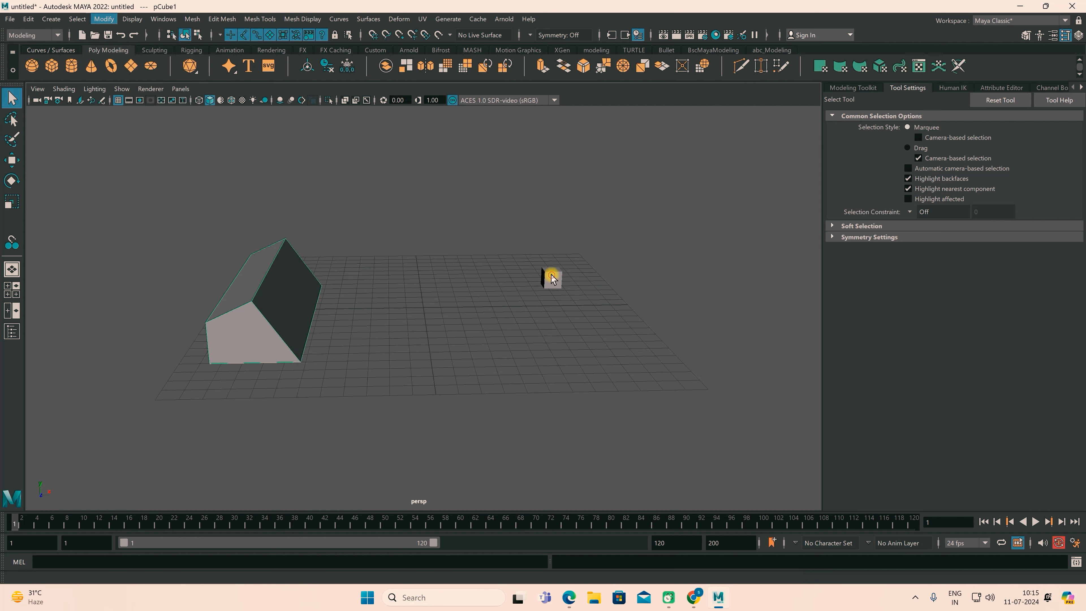
pyautogui.click(104, 19)
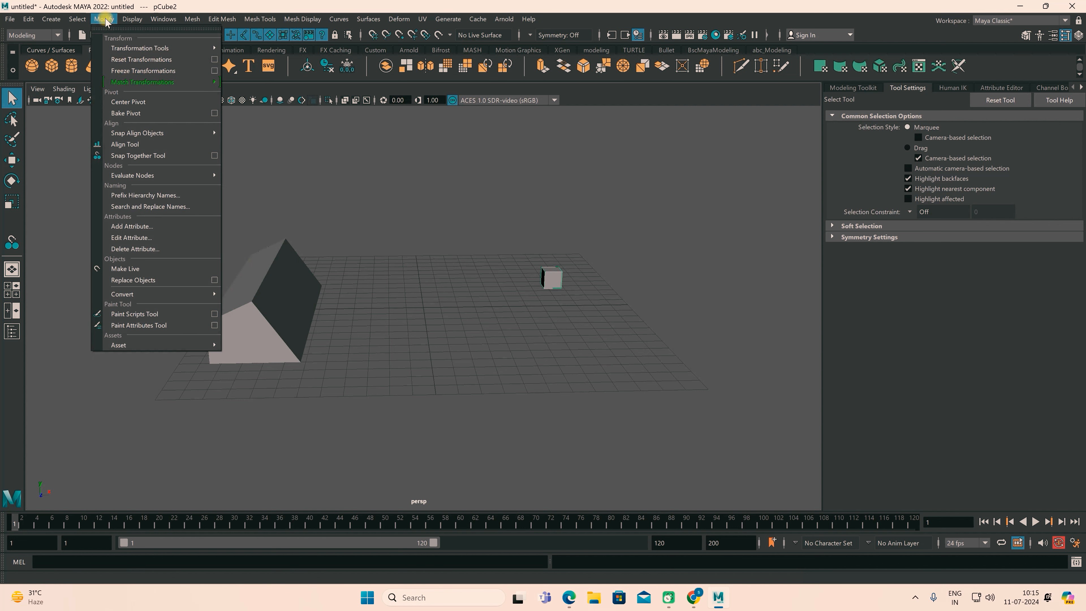
pyautogui.click(156, 156)
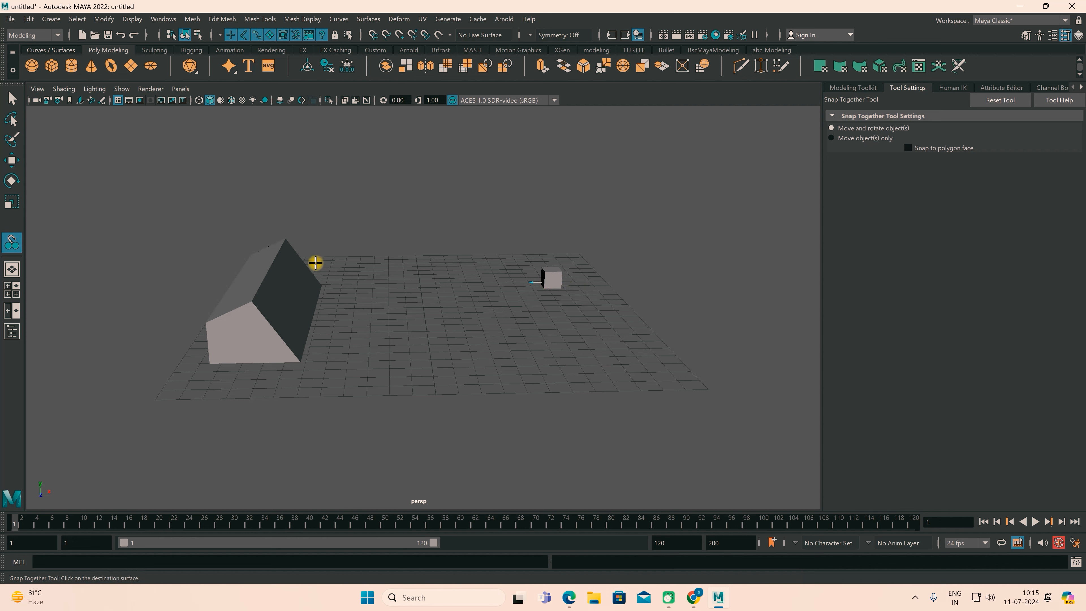
pyautogui.moveTo(338, 282)
pyautogui.keyDown('alt'); pyautogui.mouseDown()
pyautogui.moveTo(311, 286)
pyautogui.moveTo(326, 276)
pyautogui.mouseUp(); pyautogui.keyUp('alt')
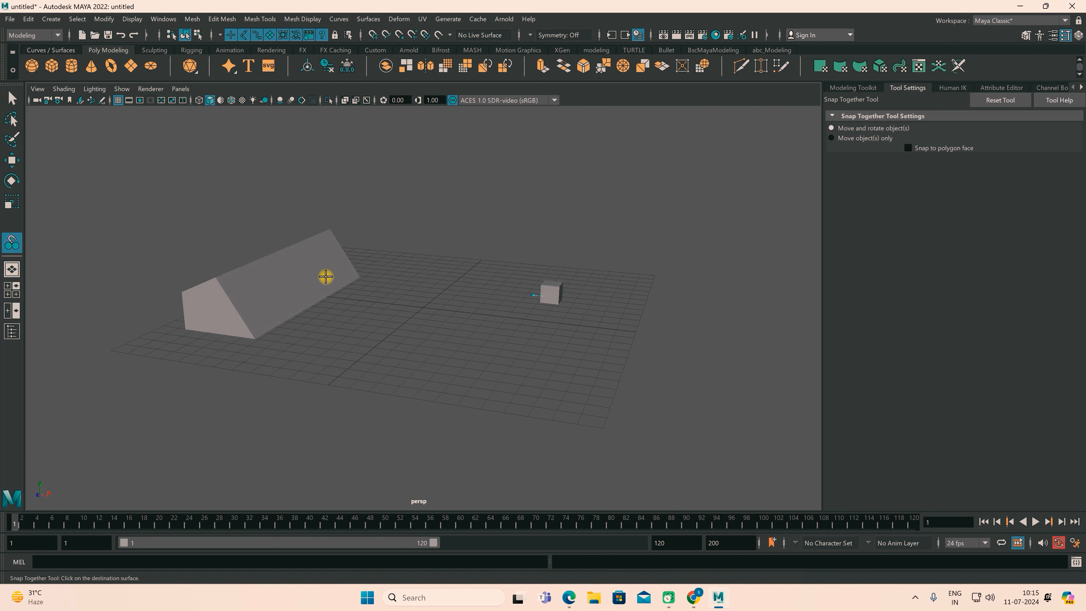
pyautogui.click(307, 263)
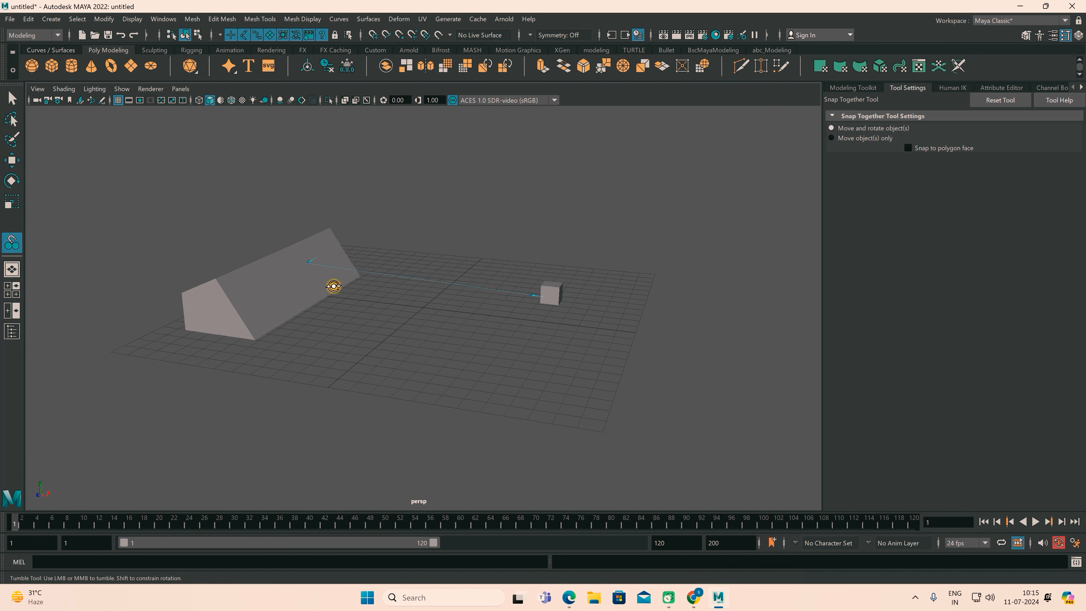
pyautogui.keyDown('alt'); pyautogui.moveTo(332, 286); pyautogui.dragTo(402, 297); pyautogui.keyUp('alt')
pyautogui.press('Return')
# Create another small polygon cube and move it away from the house-shaped block to about X 5.7, Y 1.0
pyautogui.press('w')
pyautogui.click(388, 208)
pyautogui.moveTo(338, 207); pyautogui.dragTo(286, 218)
pyautogui.click(50, 66)
pyautogui.moveTo(540, 334); pyautogui.dragTo(651, 347)
pyautogui.keyDown('alt'); pyautogui.moveTo(630, 351); pyautogui.dragTo(650, 339); pyautogui.keyUp('alt')
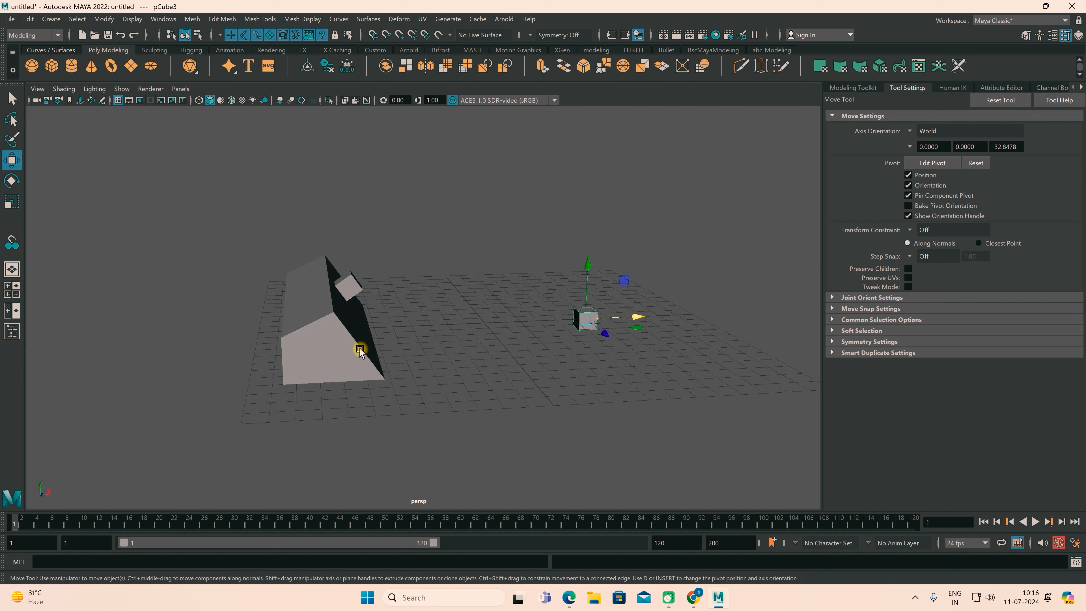
pyautogui.moveTo(587, 268); pyautogui.dragTo(588, 251)
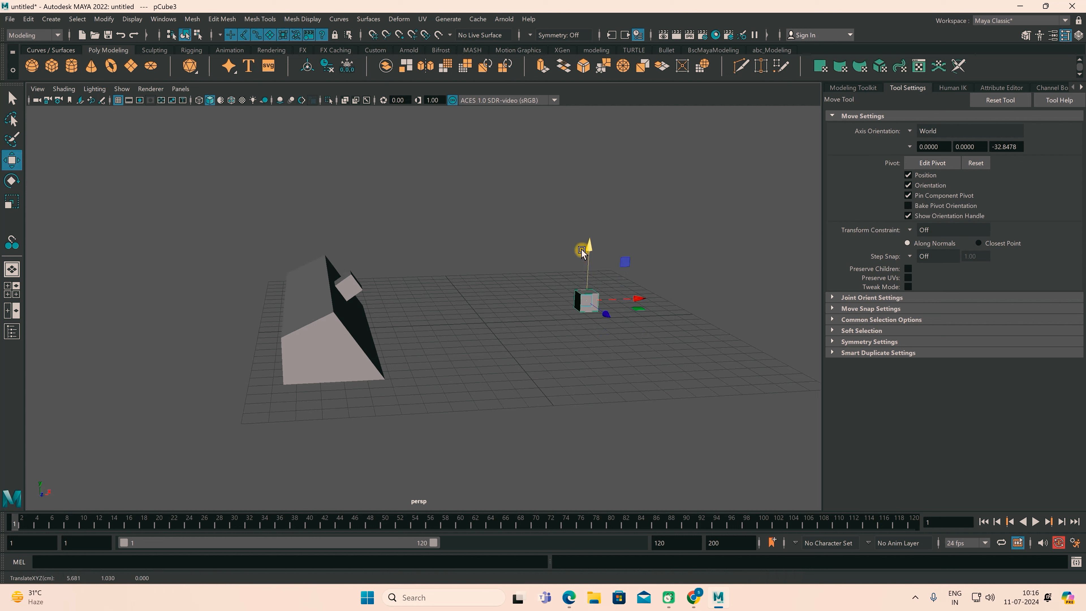
# Snap the new cube onto the opposite roof slope of the house-shaped block with the Snap Together Tool
pyautogui.click(104, 19)
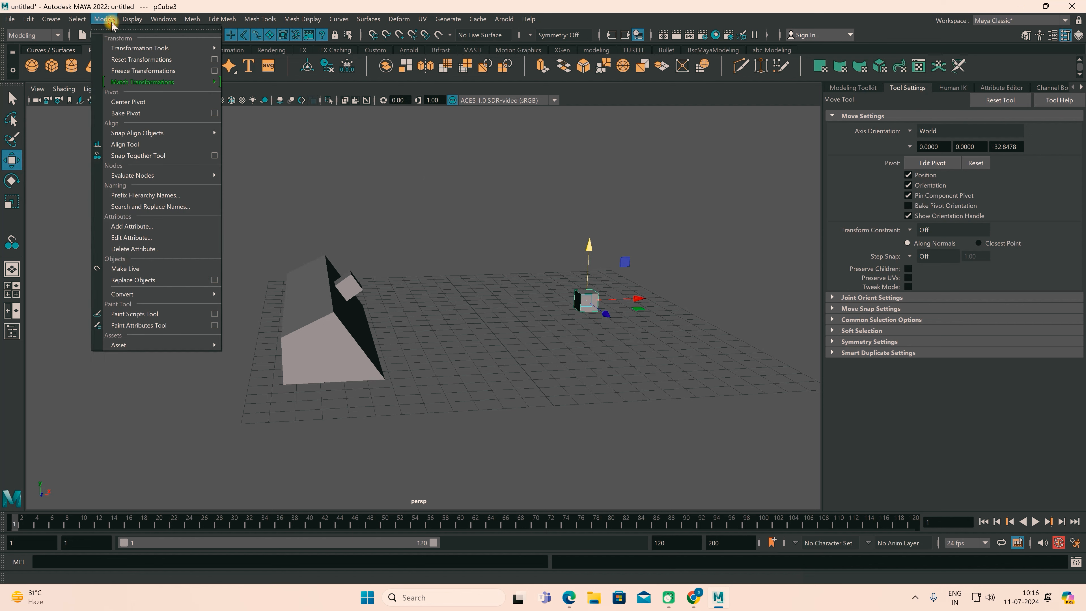
pyautogui.click(128, 153)
pyautogui.click(573, 298)
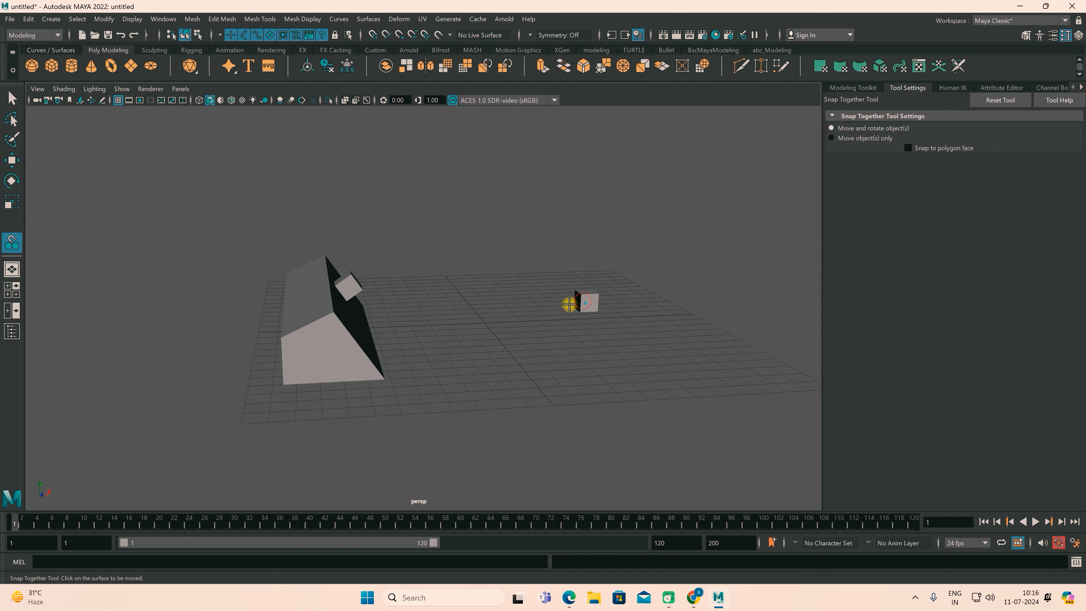
pyautogui.click(569, 304)
pyautogui.press('Return')
pyautogui.moveTo(337, 378)
pyautogui.keyDown('alt'); pyautogui.mouseDown()
pyautogui.moveTo(364, 371)
pyautogui.moveTo(356, 364)
pyautogui.moveTo(371, 368)
pyautogui.moveTo(351, 373)
pyautogui.mouseUp(); pyautogui.keyUp('alt')
# Create a polygon cylinder, move it along X to the far side of the grid and raise it above the grid
pyautogui.click(72, 65)
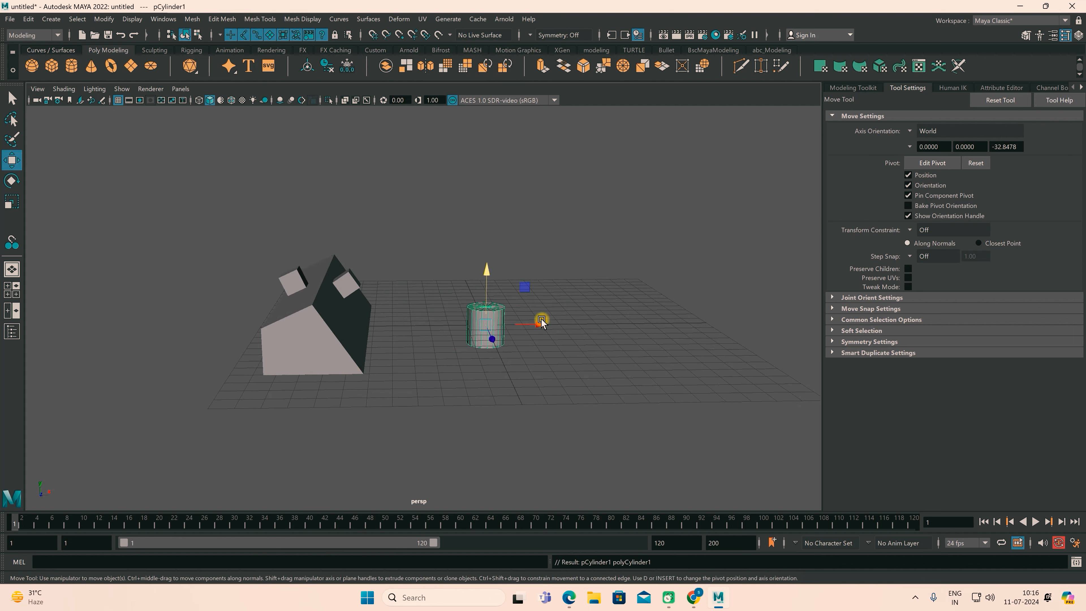
pyautogui.moveTo(540, 325); pyautogui.dragTo(684, 324)
pyautogui.moveTo(631, 270); pyautogui.dragTo(632, 235)
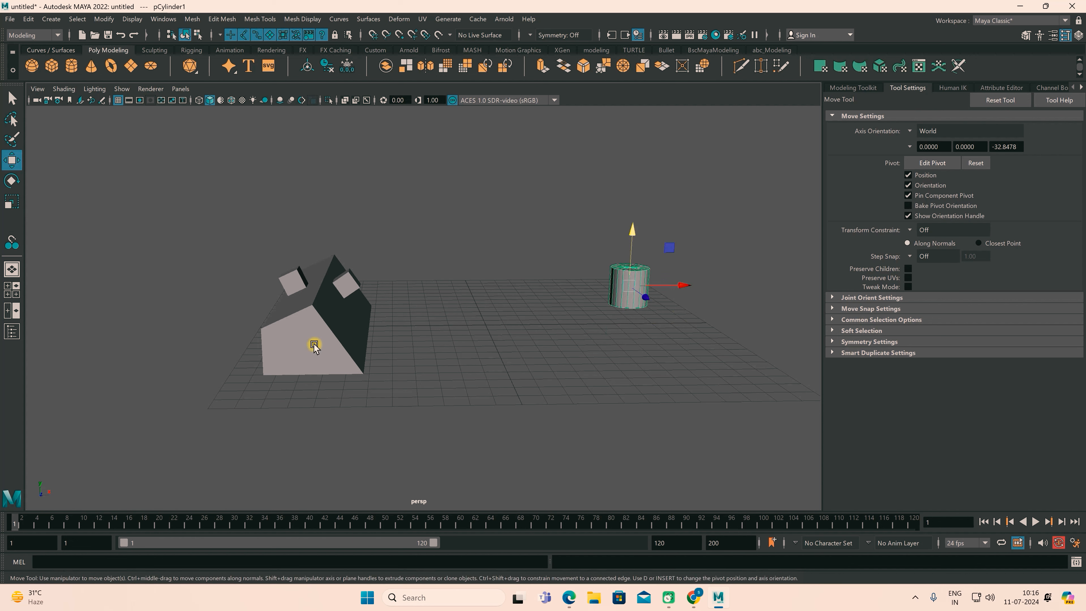
# Snap the cylinder's side against the front gable face of the house-shaped block with the Snap Together Tool
pyautogui.click(112, 18)
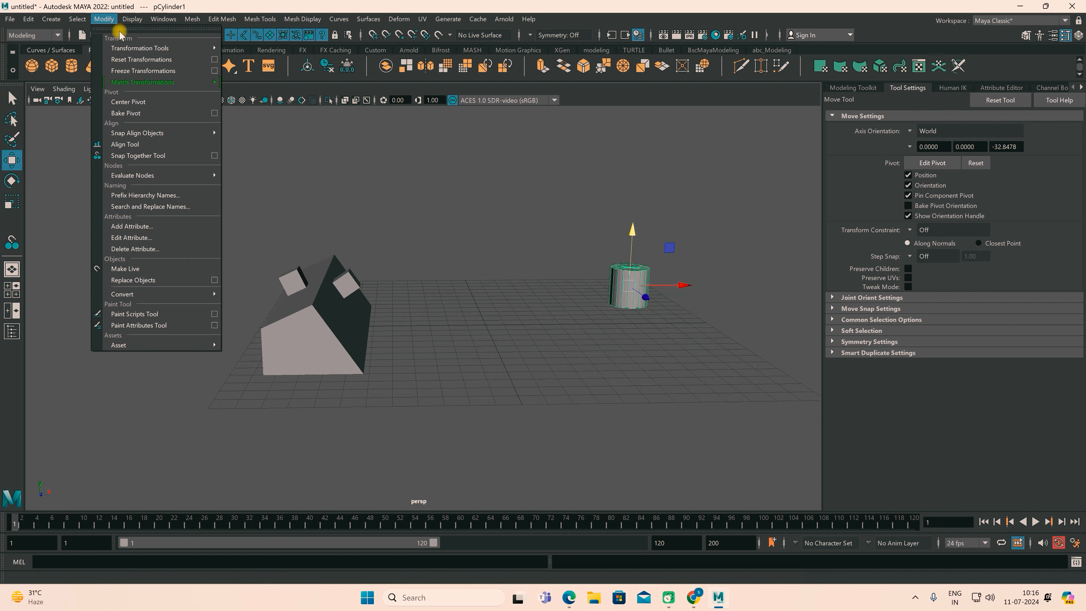
pyautogui.click(155, 155)
pyautogui.click(602, 278)
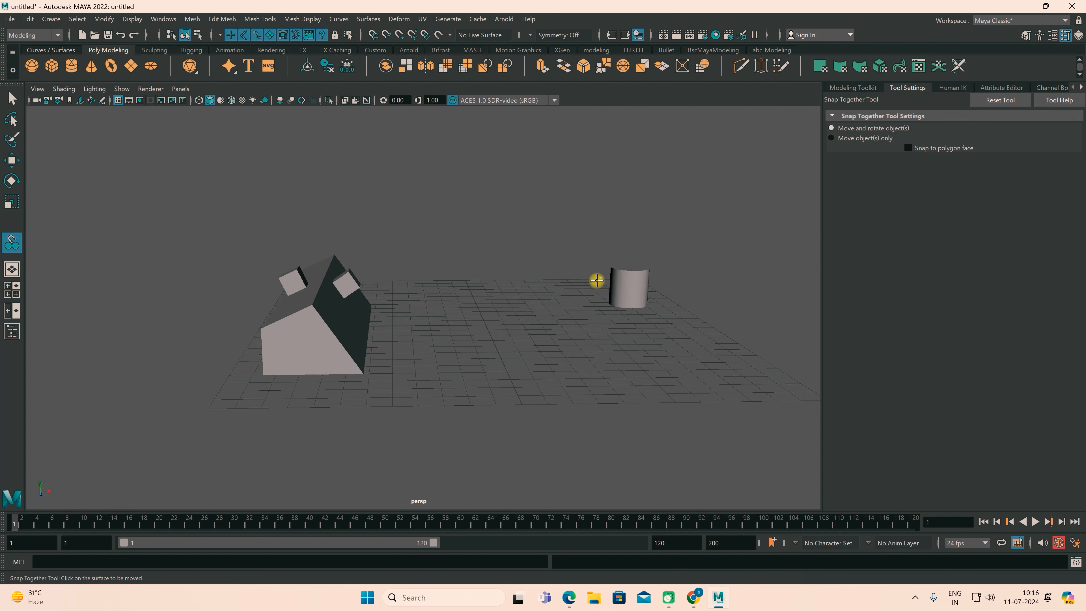
pyautogui.press('Return')
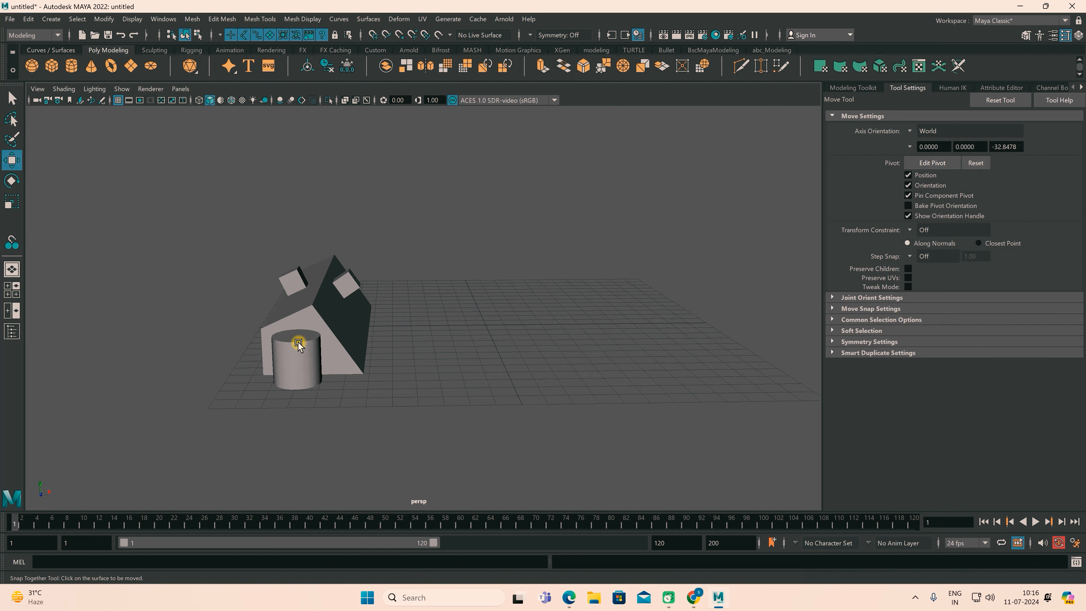
pyautogui.keyDown('alt'); pyautogui.moveTo(356, 398); pyautogui.dragTo(327, 403); pyautogui.keyUp('alt')
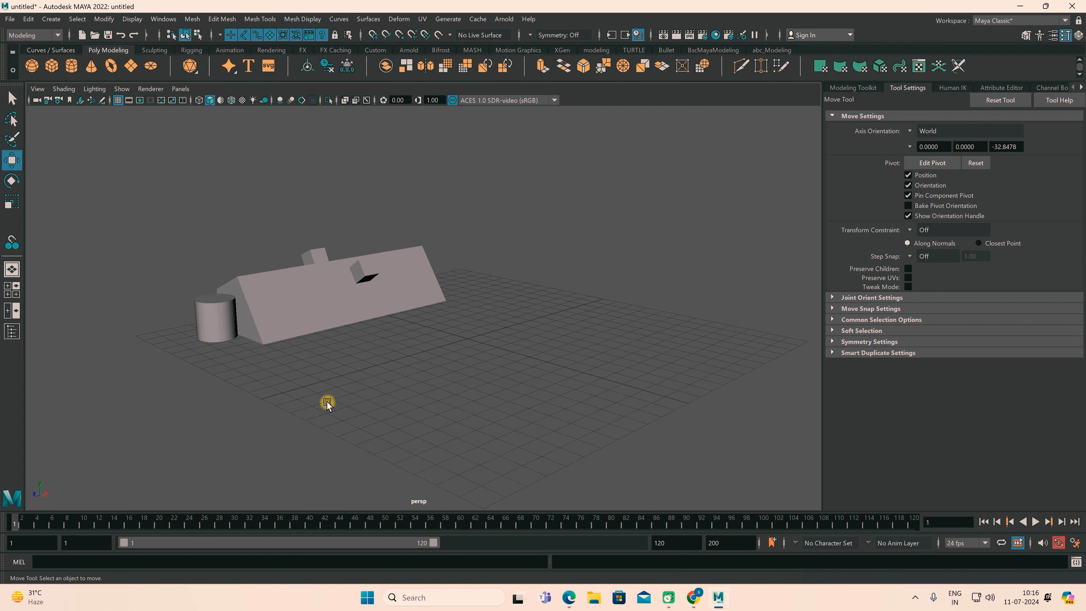
pyautogui.keyDown('alt'); pyautogui.moveTo(332, 320); pyautogui.dragTo(402, 358); pyautogui.keyUp('alt')
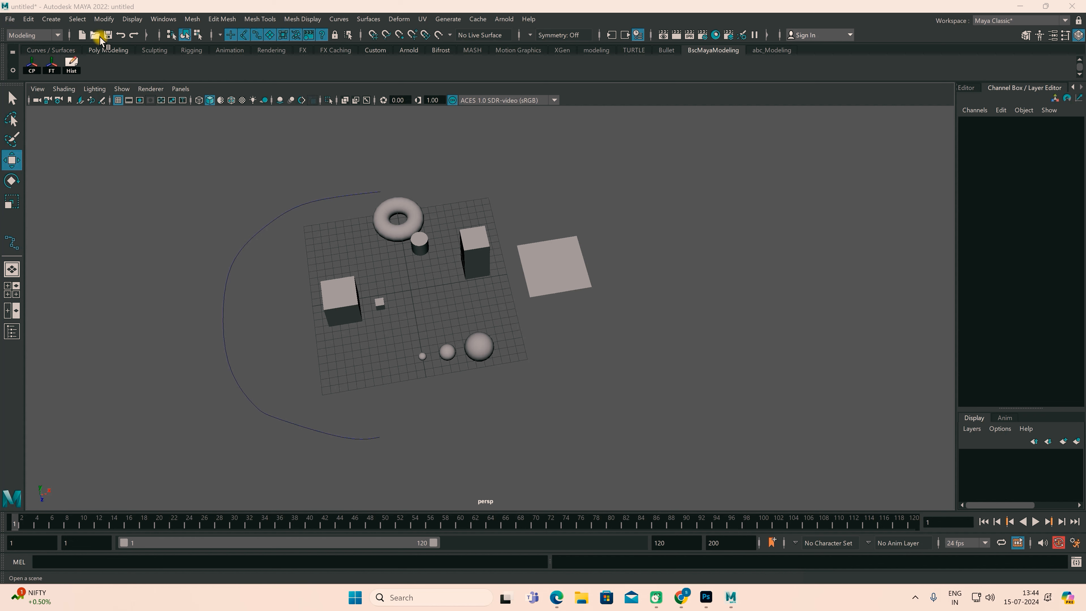
# Tear off the Snap Align Objects commands as a floating window and place it over the empty area beyond the plane
pyautogui.click(105, 20)
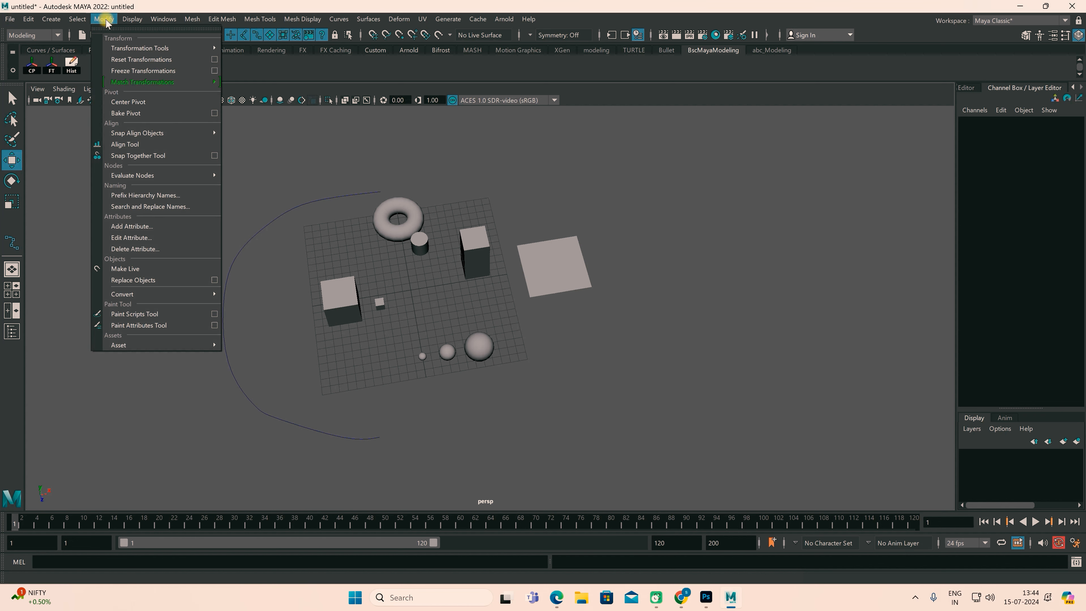
pyautogui.moveTo(109, 133)
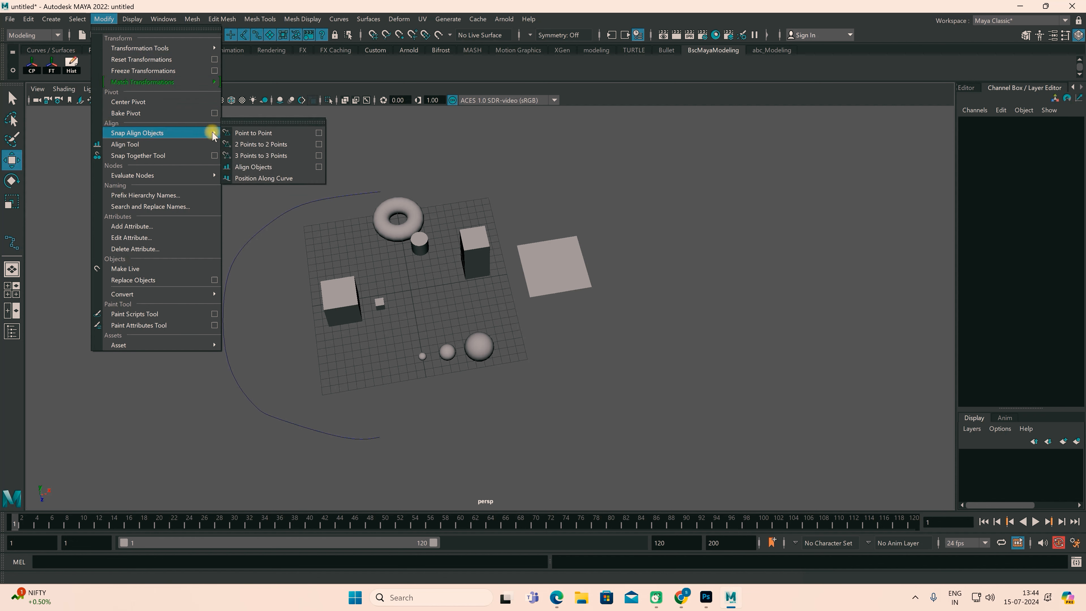
pyautogui.click(231, 121)
pyautogui.moveTo(252, 115); pyautogui.dragTo(735, 143)
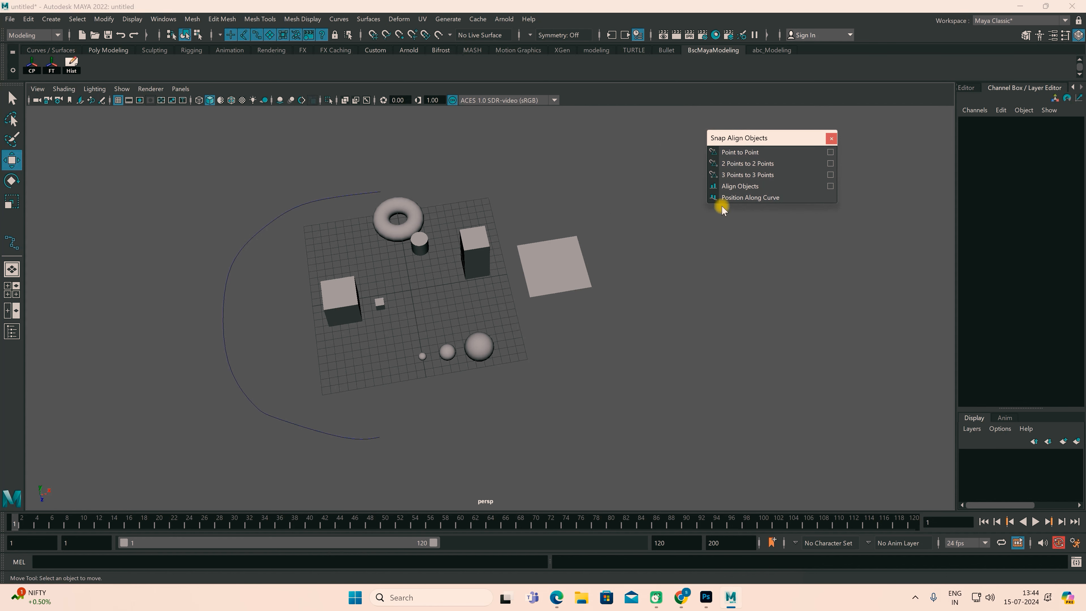
pyautogui.moveTo(736, 141); pyautogui.dragTo(787, 142)
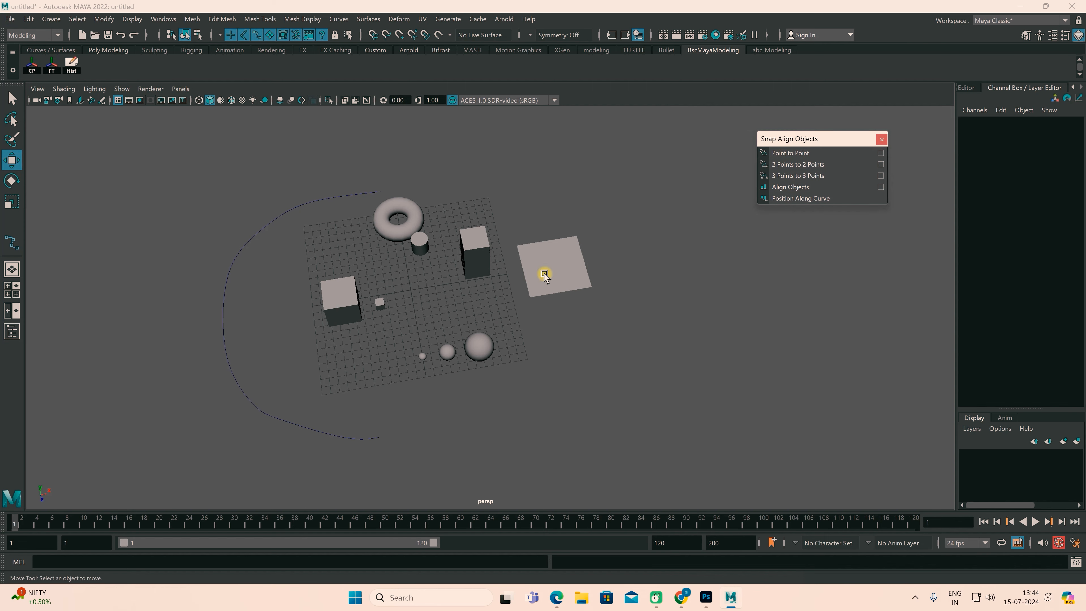
# Switch the flat plane to vertex selection and select a single vertex in its interior
pyautogui.scroll(5, 543, 274)
pyautogui.scroll(6, 544, 274)
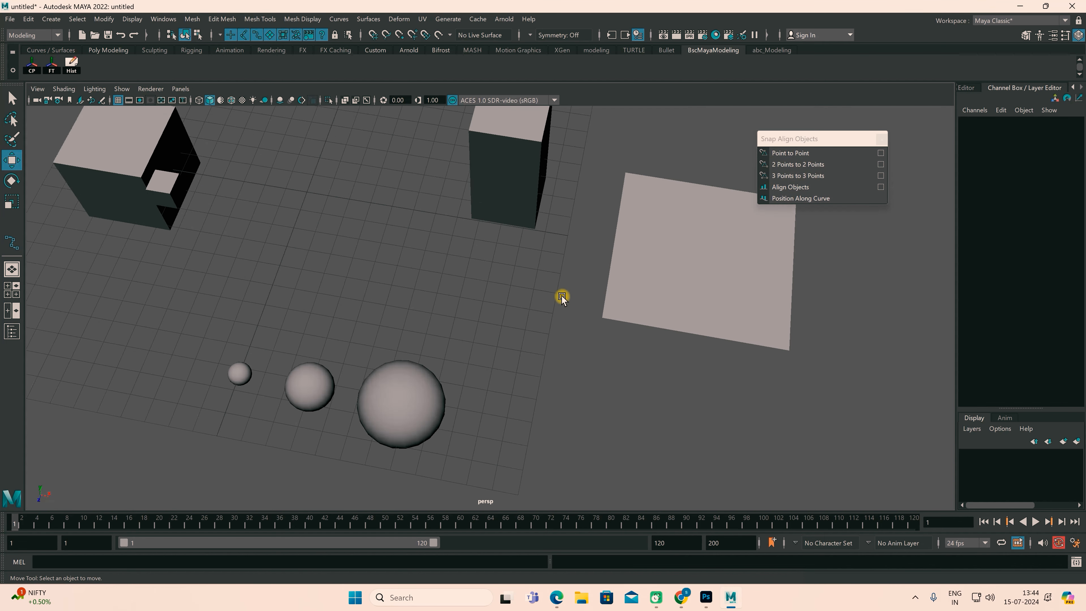
pyautogui.keyDown('alt'); pyautogui.moveTo(544, 282); pyautogui.dragTo(496, 286); pyautogui.keyUp('alt')
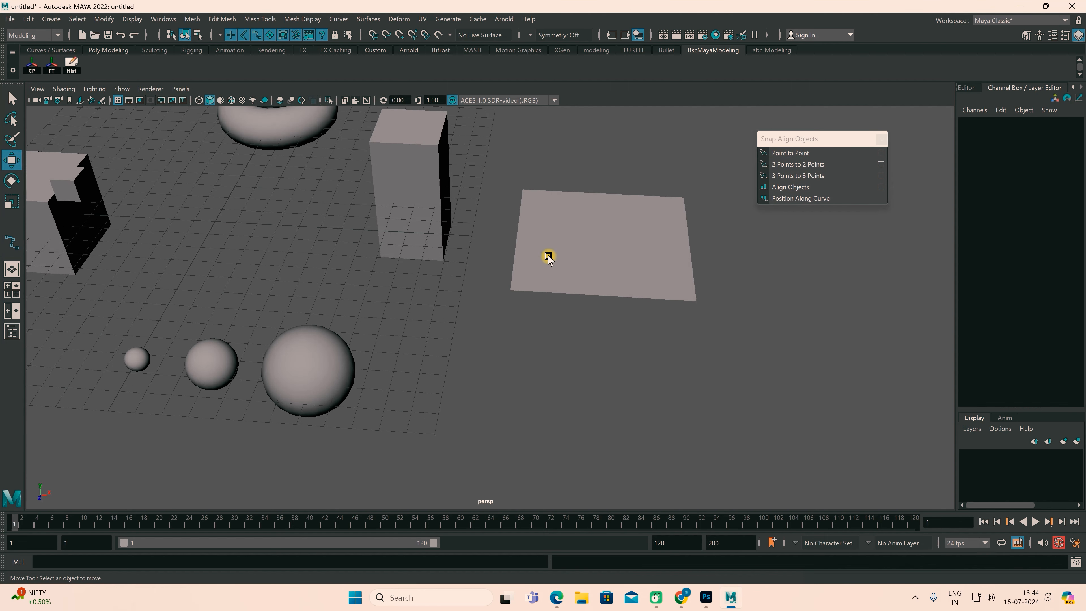
pyautogui.moveTo(548, 257); pyautogui.dragTo(499, 254, button='right')
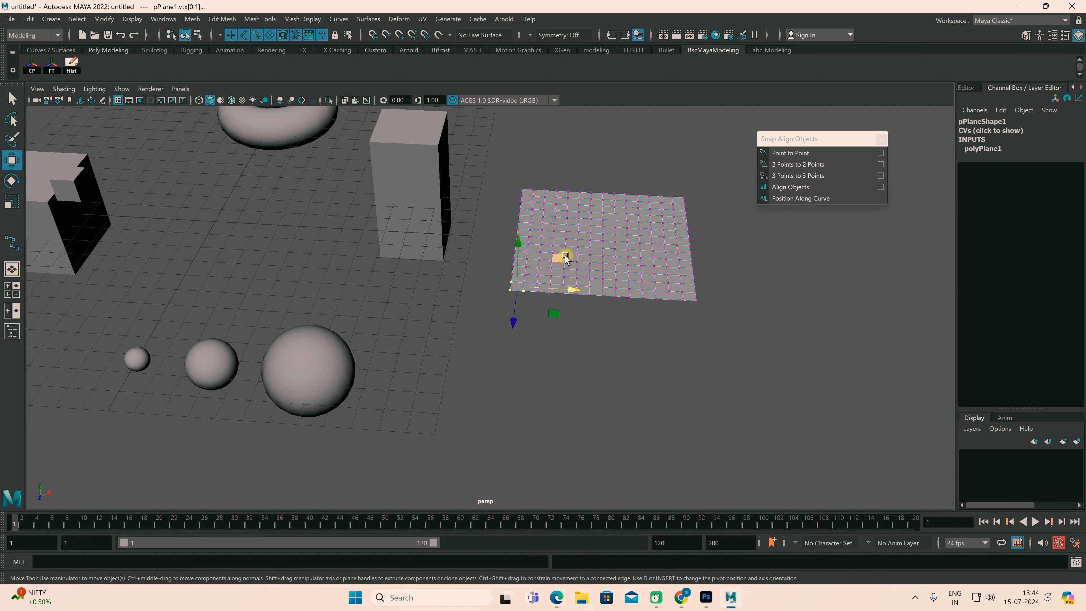
pyautogui.click(579, 226)
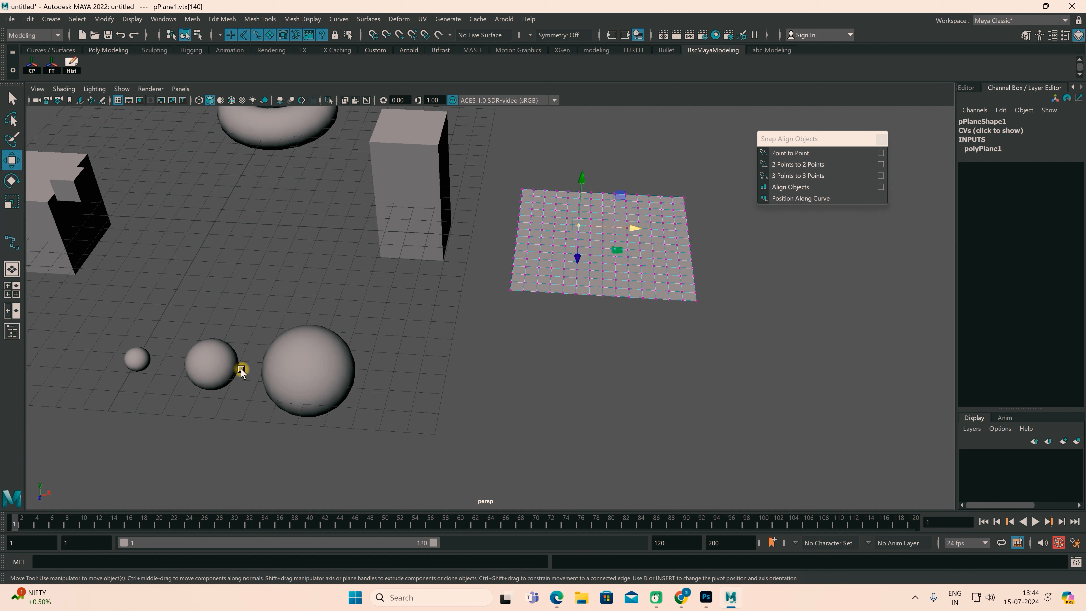
# Add a vertex near the top of the large sphere to the selection and snap the plane to it with Point to Point
pyautogui.click(298, 364)
pyautogui.rightClick(299, 366)
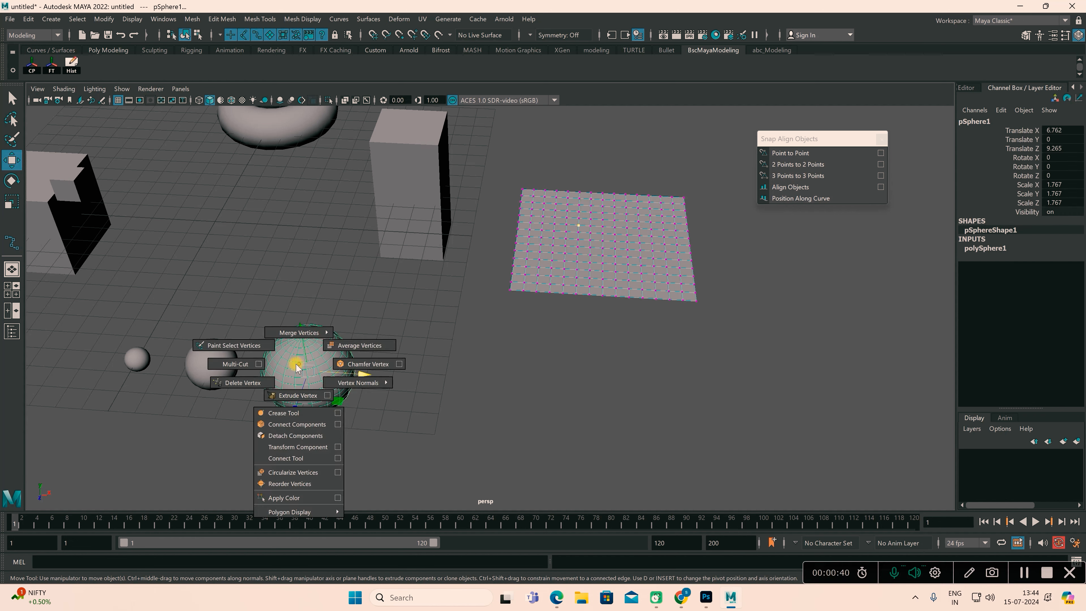
pyautogui.rightClick(296, 365)
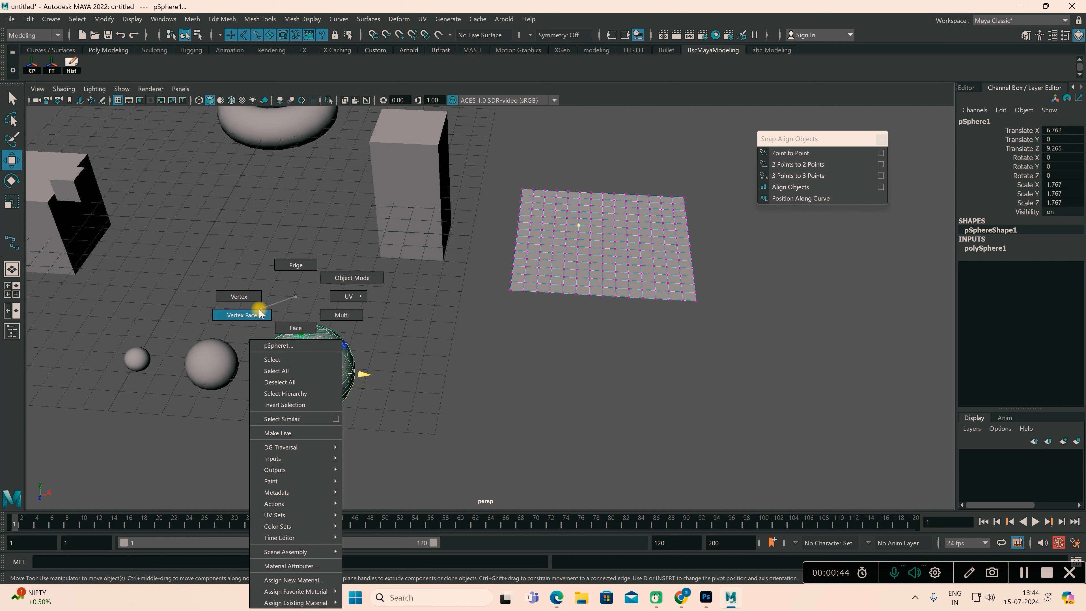
pyautogui.click(245, 298)
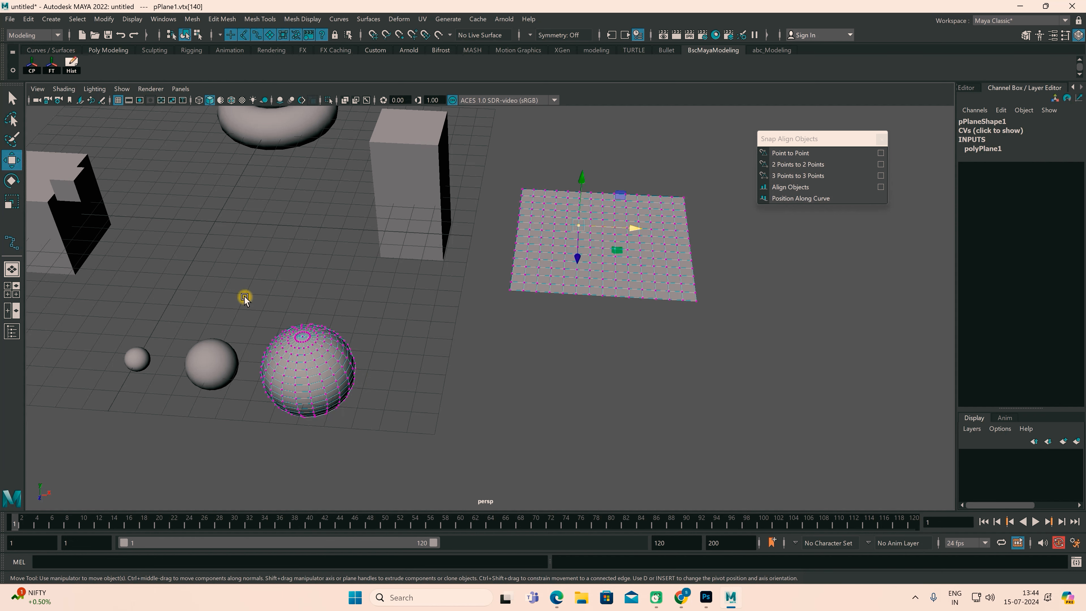
pyautogui.keyDown('shift'); pyautogui.click(309, 348); pyautogui.keyUp('shift')
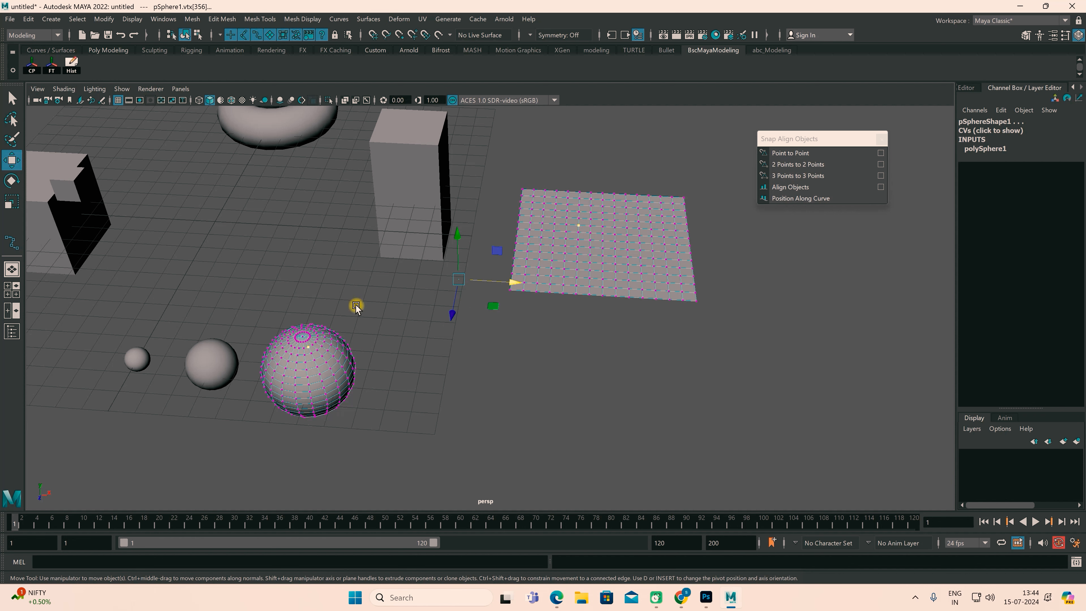
pyautogui.click(786, 155)
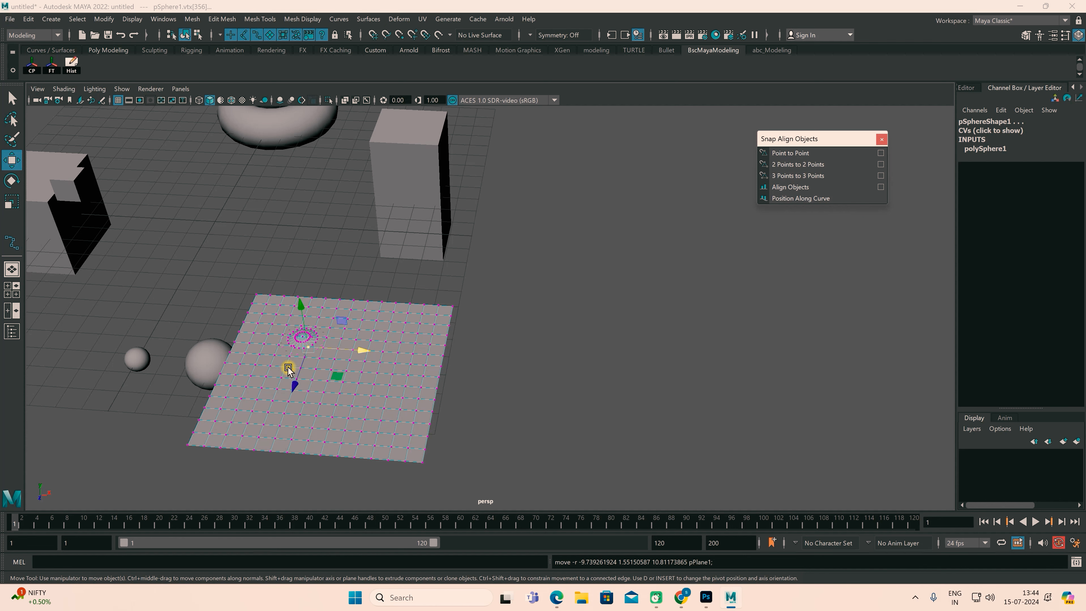
# Undo the Point to Point snap and return the plane and the large sphere to object mode
pyautogui.hotkey('ctrl', 'z')
pyautogui.hotkey('ctrl', 'z')
pyautogui.hotkey('ctrl', 'z')
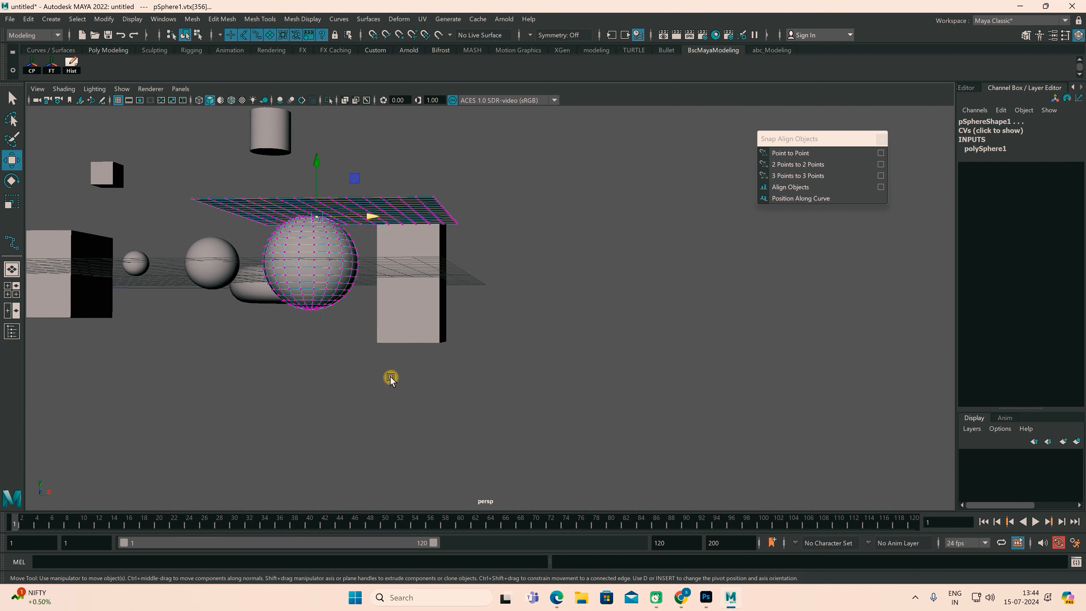
pyautogui.keyDown('alt'); pyautogui.moveTo(516, 371); pyautogui.dragTo(526, 385); pyautogui.keyUp('alt')
pyautogui.moveTo(663, 252); pyautogui.dragTo(692, 238, button='right')
pyautogui.click(315, 376)
pyautogui.moveTo(319, 375); pyautogui.dragTo(361, 278, button='right')
# Switch the plane back to vertex selection and select two nearby vertices in its interior
pyautogui.click(521, 260)
pyautogui.moveTo(547, 232); pyautogui.dragTo(513, 233, button='right')
pyautogui.click(575, 245)
pyautogui.click(592, 235)
pyautogui.keyDown('shift'); pyautogui.click(615, 230); pyautogui.keyUp('shift')
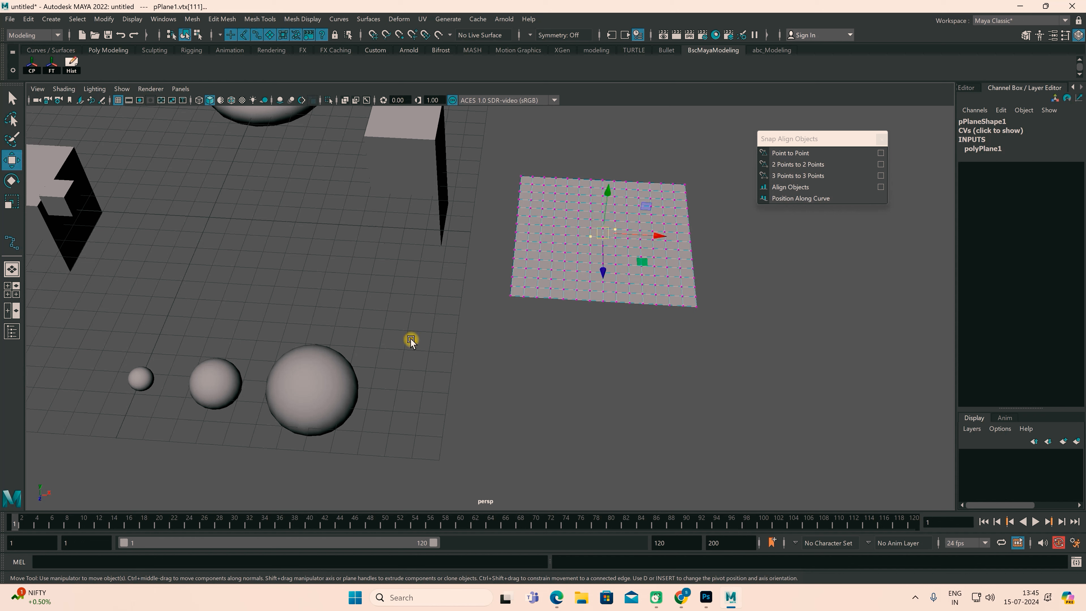
# Switch the large sphere to vertex selection and pick two of its vertices
pyautogui.keyDown('shift'); pyautogui.click(313, 388); pyautogui.keyUp('shift')
pyautogui.keyDown('shift'); pyautogui.rightClick(320, 374); pyautogui.keyUp('shift')
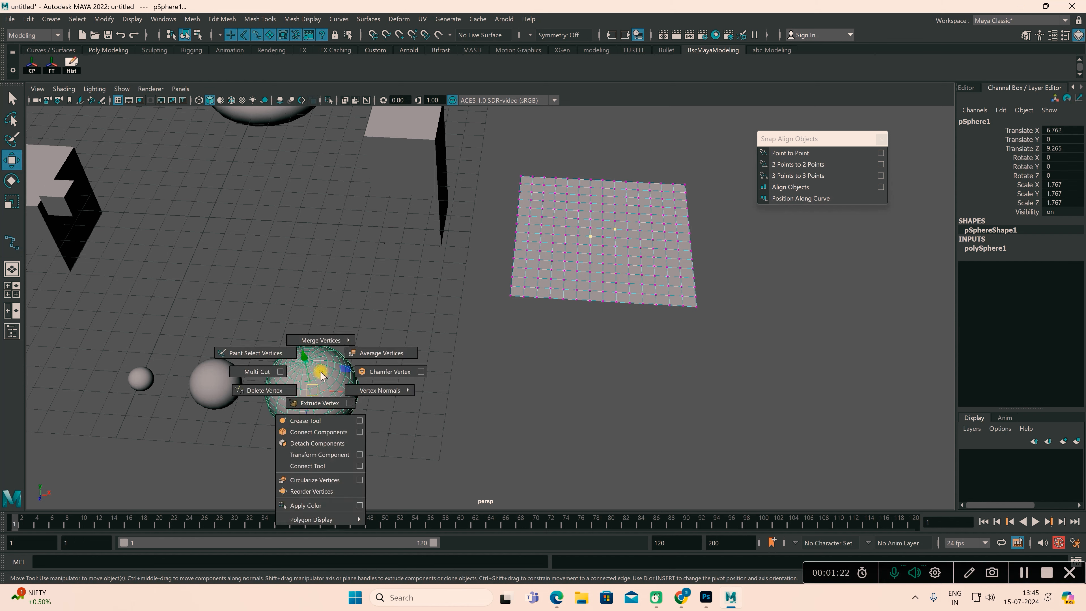
pyautogui.moveTo(318, 371); pyautogui.dragTo(280, 302, button='right')
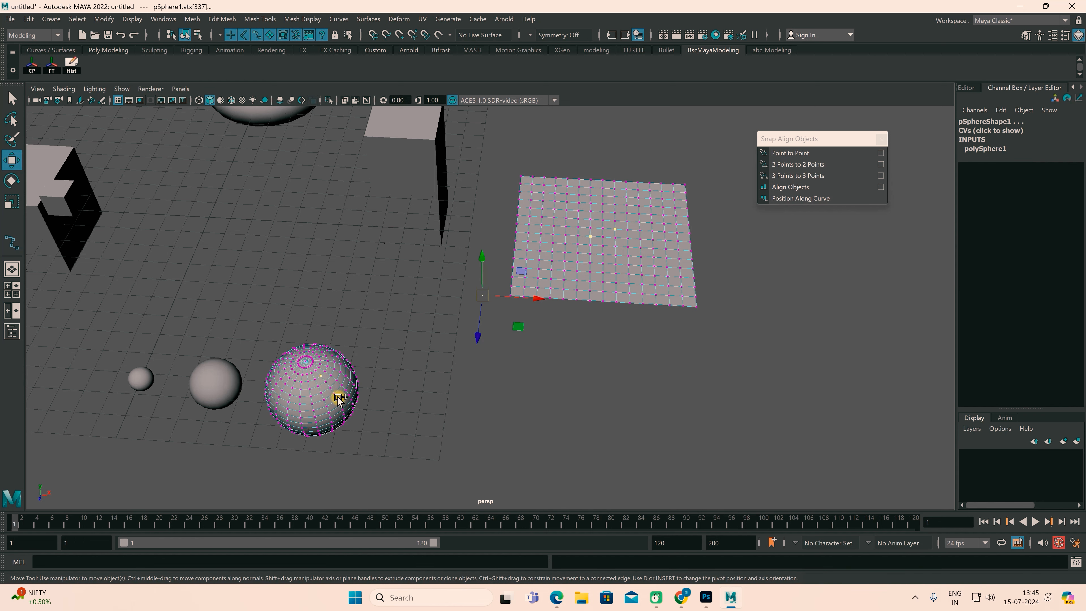
pyautogui.click(337, 398)
pyautogui.keyDown('shift'); pyautogui.click(321, 375); pyautogui.keyUp('shift')
# Select two vertices inside the plane and snap the plane and large sphere together with 2 Points to 2 Points
pyautogui.keyDown('shift'); pyautogui.click(578, 210); pyautogui.keyUp('shift')
pyautogui.keyDown('shift'); pyautogui.click(589, 228); pyautogui.keyUp('shift')
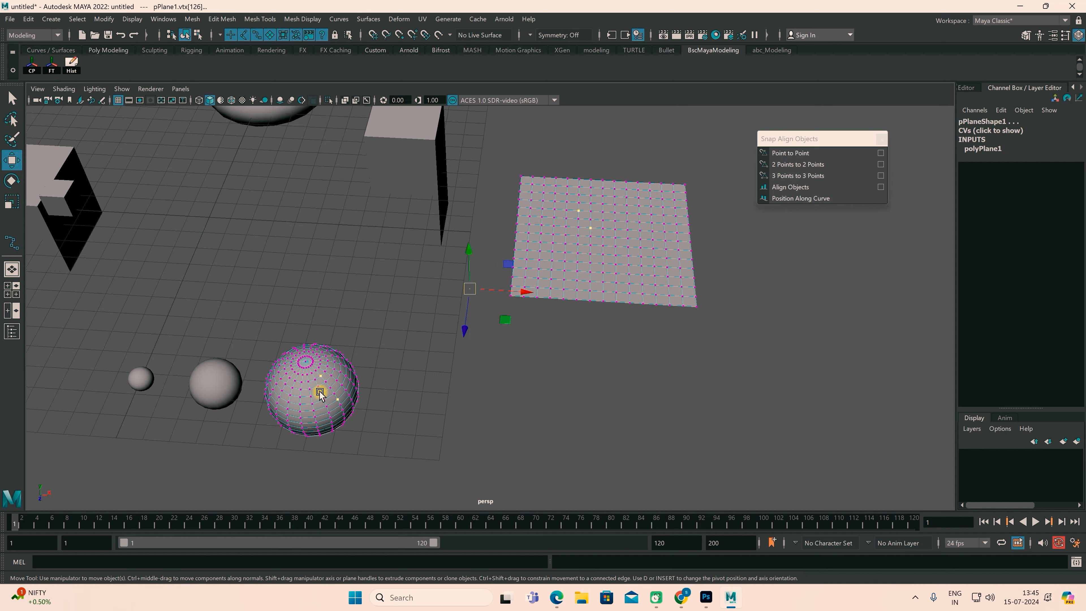
pyautogui.click(766, 176)
pyautogui.moveTo(620, 344)
pyautogui.keyDown('alt'); pyautogui.mouseDown()
pyautogui.moveTo(630, 310)
pyautogui.moveTo(601, 309)
pyautogui.moveTo(602, 340)
pyautogui.mouseUp(); pyautogui.keyUp('alt')
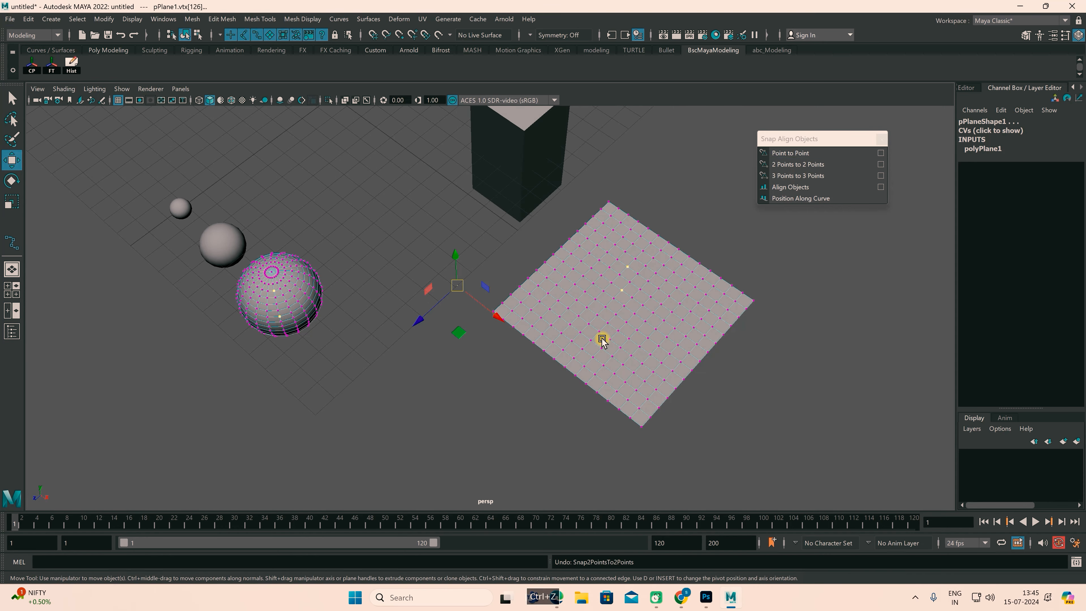
# Undo the 2 Points to 2 Points snap and return the plane and the large sphere to object mode
pyautogui.hotkey('ctrl', 'z')
pyautogui.moveTo(617, 320); pyautogui.dragTo(656, 276, button='right')
pyautogui.moveTo(315, 289); pyautogui.dragTo(322, 269, button='right')
pyautogui.click(416, 381)
# Select the large sphere and switch it back to vertex selection
pyautogui.click(587, 304)
pyautogui.click(305, 292)
pyautogui.keyDown('alt'); pyautogui.moveTo(351, 369); pyautogui.dragTo(303, 338); pyautogui.keyUp('alt')
pyautogui.rightClick(317, 323)
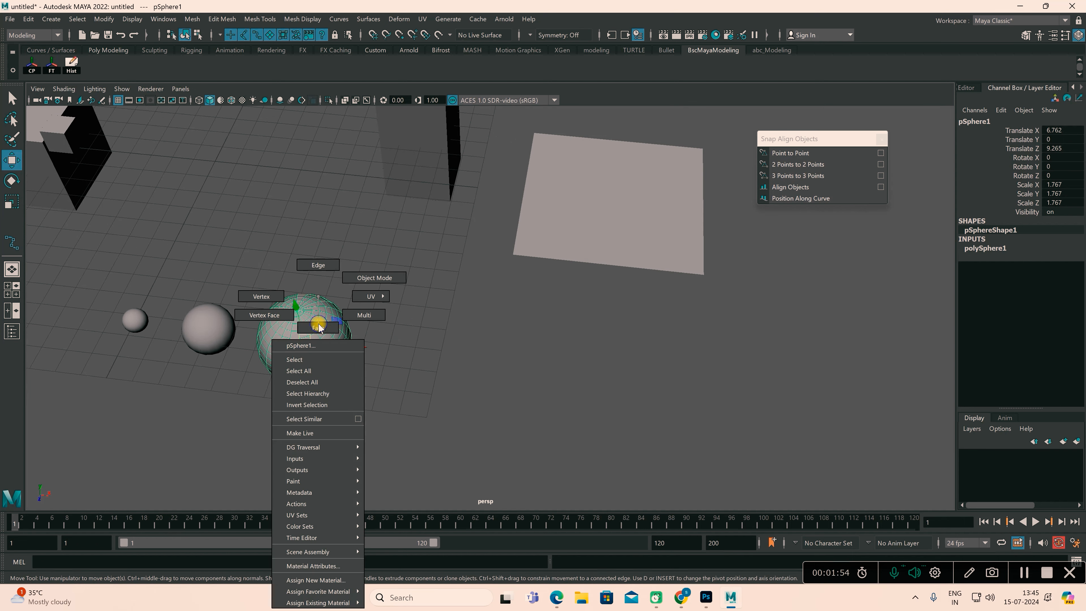
pyautogui.click(268, 301)
# Switch the plane to vertex selection and select three vertices forming a triangle in its interior
pyautogui.click(609, 206)
pyautogui.rightClick(585, 181)
pyautogui.click(532, 171)
pyautogui.click(563, 186)
pyautogui.keyDown('shift'); pyautogui.click(600, 197); pyautogui.keyUp('shift')
pyautogui.keyDown('shift'); pyautogui.click(563, 210); pyautogui.keyUp('shift')
# Add three vertices near the top of the large sphere to the selection and snap the plane to them with 3 Points to 3 Points
pyautogui.moveTo(310, 326)
pyautogui.mouseDown(button='right')
pyautogui.moveTo(295, 318)
pyautogui.moveTo(320, 317)
pyautogui.moveTo(273, 297)
pyautogui.mouseUp(button='right')
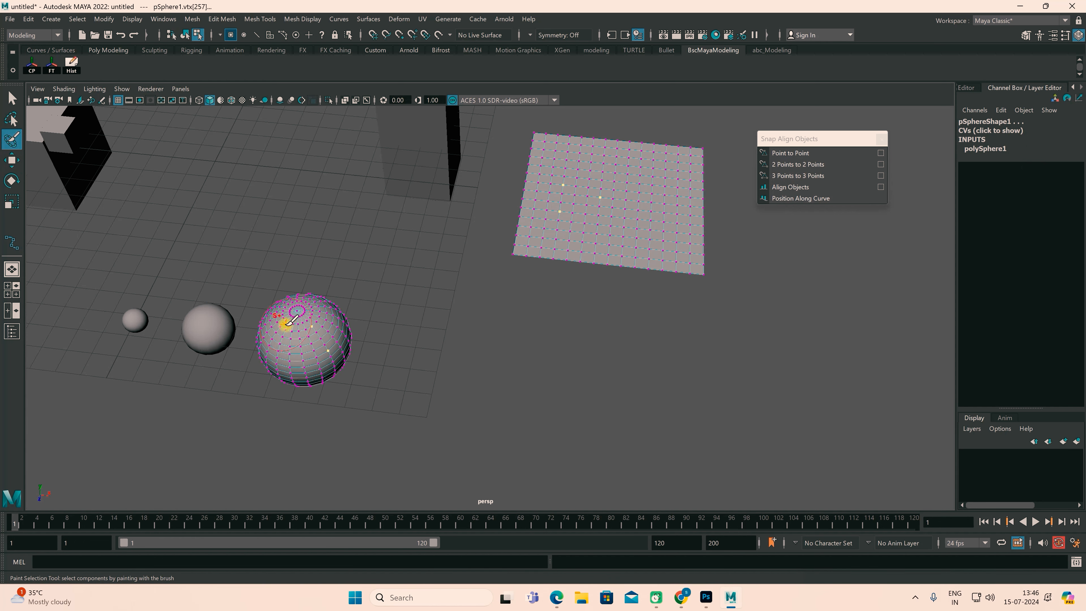
pyautogui.click(11, 160)
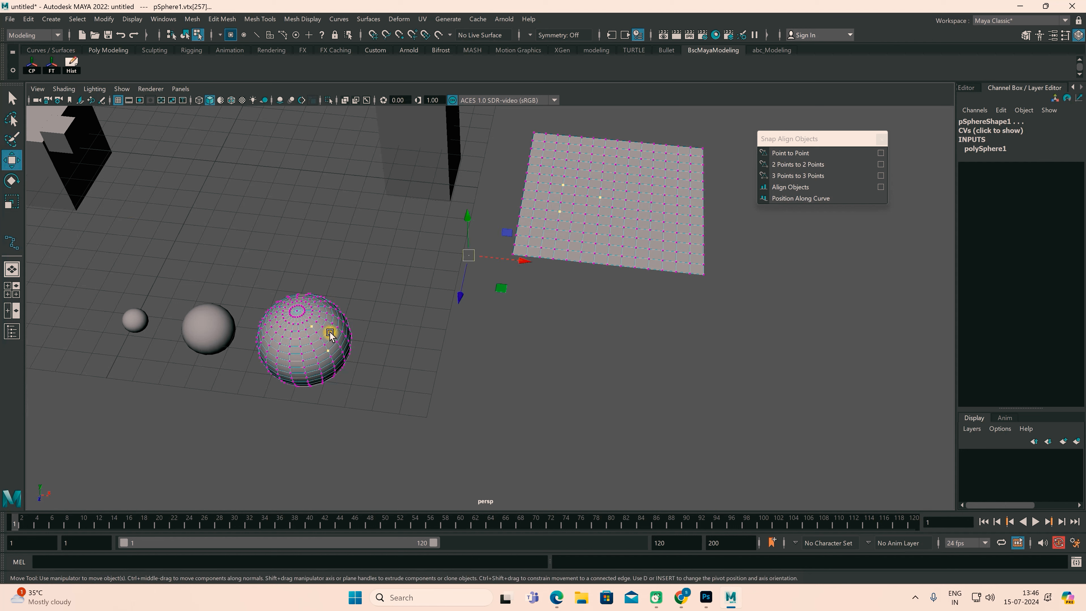
pyautogui.keyDown('shift'); pyautogui.click(311, 326); pyautogui.keyUp('shift')
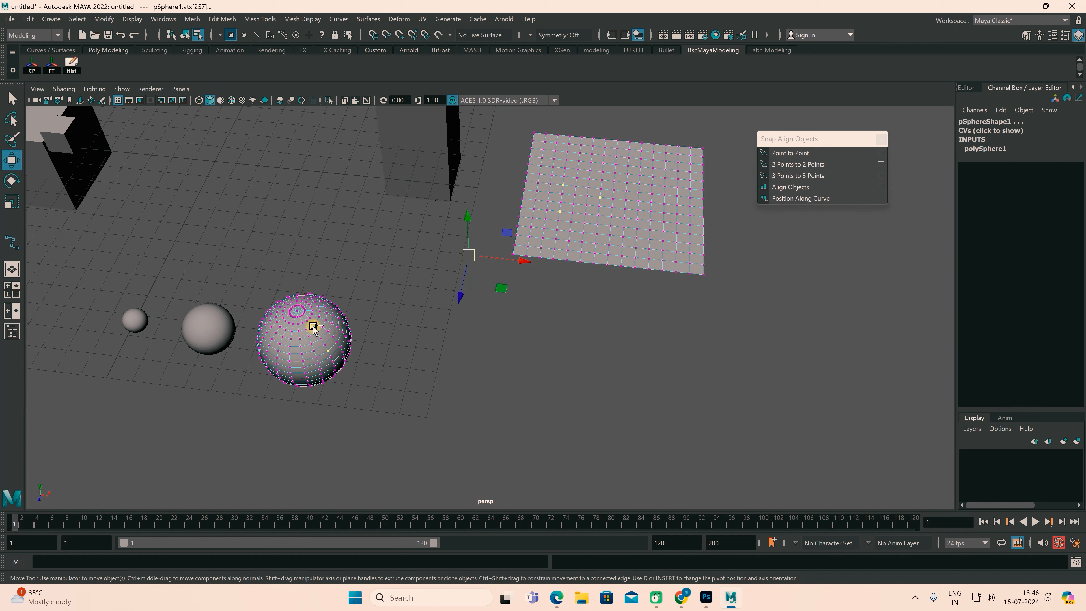
pyautogui.keyDown('ctrl'); pyautogui.click(330, 350); pyautogui.keyUp('ctrl')
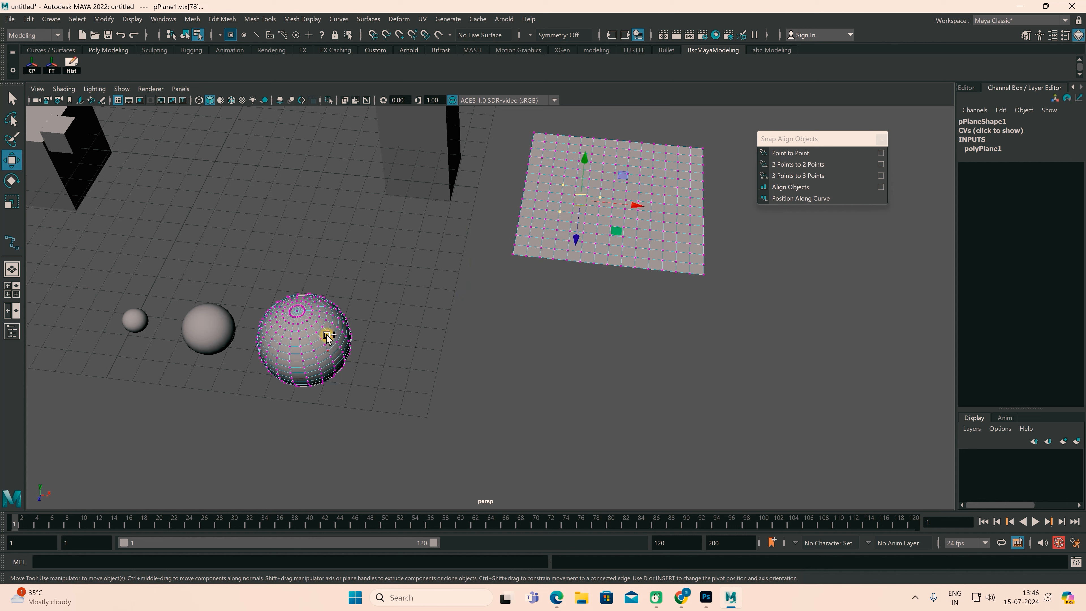
pyautogui.keyDown('shift'); pyautogui.click(297, 311); pyautogui.keyUp('shift')
pyautogui.keyDown('shift'); pyautogui.click(308, 327); pyautogui.keyUp('shift')
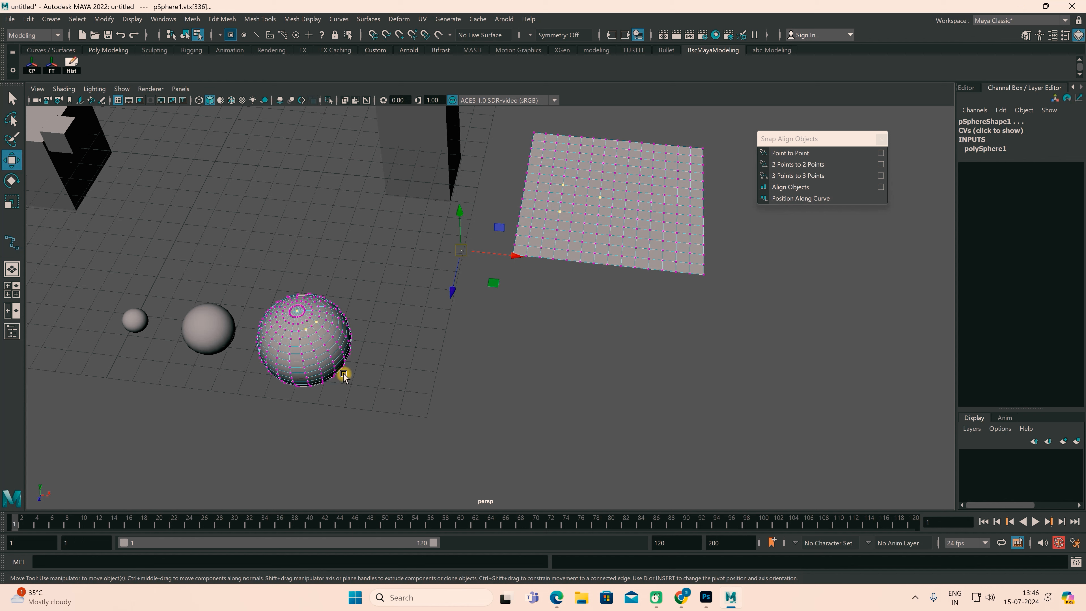
pyautogui.click(787, 175)
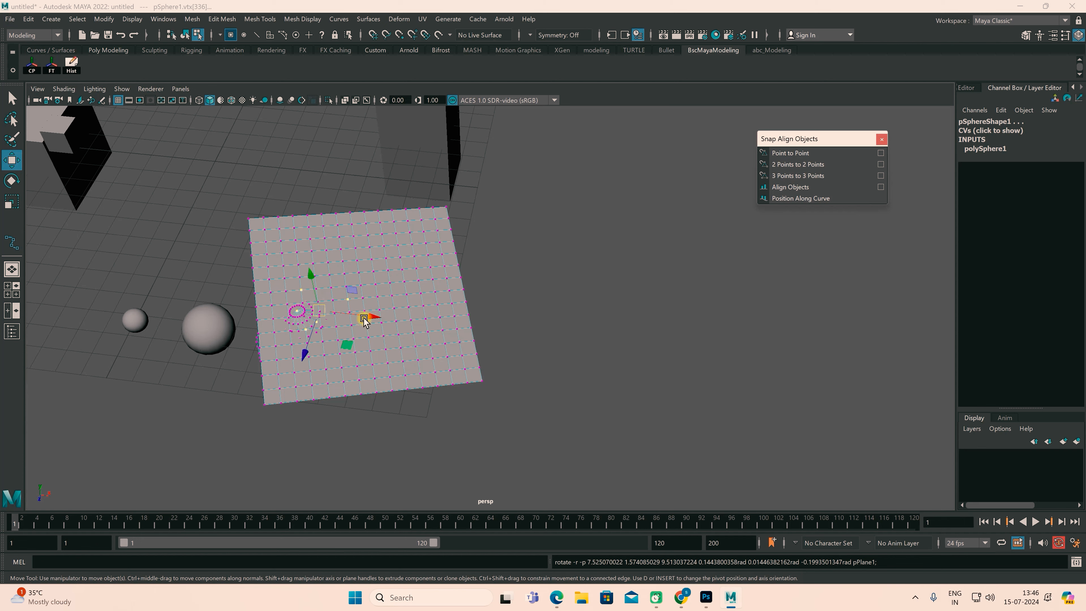
# Undo the 3 Points to 3 Points snap, return the plane to object mode and deselect it
pyautogui.keyDown('alt'); pyautogui.moveTo(455, 408); pyautogui.dragTo(598, 361); pyautogui.keyUp('alt')
pyautogui.moveTo(575, 216); pyautogui.dragTo(617, 202, button='right')
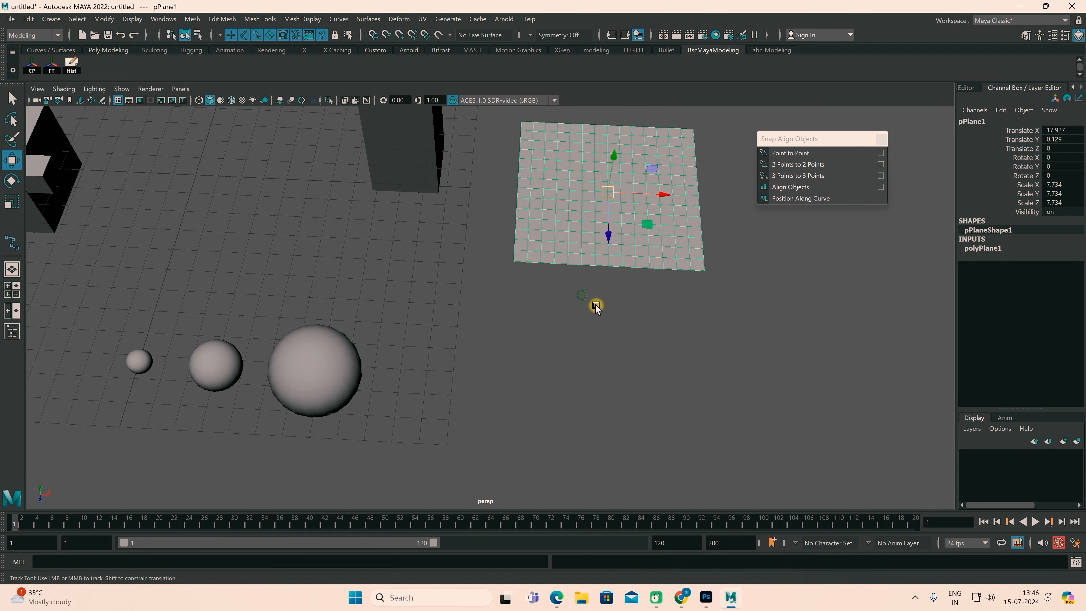
pyautogui.keyDown('alt'); pyautogui.moveTo(594, 303); pyautogui.dragTo(700, 363, button='middle'); pyautogui.keyUp('alt')
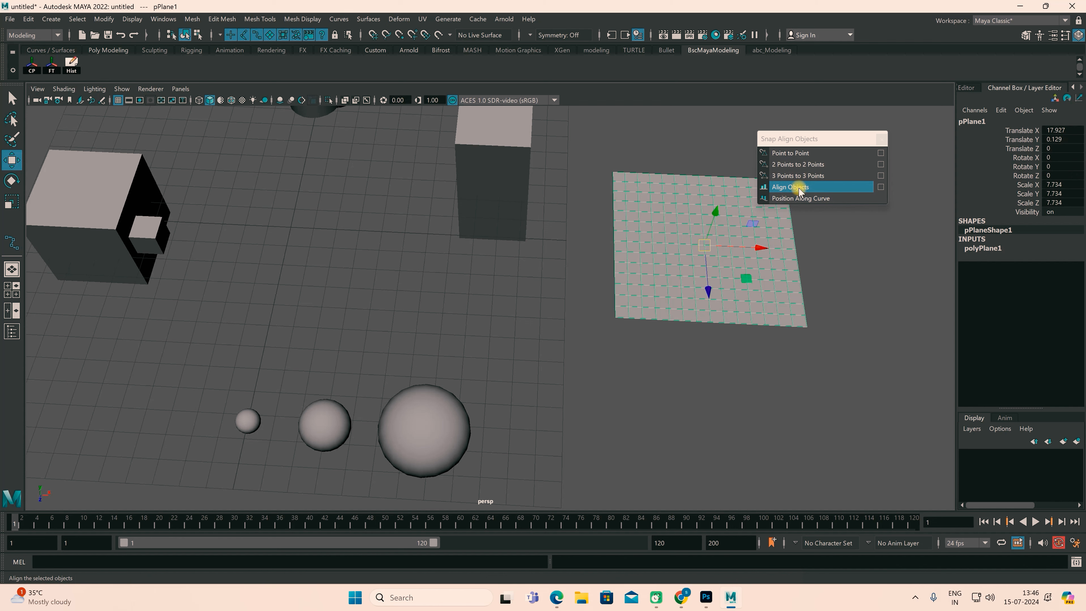
pyautogui.click(633, 354)
# Select the three cubes and the cylinder together, and reset the Align Objects options to their defaults
pyautogui.scroll(-5, 630, 355)
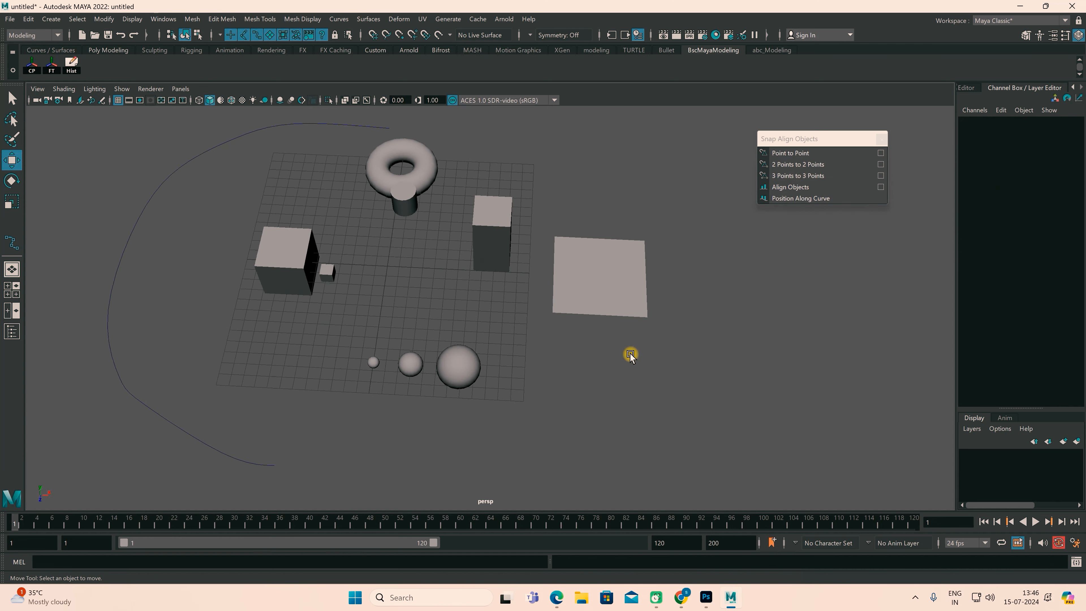
pyautogui.keyDown('alt'); pyautogui.moveTo(611, 359); pyautogui.dragTo(613, 374); pyautogui.keyUp('alt')
pyautogui.moveTo(229, 211); pyautogui.dragTo(511, 319)
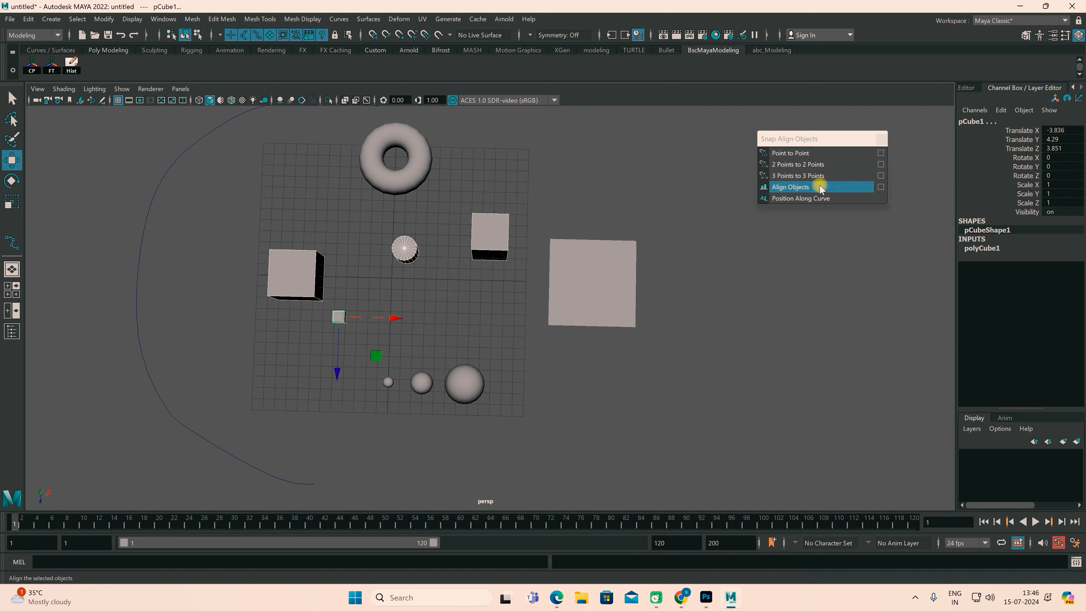
pyautogui.click(880, 187)
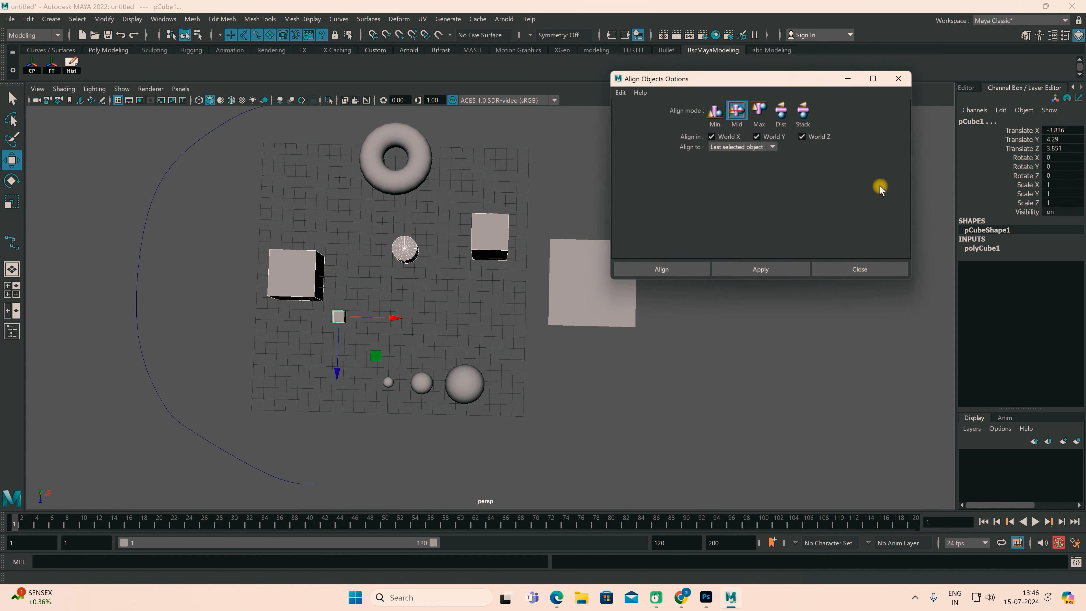
pyautogui.click(618, 91)
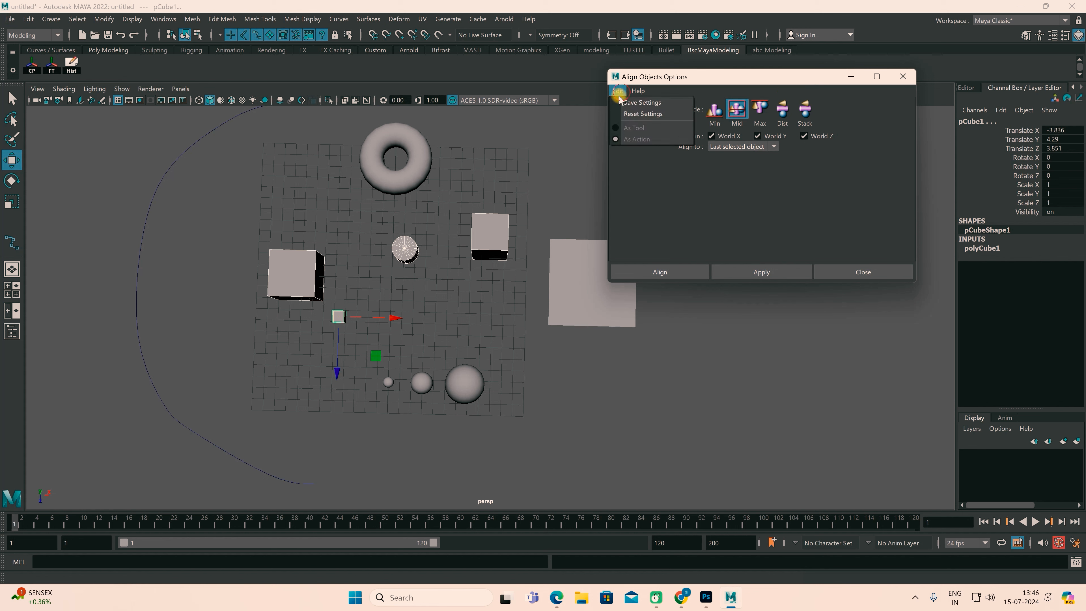
pyautogui.click(641, 114)
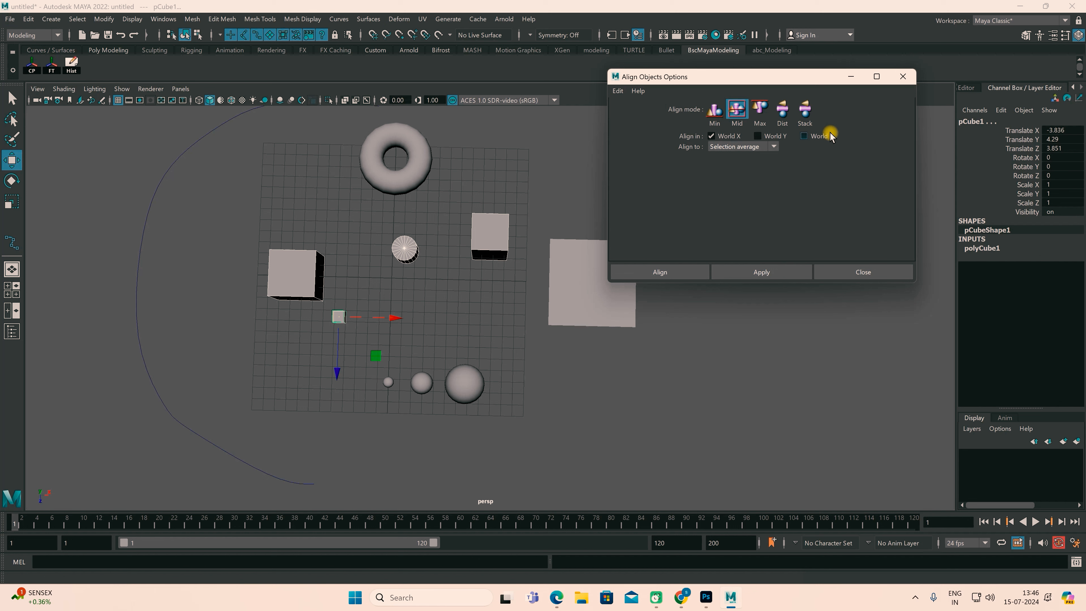
# Try aligning the selected objects by Mid in World X to the Selection average, and undo the alignment
pyautogui.click(769, 146)
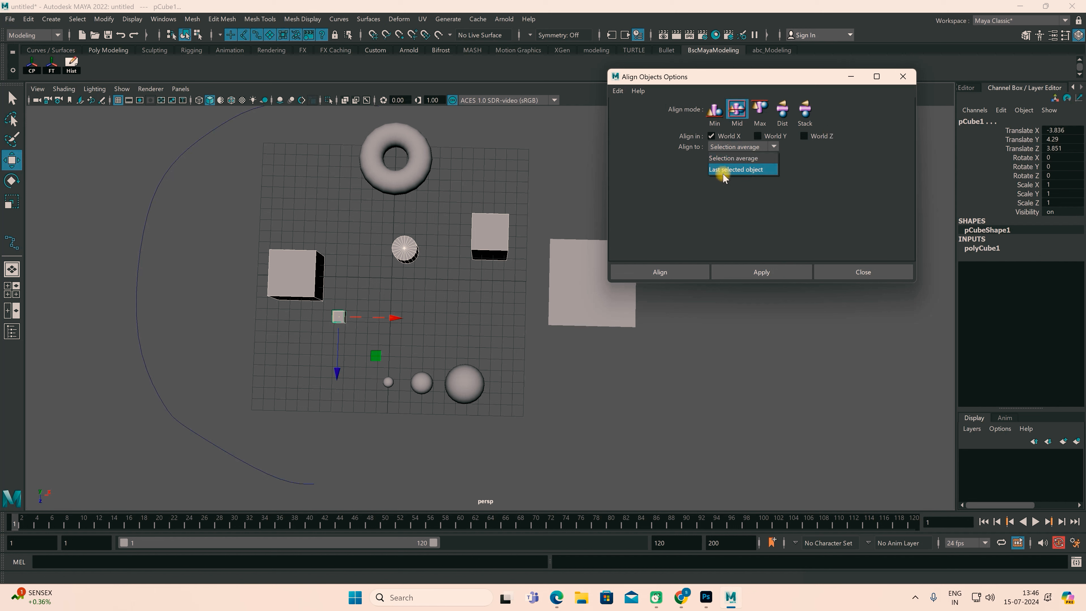
pyautogui.click(772, 159)
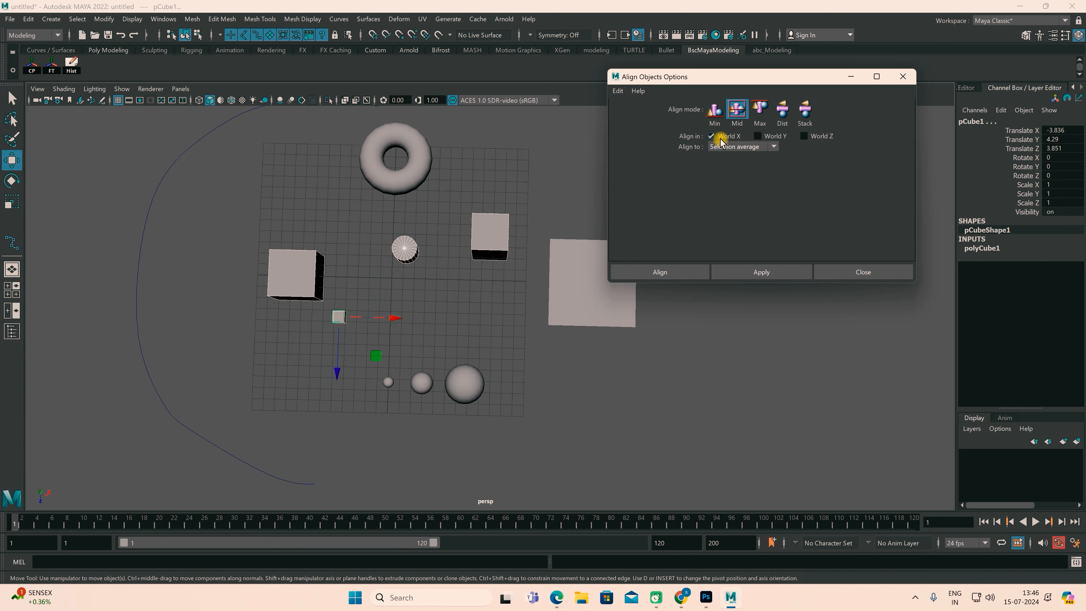
pyautogui.click(762, 269)
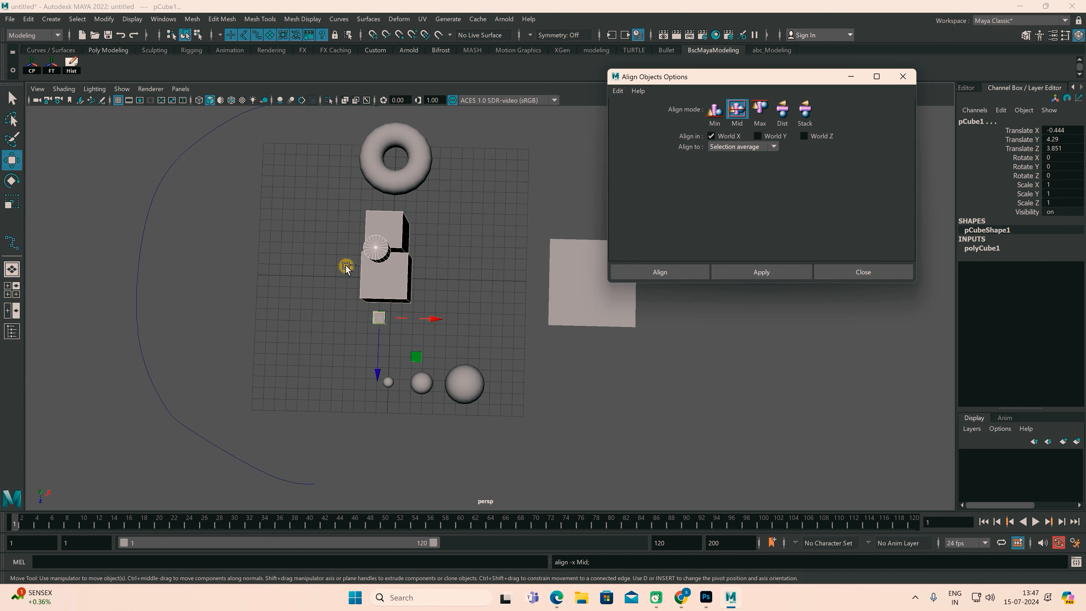
pyautogui.hotkey('ctrl', 'z')
# Enable World Y and then World Z for the alignment, applying it after each and undoing the result
pyautogui.click(757, 136)
pyautogui.click(748, 271)
pyautogui.hotkey('ctrl', 'z')
pyautogui.click(803, 136)
pyautogui.click(763, 272)
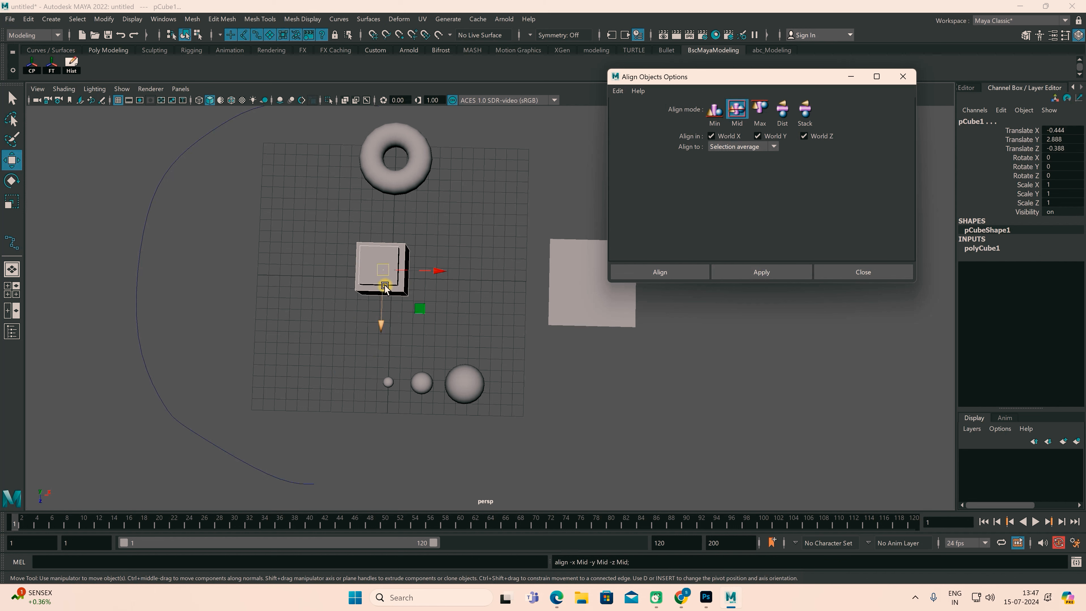
pyautogui.hotkey('ctrl', 'z')
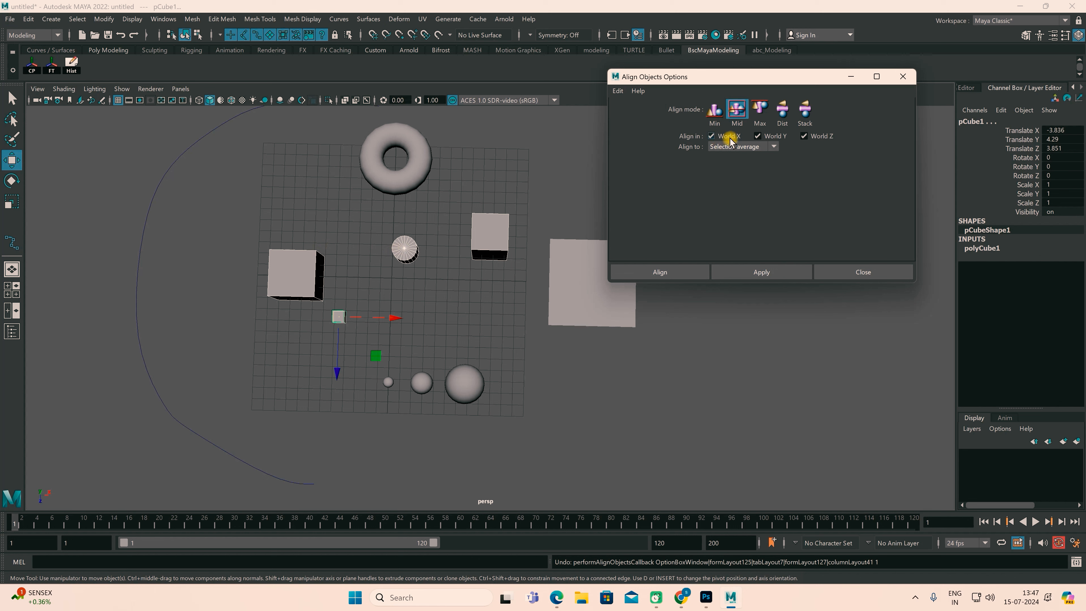
# Set the alignment target to Last selected object, align the cubes with the cylinder selected last, and undo the alignment
pyautogui.click(774, 146)
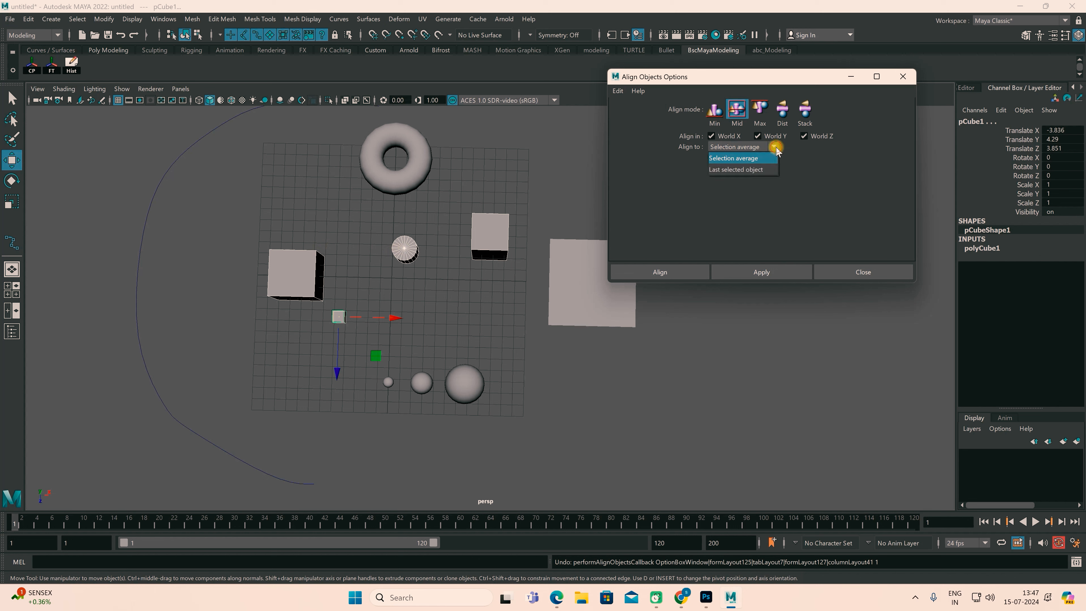
pyautogui.click(740, 170)
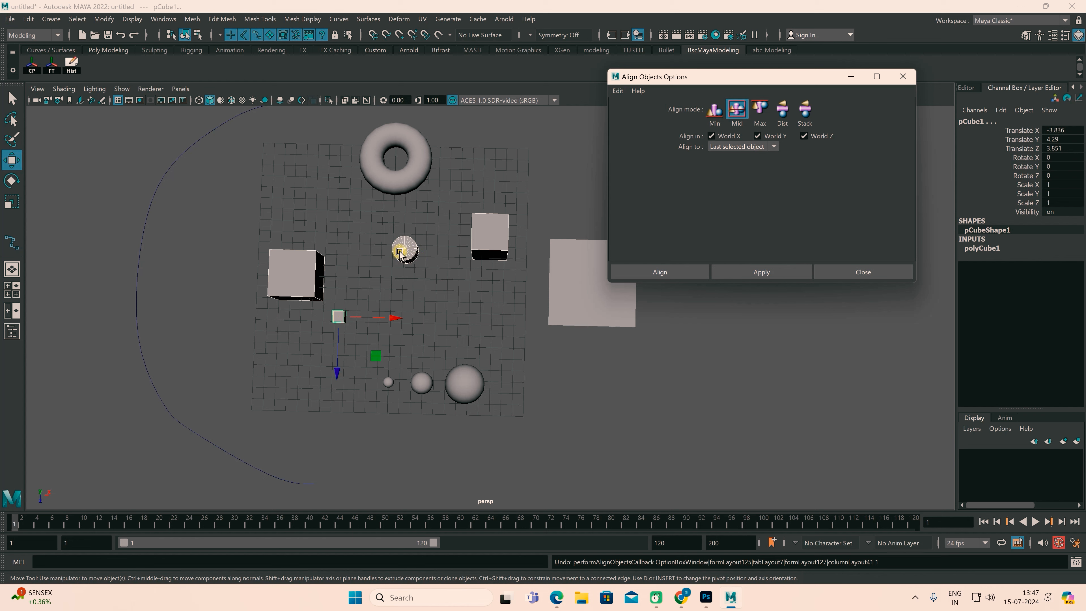
pyautogui.click(488, 240)
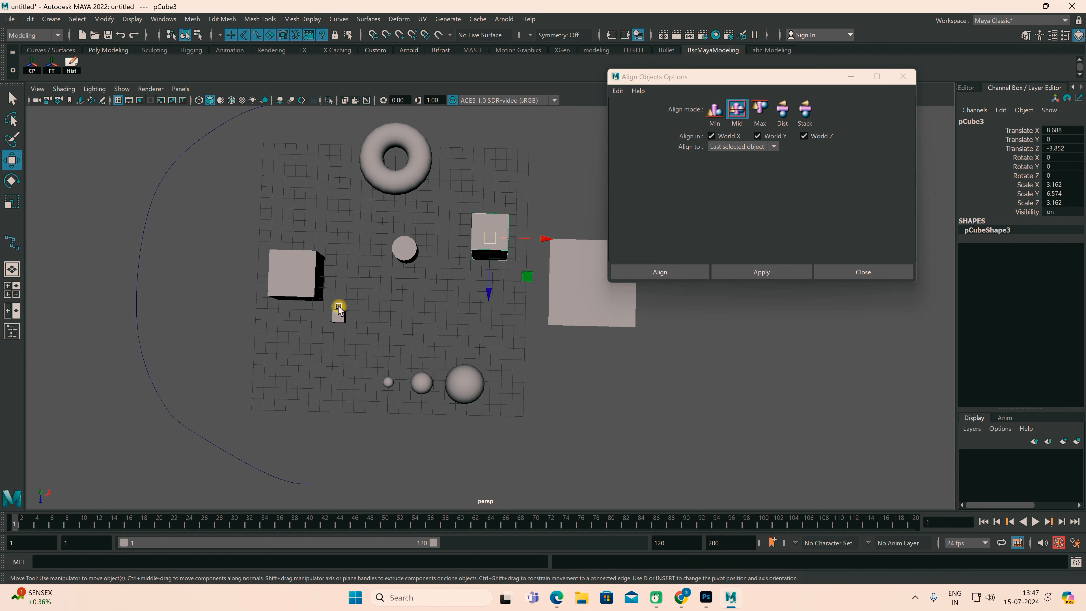
pyautogui.click(310, 279)
pyautogui.keyDown('shift'); pyautogui.click(343, 319); pyautogui.keyUp('shift')
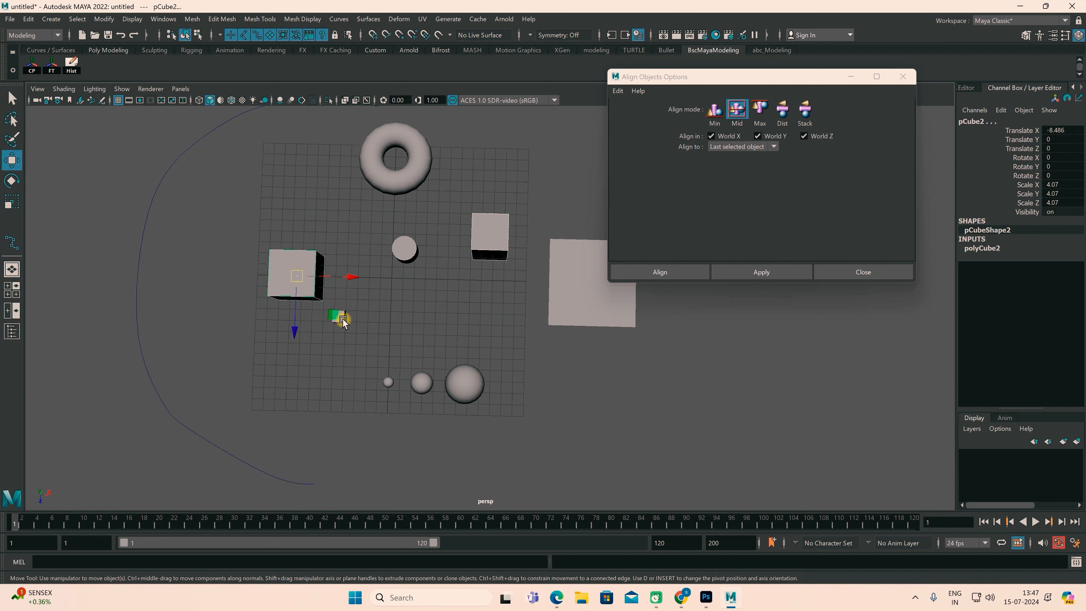
pyautogui.click(408, 251)
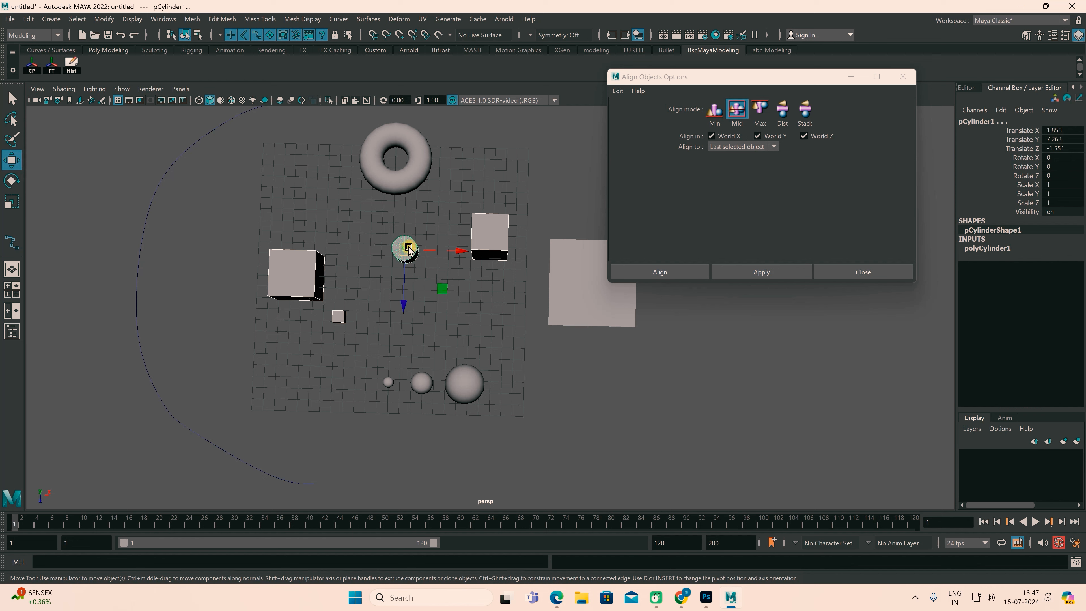
pyautogui.click(749, 270)
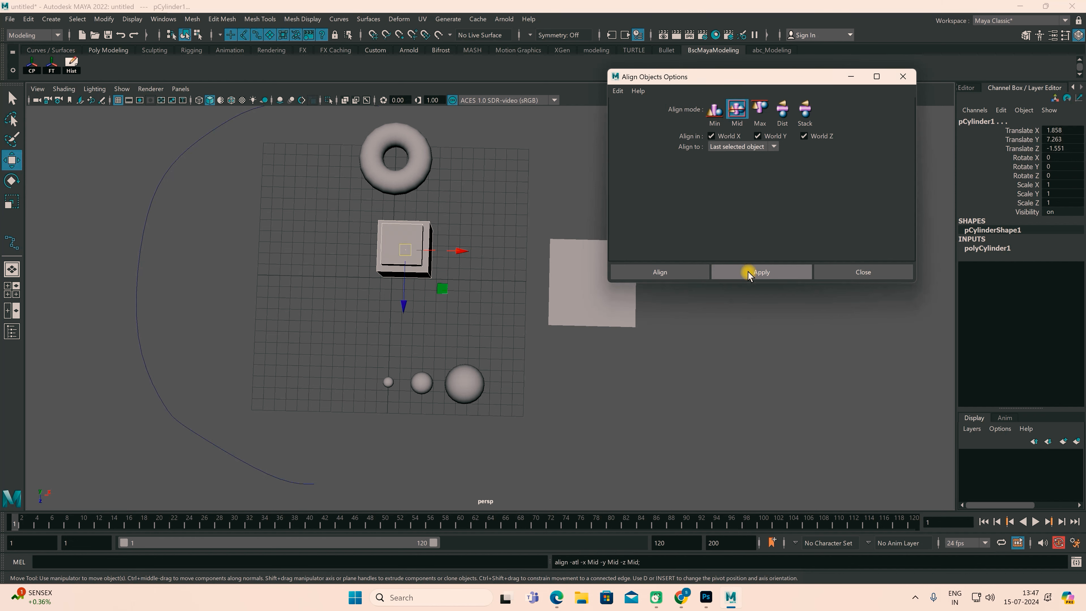
pyautogui.hotkey('ctrl', 'z')
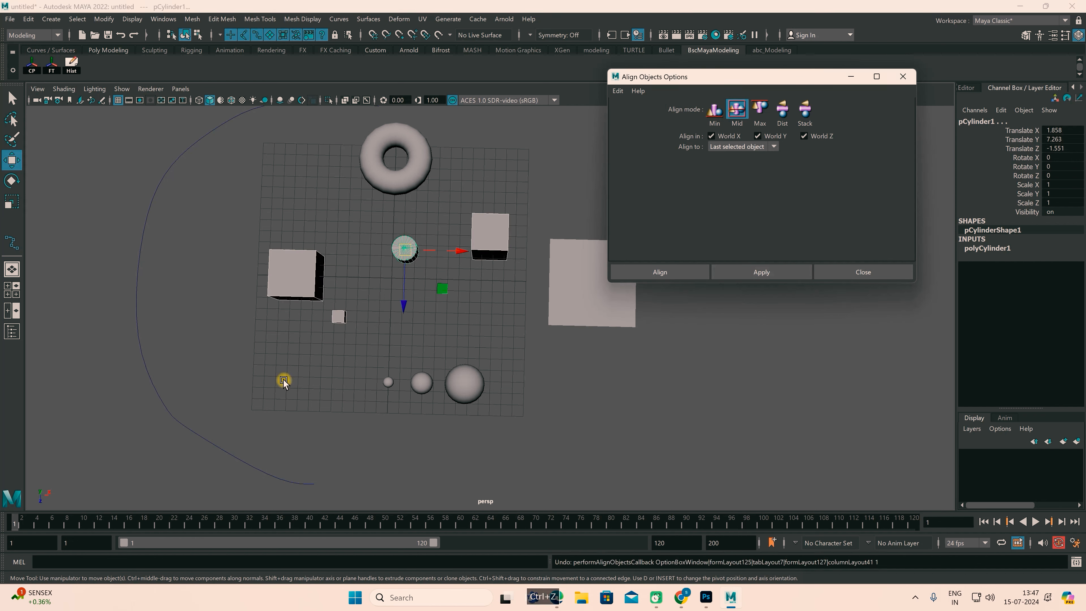
# Reselect the cubes and the cylinder with the small cube last, align them to it, and undo the alignment
pyautogui.click(339, 317)
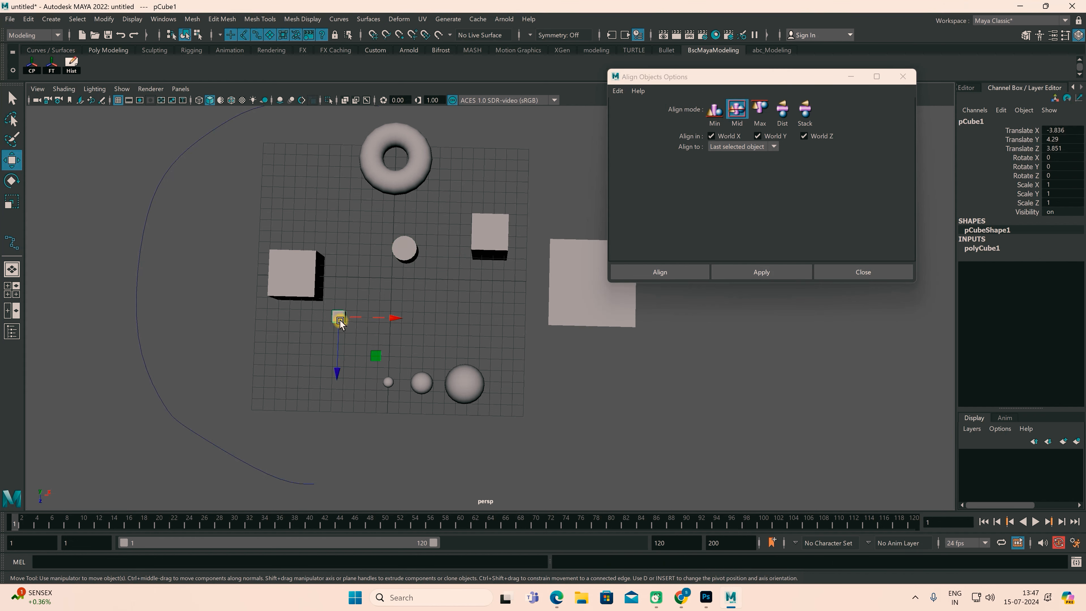
pyautogui.keyDown('shift'); pyautogui.click(488, 243); pyautogui.keyUp('shift')
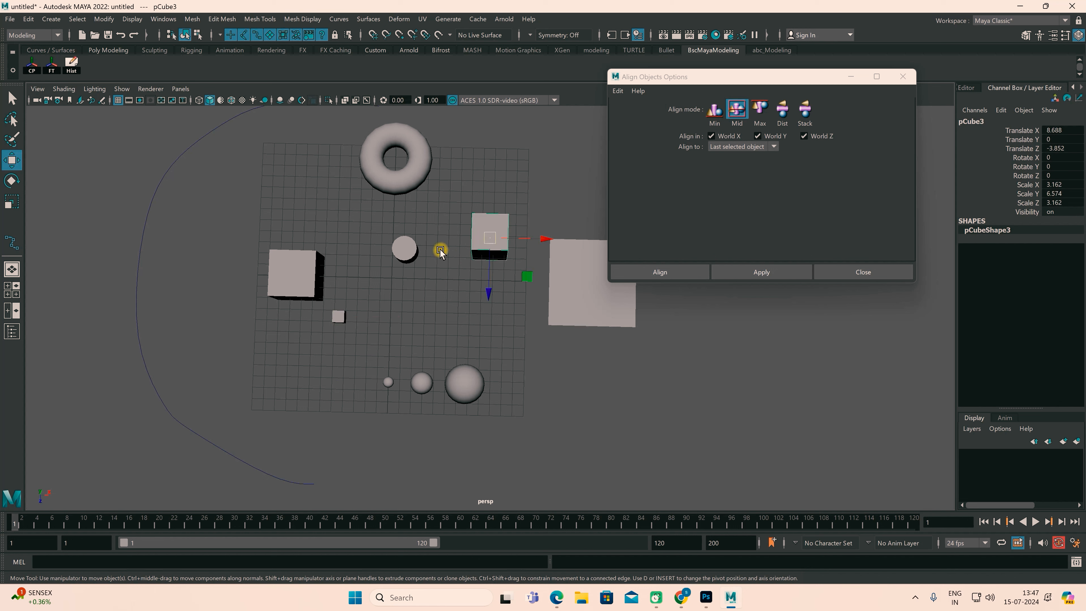
pyautogui.keyDown('shift'); pyautogui.click(405, 249); pyautogui.keyUp('shift')
pyautogui.click(338, 316)
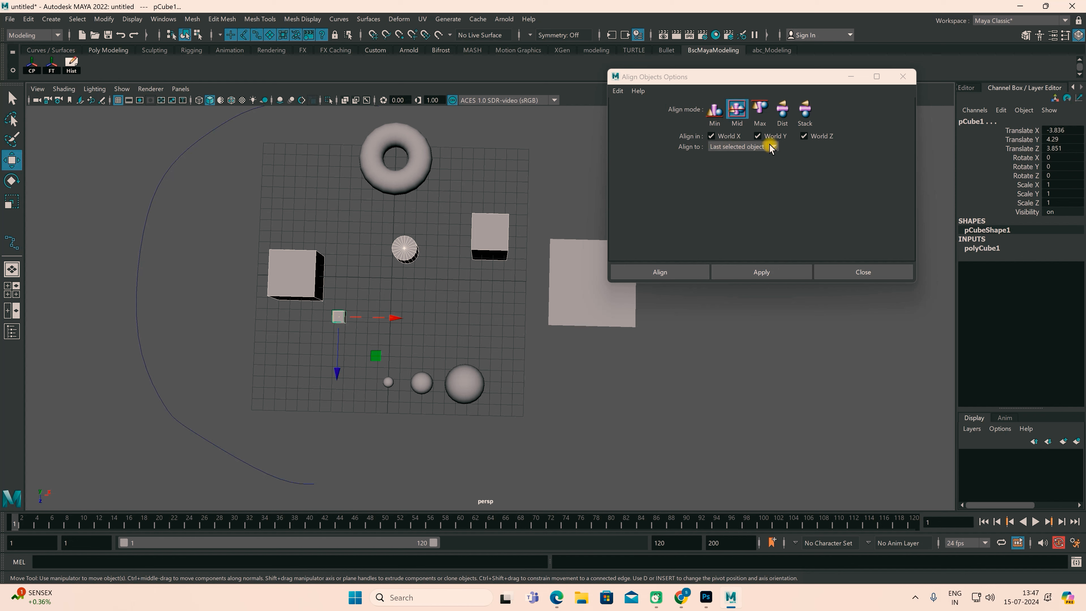
pyautogui.click(763, 272)
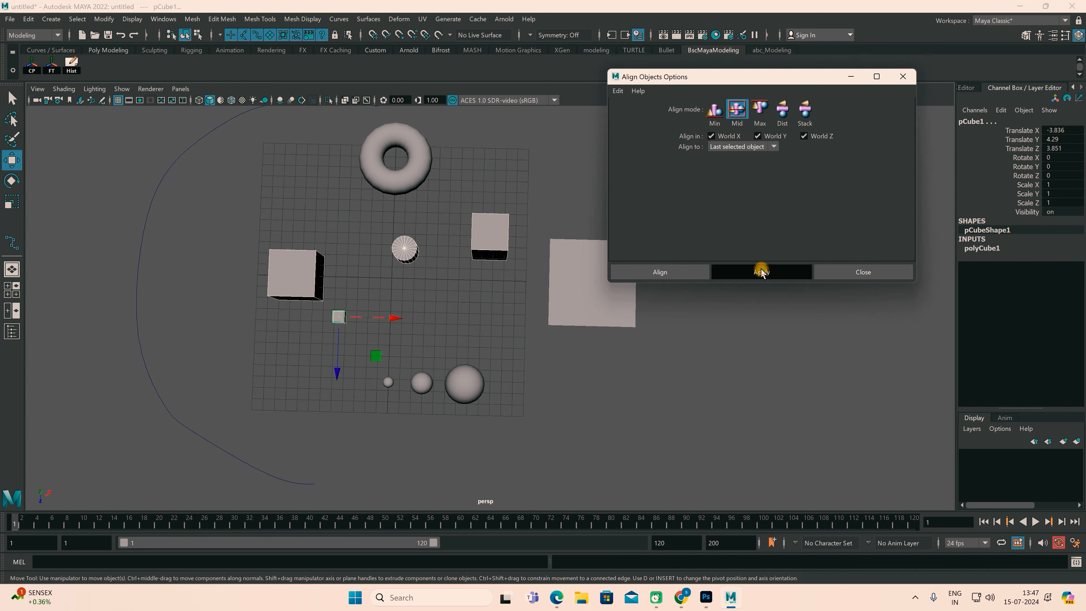
pyautogui.hotkey('ctrl', 'z')
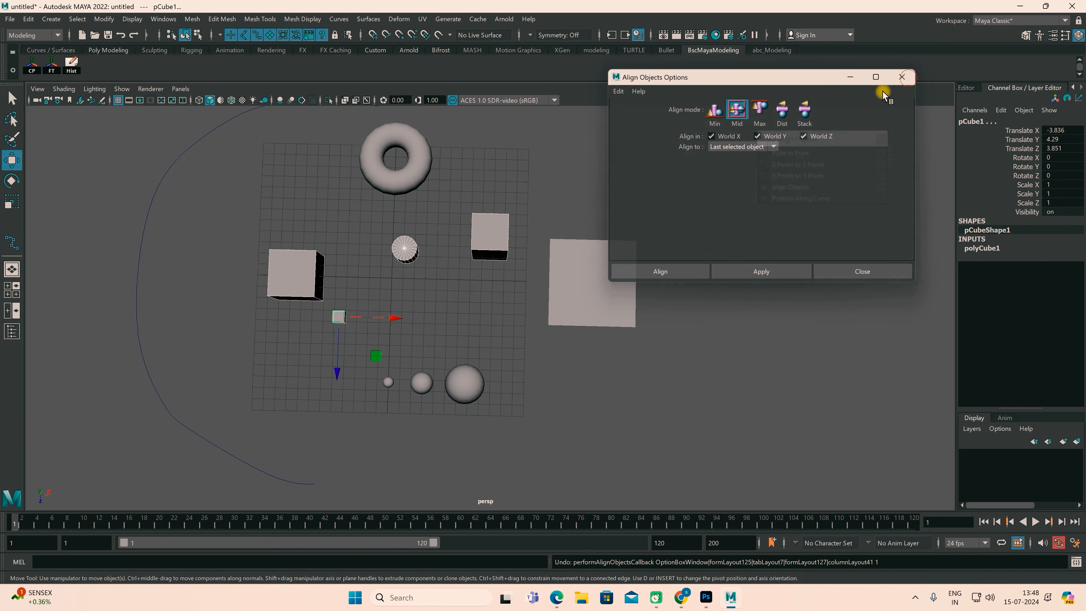
# Close the align options, select the solid primitives and then the curve, and position the objects along the curve
pyautogui.click(902, 76)
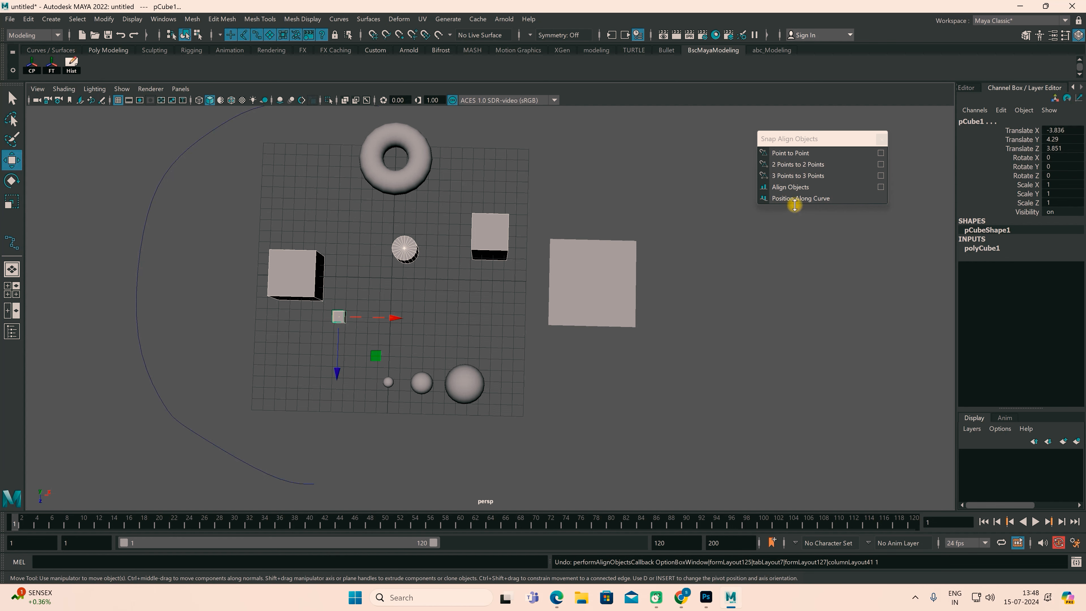
pyautogui.click(780, 200)
pyautogui.moveTo(125, 211); pyautogui.dragTo(208, 311)
pyautogui.moveTo(286, 169); pyautogui.dragTo(511, 415)
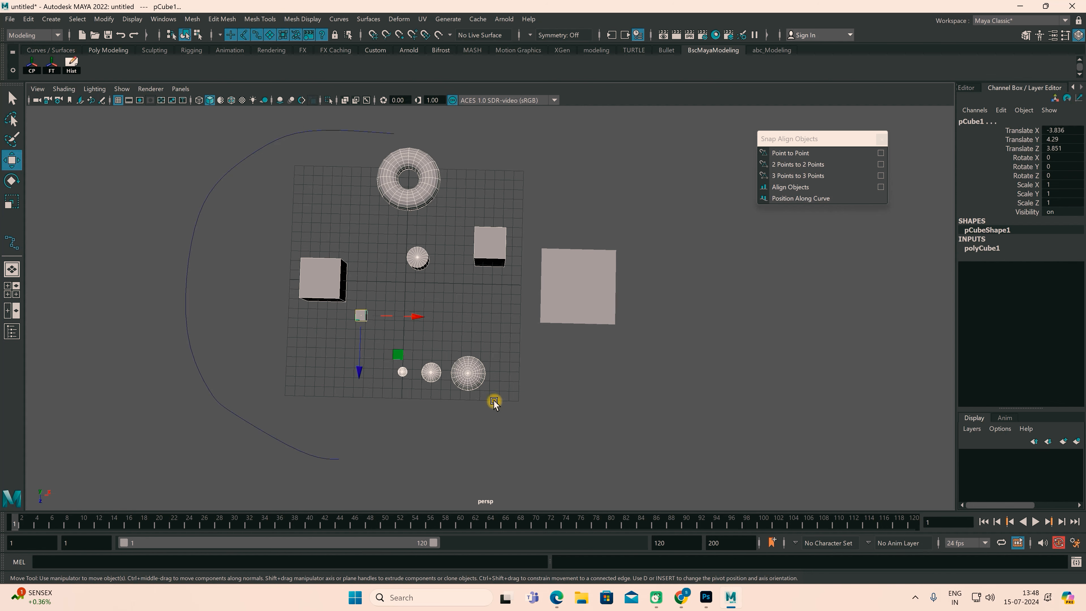
pyautogui.moveTo(218, 244); pyautogui.dragTo(160, 272)
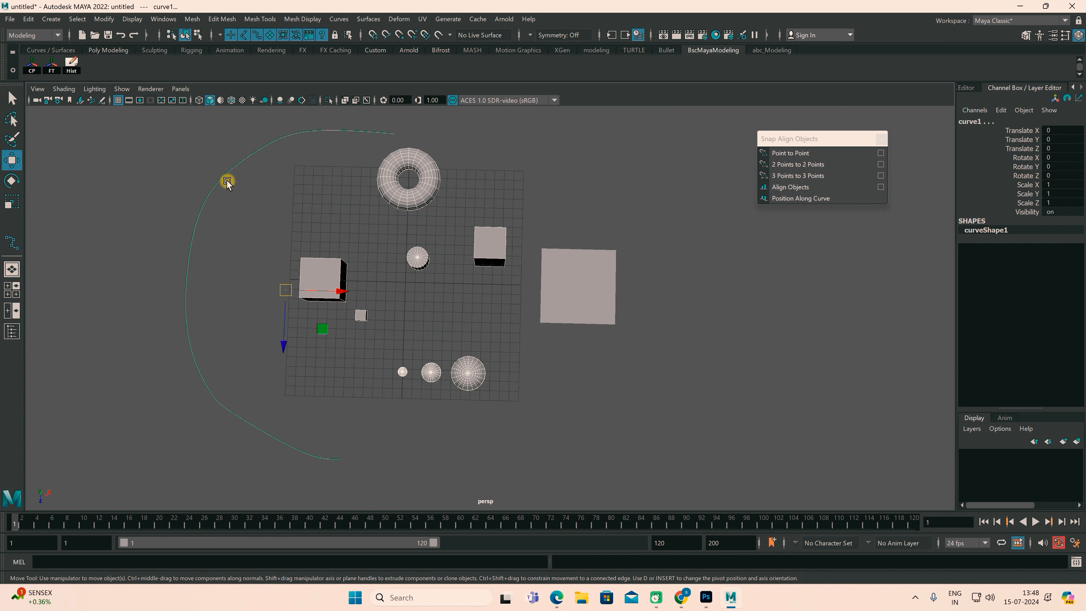
pyautogui.click(799, 199)
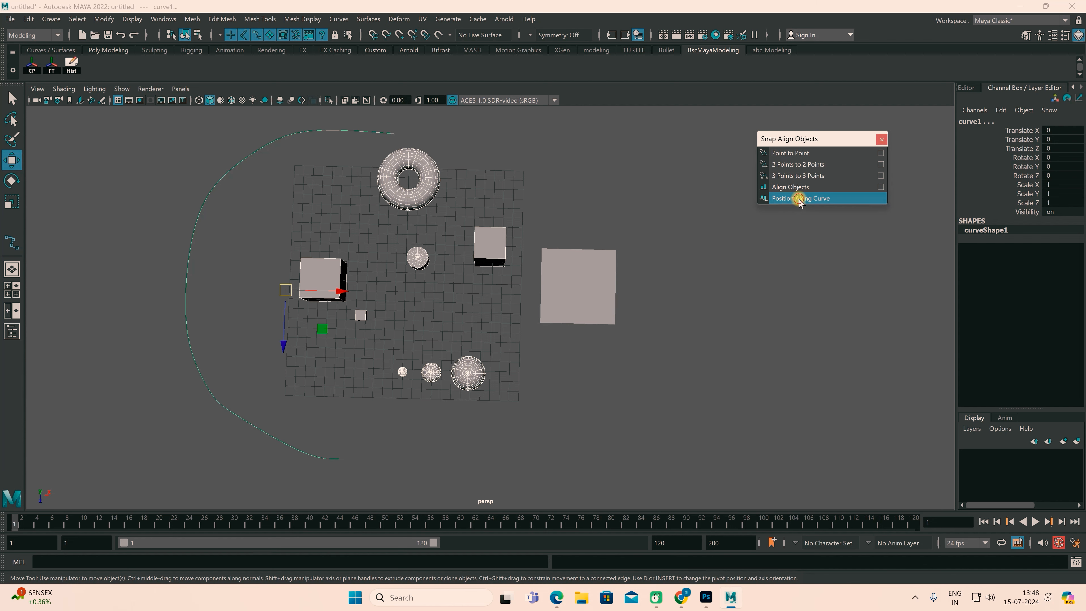
pyautogui.keyDown('alt'); pyautogui.moveTo(492, 347); pyautogui.dragTo(475, 332); pyautogui.keyUp('alt')
pyautogui.keyDown('alt'); pyautogui.moveTo(388, 330); pyautogui.dragTo(538, 369); pyautogui.keyUp('alt')
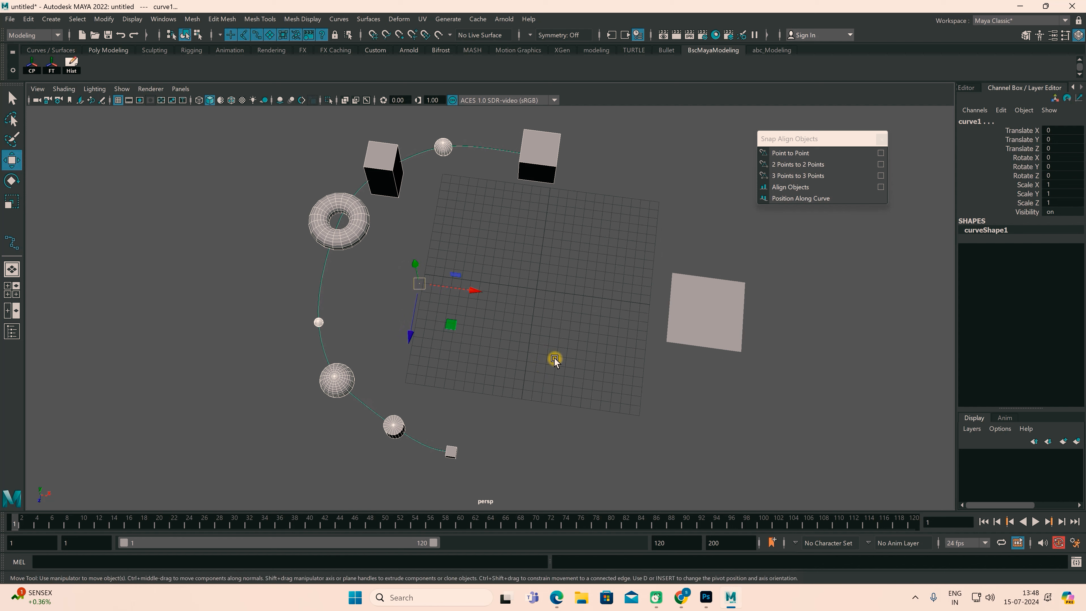
pyautogui.keyDown('alt'); pyautogui.moveTo(565, 332); pyautogui.dragTo(456, 338); pyautogui.keyUp('alt')
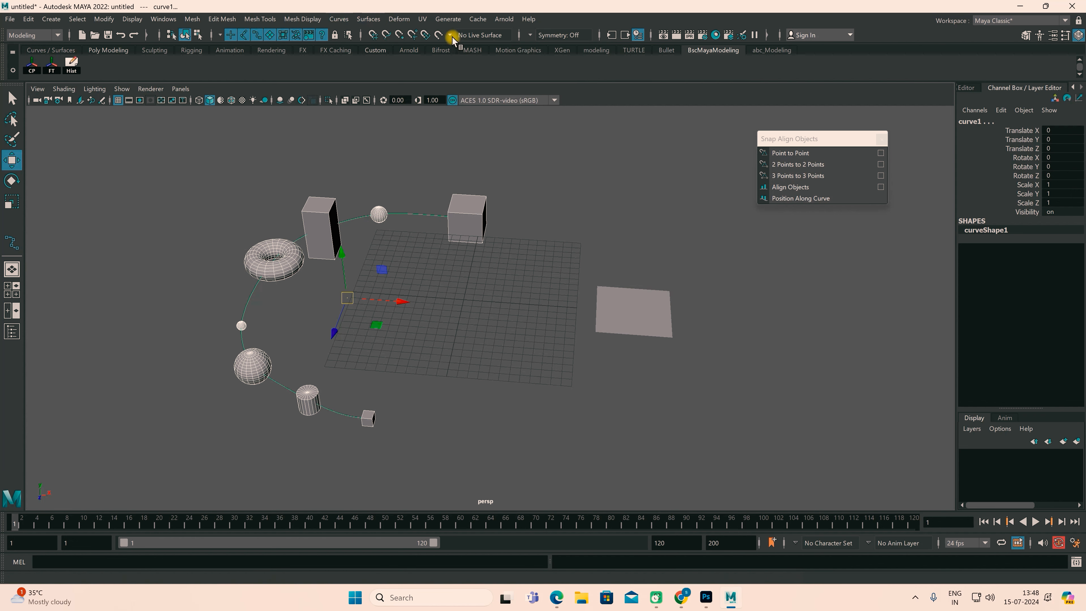
# Undo the positioning along the curve and the selection made for it
pyautogui.click(103, 20)
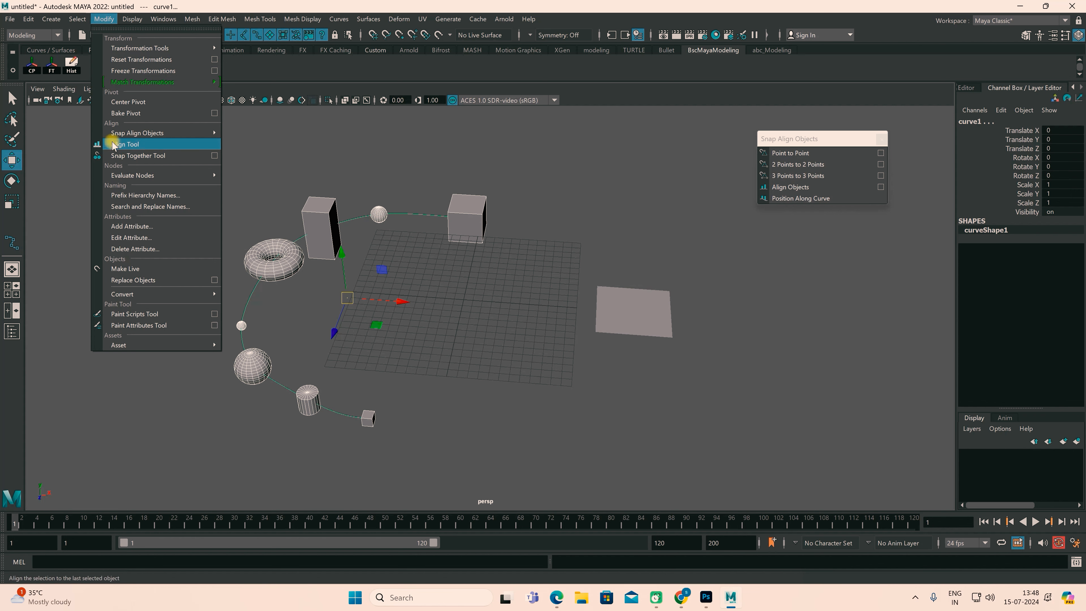
pyautogui.moveTo(177, 134)
pyautogui.hotkey('ctrl', 'z')
pyautogui.hotkey('ctrl', 'z')
pyautogui.hotkey('ctrl', 'z')
pyautogui.hotkey('ctrl', 'z')
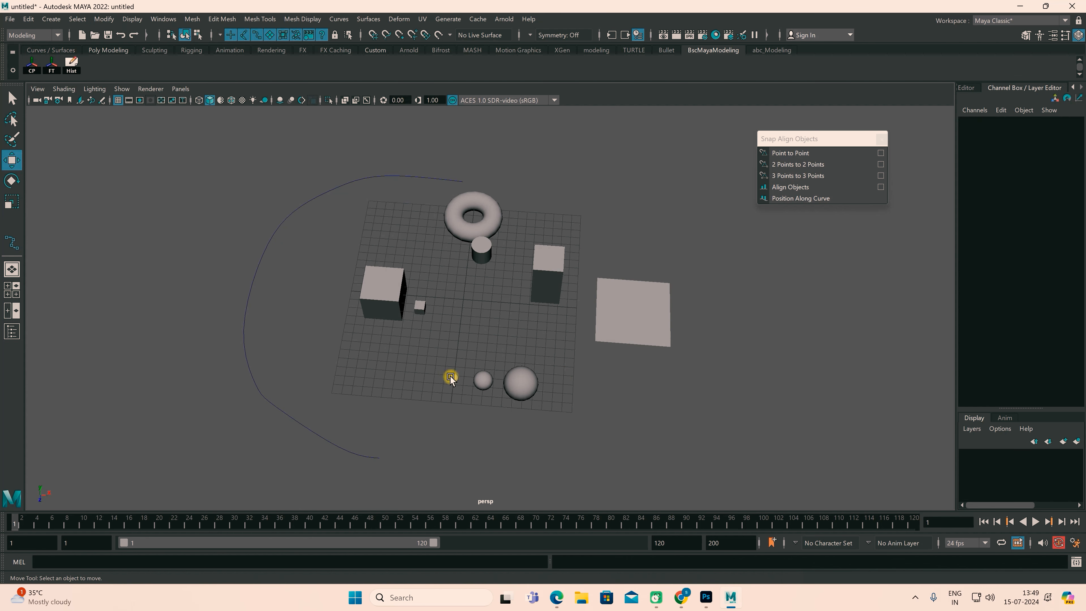
# Select the three spheres with the largest as the reference object and activate the Align Tool
pyautogui.moveTo(429, 361); pyautogui.dragTo(531, 416)
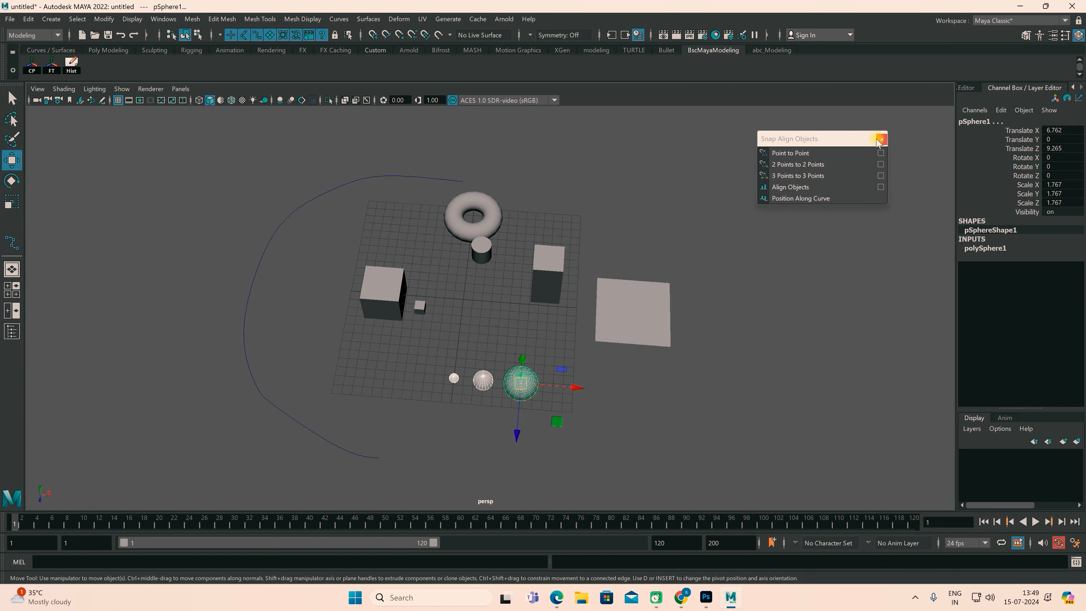
pyautogui.moveTo(881, 141); pyautogui.dragTo(909, 119)
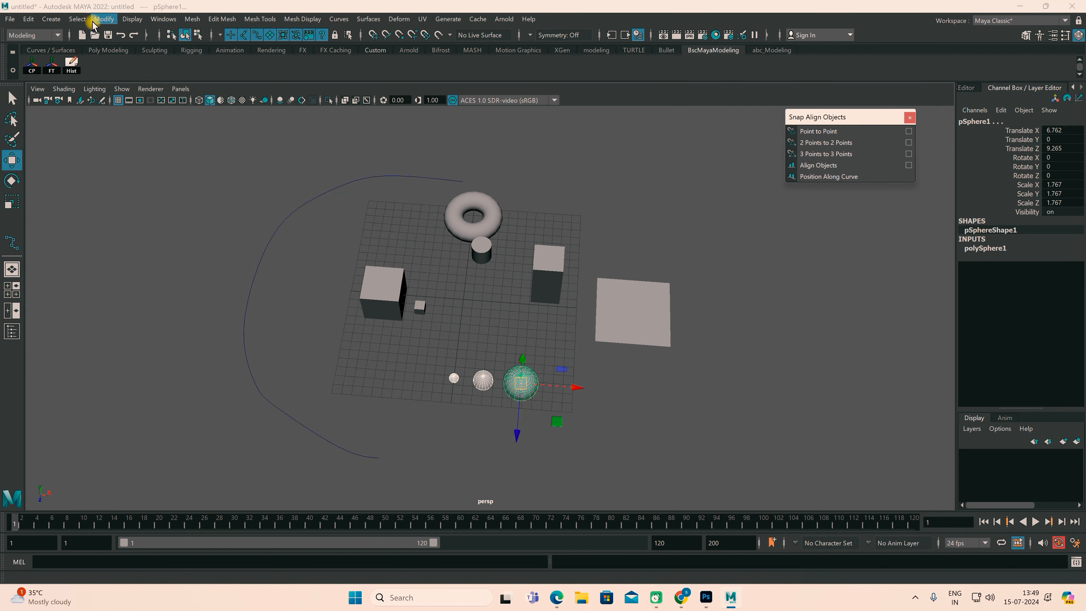
pyautogui.click(104, 21)
pyautogui.moveTo(136, 135)
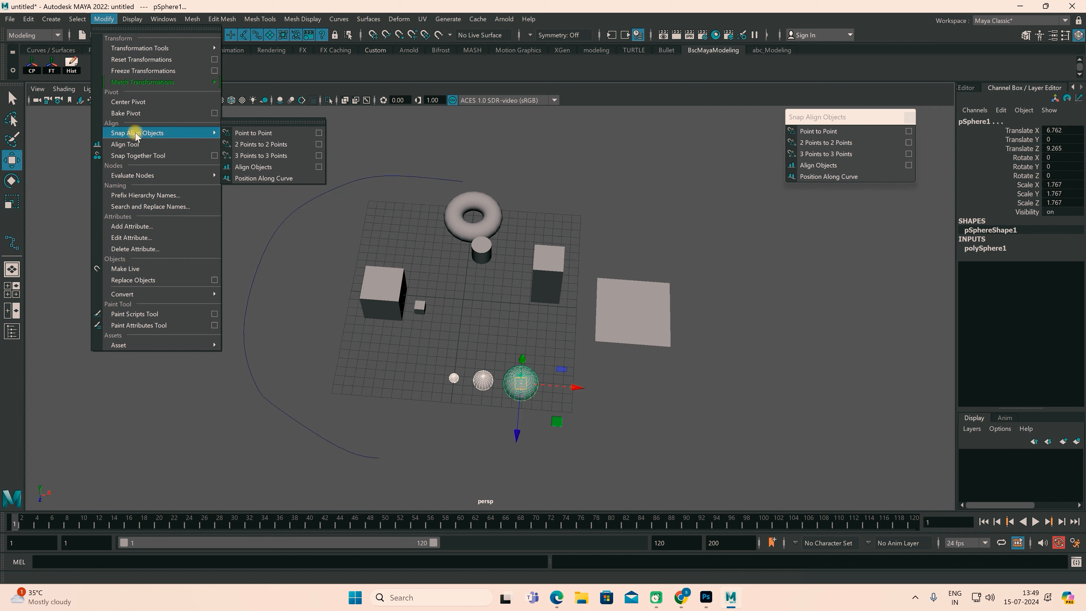
pyautogui.click(119, 147)
pyautogui.scroll(2, 513, 364)
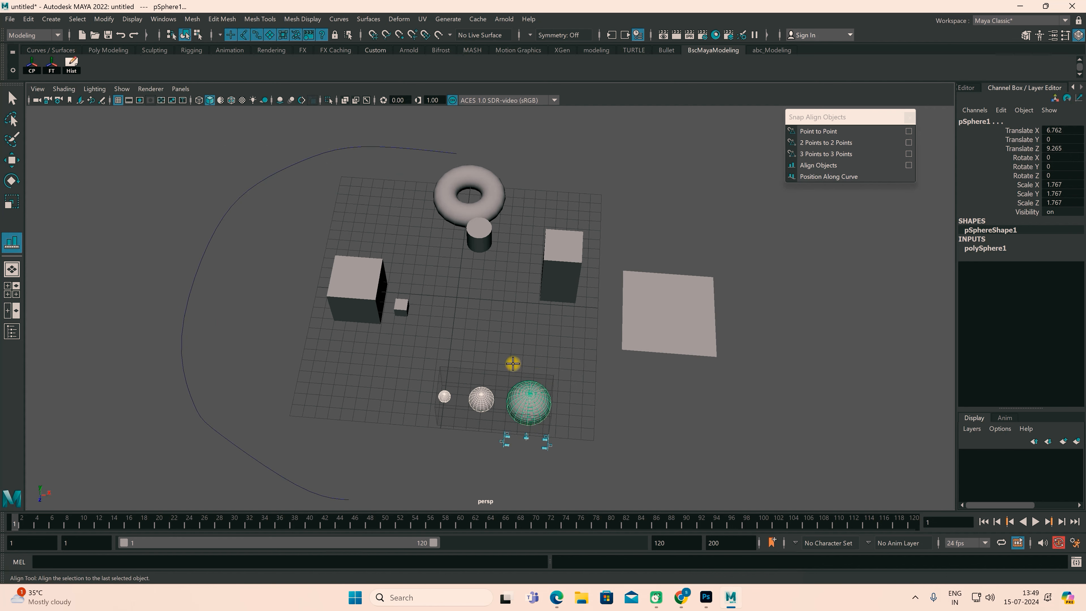
# Try centring the two smaller spheres on the largest sphere along the X axis
pyautogui.keyDown('alt'); pyautogui.moveTo(513, 364); pyautogui.dragTo(517, 272); pyautogui.keyUp('alt')
pyautogui.scroll(5, 599, 376)
pyautogui.keyDown('alt'); pyautogui.moveTo(594, 372); pyautogui.dragTo(522, 288); pyautogui.keyUp('alt')
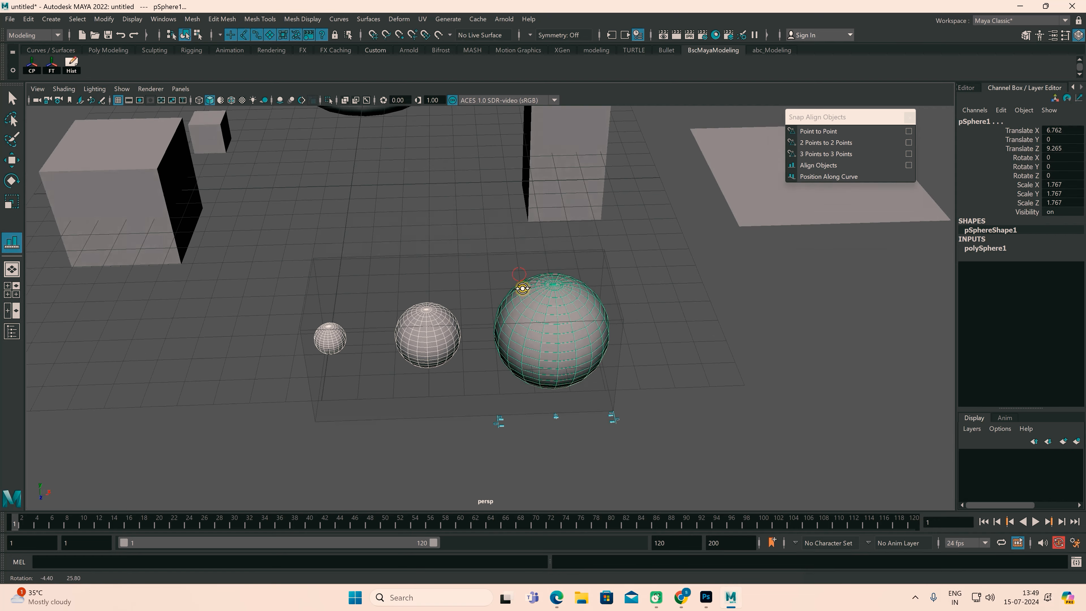
pyautogui.click(556, 450)
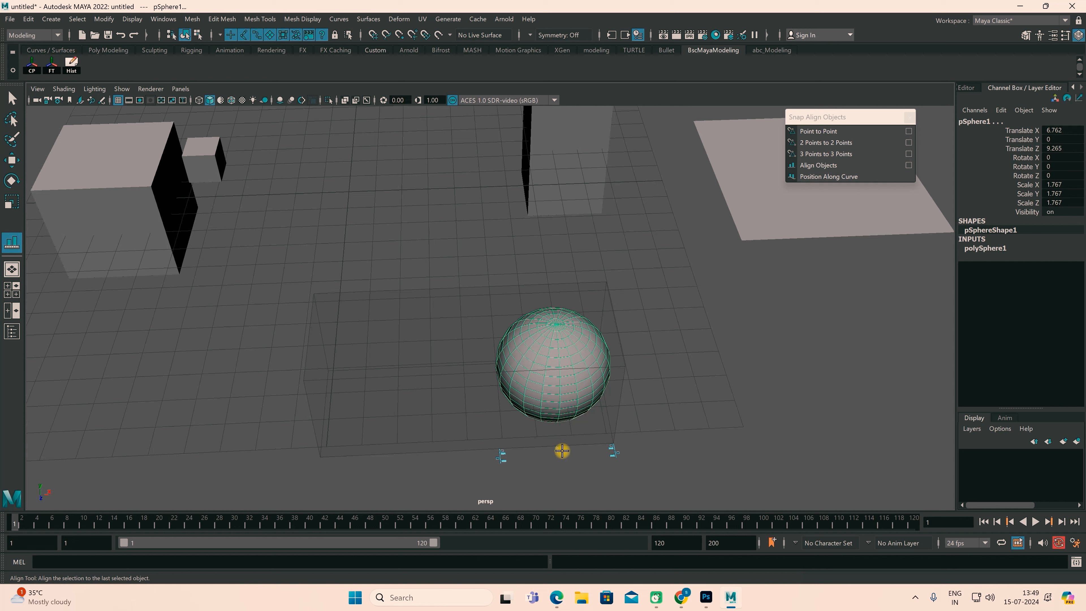
pyautogui.keyDown('alt'); pyautogui.moveTo(536, 454); pyautogui.dragTo(514, 347); pyautogui.keyUp('alt')
pyautogui.keyDown('alt'); pyautogui.moveTo(517, 298); pyautogui.dragTo(517, 385); pyautogui.keyUp('alt')
# Try placing the smaller spheres against the largest sphere's side along X and then at its centre, undoing each alignment
pyautogui.click(522, 384)
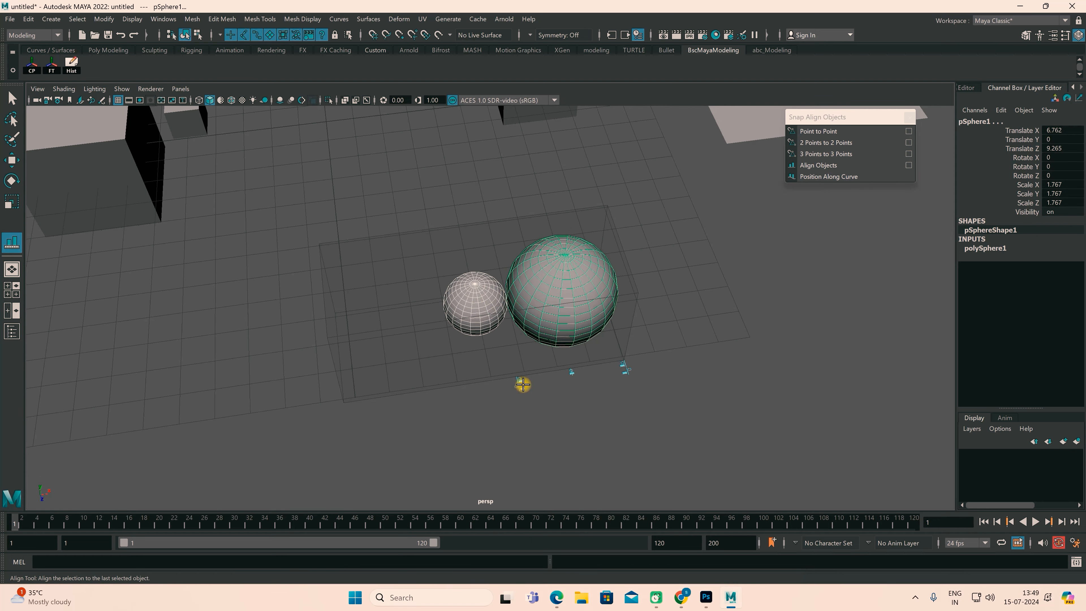
pyautogui.hotkey('ctrl', 'z')
pyautogui.click(522, 384)
pyautogui.hotkey('ctrl', 'z')
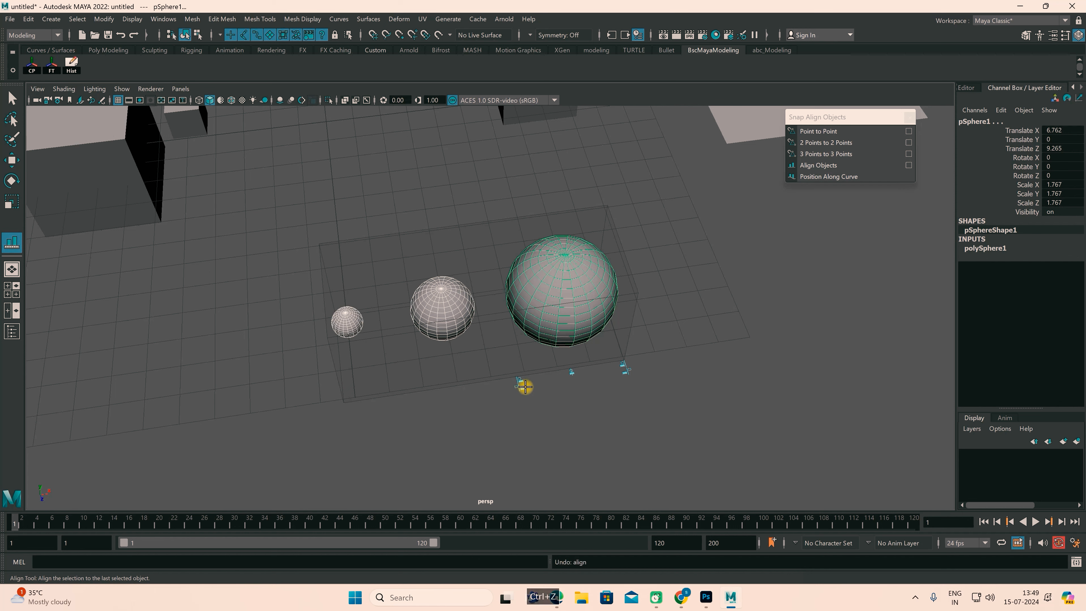
pyautogui.click(570, 370)
pyautogui.hotkey('ctrl', 'z')
# Try further Align Tool alignments of the smaller spheres to the largest one along Z and X
pyautogui.keyDown('alt'); pyautogui.moveTo(624, 387); pyautogui.dragTo(647, 387); pyautogui.keyUp('alt')
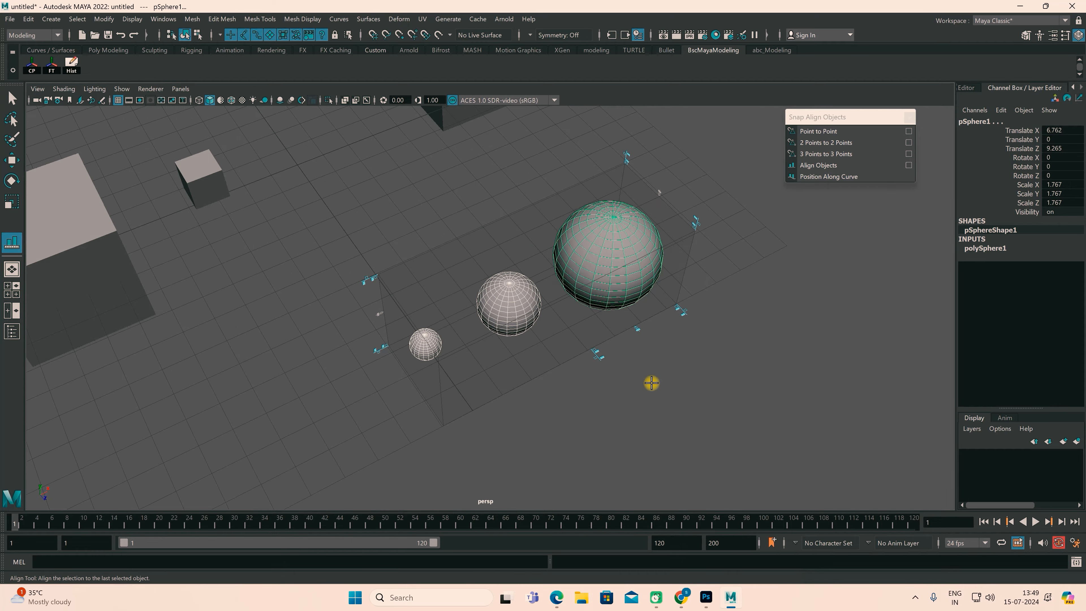
pyautogui.keyDown('alt'); pyautogui.moveTo(654, 286); pyautogui.dragTo(660, 352); pyautogui.keyUp('alt')
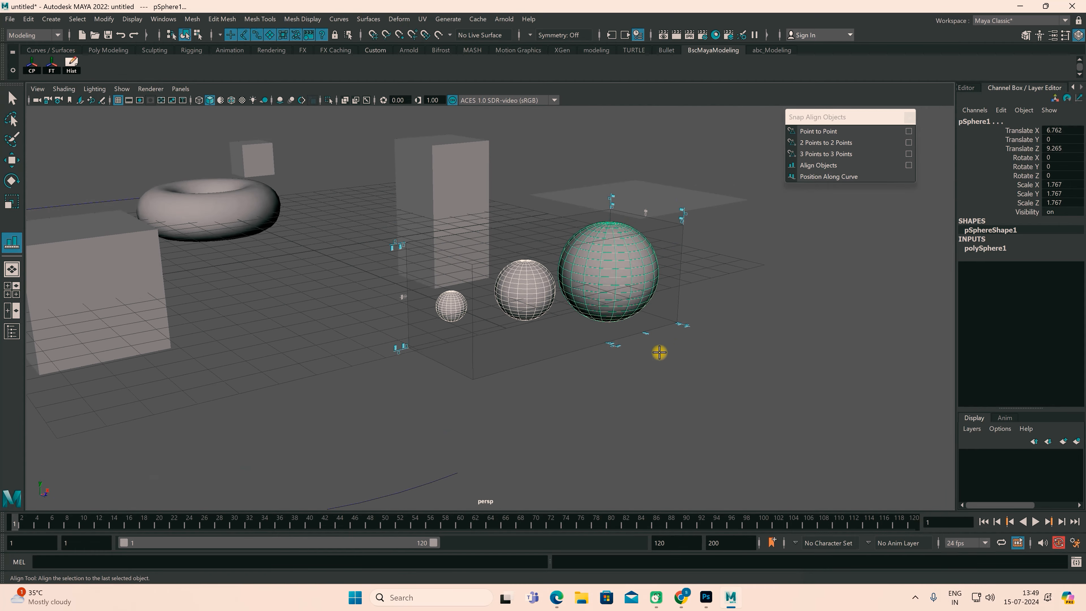
pyautogui.click(611, 196)
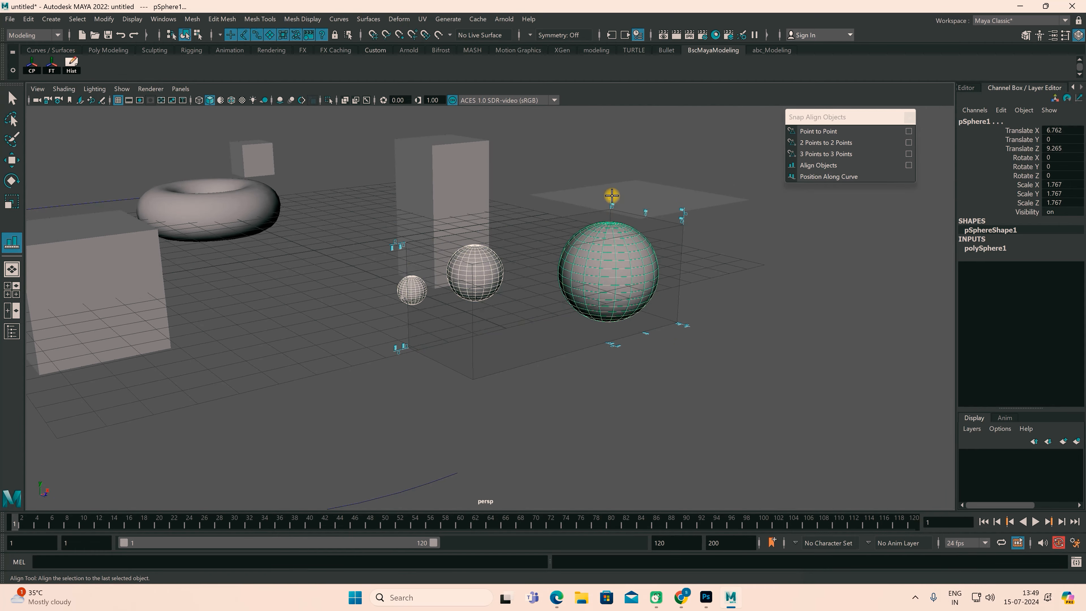
pyautogui.click(611, 196)
pyautogui.keyDown('alt'); pyautogui.moveTo(517, 348); pyautogui.dragTo(567, 357); pyautogui.keyUp('alt')
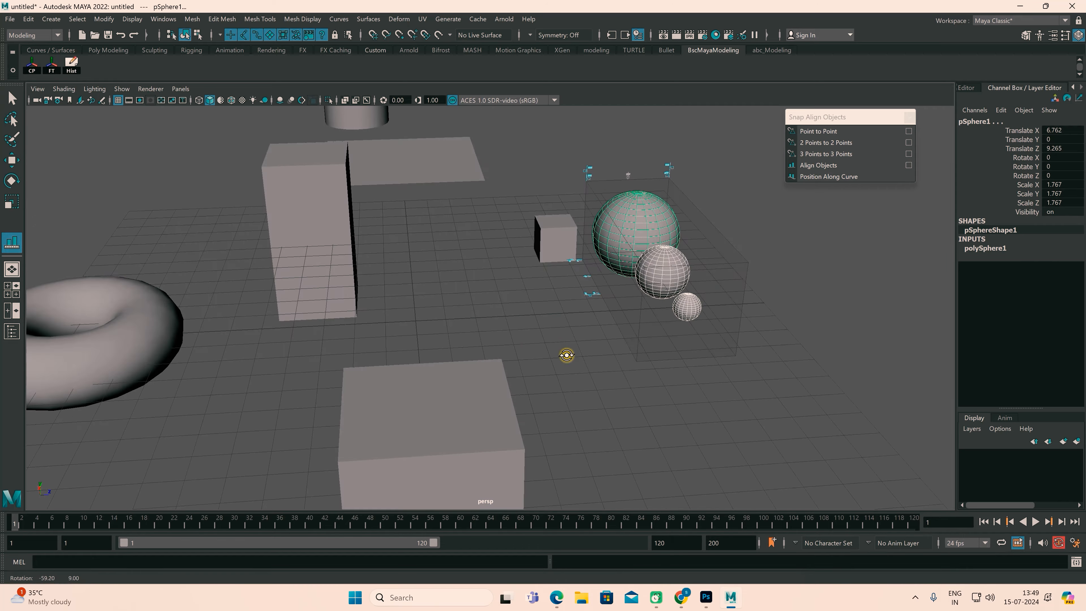
pyautogui.click(586, 293)
pyautogui.click(595, 299)
pyautogui.keyDown('alt'); pyautogui.moveTo(599, 308); pyautogui.dragTo(582, 289); pyautogui.keyUp('alt')
pyautogui.keyDown('alt'); pyautogui.moveTo(617, 258); pyautogui.dragTo(616, 358, button='middle'); pyautogui.keyUp('alt')
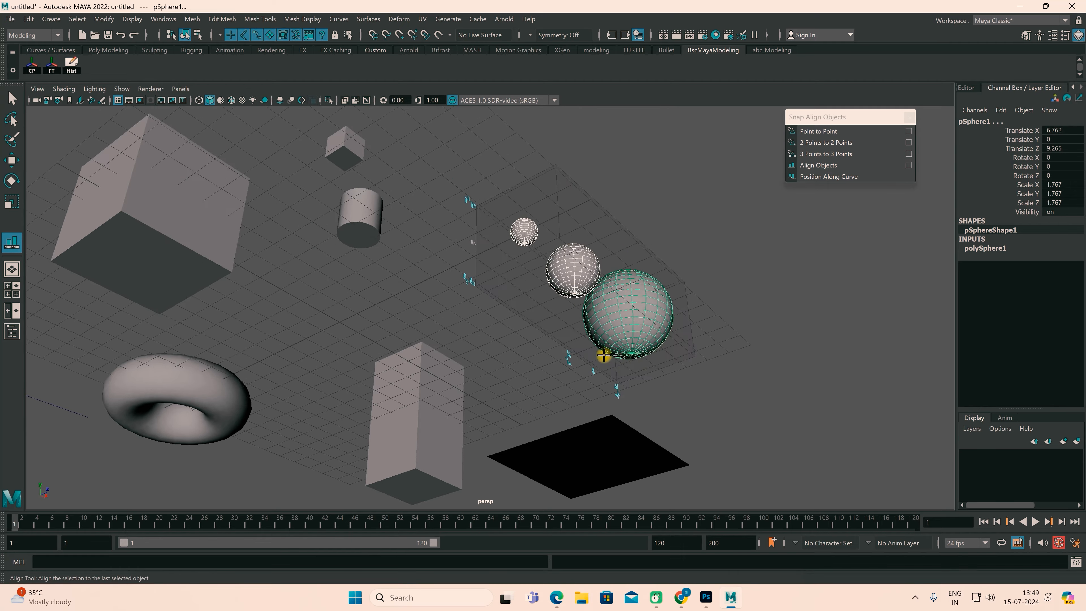
pyautogui.keyDown('alt'); pyautogui.moveTo(604, 356); pyautogui.dragTo(598, 356); pyautogui.keyUp('alt')
# Try aligning the smaller spheres above the largest in Y and at its centre along X, reverting the alignments
pyautogui.click(446, 205)
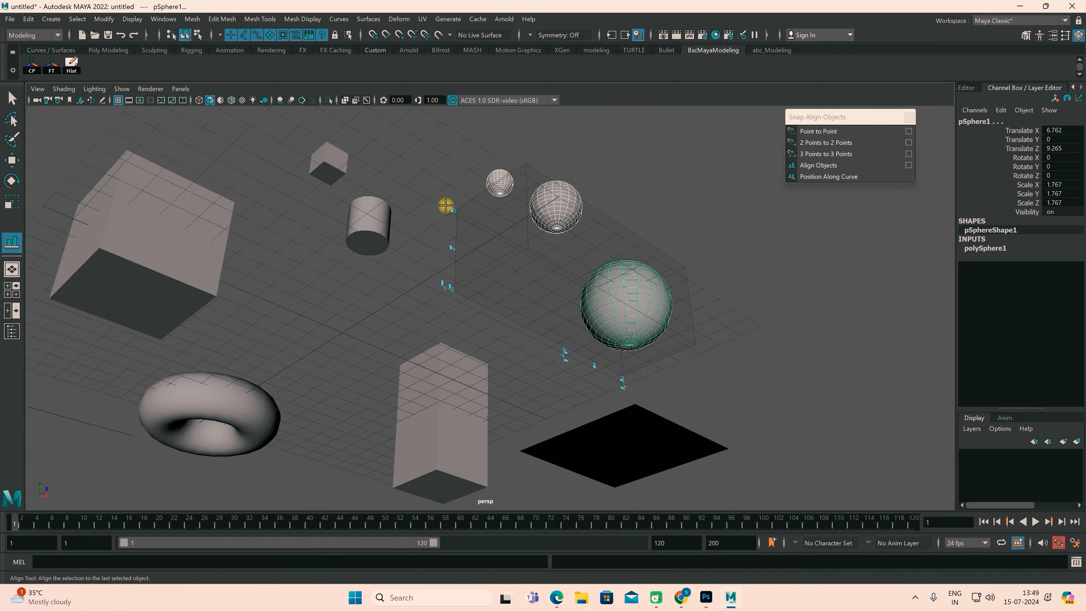
pyautogui.keyDown('alt'); pyautogui.moveTo(454, 210); pyautogui.dragTo(565, 332); pyautogui.keyUp('alt')
pyautogui.click(582, 328)
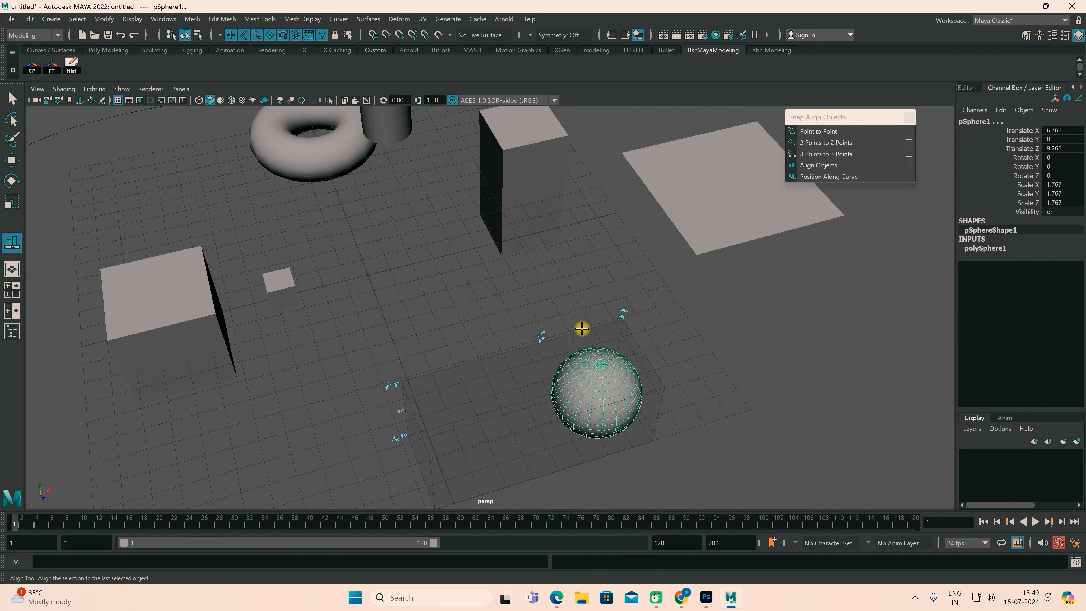
pyautogui.keyDown('alt'); pyautogui.moveTo(441, 443); pyautogui.dragTo(317, 328); pyautogui.keyUp('alt')
pyautogui.hotkey('ctrl', 'z')
# Try the different Z-axis alignments to the largest sphere, undo them, and return to the Move Tool with nothing selected
pyautogui.click(353, 276)
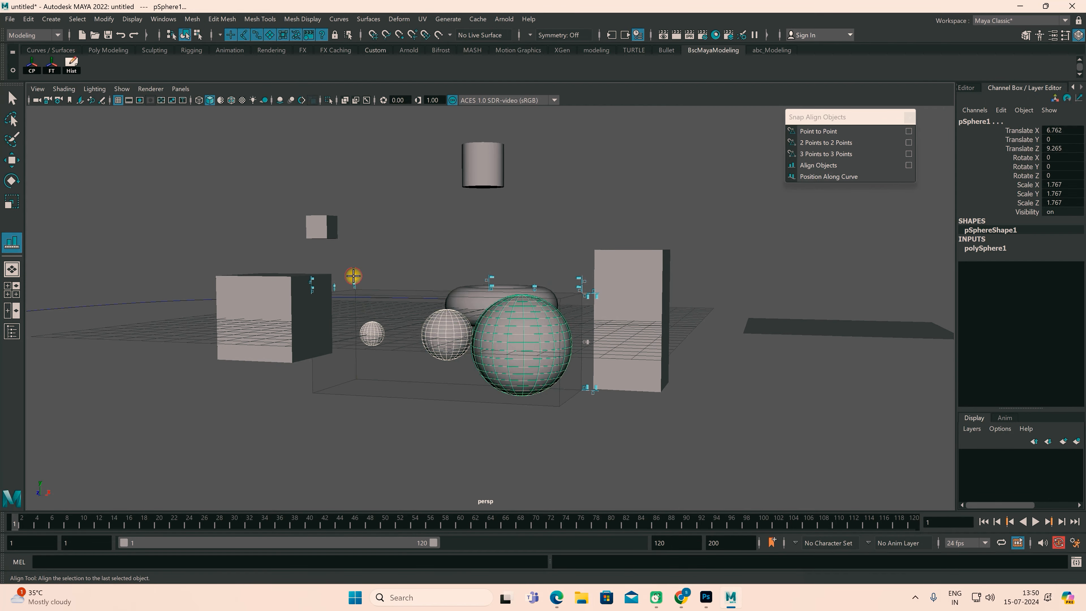
pyautogui.click(355, 277)
pyautogui.click(312, 280)
pyautogui.hotkey('ctrl', 'z')
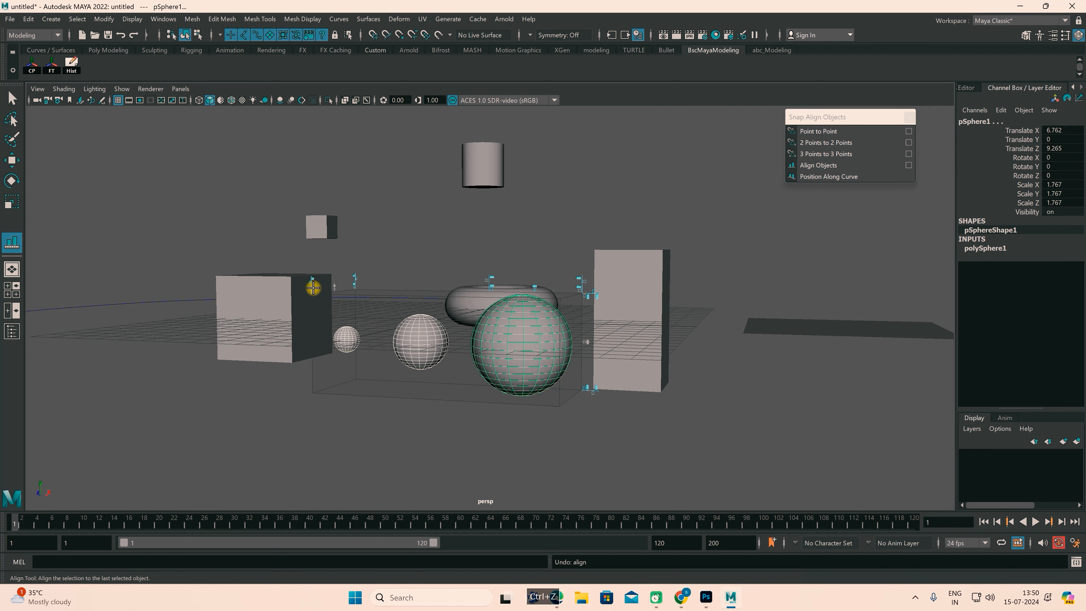
pyautogui.keyDown('alt'); pyautogui.moveTo(315, 317); pyautogui.dragTo(412, 404); pyautogui.keyUp('alt')
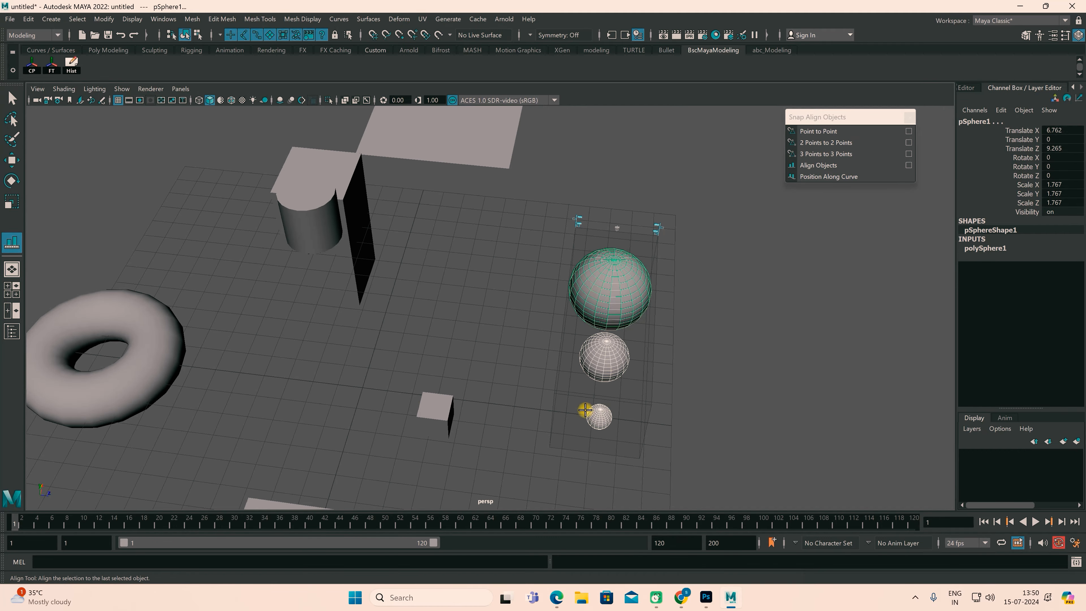
pyautogui.keyDown('alt'); pyautogui.moveTo(613, 385); pyautogui.dragTo(567, 394); pyautogui.keyUp('alt')
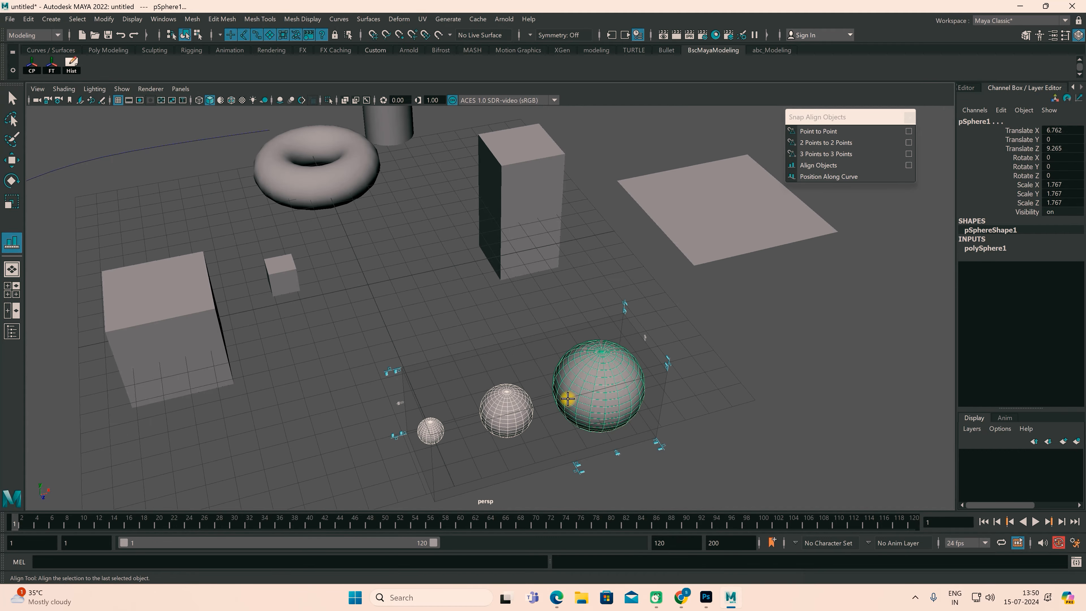
pyautogui.press('w')
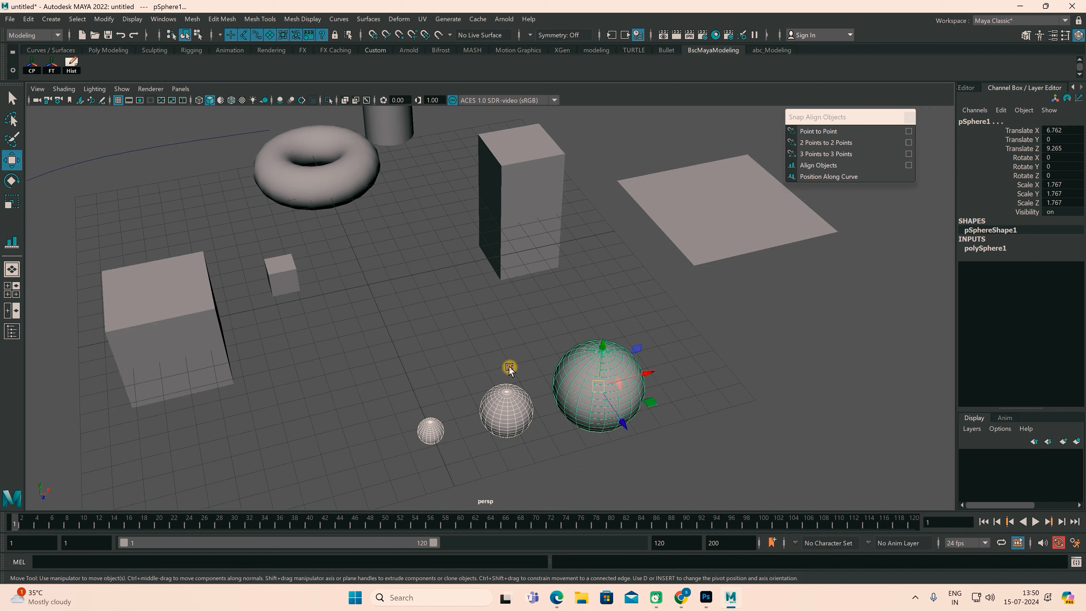
pyautogui.click(510, 369)
# Open the Snap Together Tool's settings, move the floating snap palette aside, and narrow the settings area to widen the viewport
pyautogui.click(104, 19)
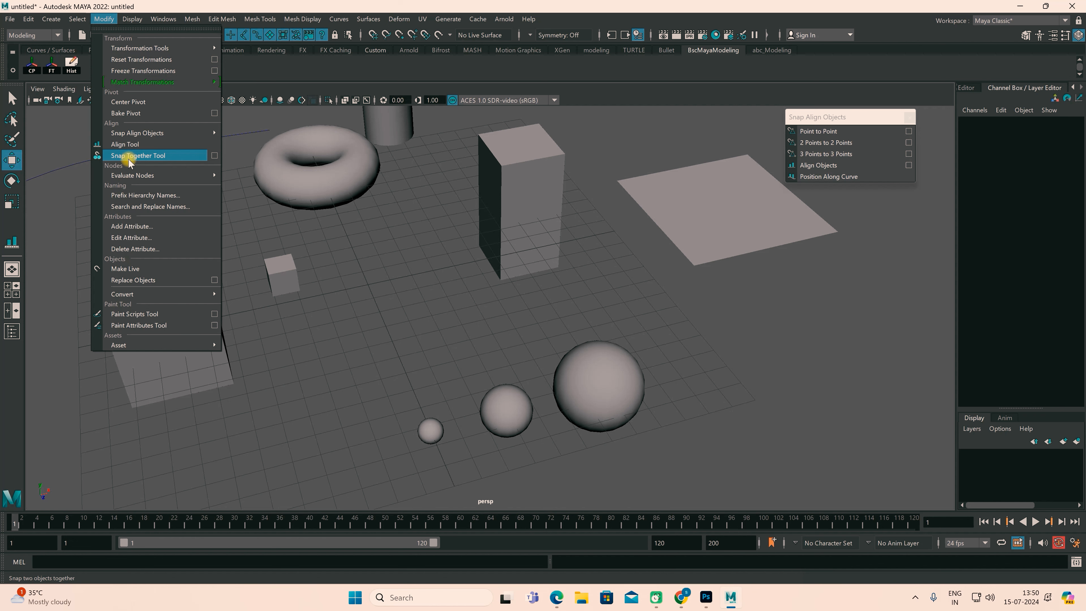
pyautogui.click(215, 156)
pyautogui.moveTo(823, 119); pyautogui.dragTo(710, 92)
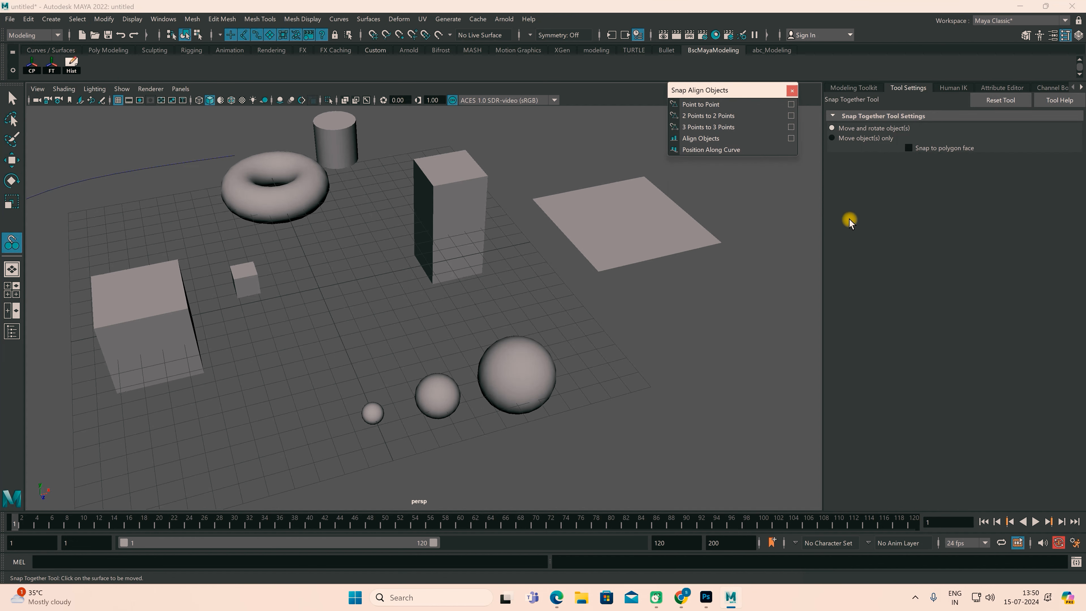
pyautogui.moveTo(824, 231); pyautogui.dragTo(953, 225)
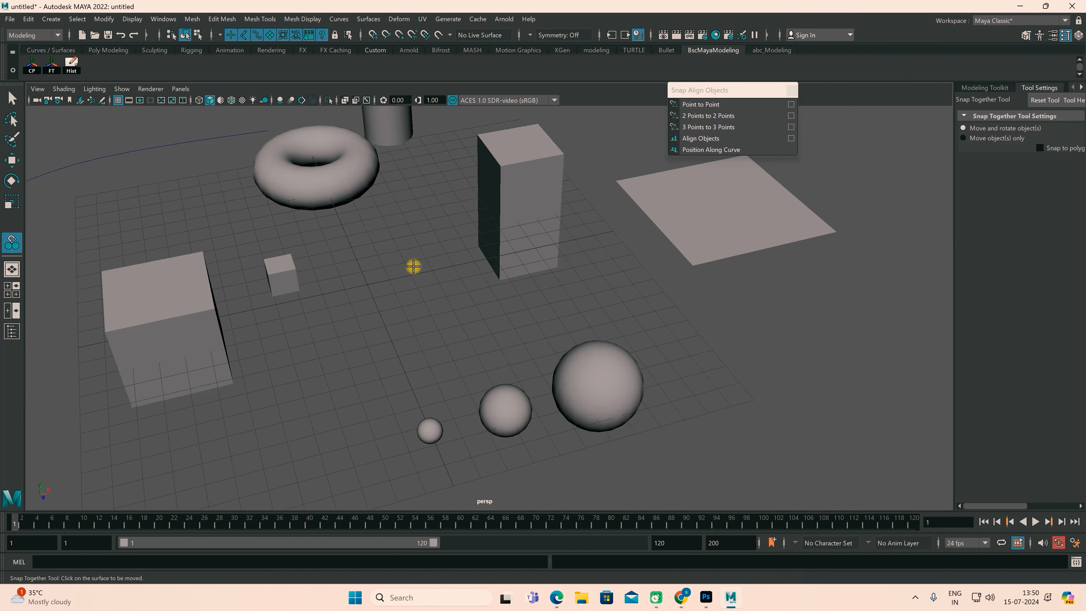
# Try snapping the tall box's top face to the cylinder's top with the Snap Together Tool set to move and rotate objects
pyautogui.keyDown('alt'); pyautogui.moveTo(537, 191); pyautogui.dragTo(542, 315, button='middle'); pyautogui.keyUp('alt')
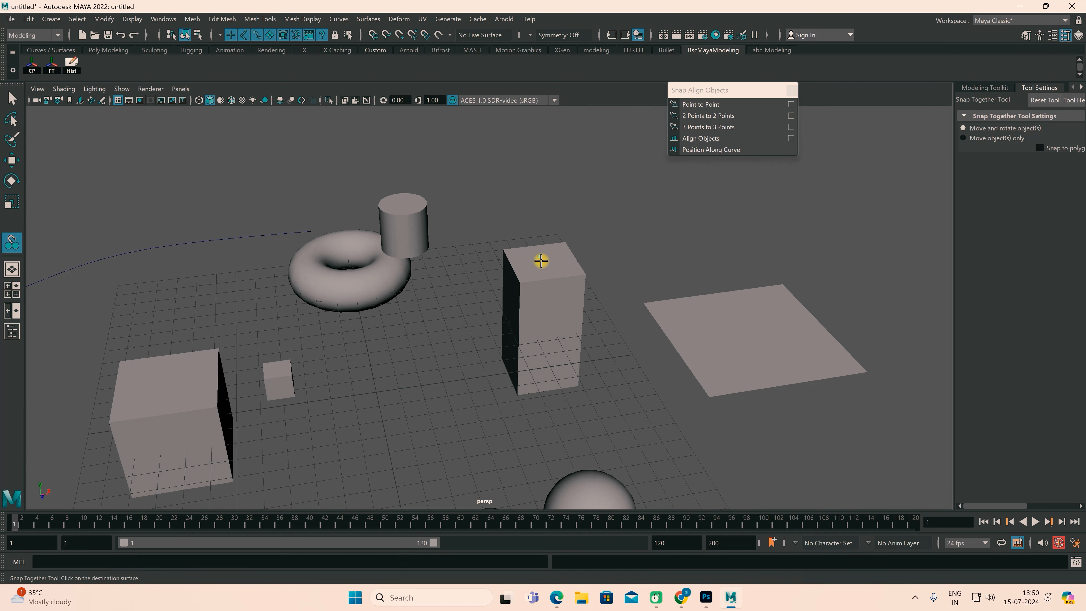
pyautogui.click(400, 202)
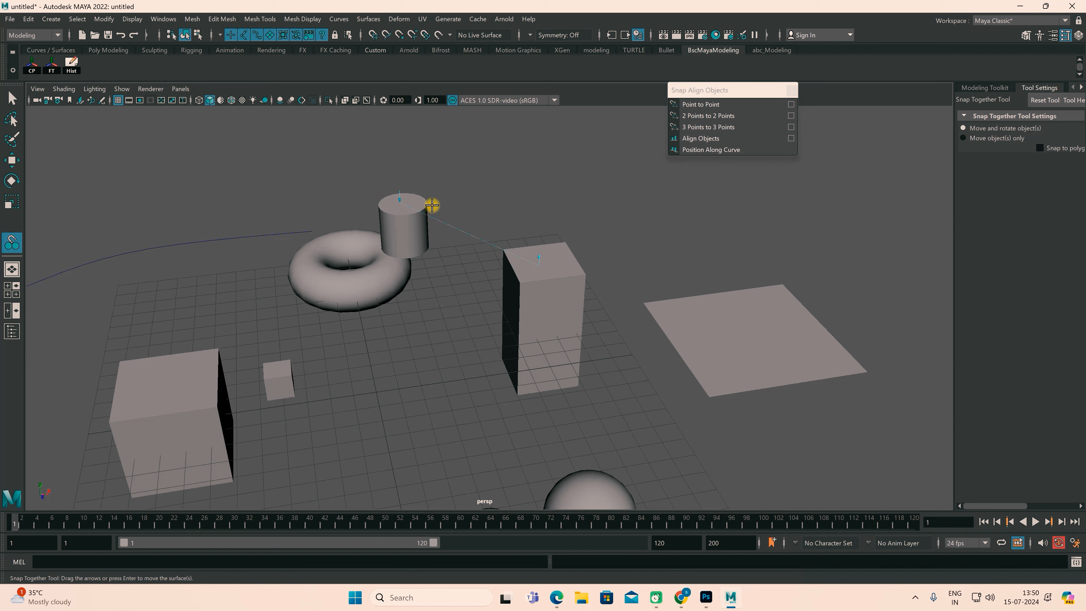
pyautogui.press('Return')
# Snap the small cube onto the cylinder's top face with the Snap Together Tool set to move and rotate objects
pyautogui.keyDown('alt'); pyautogui.moveTo(445, 206); pyautogui.dragTo(476, 283); pyautogui.keyUp('alt')
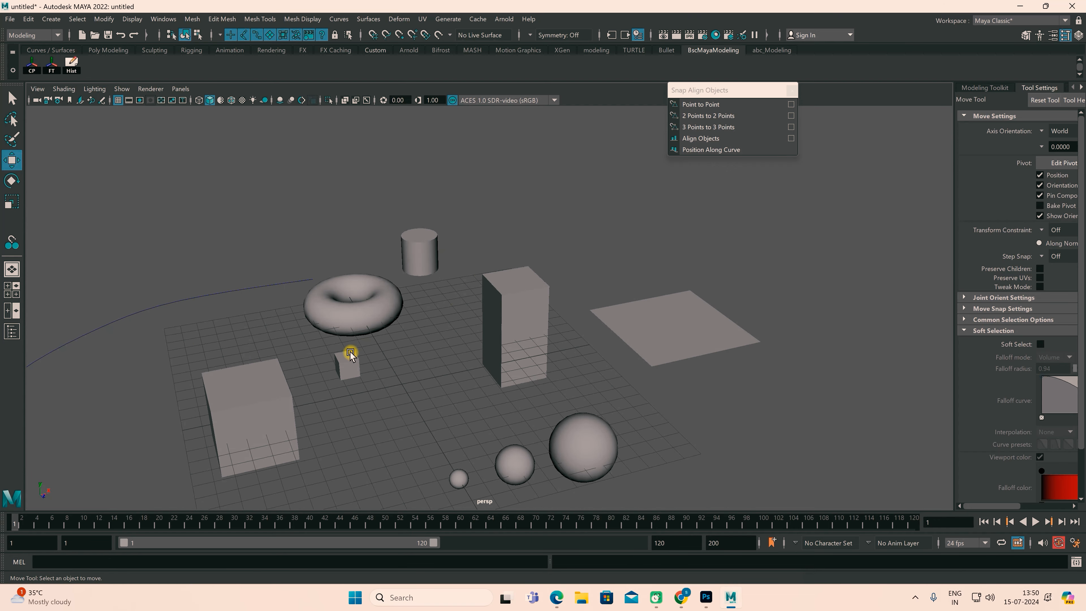
pyautogui.click(345, 356)
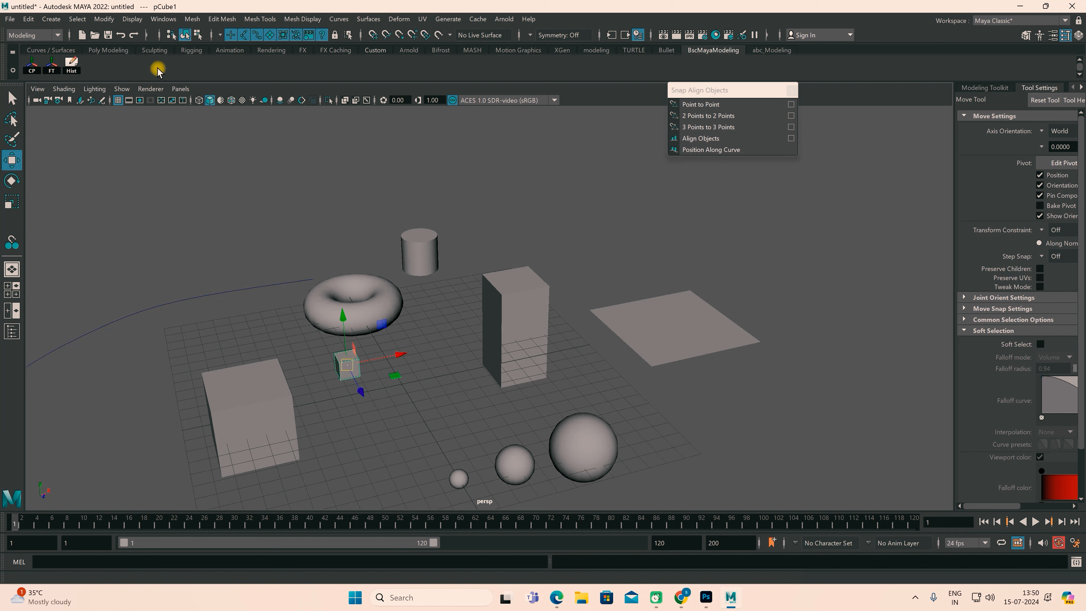
pyautogui.click(100, 20)
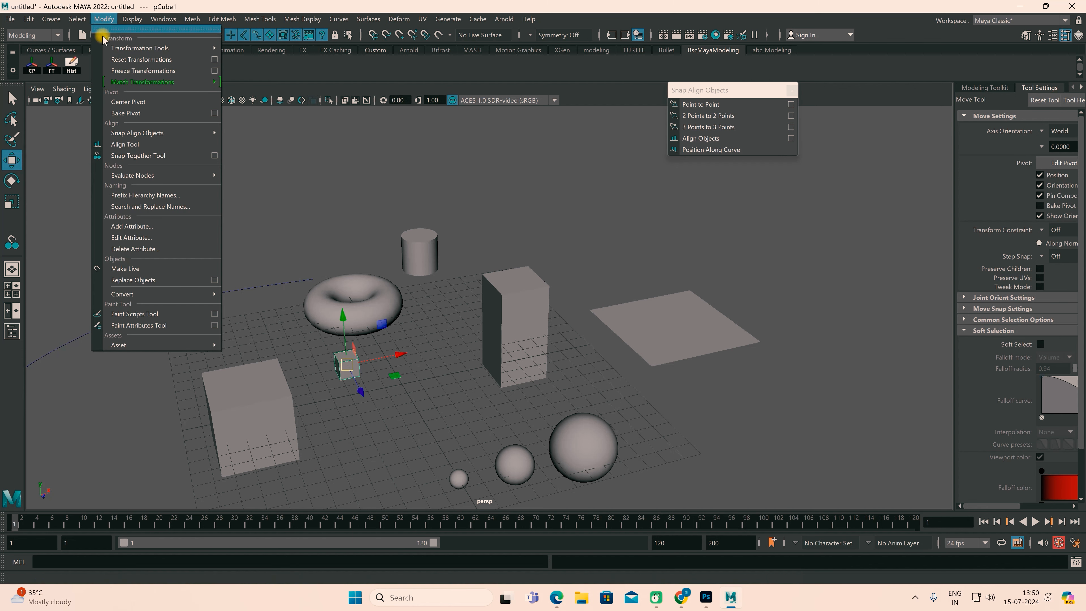
pyautogui.click(130, 156)
pyautogui.keyDown('alt'); pyautogui.moveTo(275, 321); pyautogui.dragTo(356, 337); pyautogui.keyUp('alt')
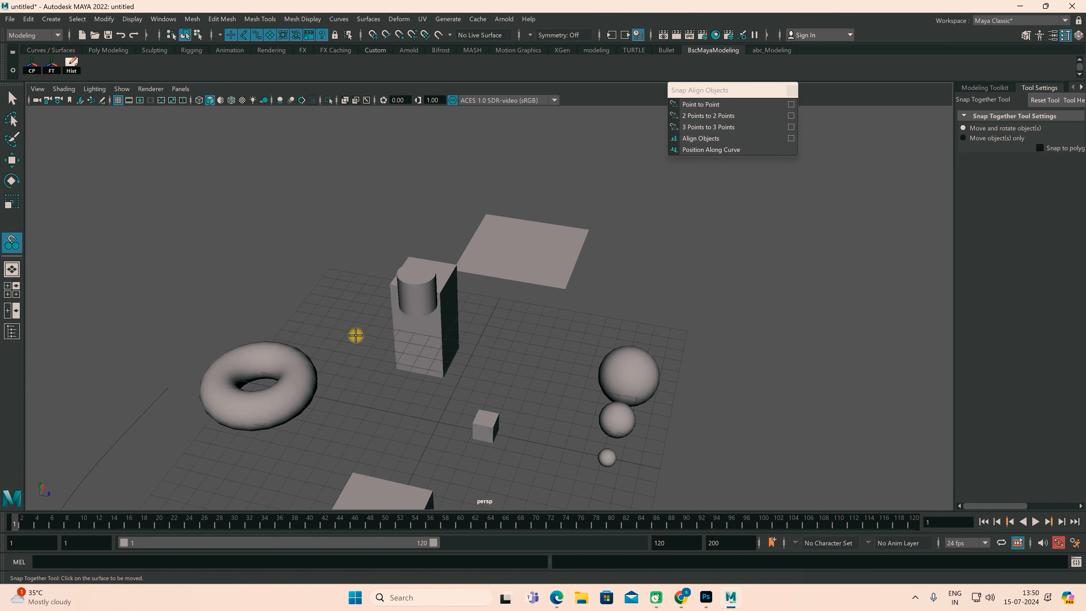
pyautogui.click(483, 410)
pyautogui.keyDown('alt'); pyautogui.moveTo(472, 317); pyautogui.dragTo(500, 310); pyautogui.keyUp('alt')
pyautogui.press('Return')
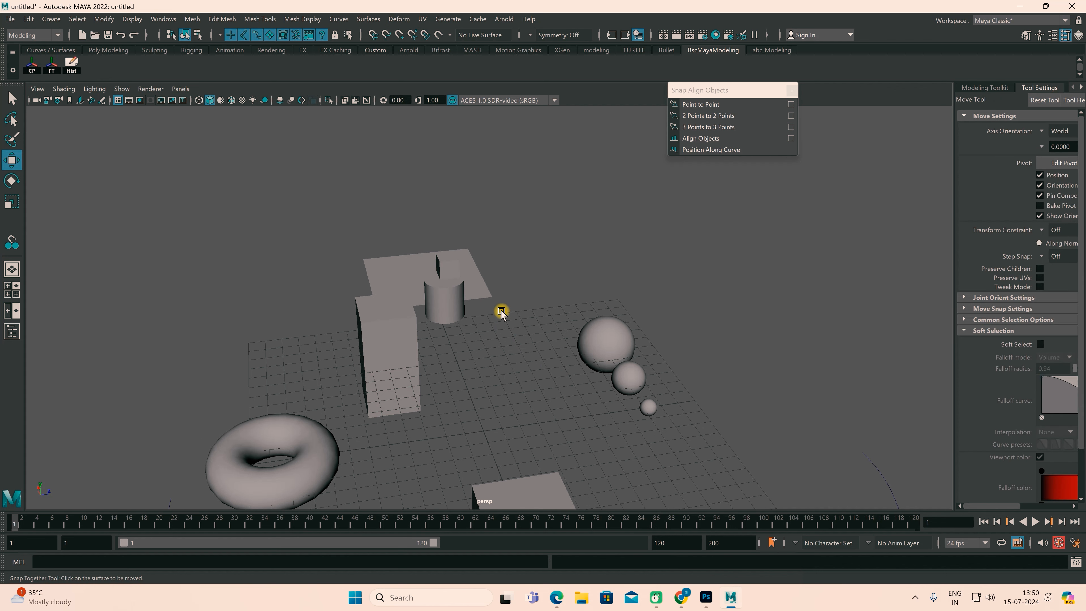
pyautogui.keyDown('alt'); pyautogui.moveTo(503, 343); pyautogui.dragTo(441, 345); pyautogui.keyUp('alt')
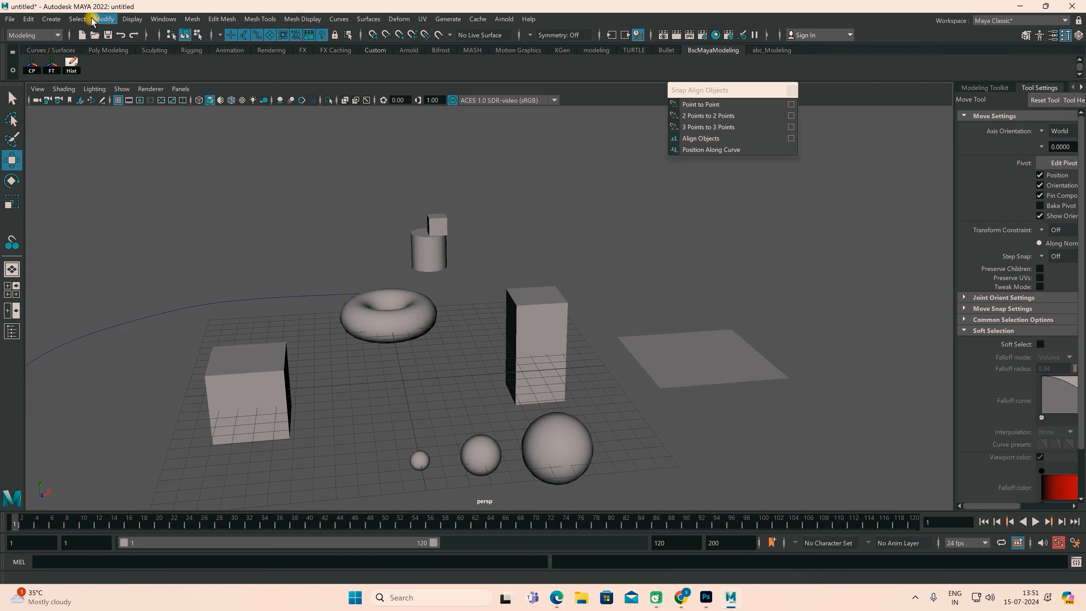
# Check the 2D and 3D snapping topics in the syllabus PDF in Edge and return to Maya
pyautogui.click(103, 19)
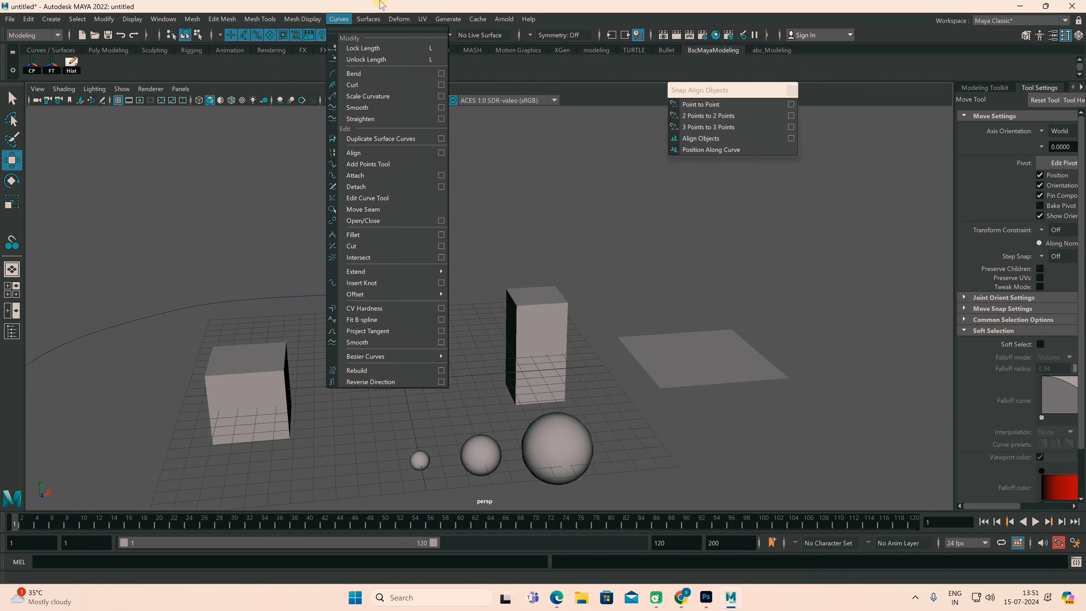
pyautogui.click(381, 4)
pyautogui.click(559, 598)
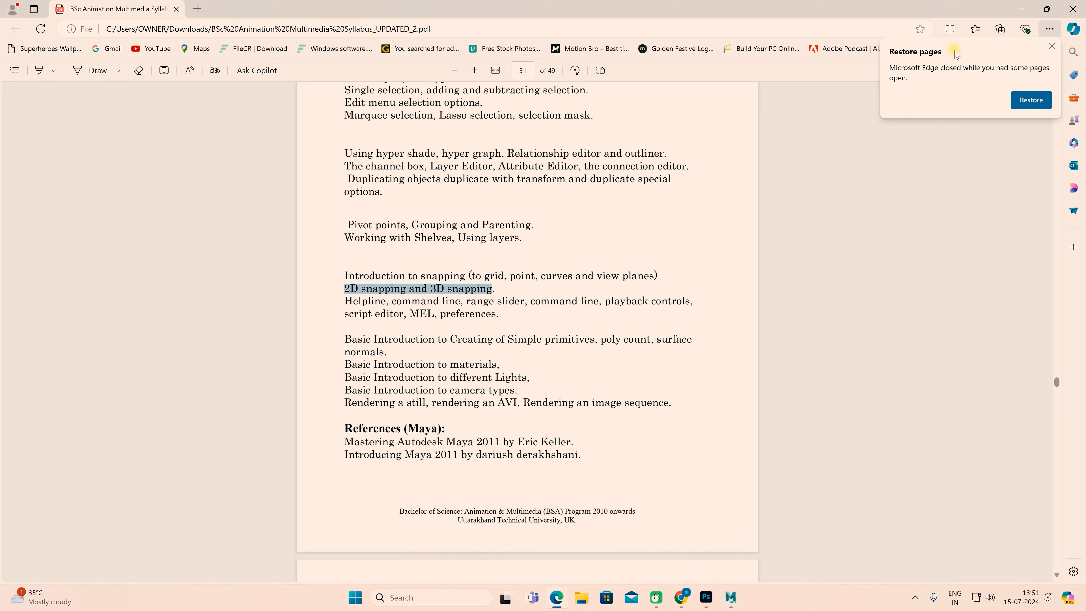
pyautogui.click(1021, 9)
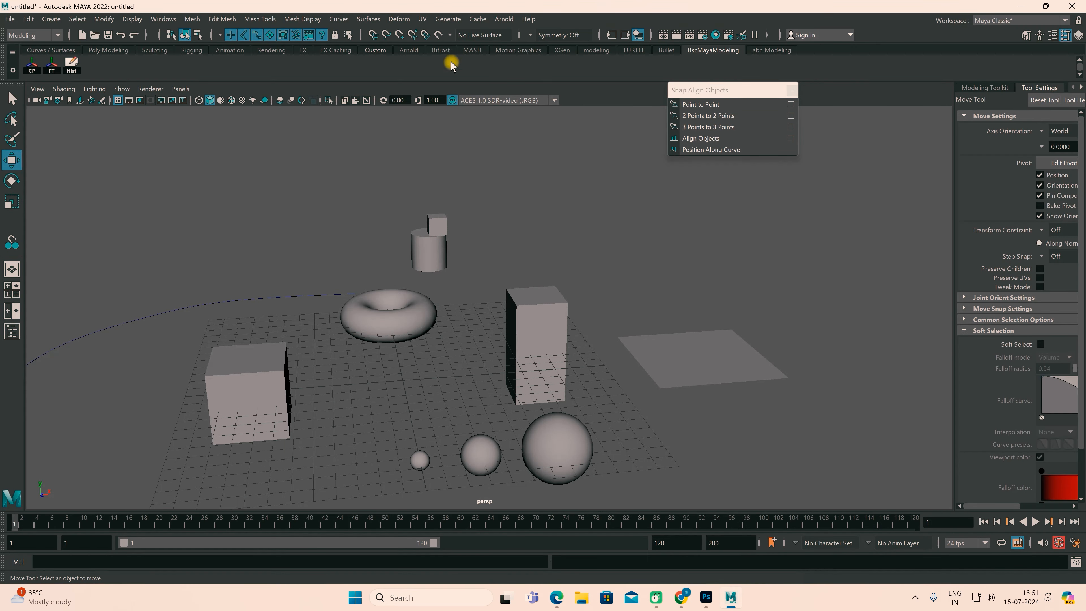
# Close the floating Snap Align Objects palette
pyautogui.moveTo(690, 93); pyautogui.dragTo(626, 114)
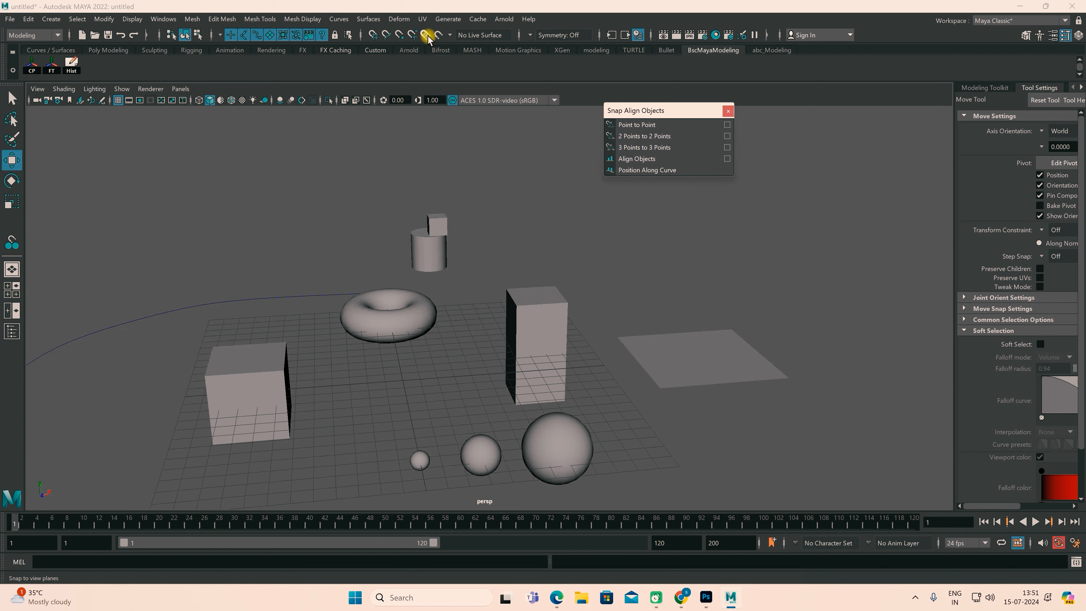
pyautogui.click(731, 111)
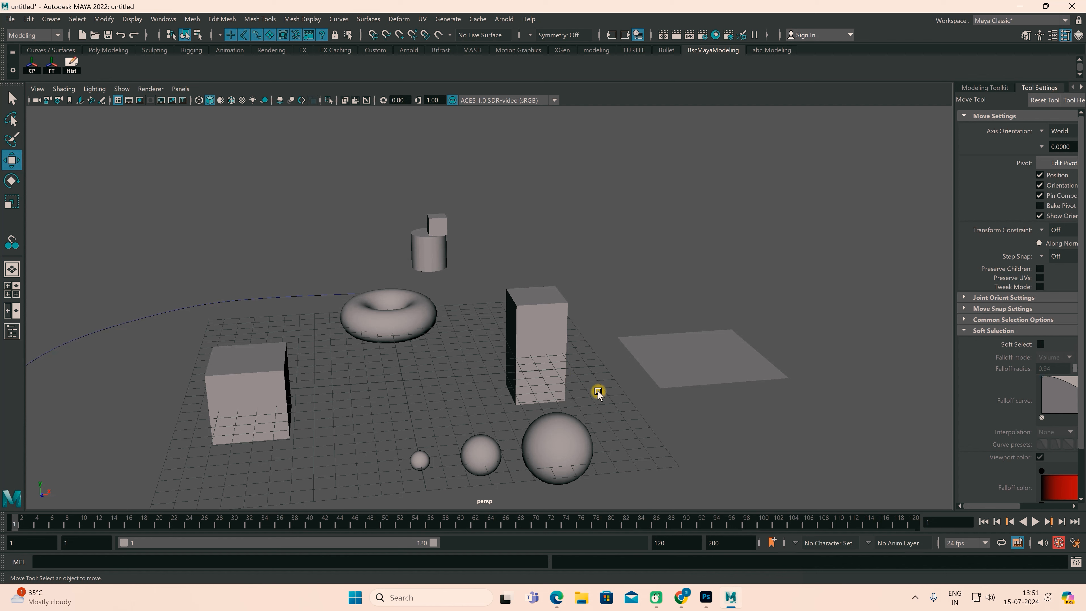
pyautogui.keyDown('alt'); pyautogui.moveTo(442, 334); pyautogui.dragTo(397, 393); pyautogui.keyUp('alt')
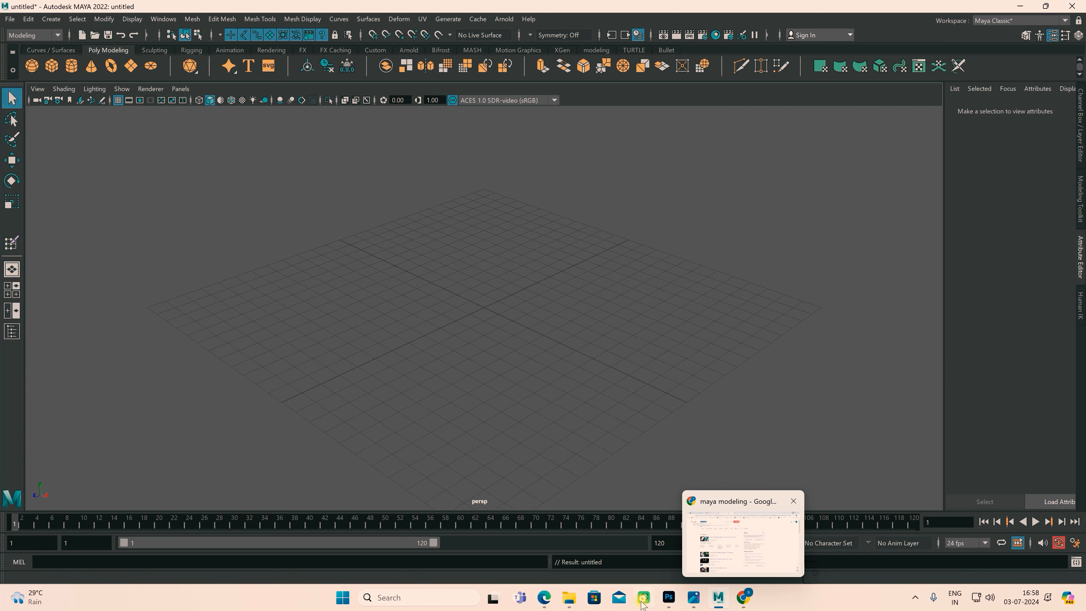
# Check the Working with Shelves topic in the syllabus PDF in Edge, return to Maya and inspect the available menu sets
pyautogui.click(543, 597)
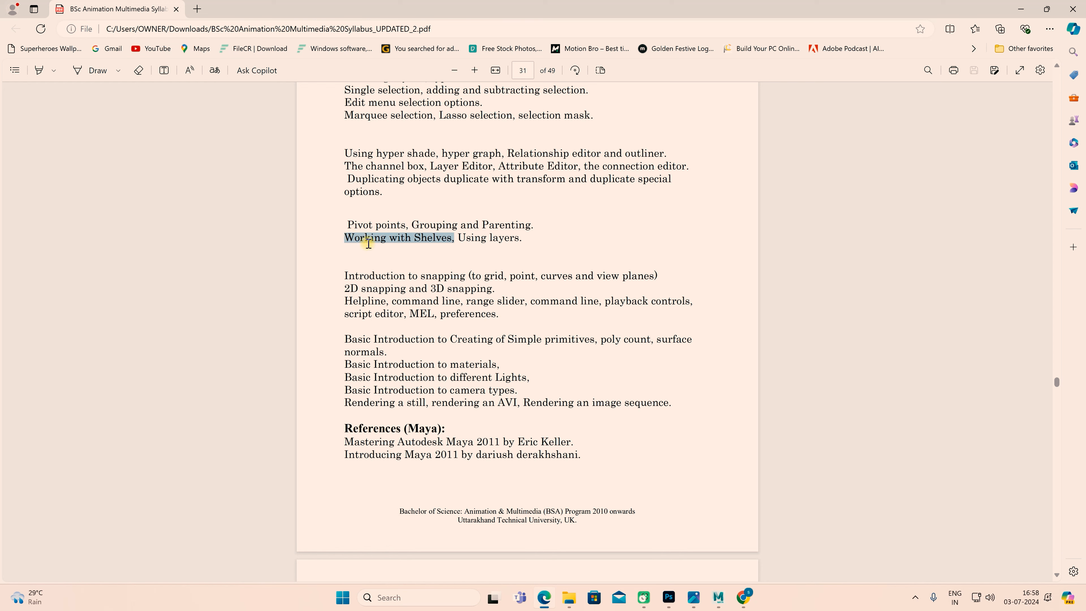
pyautogui.click(1022, 9)
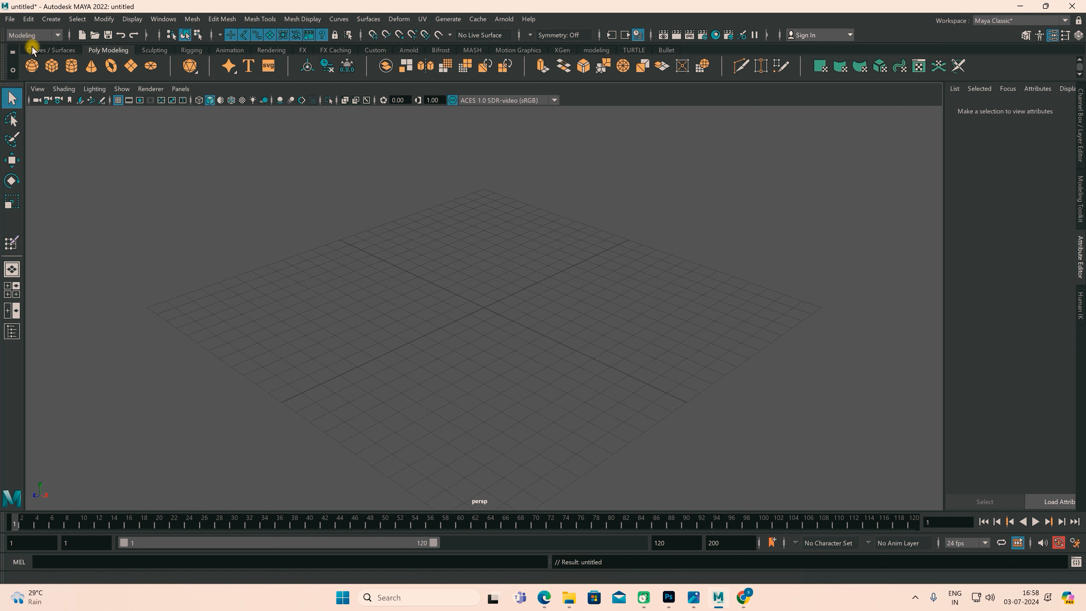
pyautogui.click(57, 36)
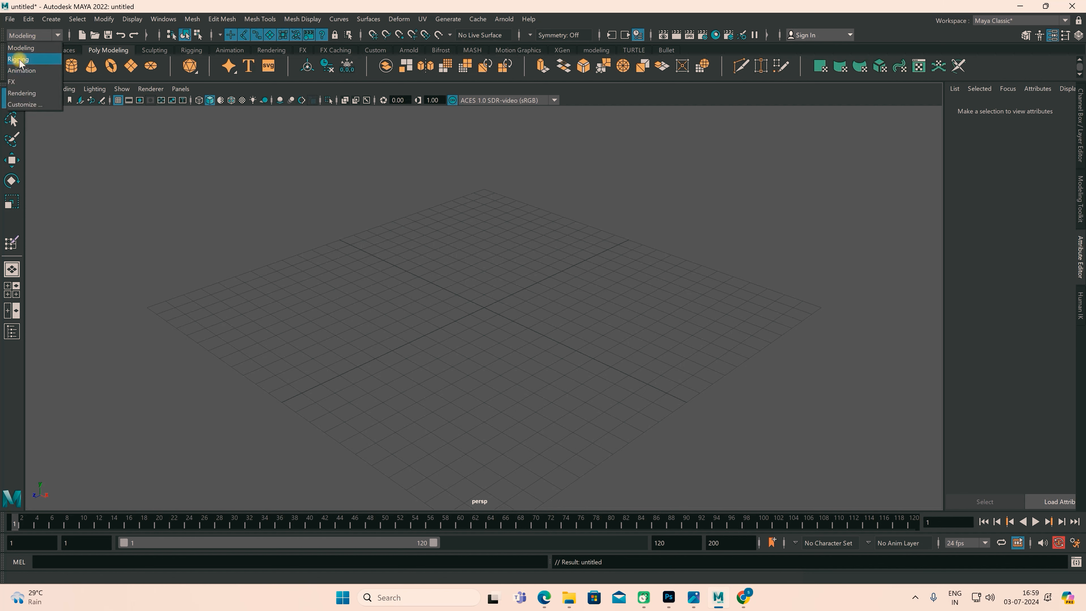
pyautogui.click(27, 38)
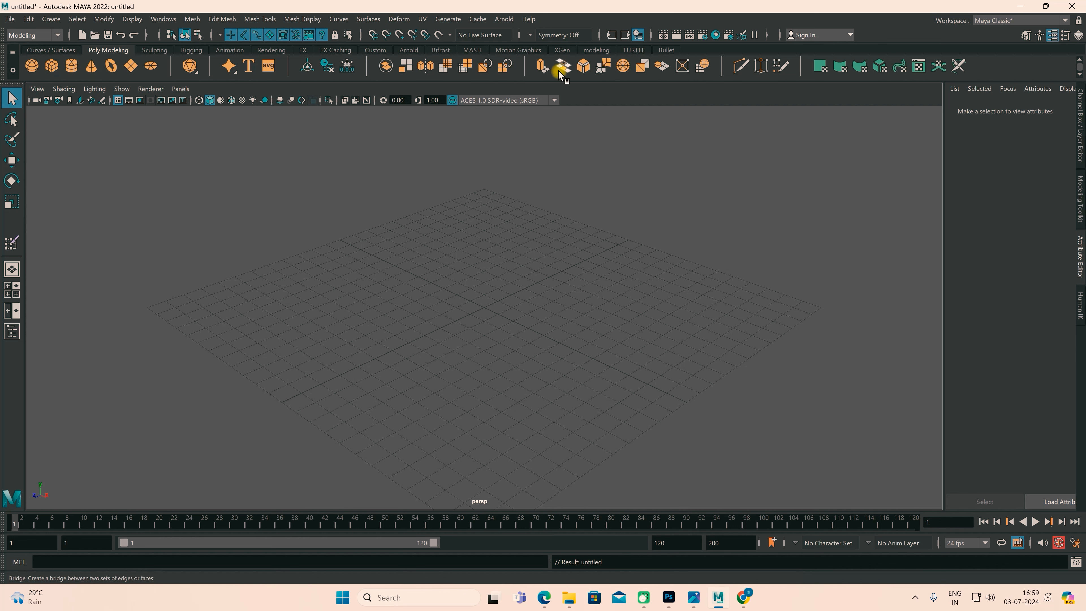
# Examine the tools on the different shelves, including Sculpting, Rigging, Animation, Rendering, FX, Arnold, Bifrost, Curves / Surfaces and Poly Modeling
pyautogui.click(153, 50)
pyautogui.click(199, 49)
pyautogui.click(227, 51)
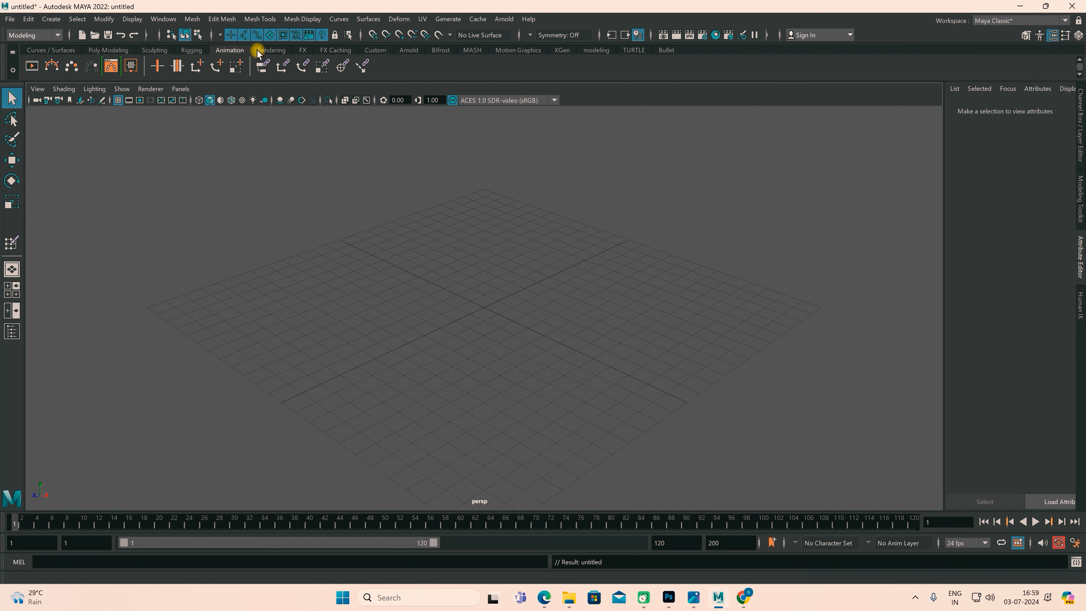
pyautogui.click(260, 50)
pyautogui.click(303, 49)
pyautogui.click(335, 51)
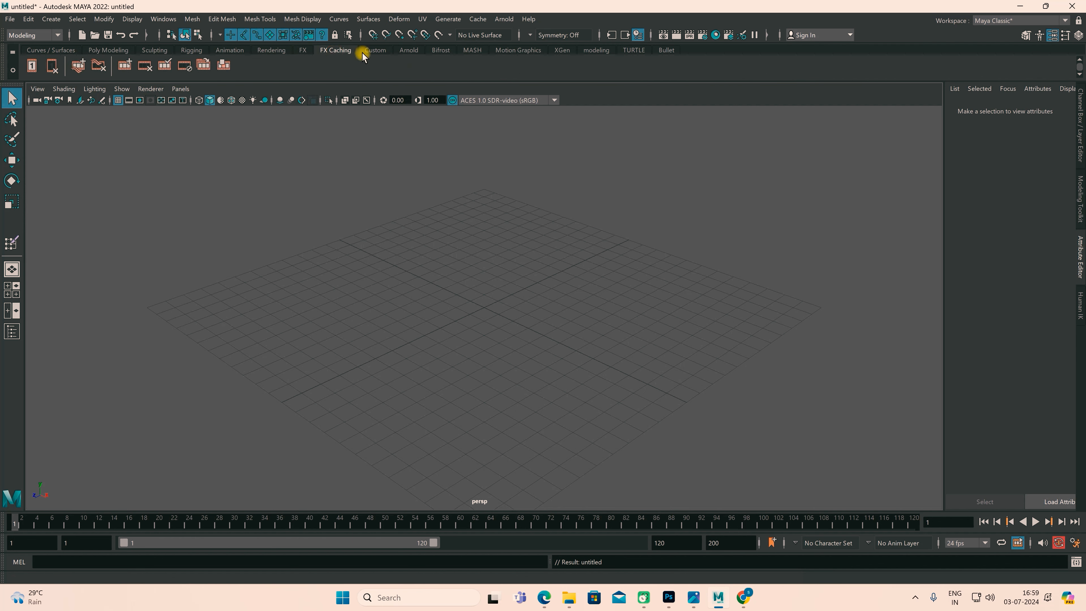
pyautogui.click(374, 51)
pyautogui.click(408, 49)
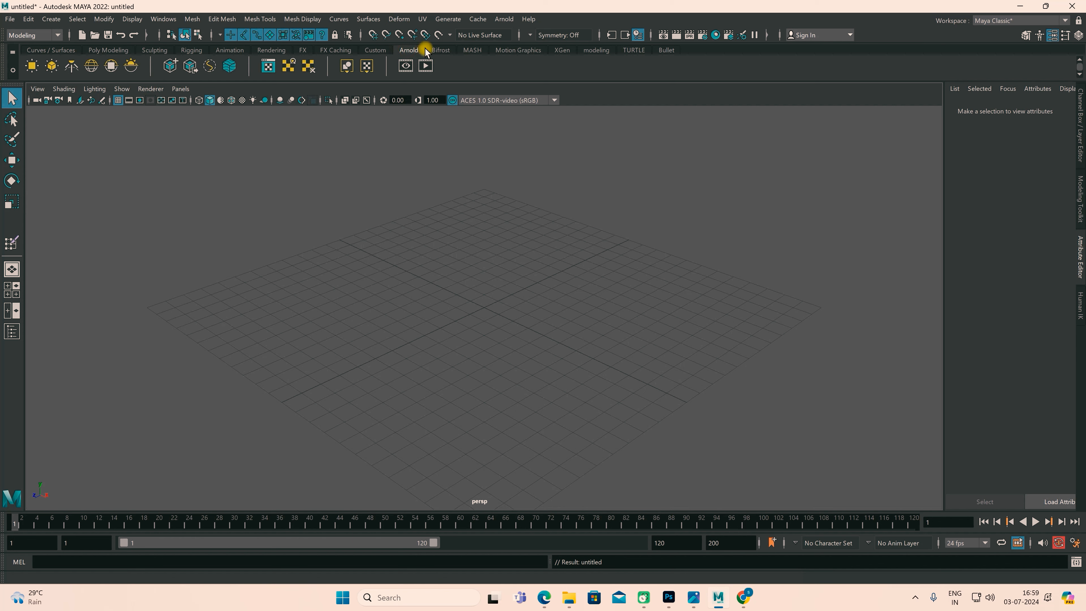
pyautogui.click(440, 50)
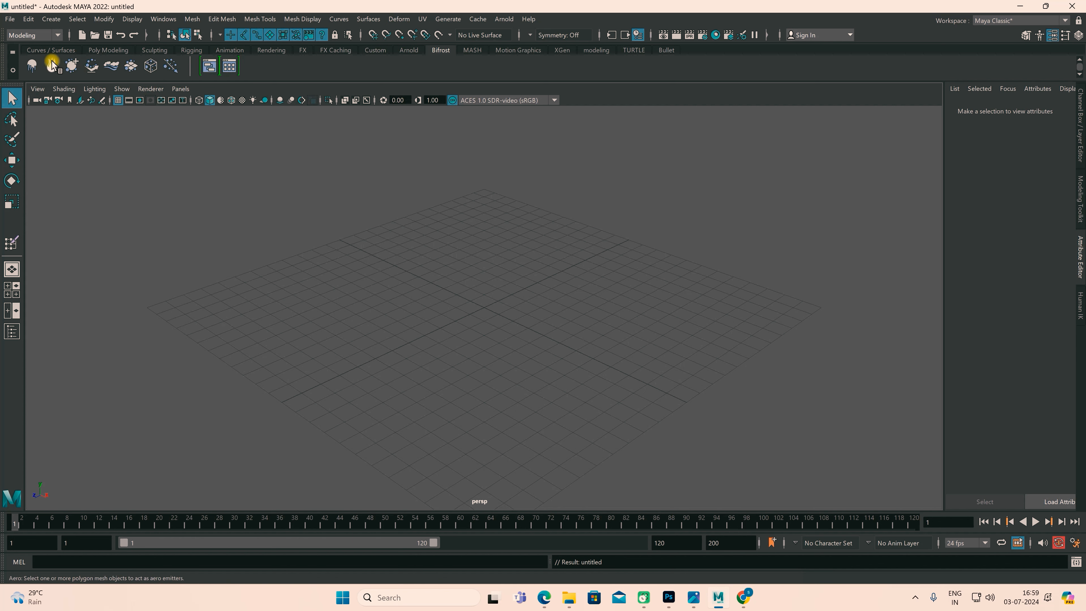
pyautogui.click(47, 52)
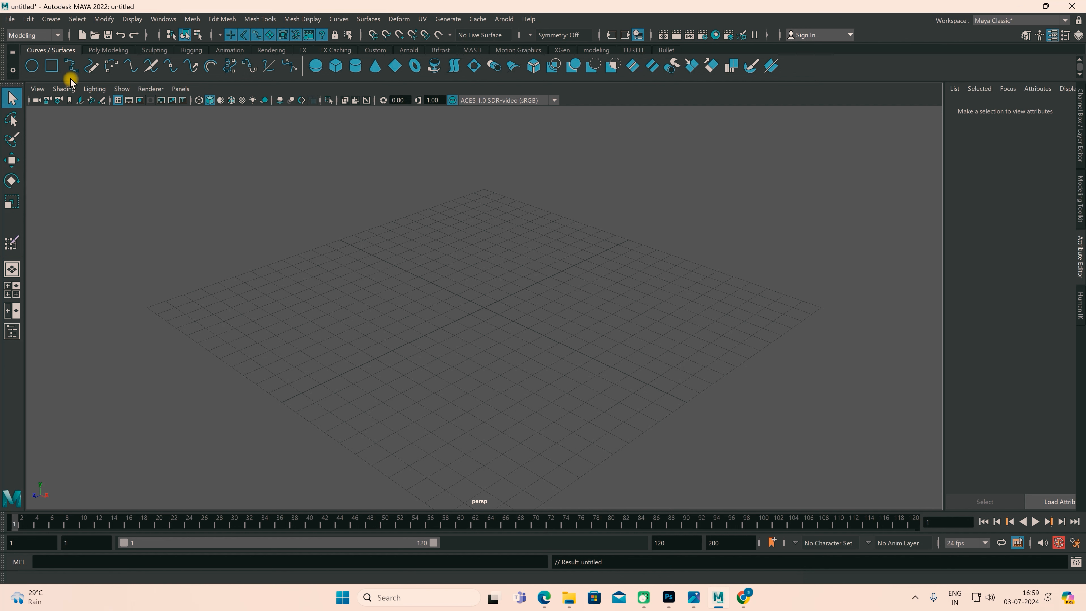
pyautogui.click(114, 52)
pyautogui.click(159, 51)
pyautogui.click(193, 50)
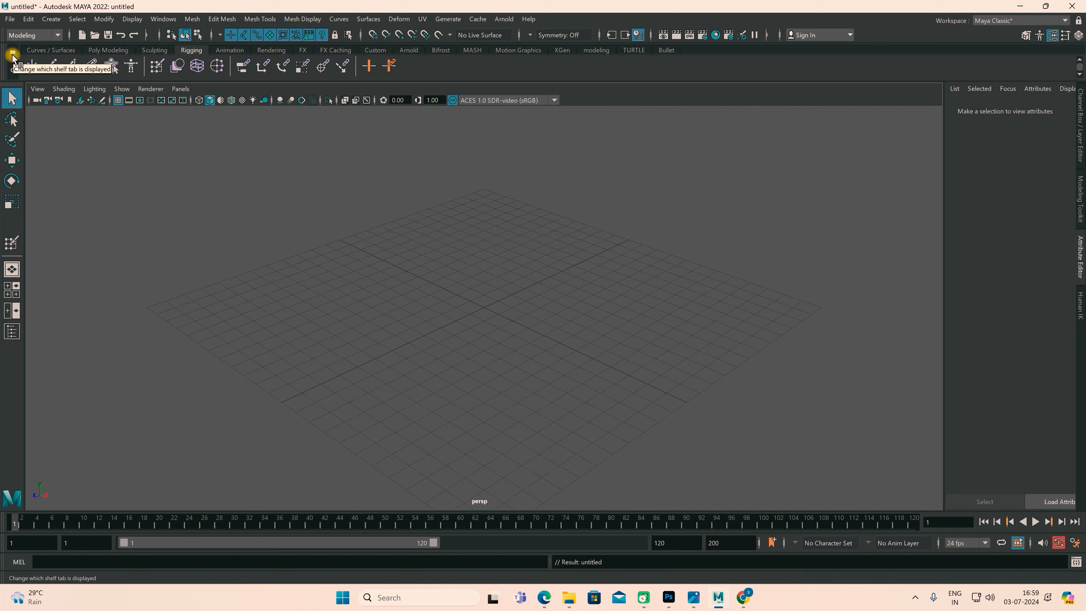
# Start a new shelf and try naming it "maya modeling"
pyautogui.click(11, 71)
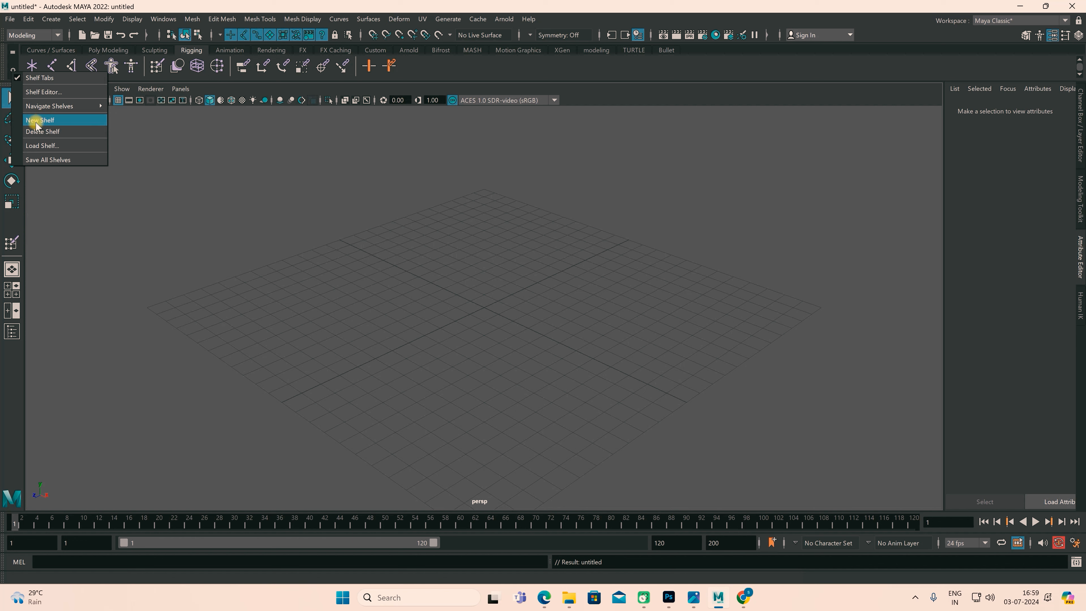
pyautogui.click(58, 122)
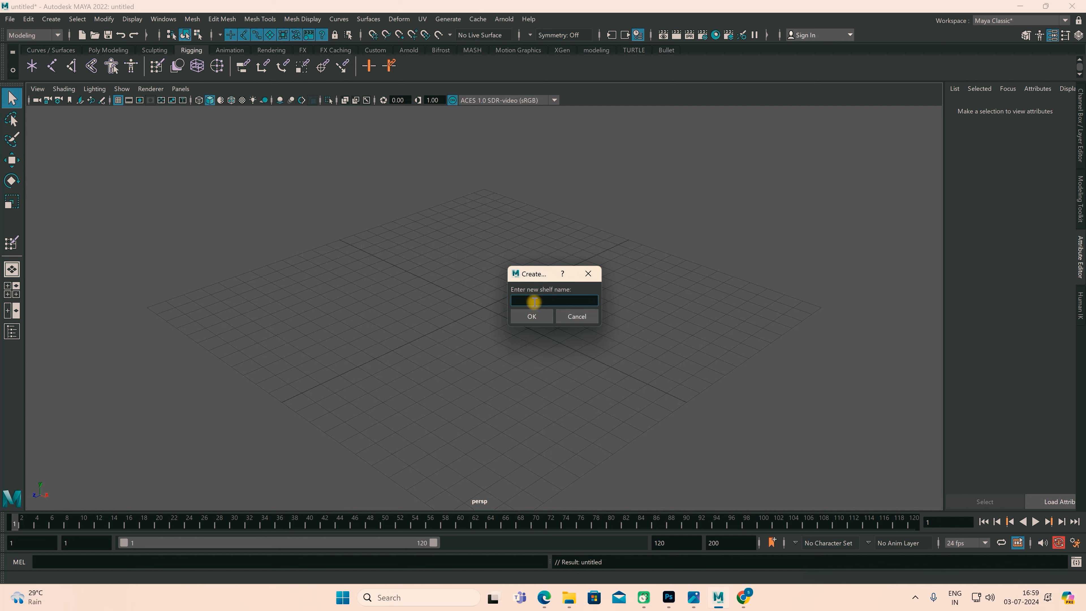
pyautogui.hotkey('ctrl', 'b')
pyautogui.write('maya modeling')
pyautogui.moveTo(518, 301); pyautogui.dragTo(501, 304)
pyautogui.click(533, 317)
pyautogui.click(539, 317)
pyautogui.write('maya modeling')
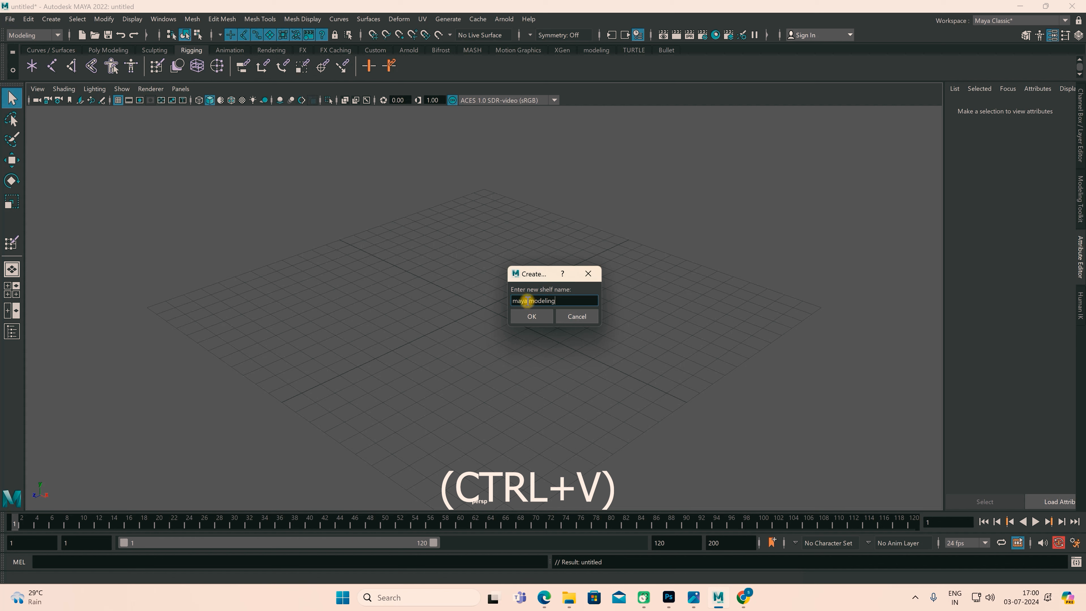
# Change the new shelf's name to BscMayaModeling and create the shelf
pyautogui.click(528, 300)
pyautogui.press('BackSpace')
pyautogui.press('Delete')
pyautogui.write('M')
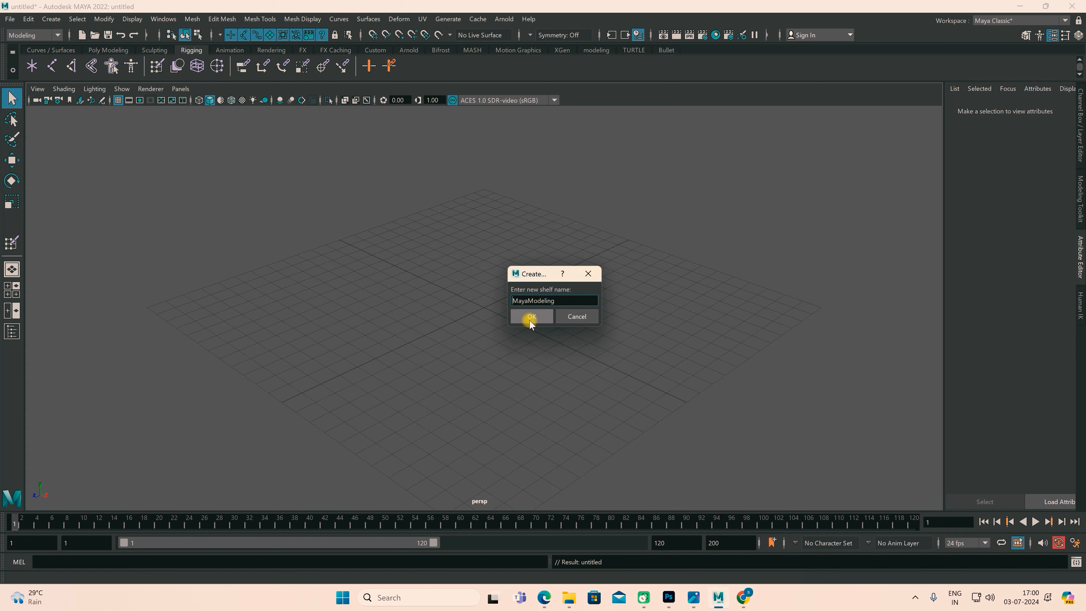
pyautogui.write('Bsc')
pyautogui.click(527, 320)
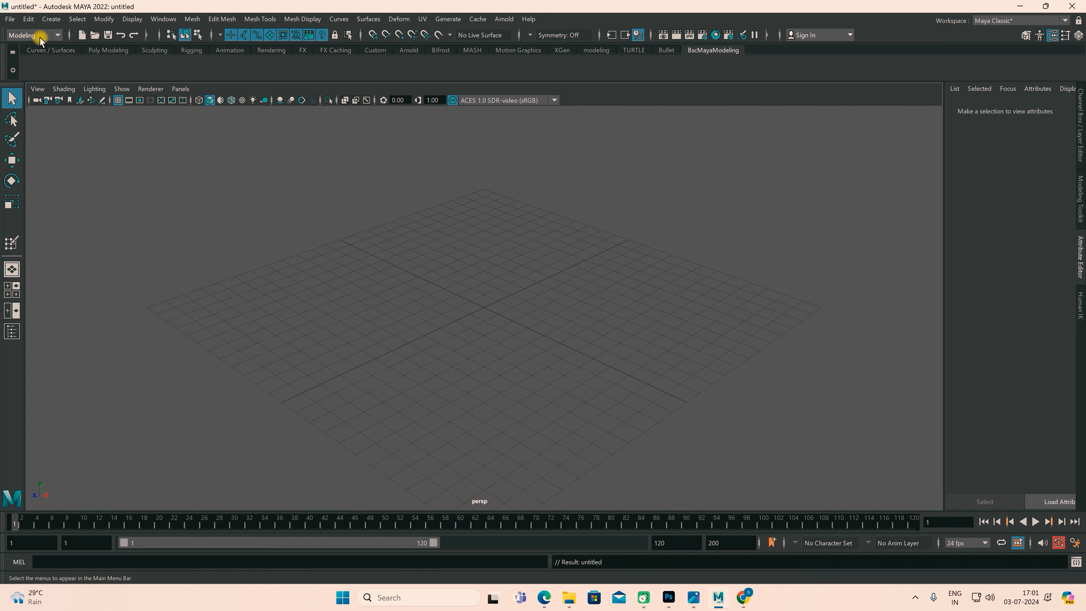
# Add the Center Pivot, Freeze Transformations and Delete by Type History commands to the BscMayaModeling shelf
pyautogui.click(104, 20)
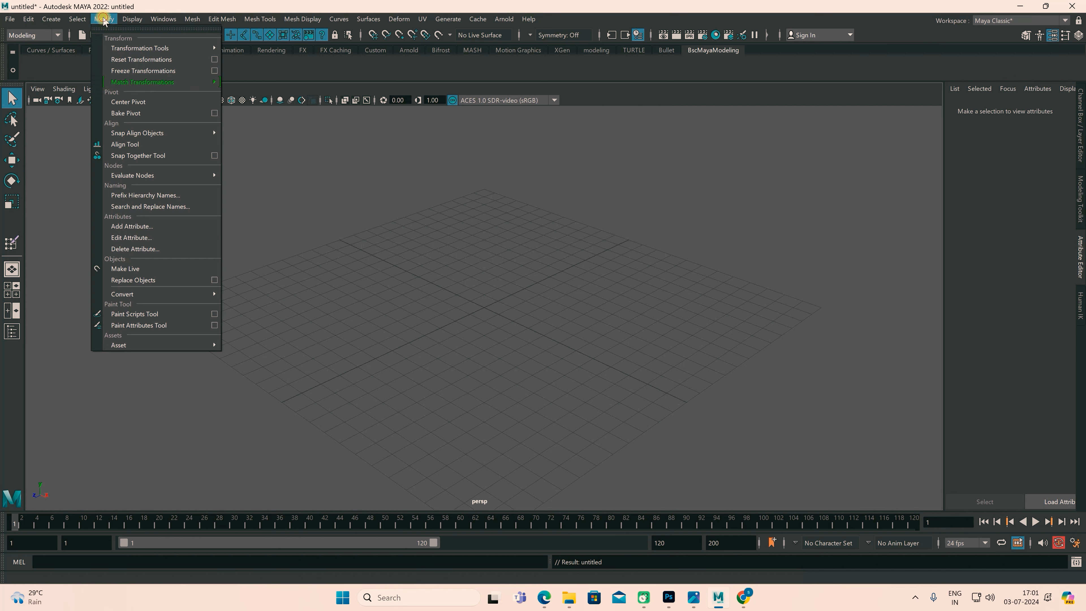
pyautogui.keyDown('ctrl'); pyautogui.keyDown('shift'); pyautogui.click(133, 104); pyautogui.keyUp('shift'); pyautogui.keyUp('ctrl')
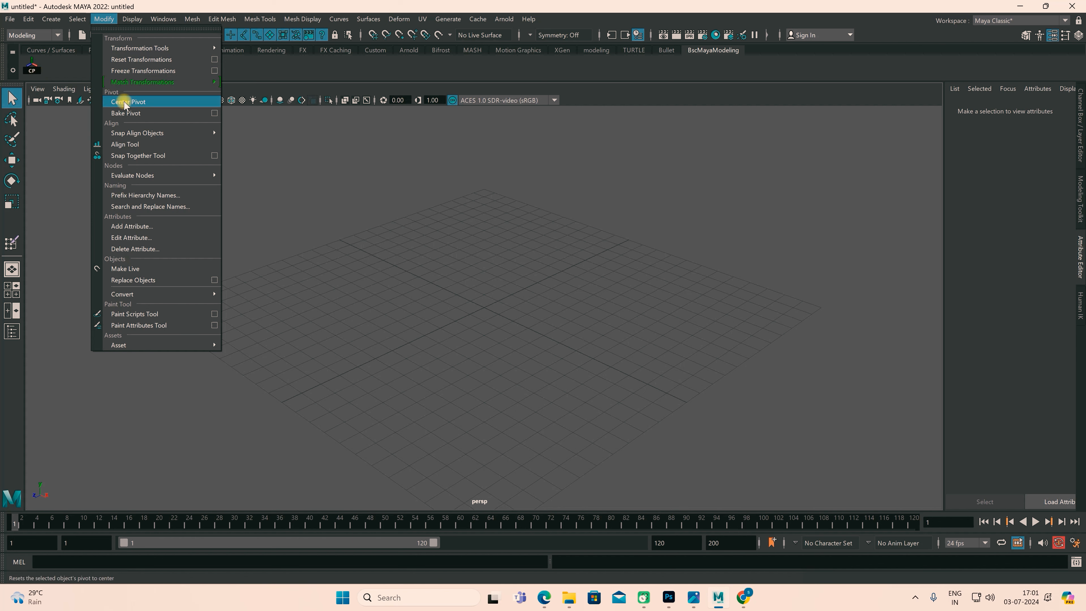
pyautogui.keyDown('ctrl'); pyautogui.keyDown('shift'); pyautogui.click(136, 73); pyautogui.keyUp('shift'); pyautogui.keyUp('ctrl')
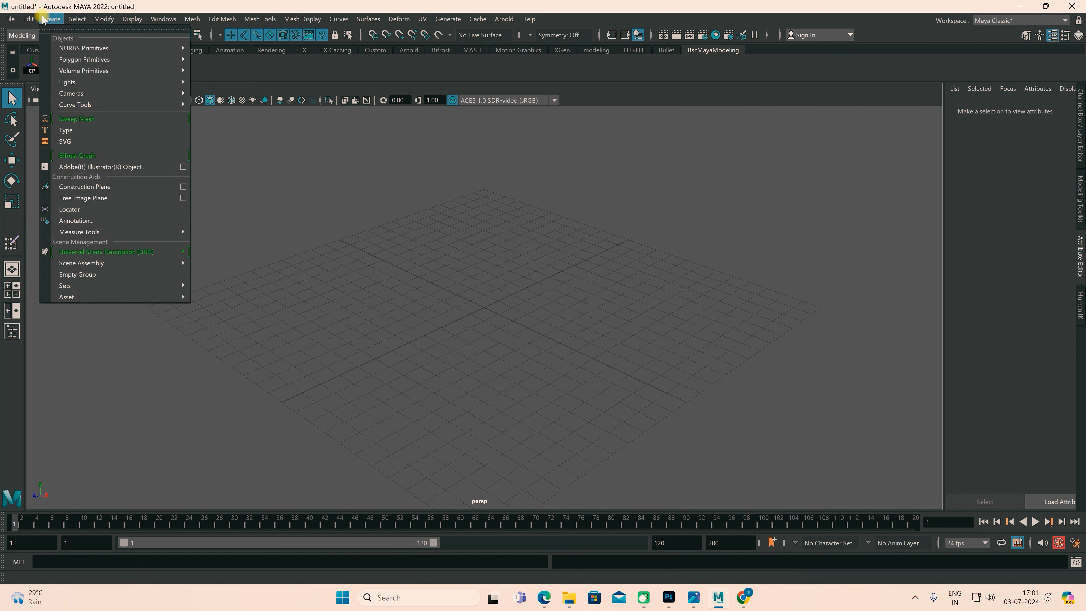
pyautogui.moveTo(30, 18)
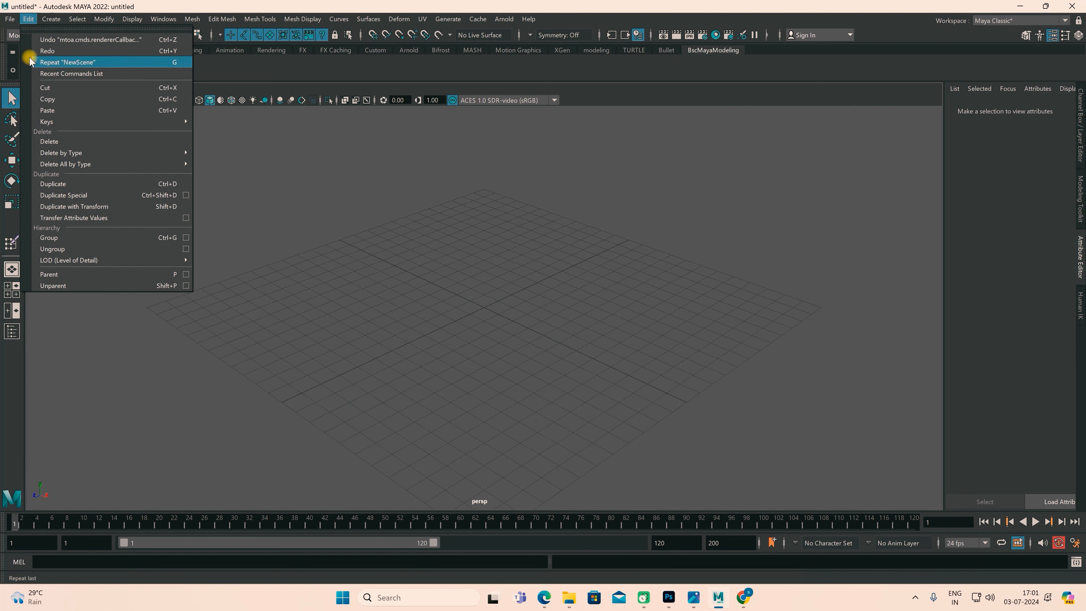
pyautogui.moveTo(57, 154)
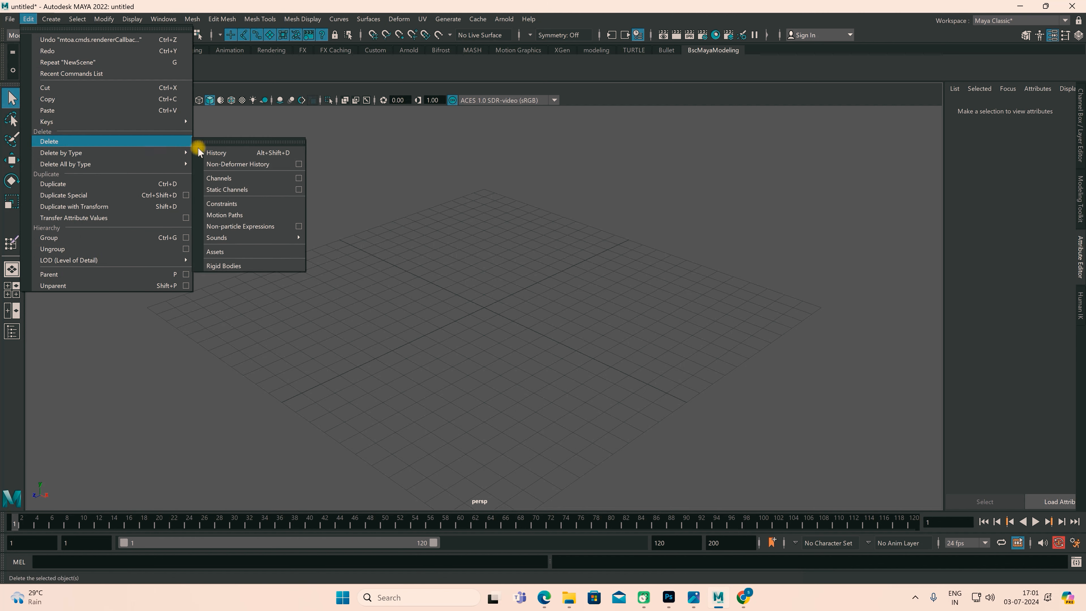
pyautogui.keyDown('ctrl'); pyautogui.keyDown('shift'); pyautogui.click(229, 153); pyautogui.keyUp('shift'); pyautogui.keyUp('ctrl')
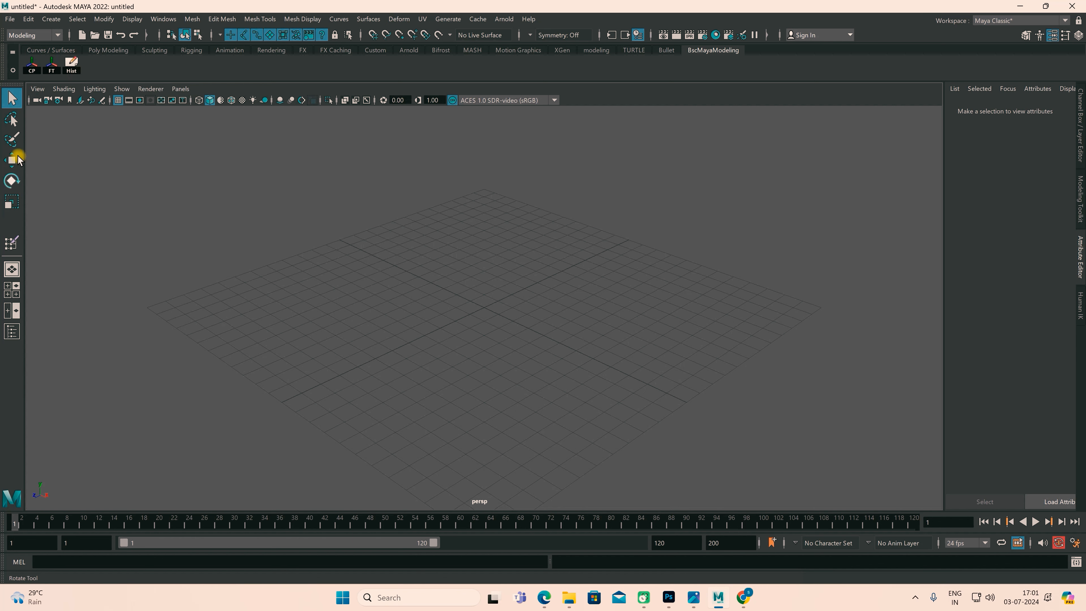
# Create a polygon sphere and move it up about 0.68 units along Y
pyautogui.click(112, 51)
pyautogui.click(38, 72)
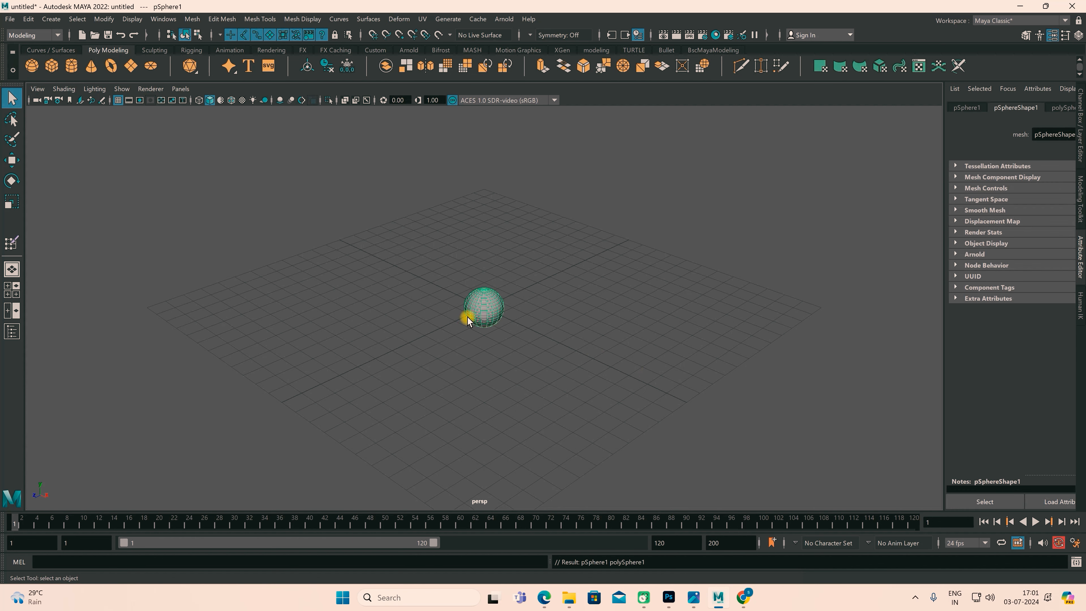
pyautogui.press('w')
pyautogui.moveTo(482, 257)
pyautogui.mouseDown()
pyautogui.moveTo(487, 233)
pyautogui.moveTo(488, 245)
pyautogui.mouseUp()
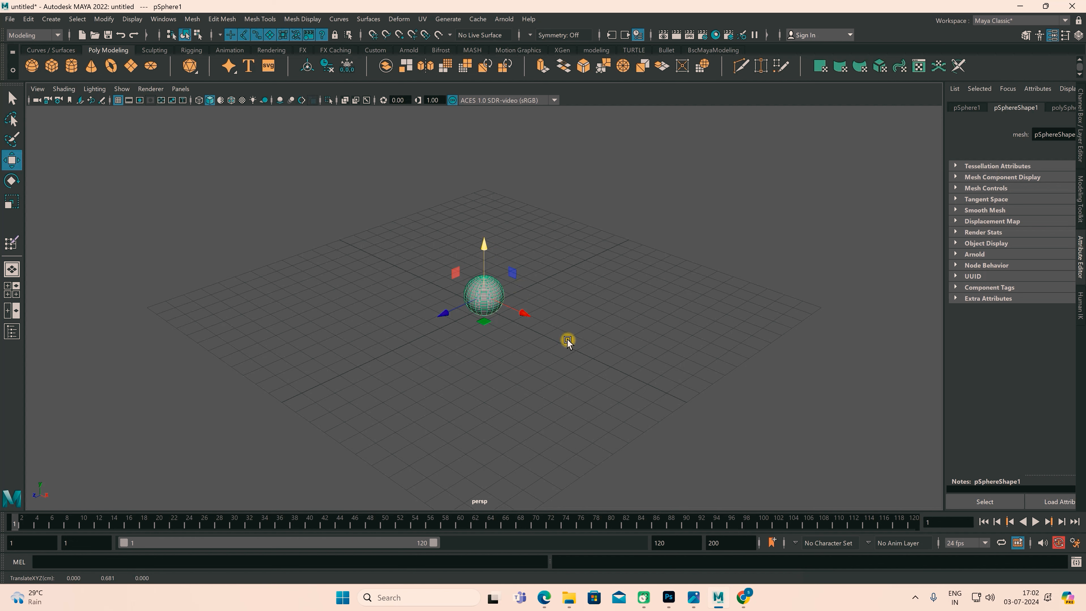
# Move the sphere's pivot away from it along X and try rotating the sphere around the offset pivot
pyautogui.moveTo(525, 314); pyautogui.dragTo(641, 371)
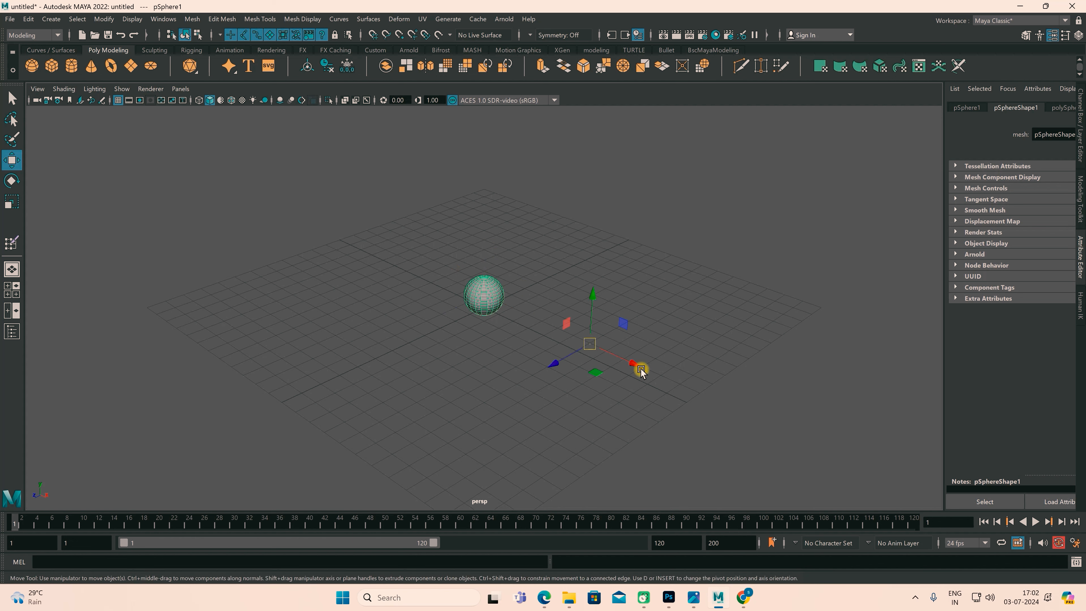
pyautogui.press('e')
pyautogui.moveTo(577, 353)
pyautogui.mouseDown()
pyautogui.moveTo(632, 353)
pyautogui.moveTo(553, 311)
pyautogui.moveTo(595, 364)
pyautogui.mouseUp()
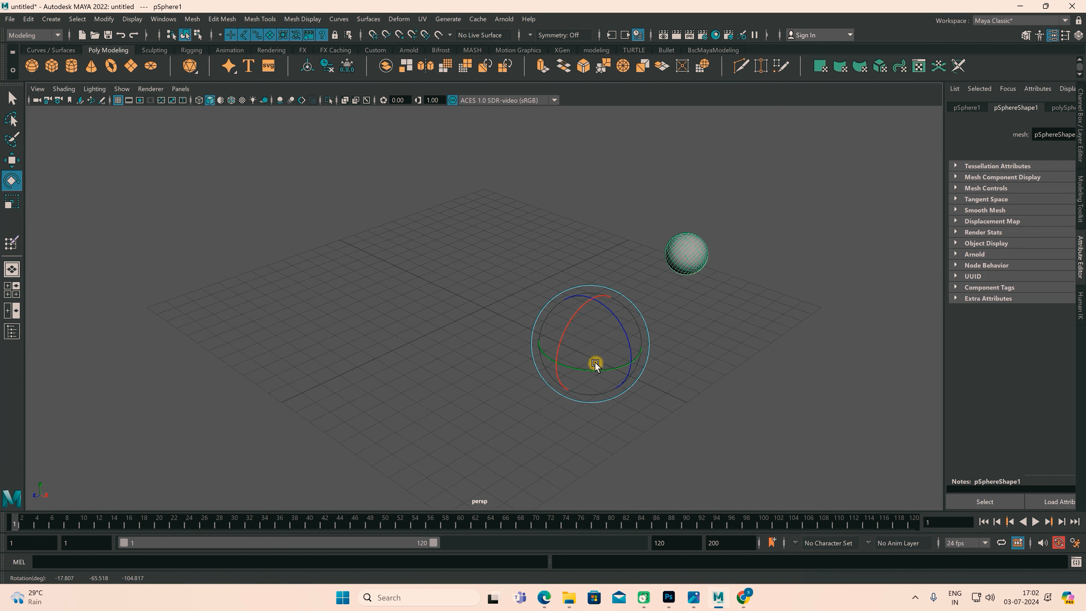
pyautogui.hotkey('ctrl', 'z')
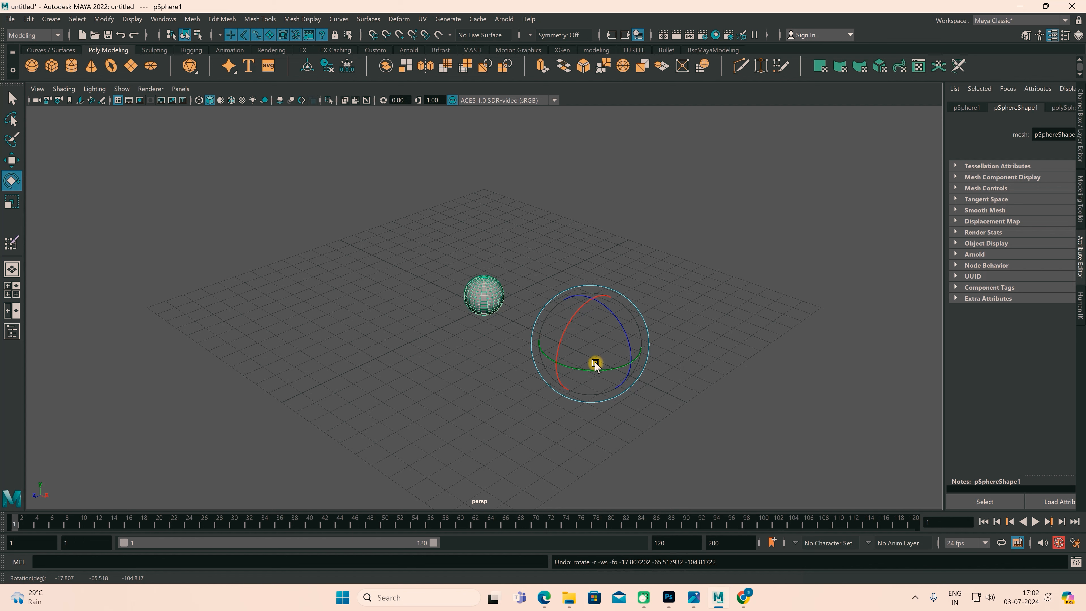
# Recenter the sphere's pivot using the Center Pivot command on the BscMayaModeling shelf
pyautogui.press('w')
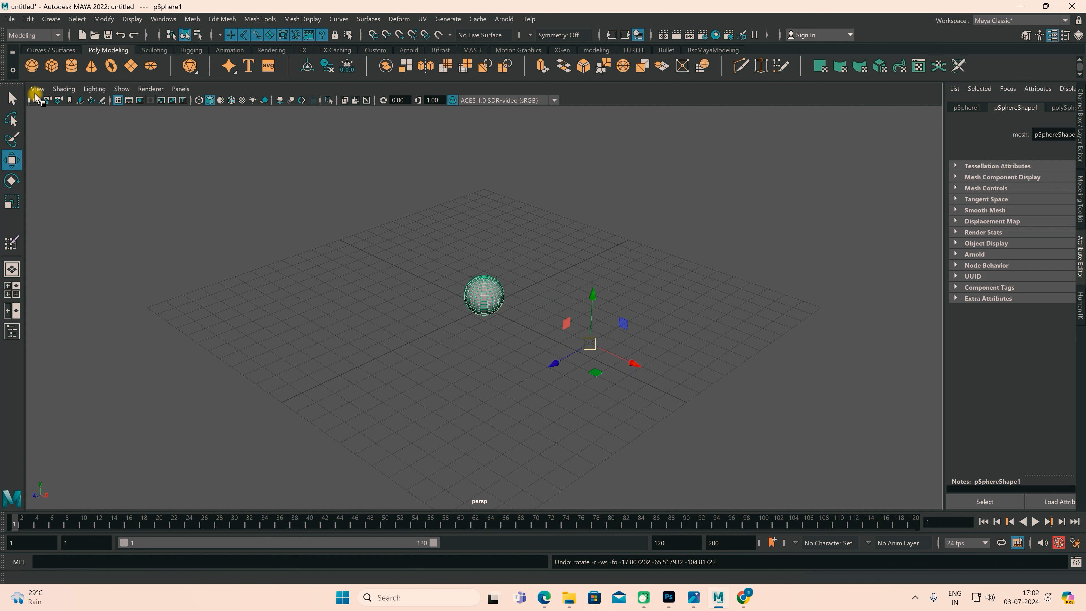
pyautogui.click(727, 52)
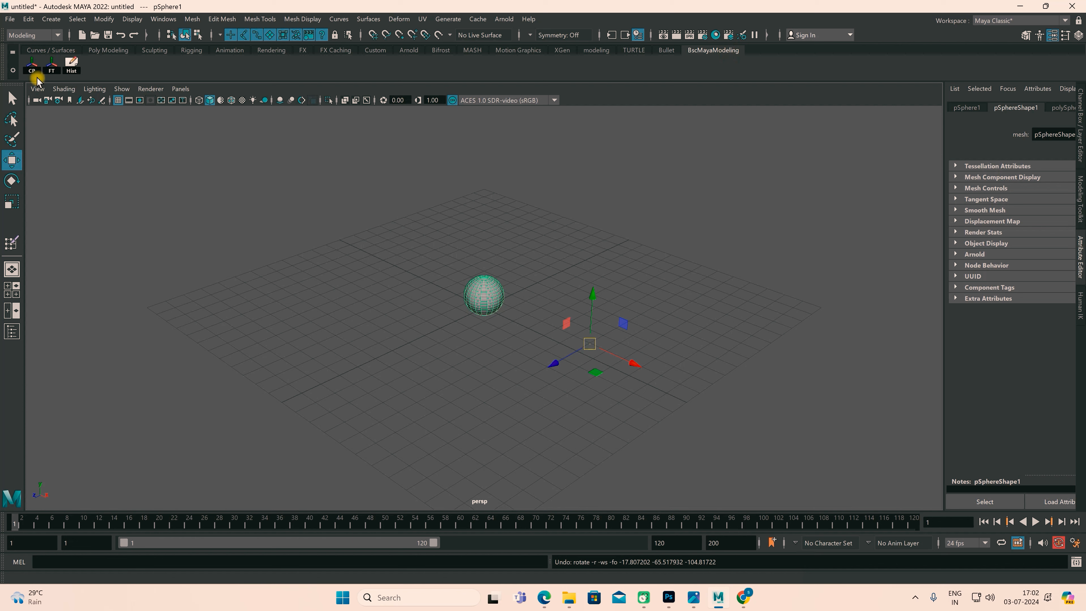
pyautogui.click(33, 71)
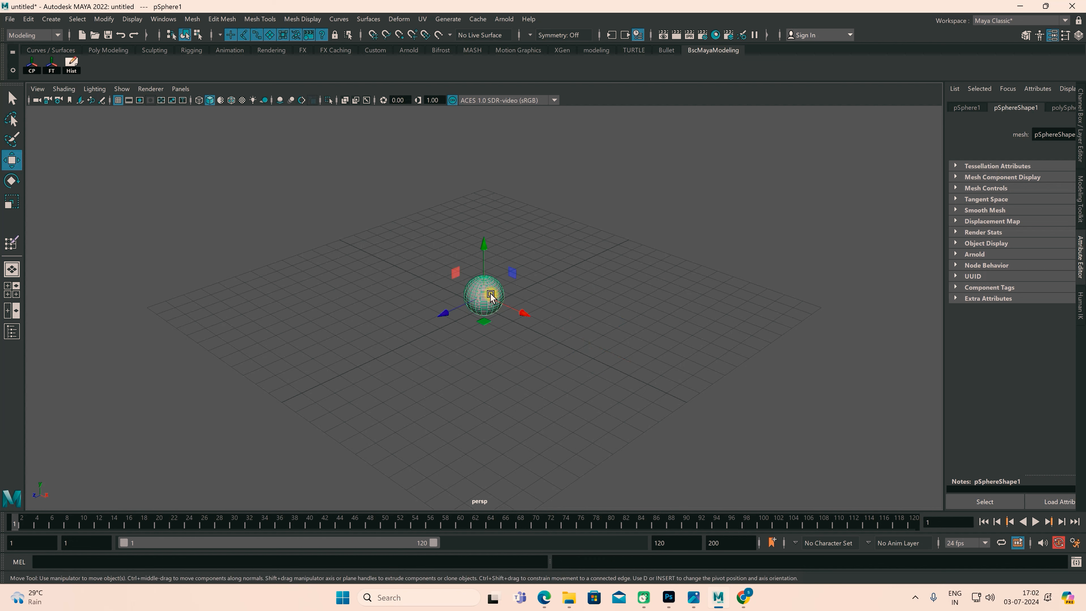
# Move the sphere to about X 10.6, Z -10 and freeze its transformations with the custom shelf command, showing its channel values
pyautogui.moveTo(523, 312); pyautogui.dragTo(703, 427)
pyautogui.moveTo(630, 402); pyautogui.dragTo(779, 348)
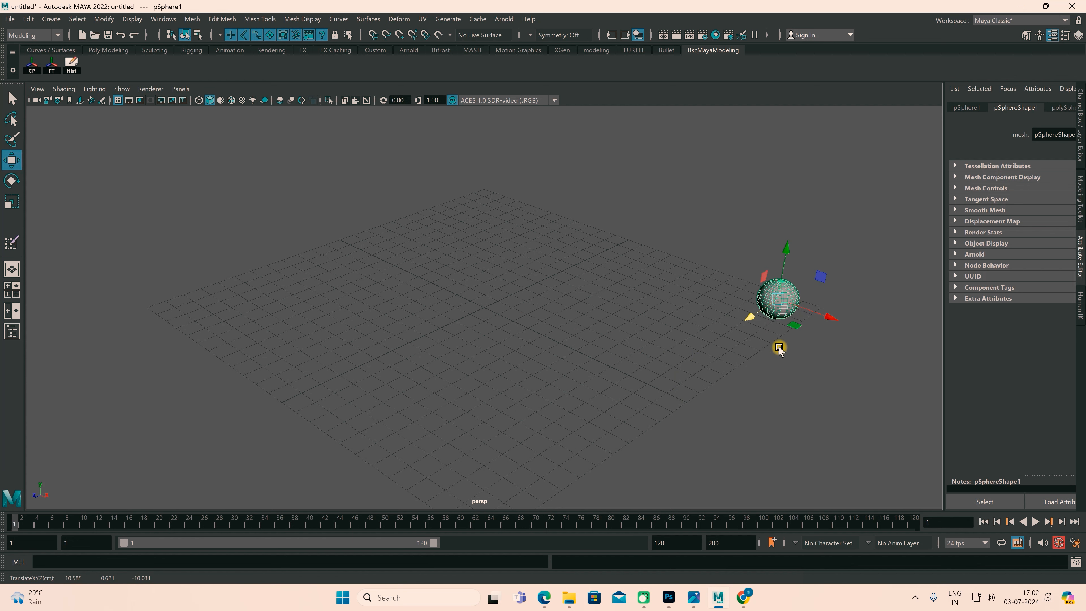
pyautogui.hotkey('ctrl', 'a')
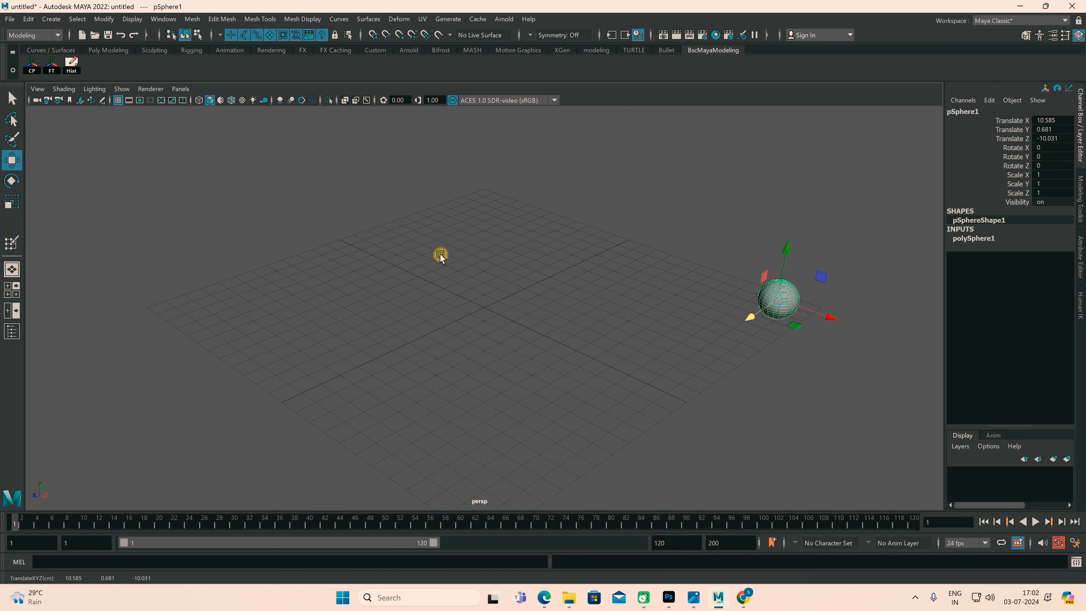
pyautogui.click(52, 64)
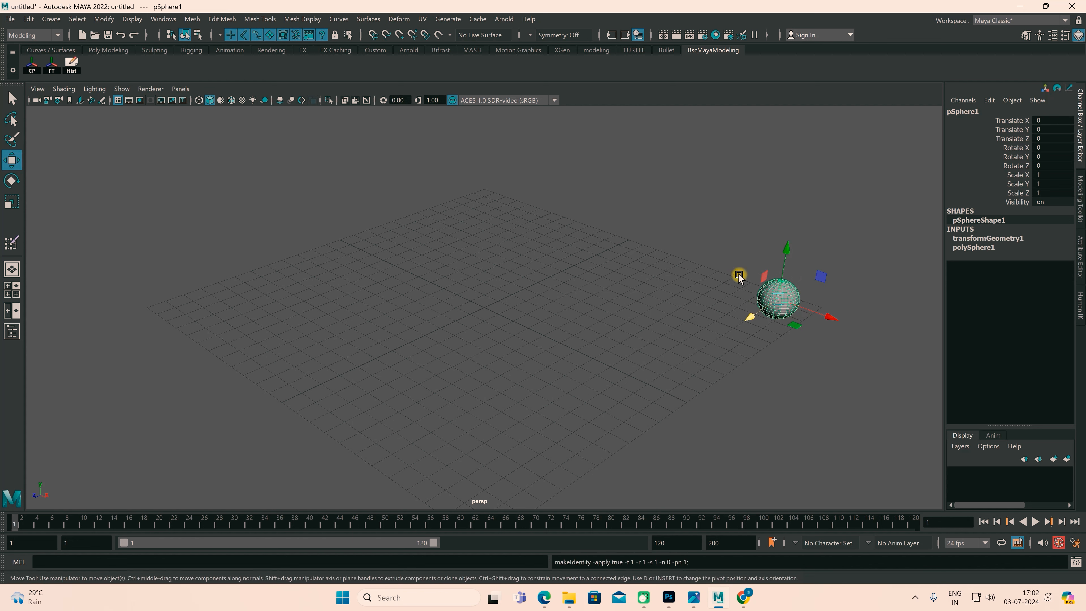
# Move the frozen sphere to about Translate X -16.1, Y 7.3 and Z 17.3
pyautogui.moveTo(831, 317); pyautogui.dragTo(459, 219)
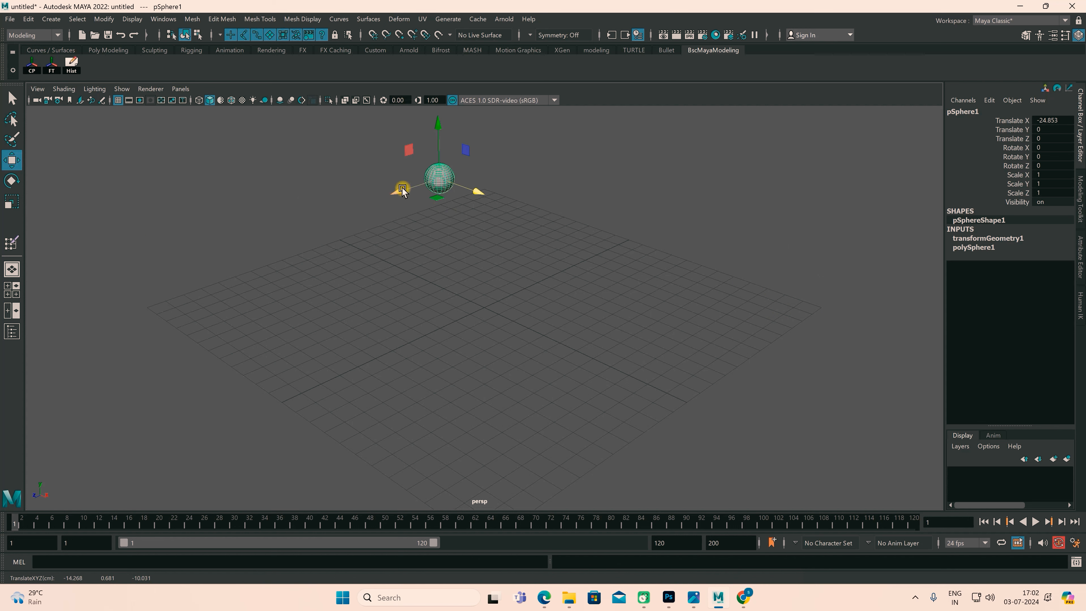
pyautogui.moveTo(401, 189); pyautogui.dragTo(136, 241)
pyautogui.moveTo(232, 269); pyautogui.dragTo(299, 376)
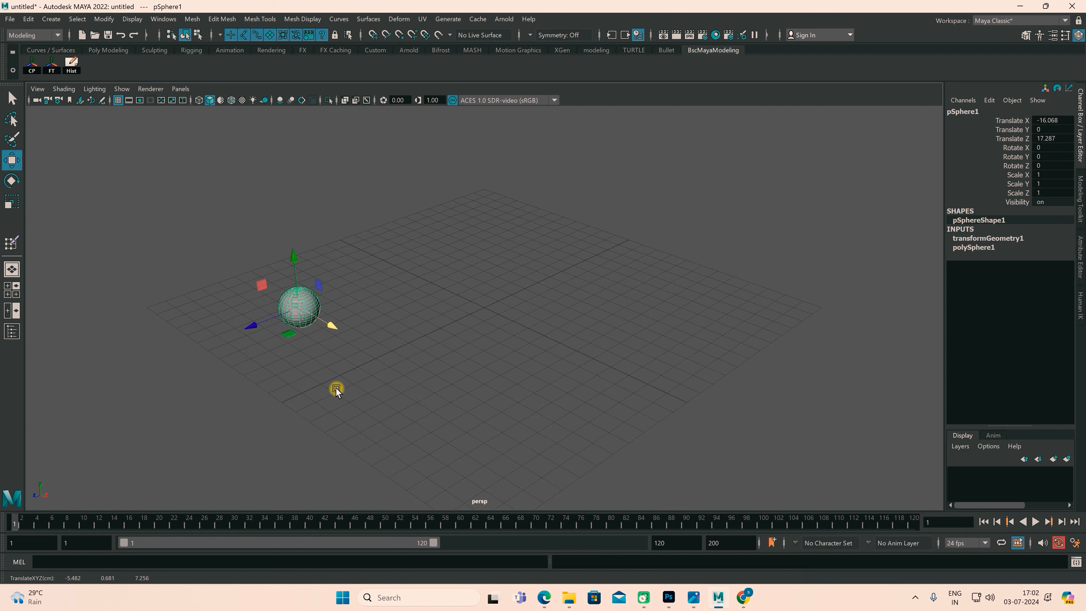
pyautogui.moveTo(296, 259); pyautogui.dragTo(320, 106)
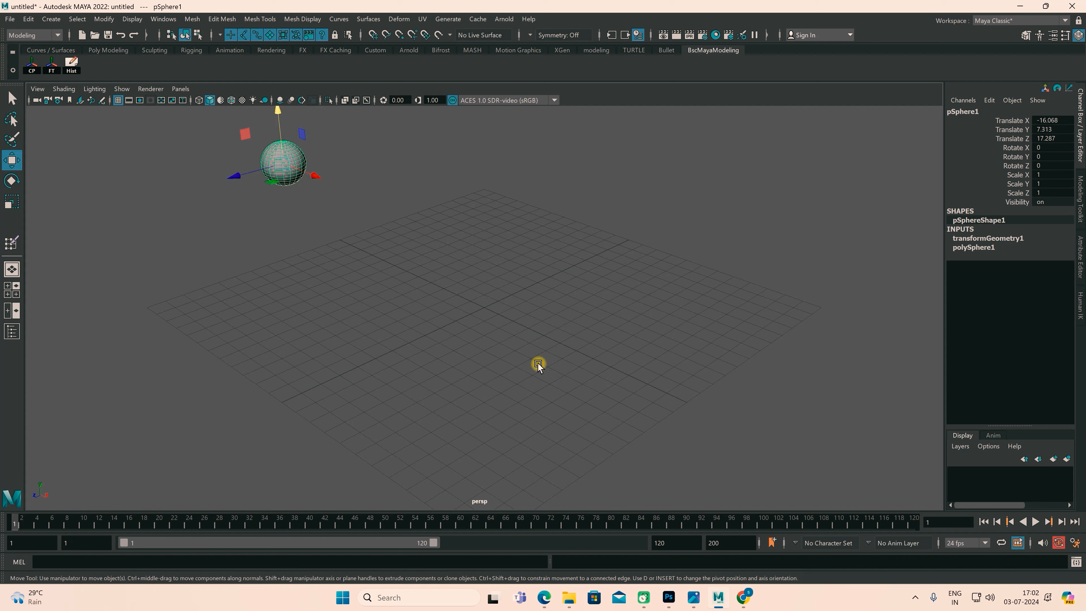
# Set the sphere's Translate X, Y and Z to 0 and deselect it
pyautogui.moveTo(1064, 118); pyautogui.dragTo(1071, 136)
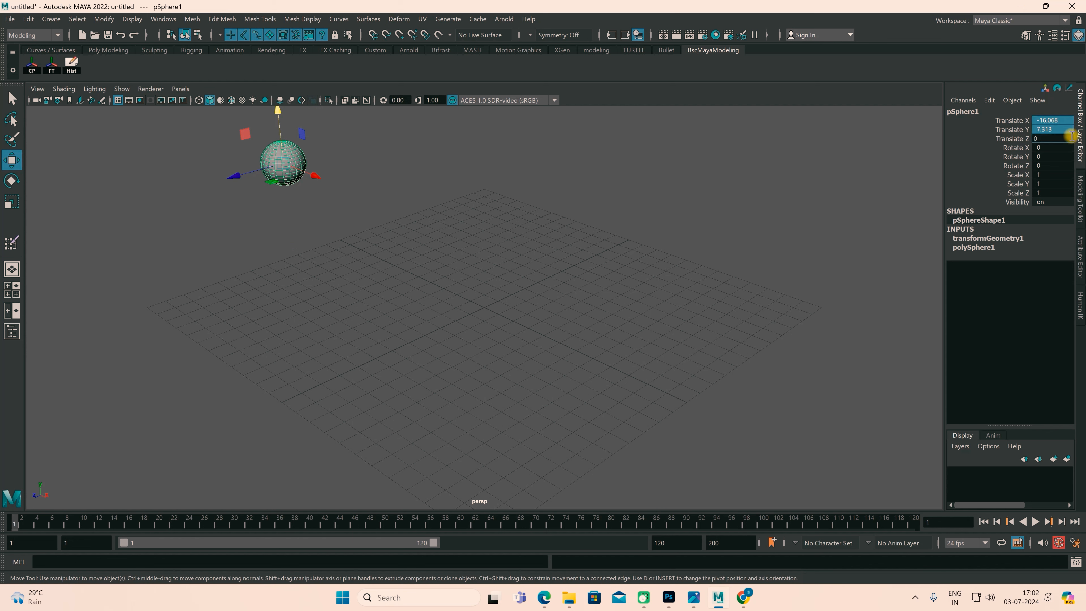
pyautogui.write('0')
pyautogui.press('Return')
pyautogui.click(799, 347)
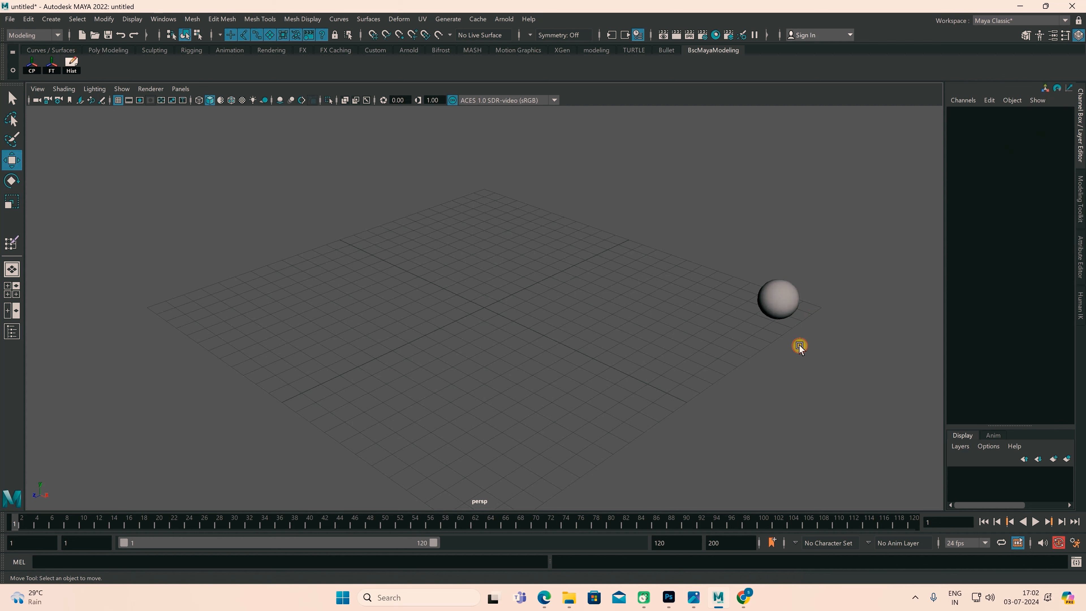
# Move the sphere back near the grid center, to about Translate X -10.3 and Z 9.9
pyautogui.click(795, 300)
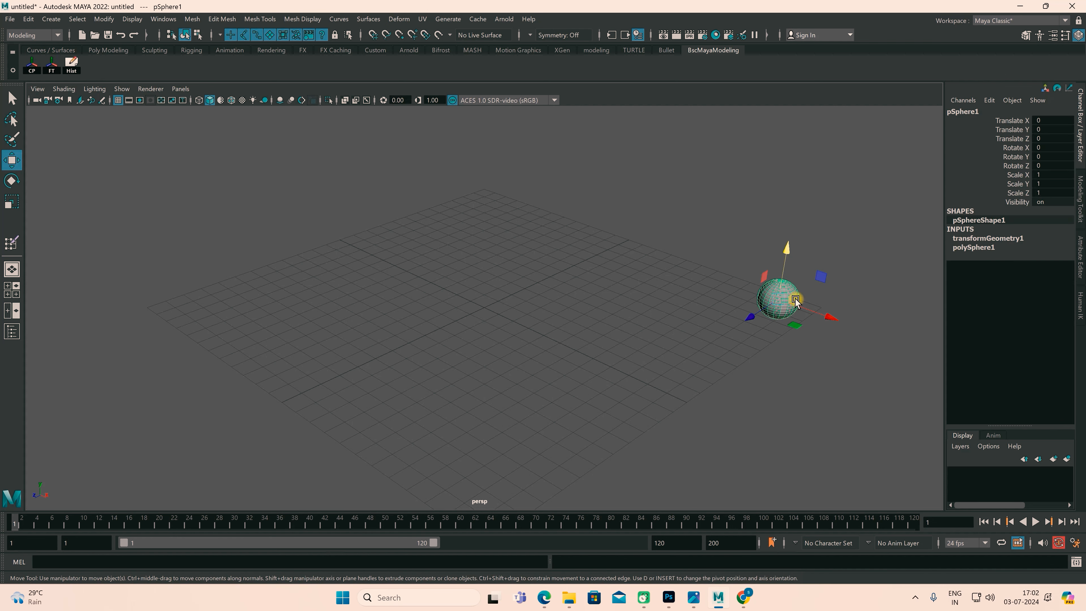
pyautogui.moveTo(833, 317); pyautogui.dragTo(654, 266)
pyautogui.moveTo(575, 255); pyautogui.dragTo(428, 295)
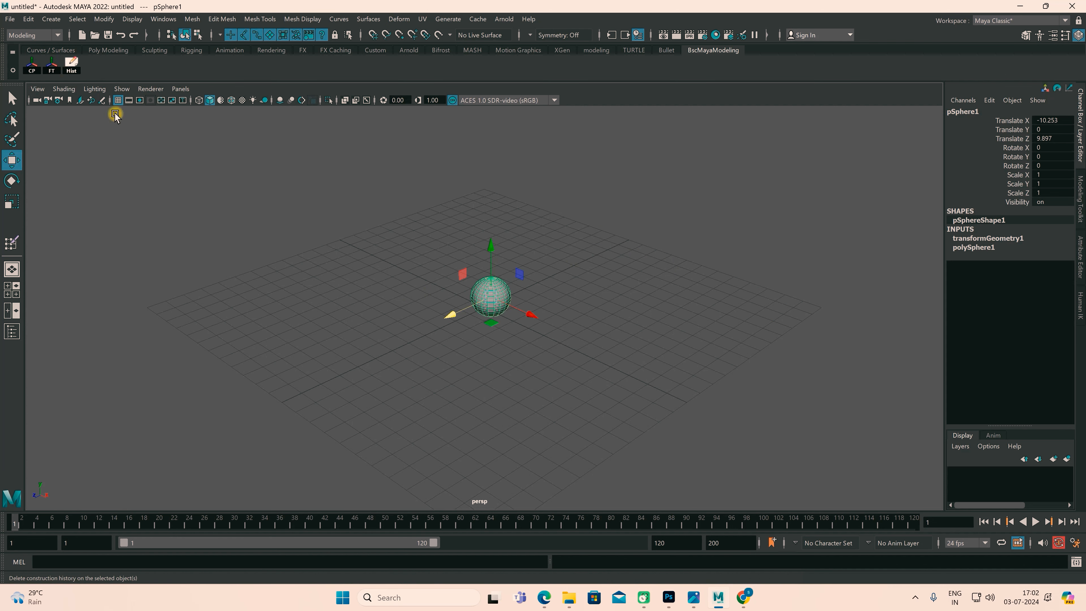
# Switch the sphere to face selection and select one full ring of faces near its top
pyautogui.scroll(6, 498, 310)
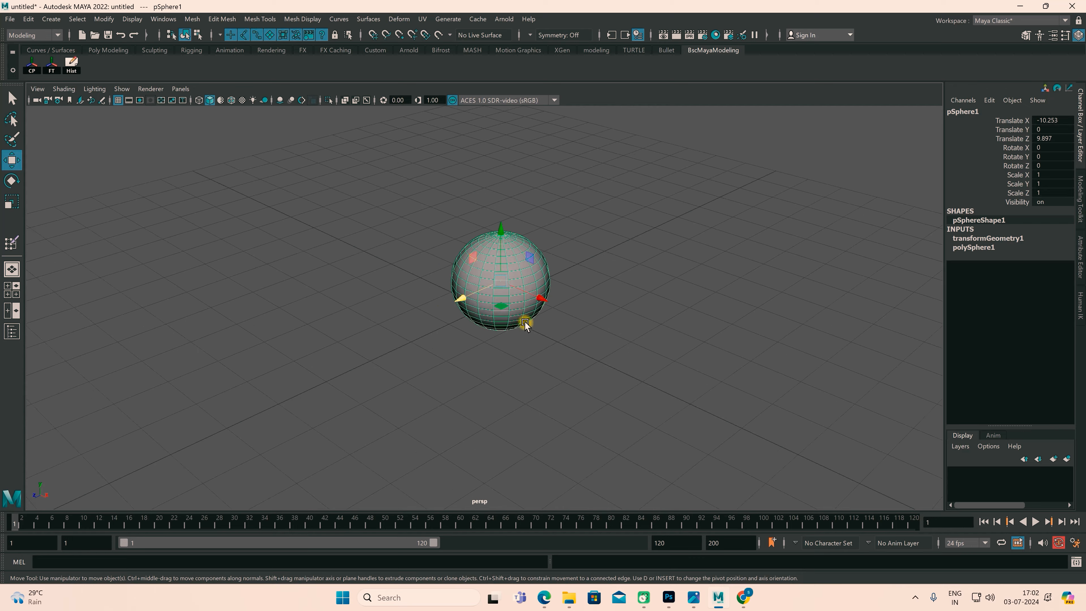
pyautogui.scroll(2, 526, 324)
pyautogui.keyDown('alt'); pyautogui.moveTo(584, 317); pyautogui.dragTo(554, 371, button='middle'); pyautogui.keyUp('alt')
pyautogui.keyDown('alt'); pyautogui.moveTo(545, 361); pyautogui.dragTo(492, 372); pyautogui.keyUp('alt')
pyautogui.moveTo(447, 296); pyautogui.dragTo(453, 328, button='right')
pyautogui.moveTo(432, 317); pyautogui.dragTo(460, 303)
pyautogui.keyDown('shift'); pyautogui.doubleClick(469, 301); pyautogui.keyUp('shift')
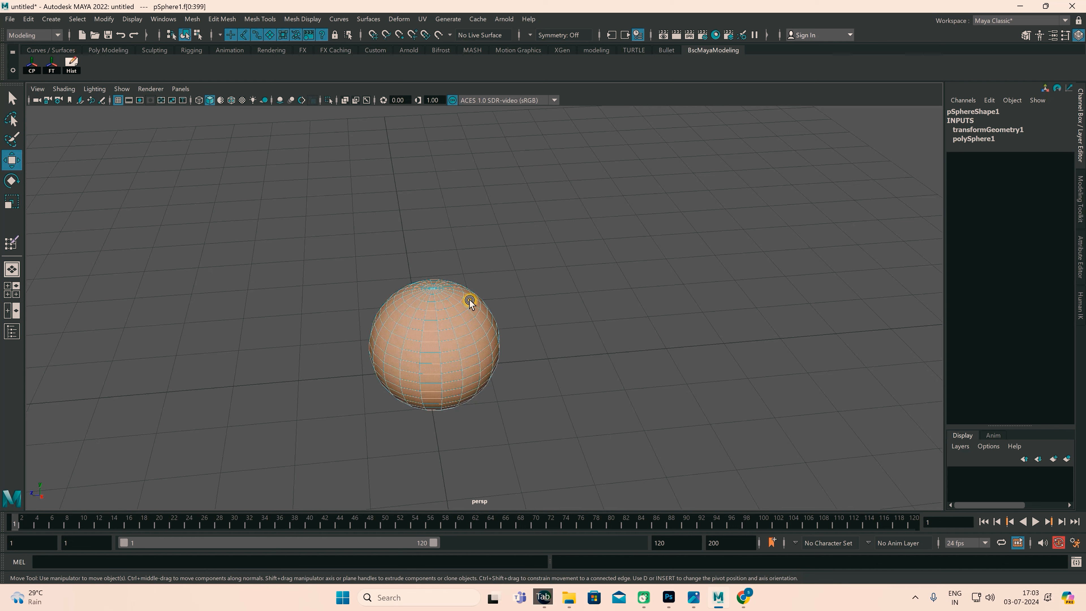
pyautogui.click(448, 311)
pyautogui.keyDown('shift'); pyautogui.click(462, 311); pyautogui.keyUp('shift')
pyautogui.keyDown('shift'); pyautogui.doubleClick(463, 312); pyautogui.keyUp('shift')
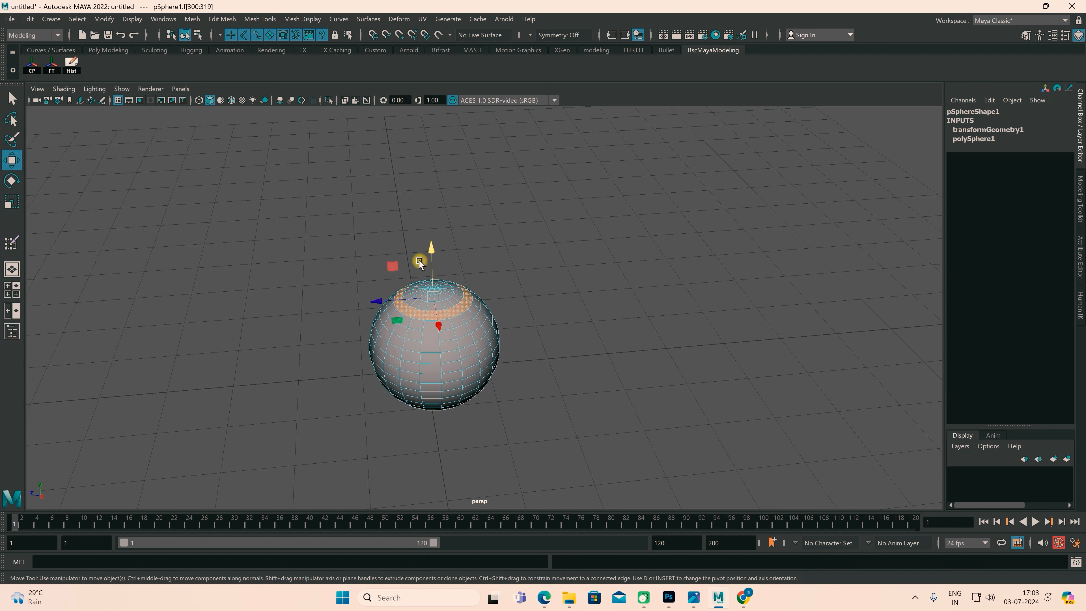
# Extrude the selected face ring upward twice to form a neck and scale the new rim outward
pyautogui.keyDown('shift'); pyautogui.moveTo(419, 264); pyautogui.dragTo(429, 278); pyautogui.keyUp('shift')
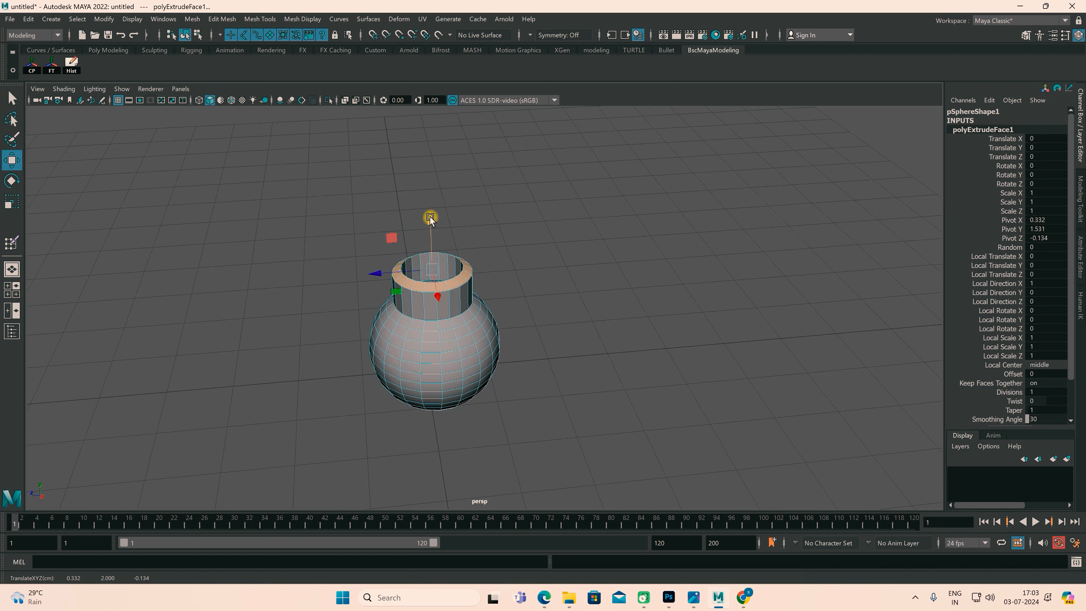
pyautogui.keyDown('shift'); pyautogui.moveTo(430, 219); pyautogui.dragTo(433, 206); pyautogui.keyUp('shift')
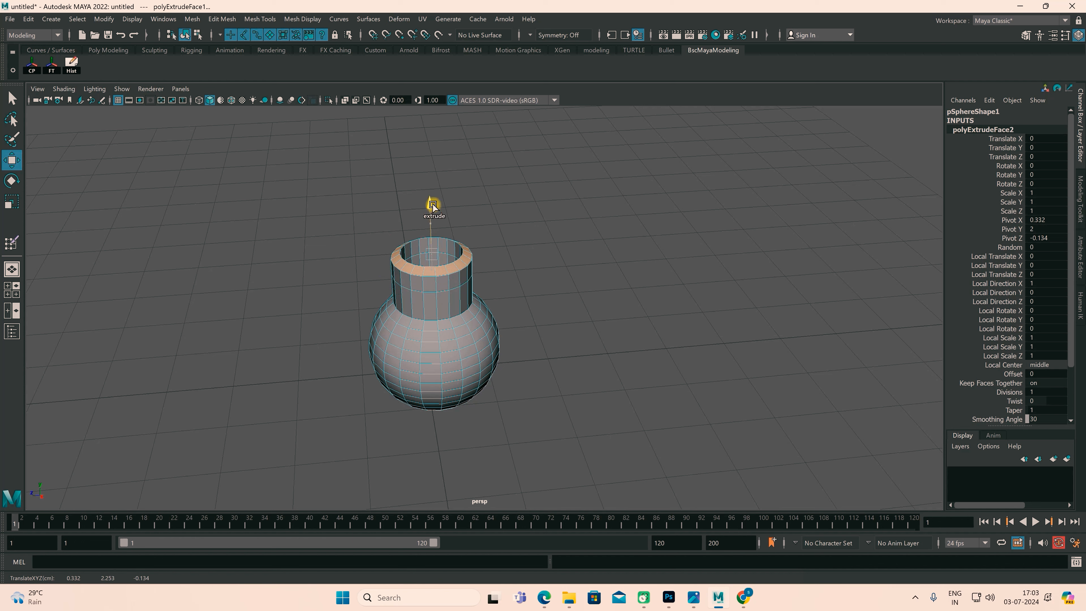
pyautogui.press('r')
pyautogui.moveTo(431, 254); pyautogui.dragTo(463, 266)
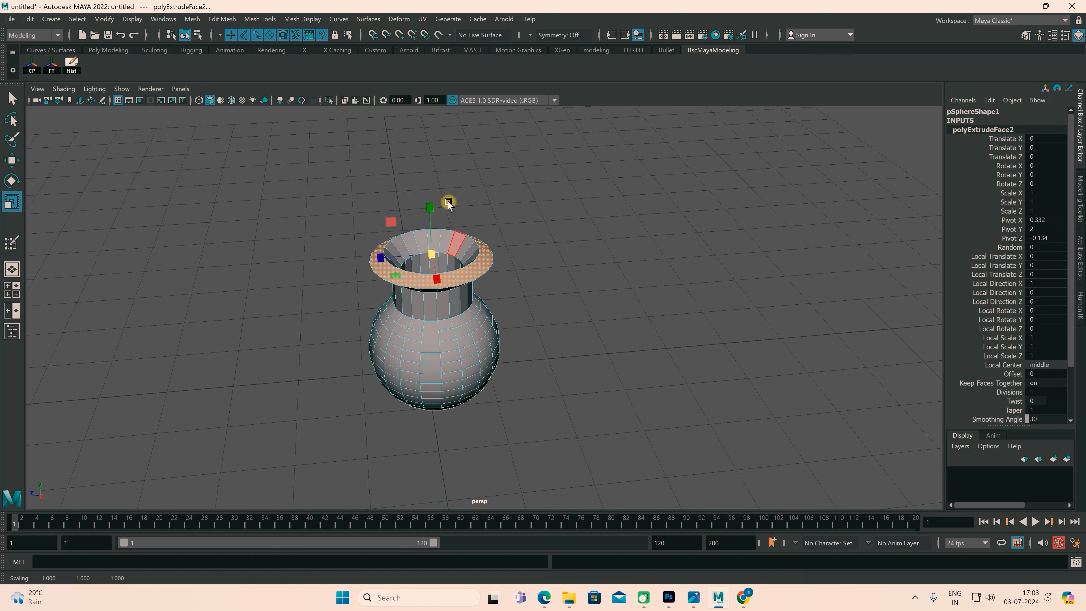
# Extrude the widened rim upward once more to about Y 2.59, forming an upright collar
pyautogui.press('w')
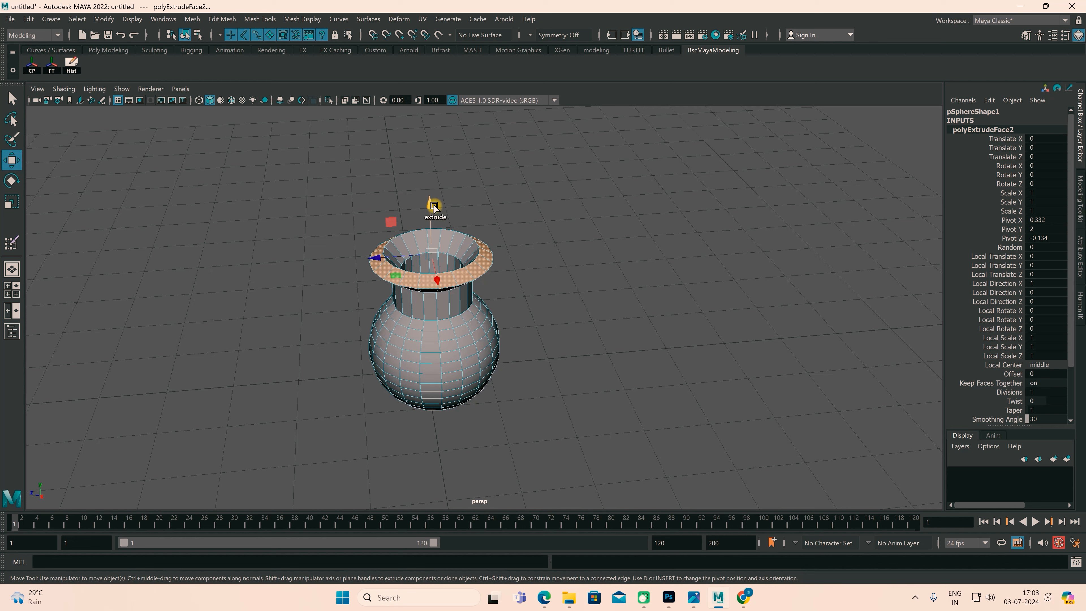
pyautogui.keyDown('shift'); pyautogui.moveTo(434, 207); pyautogui.dragTo(432, 186); pyautogui.keyUp('shift')
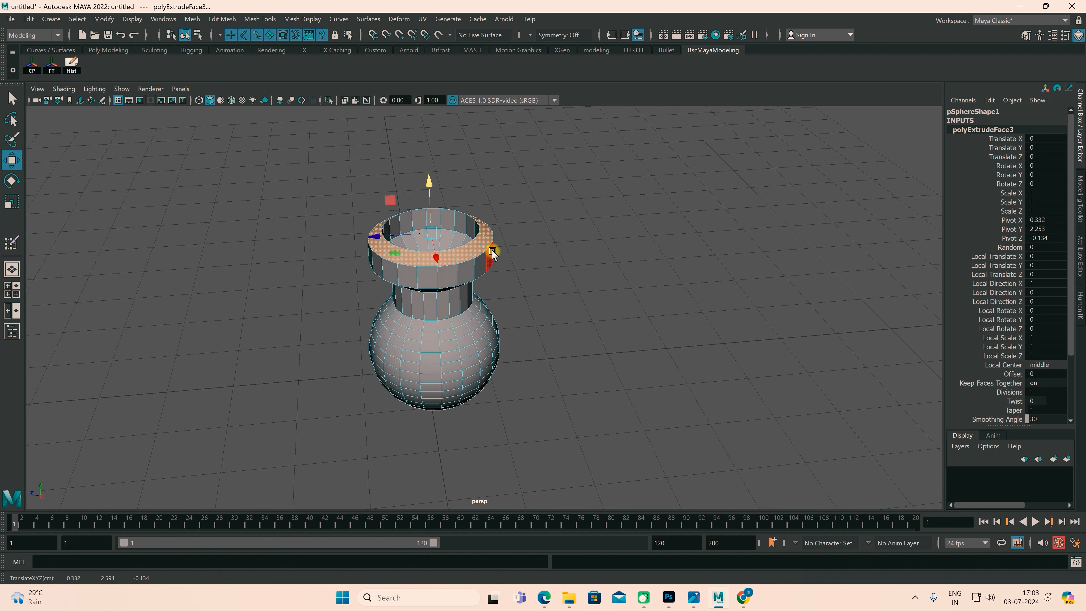
pyautogui.press('r')
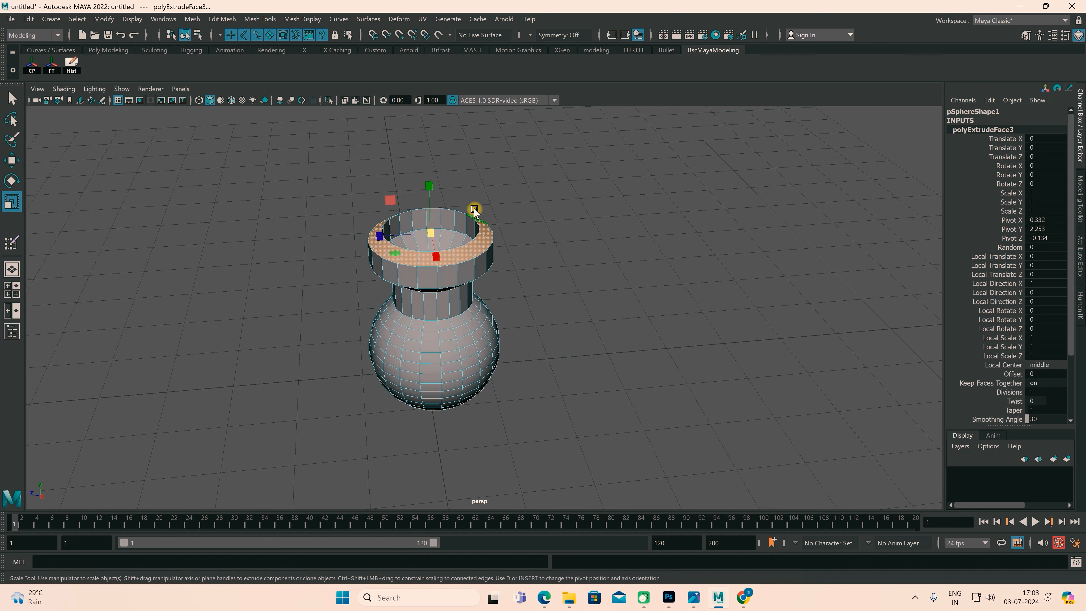
pyautogui.click(435, 284)
pyautogui.hotkey('ctrl', 'z')
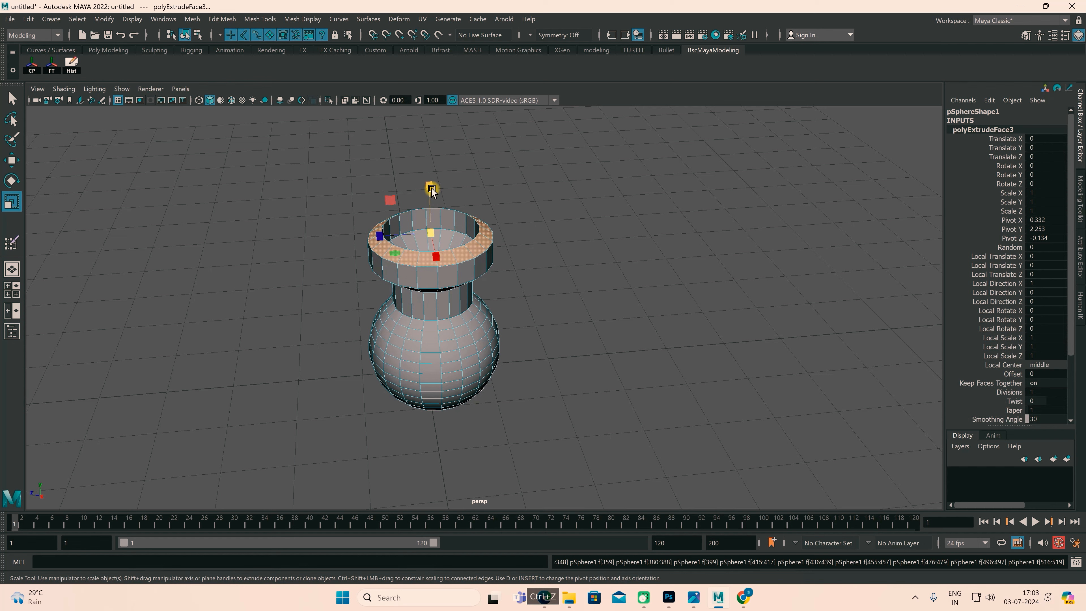
# Return to object mode, select the vase-shaped mesh and raise it to about 0.42 in Translate Y
pyautogui.keyDown('alt'); pyautogui.moveTo(461, 368); pyautogui.dragTo(502, 364); pyautogui.keyUp('alt')
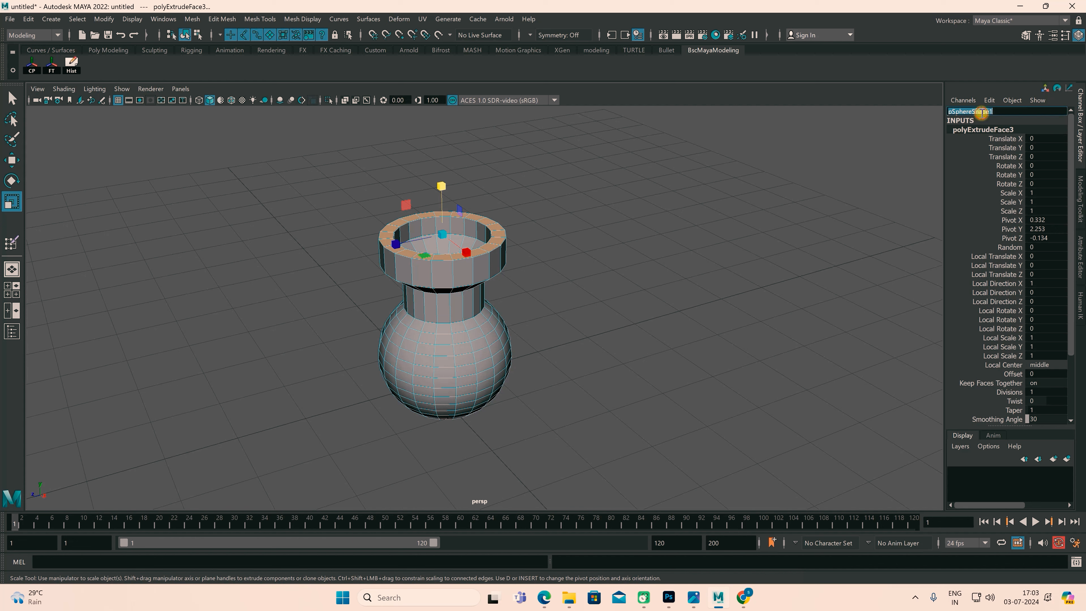
pyautogui.click(12, 160)
pyautogui.moveTo(478, 347); pyautogui.dragTo(529, 280, button='right')
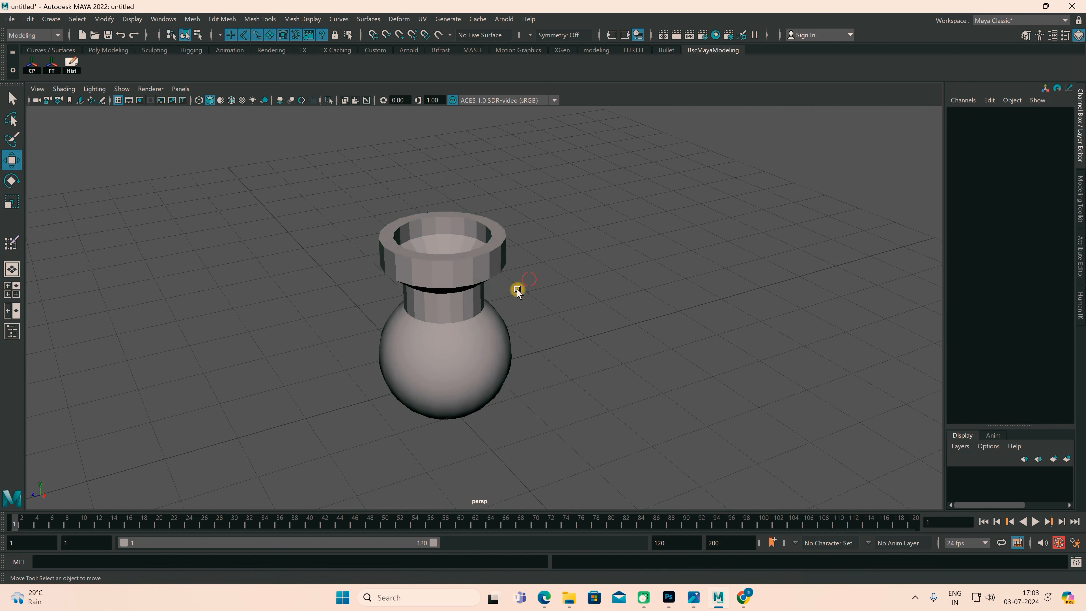
pyautogui.click(484, 330)
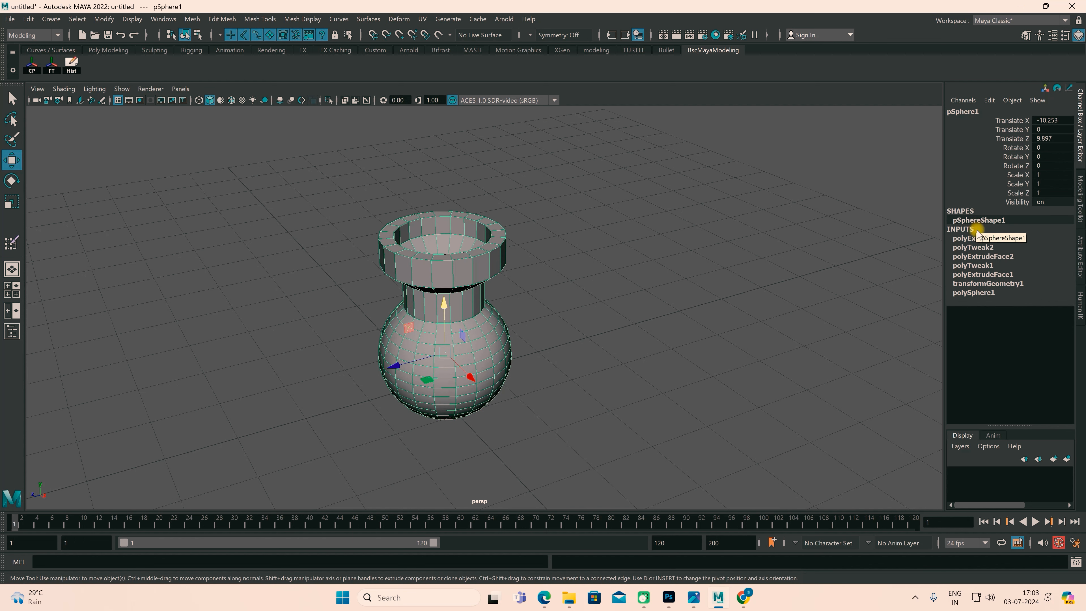
pyautogui.keyDown('alt'); pyautogui.moveTo(692, 401); pyautogui.dragTo(472, 339); pyautogui.keyUp('alt')
pyautogui.moveTo(476, 291); pyautogui.dragTo(487, 264)
pyautogui.keyDown('alt'); pyautogui.moveTo(567, 294); pyautogui.dragTo(559, 228); pyautogui.keyUp('alt')
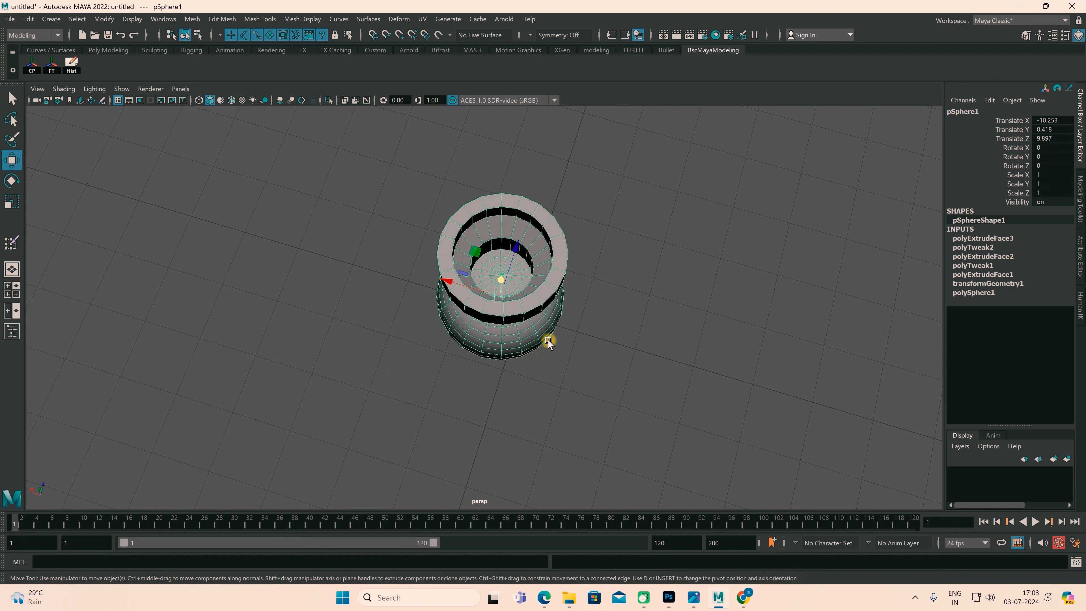
pyautogui.keyDown('alt'); pyautogui.moveTo(548, 343); pyautogui.dragTo(562, 320); pyautogui.keyUp('alt')
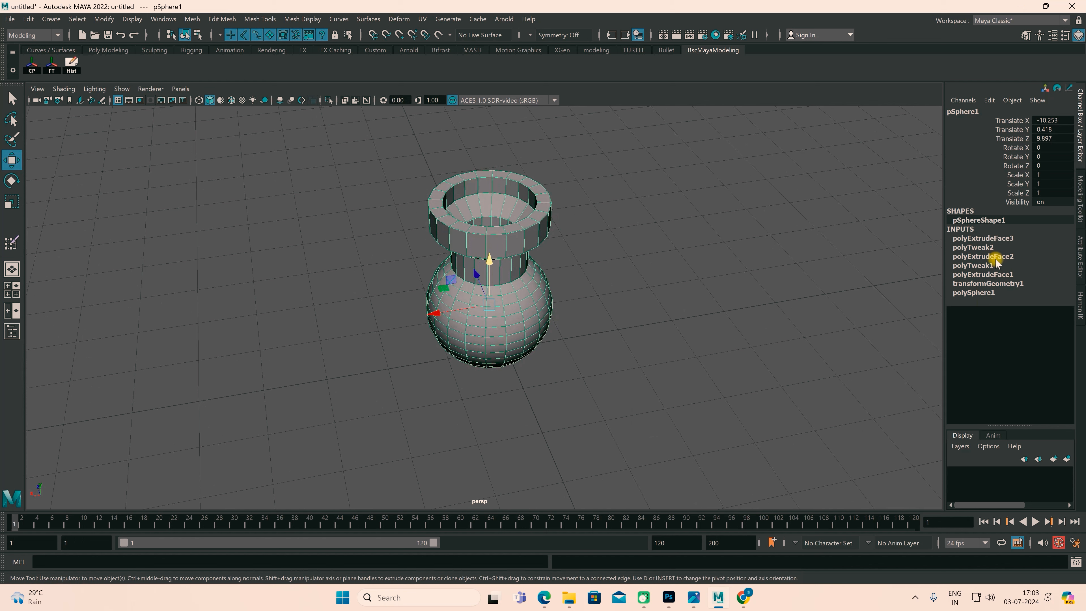
# Delete the vase's construction history with the History command on the BscMayaModeling shelf and deselect the vase
pyautogui.click(72, 65)
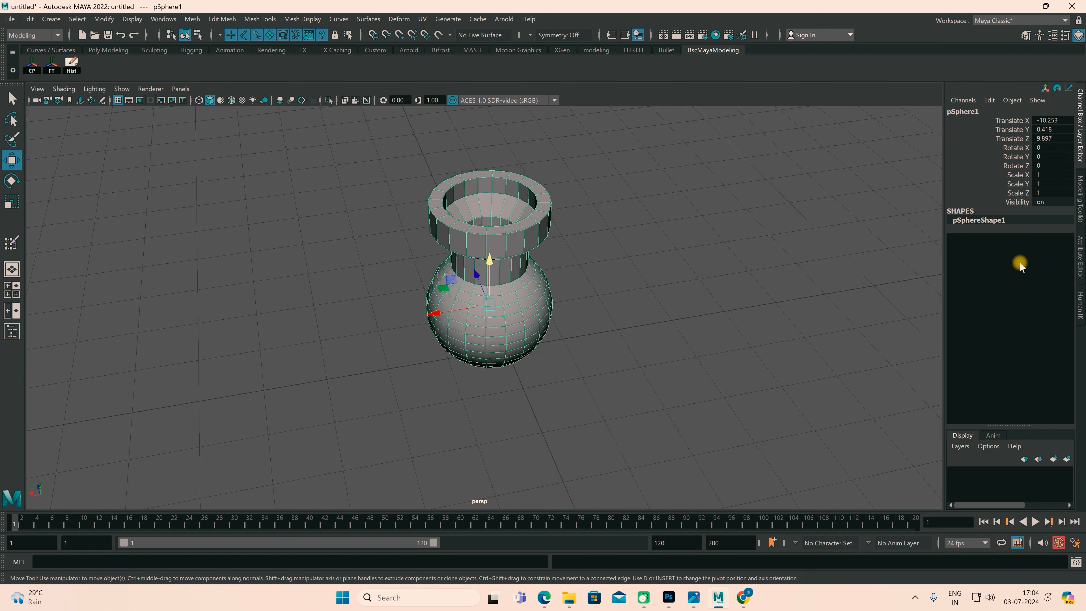
pyautogui.keyDown('alt'); pyautogui.moveTo(513, 348); pyautogui.dragTo(676, 287); pyautogui.keyUp('alt')
pyautogui.click(630, 335)
pyautogui.keyDown('alt'); pyautogui.moveTo(630, 334); pyautogui.dragTo(504, 361); pyautogui.keyUp('alt')
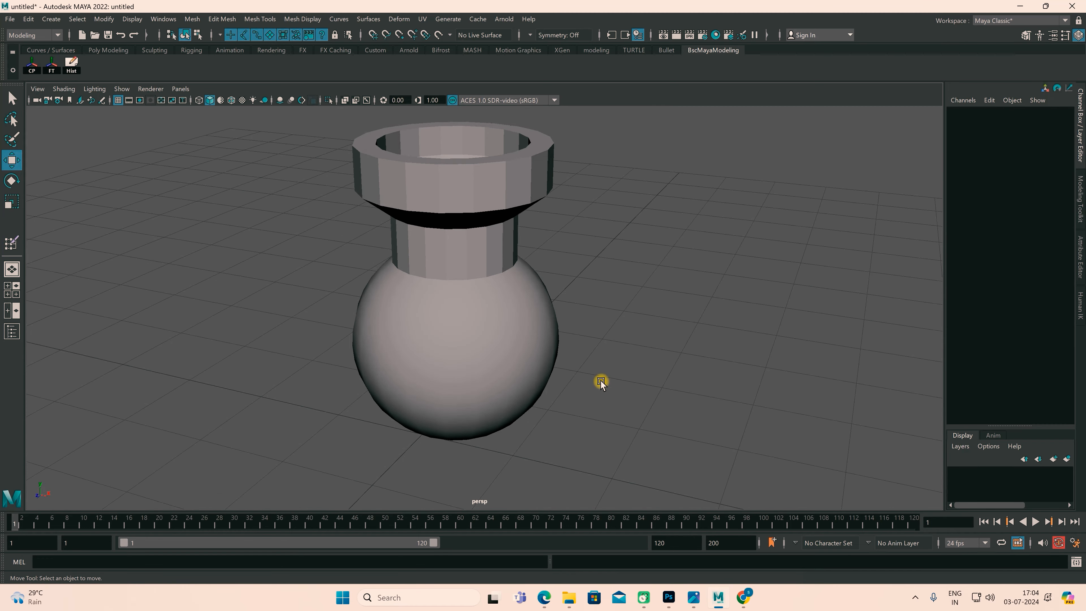
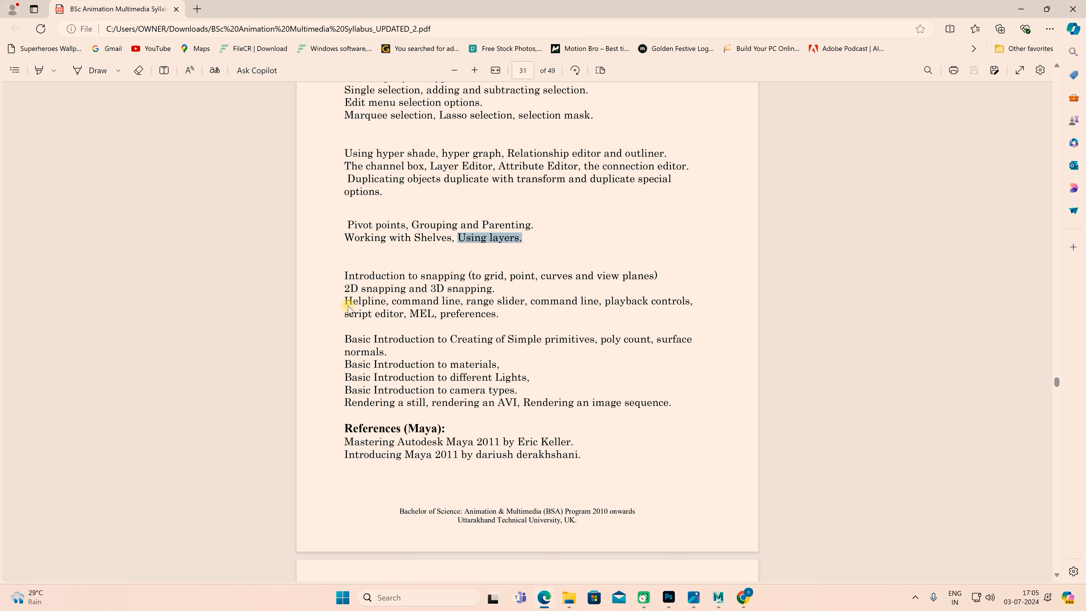
# Switch from the syllabus PDF back to Maya
pyautogui.click(719, 599)
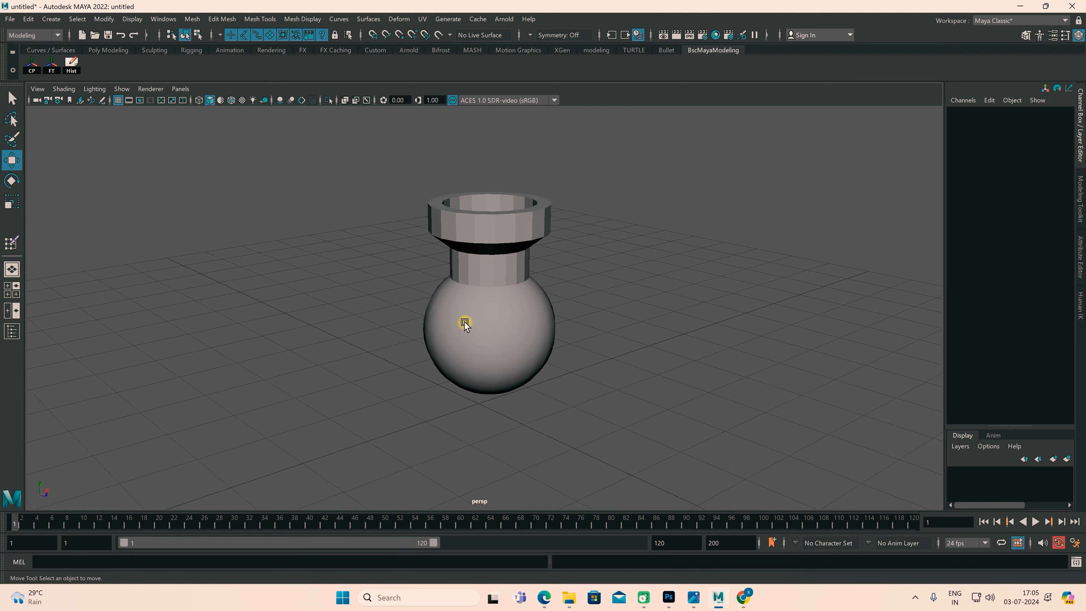
# Create a polygon sphere at the origin and move it back along Z to about -10.28
pyautogui.keyDown('alt'); pyautogui.moveTo(462, 345); pyautogui.dragTo(455, 317); pyautogui.keyUp('alt')
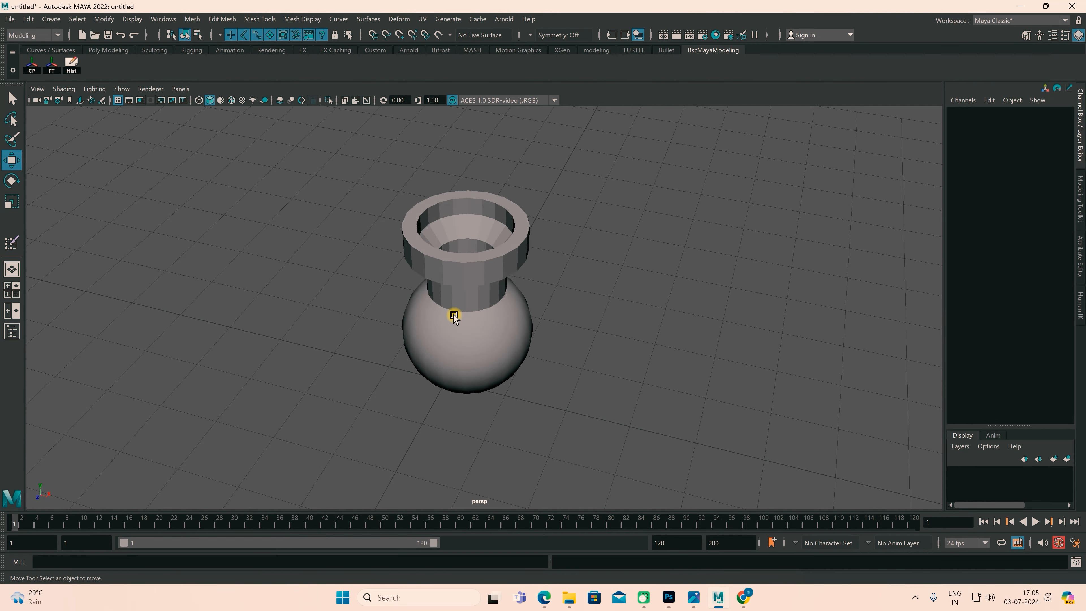
pyautogui.scroll(-5, 454, 316)
pyautogui.keyDown('alt'); pyautogui.moveTo(406, 381); pyautogui.dragTo(410, 356); pyautogui.keyUp('alt')
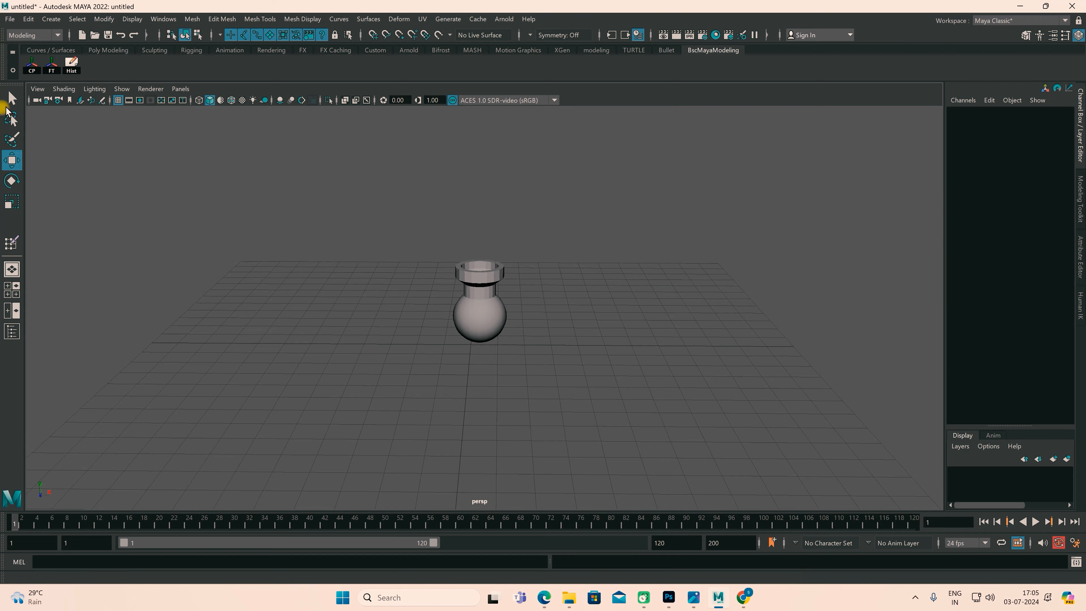
pyautogui.click(103, 51)
pyautogui.click(31, 67)
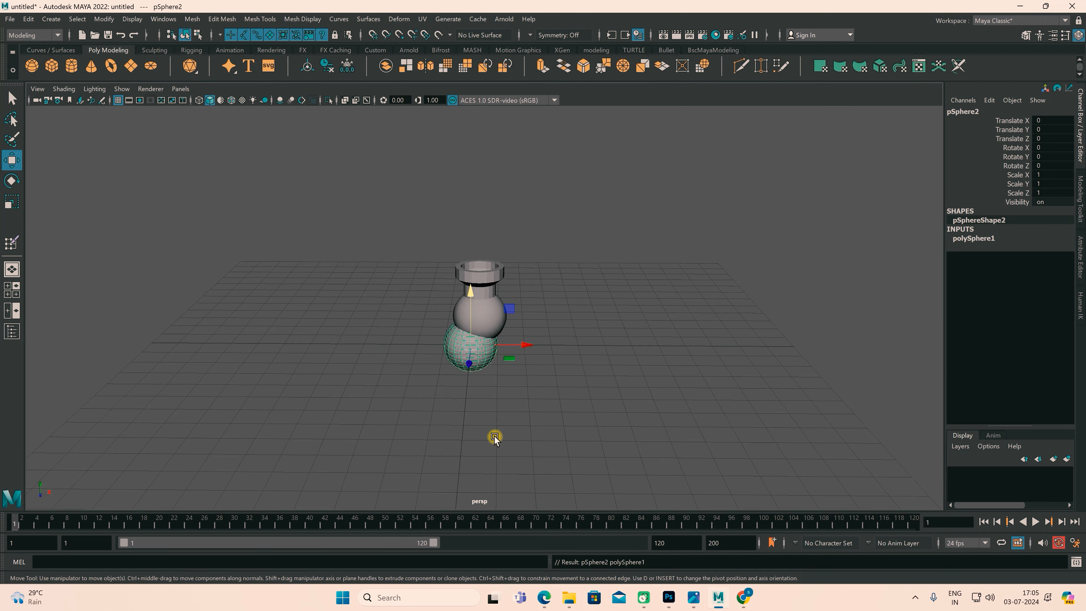
pyautogui.keyDown('alt'); pyautogui.moveTo(506, 374); pyautogui.dragTo(321, 271); pyautogui.keyUp('alt')
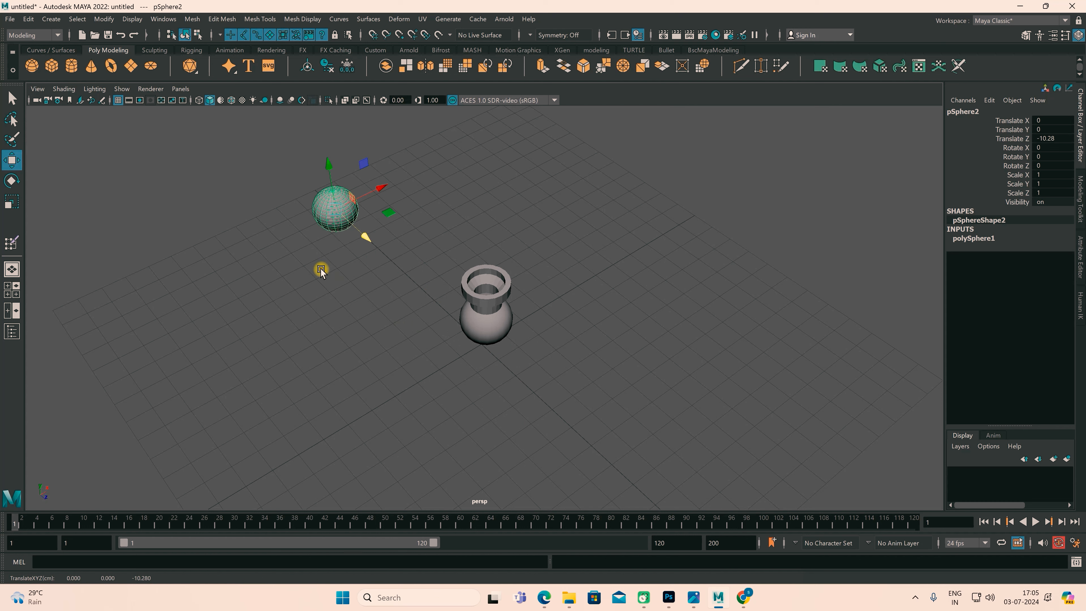
# Duplicate the sphere repeatedly along X into an evenly spaced row of eight spheres
pyautogui.hotkey('ctrl', 'd')
pyautogui.moveTo(385, 188); pyautogui.dragTo(423, 174)
pyautogui.moveTo(278, 236); pyautogui.dragTo(471, 195)
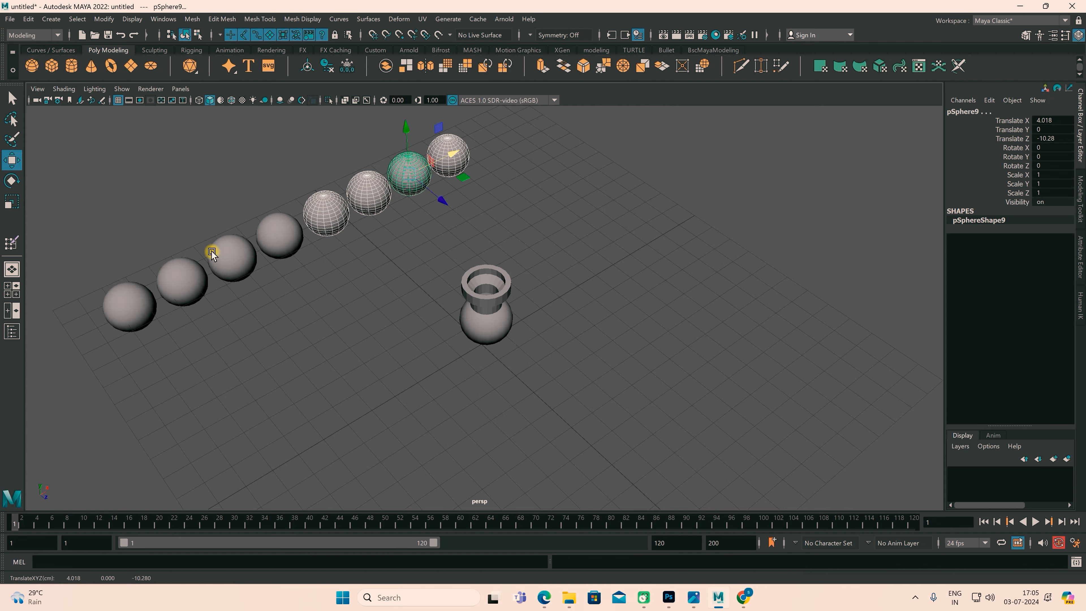
# Create a polygon cylinder, move it to about Z -5.08 and duplicate it along X into a row of seven cylinders
pyautogui.keyDown('alt'); pyautogui.moveTo(455, 375); pyautogui.dragTo(429, 370); pyautogui.keyUp('alt')
pyautogui.click(71, 66)
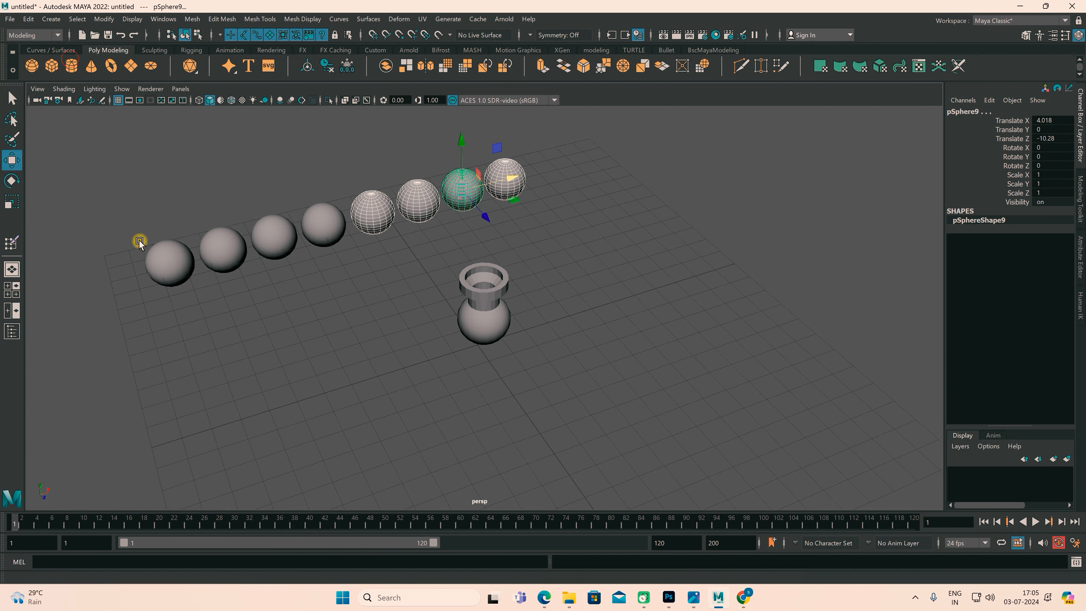
pyautogui.moveTo(528, 330); pyautogui.dragTo(272, 405)
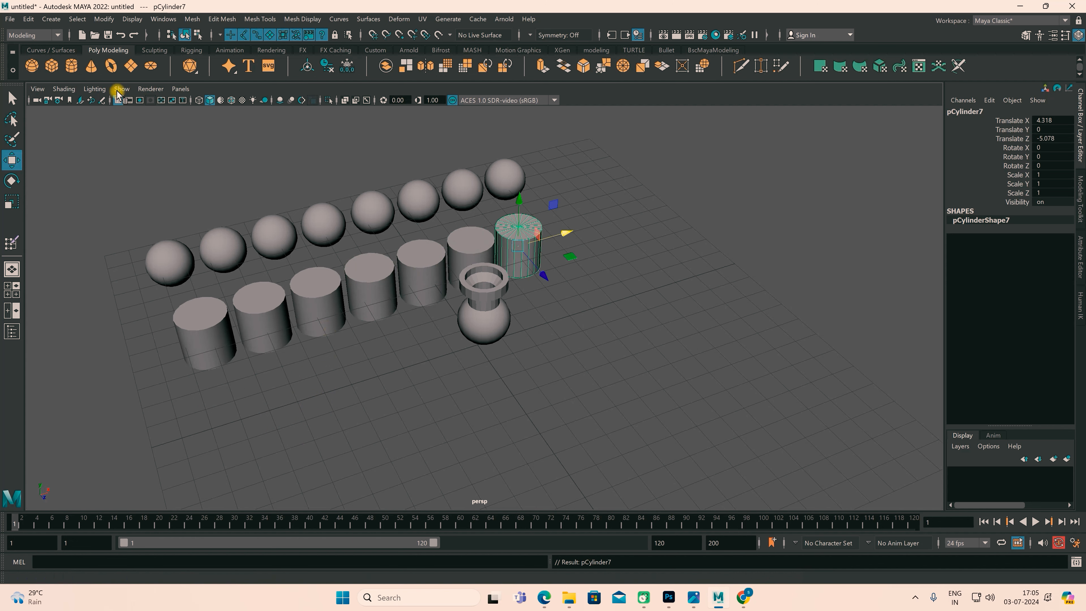
# Create a polygon torus, place it at about Z 3.28 and duplicate it into a row of six, shrinking progressively to scale 0.6
pyautogui.click(111, 65)
pyautogui.moveTo(502, 380); pyautogui.dragTo(539, 456)
pyautogui.keyDown('alt'); pyautogui.moveTo(539, 455); pyautogui.dragTo(536, 379); pyautogui.keyUp('alt')
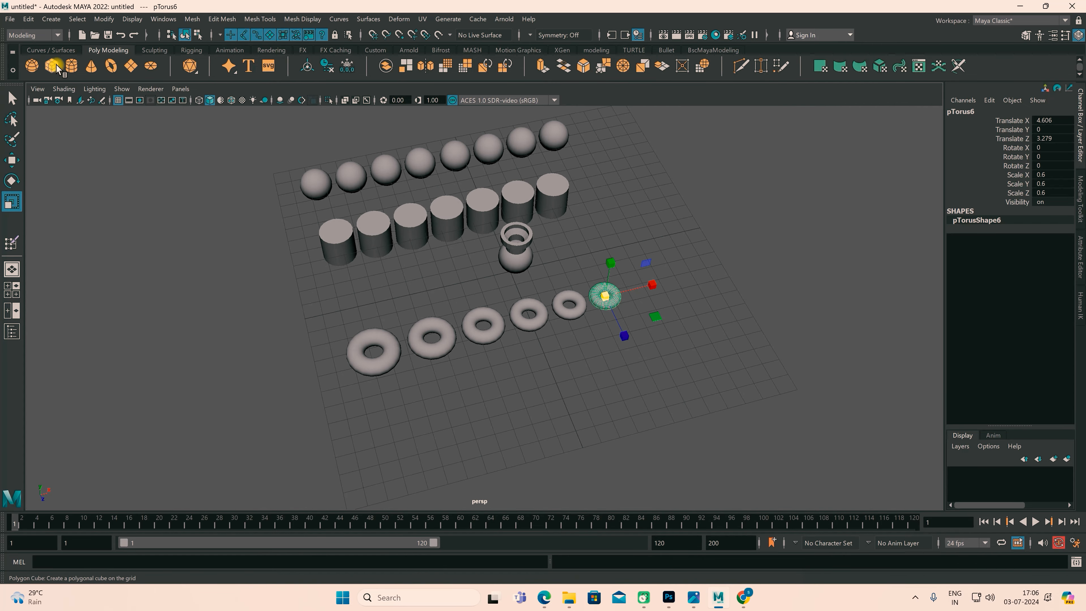
# Create a polygon cube, move it to about Z 7.89 and duplicate it along X into a row of seven boxes of progressively decreasing height
pyautogui.click(52, 66)
pyautogui.keyDown('alt'); pyautogui.moveTo(559, 386); pyautogui.dragTo(539, 322); pyautogui.keyUp('alt')
pyautogui.press('w')
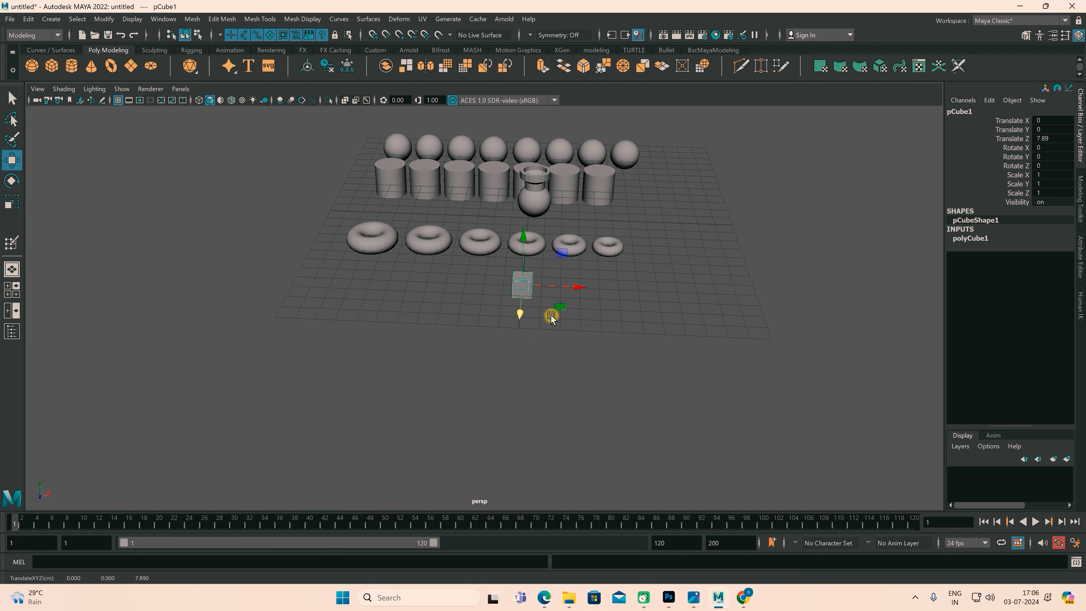
pyautogui.moveTo(574, 289); pyautogui.dragTo(402, 289)
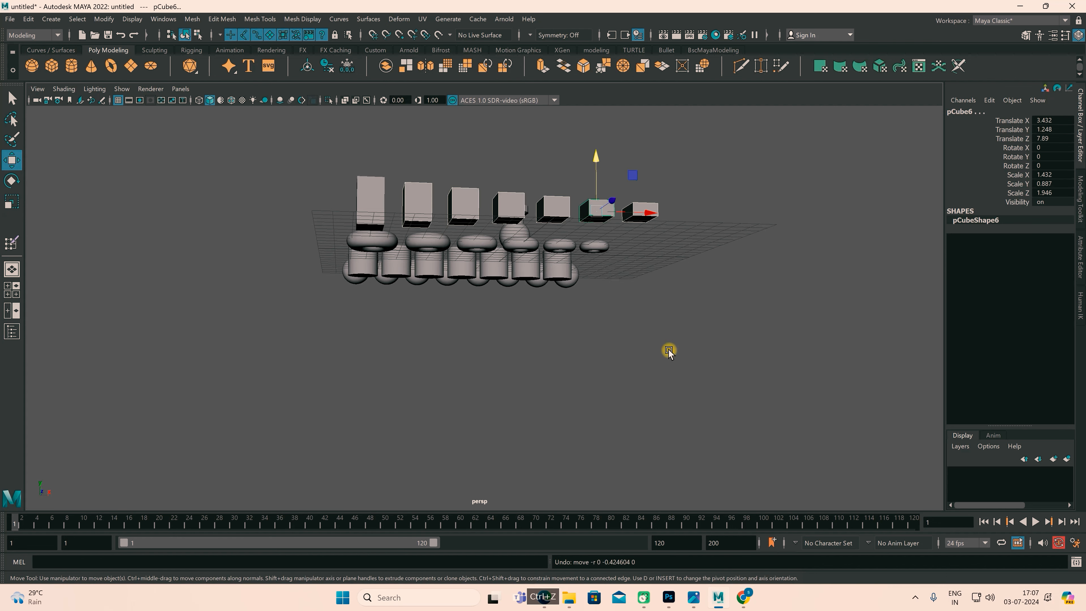
pyautogui.keyDown('alt'); pyautogui.moveTo(667, 352); pyautogui.dragTo(623, 357); pyautogui.keyUp('alt')
pyautogui.click(575, 397)
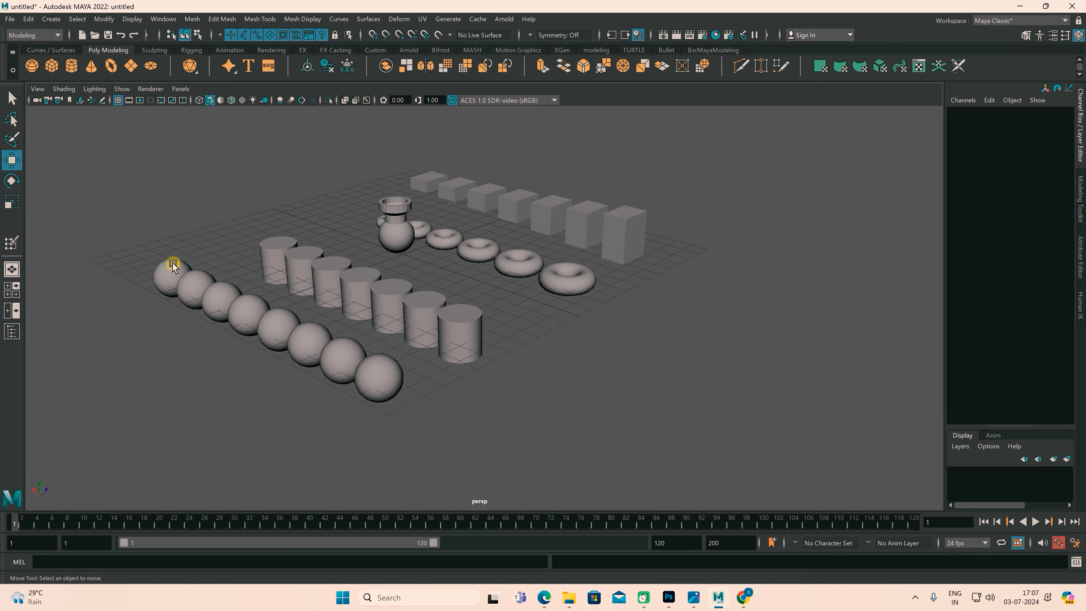
# Enlarge the layer editor area so it takes up more height below the channel box
pyautogui.keyDown('alt'); pyautogui.moveTo(694, 328); pyautogui.dragTo(458, 371); pyautogui.keyUp('alt')
pyautogui.keyDown('alt'); pyautogui.moveTo(458, 371); pyautogui.dragTo(420, 358, button='middle'); pyautogui.keyUp('alt')
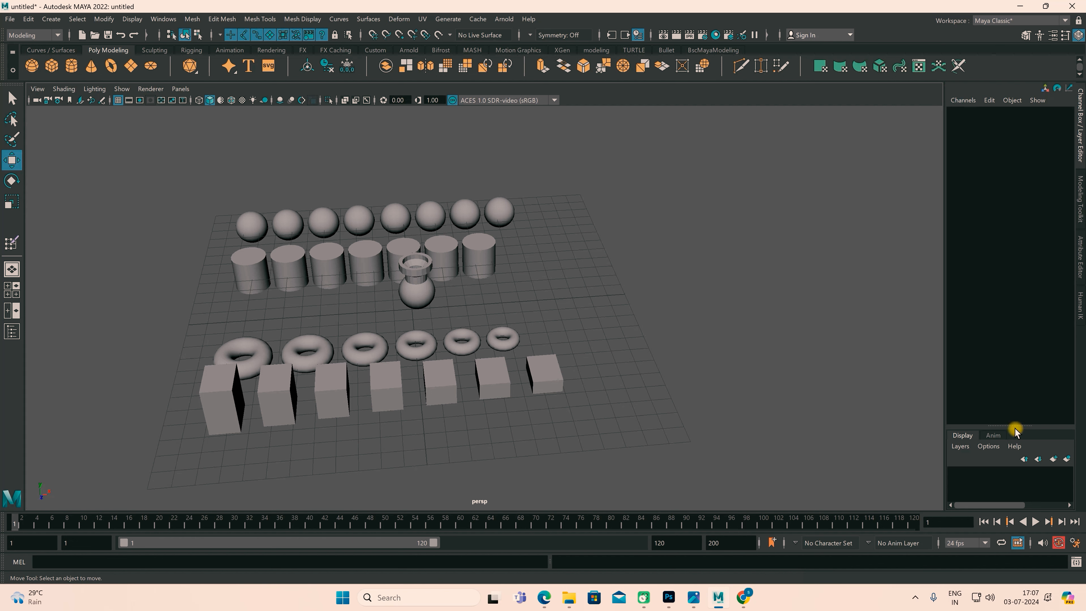
pyautogui.moveTo(1017, 443); pyautogui.dragTo(1045, 475)
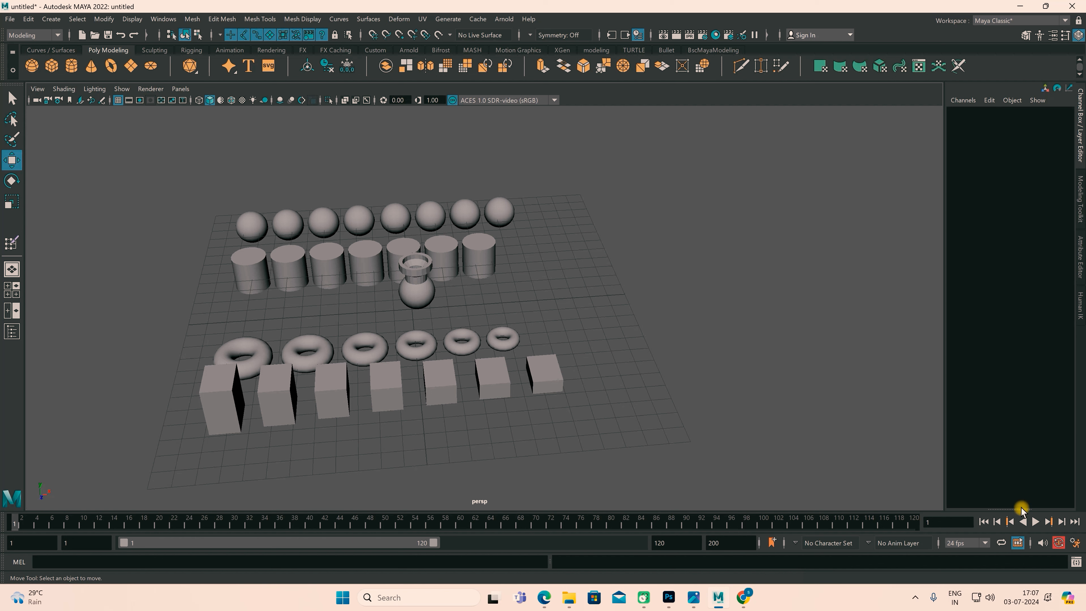
pyautogui.moveTo(1023, 509); pyautogui.dragTo(1016, 318)
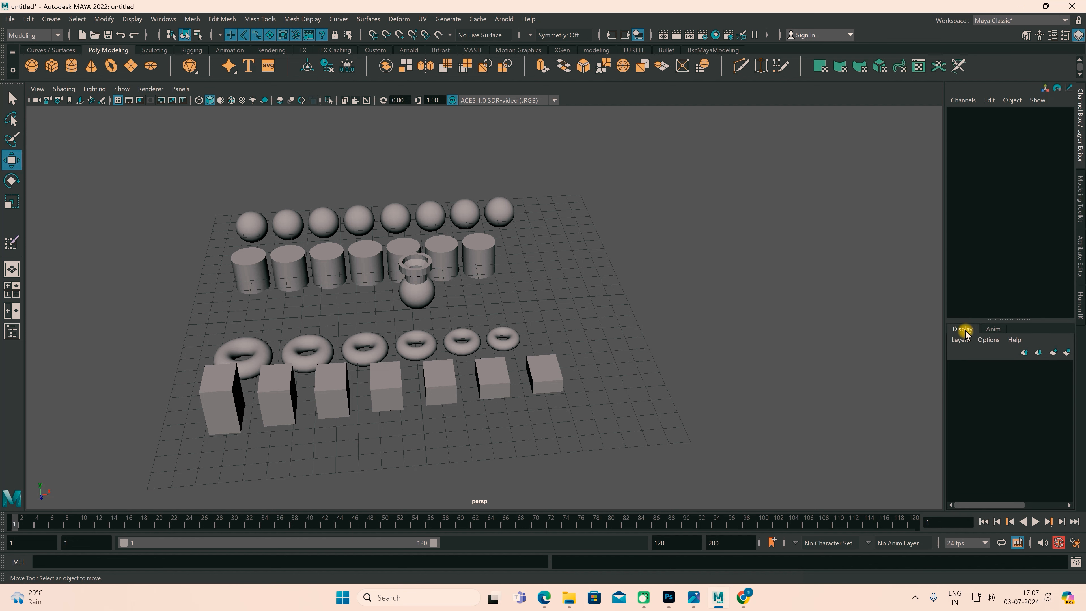
pyautogui.keyDown('alt'); pyautogui.moveTo(347, 259); pyautogui.dragTo(393, 285); pyautogui.keyUp('alt')
pyautogui.moveTo(265, 145); pyautogui.dragTo(391, 408)
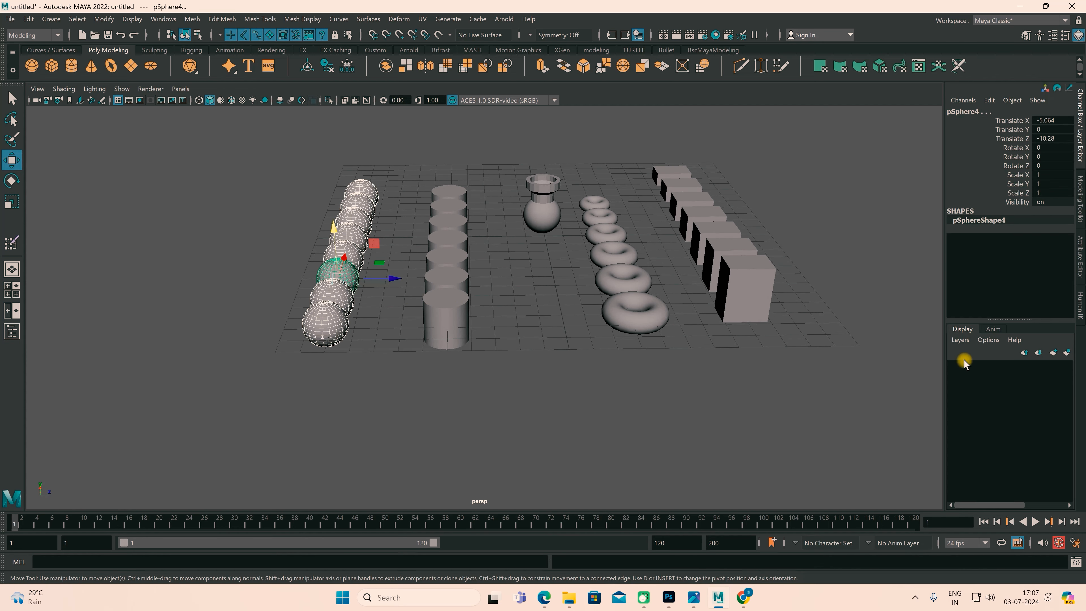
pyautogui.click(962, 339)
pyautogui.click(819, 398)
# Create an empty display layer and name it S
pyautogui.click(959, 339)
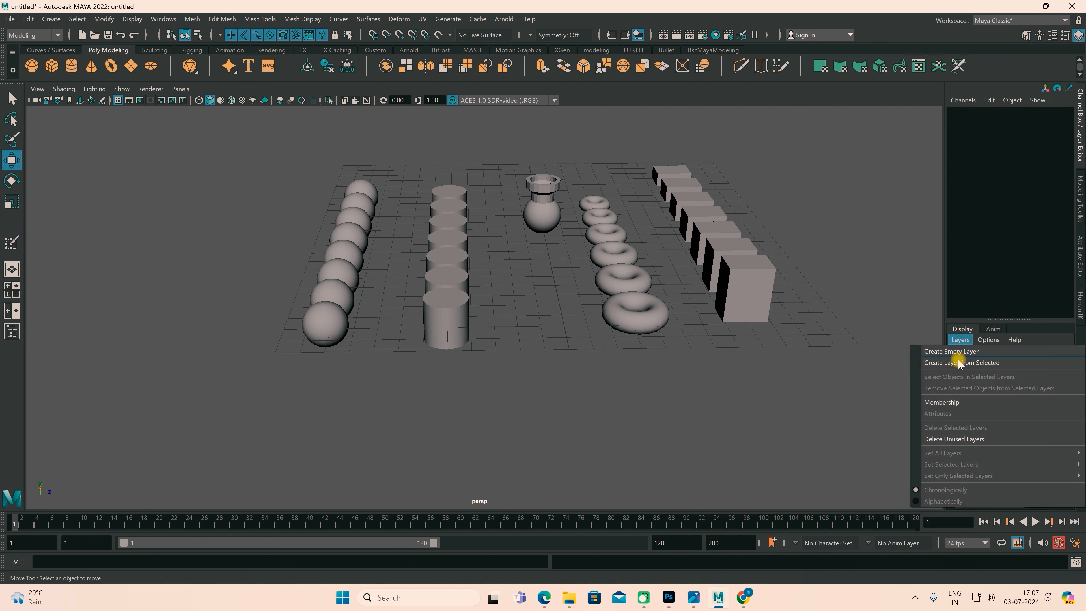
pyautogui.click(962, 353)
pyautogui.click(965, 366)
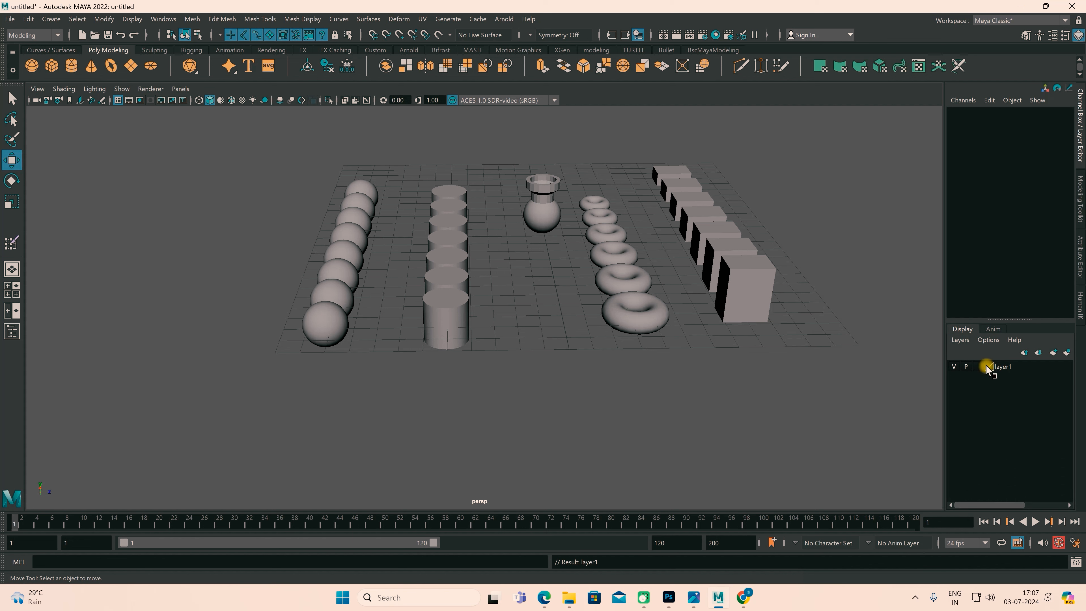
pyautogui.doubleClick(1003, 367)
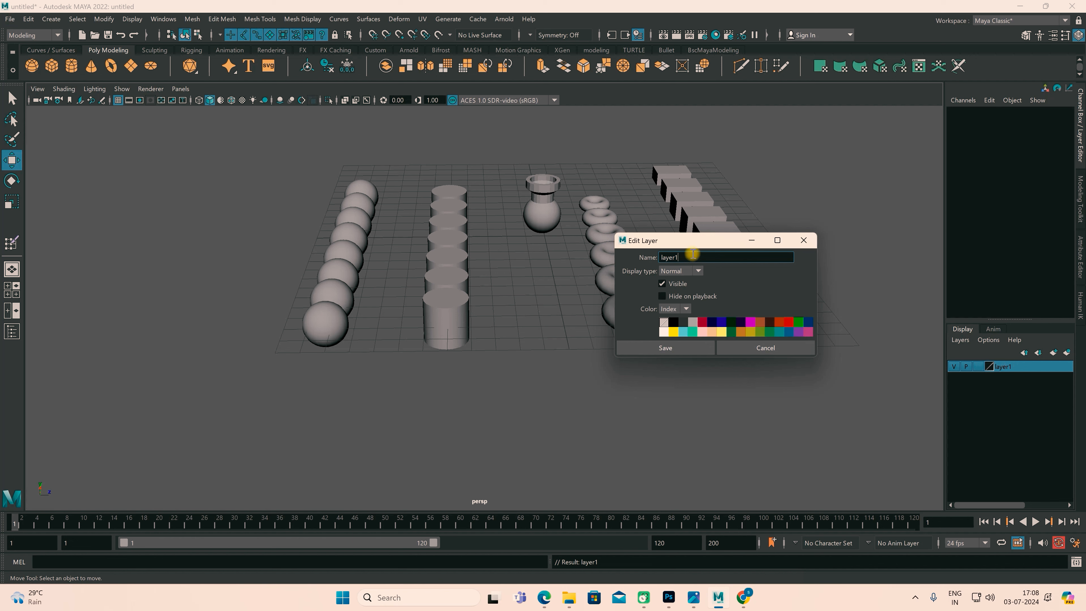
pyautogui.doubleClick(677, 258)
pyautogui.write('S')
pyautogui.click(689, 347)
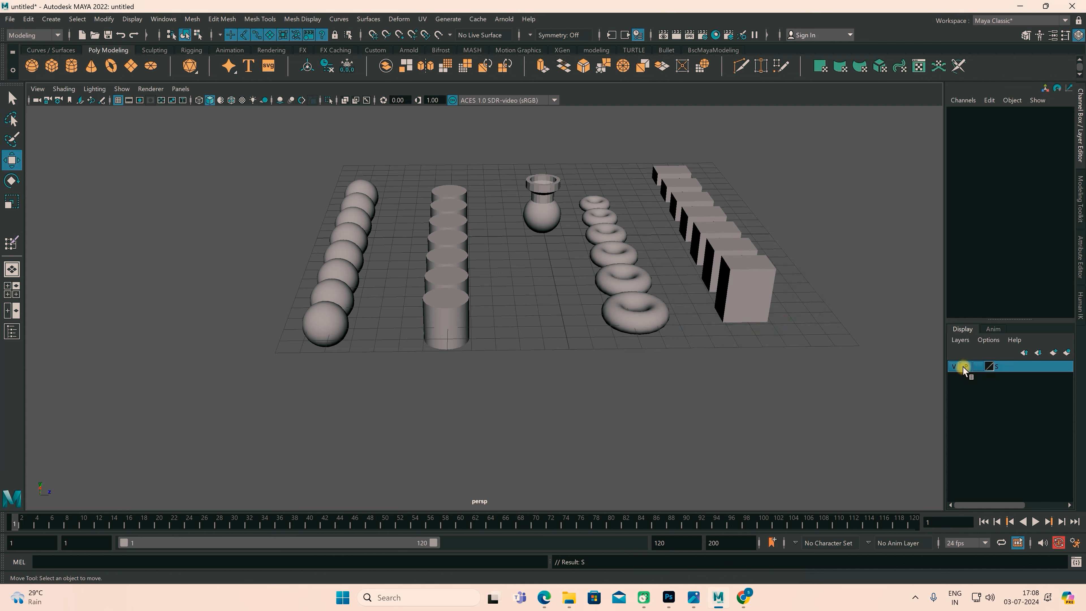
# Add the entire row of spheres to the S layer and hide that layer
pyautogui.moveTo(262, 152); pyautogui.dragTo(394, 415)
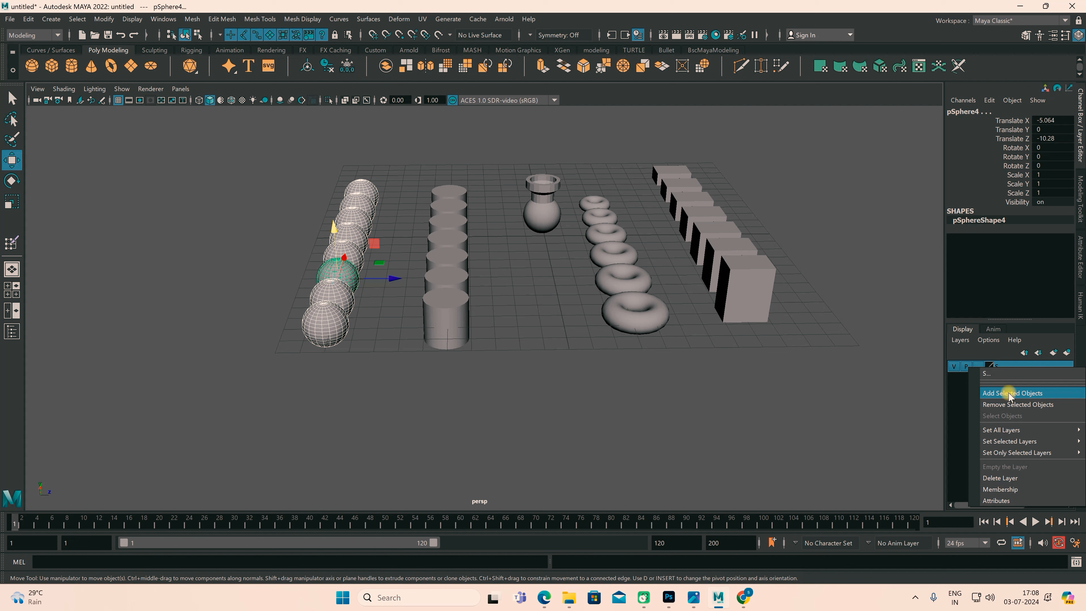
pyautogui.click(1020, 394)
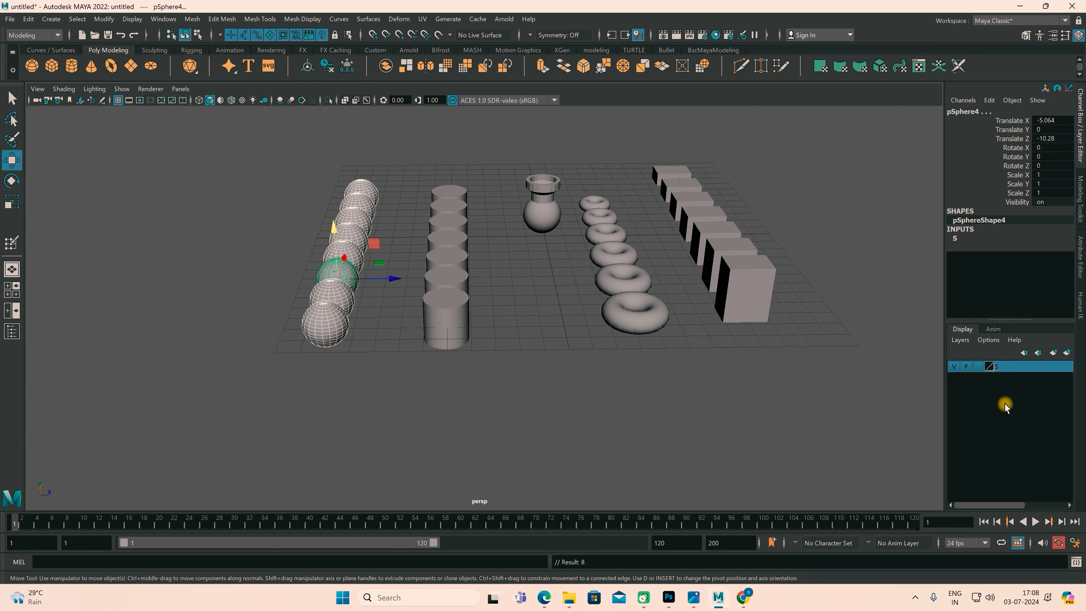
pyautogui.click(956, 366)
pyautogui.click(956, 366)
pyautogui.click(956, 366)
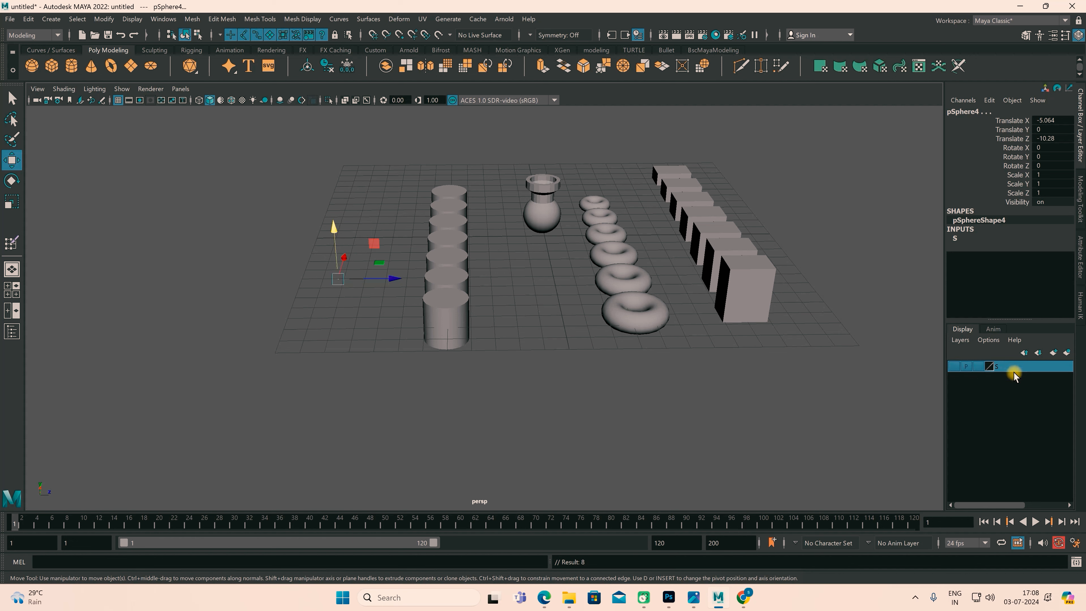
# Create a display layer named C from the row of cylinders and hide it
pyautogui.moveTo(385, 142); pyautogui.dragTo(473, 361)
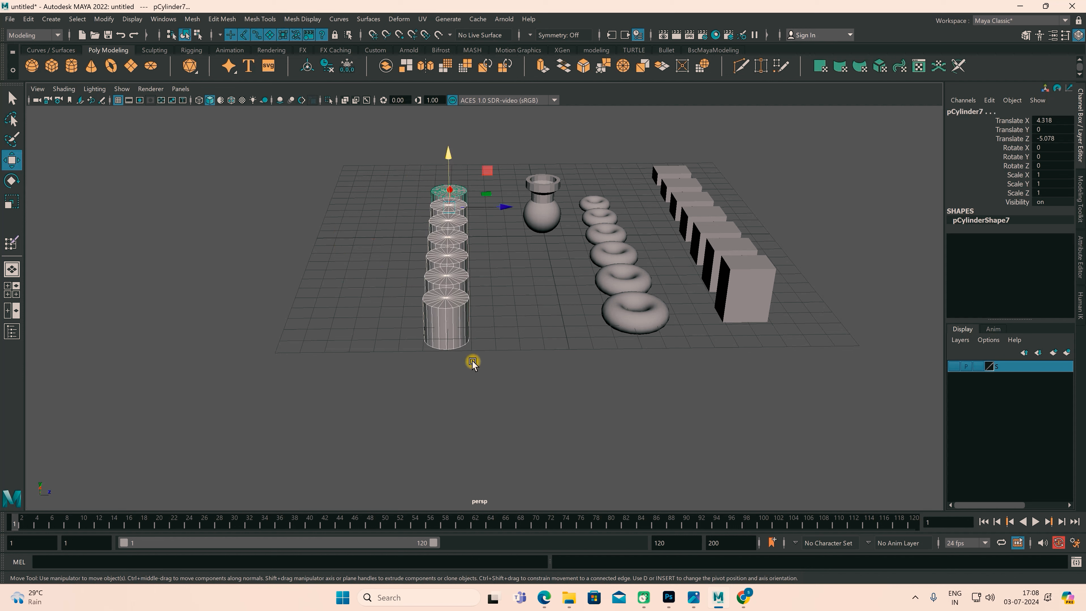
pyautogui.click(959, 340)
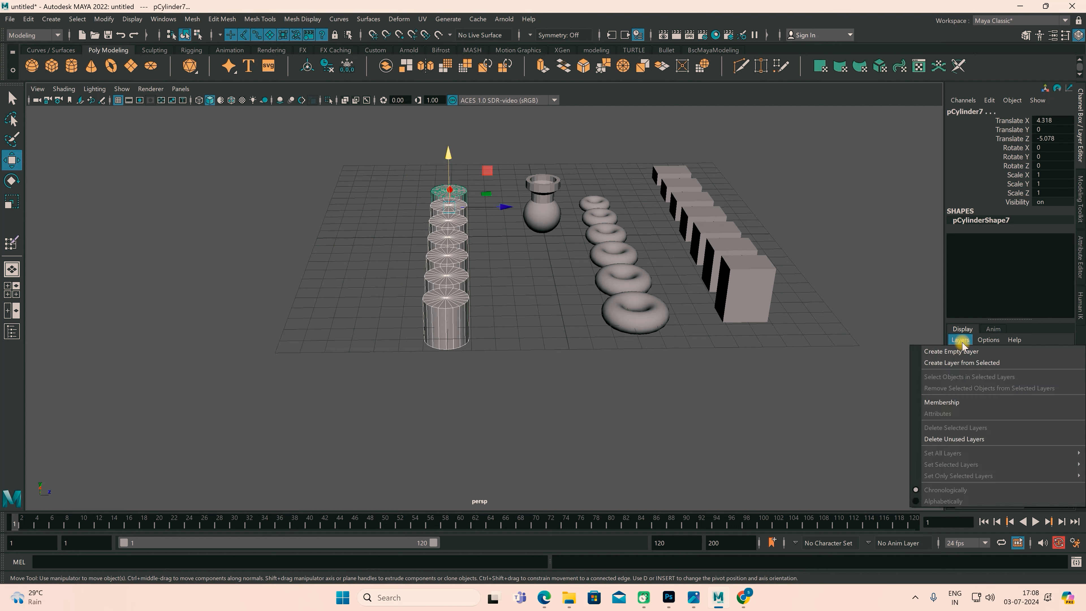
pyautogui.click(963, 363)
pyautogui.click(1007, 367)
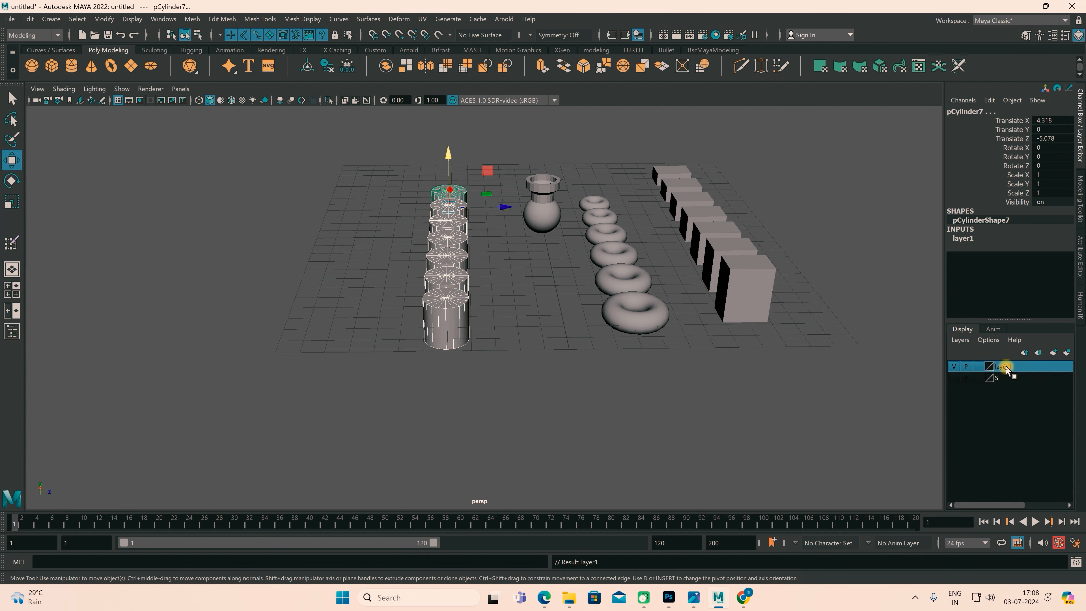
pyautogui.doubleClick(1006, 367)
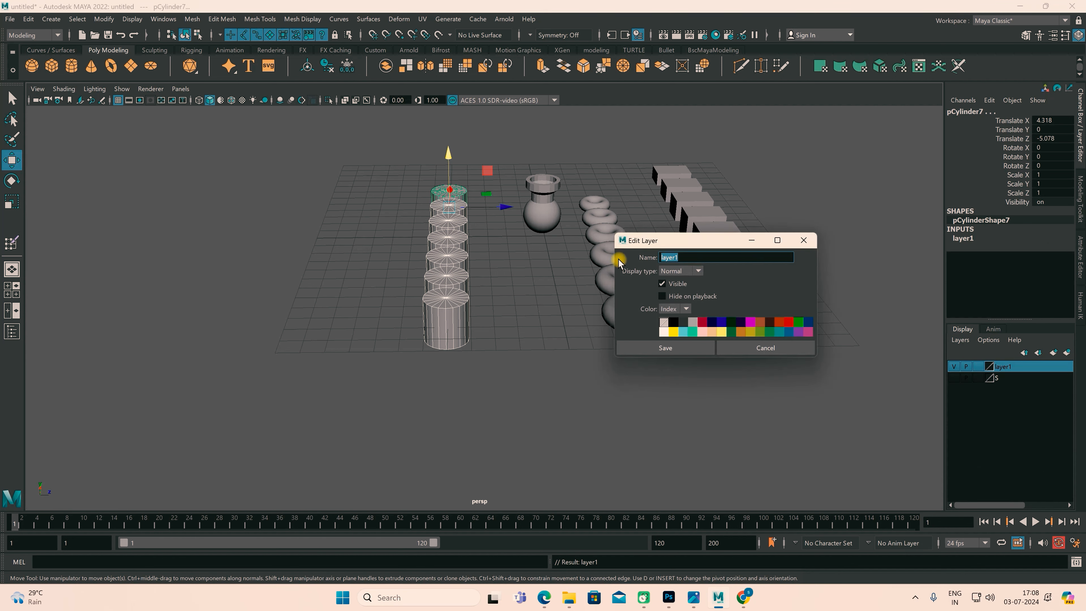
pyautogui.click(675, 347)
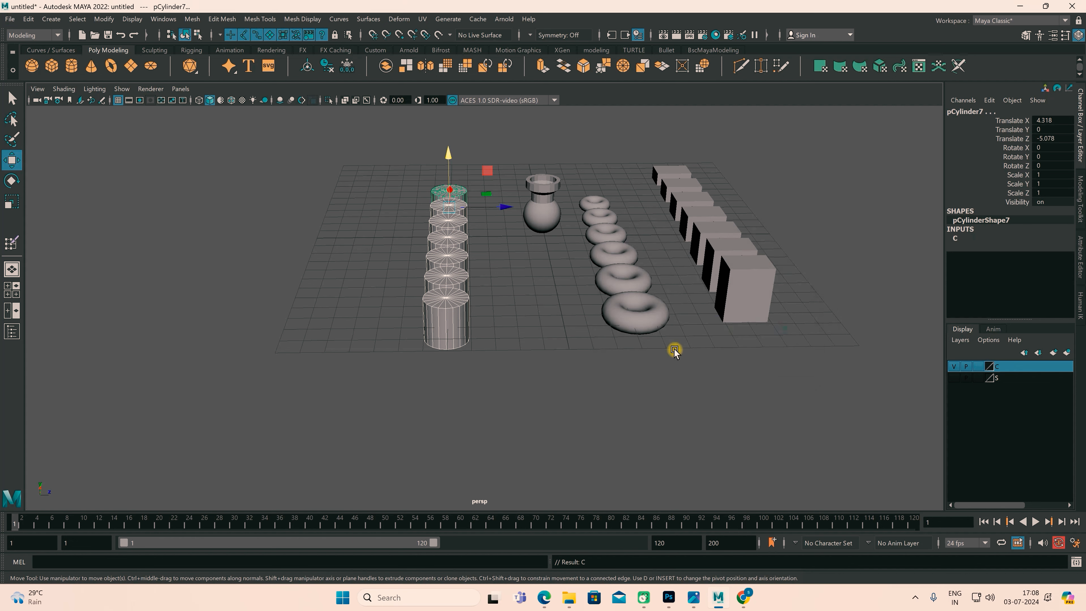
pyautogui.click(957, 366)
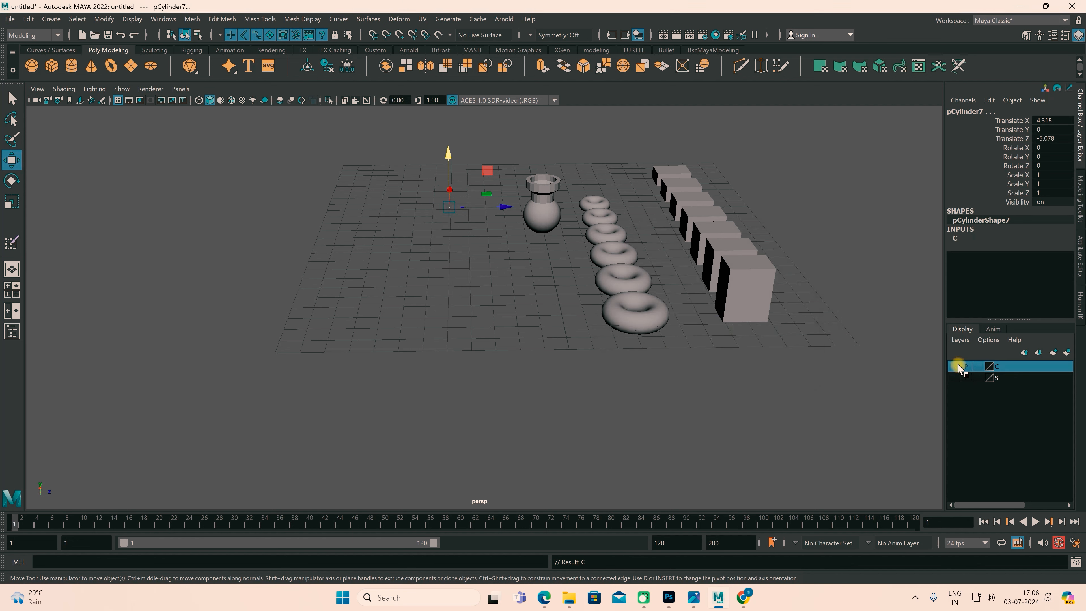
# Create a display layer from the selected row of boxes and toggle its visibility off and on
pyautogui.keyDown('alt'); pyautogui.moveTo(759, 399); pyautogui.dragTo(743, 403); pyautogui.keyUp('alt')
pyautogui.moveTo(788, 157); pyautogui.dragTo(674, 400)
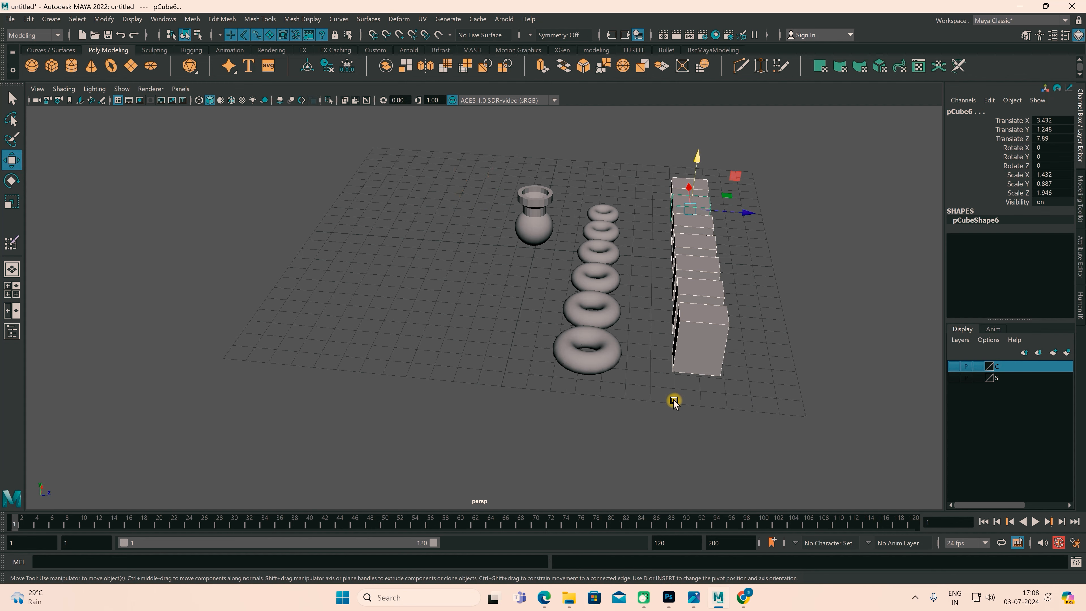
pyautogui.click(959, 340)
pyautogui.moveTo(988, 340)
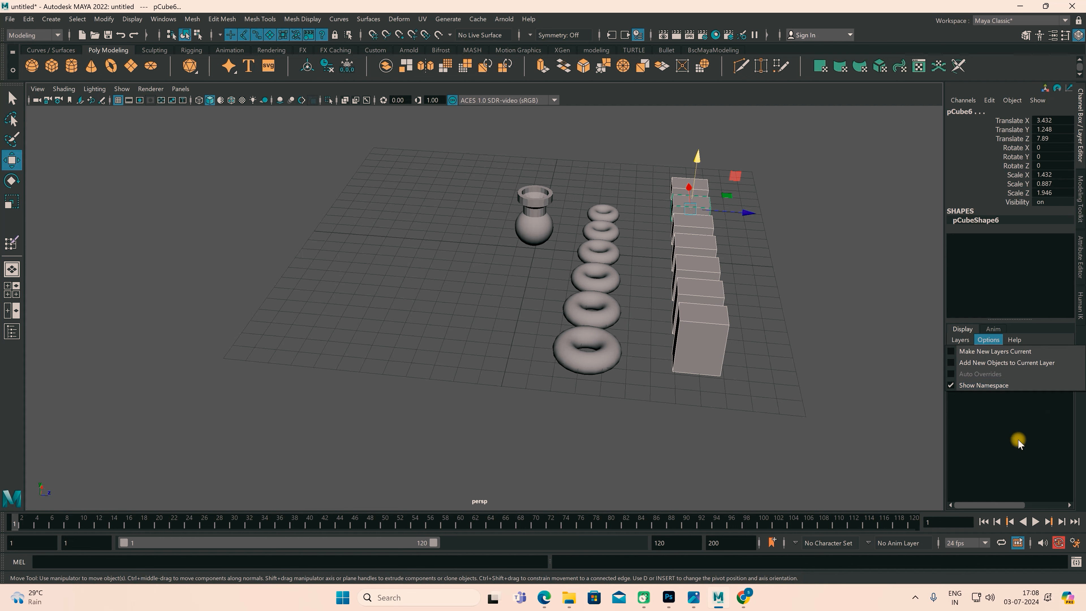
pyautogui.click(1018, 439)
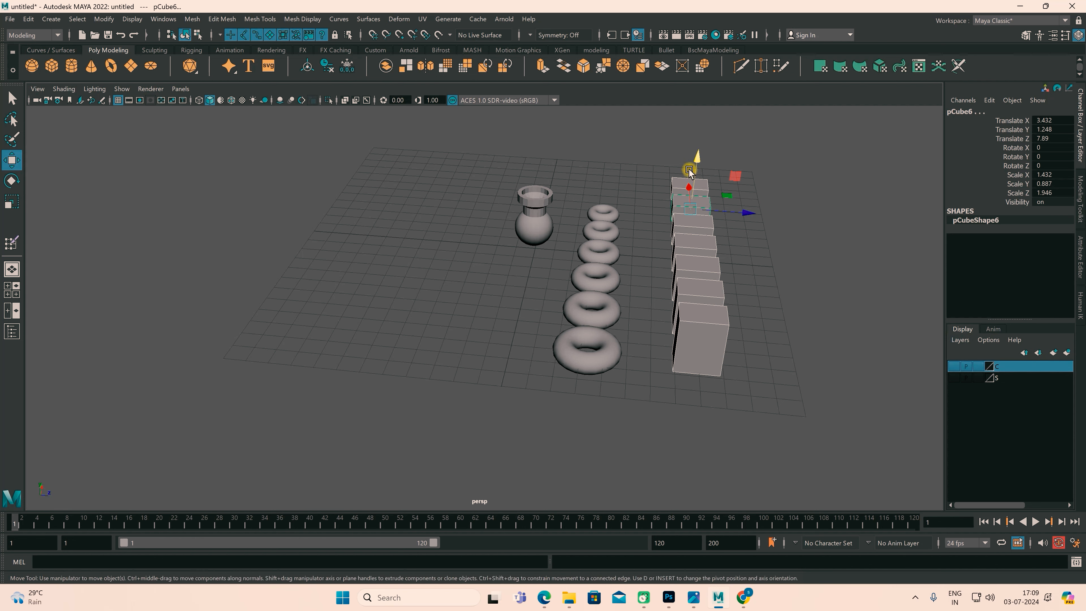
pyautogui.click(1067, 353)
pyautogui.click(954, 367)
pyautogui.click(954, 366)
# Rename the boxes' display layer as CU
pyautogui.doubleClick(1003, 367)
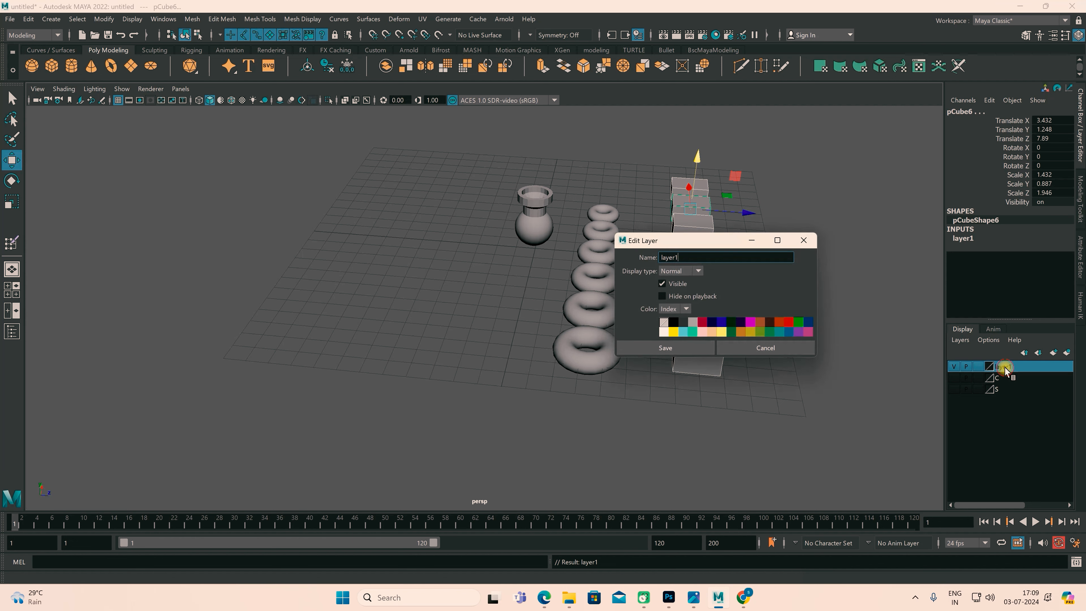
pyautogui.moveTo(682, 254); pyautogui.dragTo(591, 252)
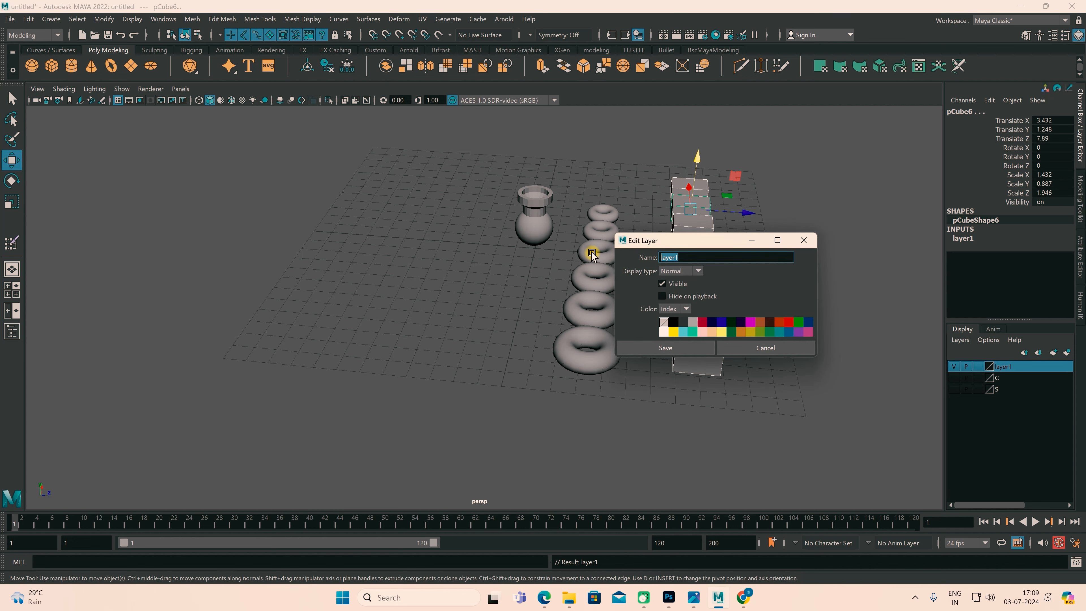
pyautogui.write('CU')
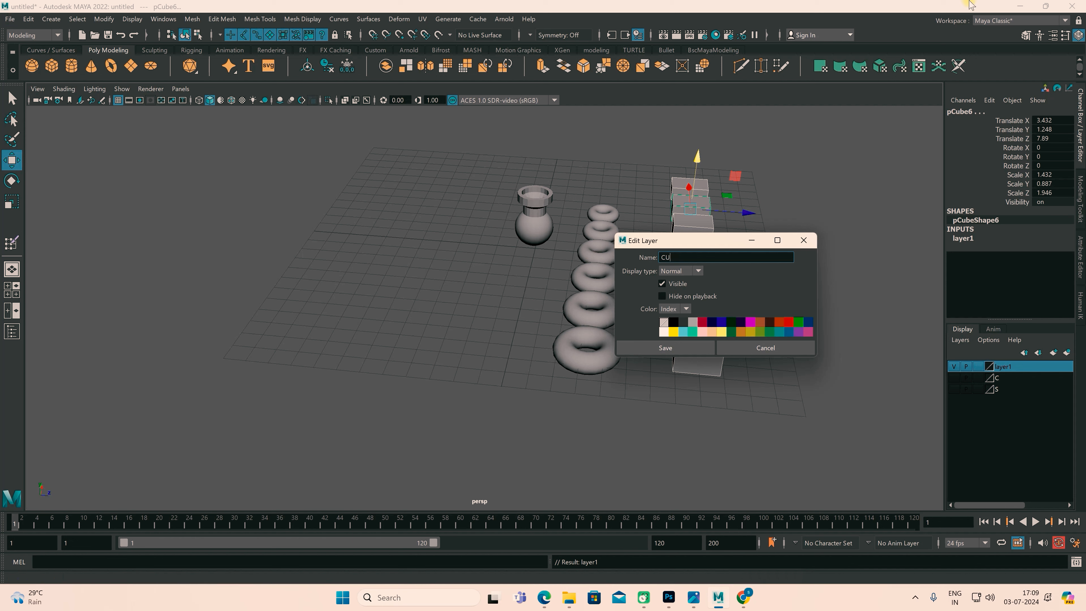
pyautogui.click(637, 348)
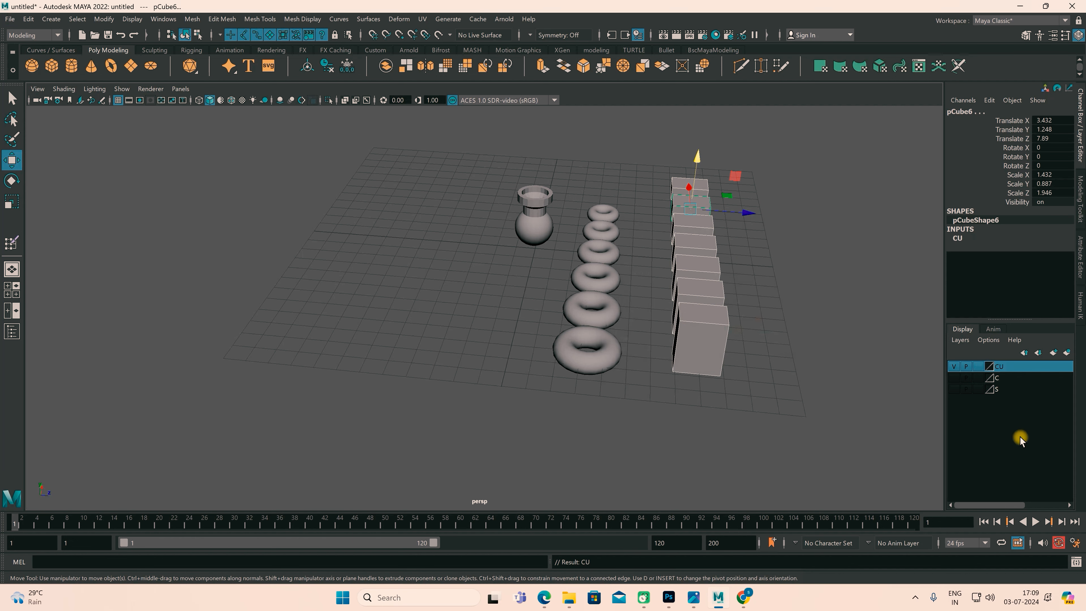
# Toggle the visibility of the boxes' CU display layer and leave the layer hidden
pyautogui.click(953, 366)
pyautogui.click(953, 366)
pyautogui.click(953, 367)
# Create a new display layer and add the entire row of tori to it
pyautogui.click(1053, 352)
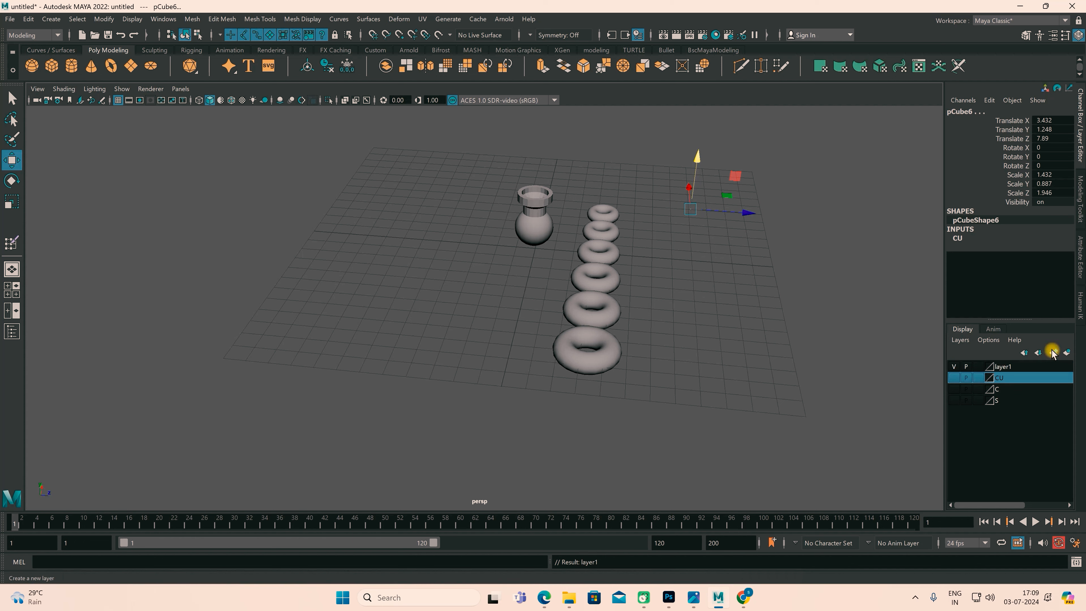
pyautogui.click(1003, 367)
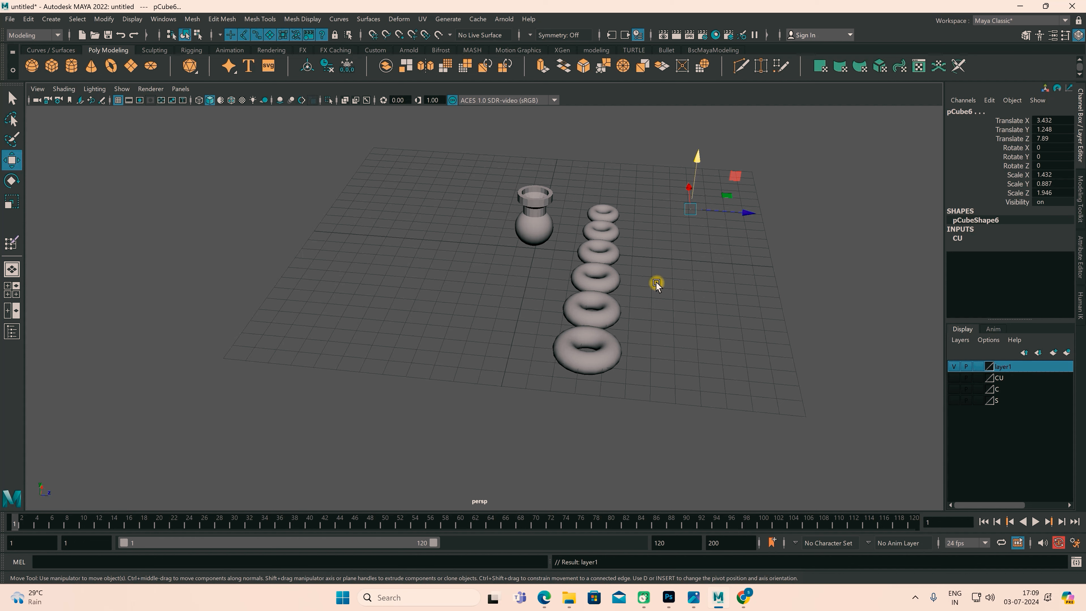
pyautogui.moveTo(641, 201); pyautogui.dragTo(589, 407)
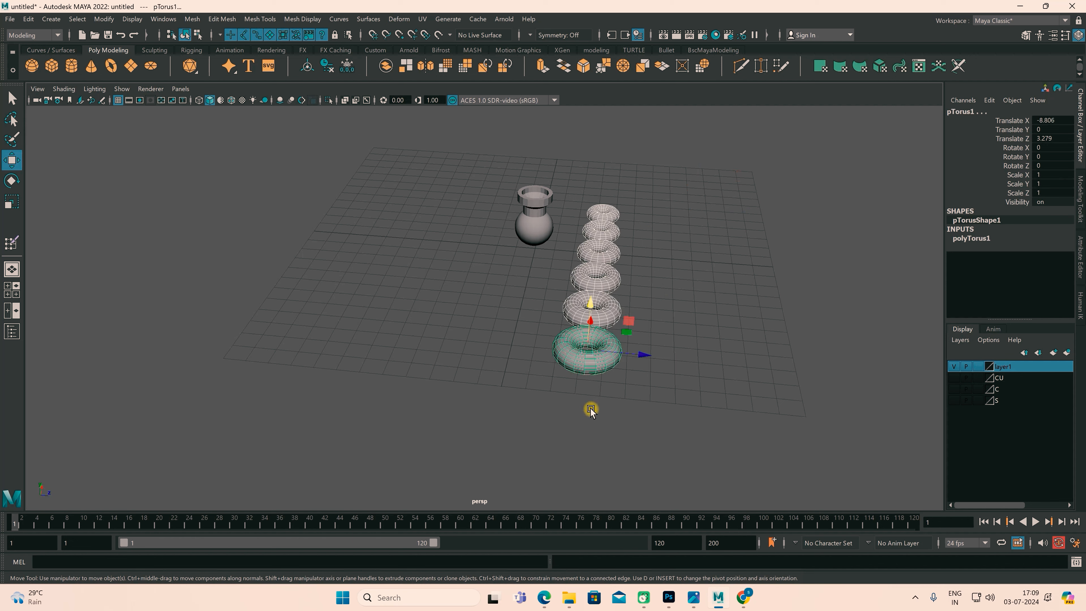
pyautogui.rightClick(1019, 366)
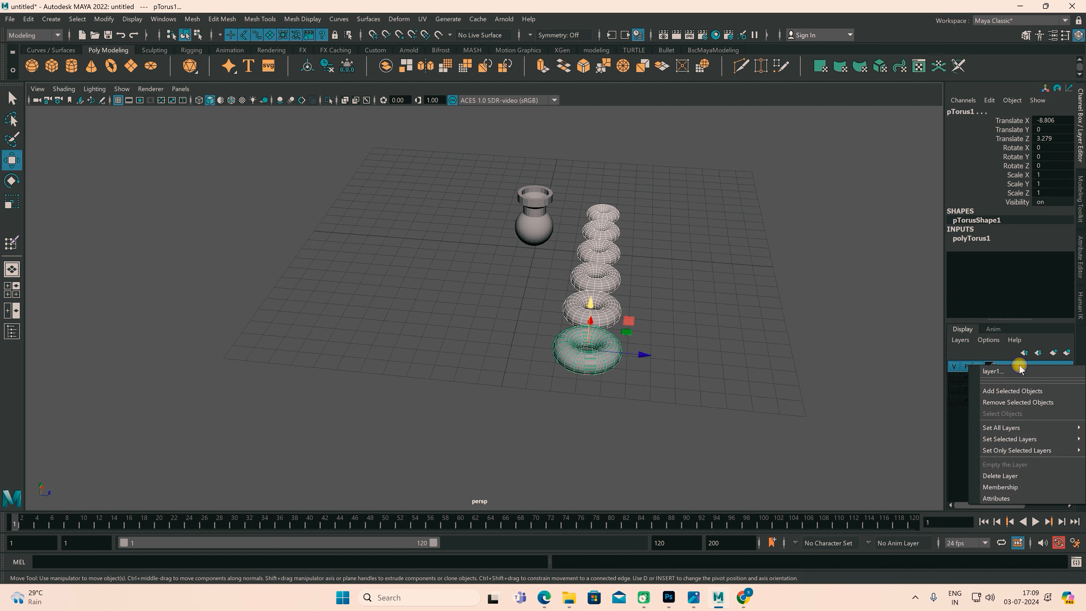
pyautogui.click(1016, 387)
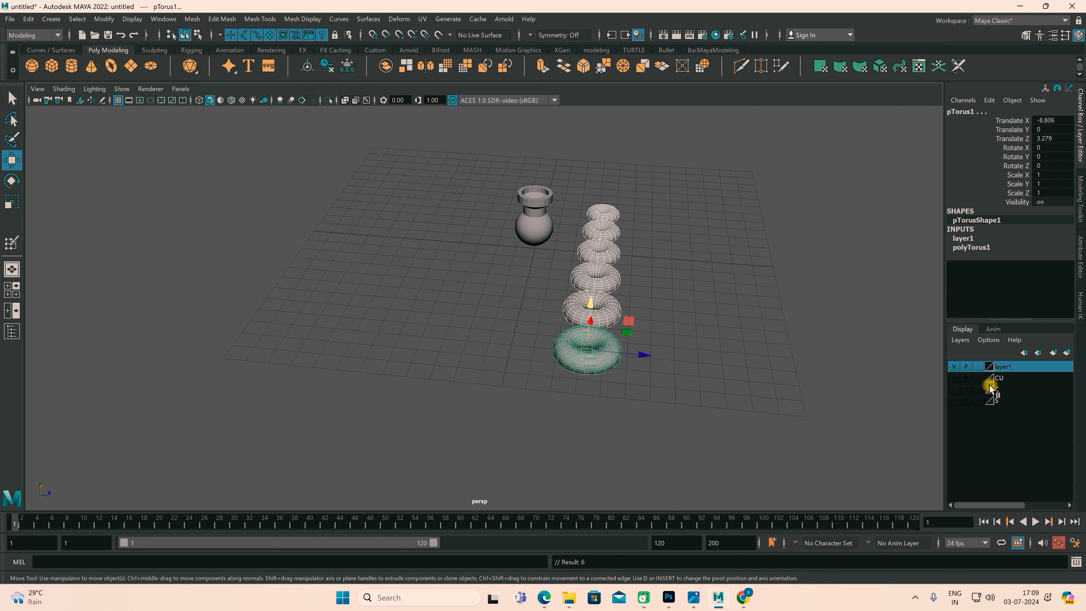
# Hide the tori's display layer and rename it as T
pyautogui.click(954, 368)
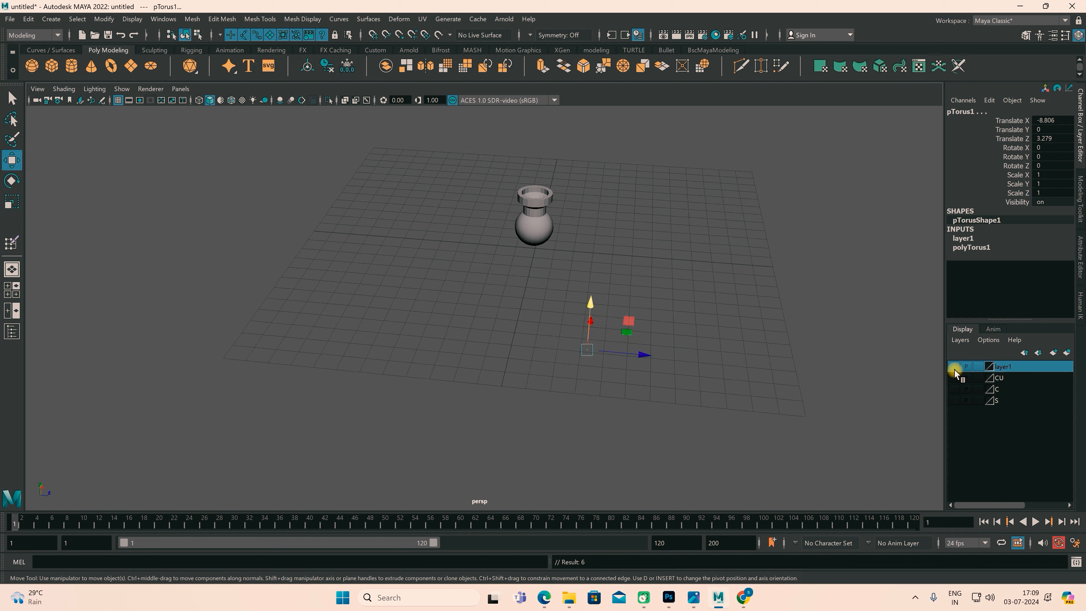
pyautogui.doubleClick(1010, 367)
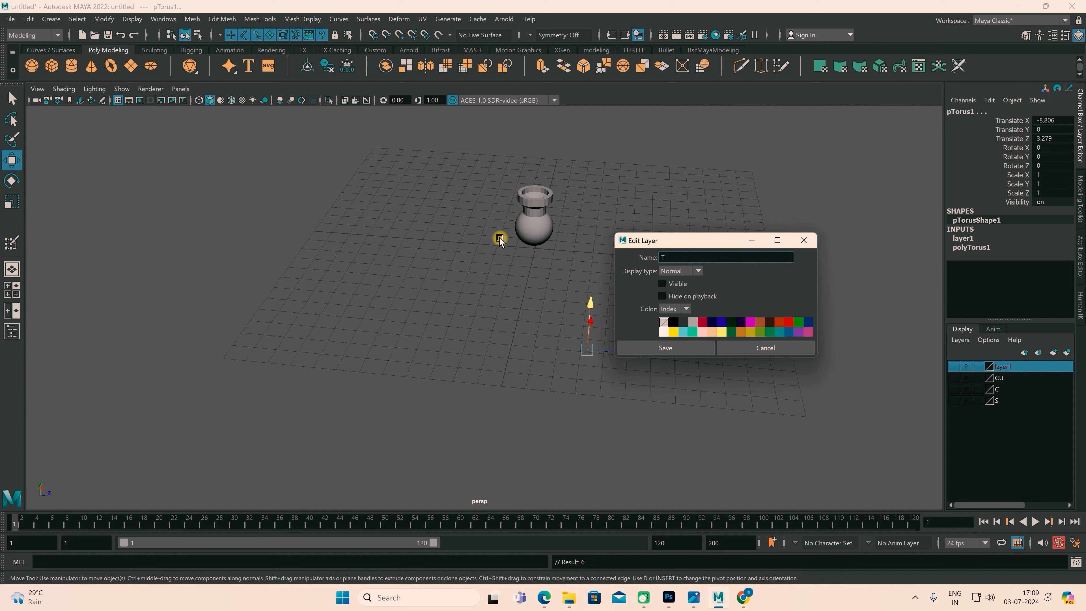
pyautogui.click(663, 349)
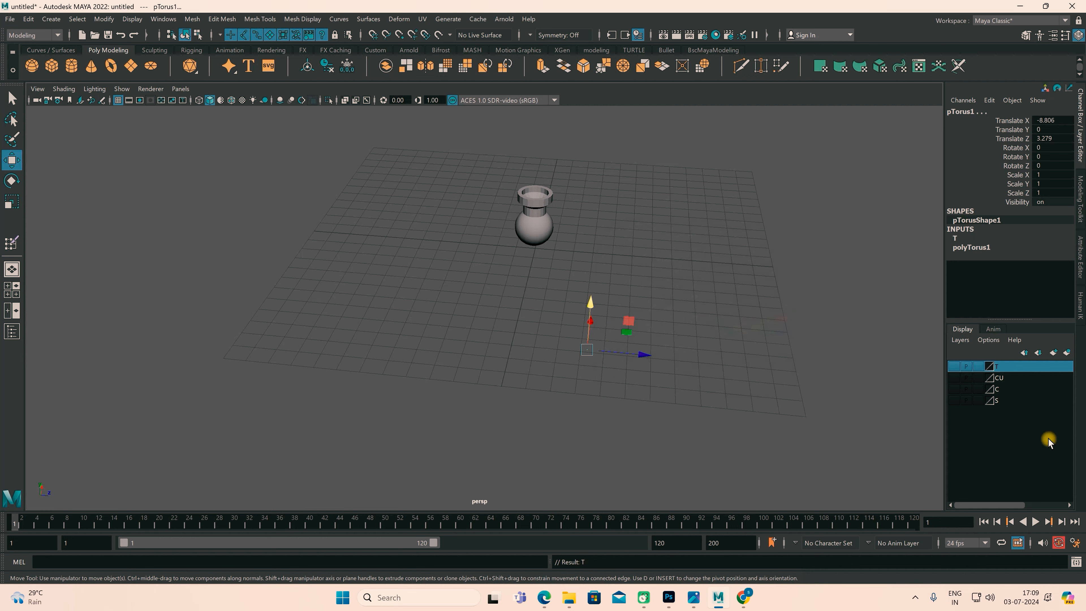
# Make the T, CU, C and S display layers visible again
pyautogui.click(955, 367)
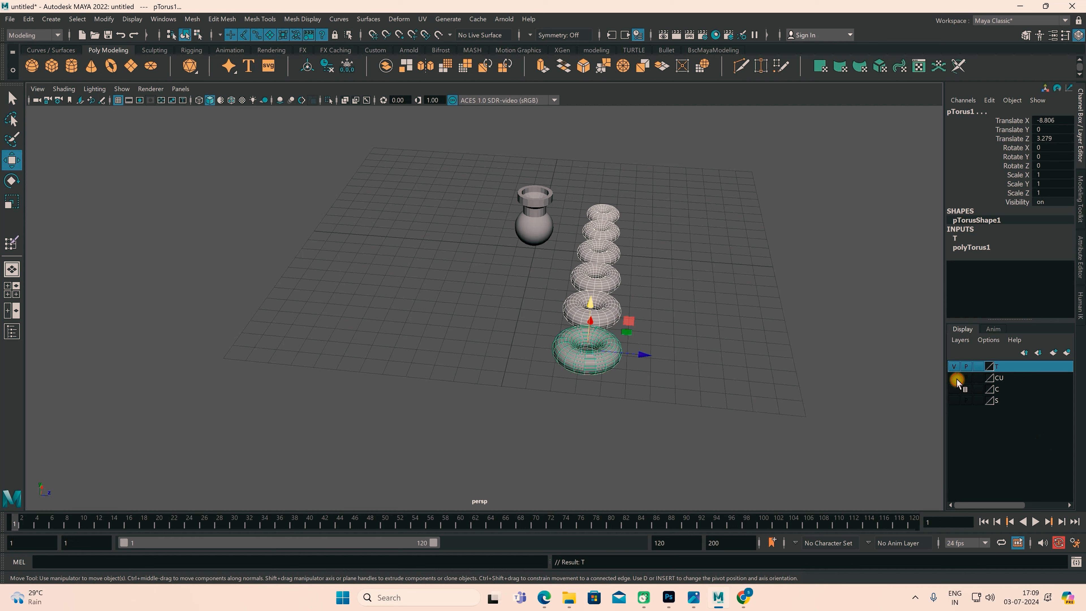
pyautogui.click(953, 378)
pyautogui.click(954, 389)
pyautogui.click(954, 401)
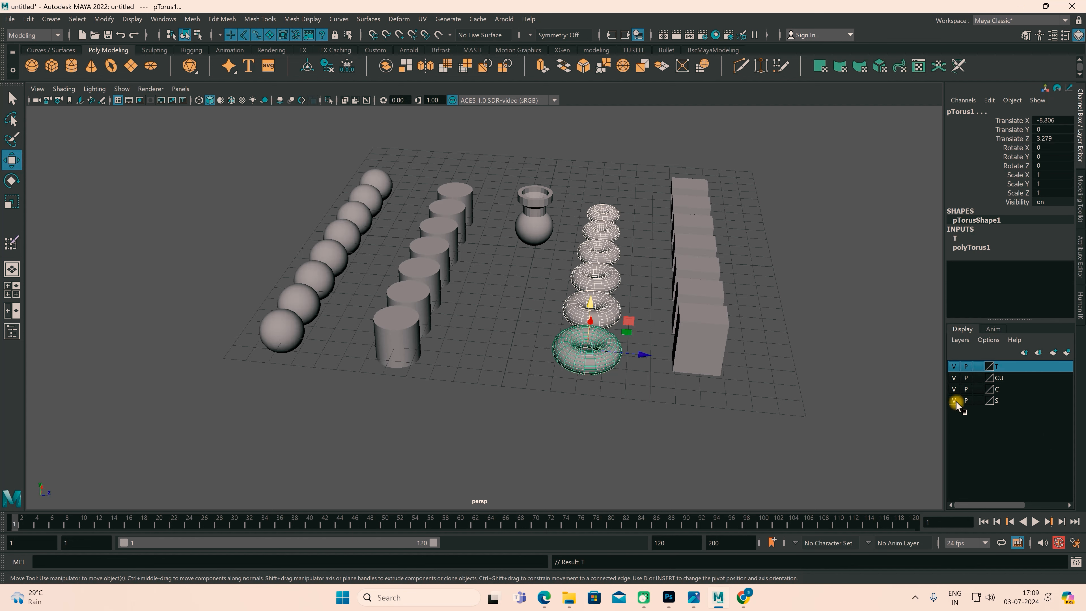
# Clear the selection and select all objects belonging to the S display layer
pyautogui.keyDown('alt'); pyautogui.moveTo(810, 382); pyautogui.dragTo(734, 405); pyautogui.keyUp('alt')
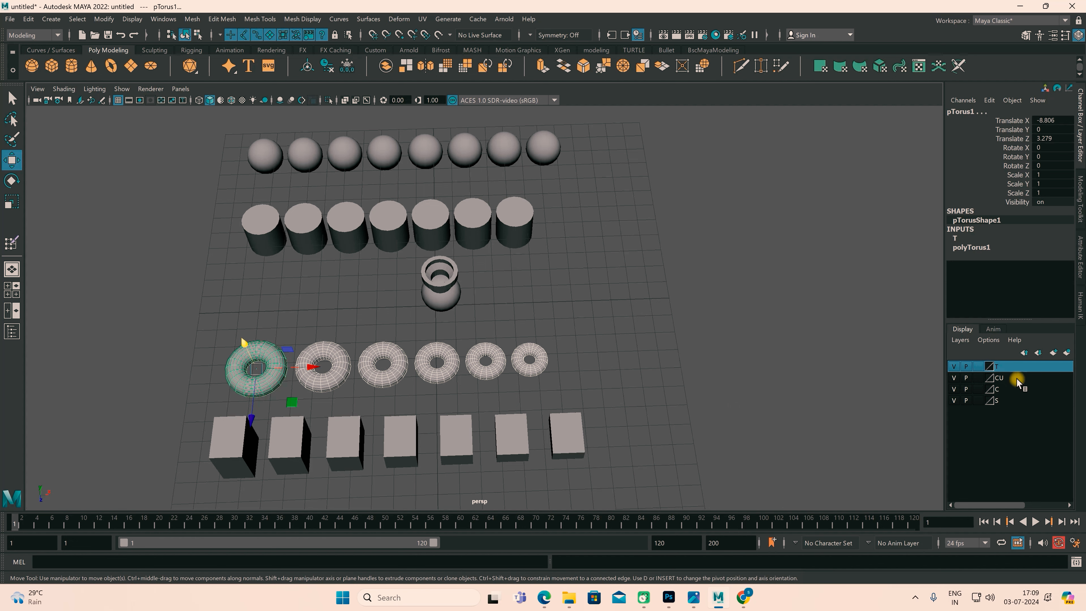
pyautogui.click(773, 381)
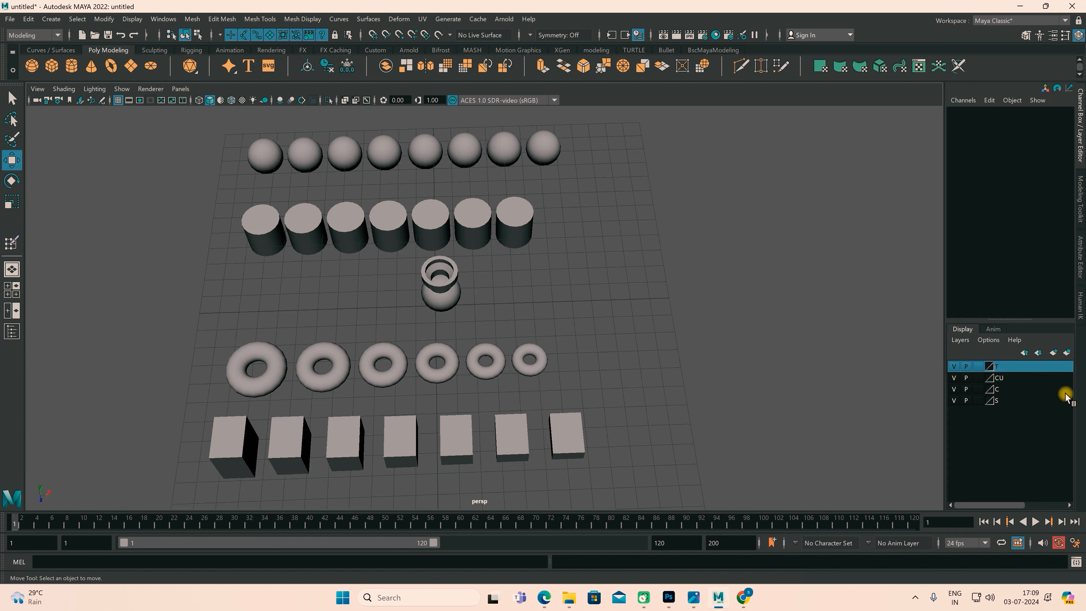
pyautogui.click(1007, 402)
pyautogui.rightClick(1006, 401)
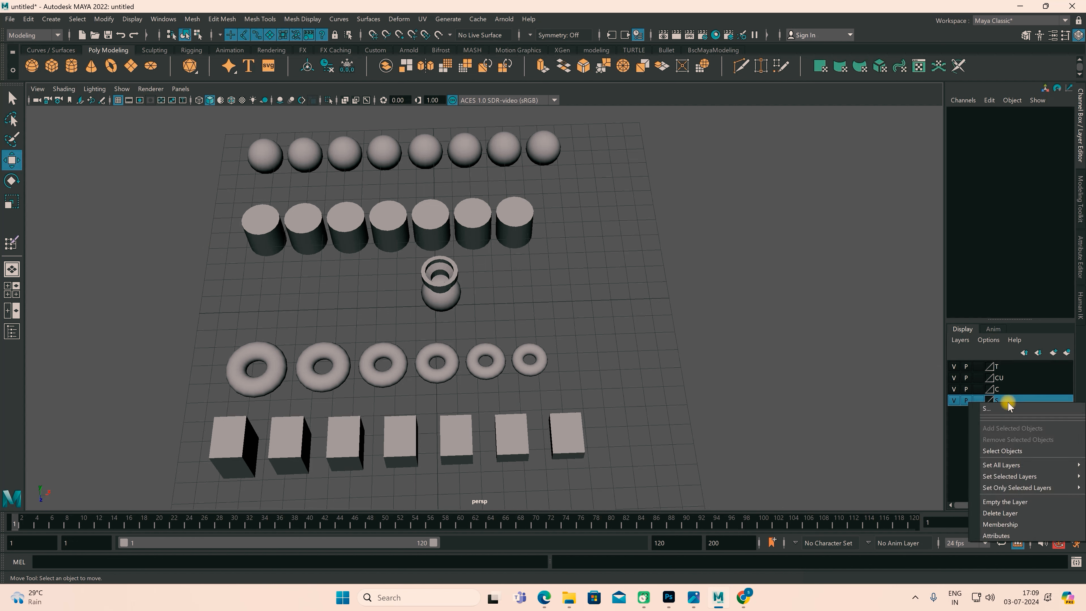
pyautogui.click(1011, 454)
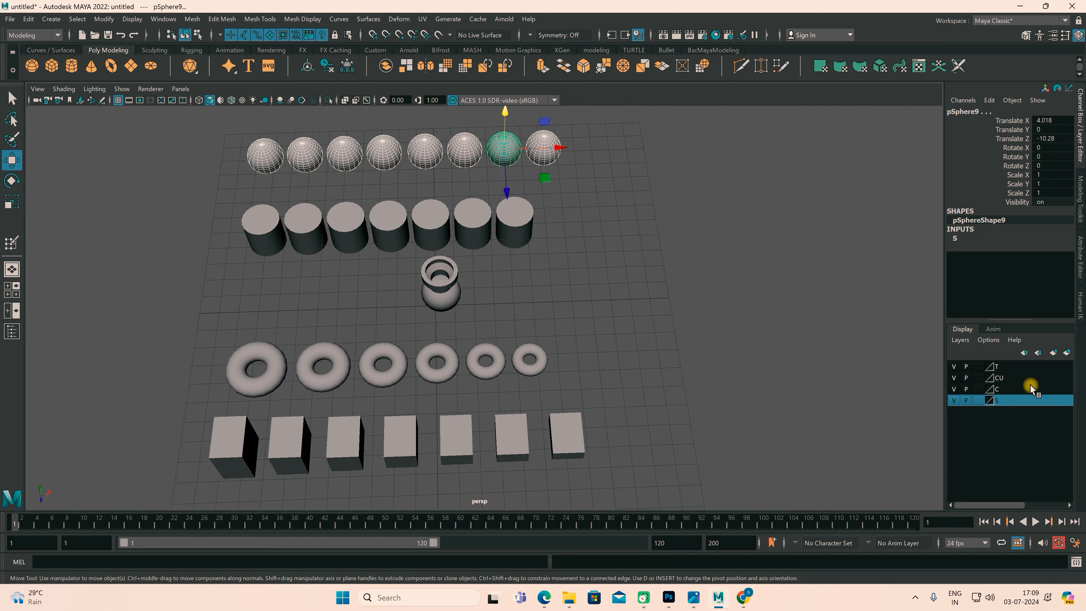
pyautogui.click(1018, 366)
pyautogui.rightClick(1018, 365)
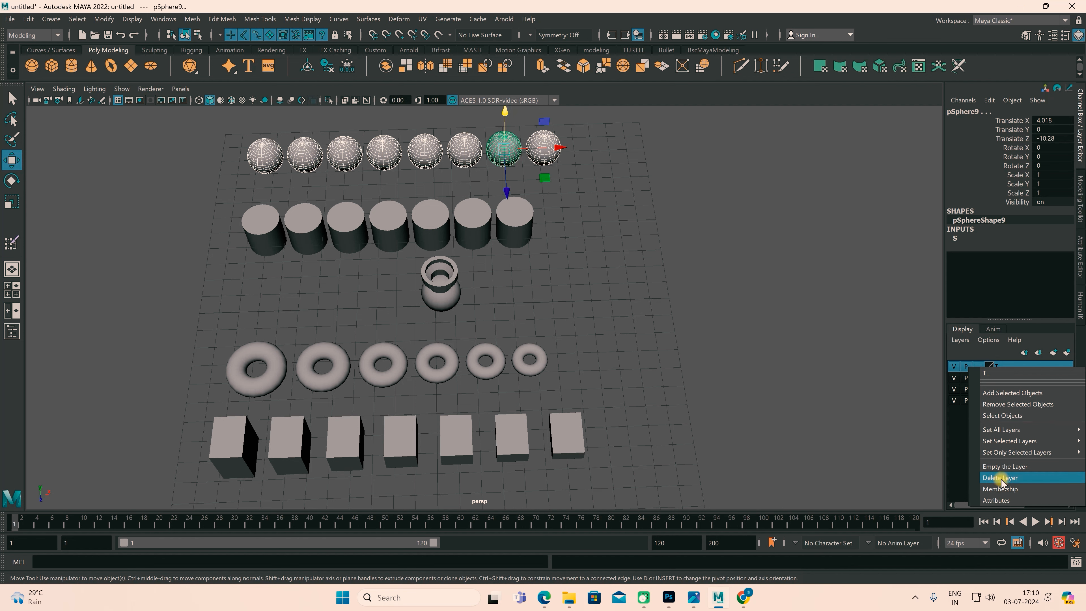
pyautogui.click(957, 470)
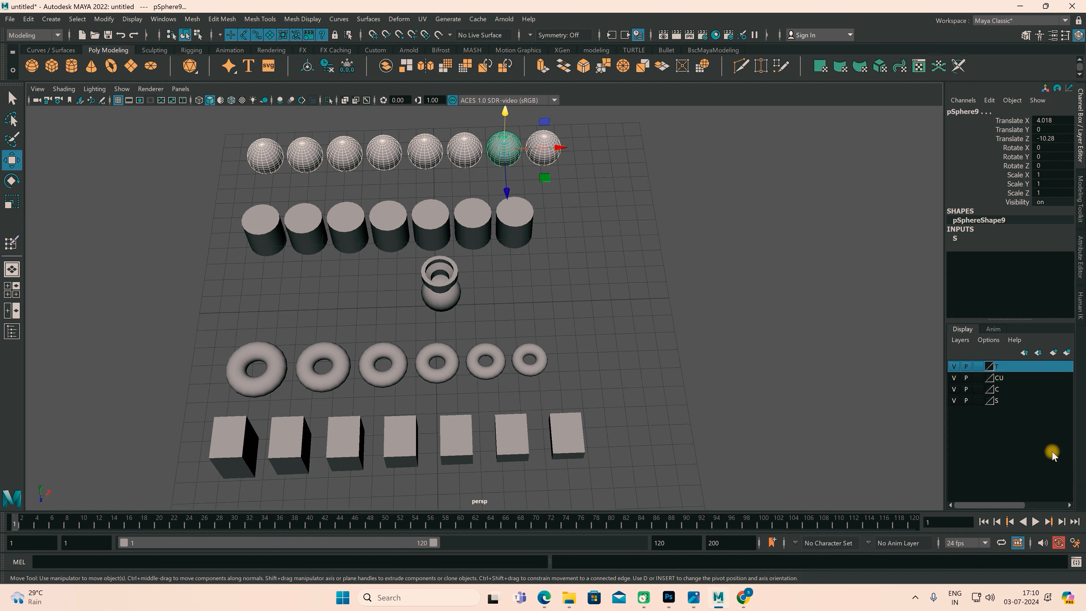
# Hide the T, CU, C and S display layers so only the vase is shown
pyautogui.click(953, 366)
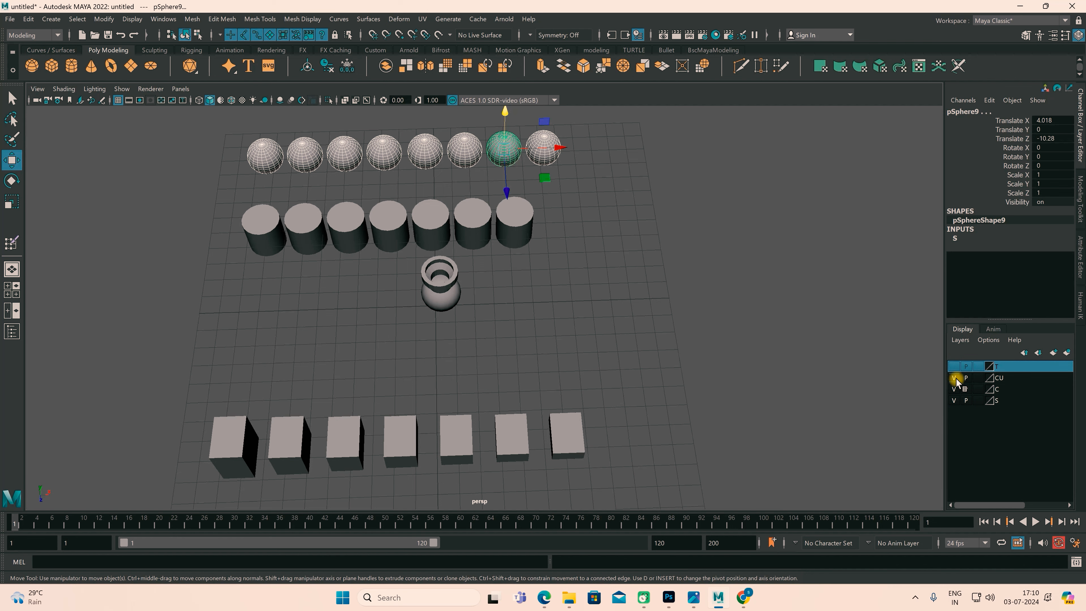
pyautogui.click(953, 377)
pyautogui.click(953, 388)
pyautogui.click(953, 400)
# Scale the vase uniformly to about 2.436 and move it along its vertical axis
pyautogui.keyDown('alt'); pyautogui.moveTo(511, 436); pyautogui.dragTo(521, 400); pyautogui.keyUp('alt')
pyautogui.click(439, 246)
pyautogui.press('r')
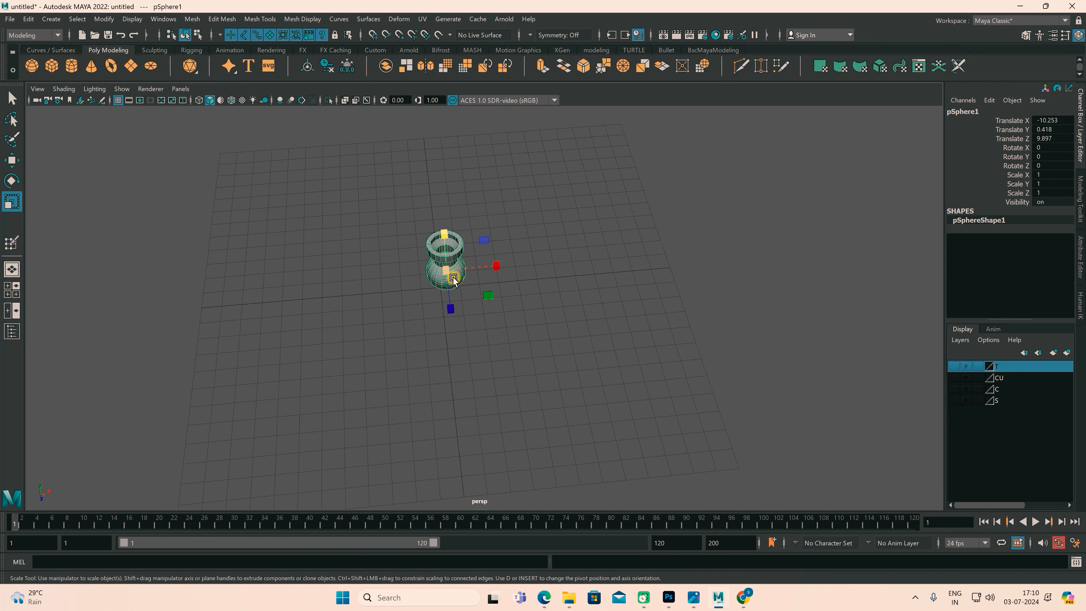
pyautogui.moveTo(444, 276); pyautogui.dragTo(531, 388)
pyautogui.press('w')
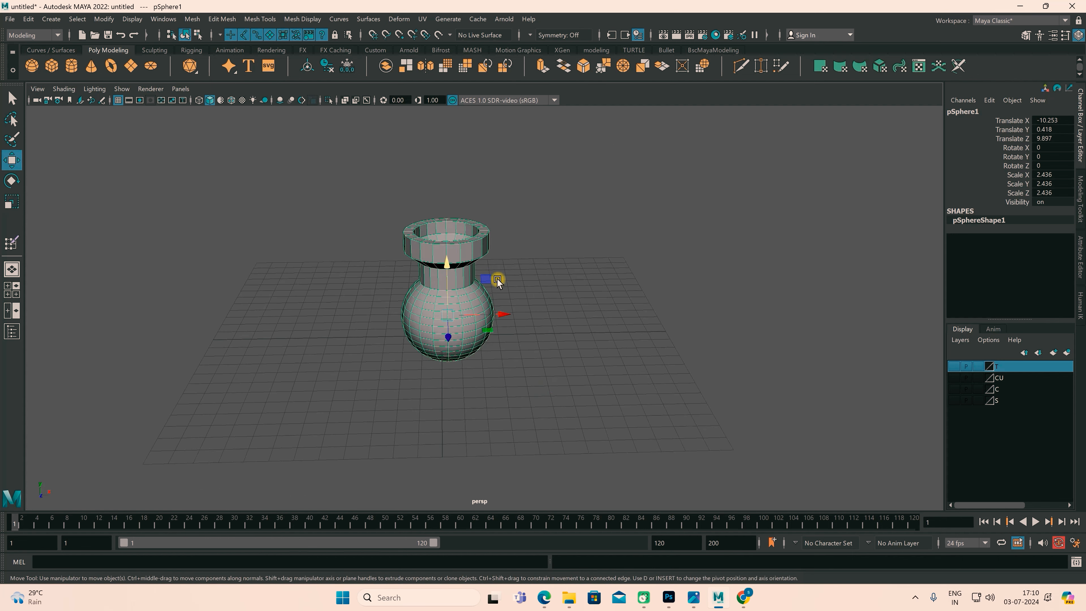
pyautogui.moveTo(444, 267); pyautogui.dragTo(519, 363)
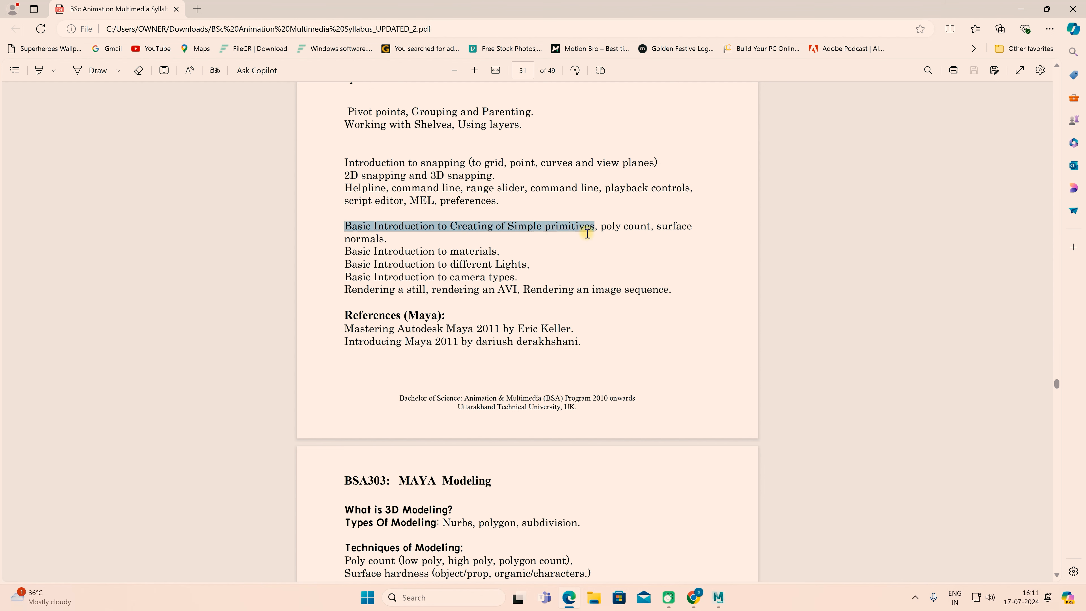
# Switch from the syllabus PDF to Maya and detach the Polygon Primitives list as a floating window beside the grid
pyautogui.click(718, 596)
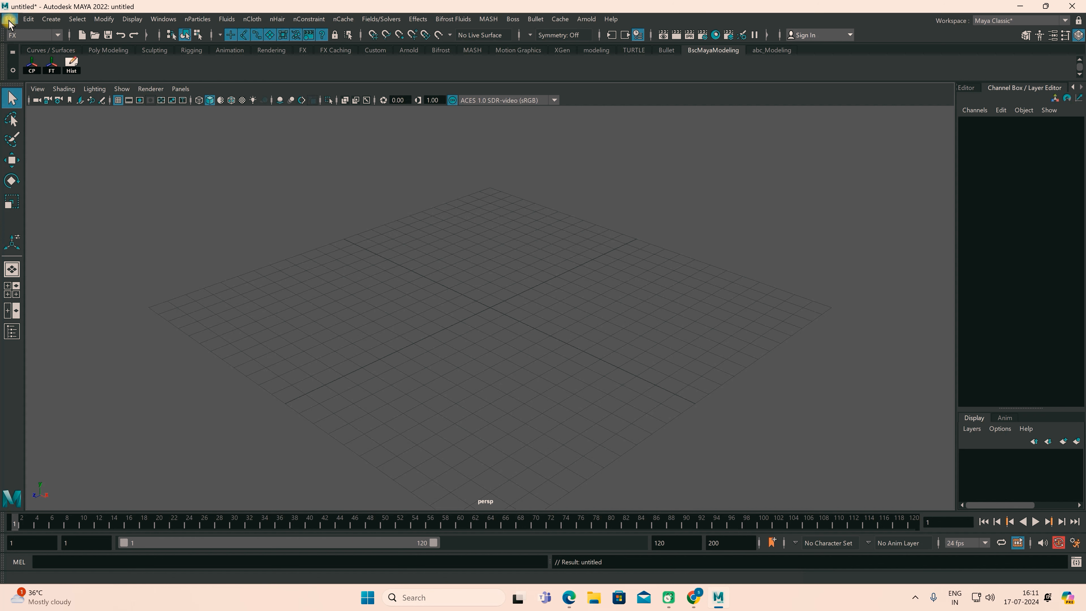
pyautogui.click(51, 19)
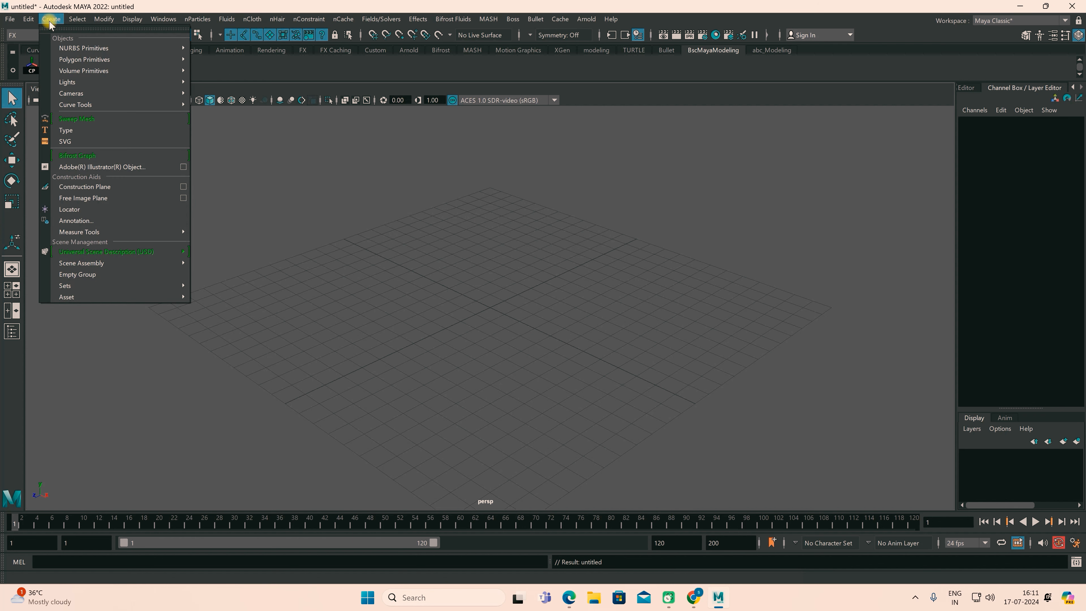
pyautogui.moveTo(66, 56)
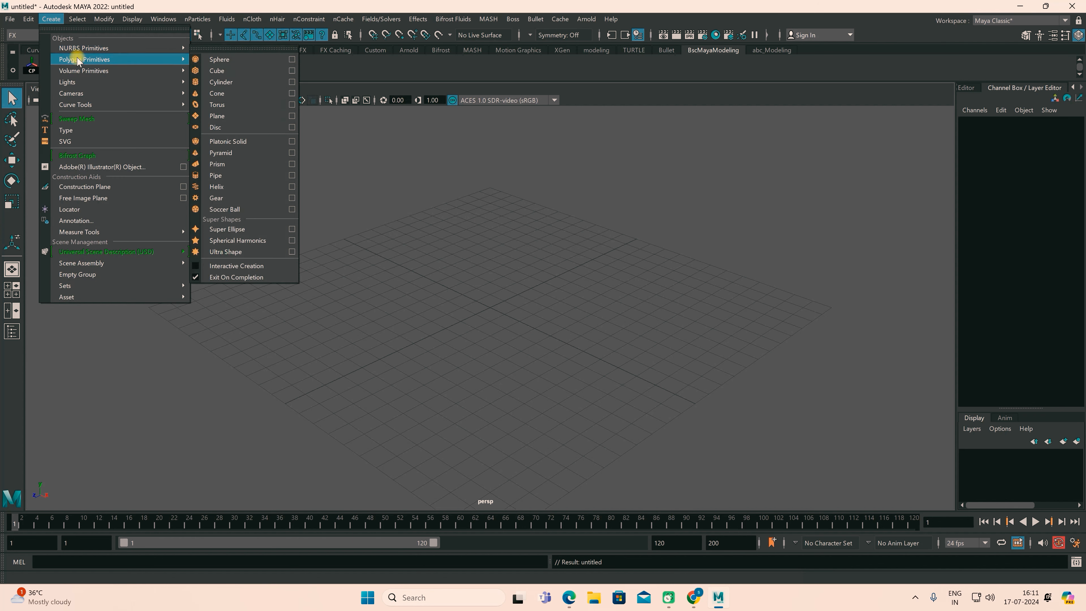
pyautogui.click(206, 48)
pyautogui.moveTo(223, 42); pyautogui.dragTo(776, 151)
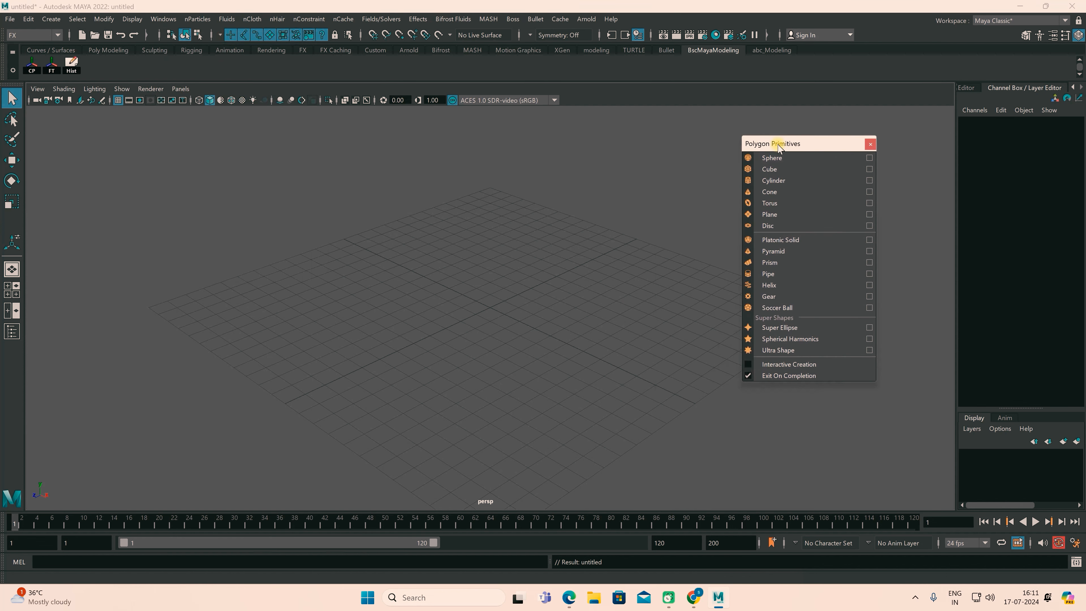
# Create a polygon sphere and cube, moving the cube away along negative X and the sphere to about -7.46 in Z
pyautogui.click(772, 158)
pyautogui.click(769, 169)
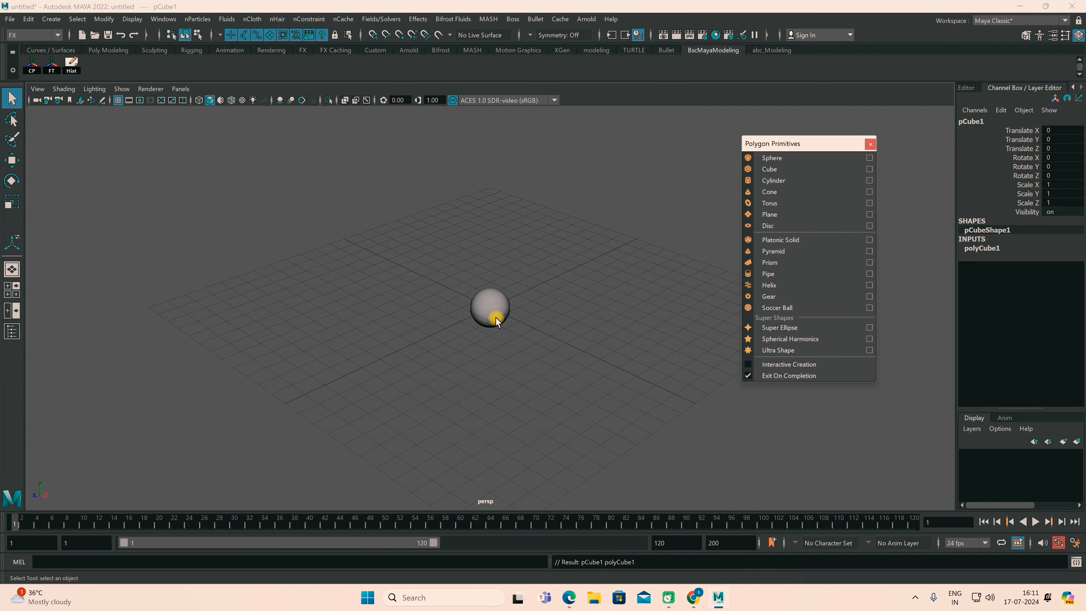
pyautogui.press('w')
pyautogui.moveTo(493, 320)
pyautogui.mouseDown()
pyautogui.moveTo(565, 340)
pyautogui.moveTo(485, 303)
pyautogui.mouseUp()
pyautogui.click(481, 324)
pyautogui.moveTo(409, 344); pyautogui.dragTo(515, 297)
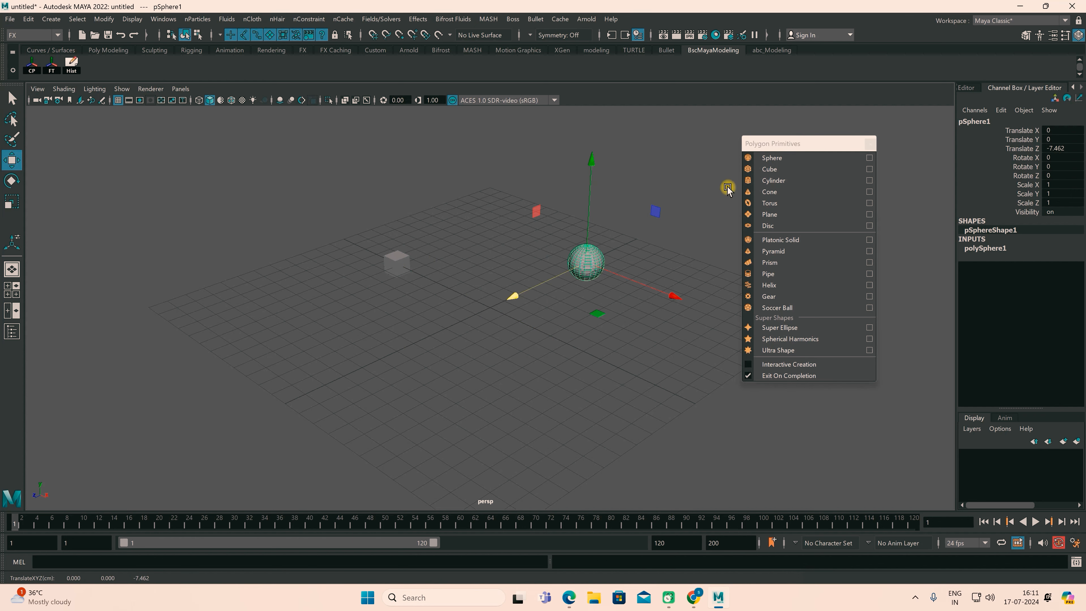
# Create a polygon cylinder moved to about 6.31 in Z and a polygon cone moved along positive X
pyautogui.click(766, 181)
pyautogui.moveTo(409, 344); pyautogui.dragTo(333, 384)
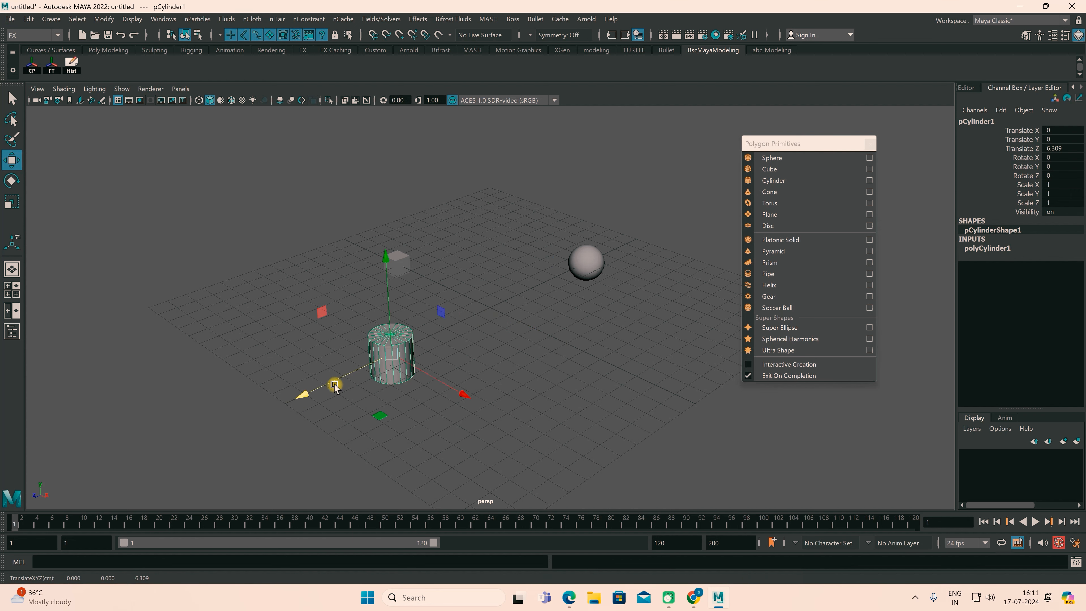
pyautogui.click(767, 193)
pyautogui.moveTo(567, 344); pyautogui.dragTo(658, 404)
# Create one polygon torus at the origin and a polygon plane moved to about -3.34 in X and 6.55 in Z
pyautogui.click(787, 204)
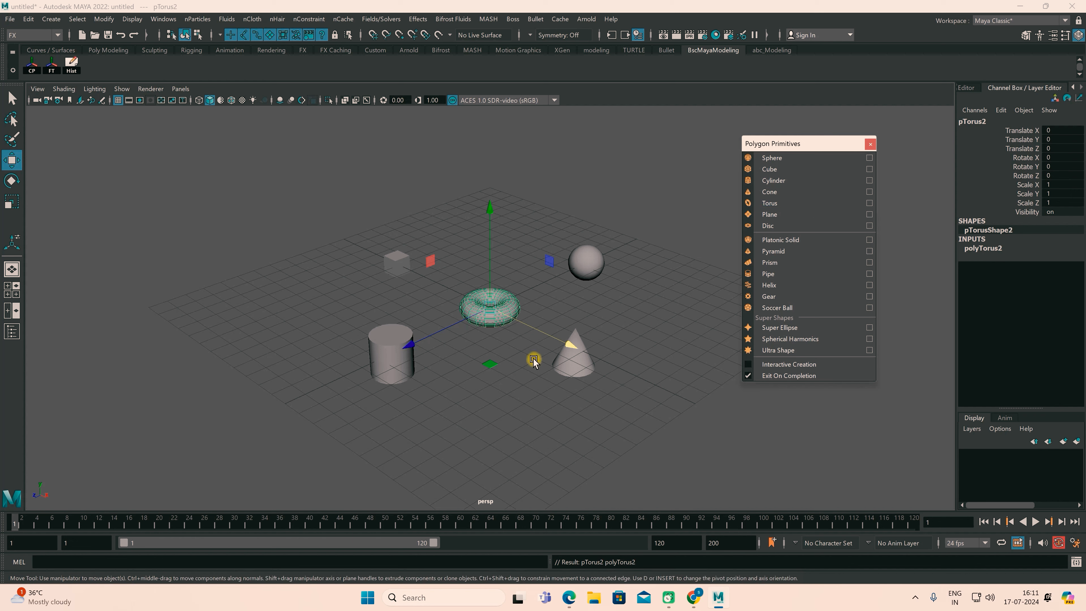
pyautogui.hotkey('ctrl', 'z')
pyautogui.click(765, 213)
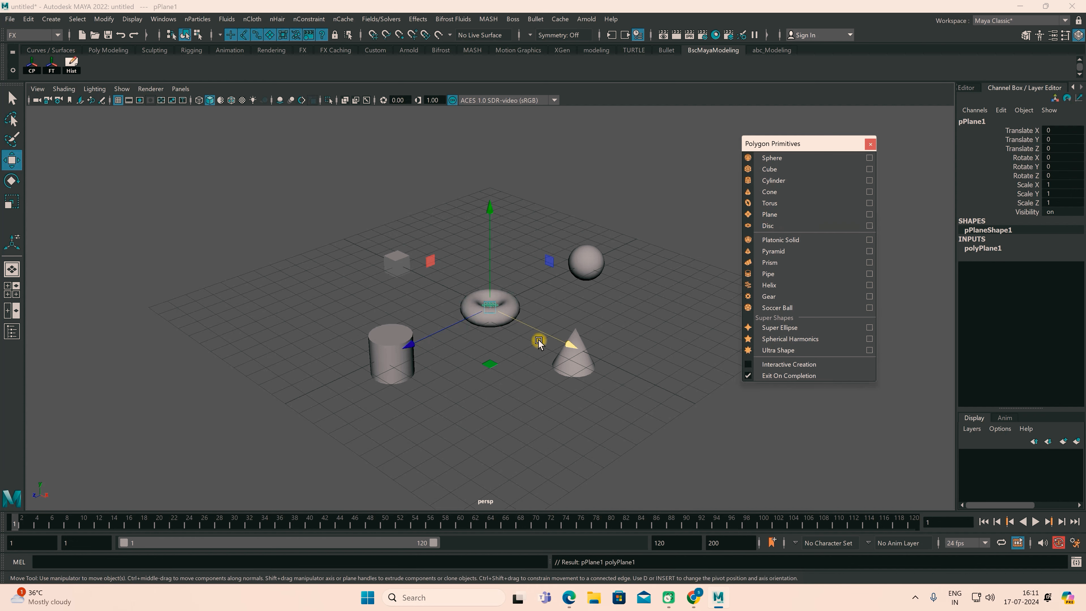
pyautogui.moveTo(543, 340); pyautogui.dragTo(492, 325)
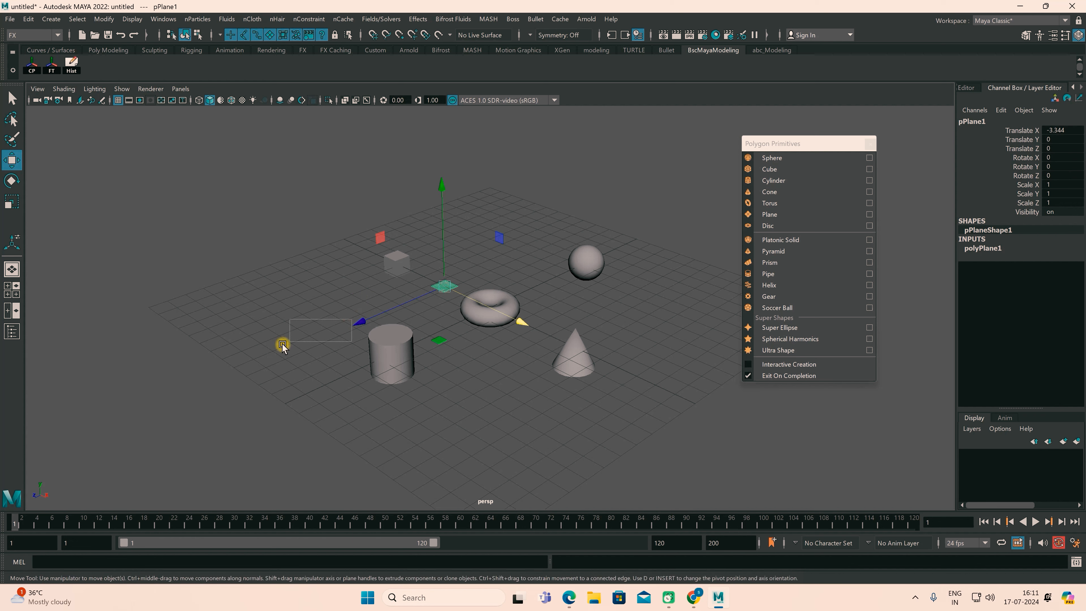
pyautogui.click(293, 339)
pyautogui.click(435, 287)
pyautogui.moveTo(359, 323); pyautogui.dragTo(249, 369)
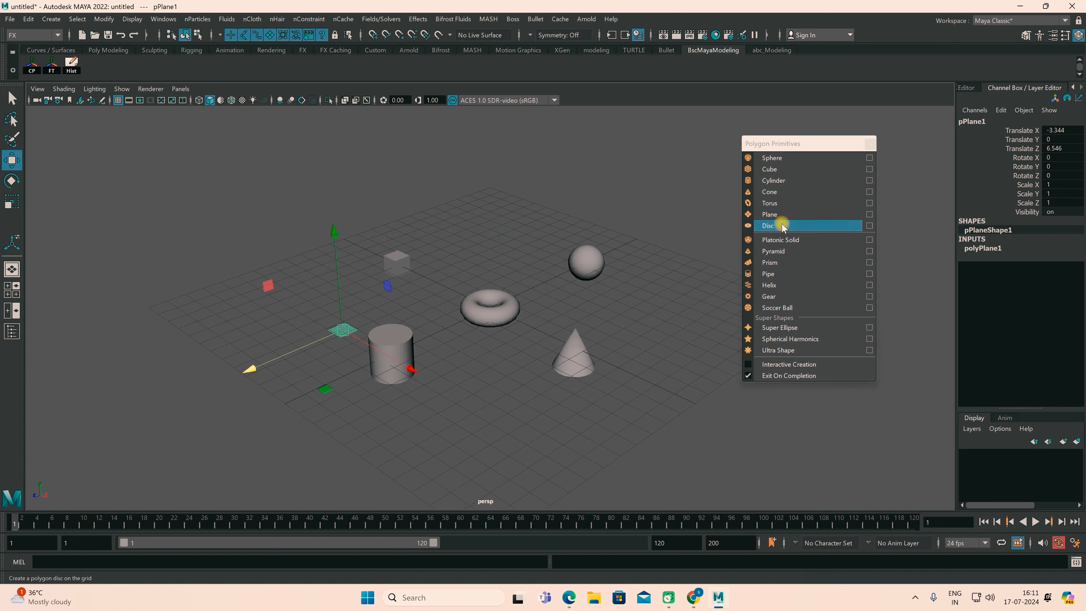
# Detach the NURBS Primitives list as a floating window and create a NURBS sphere moved to about -14.36 in X
pyautogui.click(51, 19)
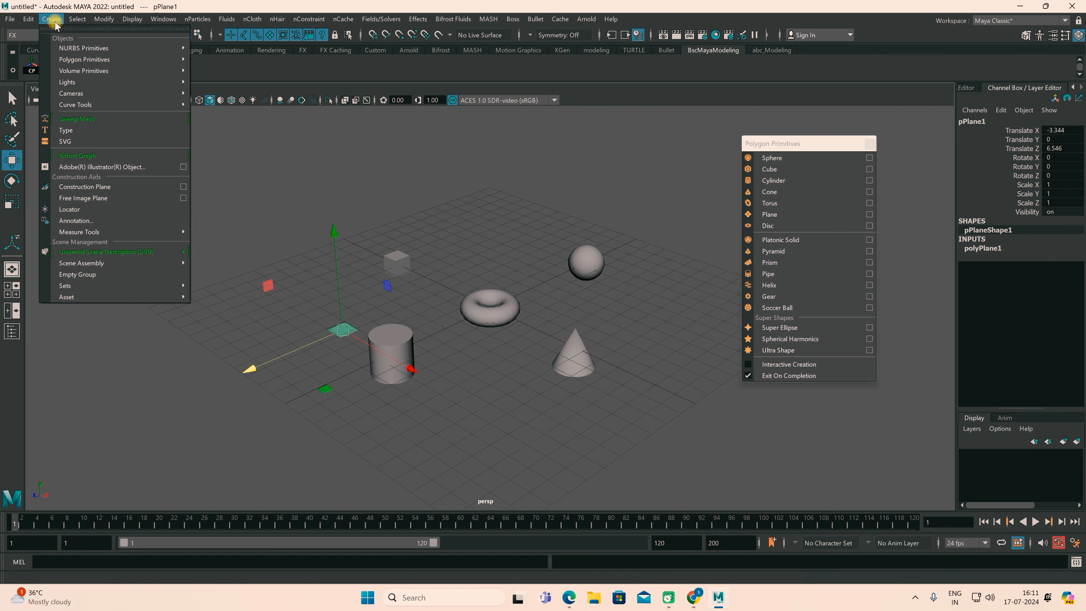
pyautogui.moveTo(161, 47)
pyautogui.click(197, 37)
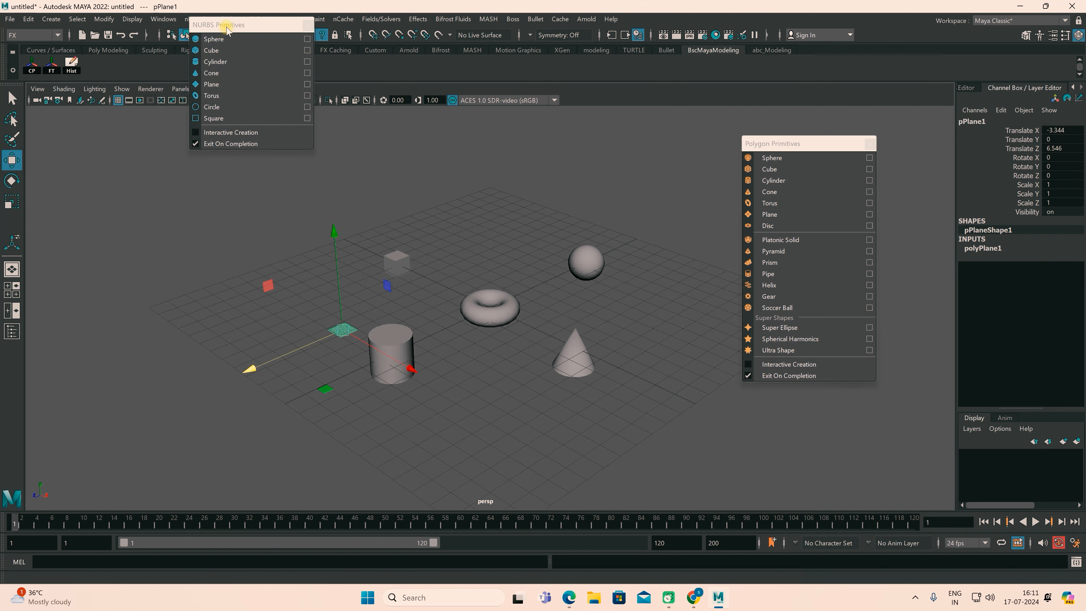
pyautogui.moveTo(221, 27); pyautogui.dragTo(95, 135)
pyautogui.click(88, 149)
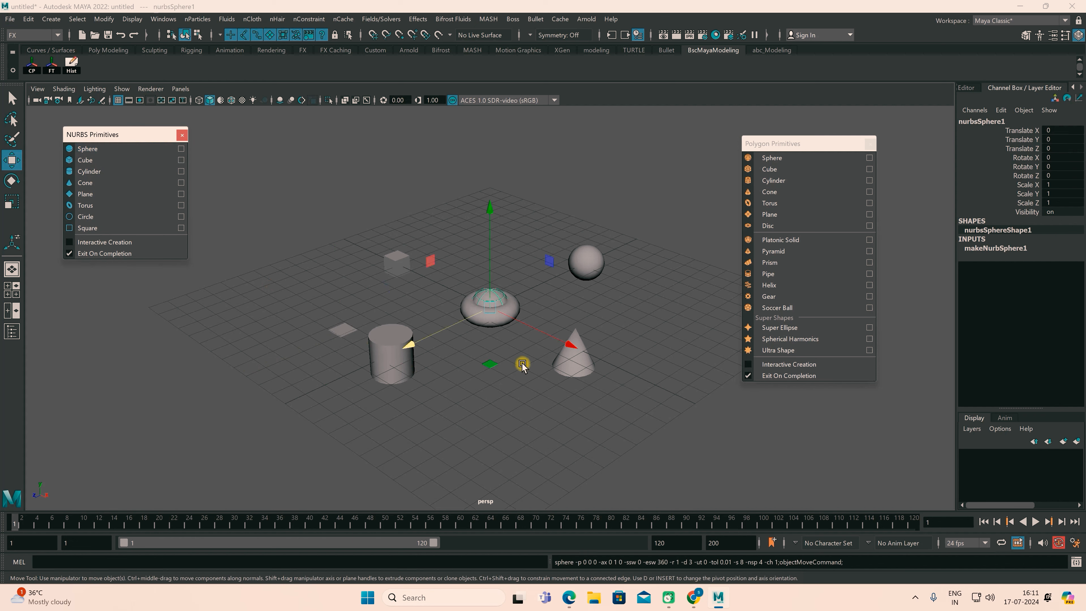
pyautogui.moveTo(568, 347); pyautogui.dragTo(397, 268)
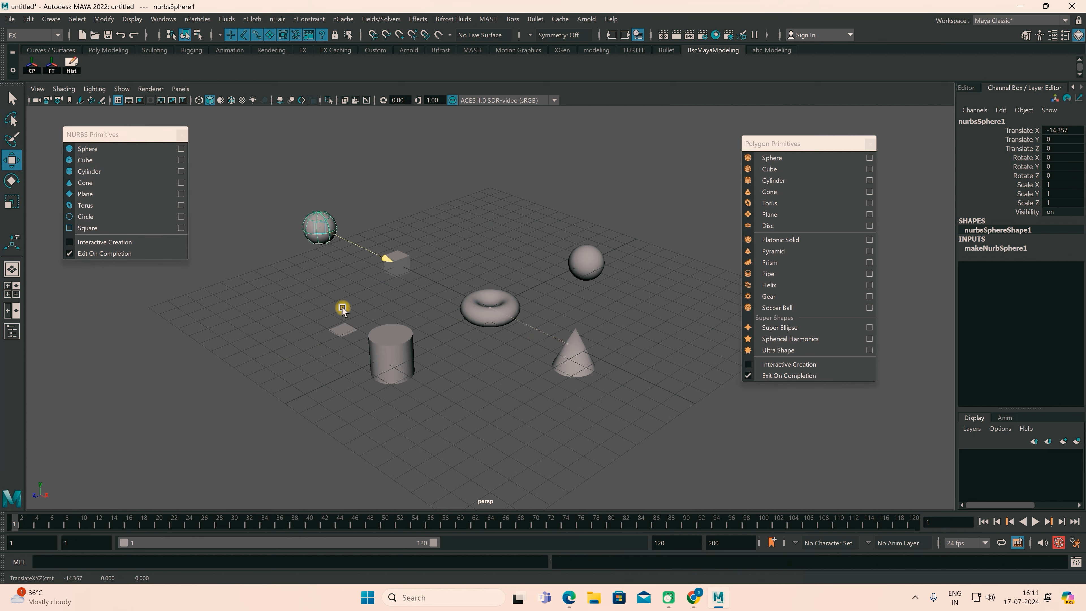
# Create a NURBS cube moved back along negative Z and a NURBS cylinder moved to about -4.02 in X
pyautogui.click(105, 160)
pyautogui.moveTo(548, 338); pyautogui.dragTo(436, 308)
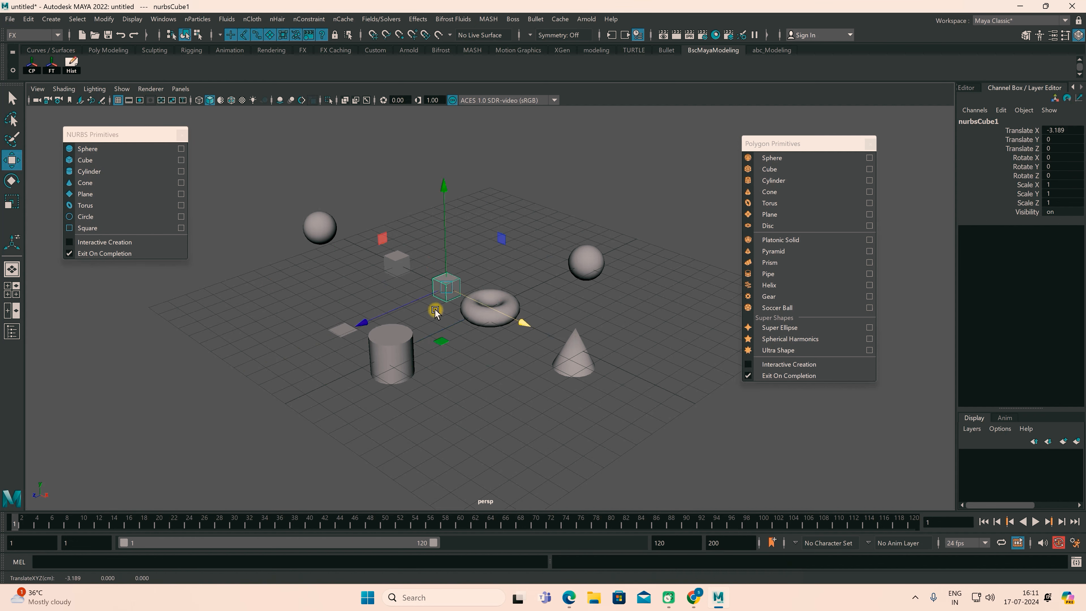
pyautogui.click(444, 286)
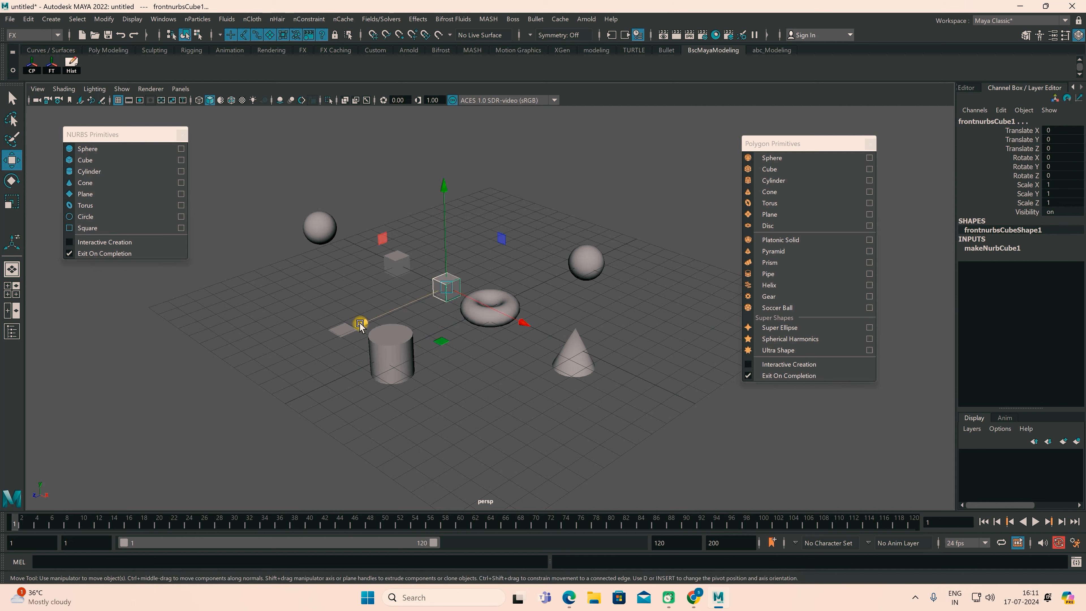
pyautogui.moveTo(362, 322); pyautogui.dragTo(475, 276)
pyautogui.click(105, 171)
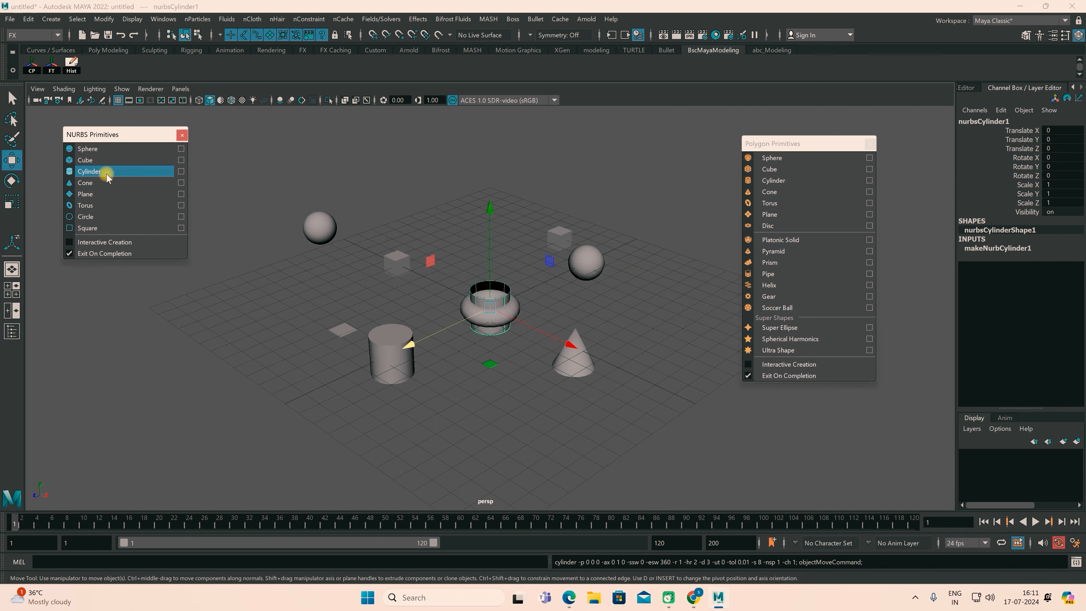
pyautogui.moveTo(566, 344); pyautogui.dragTo(508, 319)
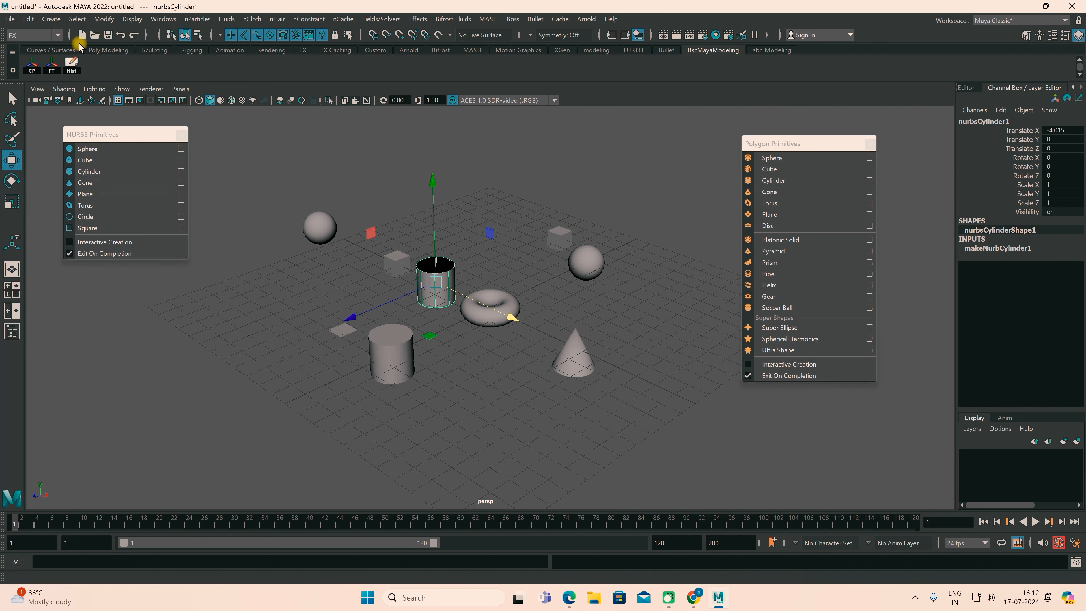
# Detach the Curve Tools list as a floating window and draw a seven-point CV curve around the grid's near-left edge
pyautogui.click(56, 20)
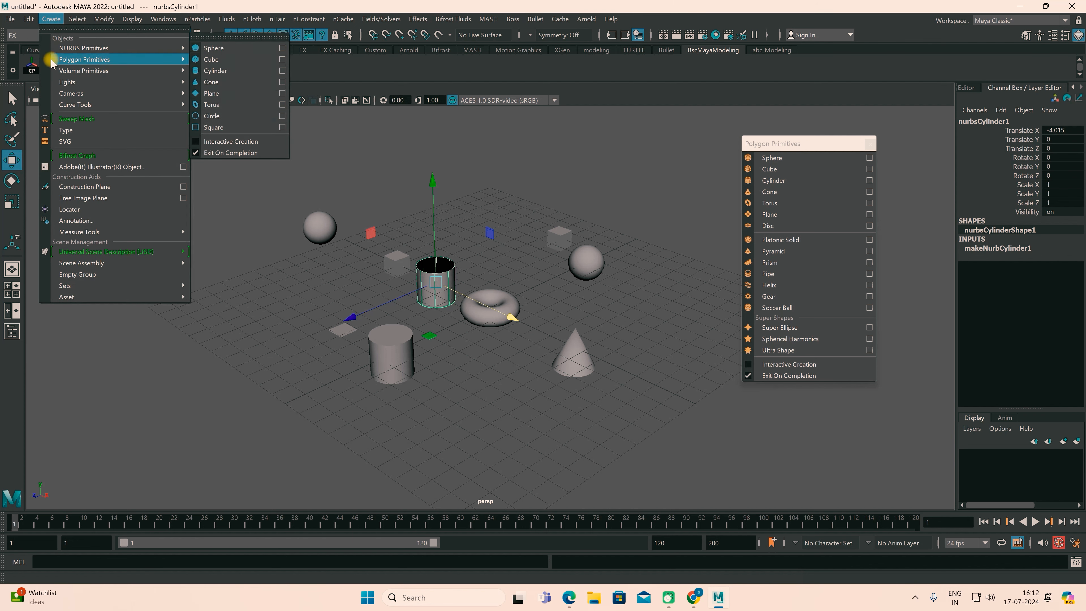
pyautogui.moveTo(89, 105)
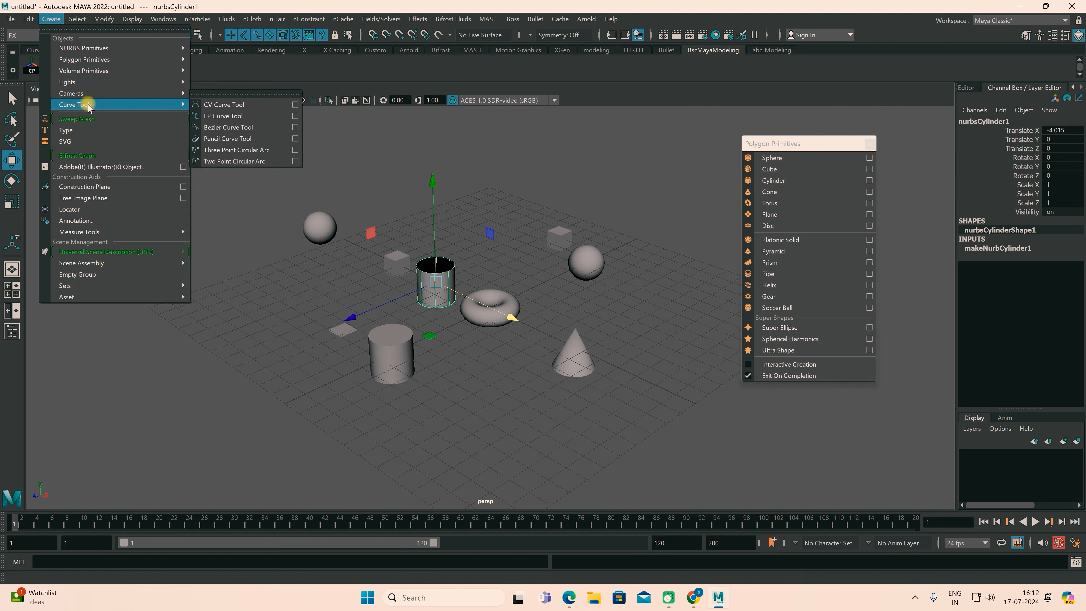
pyautogui.click(218, 93)
pyautogui.click(221, 95)
pyautogui.click(209, 300)
pyautogui.click(167, 316)
pyautogui.click(150, 365)
pyautogui.click(165, 402)
pyautogui.click(209, 416)
pyautogui.click(265, 414)
pyautogui.click(274, 417)
pyautogui.press('Return')
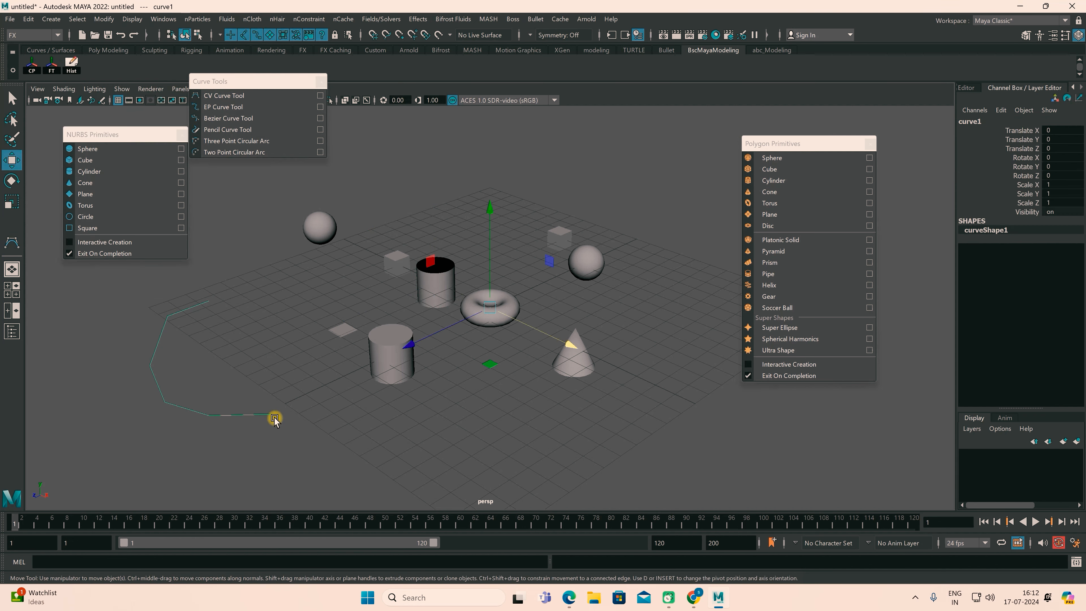
# Draw a wavy six-point EP curve across the front corner of the grid
pyautogui.click(238, 110)
pyautogui.click(358, 431)
pyautogui.click(366, 456)
pyautogui.click(390, 473)
pyautogui.click(455, 470)
pyautogui.click(501, 447)
pyautogui.click(554, 453)
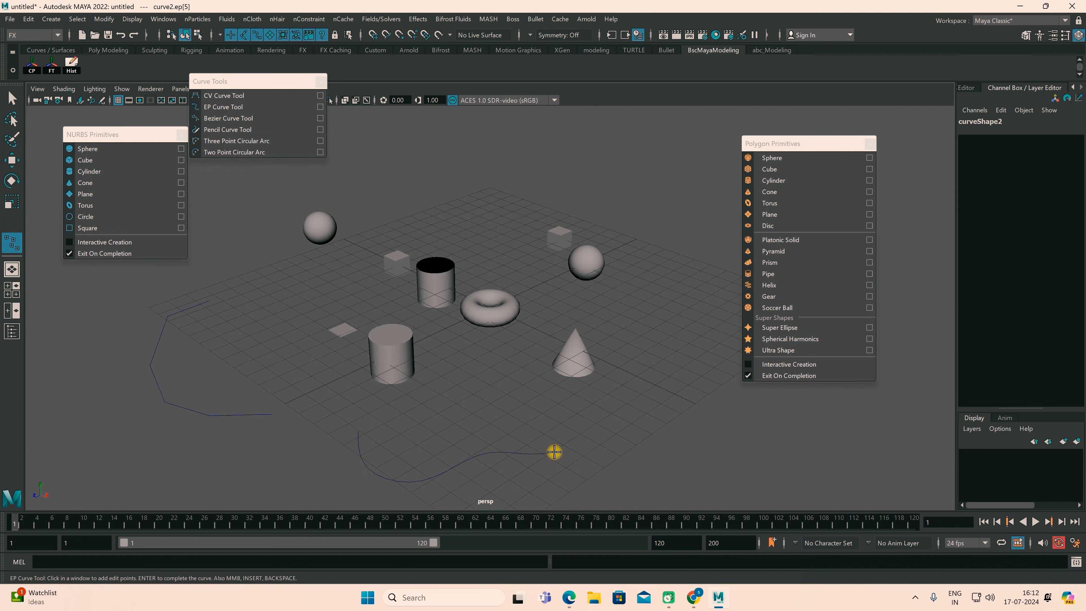
pyautogui.press('Return')
# Draw a wavy eight-point Bezier curve on the grid in front of the polygon cone
pyautogui.click(232, 120)
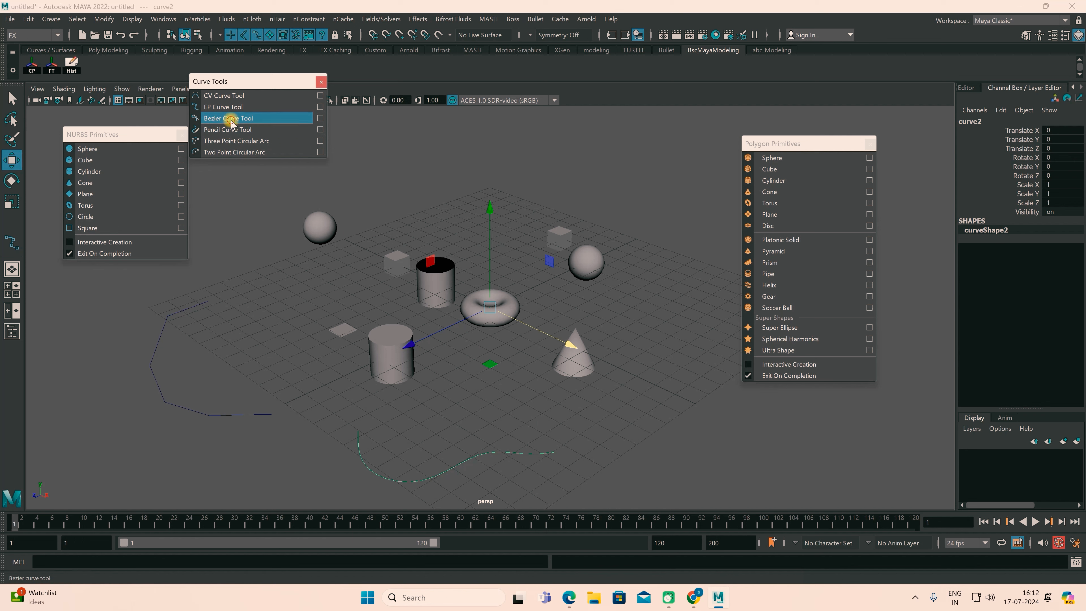
pyautogui.click(624, 413)
pyautogui.click(614, 451)
pyautogui.click(589, 437)
pyautogui.click(569, 427)
pyautogui.click(533, 426)
pyautogui.click(514, 443)
pyautogui.click(493, 430)
pyautogui.click(486, 403)
pyautogui.press('Return')
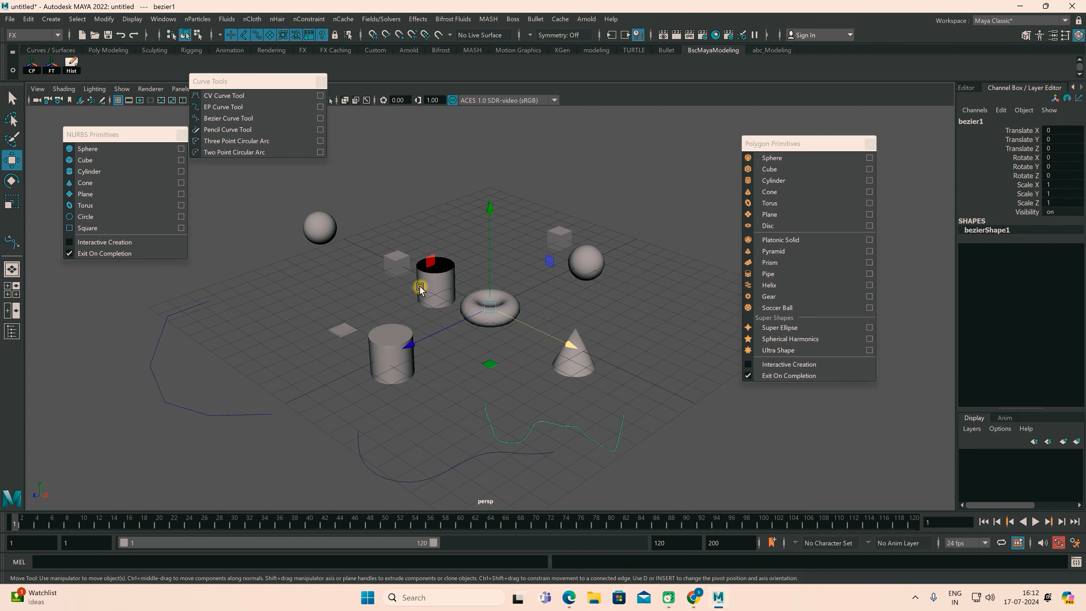
# Create a 3D Type object and close the floating Polygon Primitives list
pyautogui.click(50, 19)
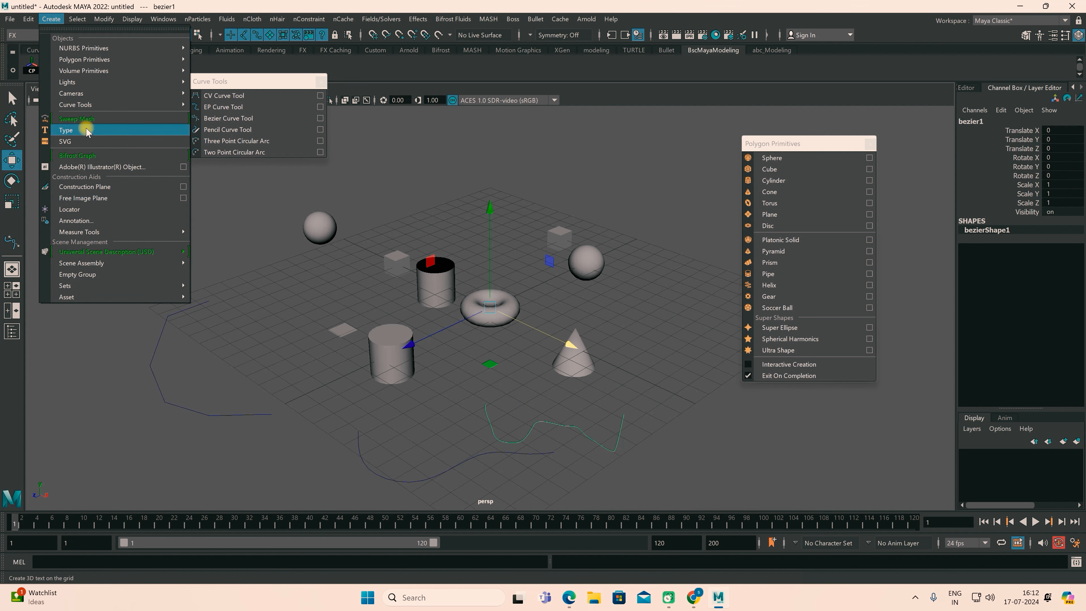
pyautogui.moveTo(88, 93)
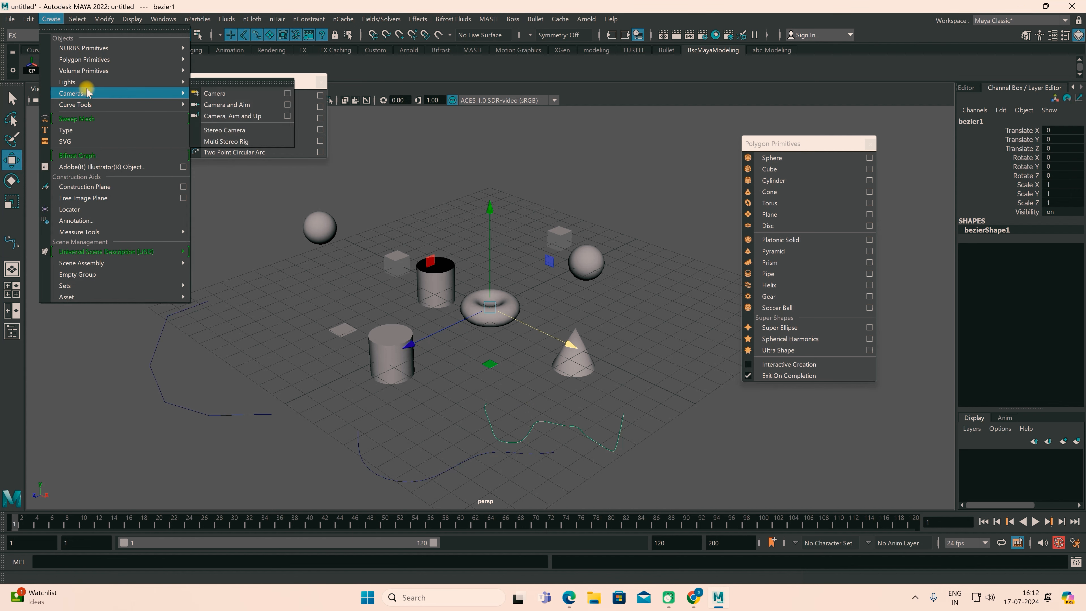
pyautogui.click(77, 131)
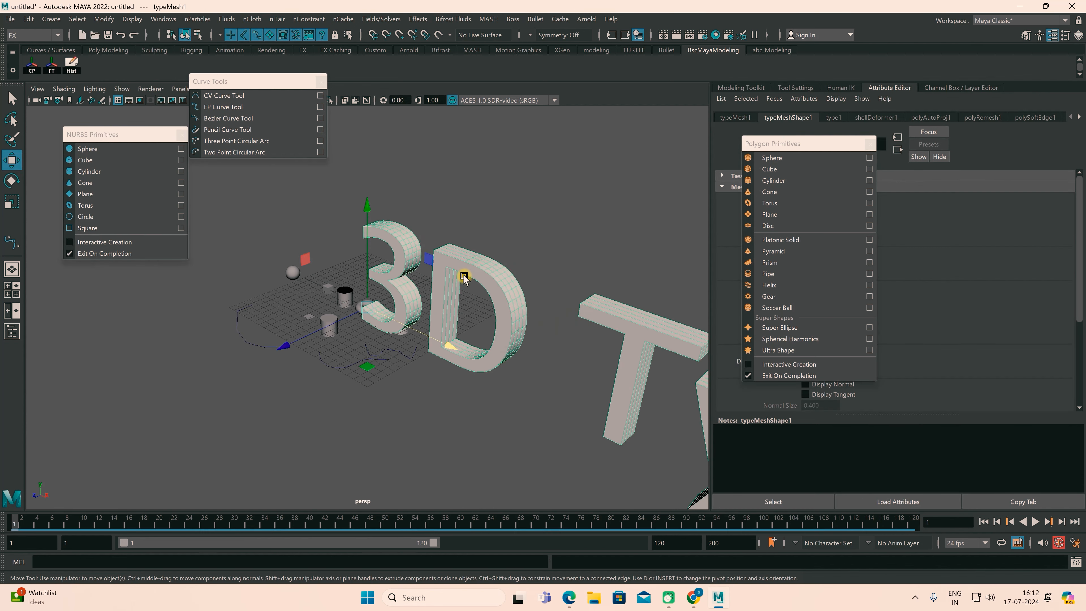
pyautogui.scroll(-3, 464, 281)
pyautogui.keyDown('alt'); pyautogui.moveTo(492, 308); pyautogui.dragTo(553, 295); pyautogui.keyUp('alt')
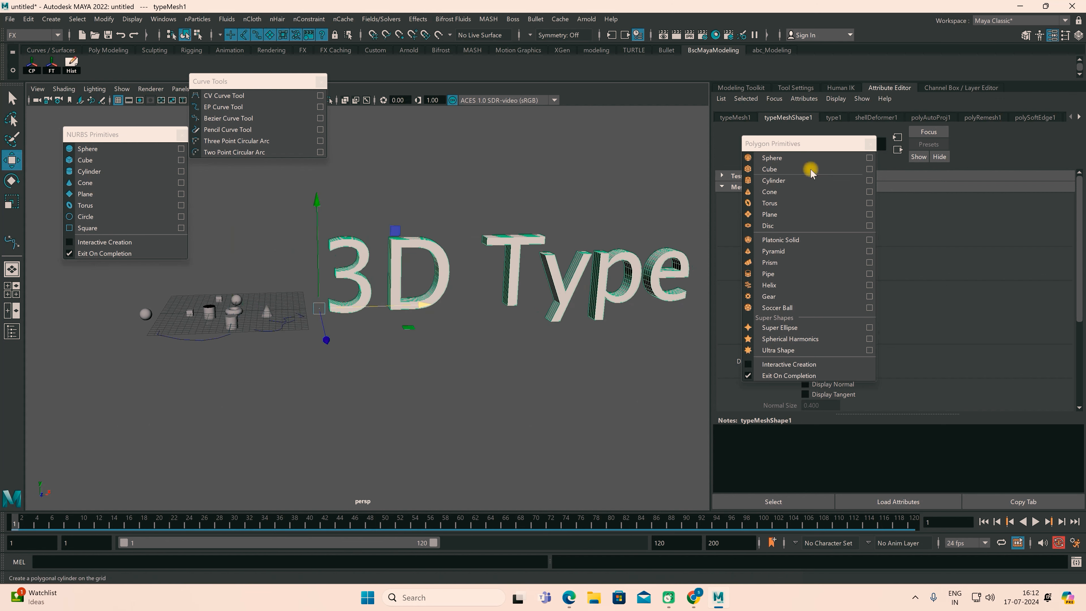
pyautogui.click(870, 143)
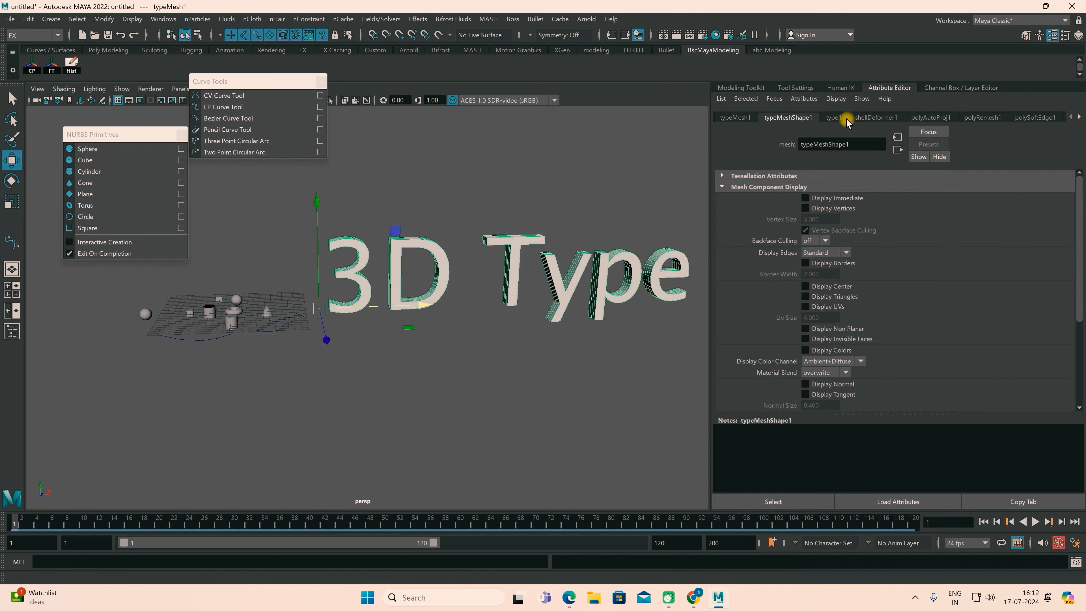
# Set the type's text to "maya", font size 19.982, tracking 1.572, kerning scale 1.413, leading scale 1.167 and space width scale 0.885
pyautogui.click(833, 118)
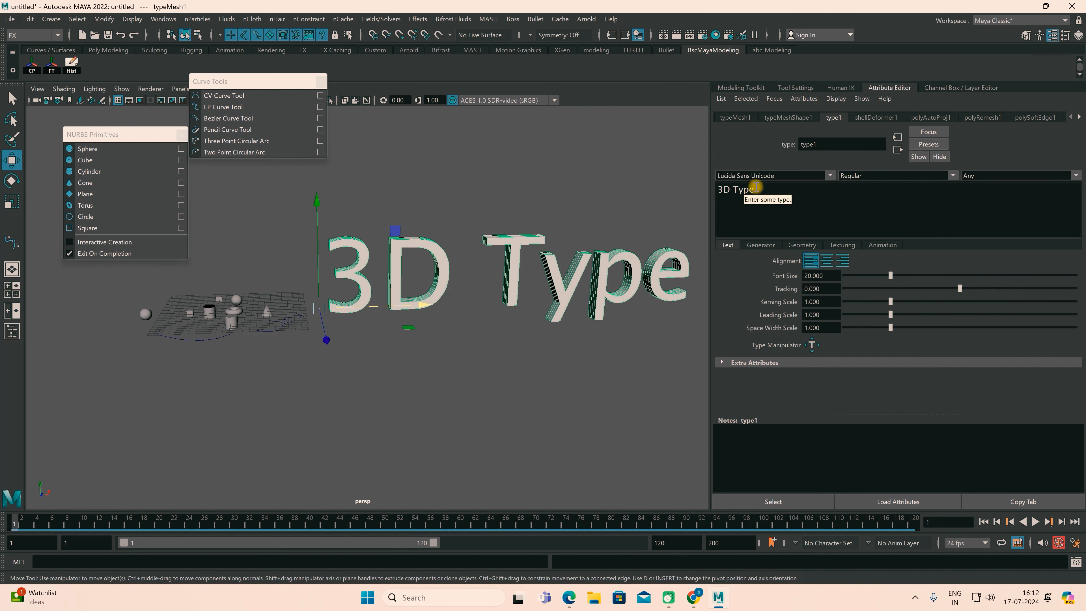
pyautogui.tripleClick(719, 190)
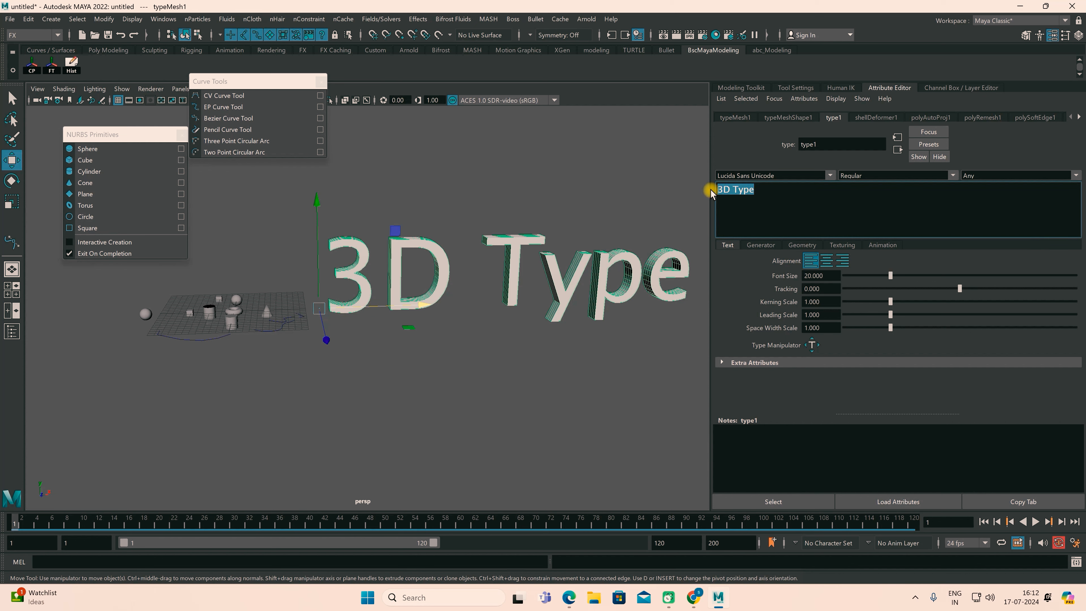
pyautogui.write('maya')
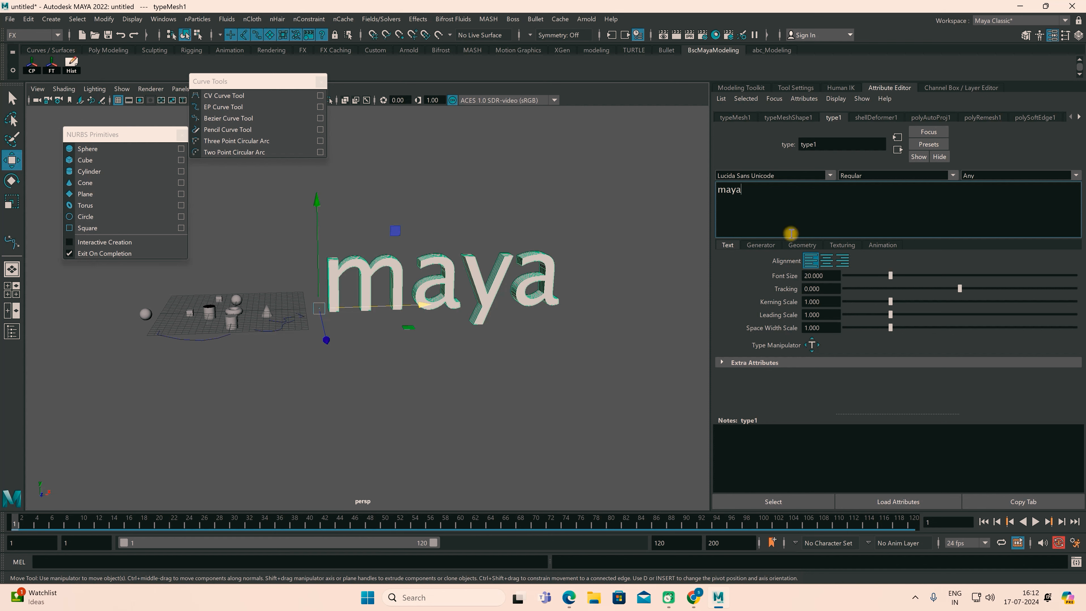
pyautogui.moveTo(890, 277); pyautogui.dragTo(978, 289)
pyautogui.moveTo(890, 302); pyautogui.dragTo(885, 333)
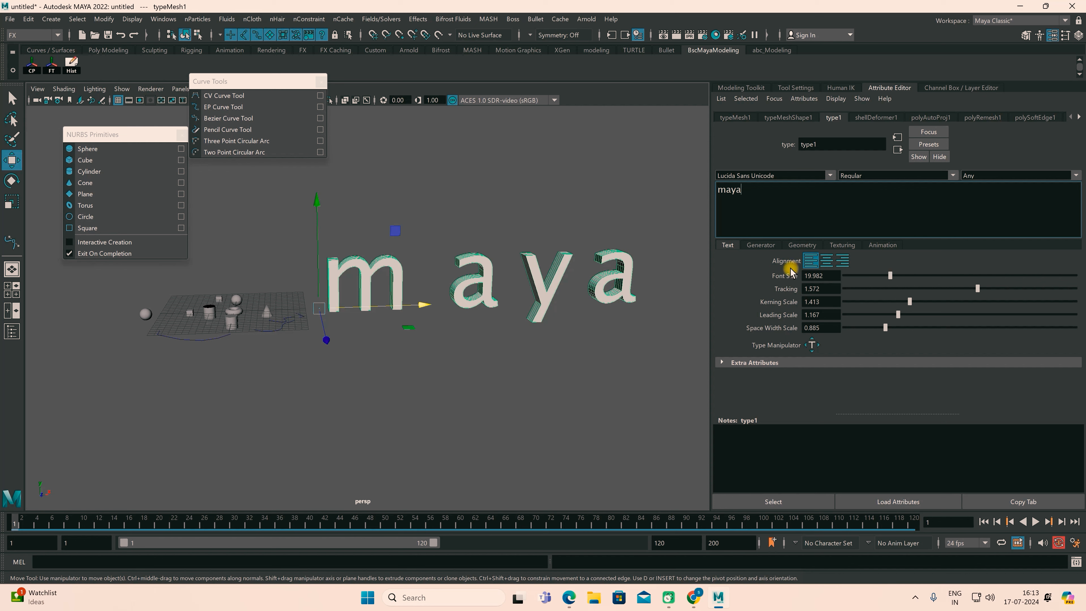
# Examine the type object's Generator, Geometry, Texturing and Animation settings and return to its Text settings
pyautogui.click(763, 245)
pyautogui.click(803, 245)
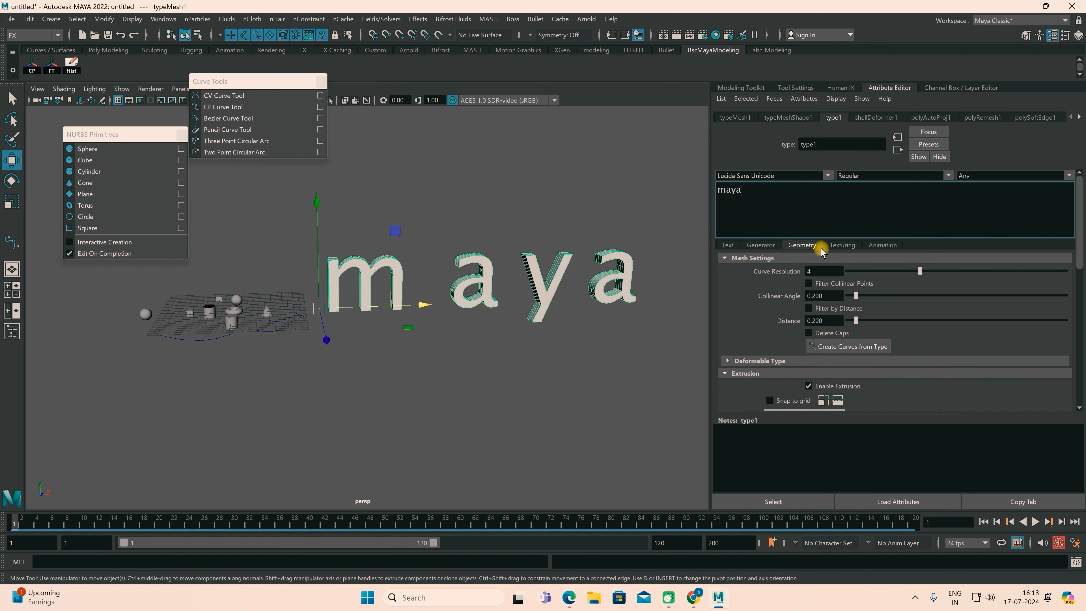
pyautogui.click(833, 247)
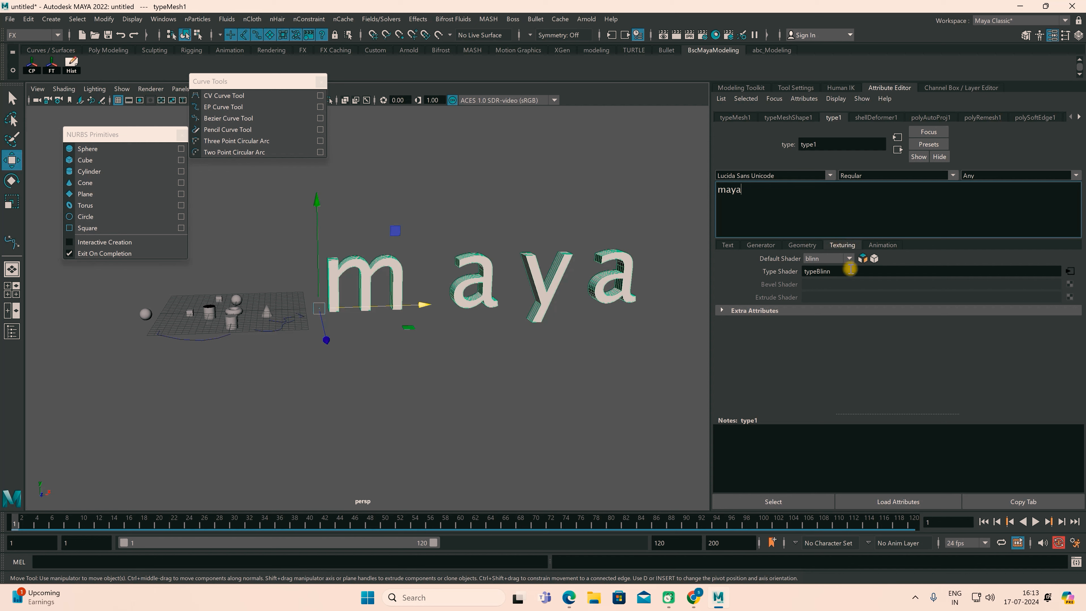
pyautogui.click(878, 246)
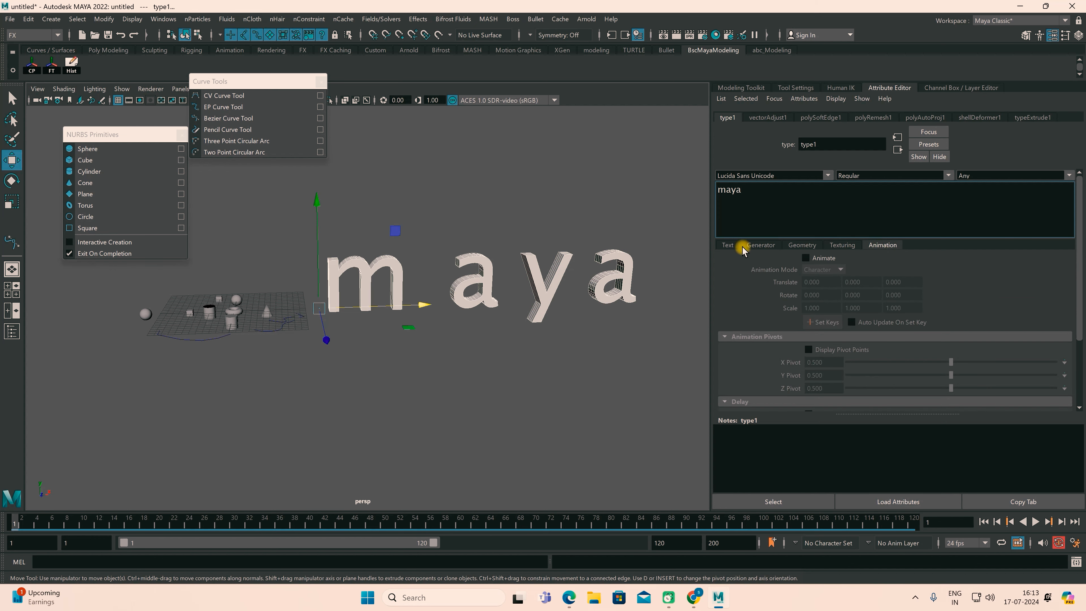
pyautogui.click(731, 247)
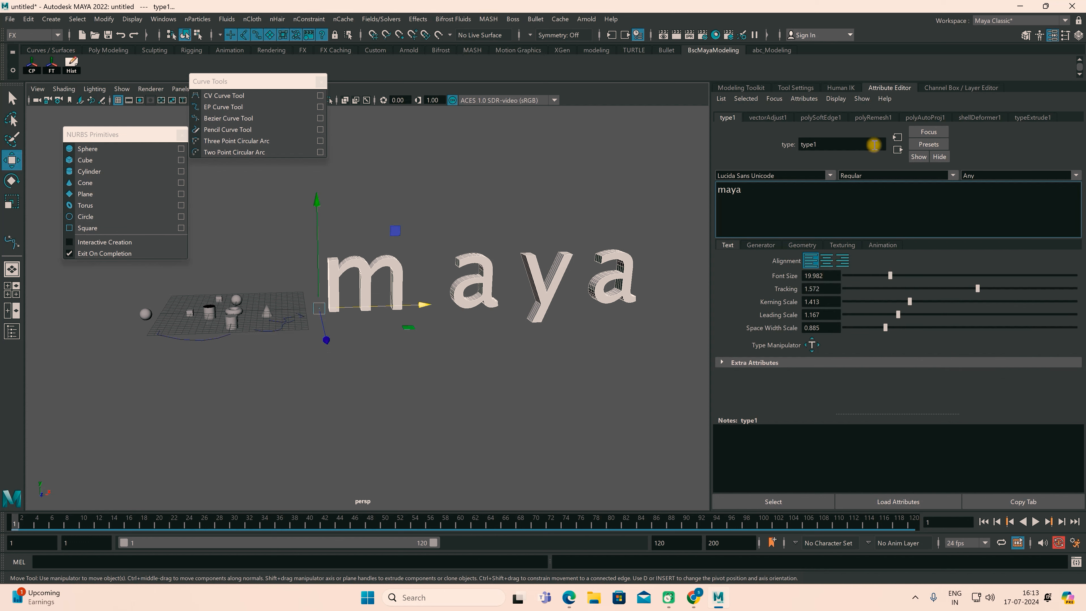
# Try the Lucida Calligraphy font on the 3D text and change it to Lucida Sans Typewriter
pyautogui.click(829, 176)
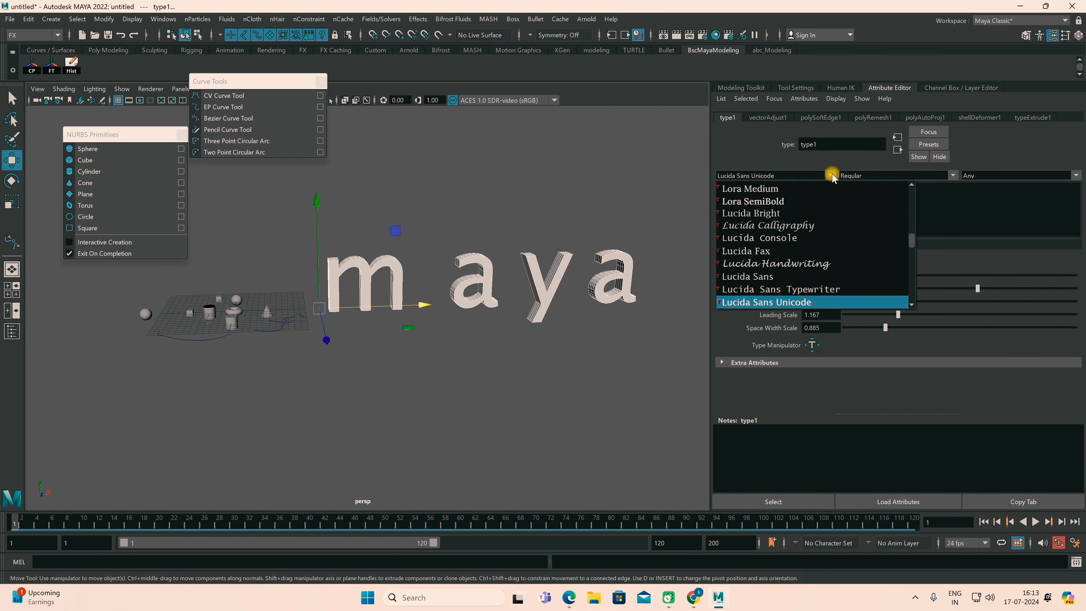
pyautogui.click(776, 225)
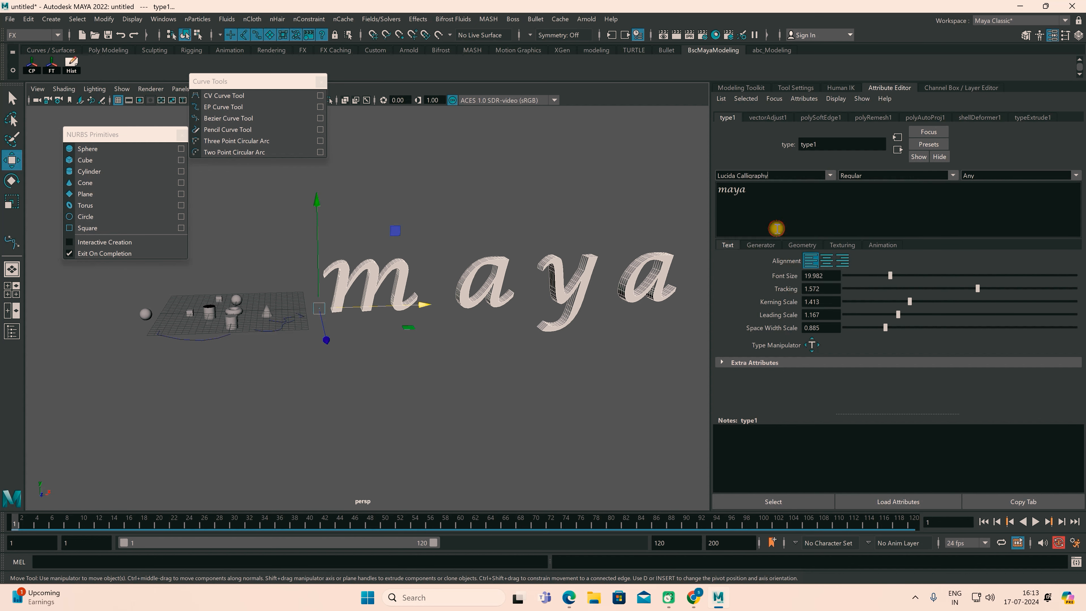
pyautogui.click(829, 175)
pyautogui.click(776, 289)
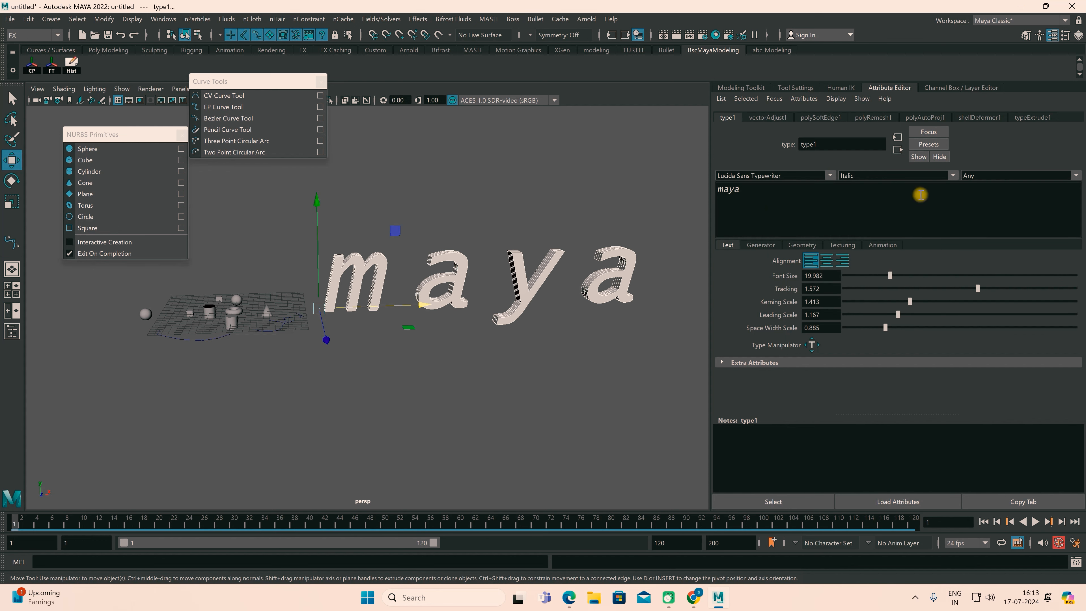
pyautogui.click(1073, 176)
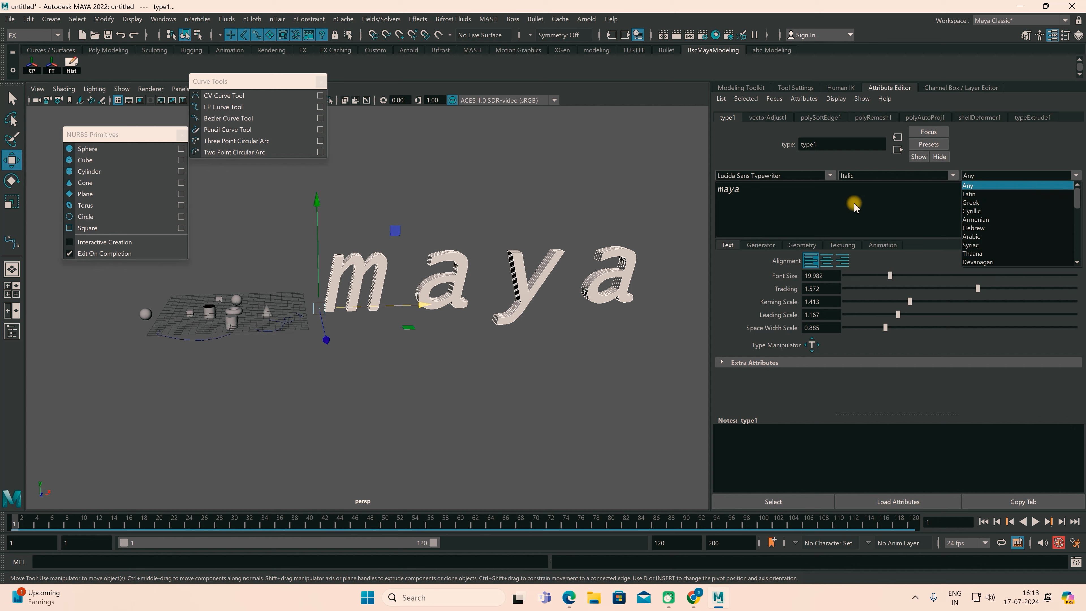
pyautogui.click(842, 204)
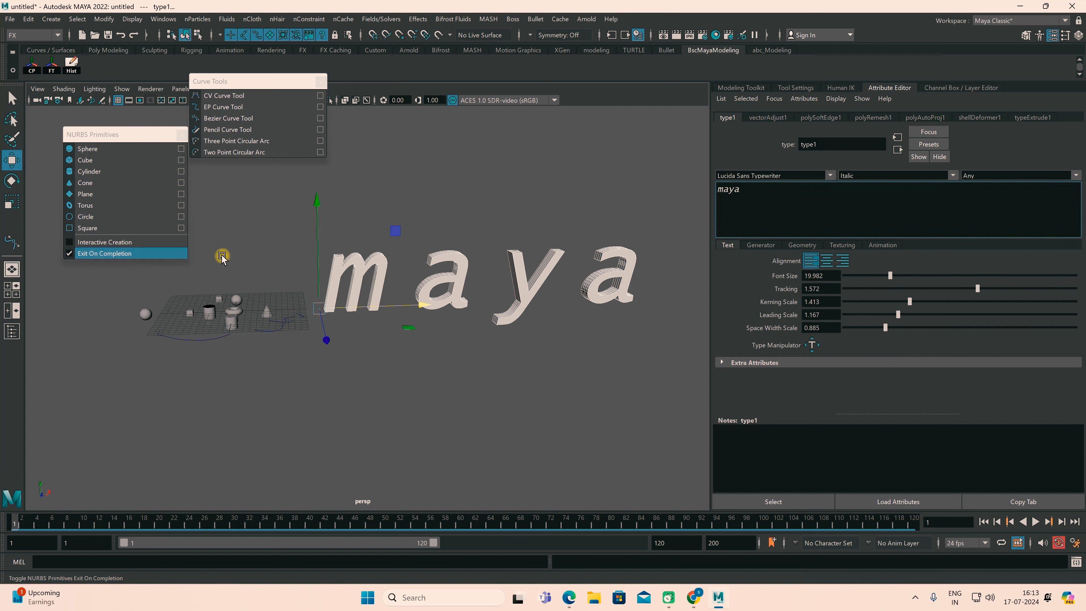
# Close the floating Curve Tools and NURBS Primitives lists and delete all objects in the scene
pyautogui.click(320, 81)
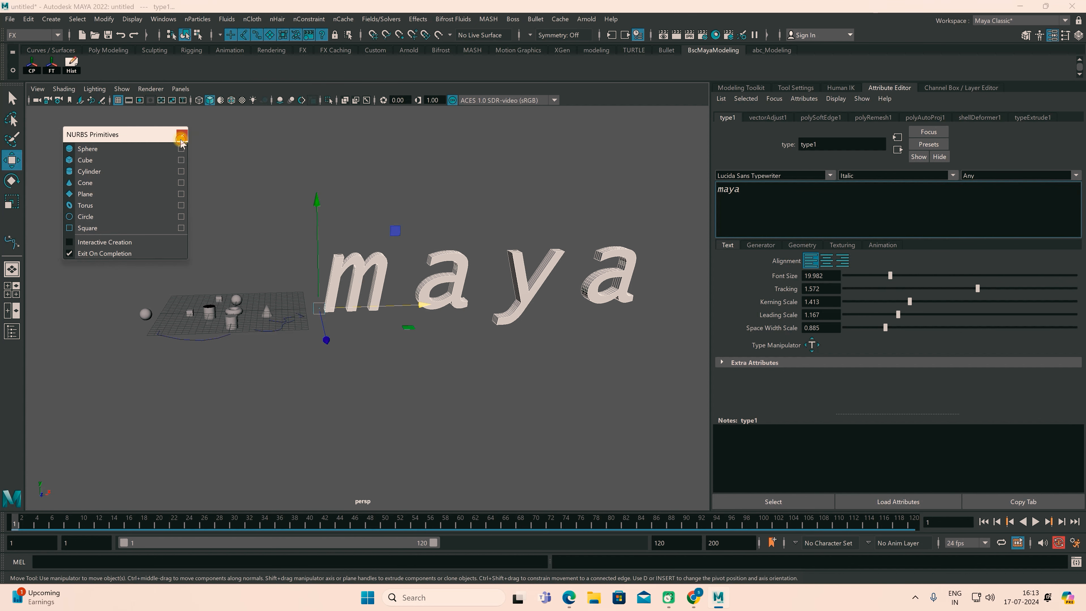
pyautogui.click(181, 135)
pyautogui.keyDown('alt'); pyautogui.moveTo(305, 304); pyautogui.dragTo(317, 301); pyautogui.keyUp('alt')
pyautogui.moveTo(136, 171); pyautogui.dragTo(595, 434)
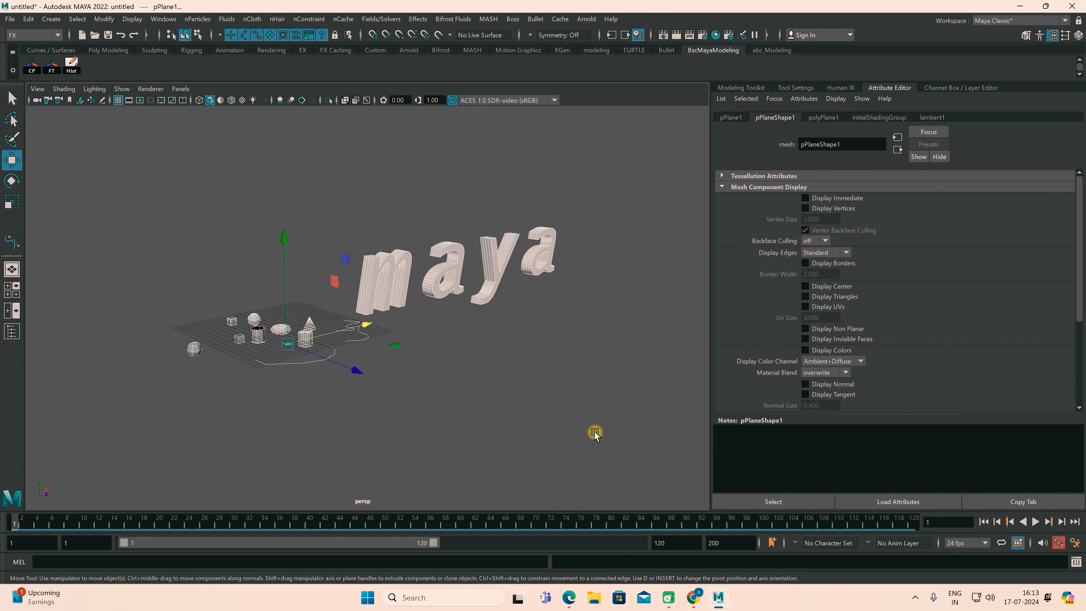
pyautogui.click(561, 414)
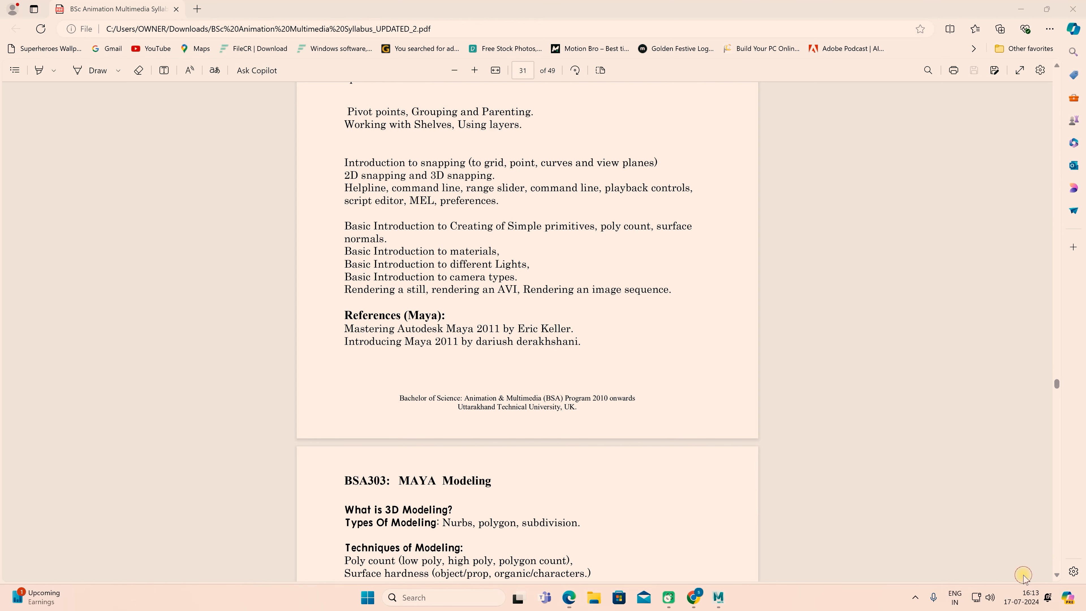
# Highlight the "poly count" topic in the syllabus PDF and switch back to Maya
pyautogui.click(601, 231)
pyautogui.moveTo(648, 232); pyautogui.dragTo(653, 231)
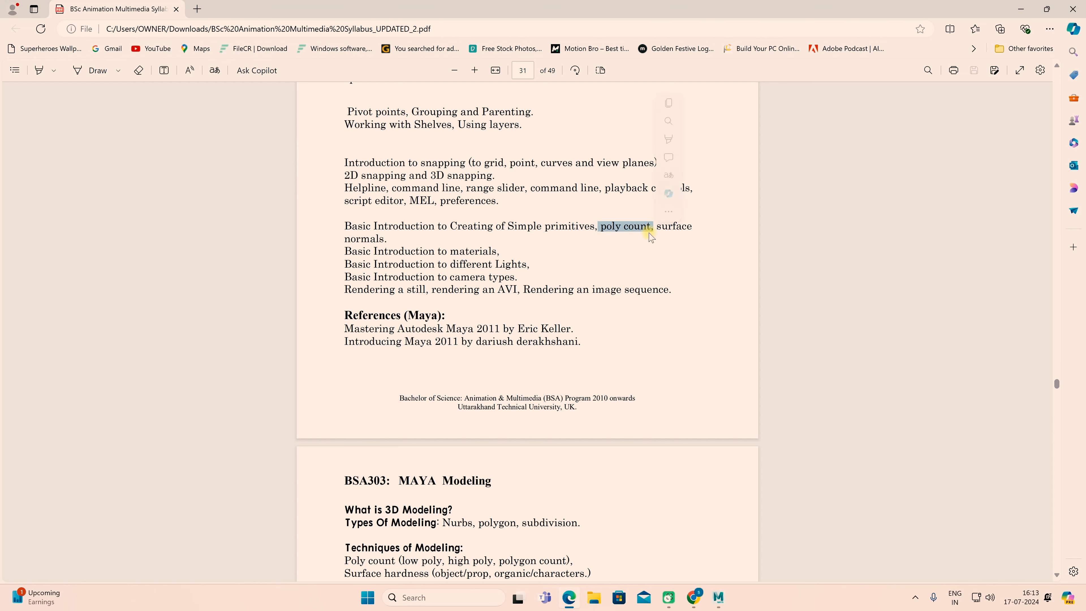
pyautogui.click(713, 598)
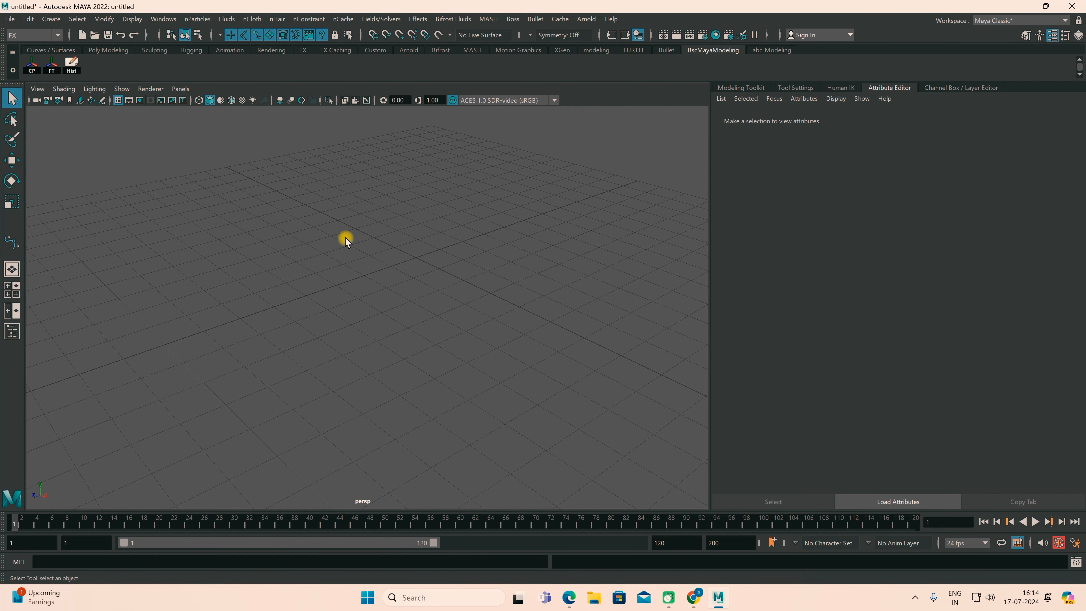
# Create a polygon sphere, scale it uniformly to about 3.2, and raise it about 3.7 units above the grid
pyautogui.keyDown('alt'); pyautogui.moveTo(422, 315); pyautogui.dragTo(359, 308); pyautogui.keyUp('alt')
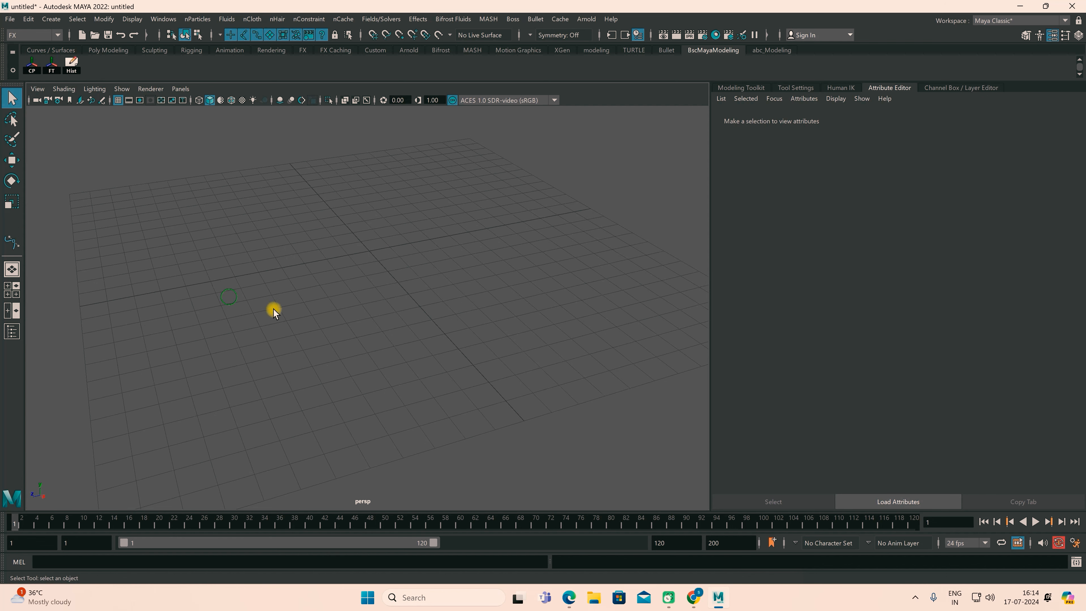
pyautogui.moveTo(245, 307)
pyautogui.keyDown('alt'); pyautogui.mouseDown()
pyautogui.moveTo(279, 305)
pyautogui.moveTo(245, 306)
pyautogui.moveTo(258, 306)
pyautogui.mouseUp(); pyautogui.keyUp('alt')
pyautogui.click(98, 55)
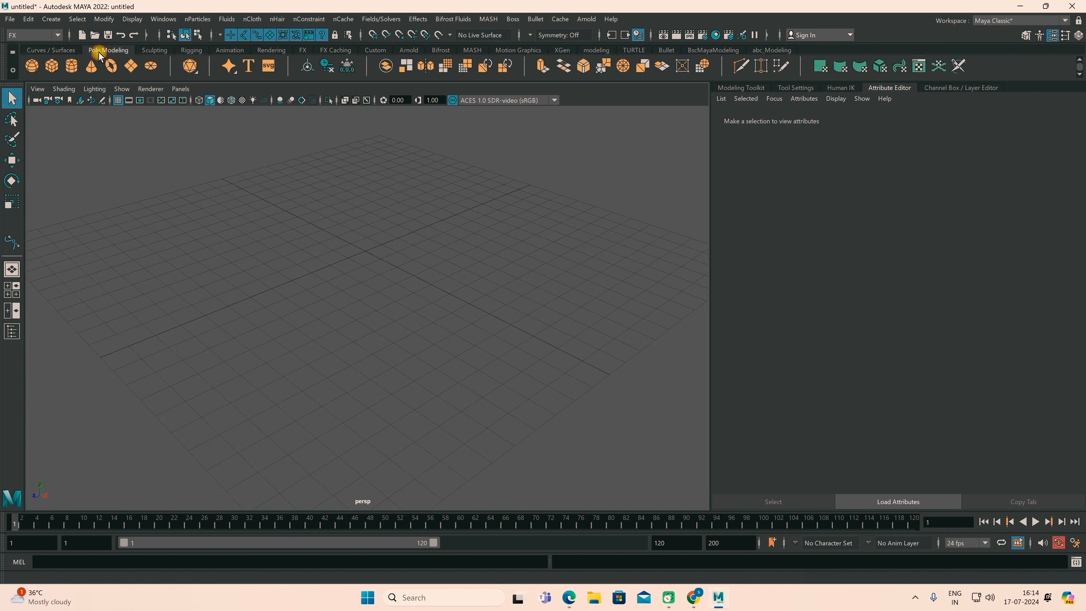
pyautogui.click(34, 65)
pyautogui.press('r')
pyautogui.moveTo(365, 251); pyautogui.dragTo(426, 319)
pyautogui.keyDown('alt'); pyautogui.moveTo(419, 271); pyautogui.dragTo(426, 321, button='middle'); pyautogui.keyUp('alt')
pyautogui.keyDown('alt'); pyautogui.moveTo(427, 323); pyautogui.dragTo(393, 330); pyautogui.keyUp('alt')
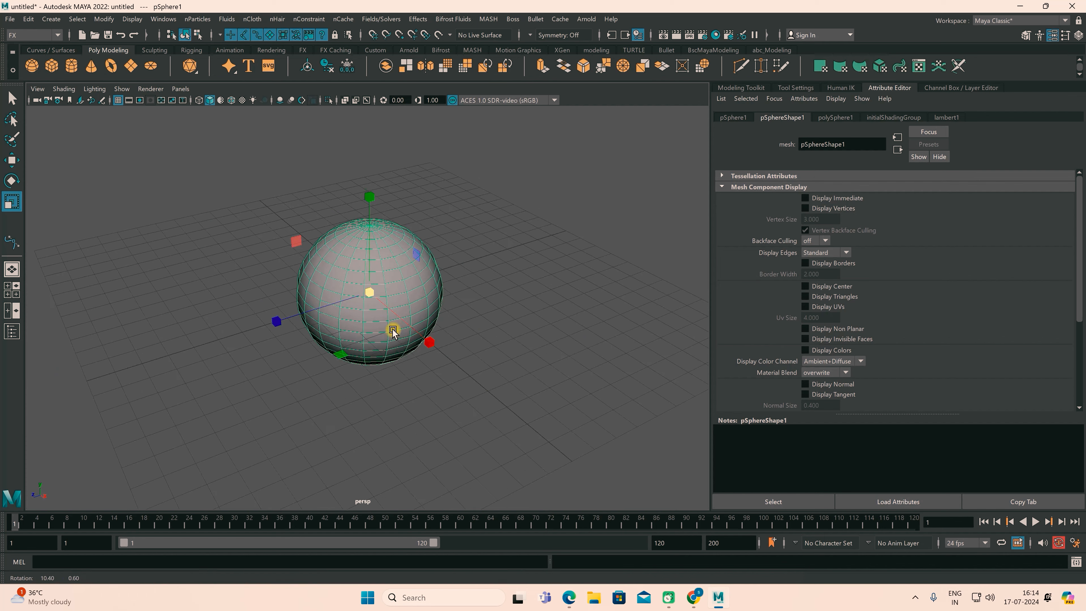
pyautogui.press('w')
pyautogui.moveTo(370, 198); pyautogui.dragTo(370, 110)
pyautogui.keyDown('alt'); pyautogui.moveTo(467, 310); pyautogui.dragTo(446, 380); pyautogui.keyUp('alt')
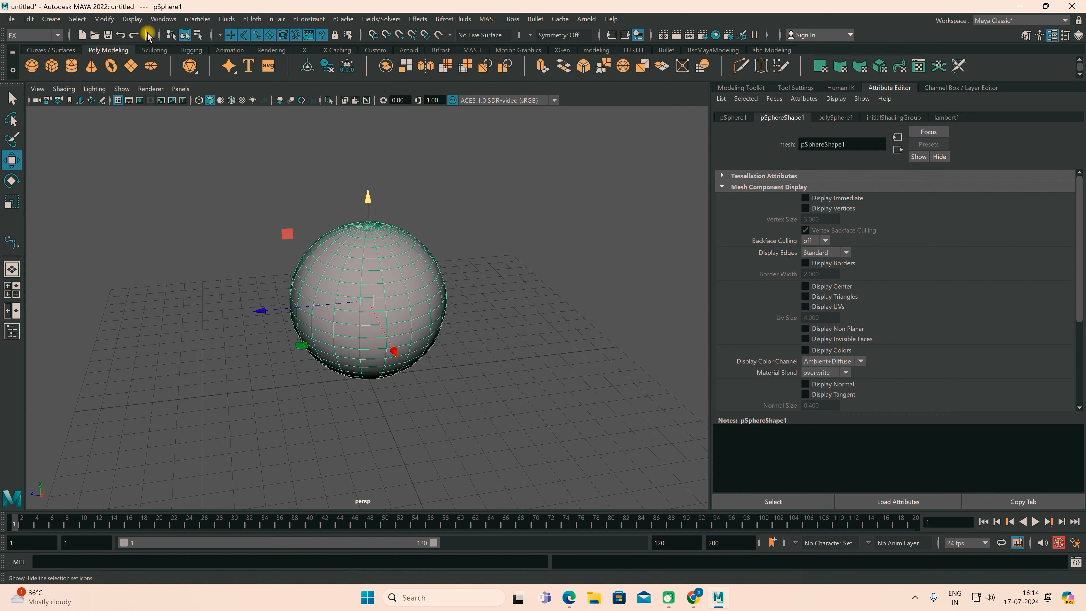
# Turn on the Poly Count heads-up display in the viewport
pyautogui.click(132, 20)
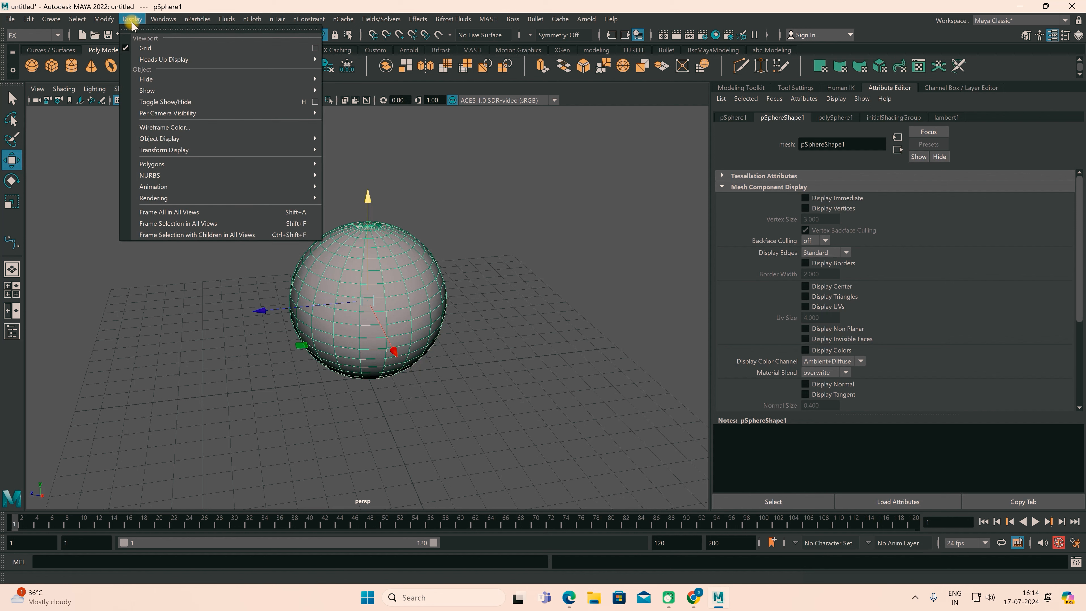
pyautogui.moveTo(146, 58)
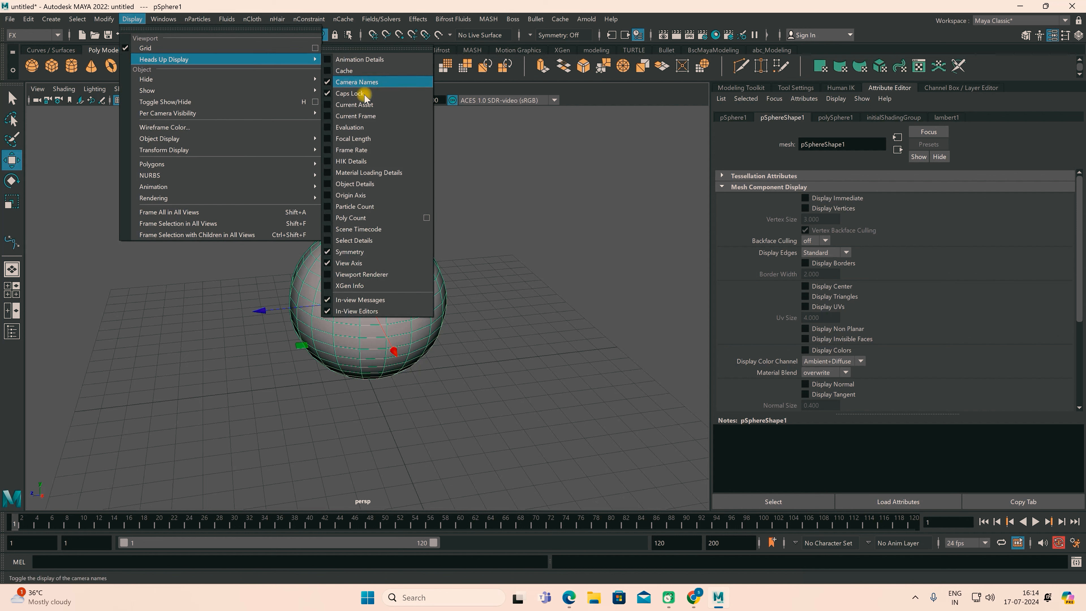
pyautogui.click(364, 219)
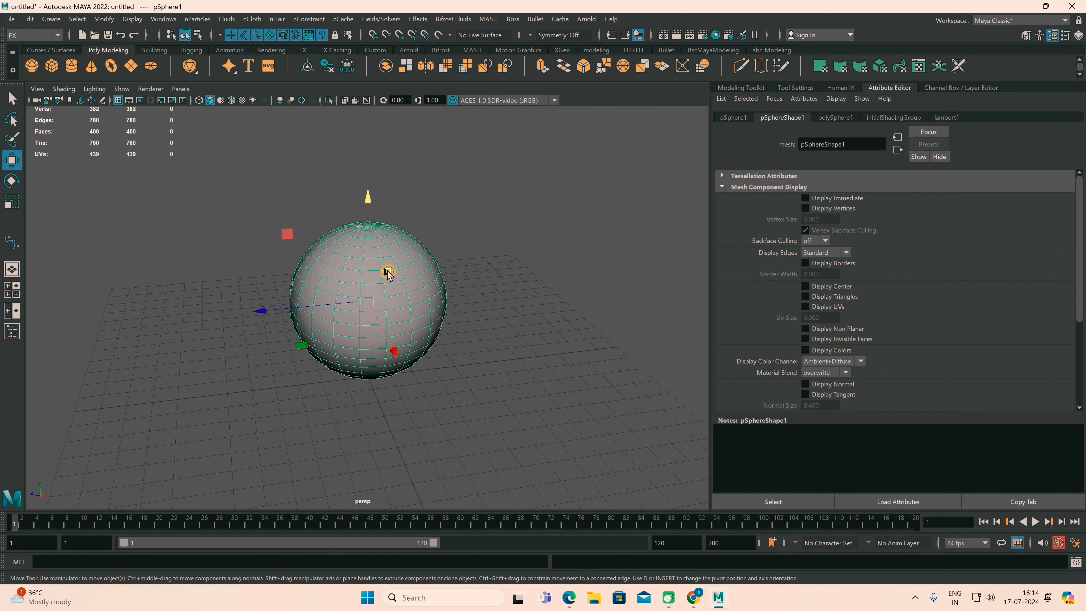
# Rotate the sphere freely to about 1.6, 15.3 and 4.8 degrees in X, Y and Z
pyautogui.press('e')
pyautogui.moveTo(381, 286); pyautogui.dragTo(345, 303)
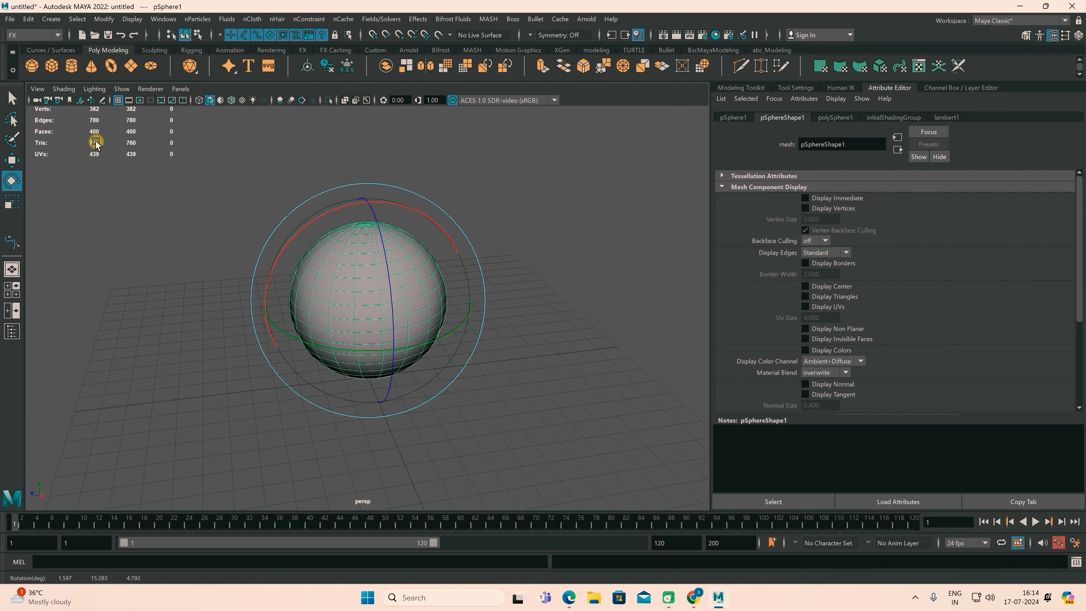
pyautogui.moveTo(365, 282); pyautogui.dragTo(404, 240, button='right')
pyautogui.click(369, 283)
pyautogui.press('w')
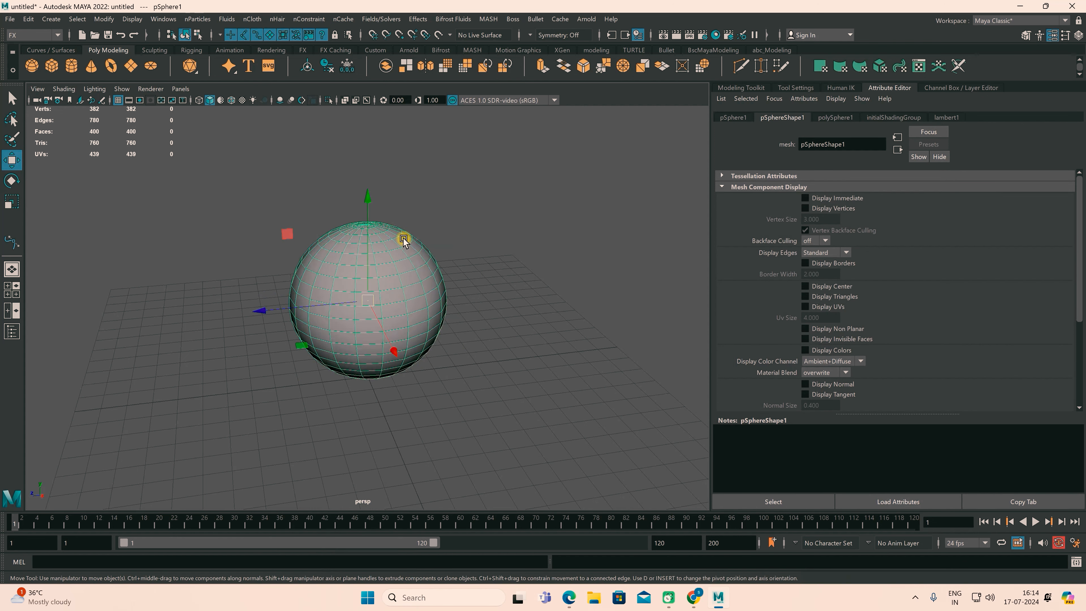
# Reduce the sphere's axis and height subdivisions to 4 each
pyautogui.hotkey('ctrl', 'a')
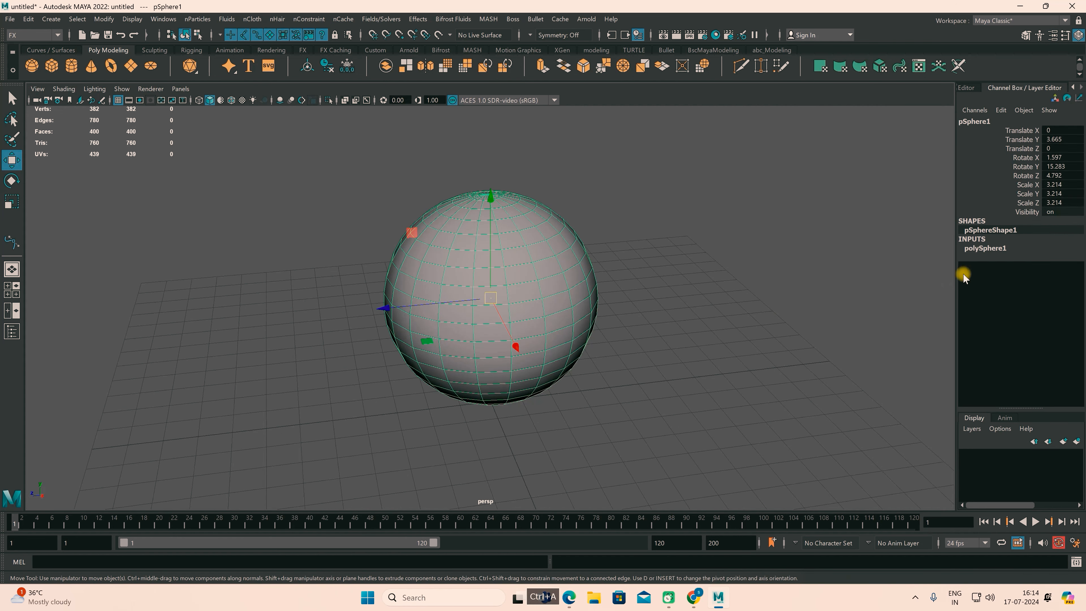
pyautogui.click(979, 248)
pyautogui.moveTo(1009, 269); pyautogui.dragTo(1007, 275)
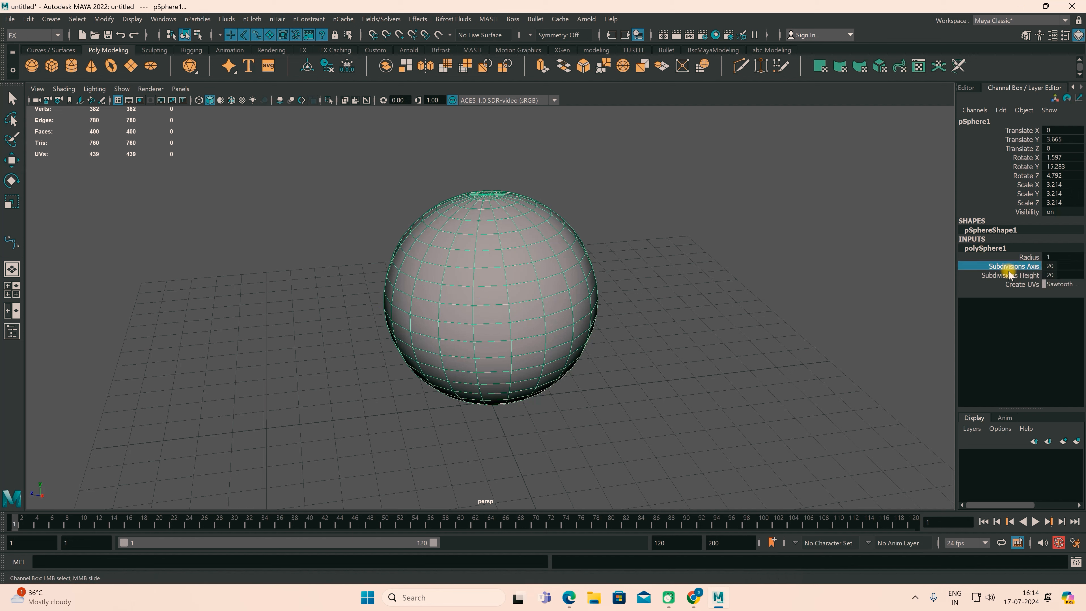
pyautogui.moveTo(802, 325); pyautogui.dragTo(761, 326, button='middle')
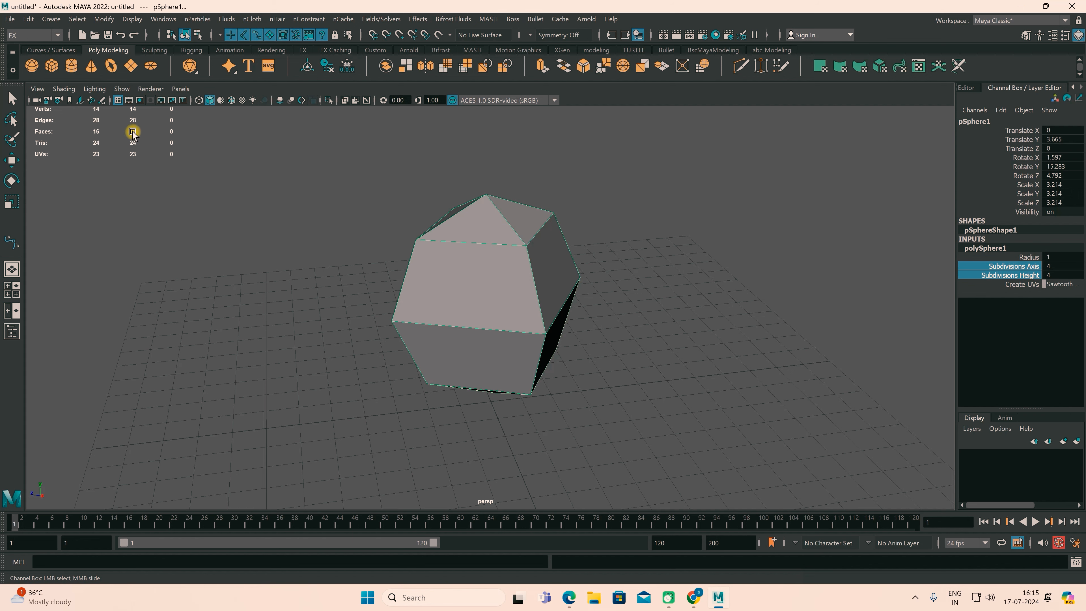
pyautogui.keyDown('alt'); pyautogui.moveTo(483, 319); pyautogui.dragTo(372, 309); pyautogui.keyUp('alt')
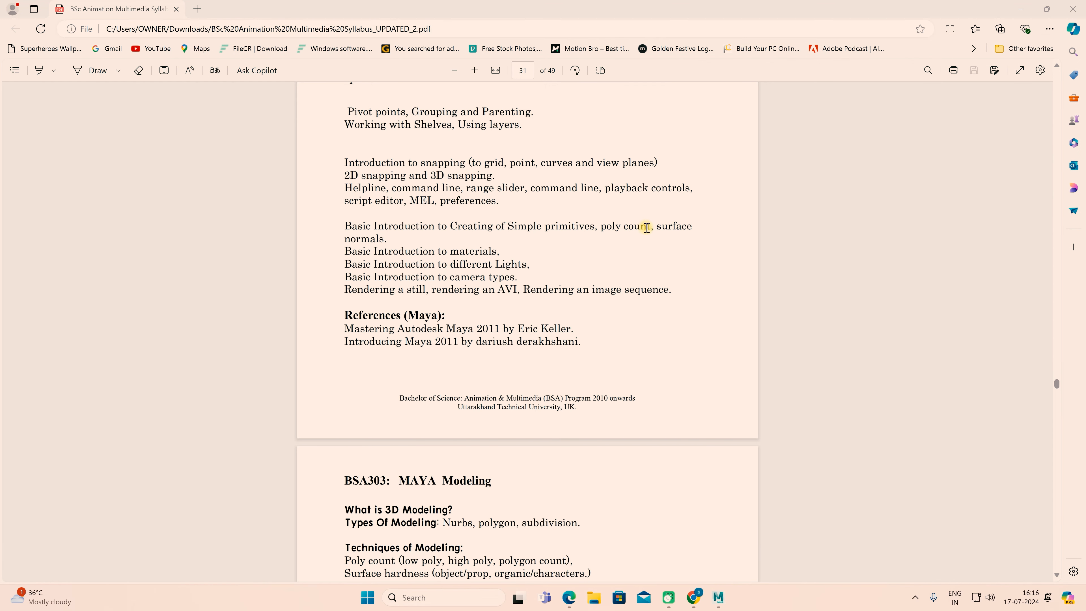
# Highlight the "surface normals" topic in the syllabus PDF and switch back to Maya
pyautogui.moveTo(653, 228); pyautogui.dragTo(672, 234)
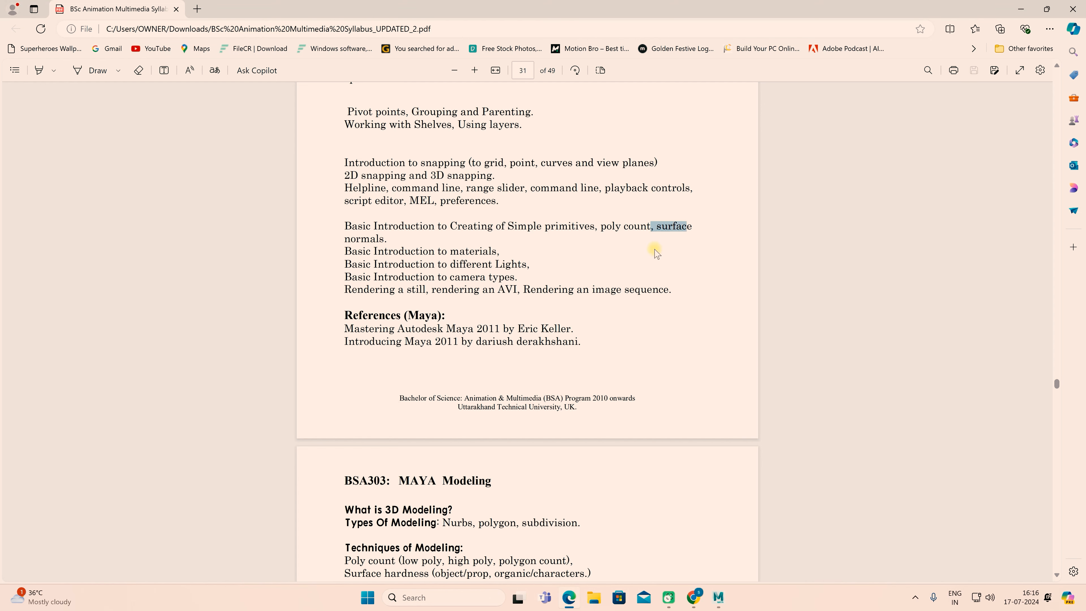
pyautogui.click(345, 241)
pyautogui.moveTo(378, 237); pyautogui.dragTo(380, 238)
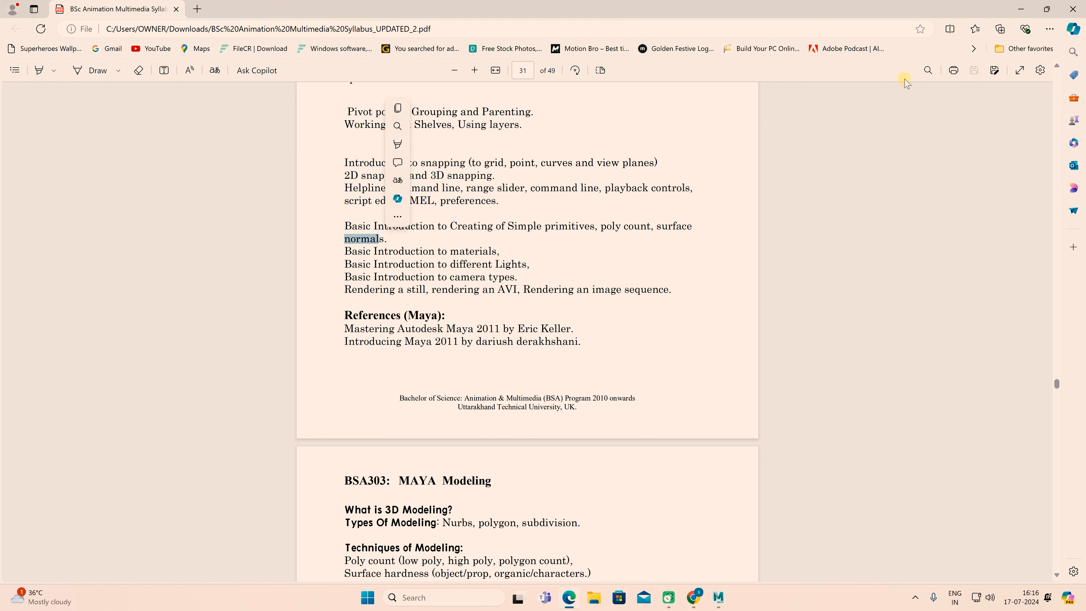
pyautogui.click(719, 598)
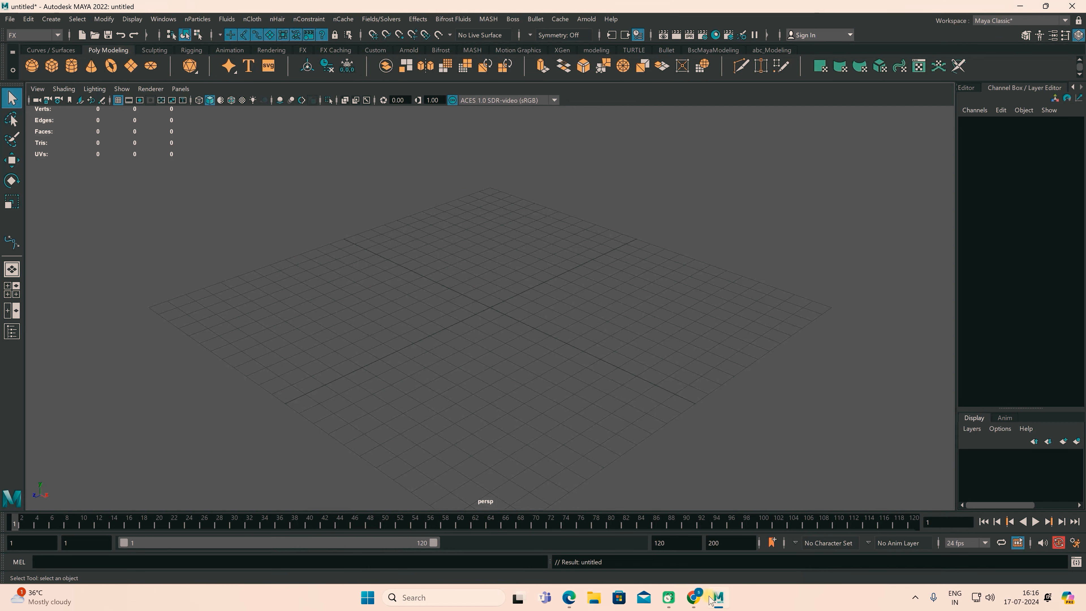
# Create a new polygon sphere, scale it uniformly to about 3.3, and raise it 3.4 units above the grid
pyautogui.click(34, 67)
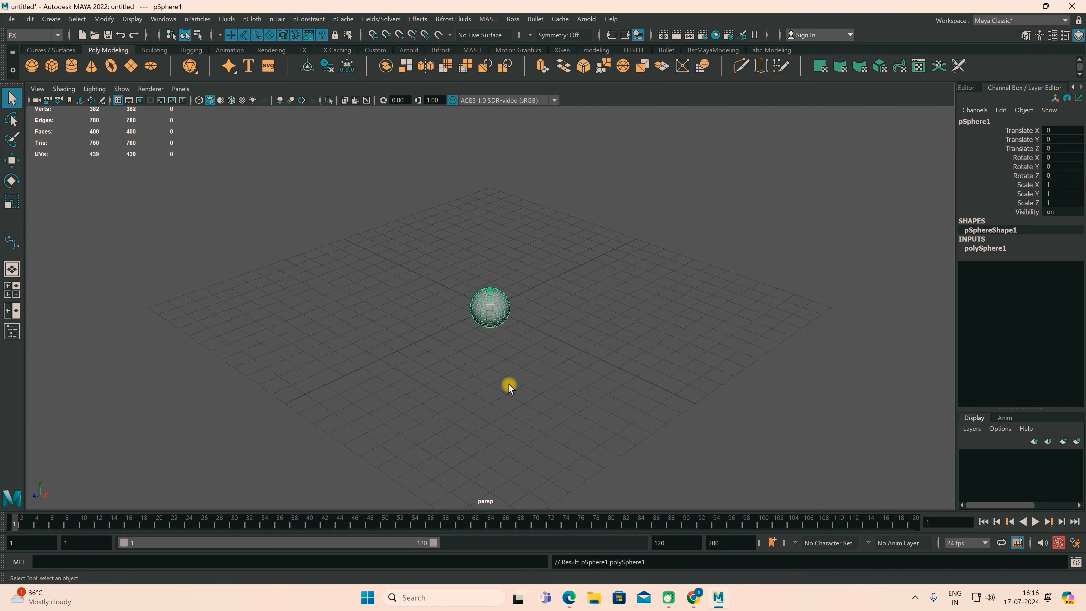
pyautogui.press('r')
pyautogui.moveTo(492, 307); pyautogui.dragTo(572, 376)
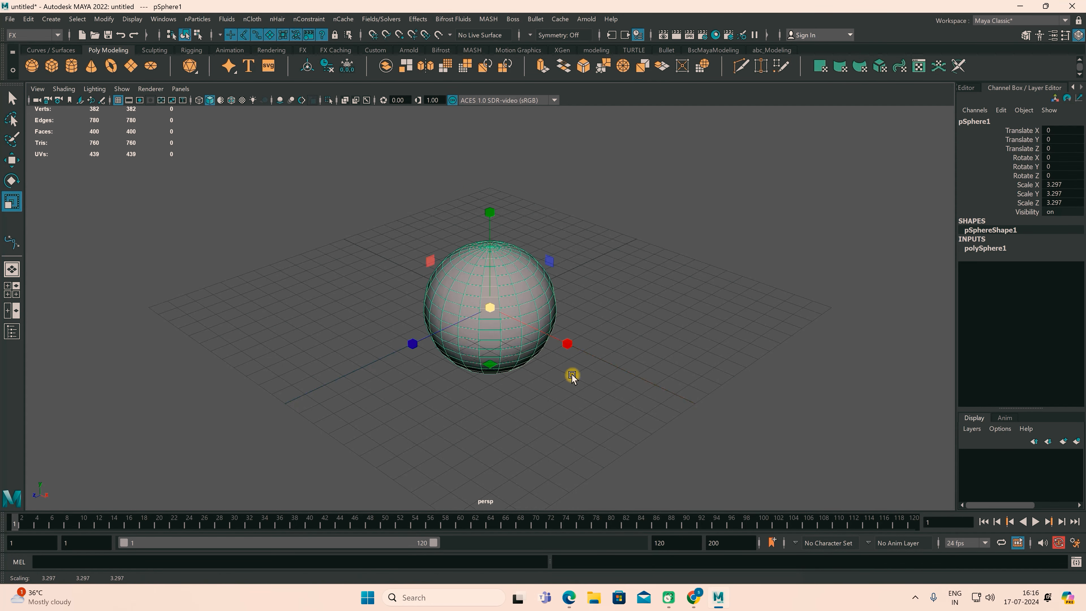
pyautogui.press('w')
pyautogui.moveTo(503, 234); pyautogui.dragTo(490, 141)
pyautogui.keyDown('alt'); pyautogui.moveTo(605, 290); pyautogui.dragTo(514, 362); pyautogui.keyUp('alt')
pyautogui.keyDown('alt'); pyautogui.moveTo(514, 361); pyautogui.dragTo(516, 372, button='right'); pyautogui.keyUp('alt')
pyautogui.keyDown('alt'); pyautogui.moveTo(516, 373); pyautogui.dragTo(501, 385); pyautogui.keyUp('alt')
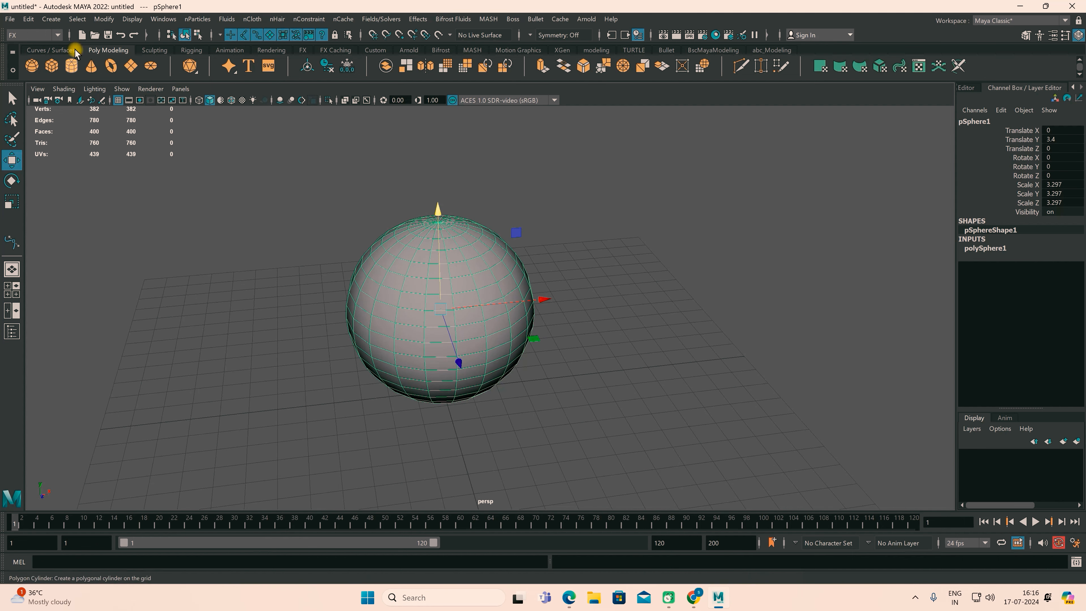
# Switch to the Modeling menu set and show the sphere's Attribute Editor
pyautogui.click(34, 35)
pyautogui.click(25, 46)
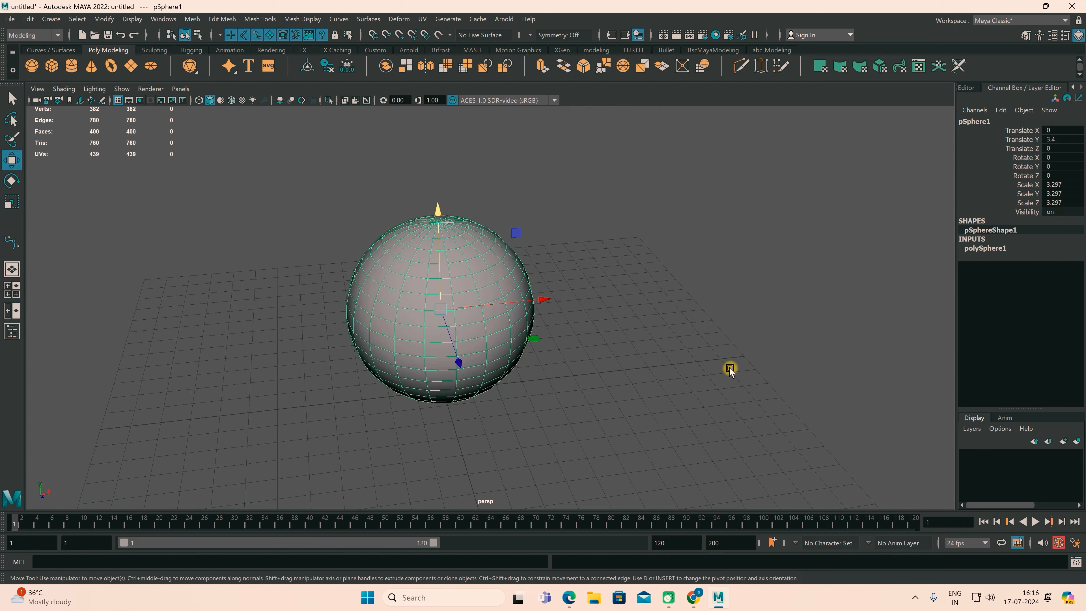
pyautogui.hotkey('ctrl', 'a')
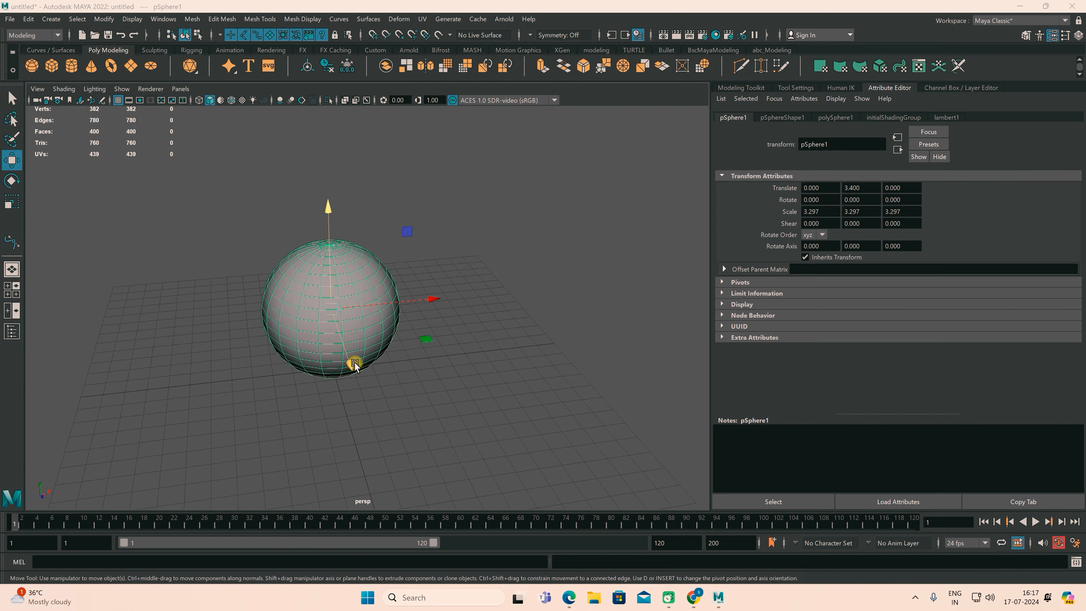
pyautogui.scroll(6, 355, 364)
pyautogui.moveTo(352, 362)
pyautogui.keyDown('alt'); pyautogui.mouseDown()
pyautogui.moveTo(397, 354)
pyautogui.moveTo(363, 361)
pyautogui.mouseUp(); pyautogui.keyUp('alt')
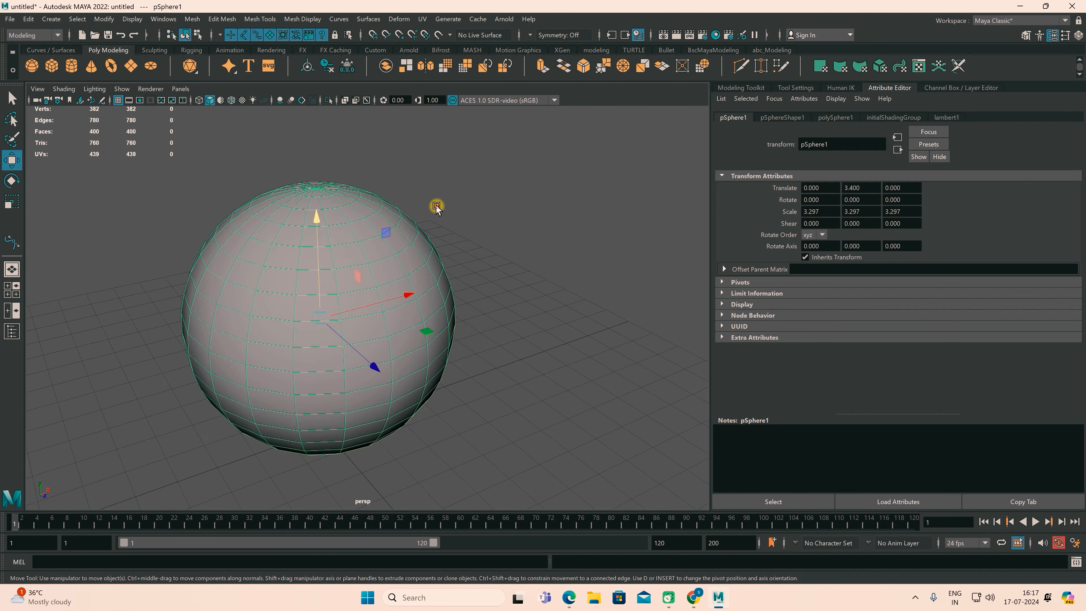
pyautogui.click(436, 207)
pyautogui.click(312, 243)
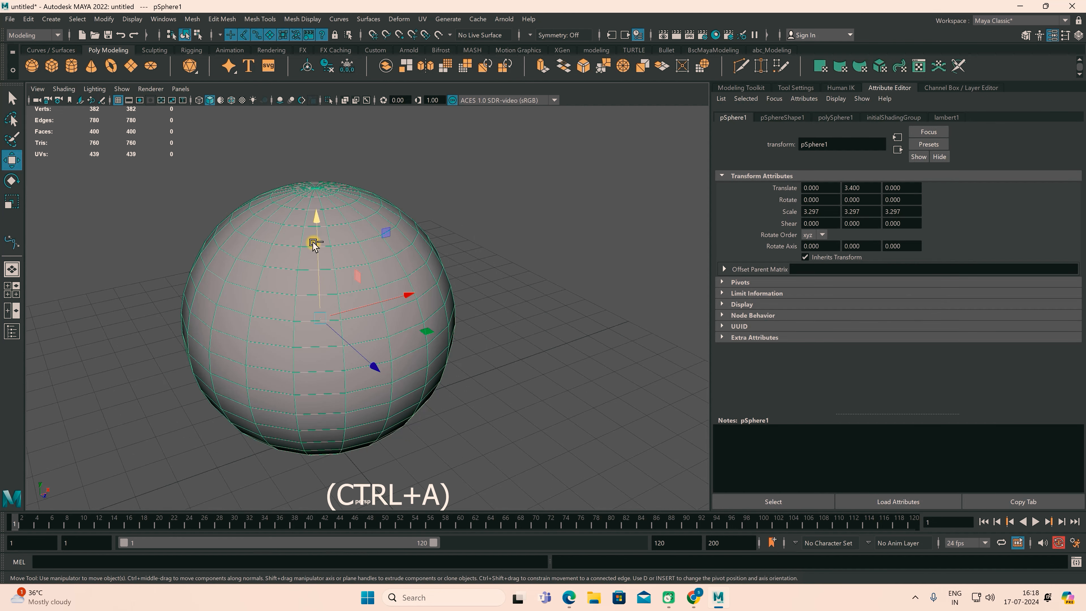
# Turn on the display of normals in the sphere's shape node attributes
pyautogui.hotkey('ctrl', 'a')
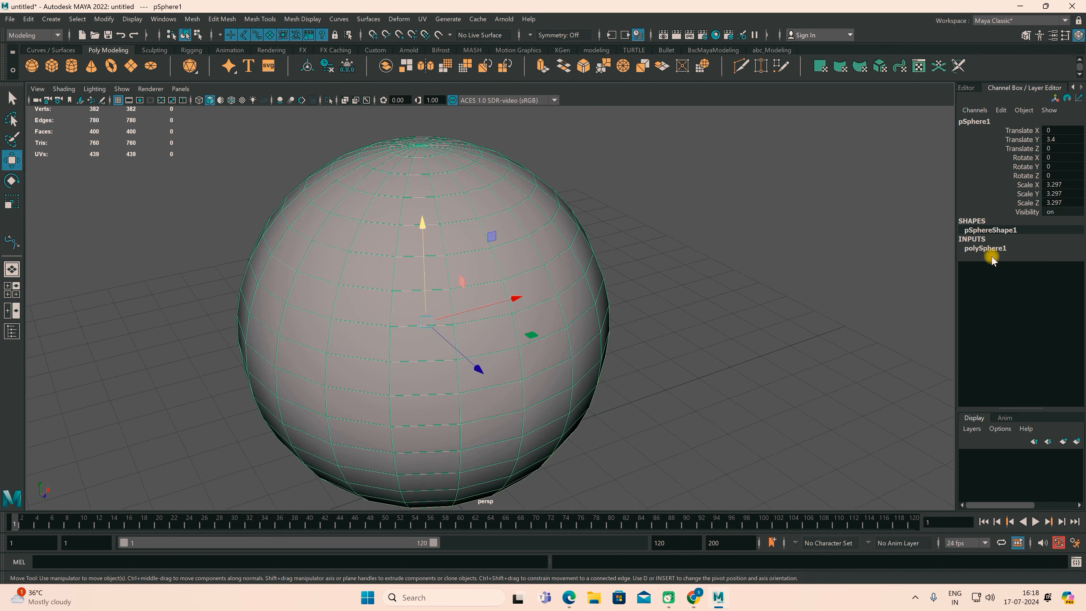
pyautogui.hotkey('ctrl', 'a')
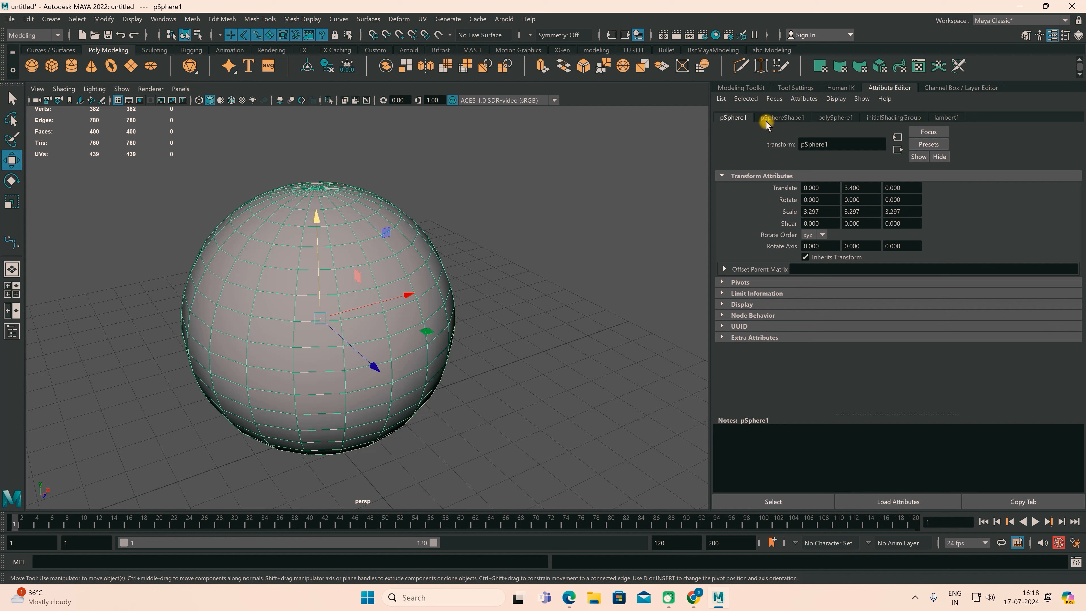
pyautogui.click(791, 123)
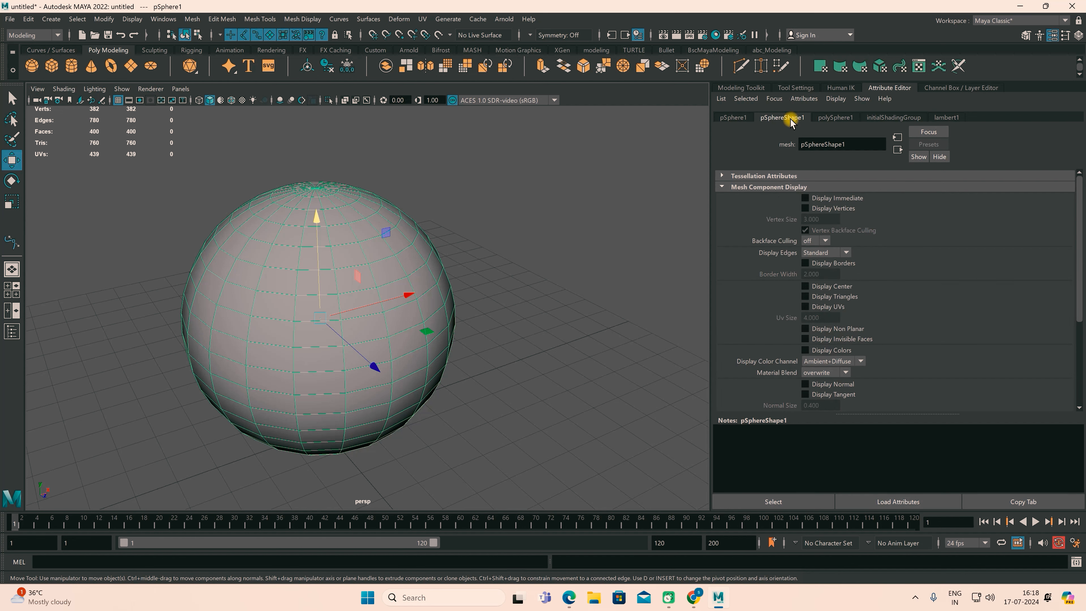
pyautogui.click(804, 385)
pyautogui.scroll(3, 458, 315)
pyautogui.moveTo(461, 318)
pyautogui.keyDown('alt'); pyautogui.mouseDown()
pyautogui.moveTo(471, 338)
pyautogui.moveTo(429, 320)
pyautogui.moveTo(461, 308)
pyautogui.moveTo(513, 342)
pyautogui.mouseUp(); pyautogui.keyUp('alt')
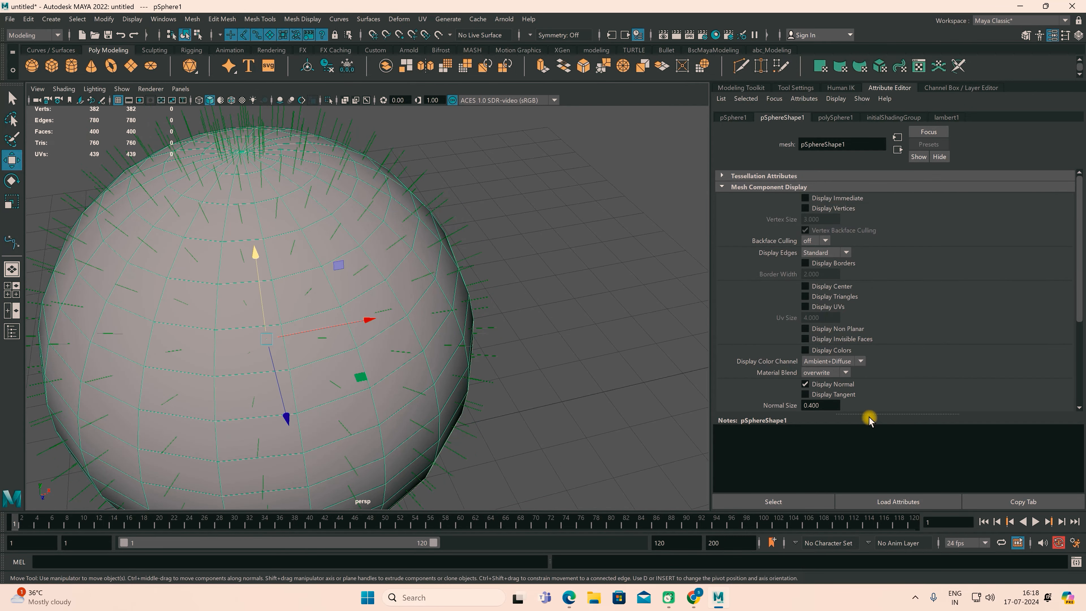
# Set the sphere's displayed normal size to 0.1
pyautogui.click(824, 406)
pyautogui.click(823, 407)
pyautogui.moveTo(820, 405); pyautogui.dragTo(774, 403)
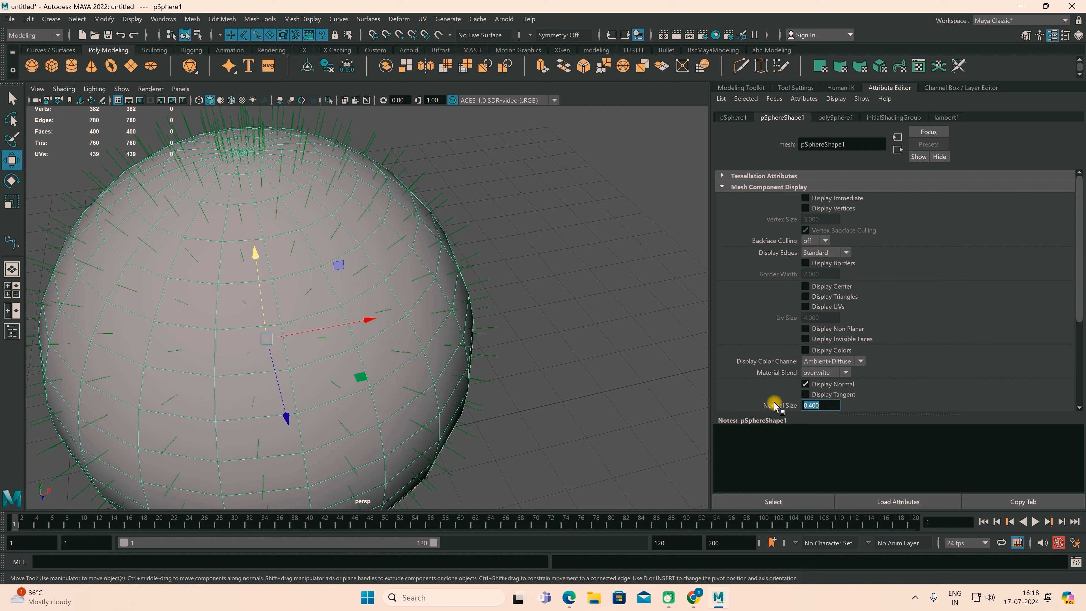
pyautogui.write('.1')
pyautogui.press('Return')
pyautogui.click(515, 306)
pyautogui.click(434, 312)
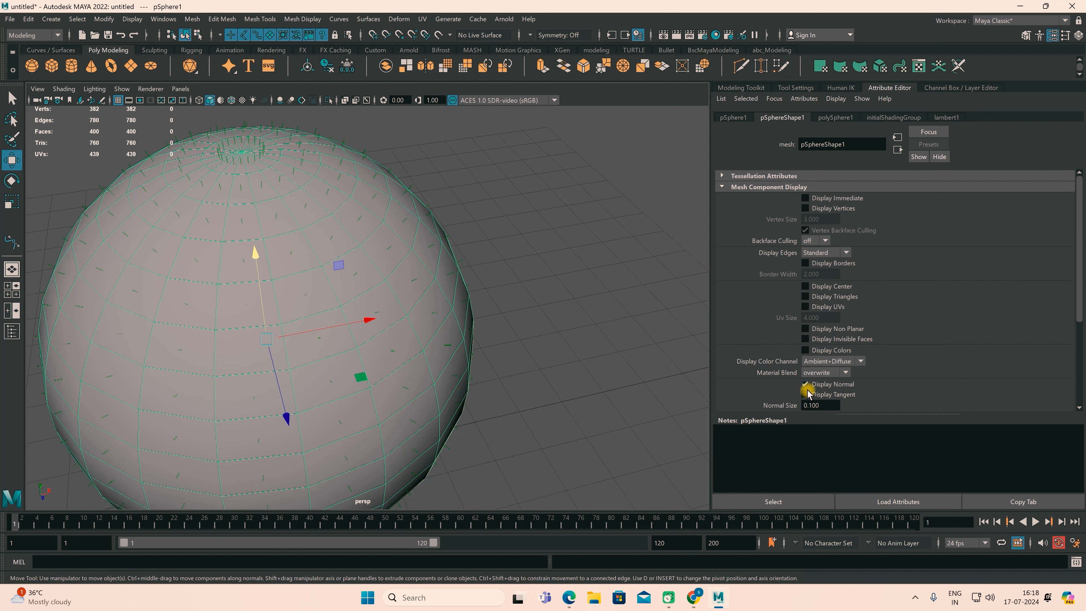
# Set the sphere's displayed normal size to 0.5, then deselect and reselect the sphere
pyautogui.moveTo(821, 404); pyautogui.dragTo(754, 411)
pyautogui.write('.5')
pyautogui.press('Return')
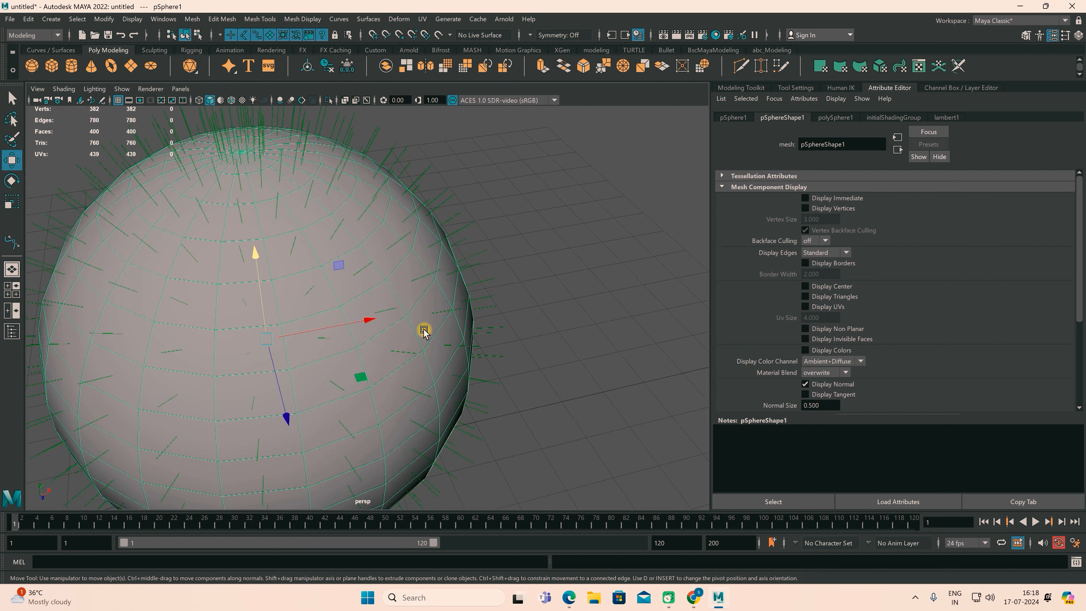
pyautogui.click(584, 317)
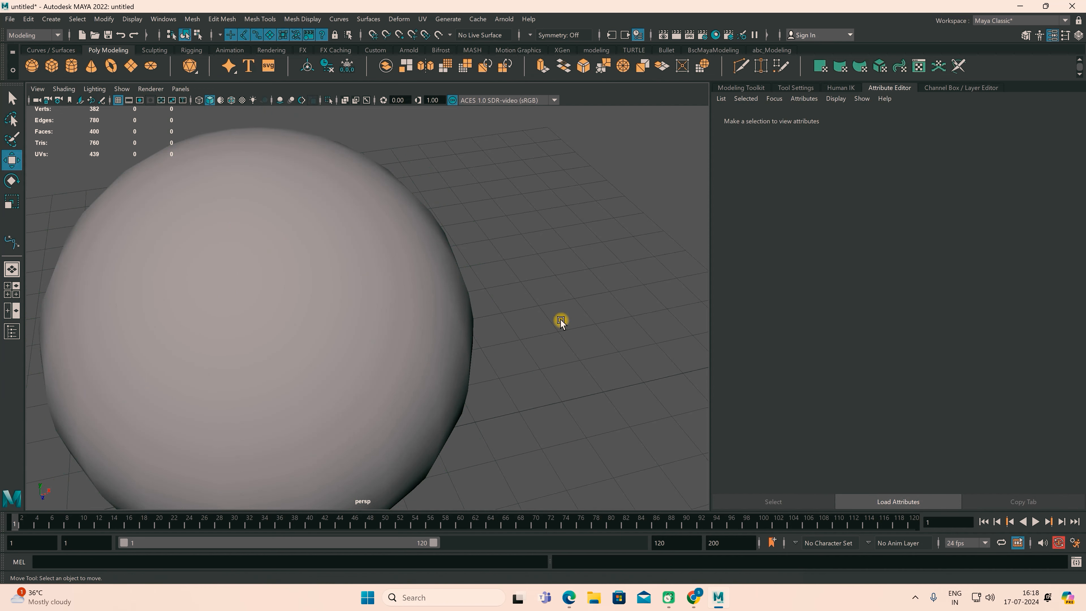
pyautogui.click(311, 301)
pyautogui.keyDown('alt'); pyautogui.moveTo(503, 380); pyautogui.dragTo(461, 371); pyautogui.keyUp('alt')
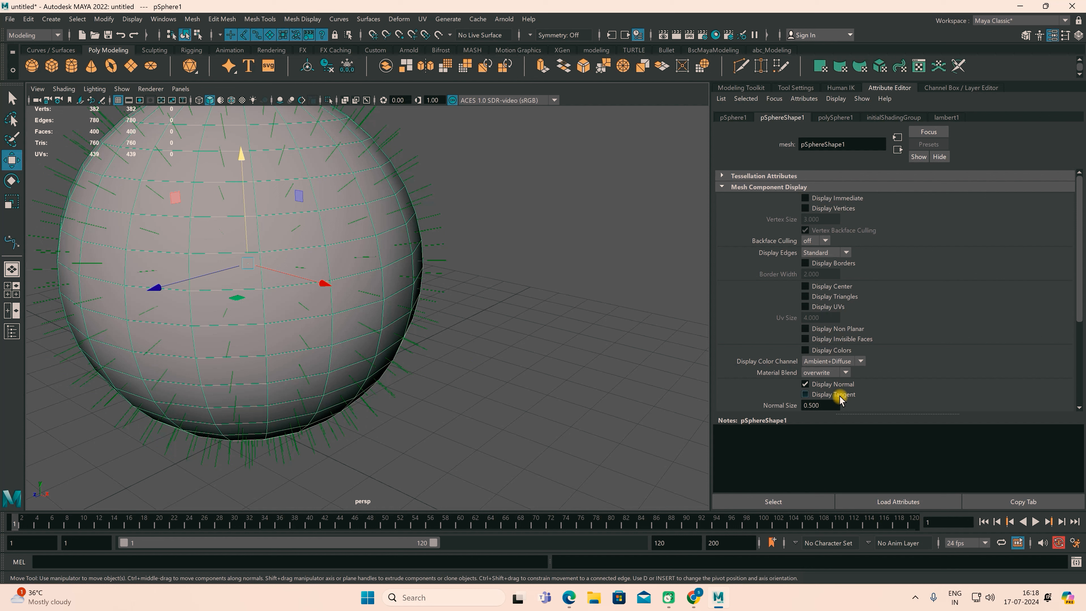
pyautogui.click(860, 361)
pyautogui.click(887, 363)
pyautogui.click(846, 372)
pyautogui.click(873, 378)
pyautogui.click(851, 256)
pyautogui.click(870, 262)
# Change the sphere's normal type to vtx and inspect the normals up close
pyautogui.scroll(-2, 871, 318)
pyautogui.click(831, 365)
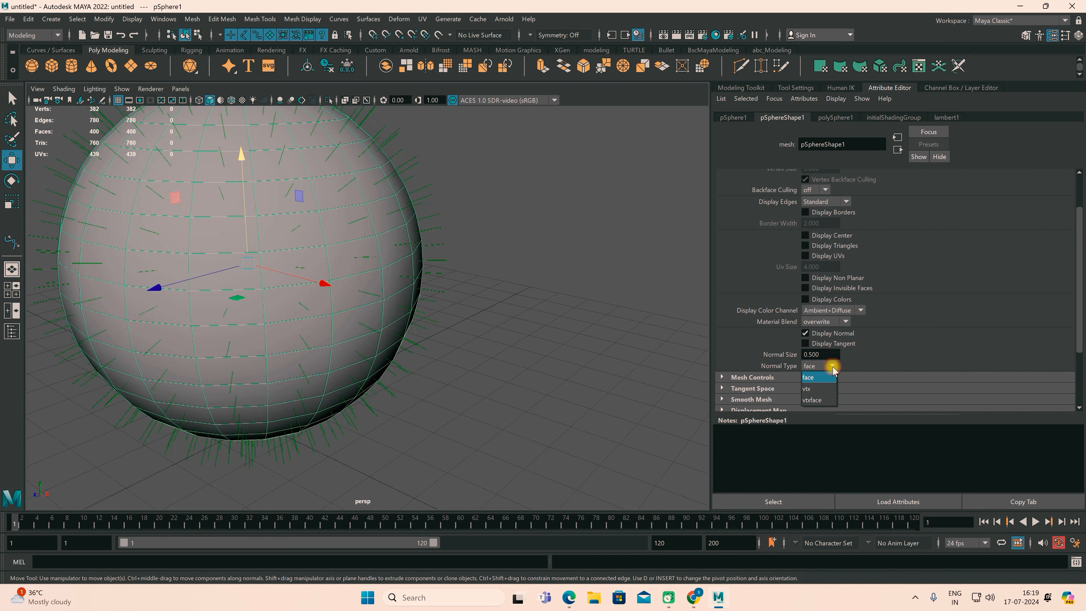
pyautogui.click(809, 388)
pyautogui.keyDown('alt'); pyautogui.moveTo(521, 322); pyautogui.dragTo(421, 286); pyautogui.keyUp('alt')
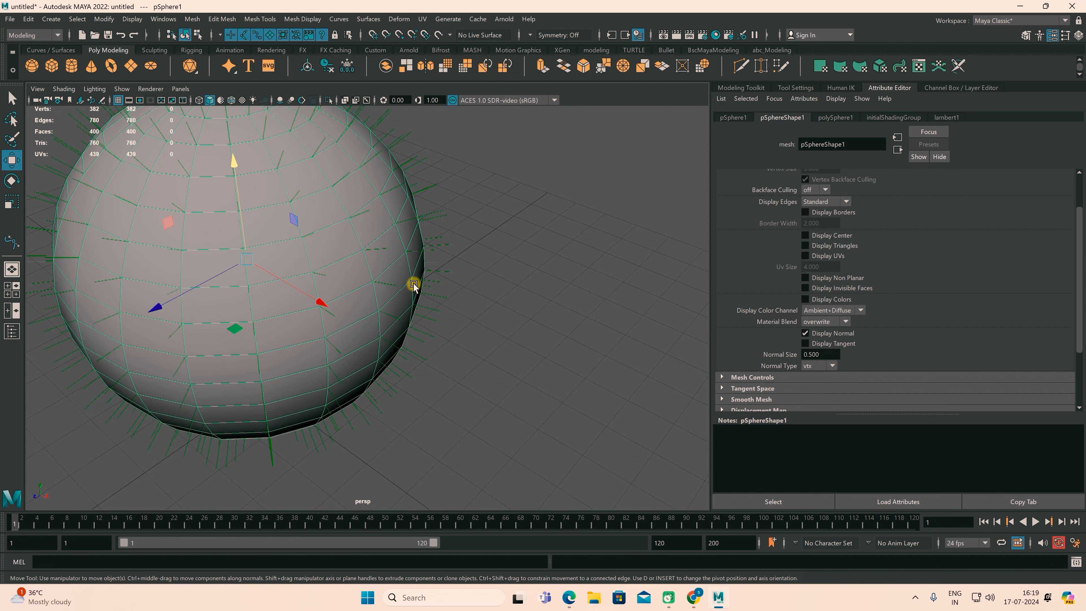
pyautogui.scroll(2, 413, 283)
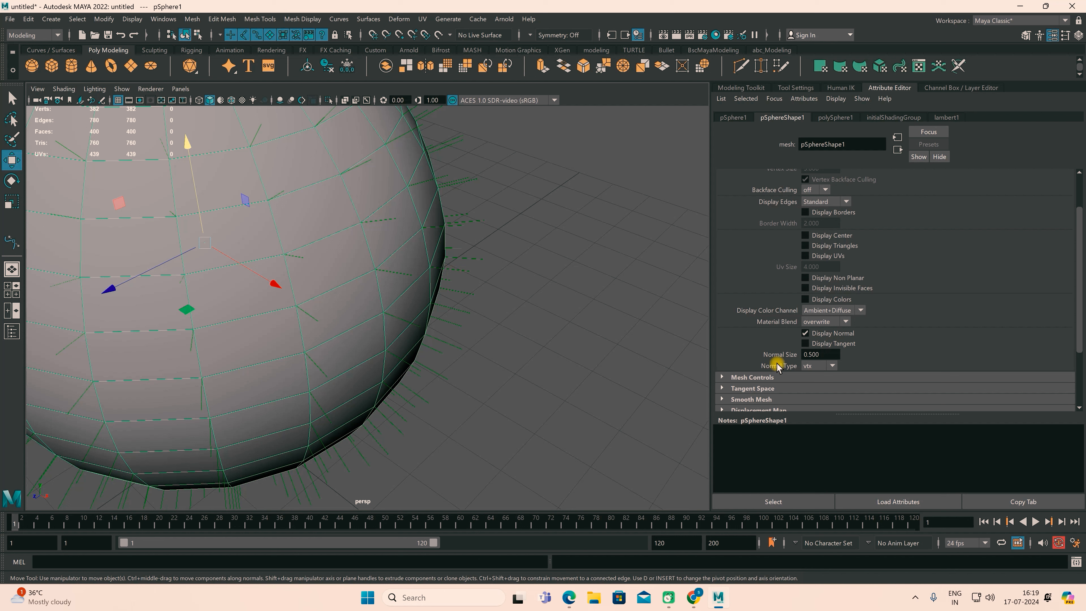
# Try the face, vtx and vtxface normal types on the sphere to compare them
pyautogui.click(833, 366)
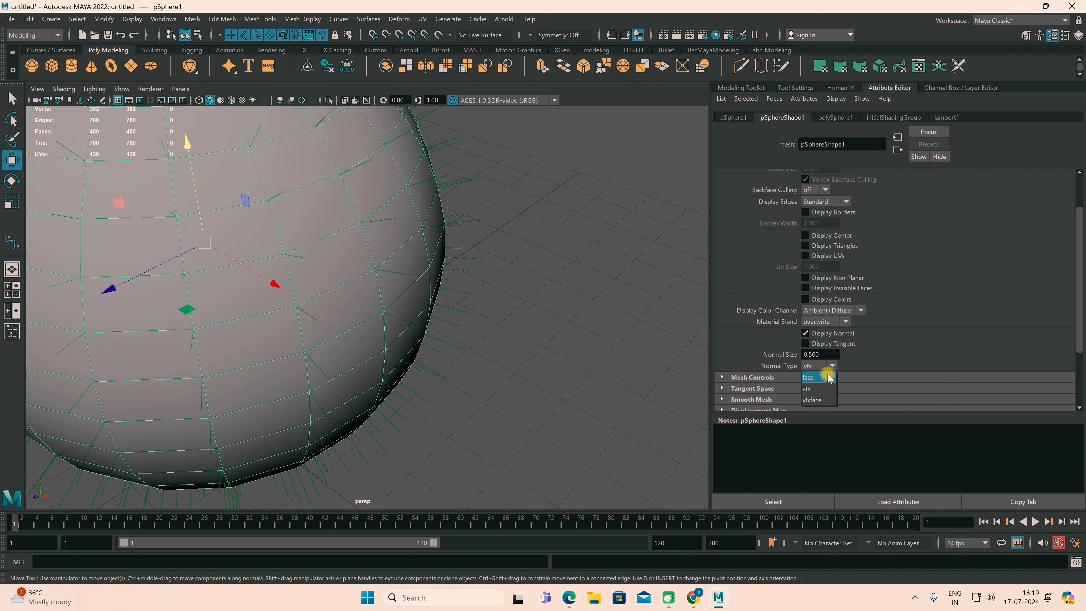
pyautogui.click(828, 375)
pyautogui.click(832, 365)
pyautogui.click(825, 387)
pyautogui.click(832, 365)
pyautogui.click(821, 400)
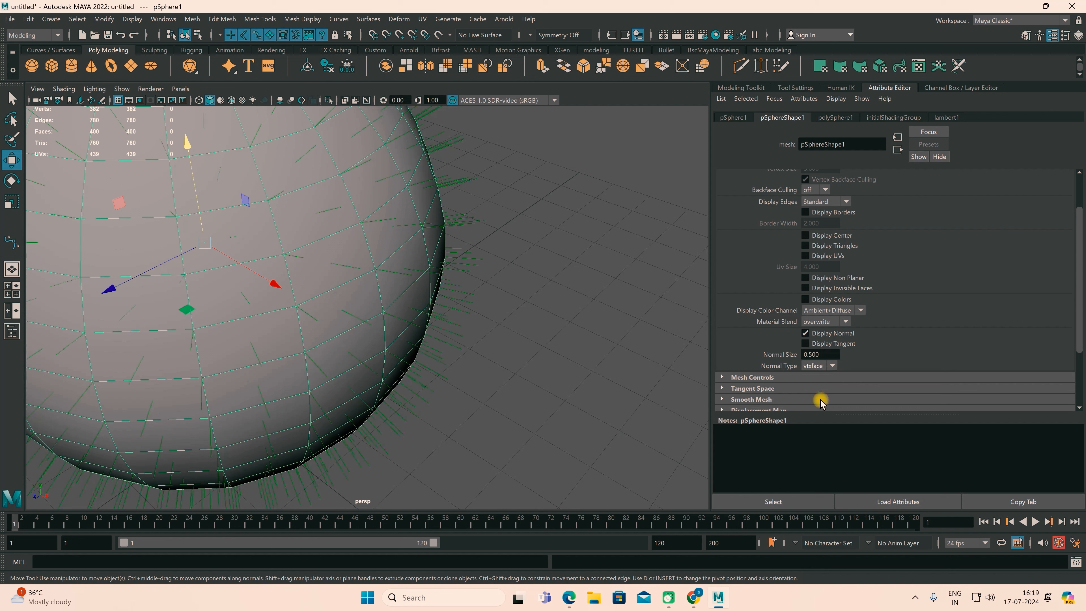
# Set the sphere's normal type to face and toggle the display of its normals off and on
pyautogui.click(832, 366)
pyautogui.click(828, 375)
pyautogui.scroll(-4, 506, 356)
pyautogui.keyDown('alt'); pyautogui.moveTo(506, 357); pyautogui.dragTo(494, 376); pyautogui.keyUp('alt')
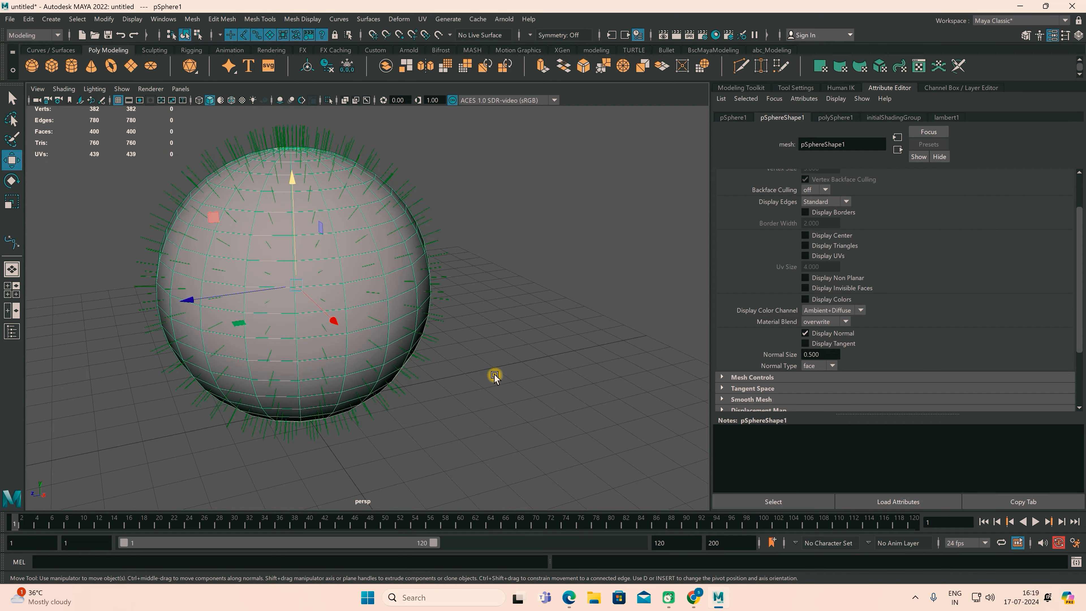
pyautogui.click(804, 333)
pyautogui.click(804, 333)
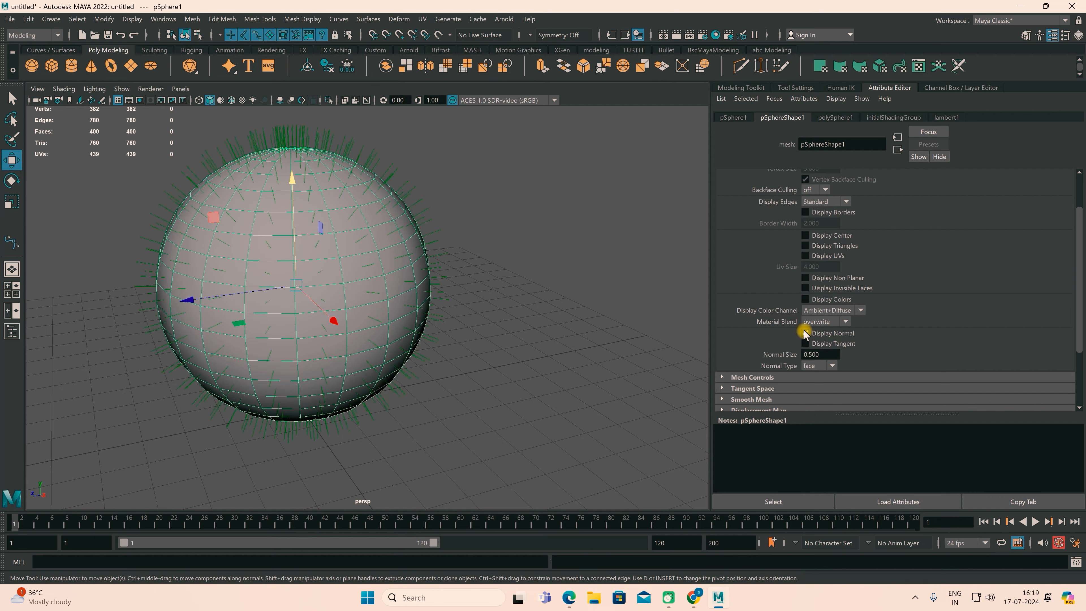